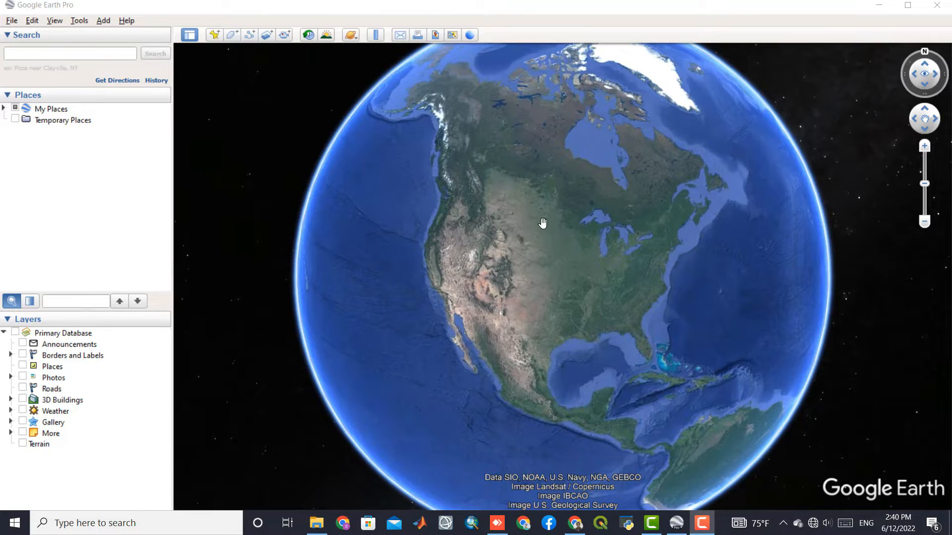
Rotate the globe from North America to the Middle East, realign the view to north and zoom in around Iran
{"action": "scroll", "coordinate": [545, 228], "scroll_direction": "down", "scroll_amount": 3}
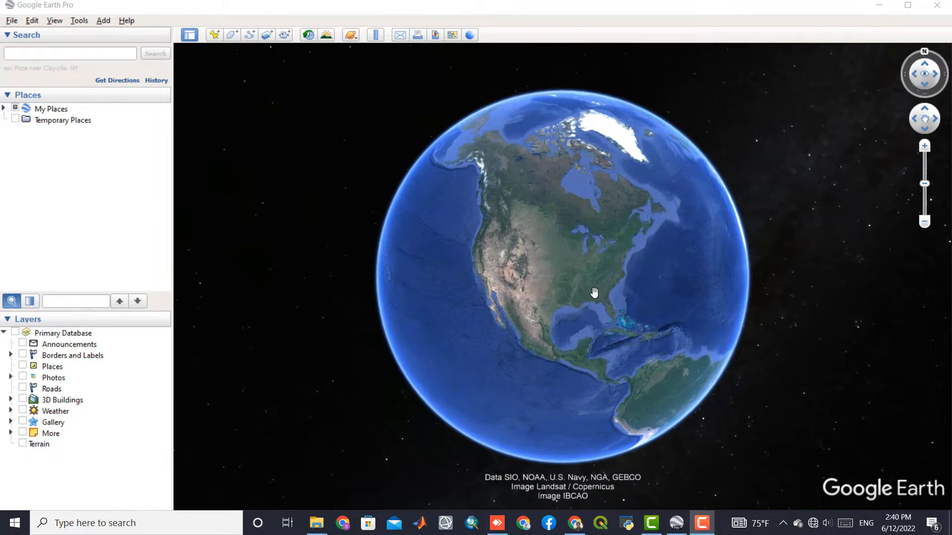
{"action": "left_click_drag", "start_coordinate": [699, 309], "coordinate": [444, 309]}
{"action": "left_click_drag", "start_coordinate": [725, 267], "coordinate": [496, 329]}
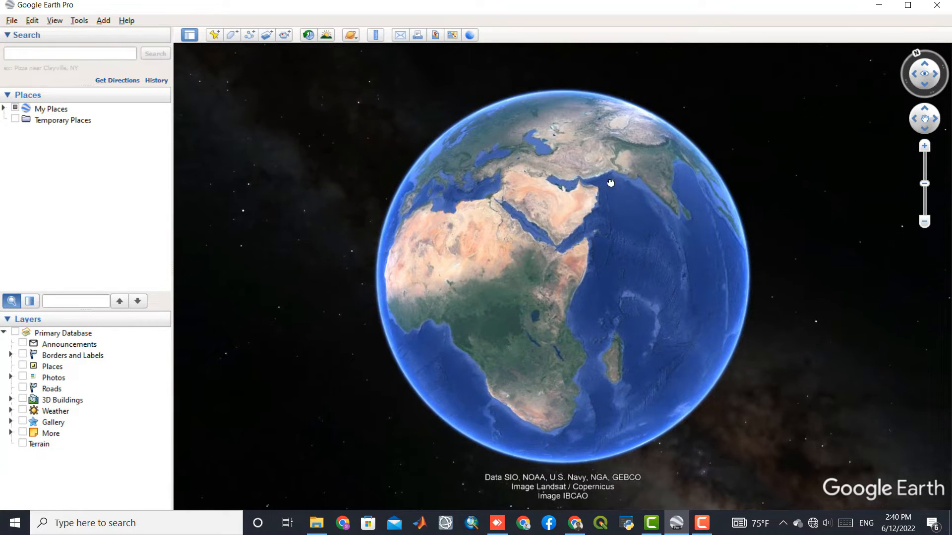
{"action": "left_click_drag", "start_coordinate": [611, 184], "coordinate": [614, 270]}
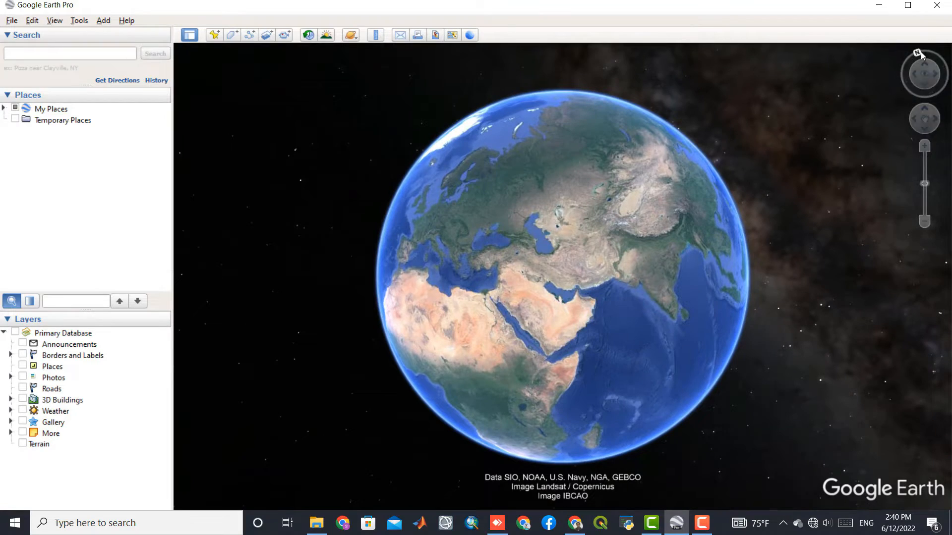
{"action": "left_click", "coordinate": [920, 53]}
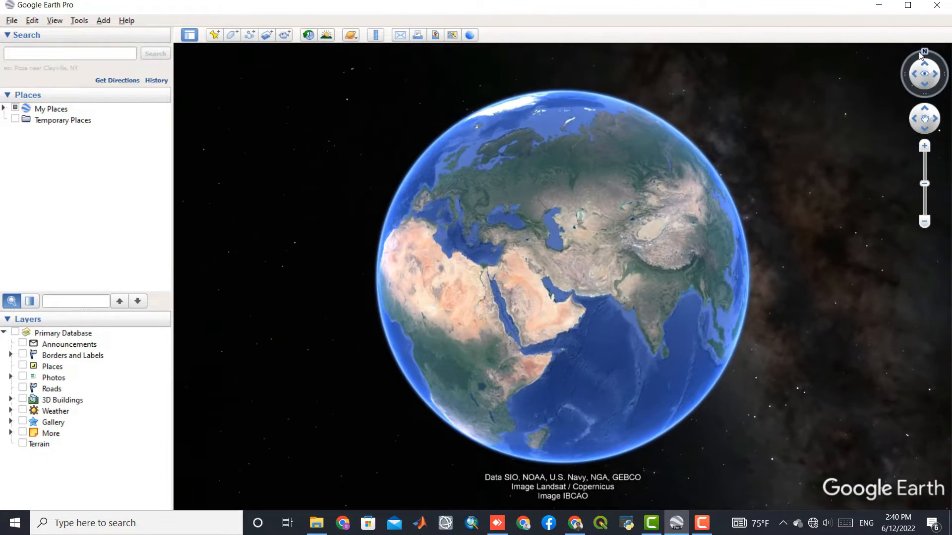
{"action": "scroll", "coordinate": [556, 267], "scroll_direction": "up", "scroll_amount": 5}
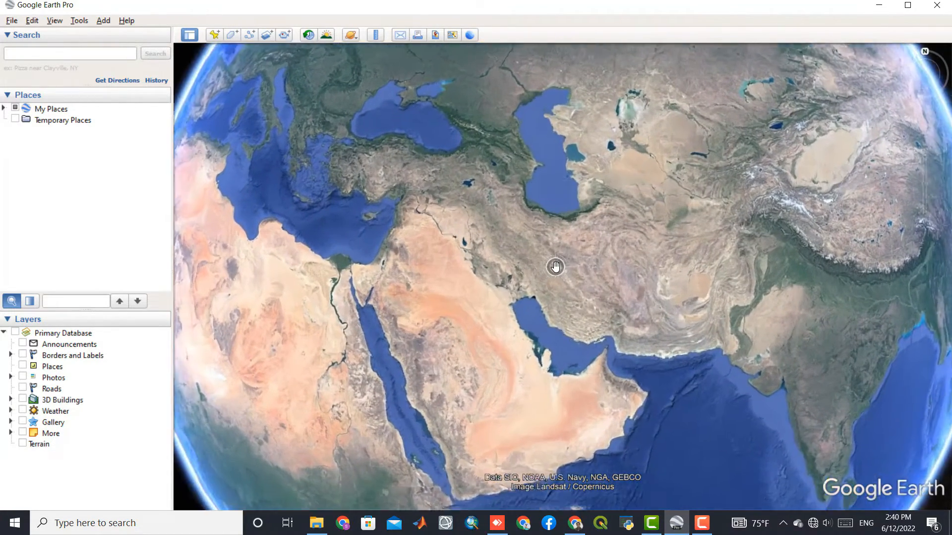
{"action": "scroll", "coordinate": [592, 233], "scroll_direction": "up", "scroll_amount": 5}
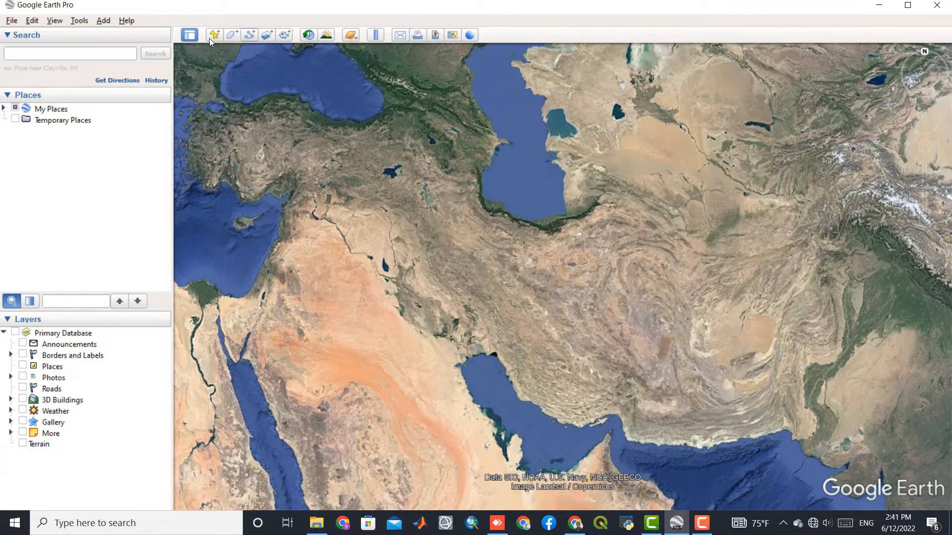
{"action": "left_click", "coordinate": [13, 21]}
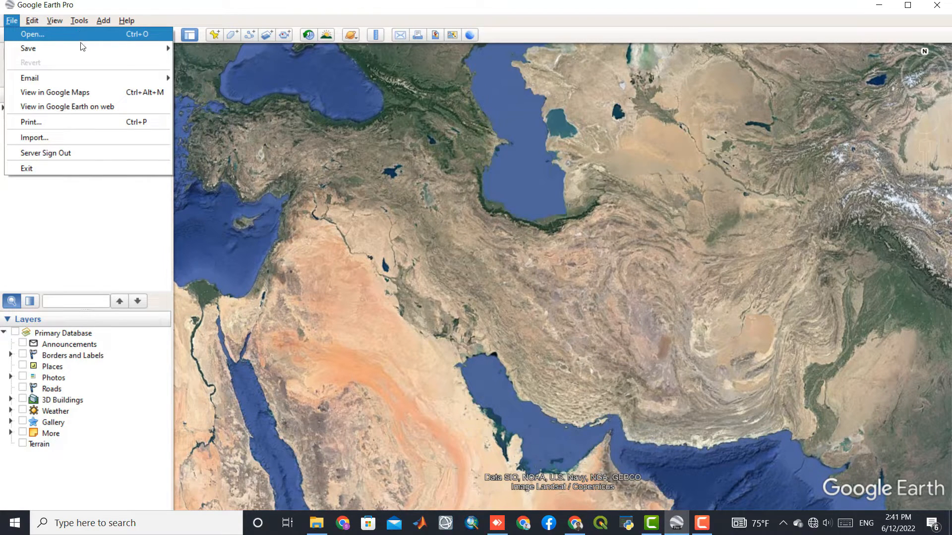
{"action": "mouse_move", "coordinate": [82, 51]}
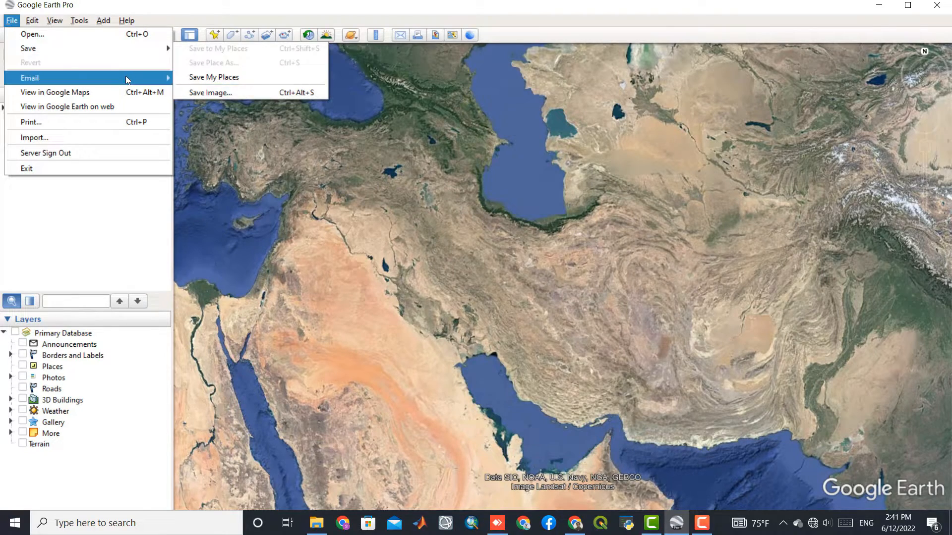
{"action": "mouse_move", "coordinate": [126, 78]}
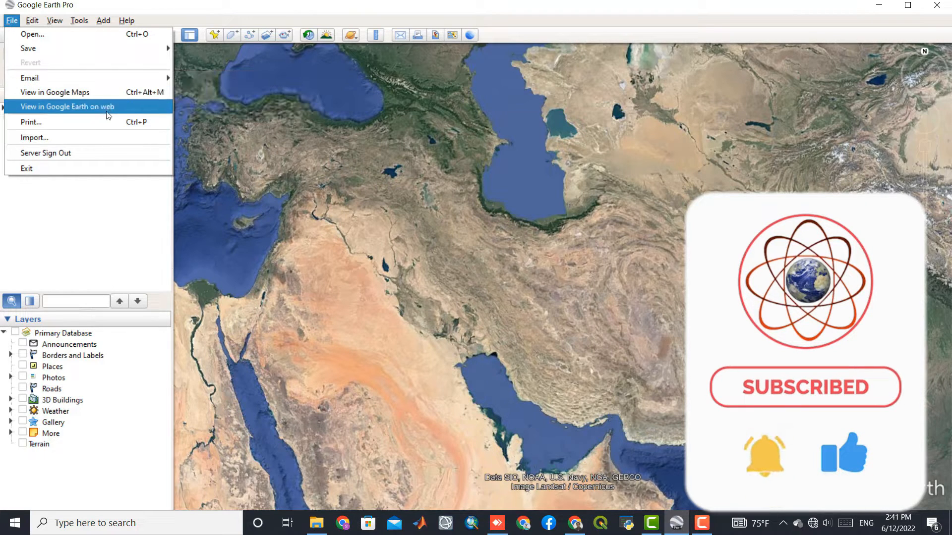
{"action": "left_click", "coordinate": [88, 189]}
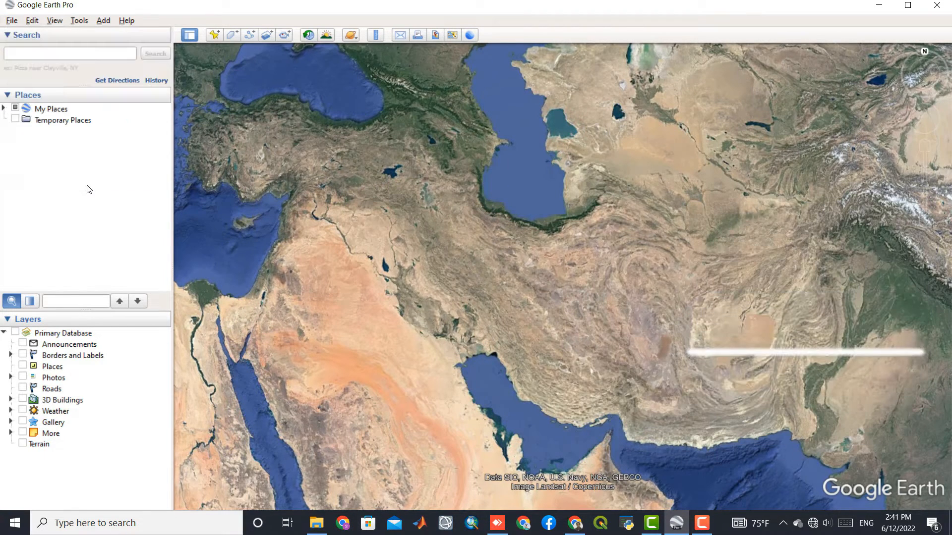
{"action": "left_click", "coordinate": [33, 21]}
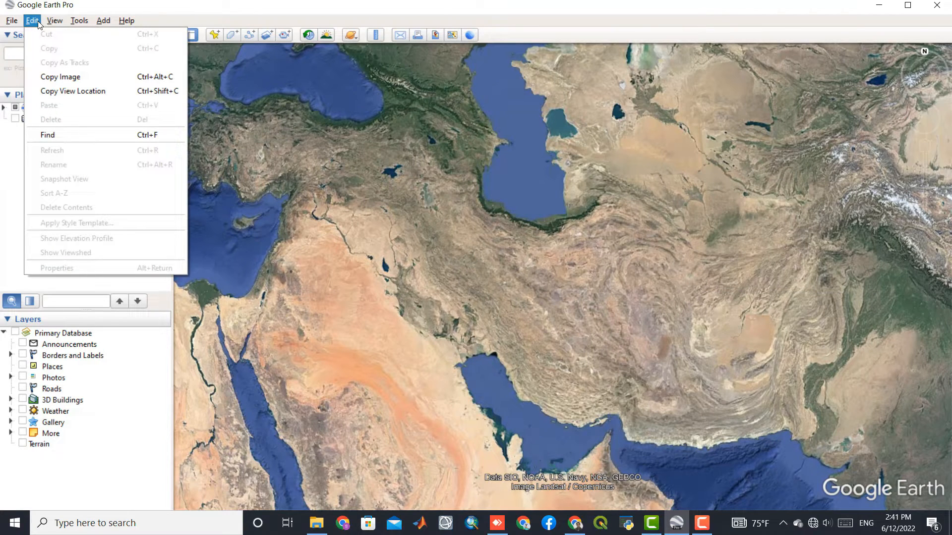
Hide the toolbar and show it again
{"action": "mouse_move", "coordinate": [48, 22]}
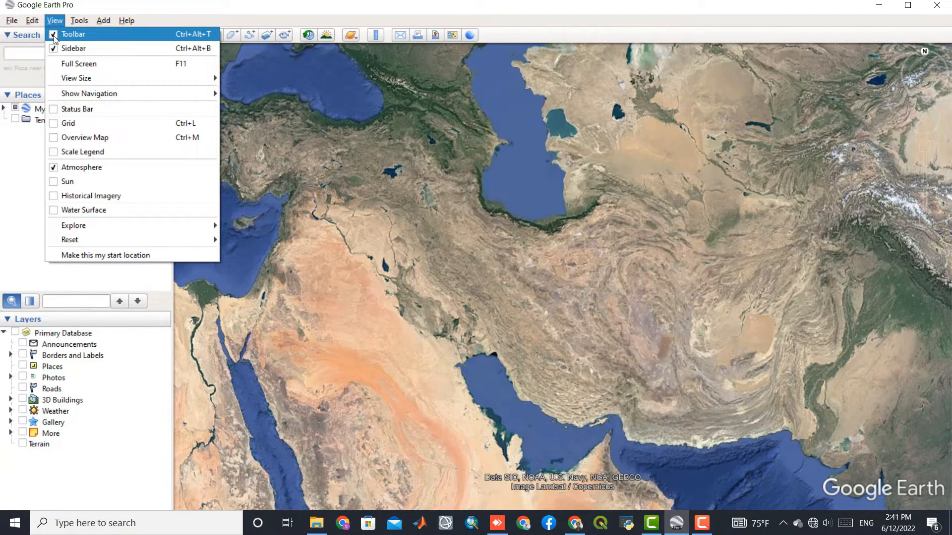
{"action": "left_click", "coordinate": [54, 36]}
{"action": "left_click", "coordinate": [55, 20]}
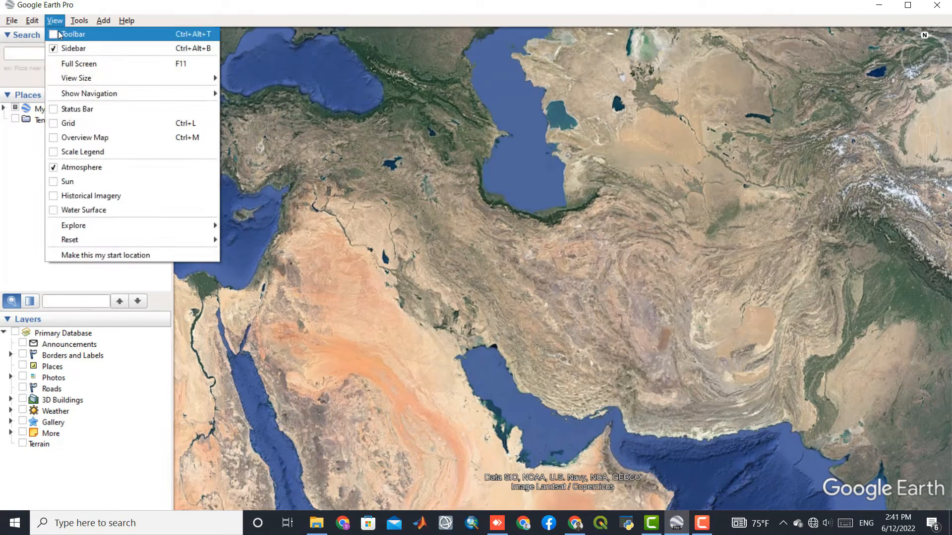
{"action": "left_click", "coordinate": [58, 31]}
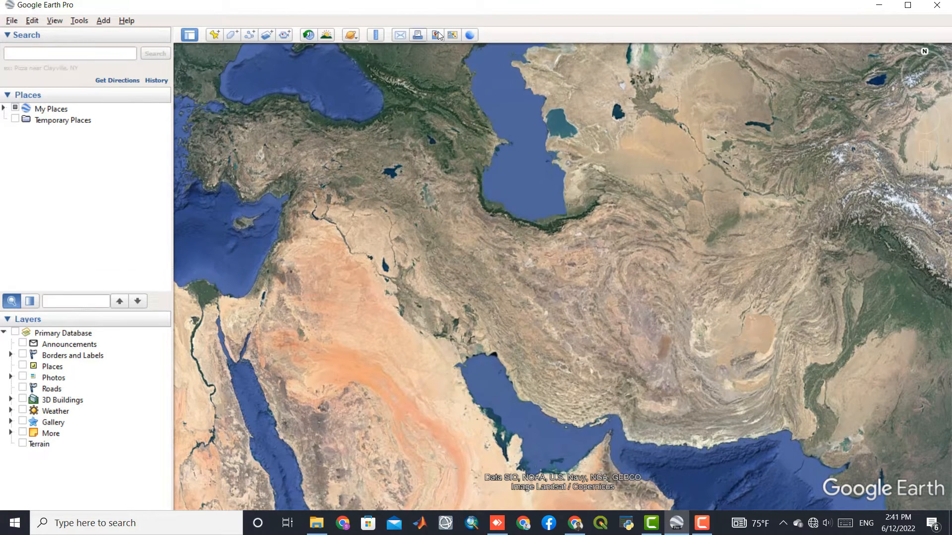
Hide the sidebar to widen the map and bring the sidebar back
{"action": "left_click", "coordinate": [79, 20]}
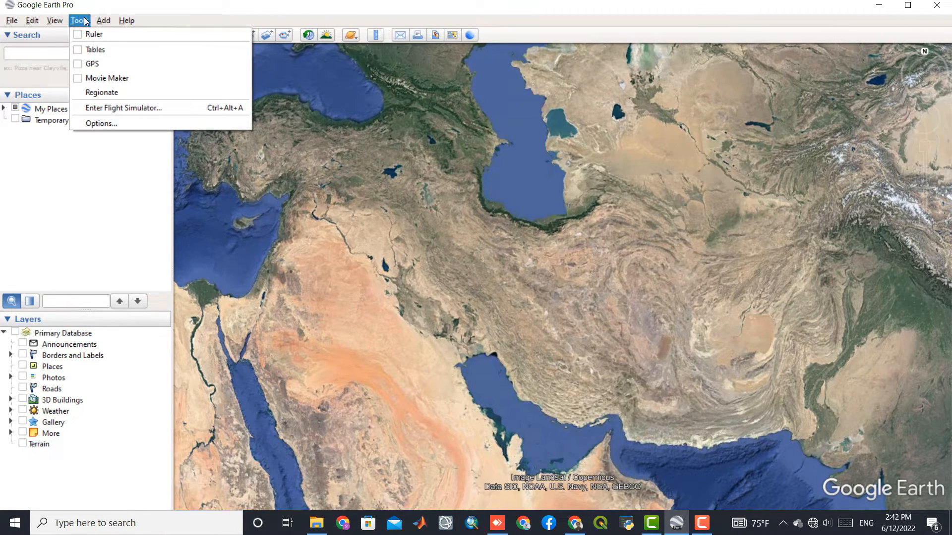
{"action": "mouse_move", "coordinate": [54, 20]}
{"action": "left_click", "coordinate": [65, 46]}
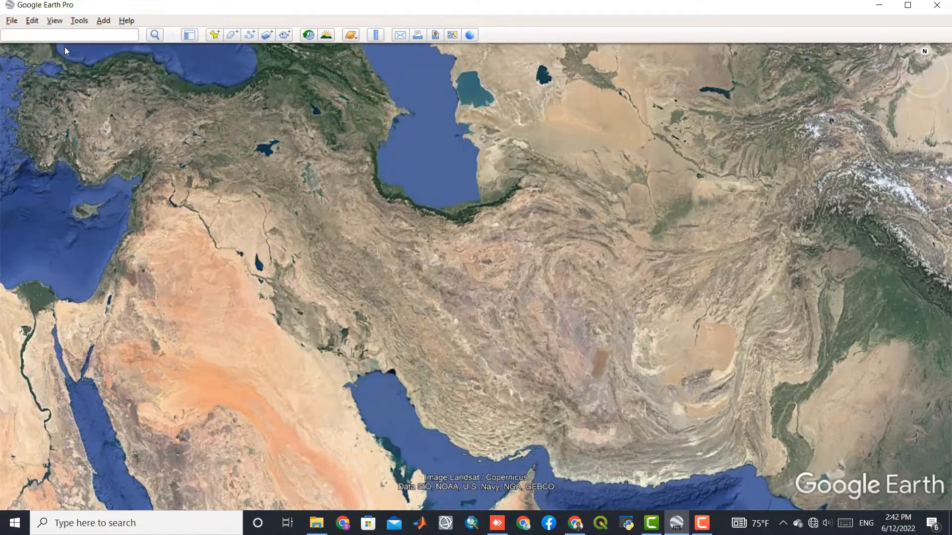
{"action": "left_click", "coordinate": [56, 21]}
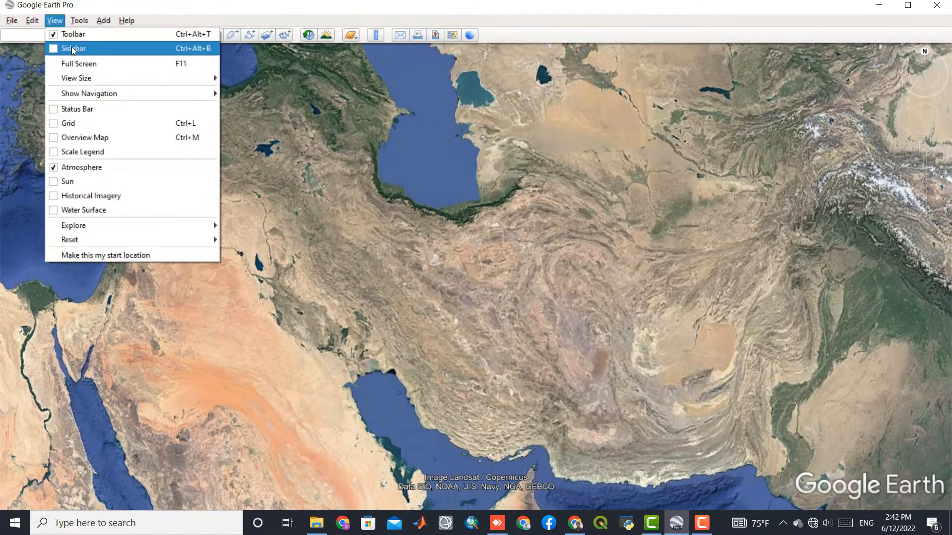
{"action": "left_click", "coordinate": [72, 47]}
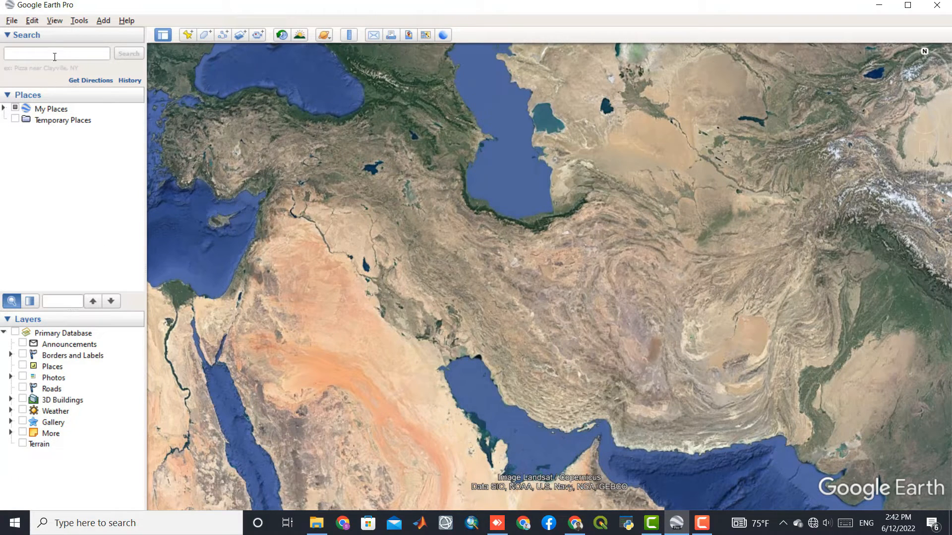
Switch the map to full screen mode and return to the normal window
{"action": "left_click", "coordinate": [56, 21]}
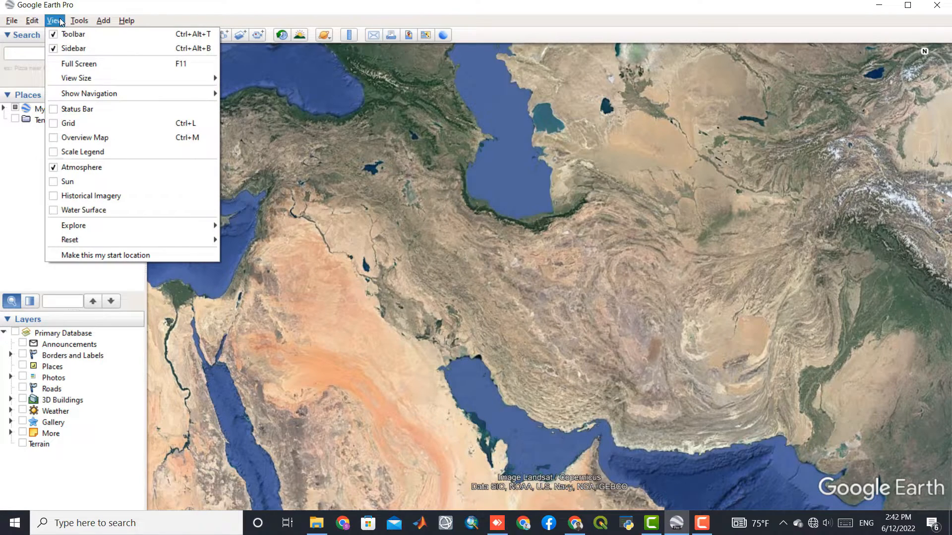
{"action": "left_click", "coordinate": [131, 59]}
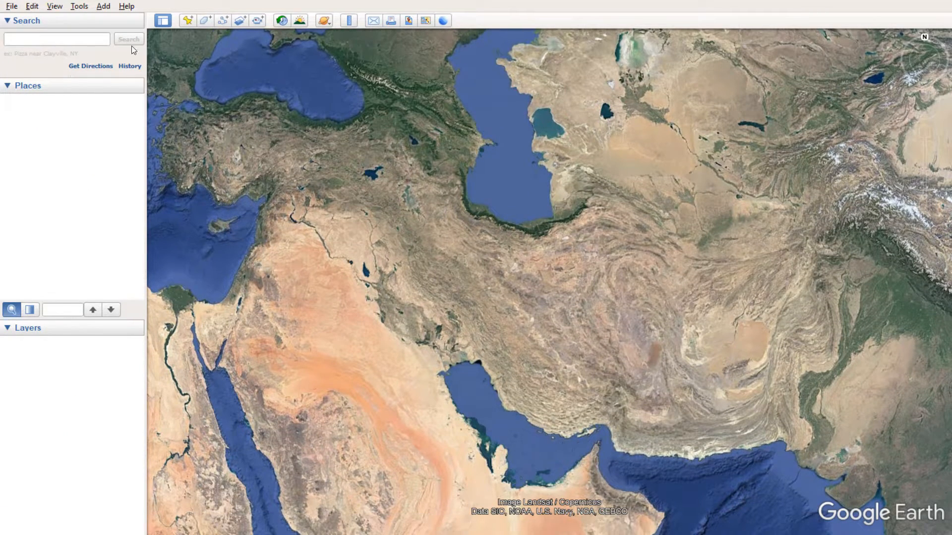
{"action": "left_click", "coordinate": [55, 6]}
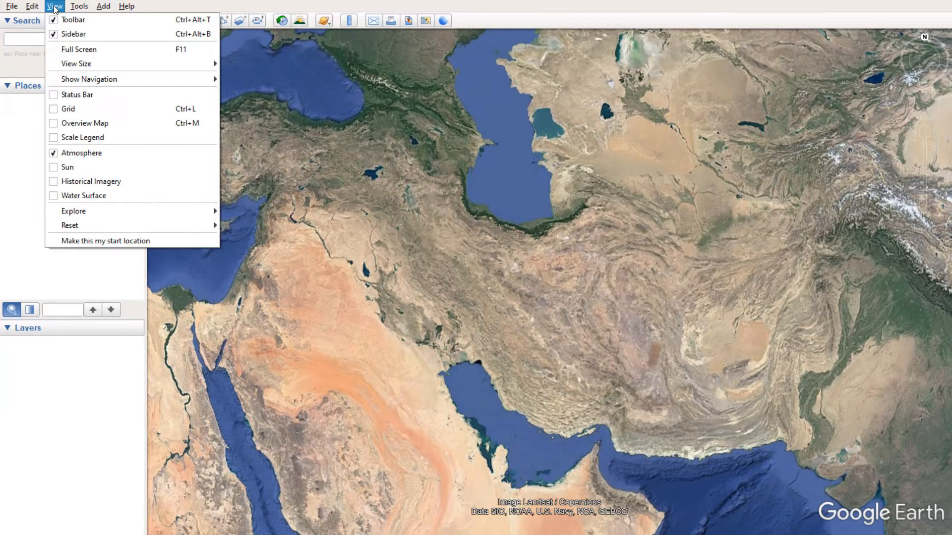
{"action": "left_click", "coordinate": [67, 49]}
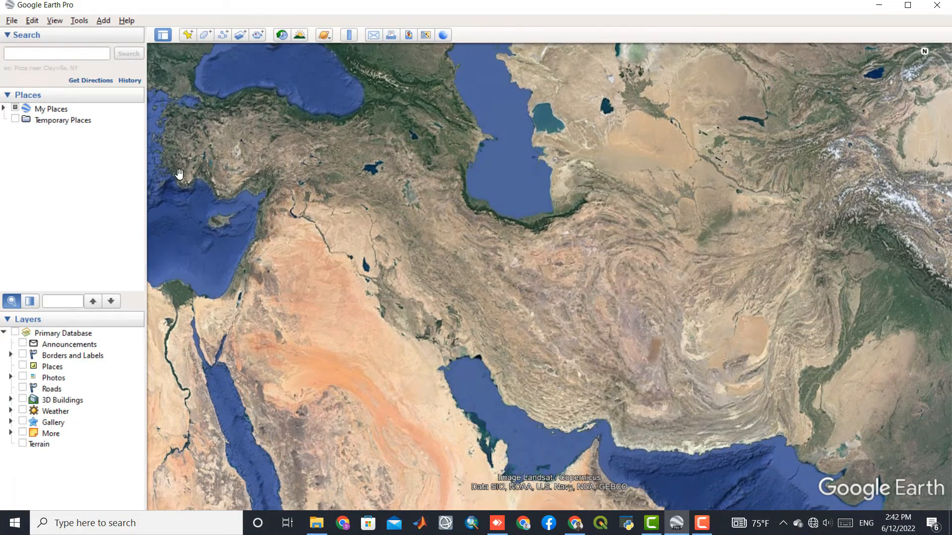
Set the on-screen navigation controls to Never show, and switch them back to Automatically
{"action": "left_click", "coordinate": [54, 20]}
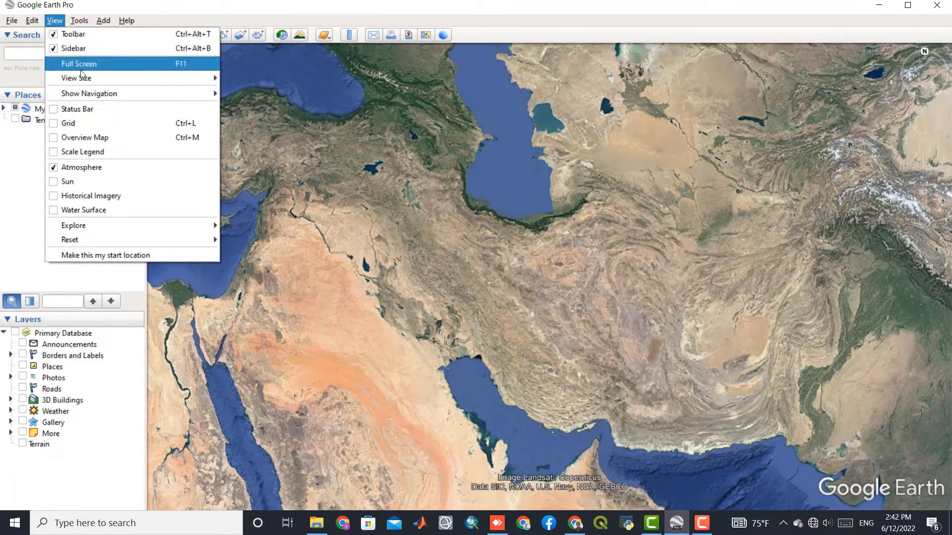
{"action": "mouse_move", "coordinate": [82, 79]}
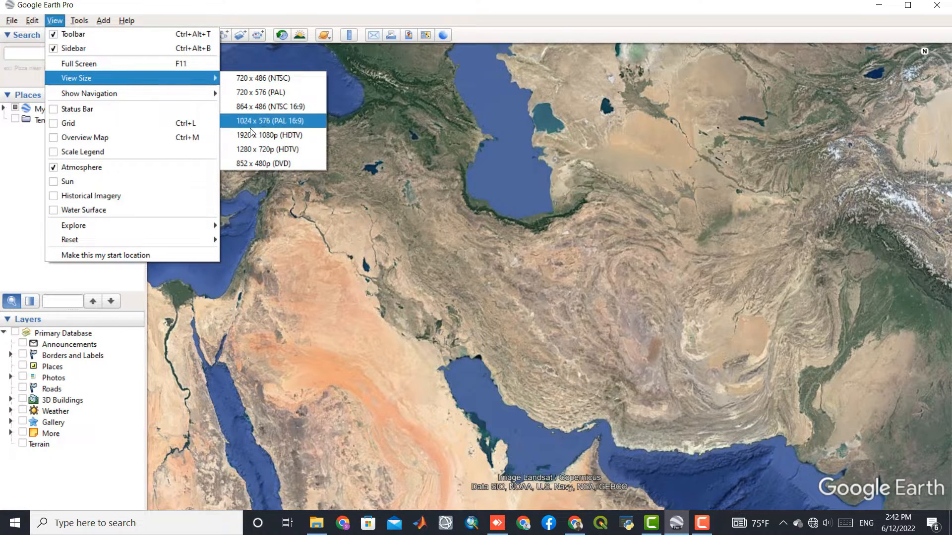
{"action": "mouse_move", "coordinate": [167, 94]}
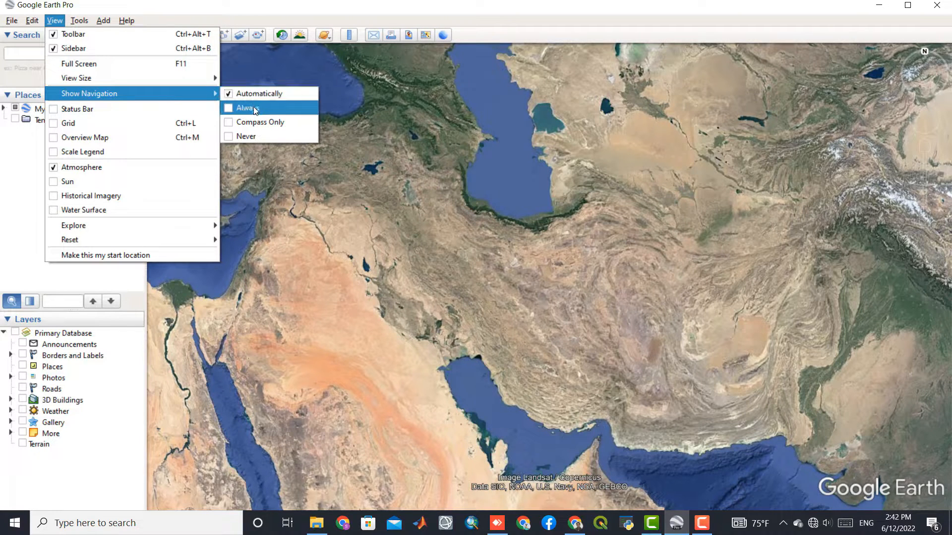
{"action": "left_click", "coordinate": [252, 137]}
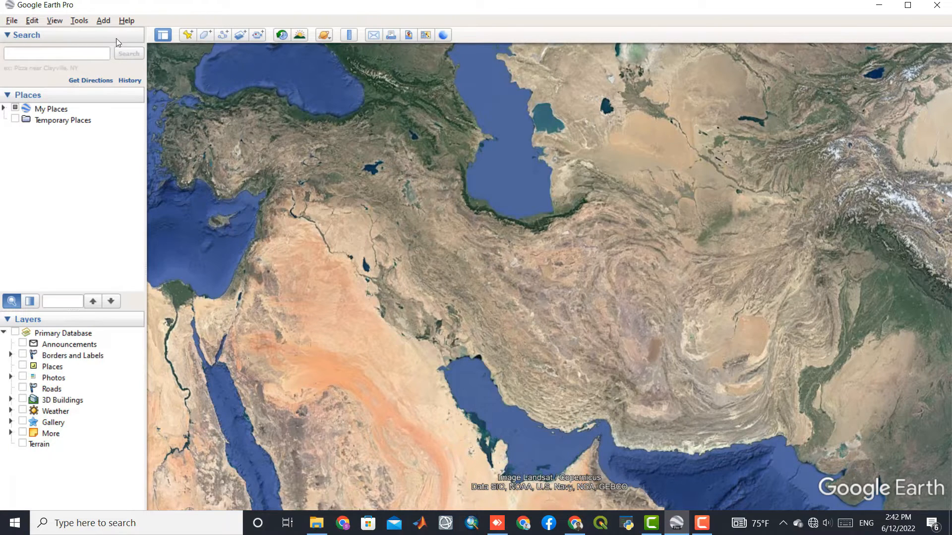
{"action": "left_click", "coordinate": [55, 20]}
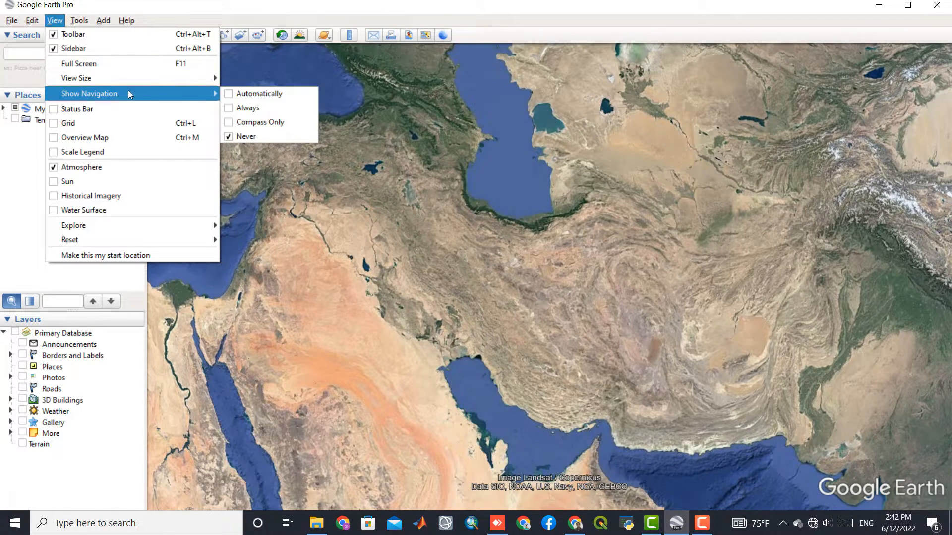
{"action": "left_click", "coordinate": [262, 93]}
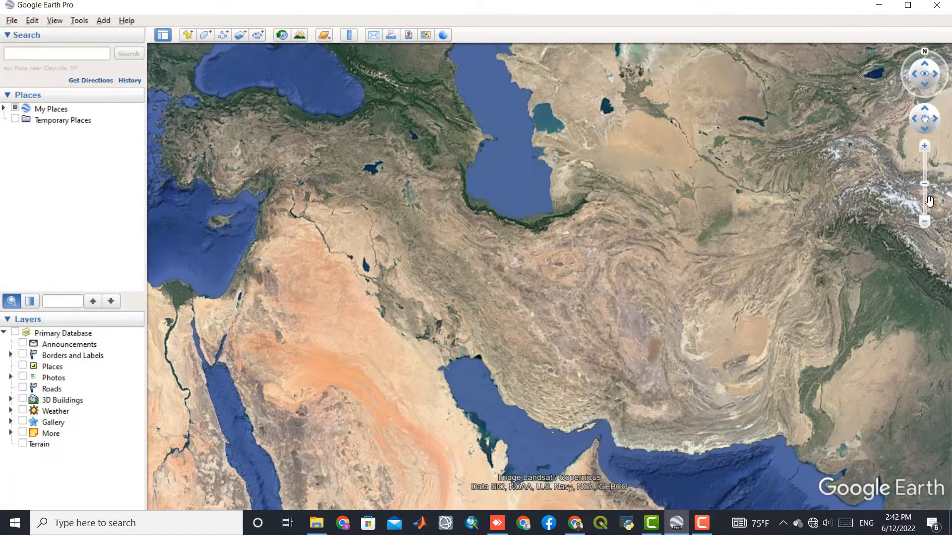
Try the on-screen navigation controls by zooming, panning and rotating the map, and realign it to north
{"action": "left_click", "coordinate": [928, 222]}
{"action": "left_click", "coordinate": [924, 147]}
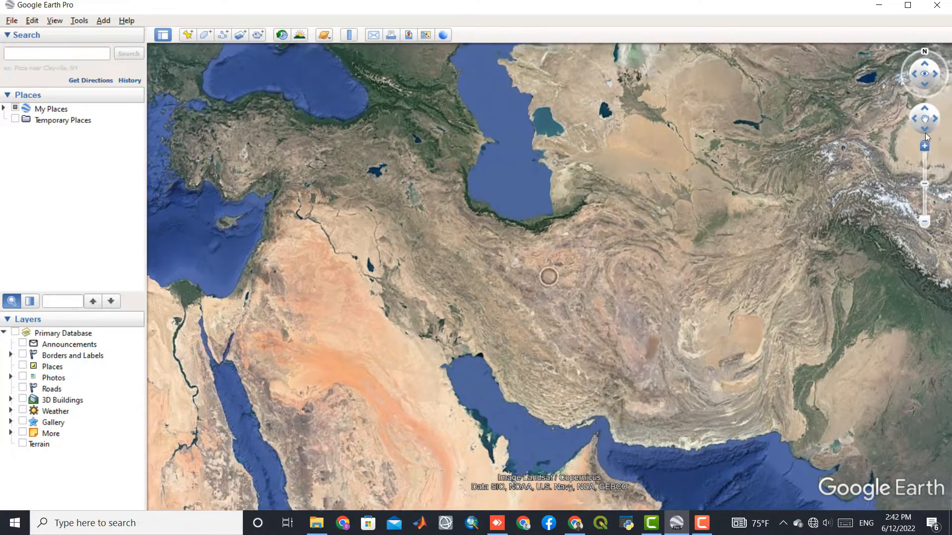
{"action": "left_click", "coordinate": [925, 130]}
{"action": "left_click", "coordinate": [925, 109]}
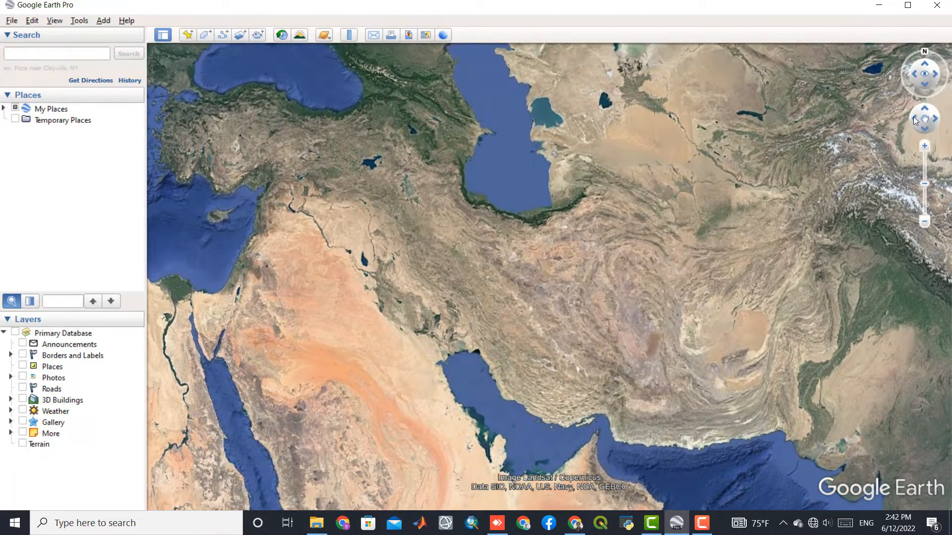
{"action": "left_click", "coordinate": [914, 118]}
{"action": "left_click", "coordinate": [937, 122]}
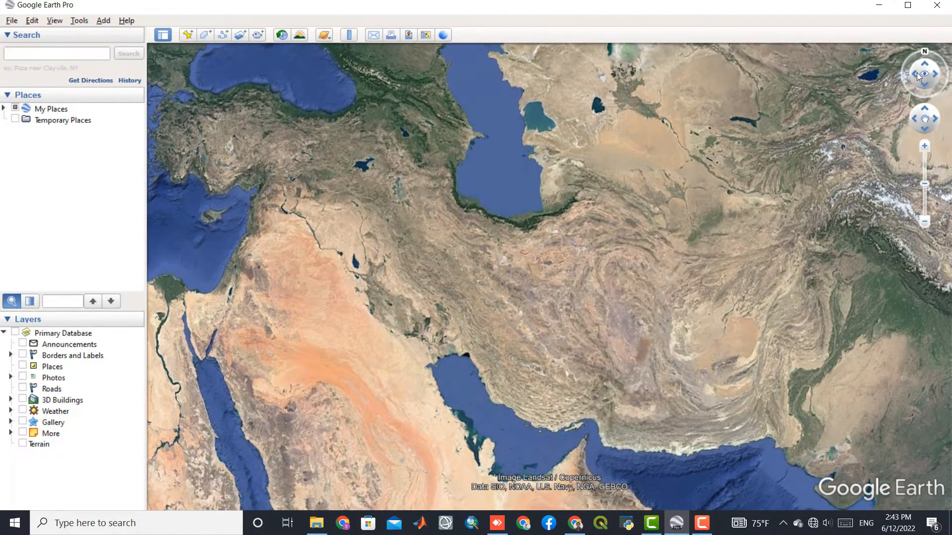
{"action": "left_click", "coordinate": [915, 73]}
{"action": "left_click", "coordinate": [937, 76]}
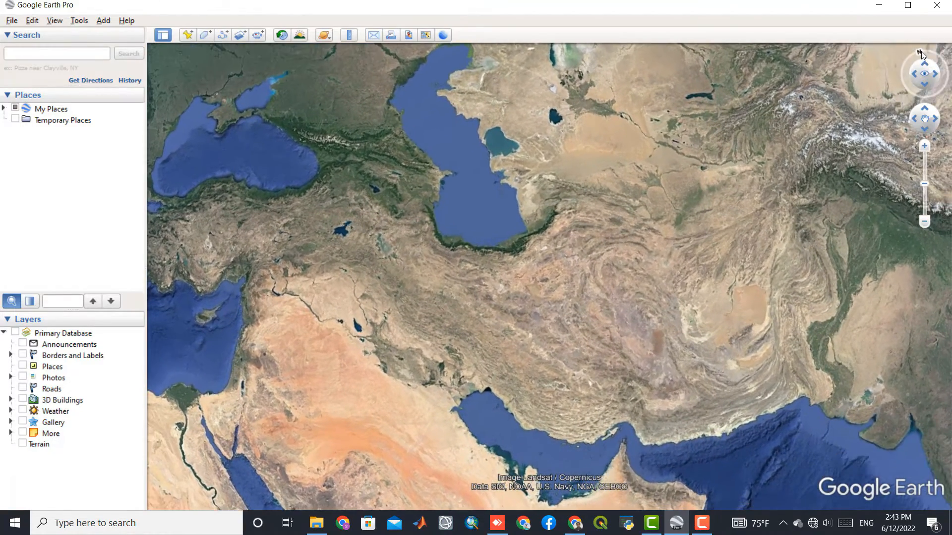
{"action": "left_click", "coordinate": [922, 52]}
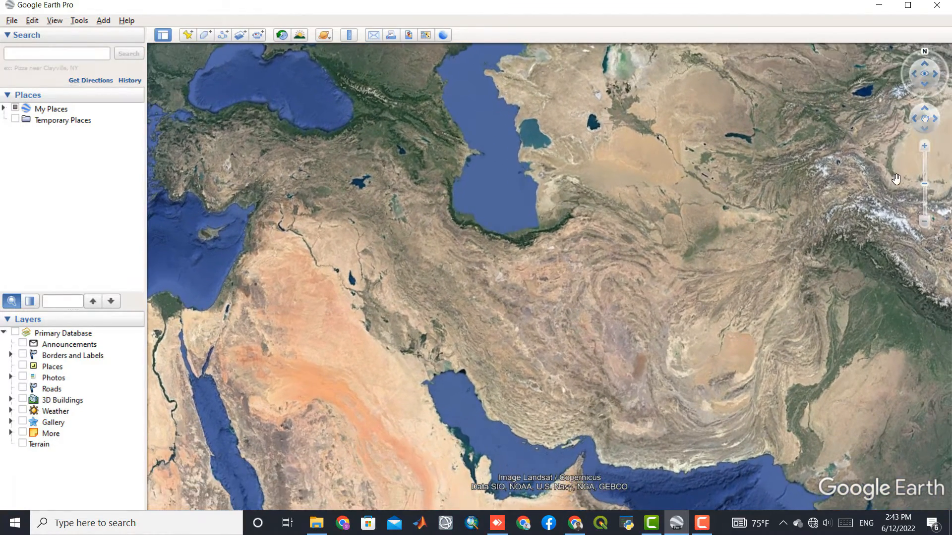
Turn on the status bar for the map view
{"action": "left_click", "coordinate": [51, 21]}
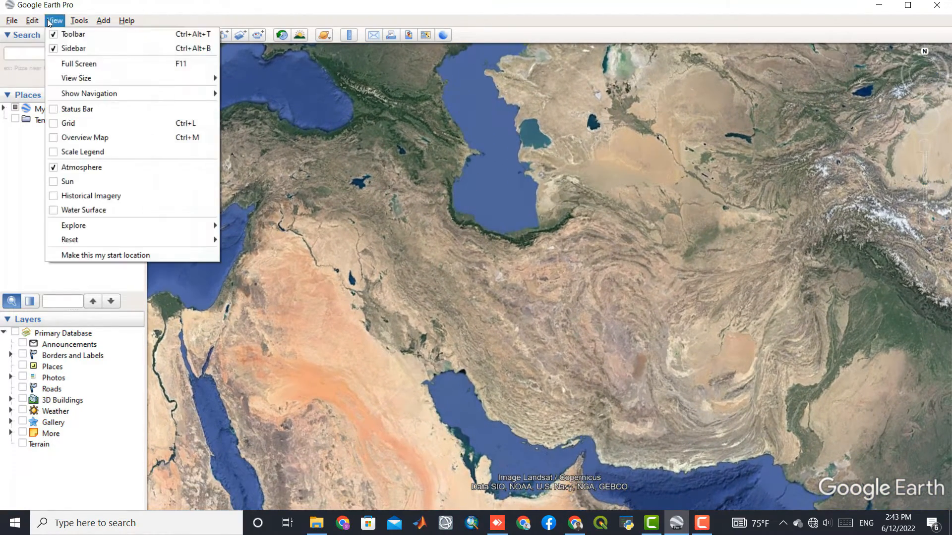
{"action": "left_click", "coordinate": [89, 110]}
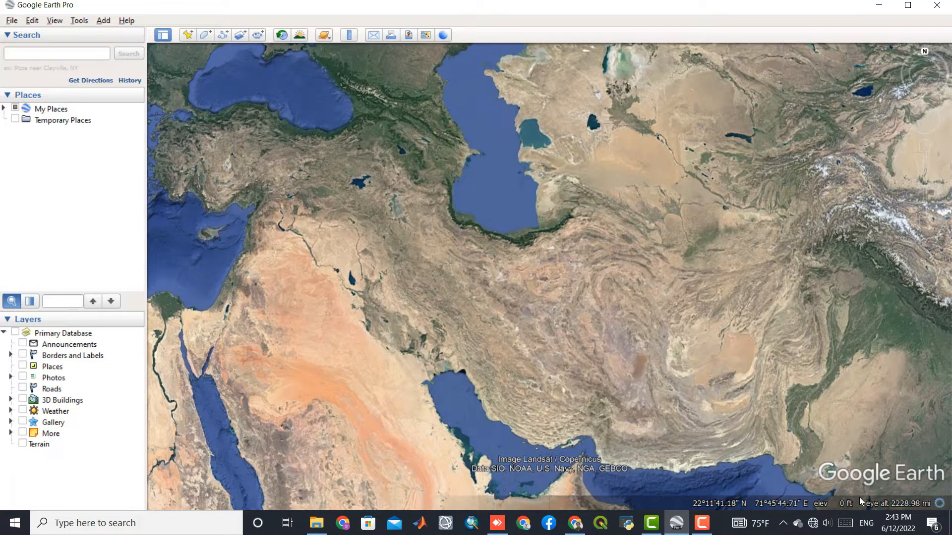
Show sunlight on the globe, set its time to 6/15/2022 11:55 am, zoom out to view it, and turn sunlight off
{"action": "left_click", "coordinate": [52, 22]}
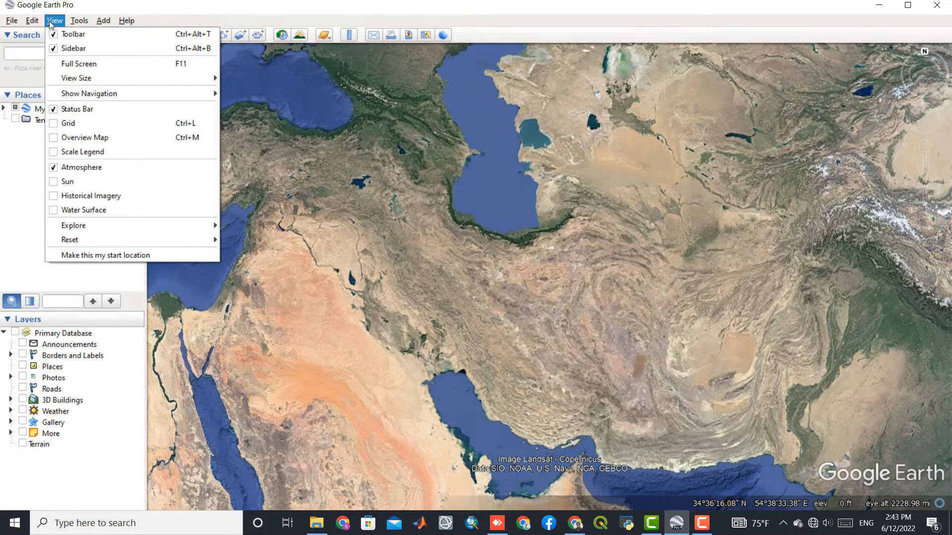
{"action": "left_click", "coordinate": [61, 181]}
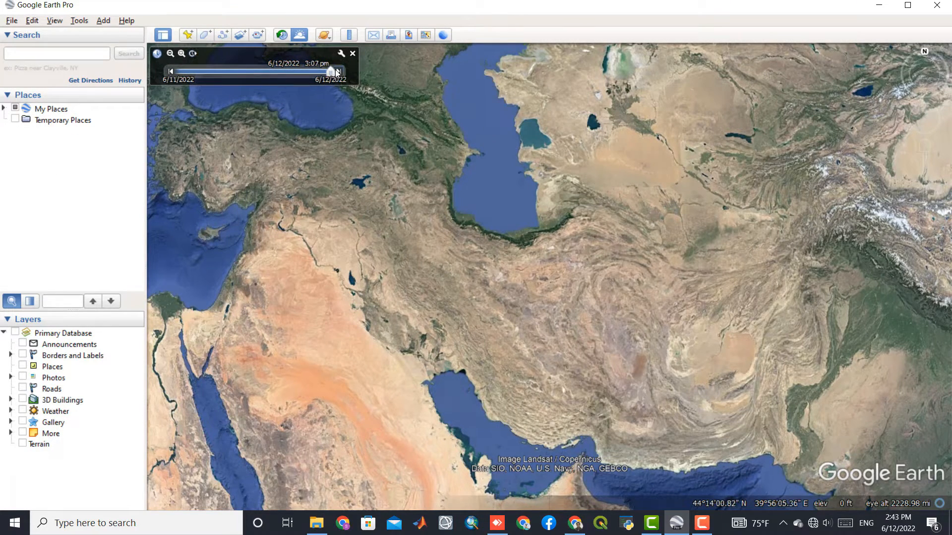
{"action": "left_click_drag", "start_coordinate": [337, 70], "coordinate": [356, 64]}
{"action": "scroll", "coordinate": [498, 191], "scroll_direction": "down", "scroll_amount": 5}
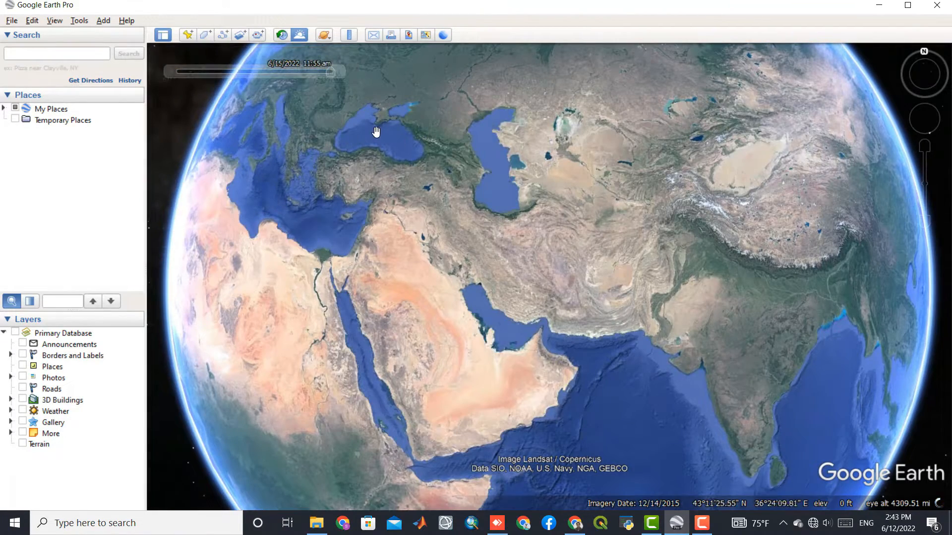
{"action": "left_click", "coordinate": [353, 53]}
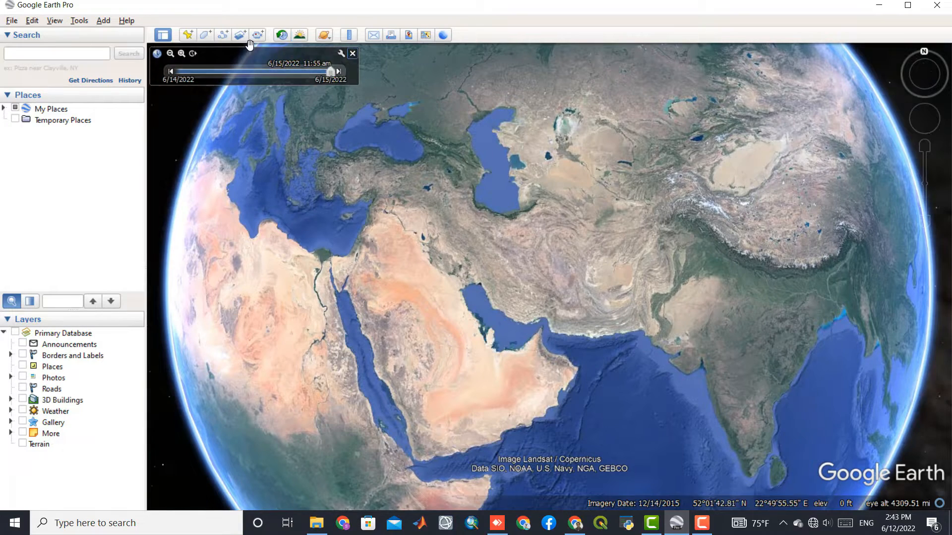
Turn on historical imagery and view the region at 6/1979, 7/1973 and 12/1960
{"action": "left_click", "coordinate": [54, 20]}
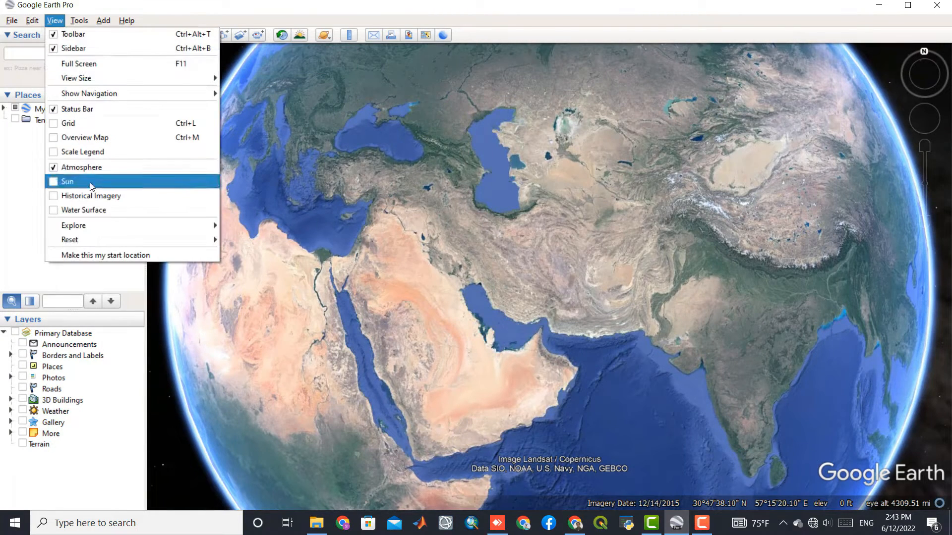
{"action": "left_click", "coordinate": [69, 196]}
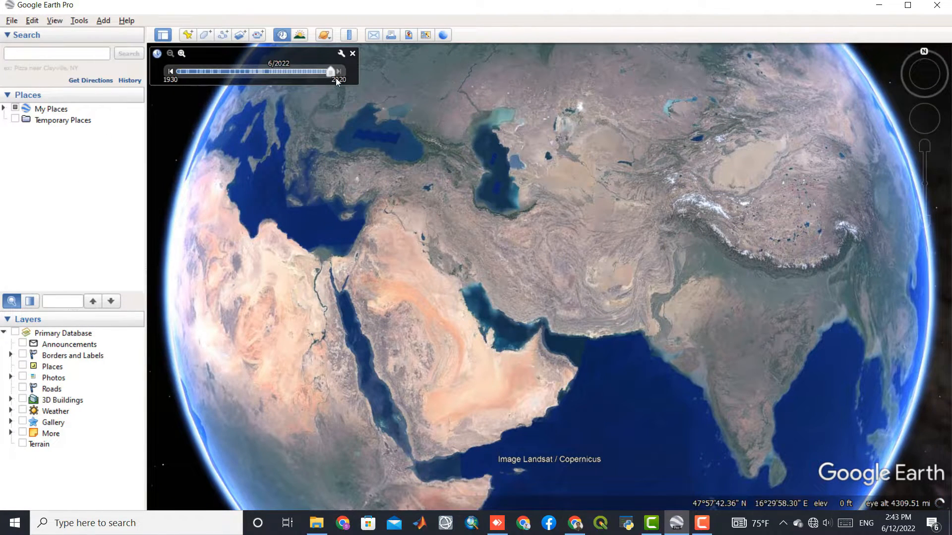
{"action": "mouse_move", "coordinate": [257, 70]}
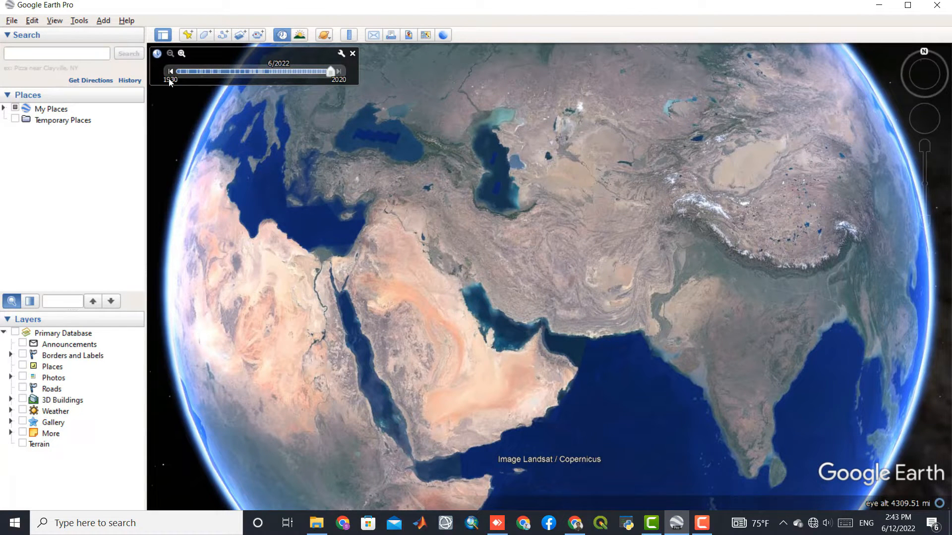
{"action": "left_click", "coordinate": [261, 72]}
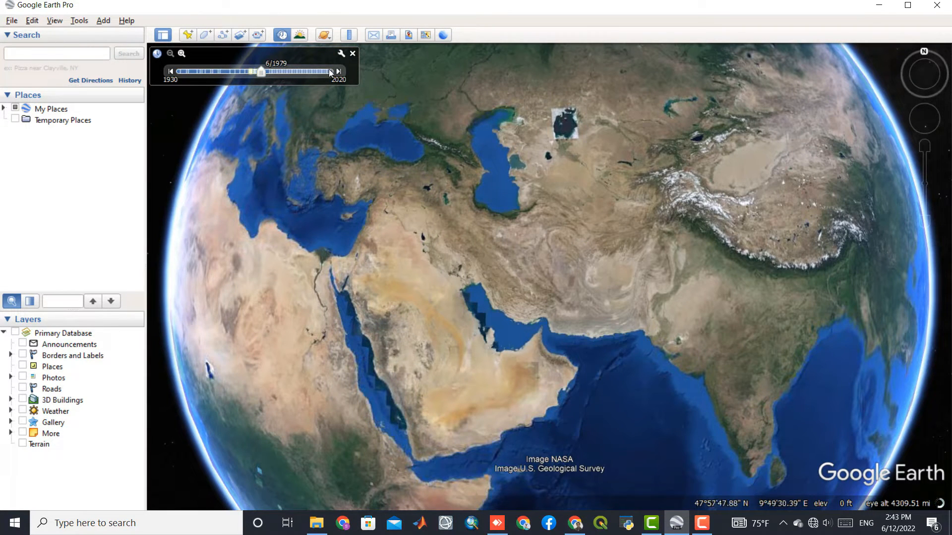
{"action": "left_click", "coordinate": [251, 74]}
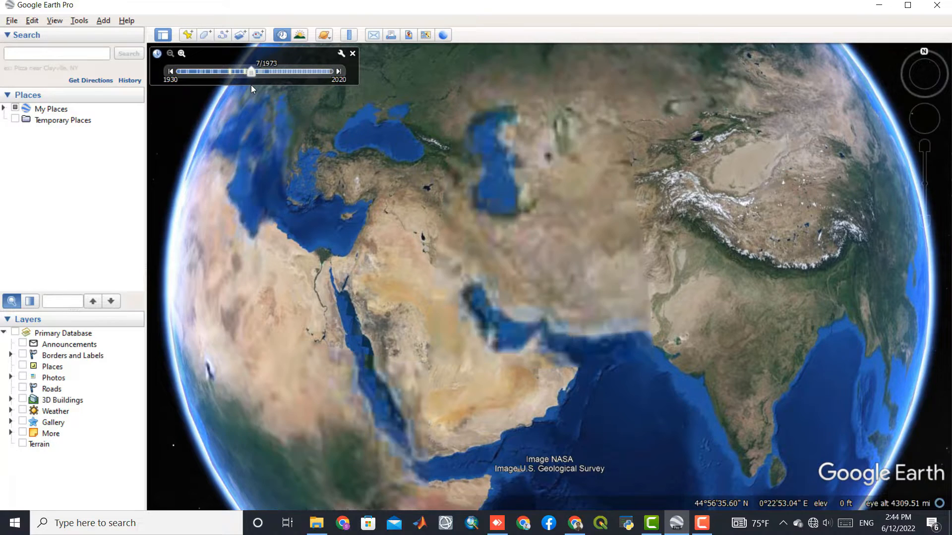
{"action": "left_click", "coordinate": [229, 72]}
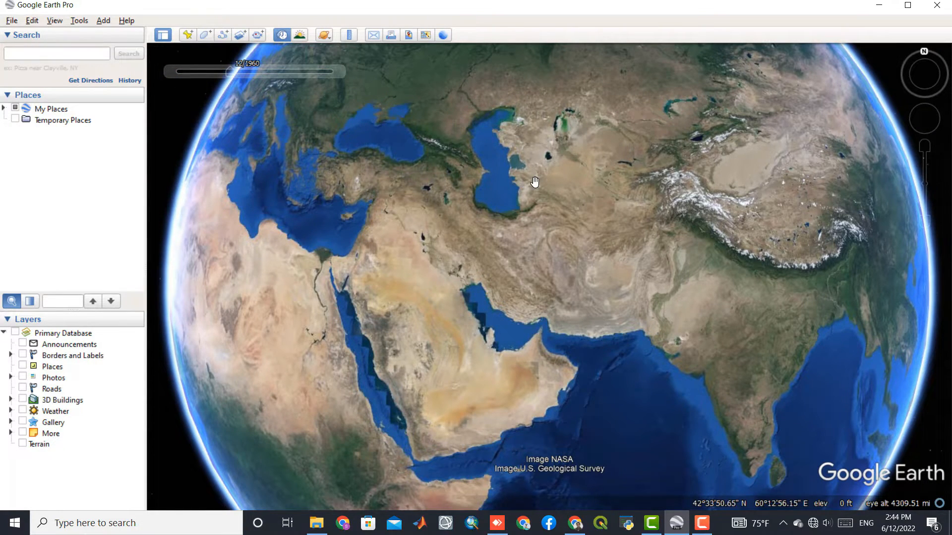
{"action": "scroll", "coordinate": [534, 183], "scroll_direction": "down", "scroll_amount": 3}
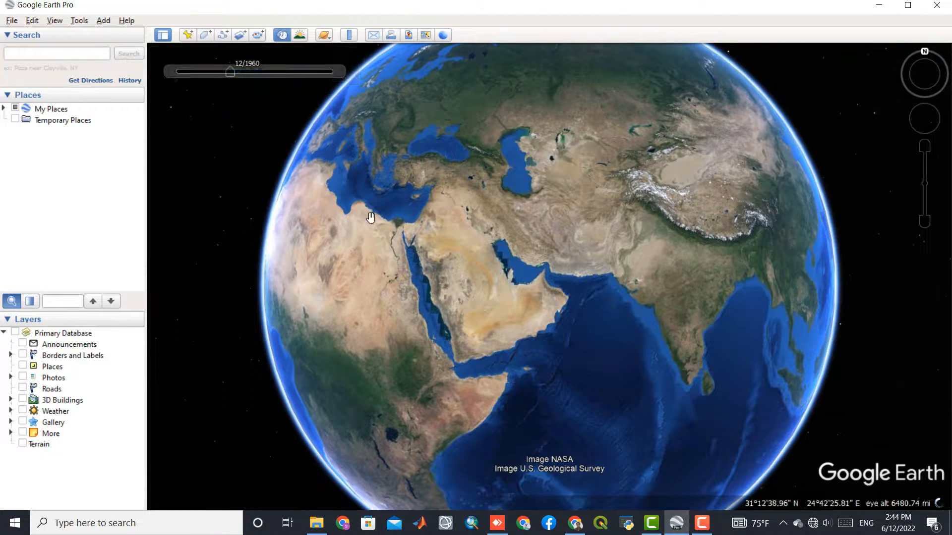
Set the historical imagery date to 12/2020, inspect the Middle East, and turn historical imagery off
{"action": "left_click_drag", "start_coordinate": [232, 75], "coordinate": [346, 79]}
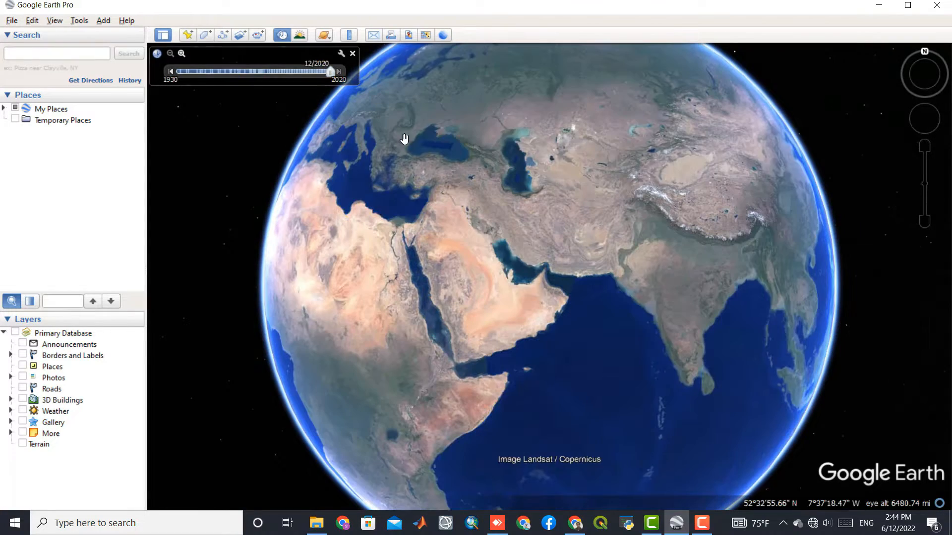
{"action": "scroll", "coordinate": [525, 164], "scroll_direction": "up", "scroll_amount": 5}
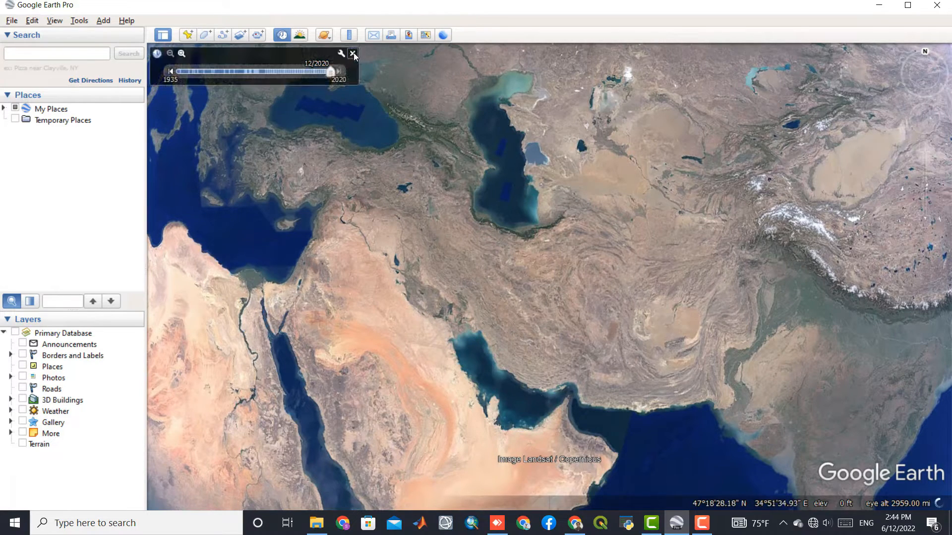
{"action": "left_click", "coordinate": [353, 53]}
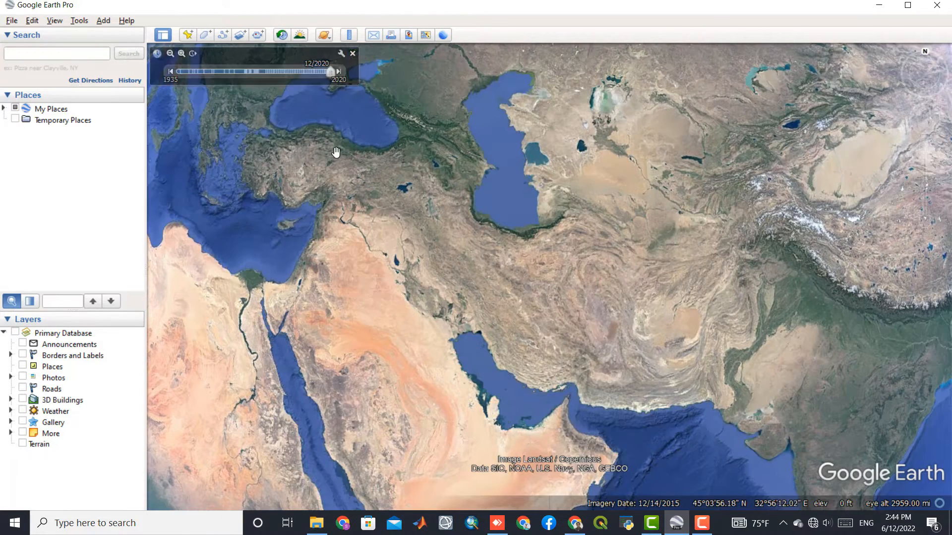
Switch the explored view from Earth to Sky
{"action": "left_click", "coordinate": [56, 21]}
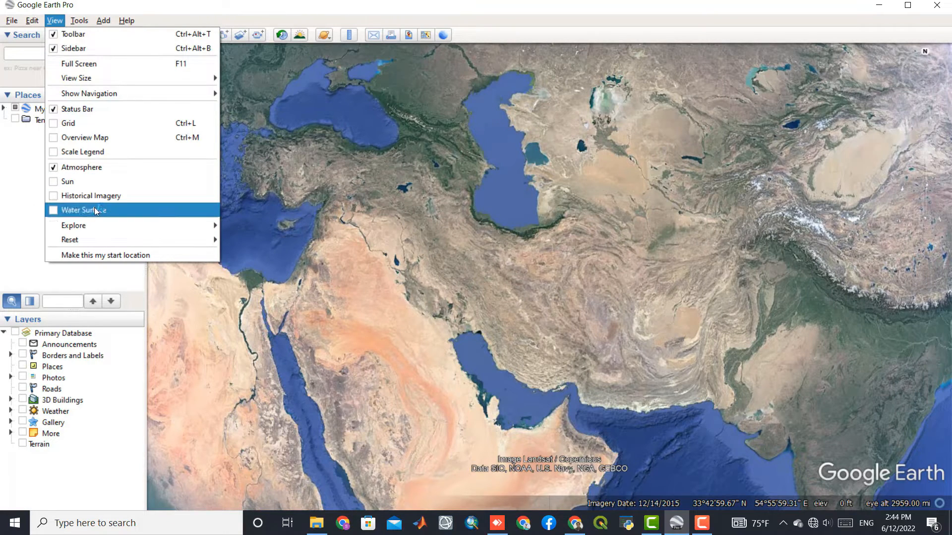
{"action": "mouse_move", "coordinate": [102, 229]}
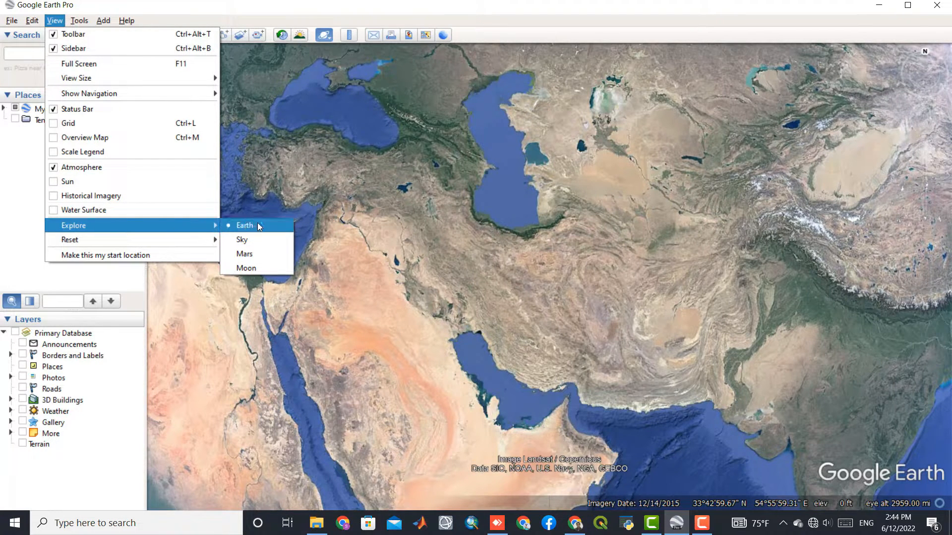
{"action": "left_click", "coordinate": [263, 240]}
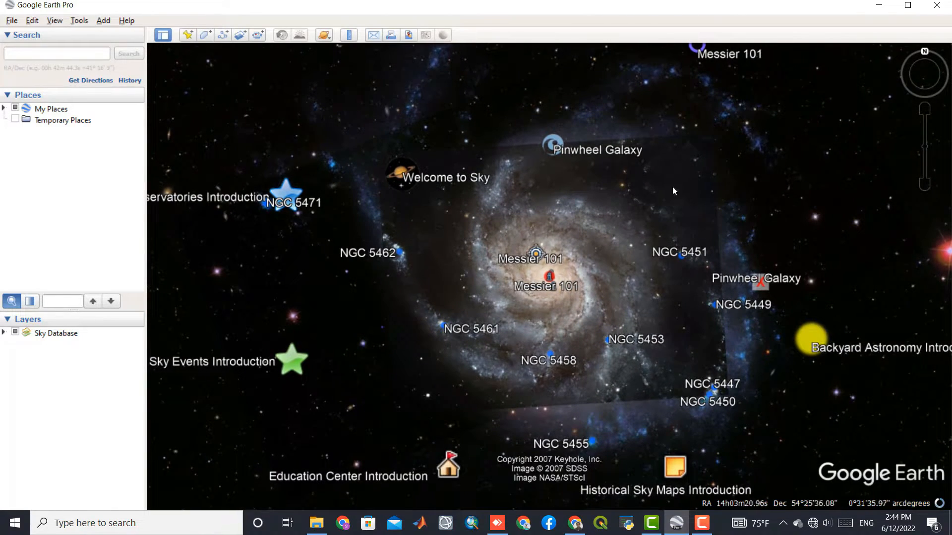
Fly in to the Messier 101 galaxy, and open and close its information balloon
{"action": "double_click", "coordinate": [557, 275]}
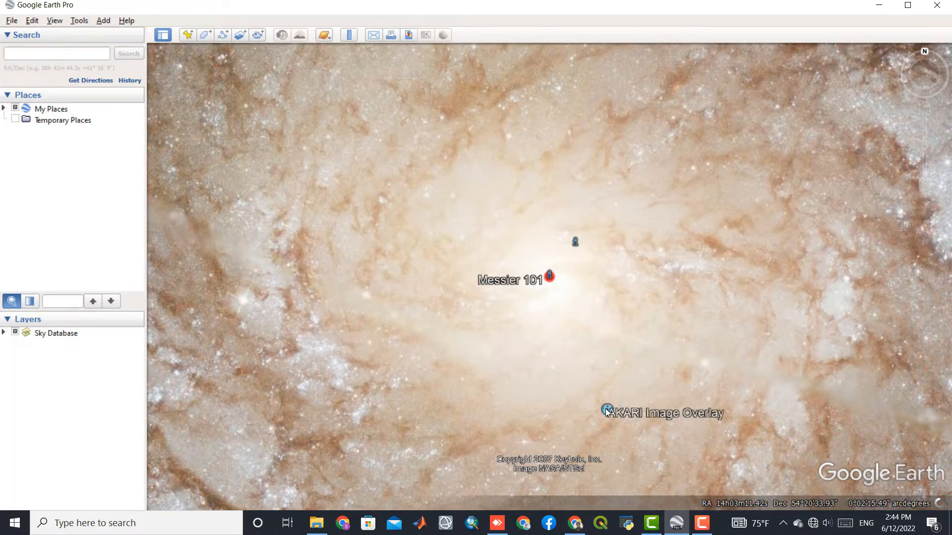
{"action": "scroll", "coordinate": [538, 342], "scroll_direction": "down", "scroll_amount": 3}
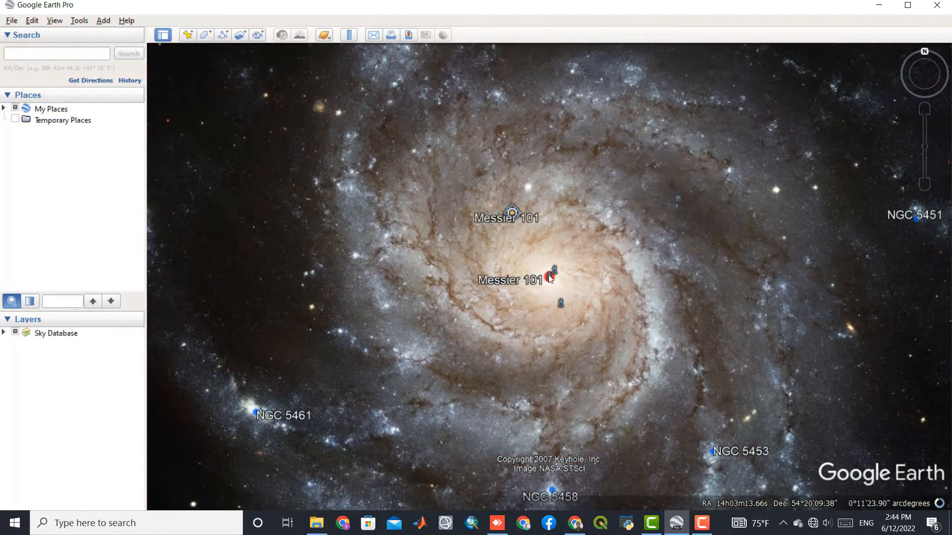
{"action": "left_click", "coordinate": [512, 214]}
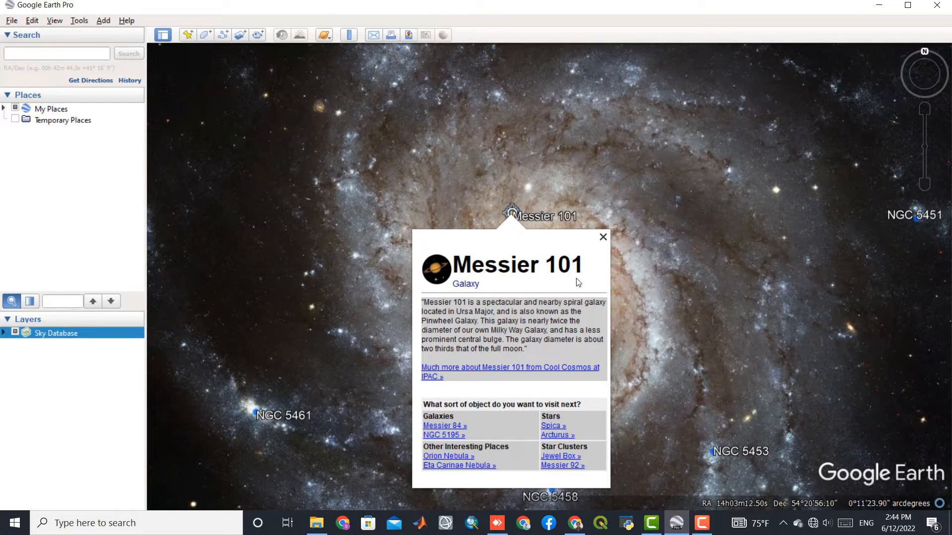
{"action": "left_click", "coordinate": [603, 238]}
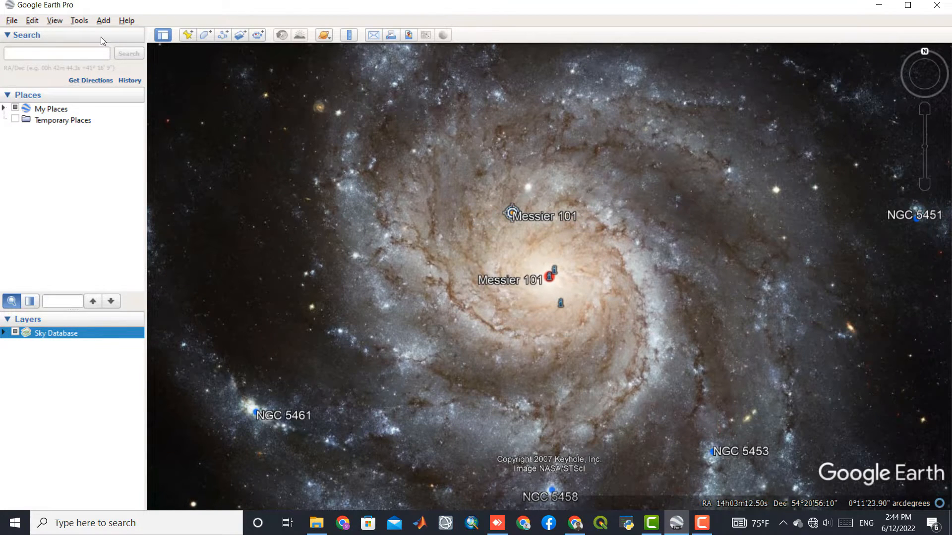
Switch the explored view from Sky to Mars
{"action": "left_click", "coordinate": [62, 20]}
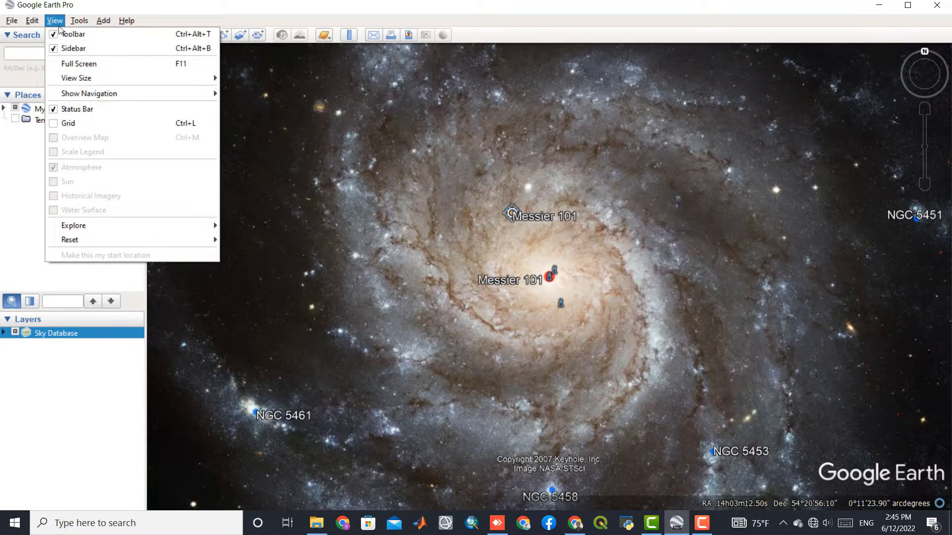
{"action": "mouse_move", "coordinate": [139, 224]}
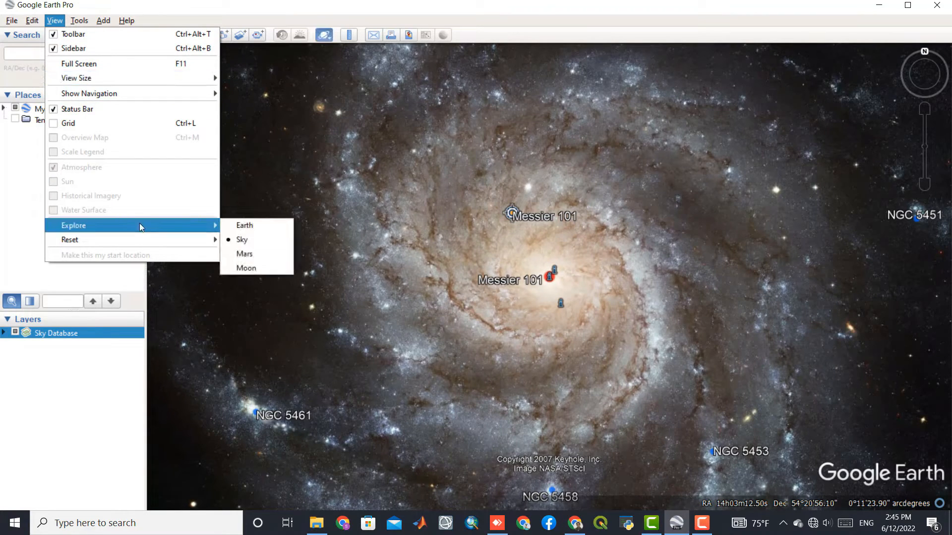
{"action": "left_click", "coordinate": [250, 253]}
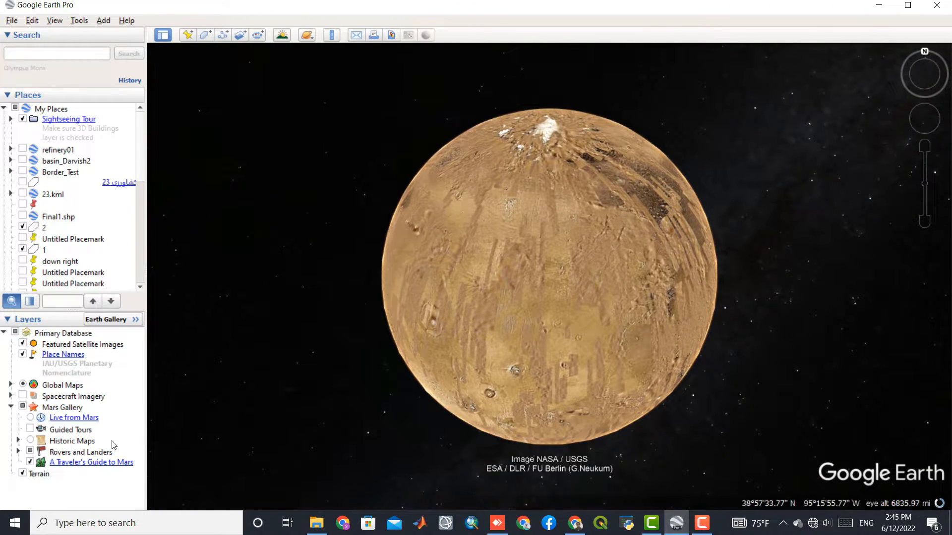
Examine the HiRISE and CTX satellite image markers around Tempe Fossae on Mars, and close the last information balloon
{"action": "scroll", "coordinate": [569, 294], "scroll_direction": "up", "scroll_amount": 5}
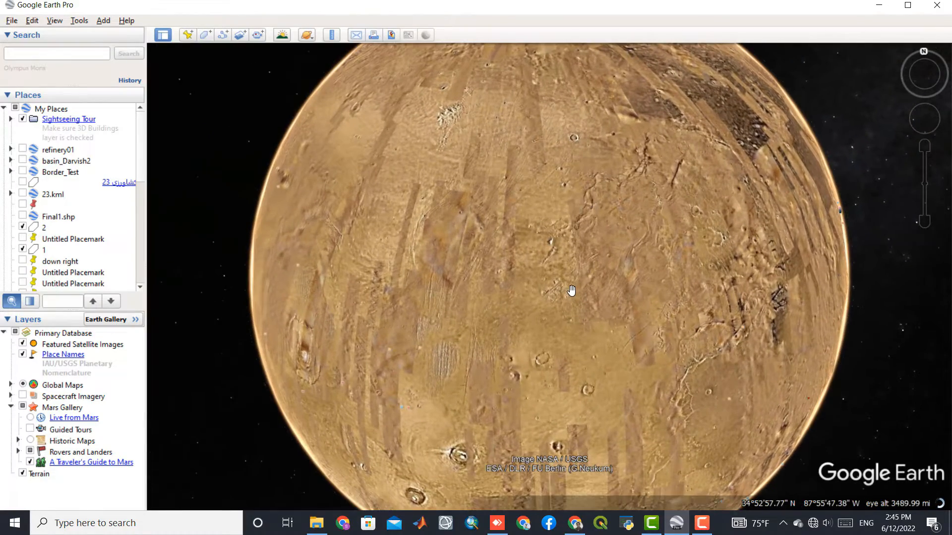
{"action": "scroll", "coordinate": [572, 287], "scroll_direction": "up", "scroll_amount": 3}
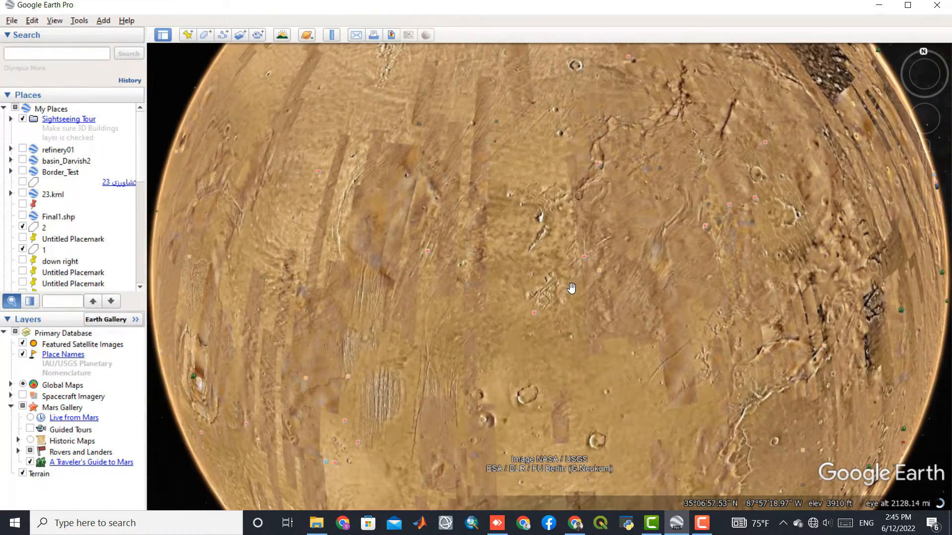
{"action": "scroll", "coordinate": [767, 190], "scroll_direction": "up", "scroll_amount": 5}
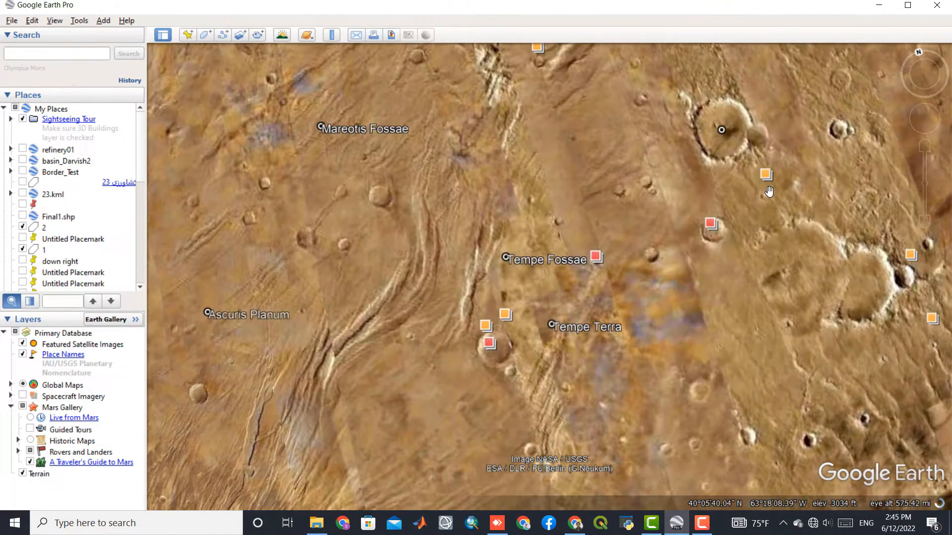
{"action": "left_click", "coordinate": [715, 221]}
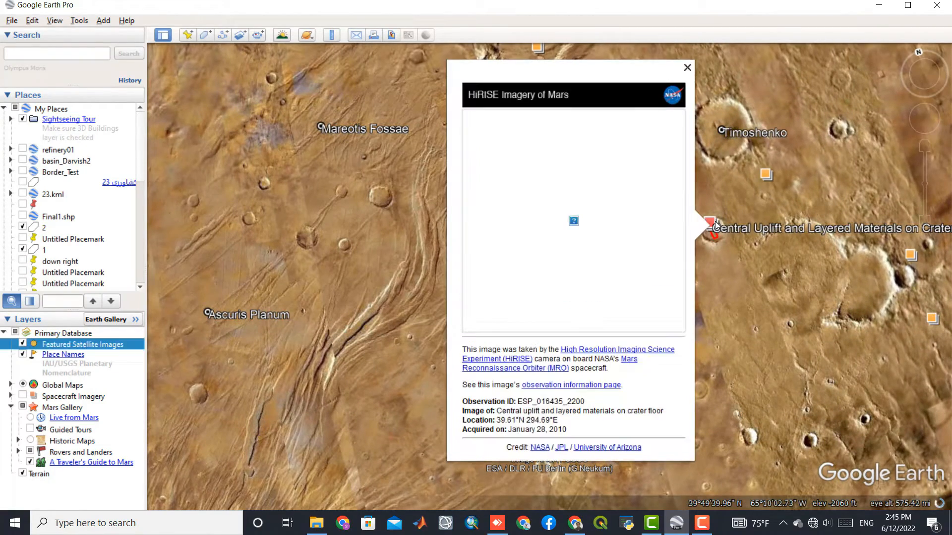
{"action": "left_click", "coordinate": [767, 177]}
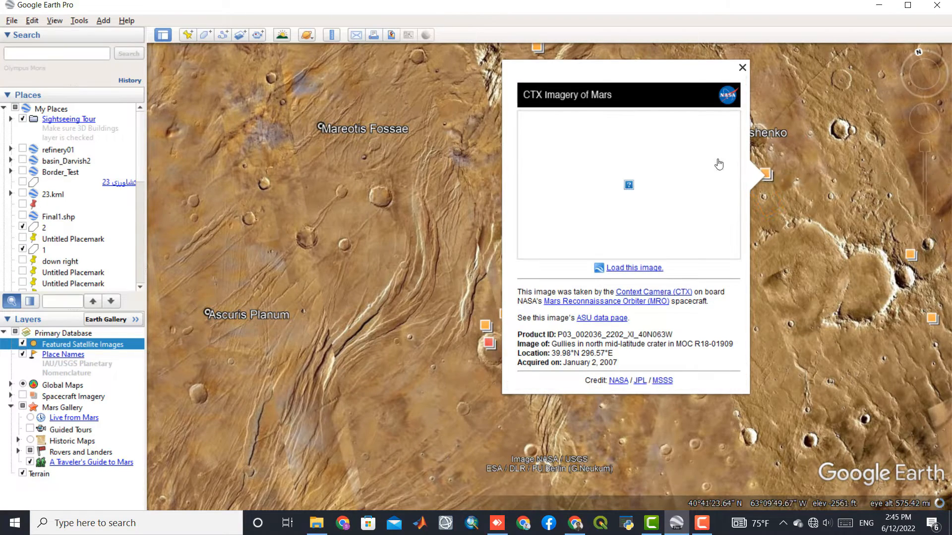
{"action": "left_click", "coordinate": [484, 322]}
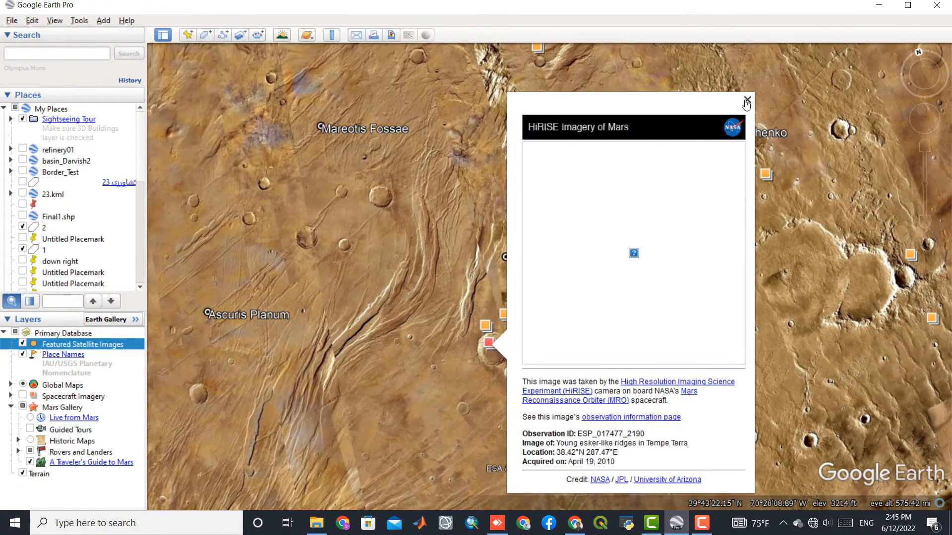
{"action": "left_click", "coordinate": [747, 101]}
{"action": "scroll", "coordinate": [477, 238], "scroll_direction": "down", "scroll_amount": 3}
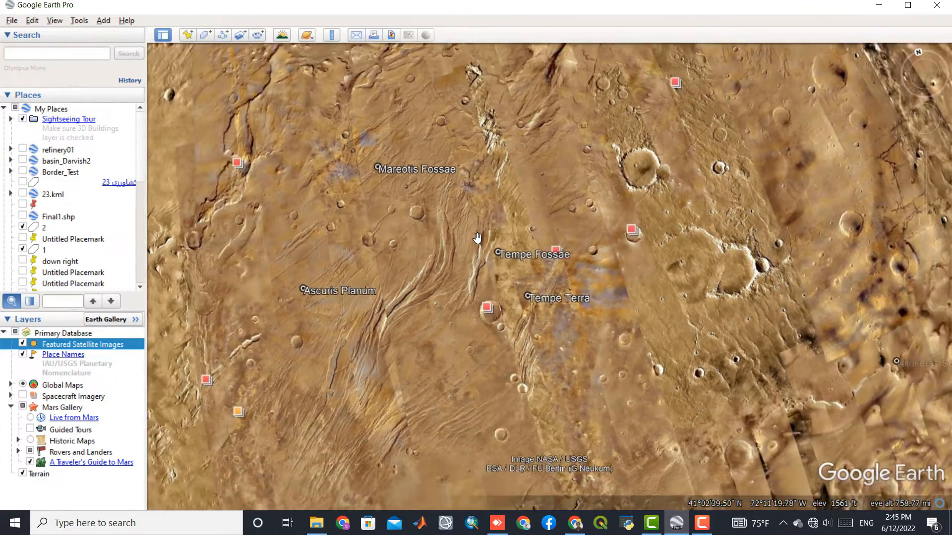
Switch the explored view to the Moon, and open and close the Apollo 14 Landing Site information
{"action": "left_click", "coordinate": [52, 21]}
{"action": "mouse_move", "coordinate": [133, 214]}
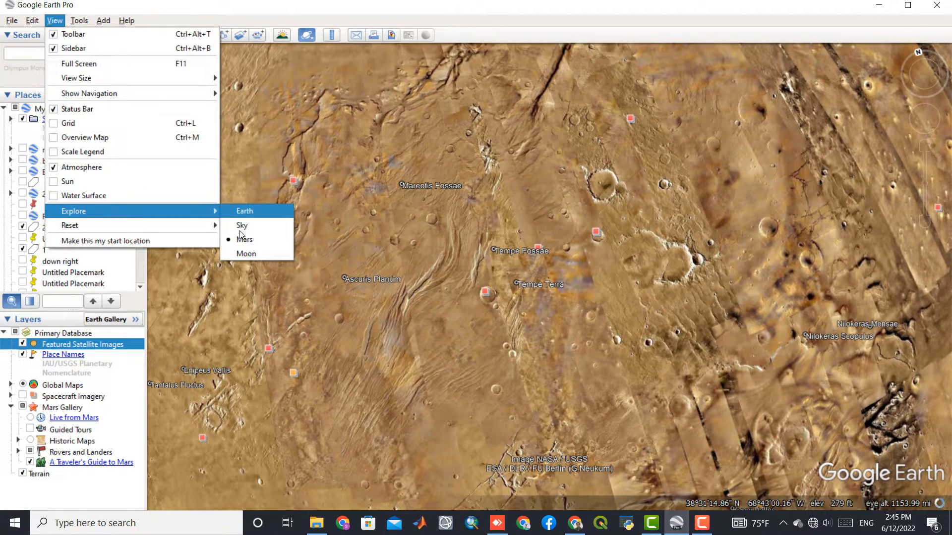
{"action": "left_click", "coordinate": [246, 254]}
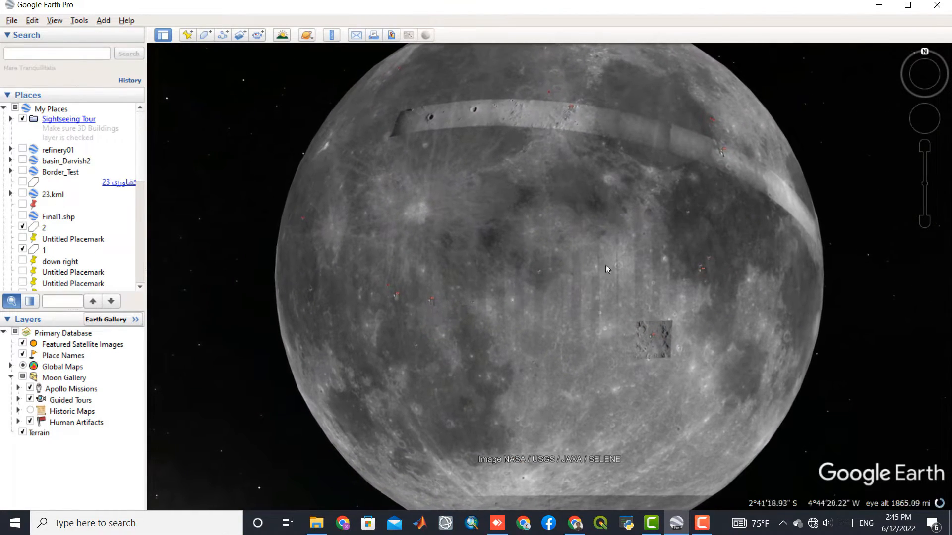
{"action": "left_click", "coordinate": [432, 298]}
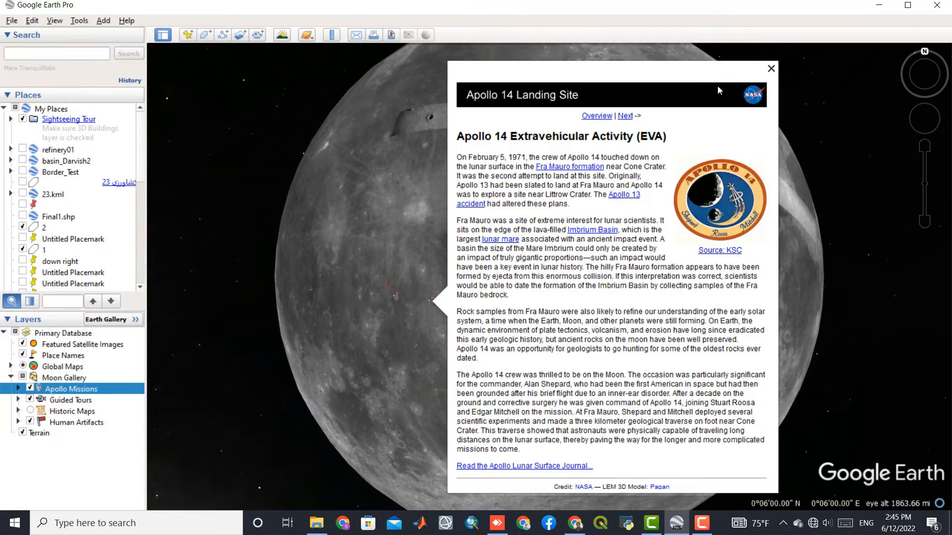
{"action": "left_click", "coordinate": [771, 69]}
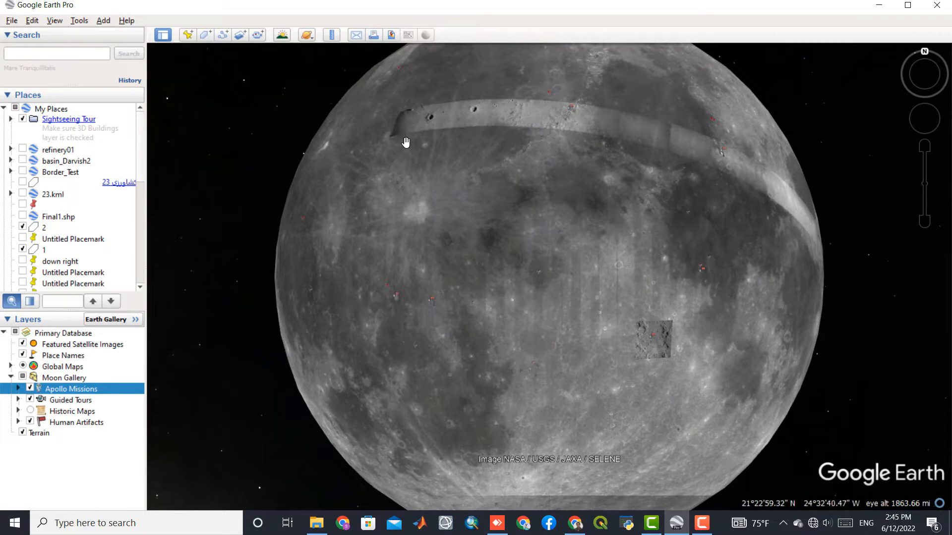
Switch the explored view from the Moon back to Earth
{"action": "left_click", "coordinate": [51, 21]}
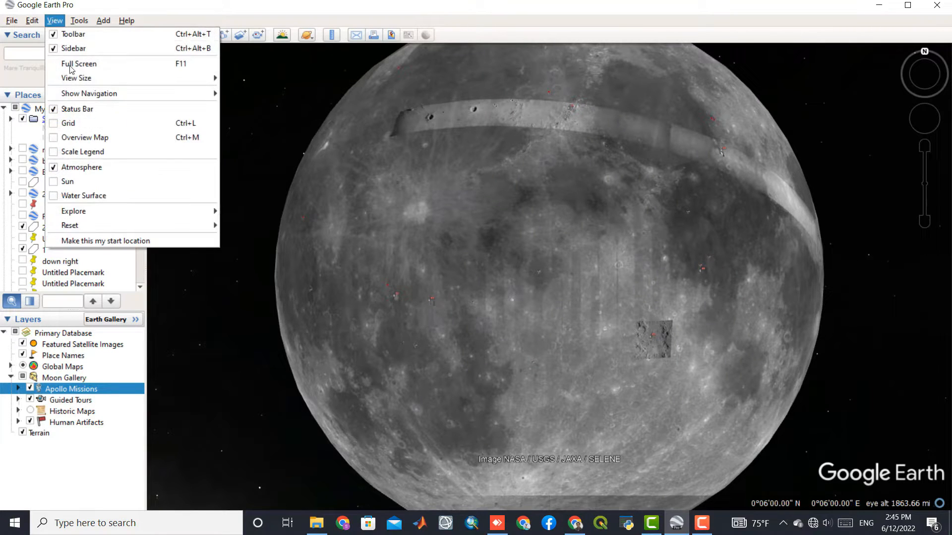
{"action": "mouse_move", "coordinate": [151, 210]}
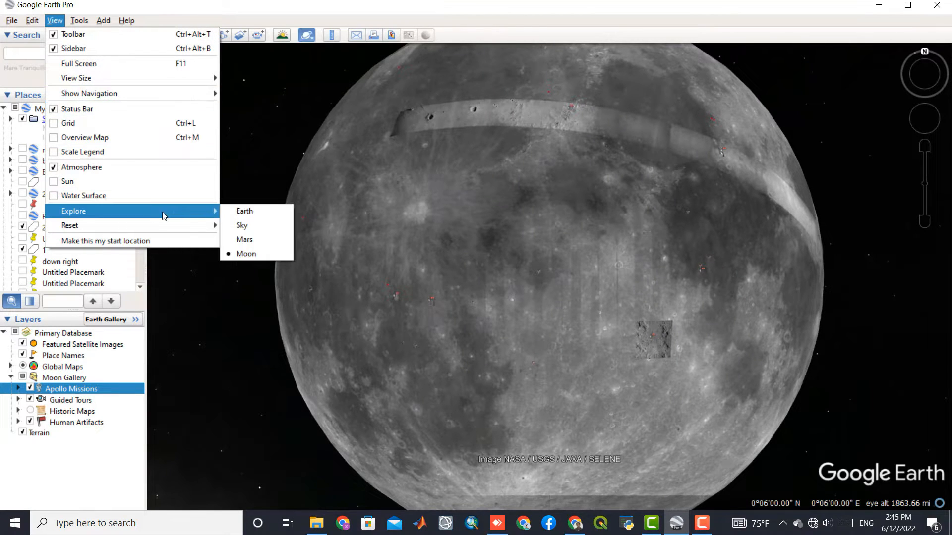
{"action": "left_click", "coordinate": [261, 210]}
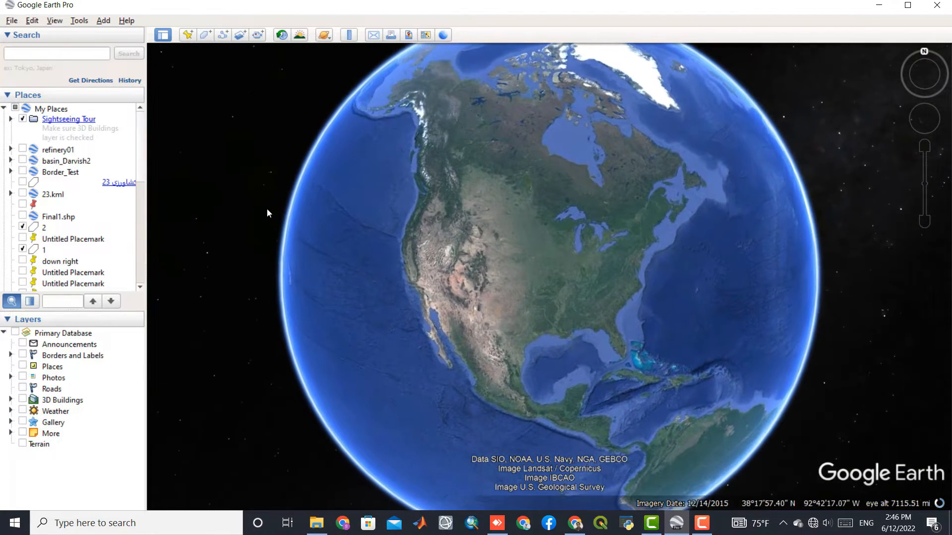
{"action": "left_click", "coordinate": [54, 20]}
{"action": "mouse_move", "coordinate": [112, 238]}
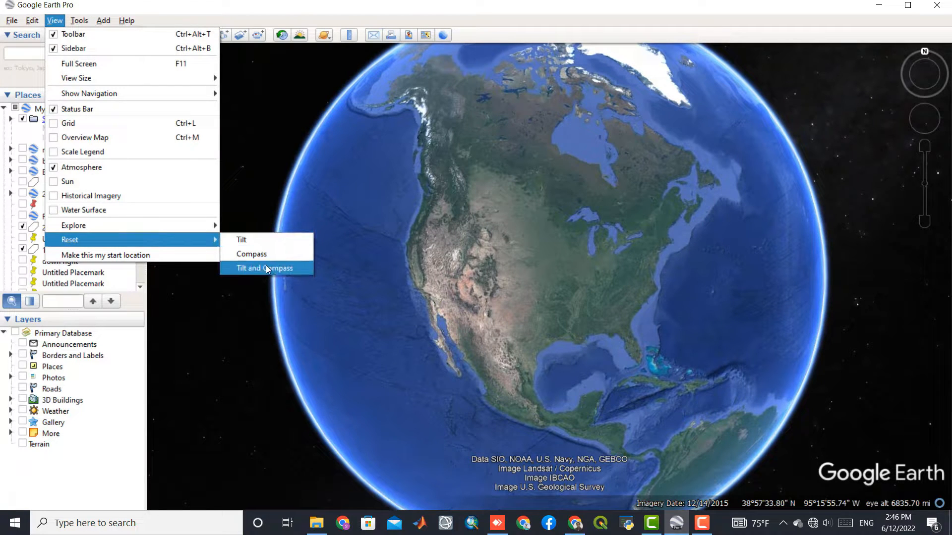
{"action": "left_click", "coordinate": [265, 9]}
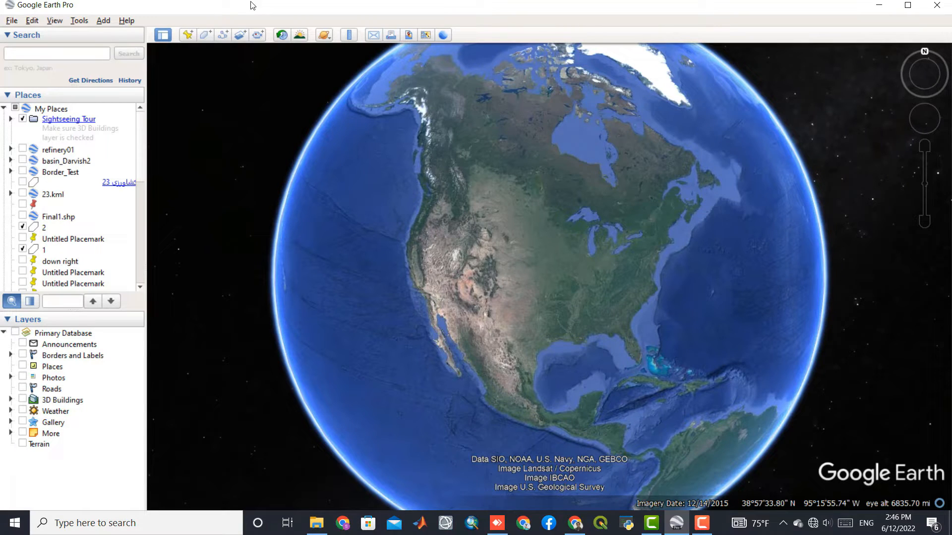
Search for Iran and centre the map on the country at a closer zoom
{"action": "left_click", "coordinate": [65, 58]}
{"action": "type", "text": "Iran"}
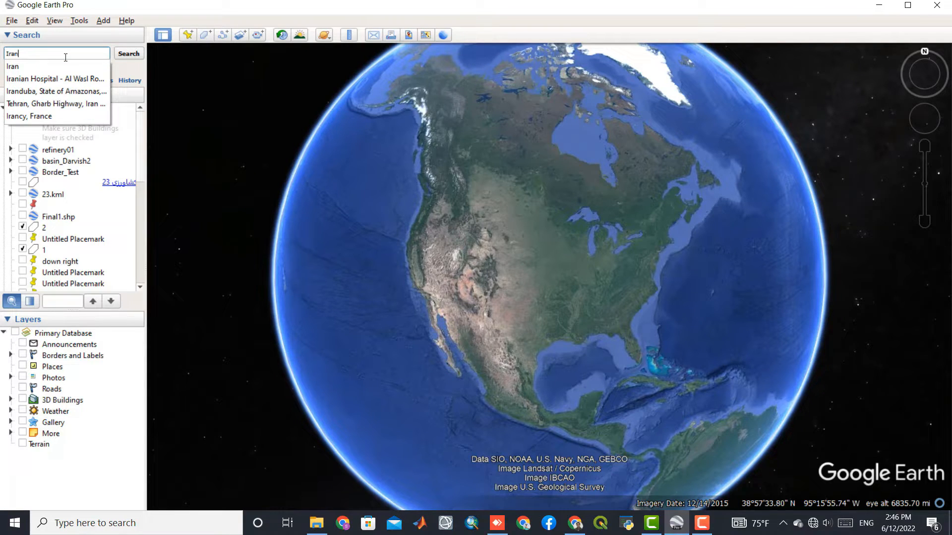
{"action": "key", "text": "Return"}
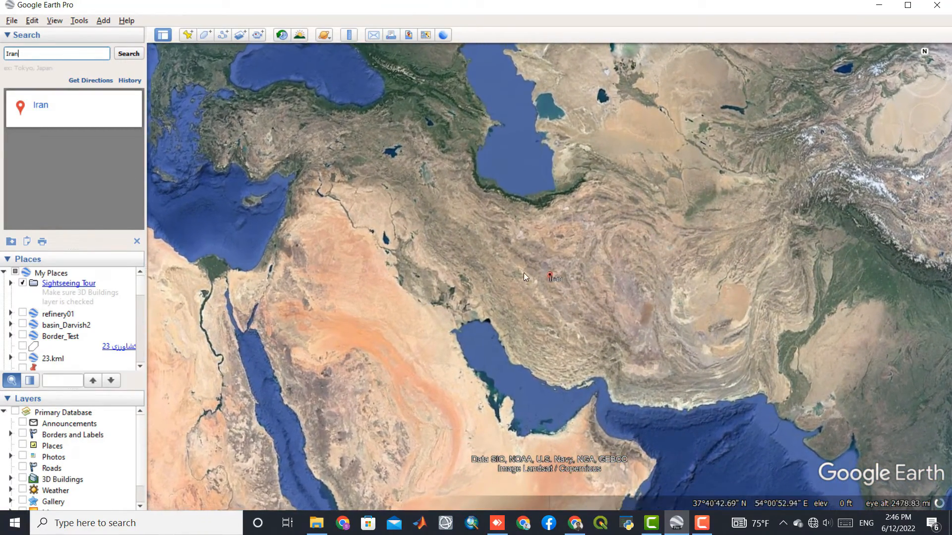
{"action": "scroll", "coordinate": [561, 301], "scroll_direction": "up", "scroll_amount": 2}
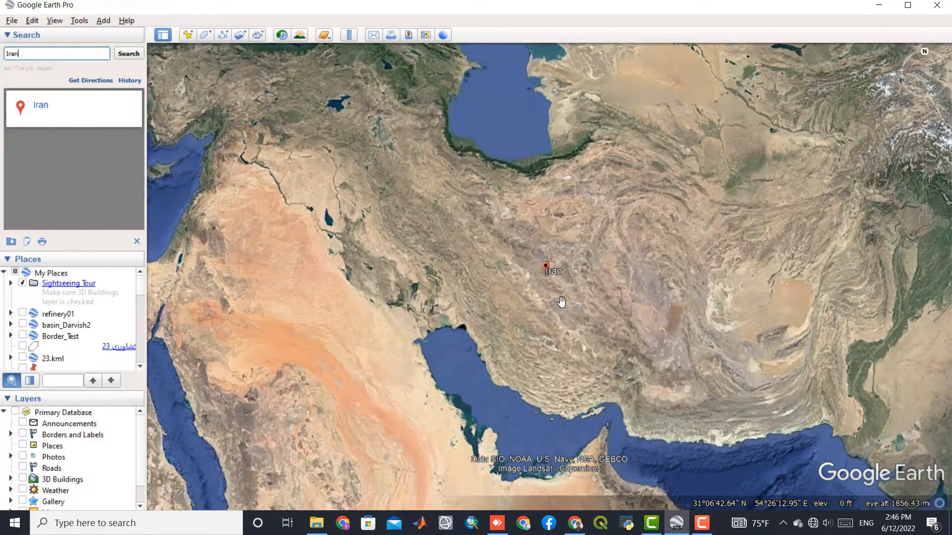
{"action": "left_click_drag", "start_coordinate": [591, 283], "coordinate": [573, 283]}
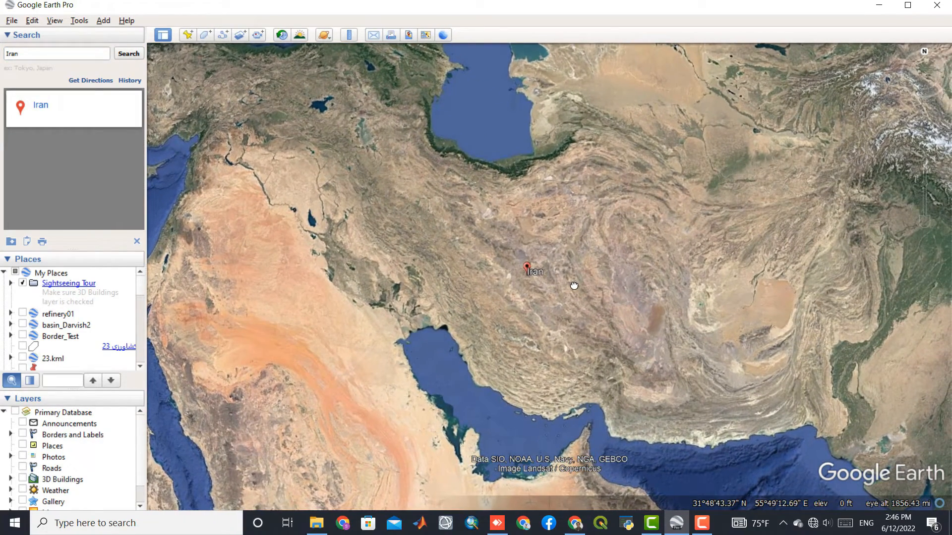
{"action": "left_click", "coordinate": [79, 21]}
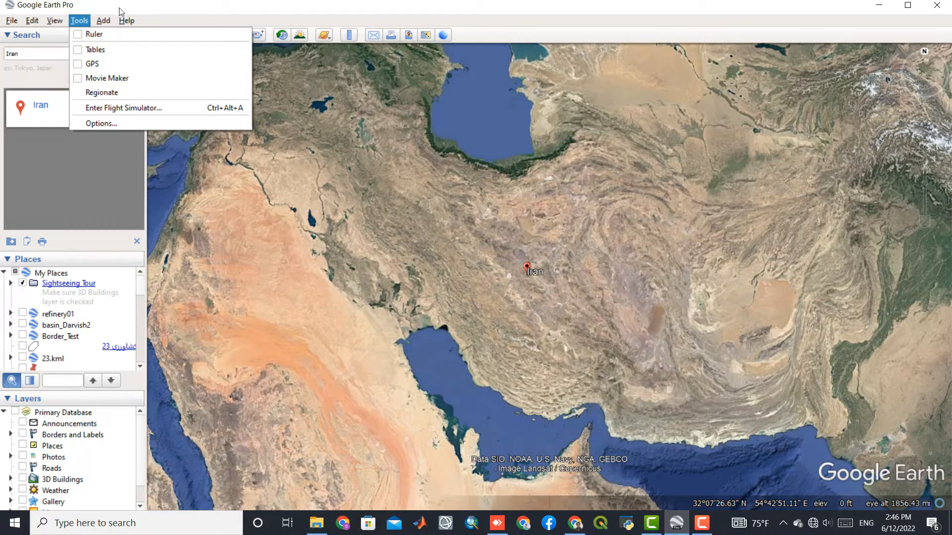
{"action": "left_click_drag", "start_coordinate": [351, 168], "coordinate": [354, 177]}
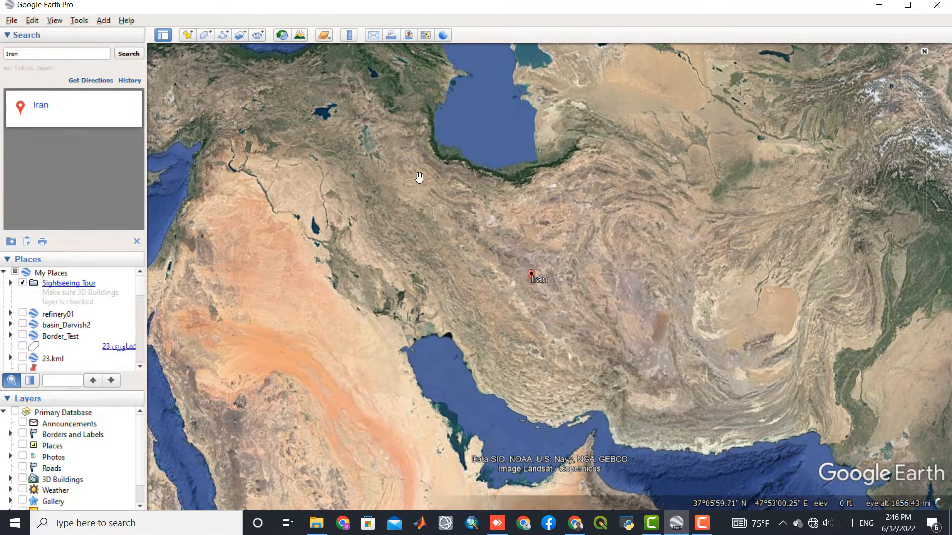
Create a new placemark named Untitled Placemark1 and position it at about 34°11'N, 52°17'E, northwest of the Iran marker
{"action": "left_click", "coordinate": [188, 36]}
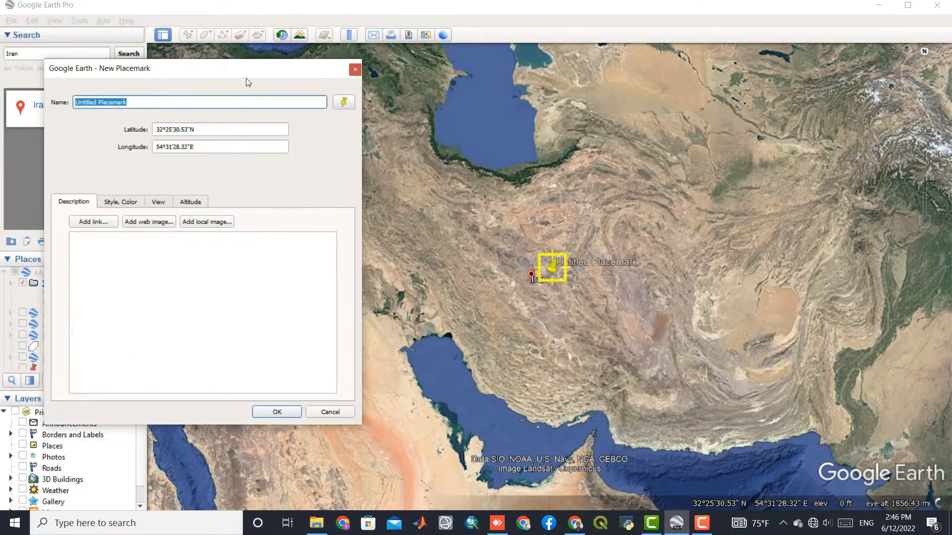
{"action": "left_click_drag", "start_coordinate": [238, 66], "coordinate": [201, 57]}
{"action": "left_click_drag", "start_coordinate": [572, 282], "coordinate": [490, 263]}
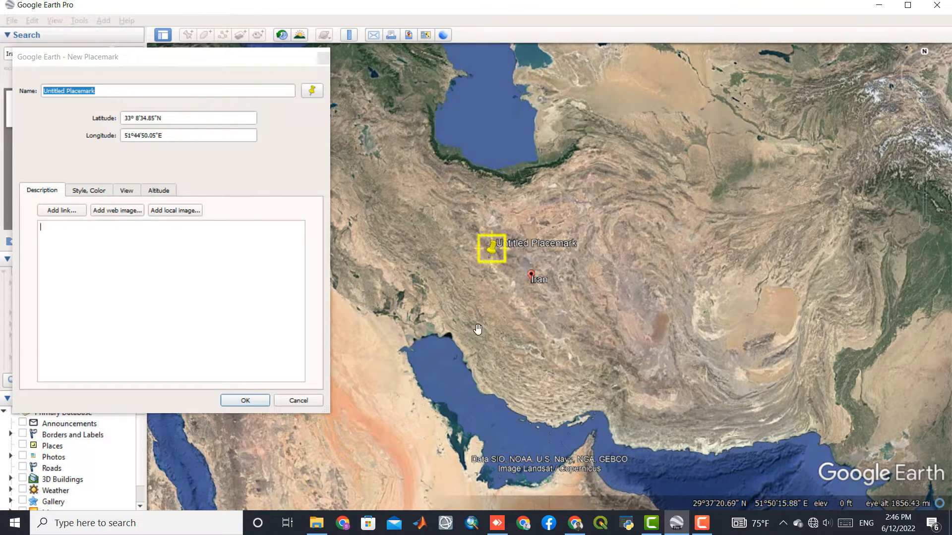
{"action": "left_click", "coordinate": [213, 90]}
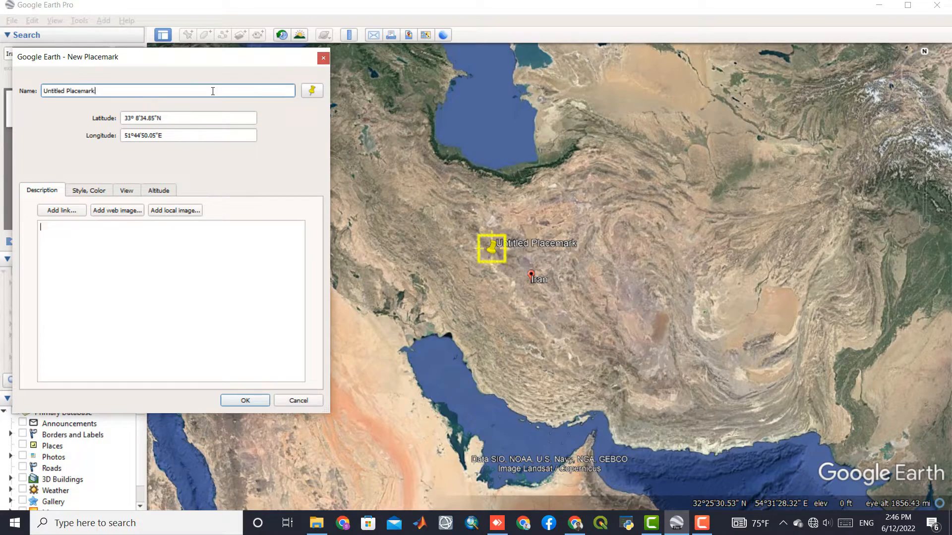
{"action": "scroll", "coordinate": [491, 250], "scroll_direction": "up", "scroll_amount": 4}
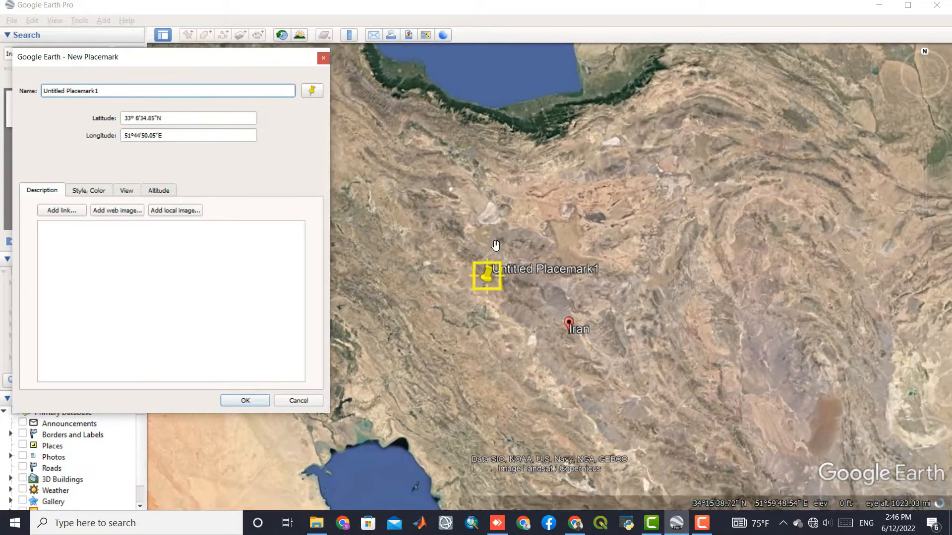
{"action": "left_click_drag", "start_coordinate": [487, 283], "coordinate": [510, 237]}
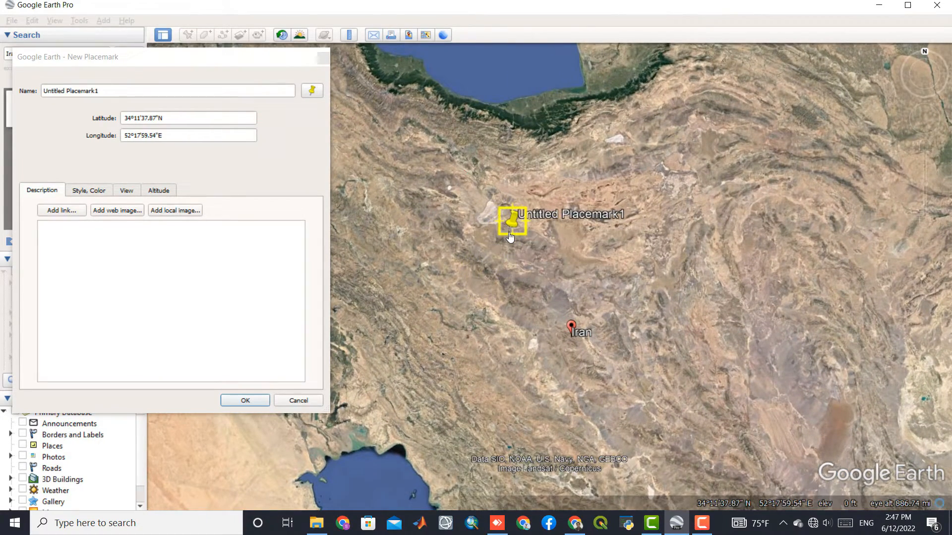
Try several icons for the placemark, and apply the blank light-blue paddle icon
{"action": "left_click", "coordinate": [312, 91]}
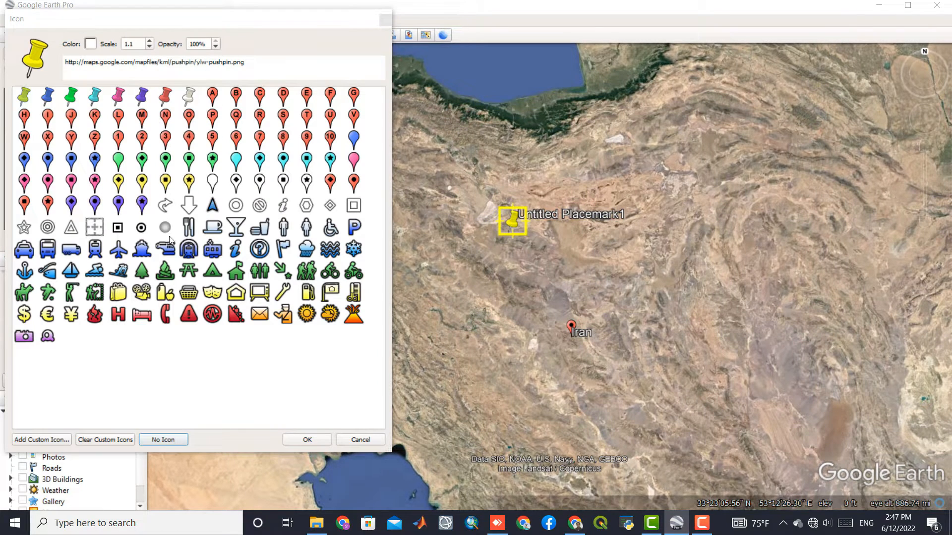
{"action": "left_click", "coordinate": [91, 45]}
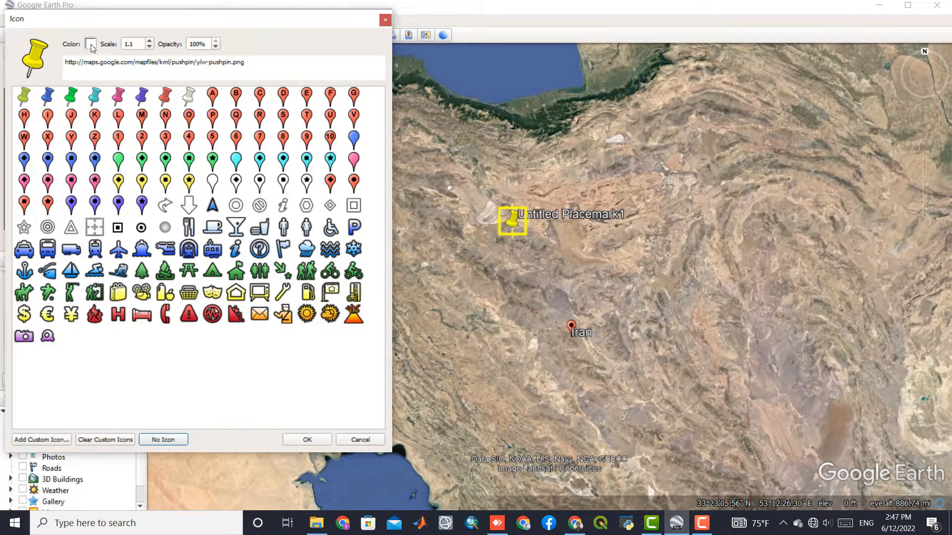
{"action": "left_click", "coordinate": [350, 104]}
{"action": "left_click", "coordinate": [148, 41]}
{"action": "left_click", "coordinate": [165, 139]}
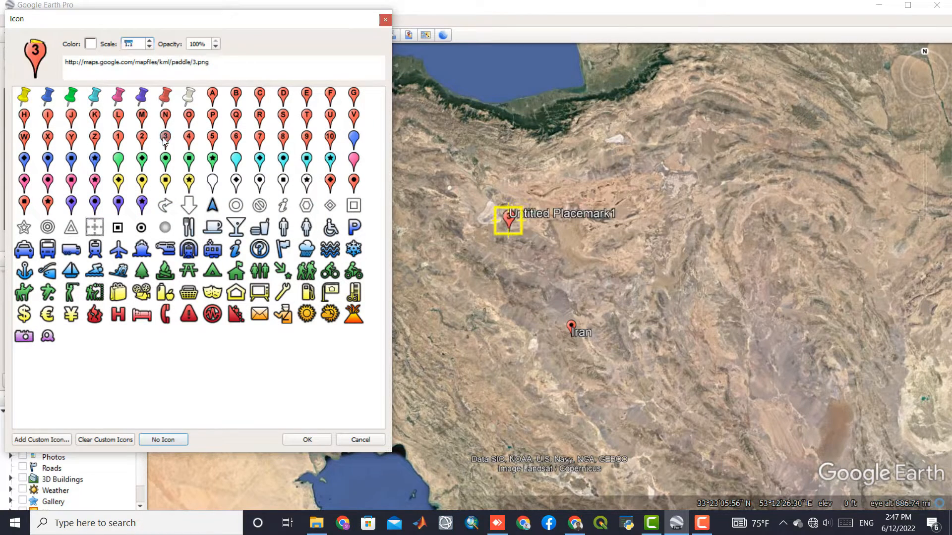
{"action": "left_click", "coordinate": [185, 98]}
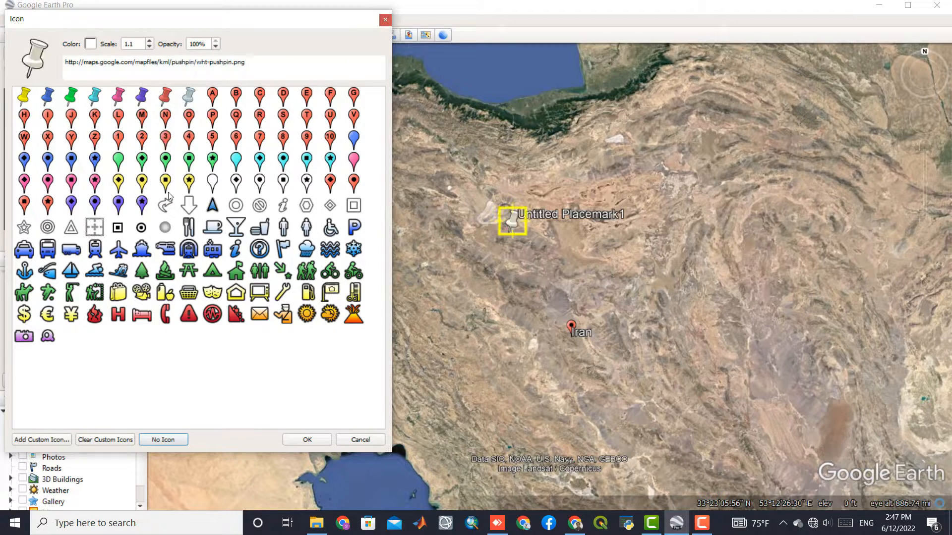
{"action": "left_click", "coordinate": [188, 315]}
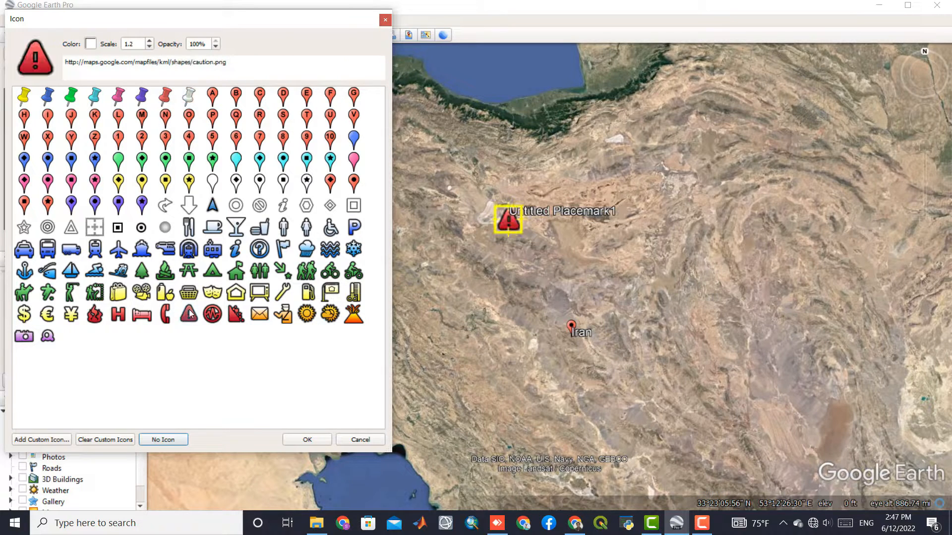
{"action": "left_click", "coordinate": [214, 204]}
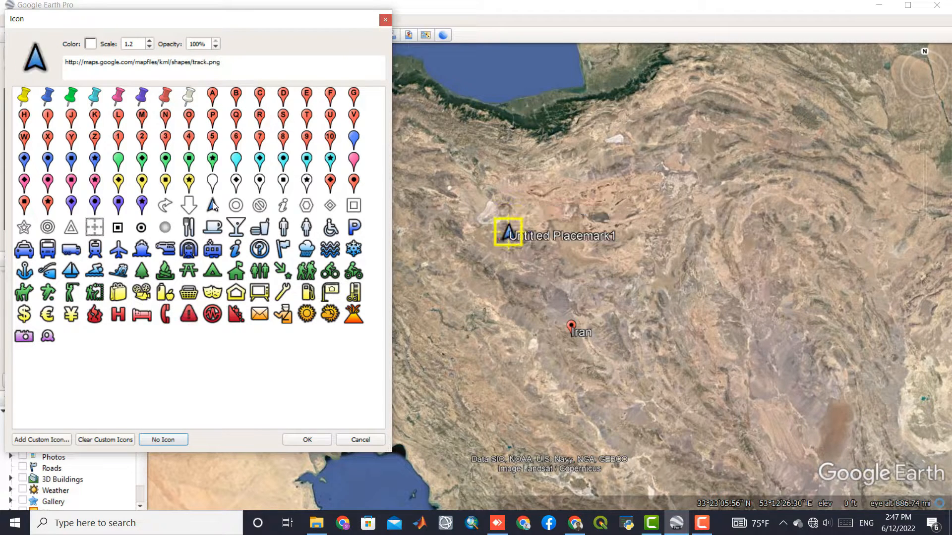
{"action": "left_click", "coordinate": [237, 159]}
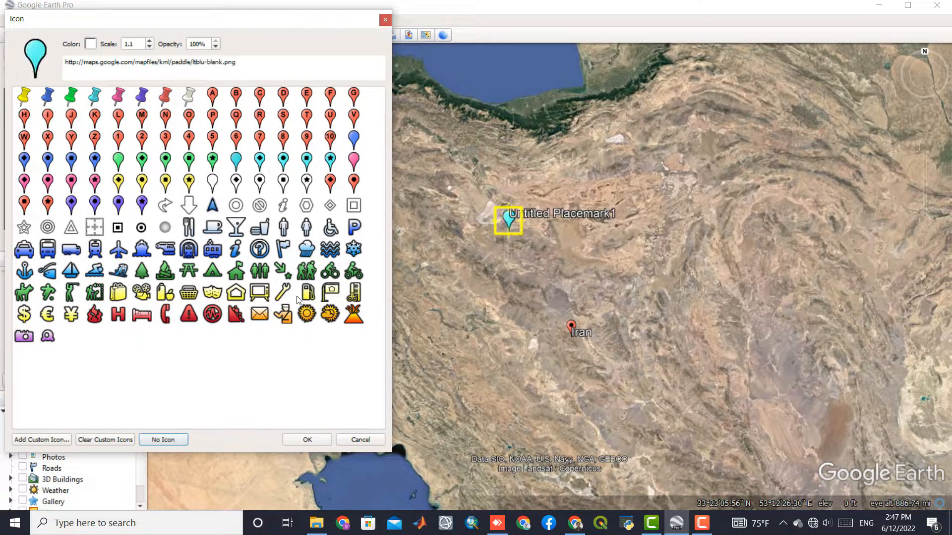
{"action": "left_click", "coordinate": [312, 441]}
Review the placemark's style, view and altitude settings, and save the placemark
{"action": "left_click", "coordinate": [101, 192]}
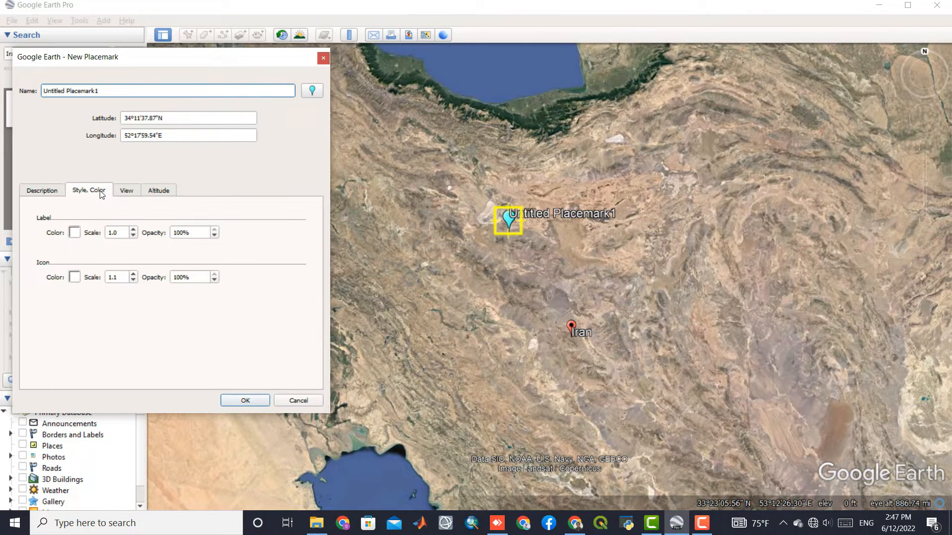
{"action": "left_click", "coordinate": [127, 195]}
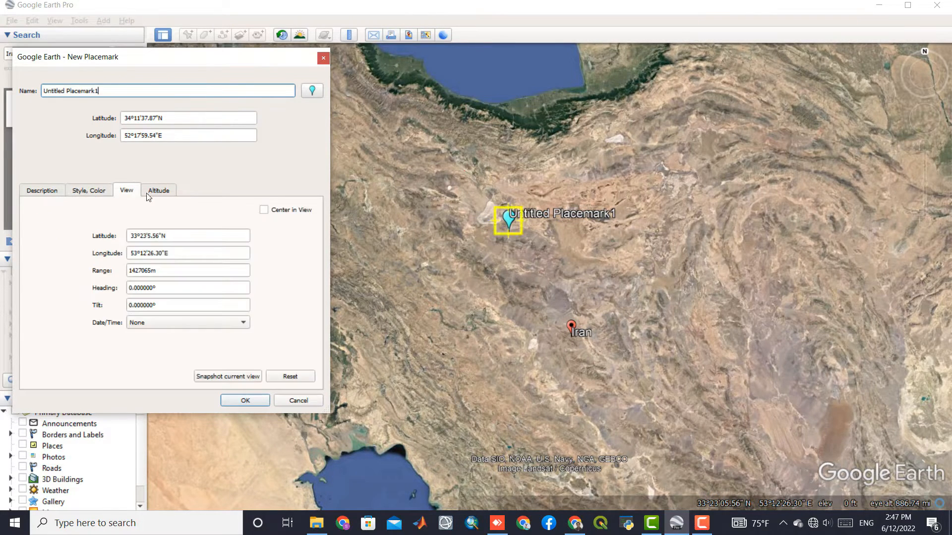
{"action": "left_click", "coordinate": [156, 194]}
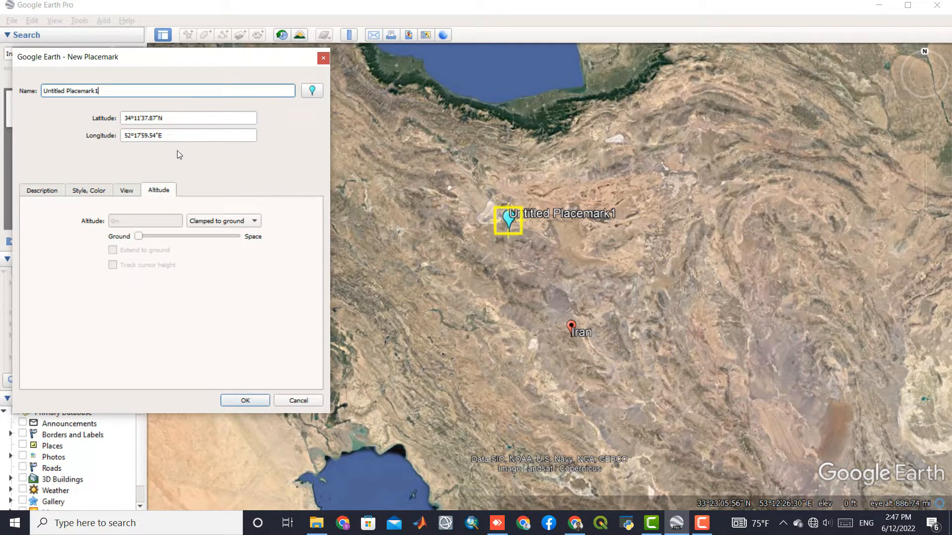
{"action": "left_click", "coordinate": [244, 401]}
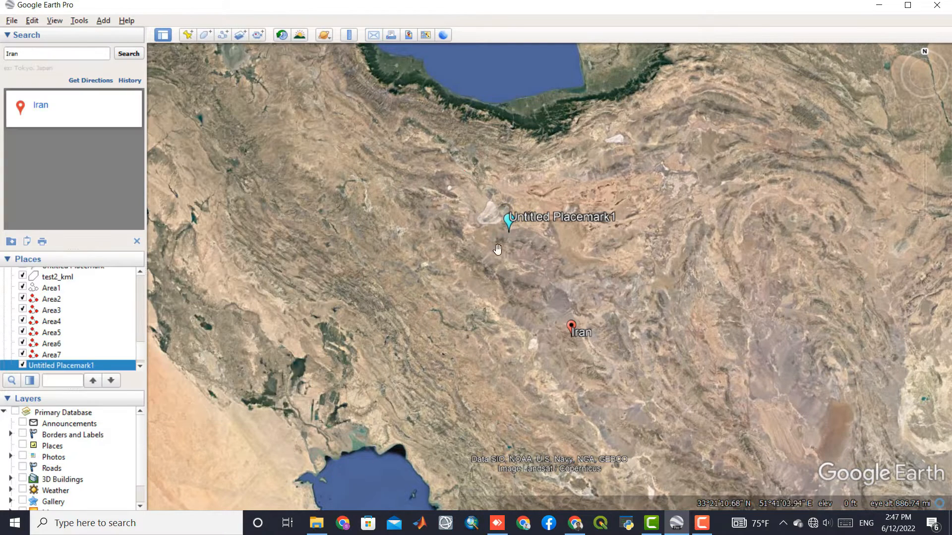
Start a new polygon and outline a four-cornered area just south of Untitled Placemark1
{"action": "left_click_drag", "start_coordinate": [513, 220], "coordinate": [527, 219]}
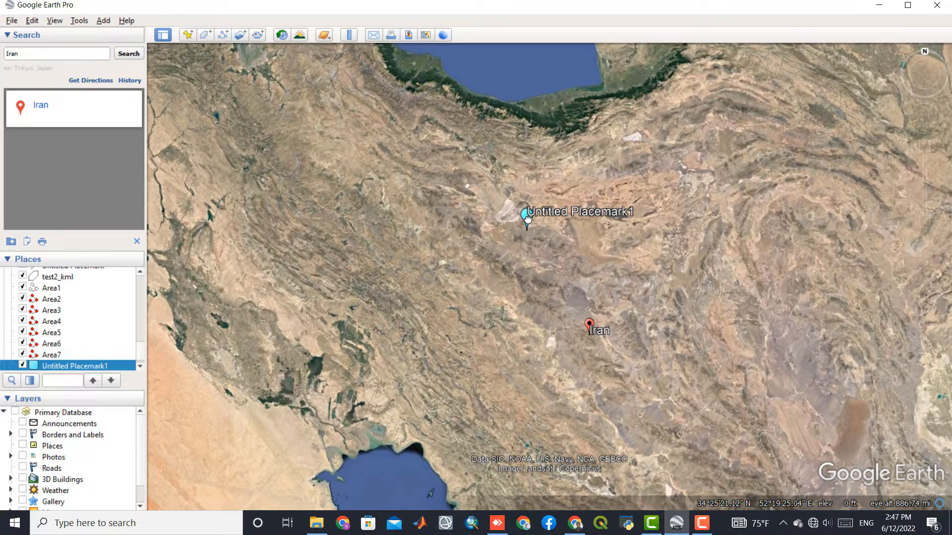
{"action": "left_click", "coordinate": [205, 36]}
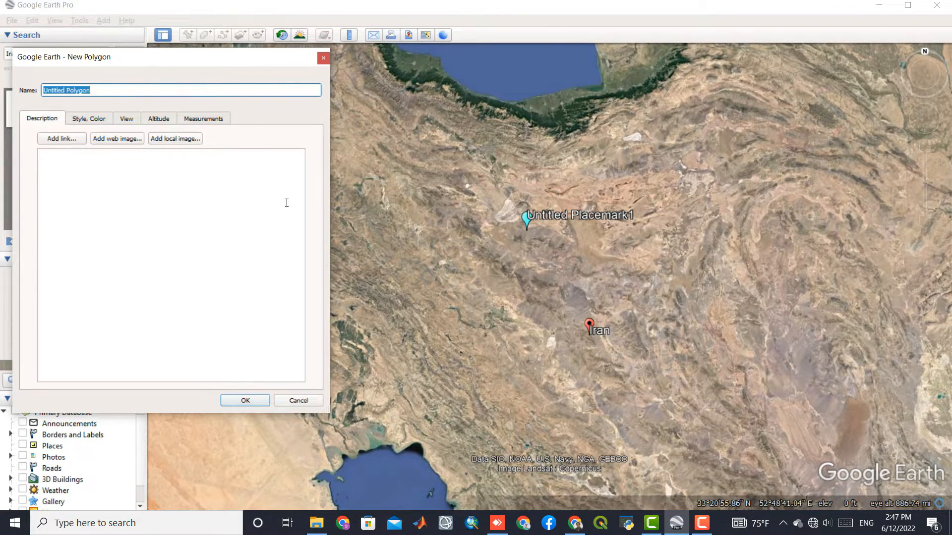
{"action": "left_click", "coordinate": [494, 301]}
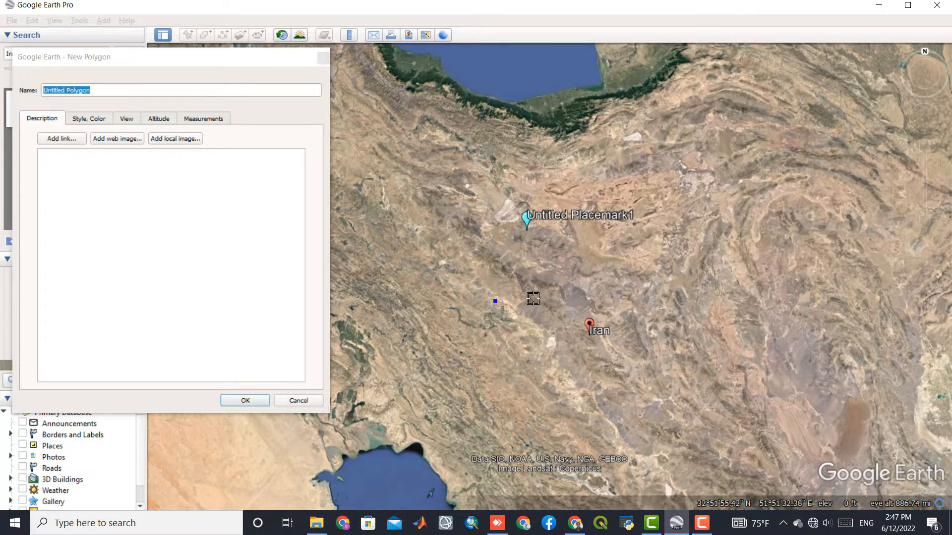
{"action": "left_click", "coordinate": [551, 253]}
{"action": "left_click", "coordinate": [486, 253]}
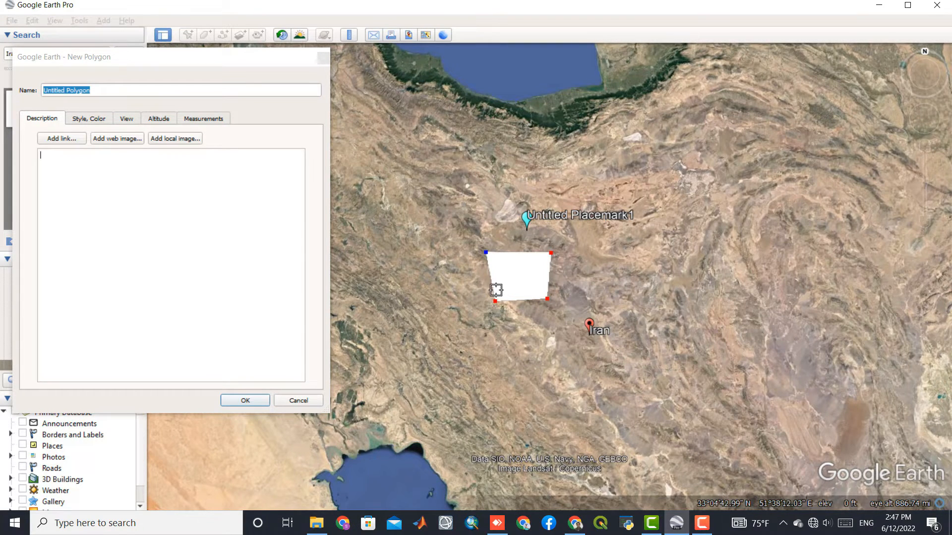
Style the new polygon with pale pink #ffaaff lines and a red #ff0000 area fill, and save it
{"action": "left_click", "coordinate": [92, 118]}
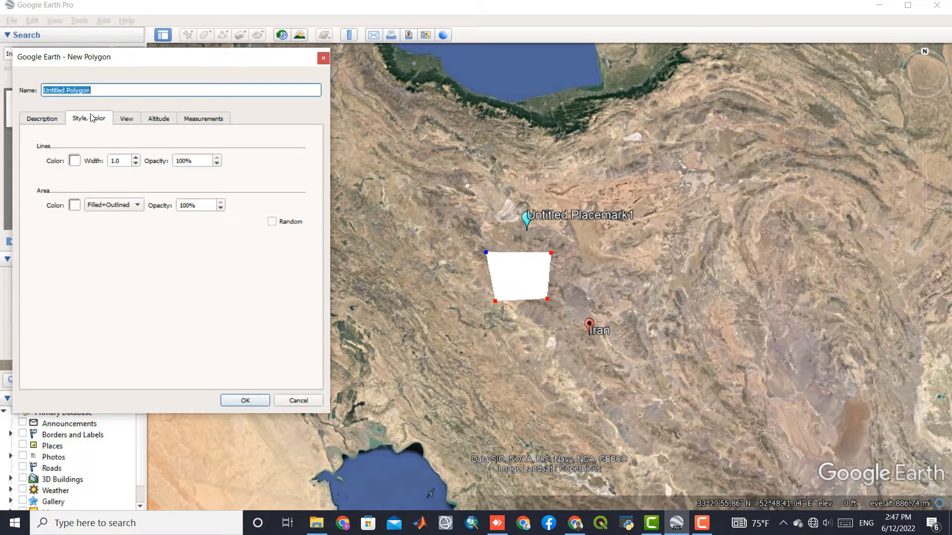
{"action": "left_click", "coordinate": [75, 161]}
{"action": "left_click", "coordinate": [111, 207]}
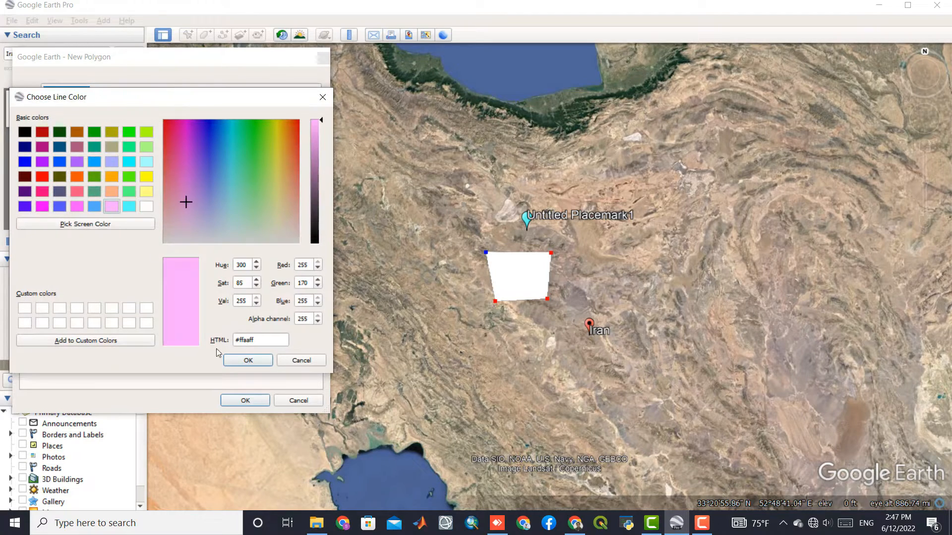
{"action": "left_click", "coordinate": [247, 361]}
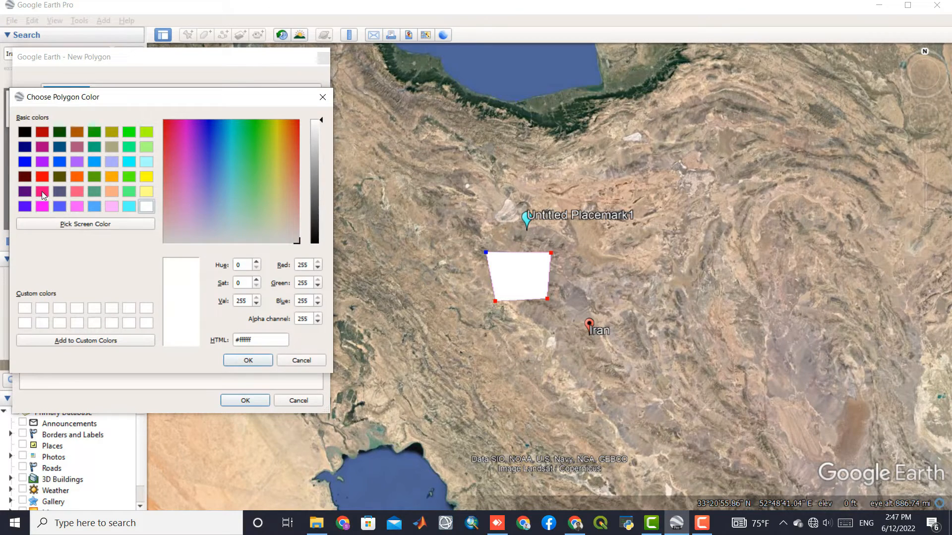
{"action": "left_click", "coordinate": [43, 193]}
{"action": "left_click", "coordinate": [43, 177]}
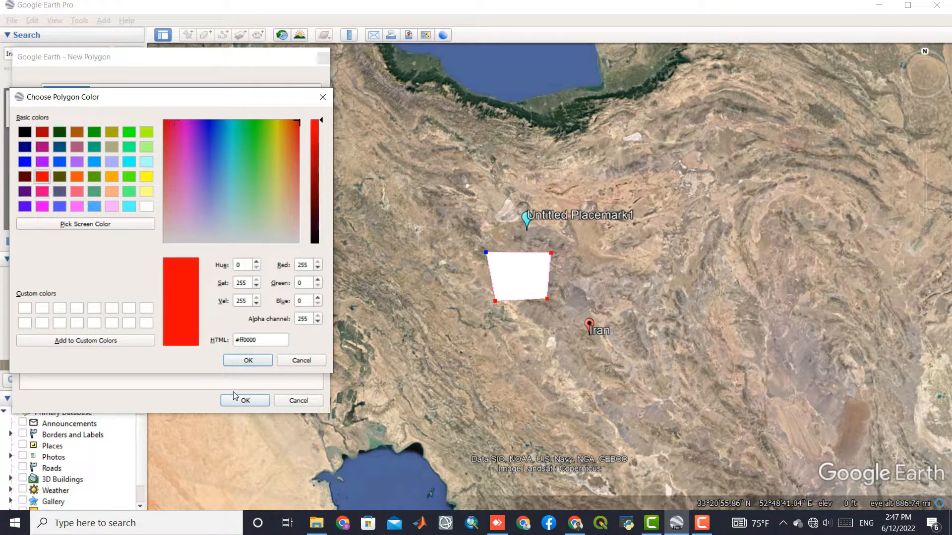
{"action": "left_click", "coordinate": [262, 359]}
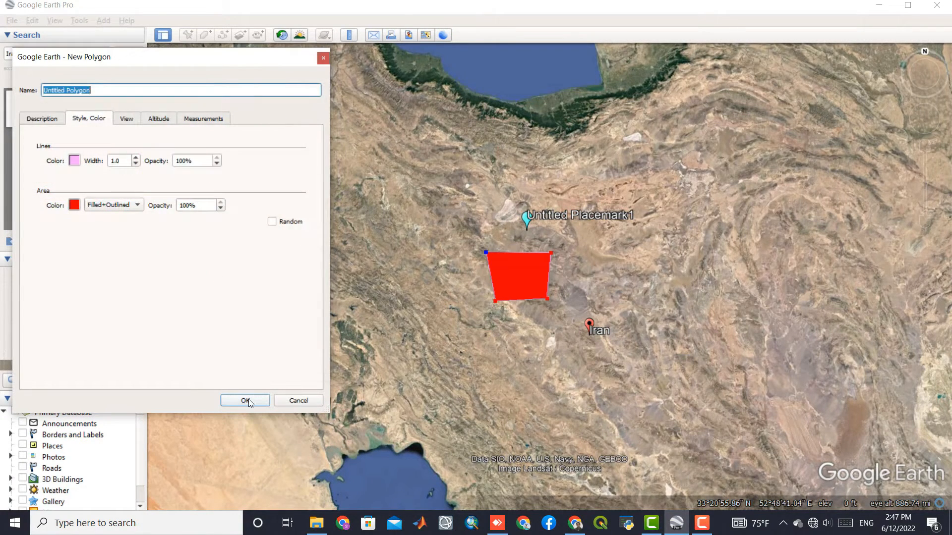
{"action": "left_click", "coordinate": [245, 400]}
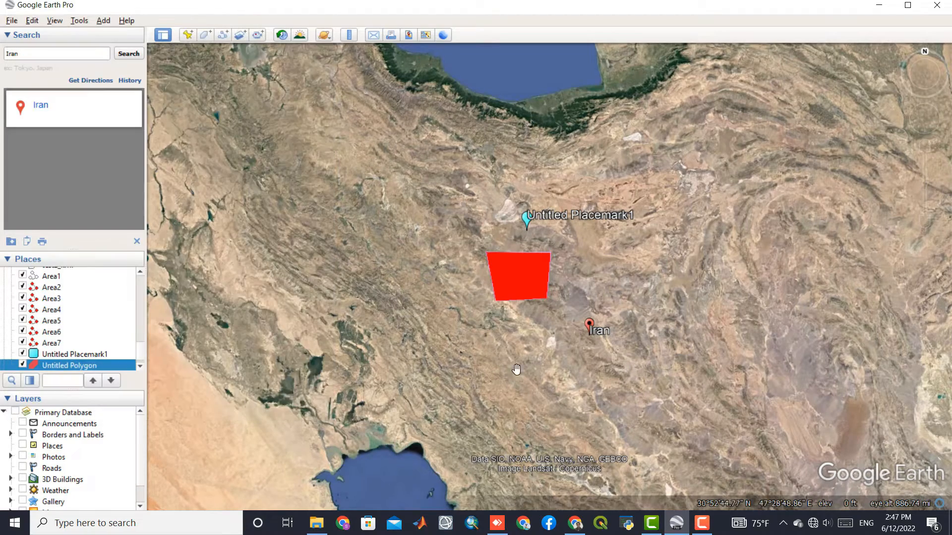
Create and save a straight two-point path running roughly west to east below the red polygon, south of the Iran marker
{"action": "left_click_drag", "start_coordinate": [533, 278], "coordinate": [499, 283]}
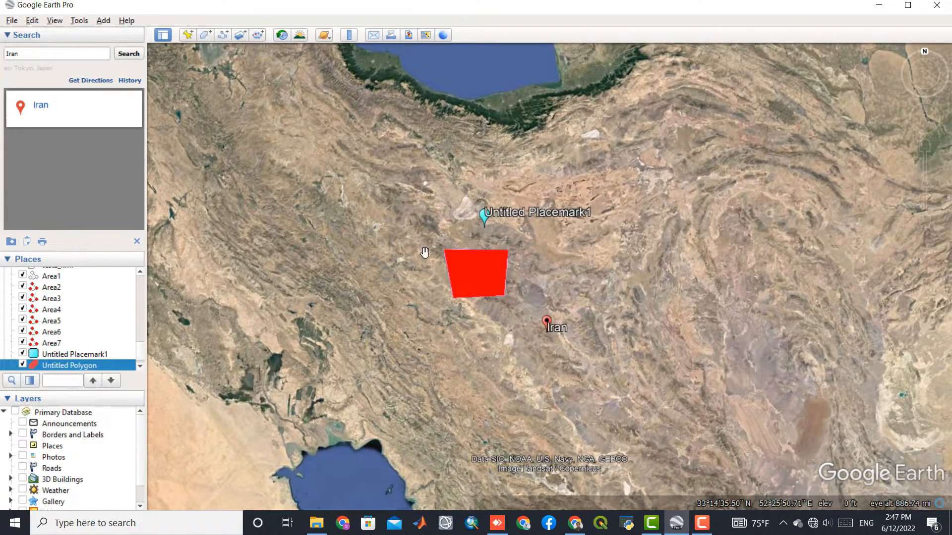
{"action": "left_click", "coordinate": [220, 37]}
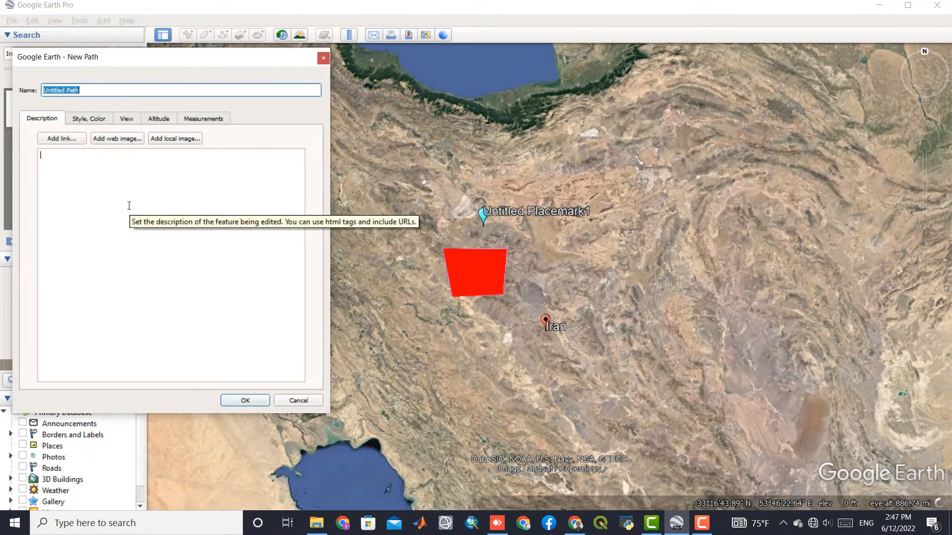
{"action": "left_click", "coordinate": [424, 346]}
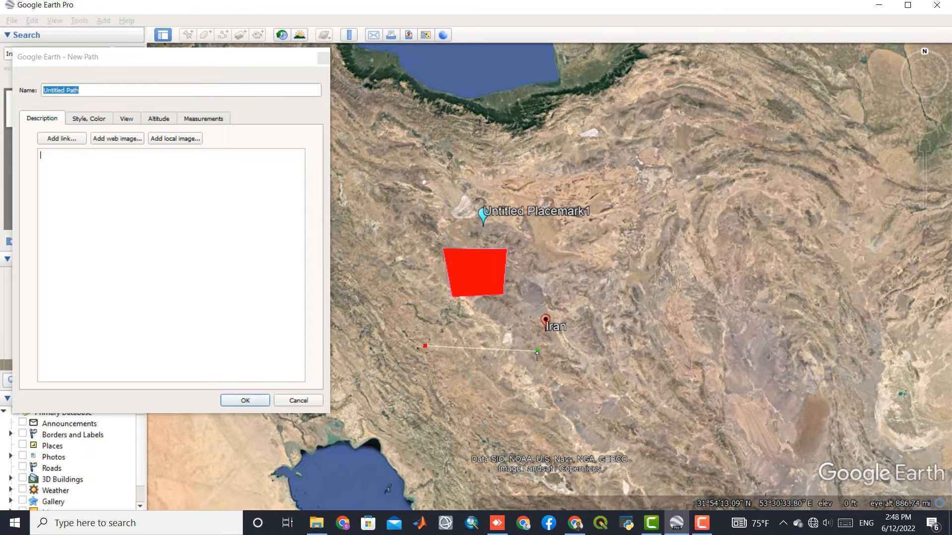
{"action": "left_click", "coordinate": [246, 401]}
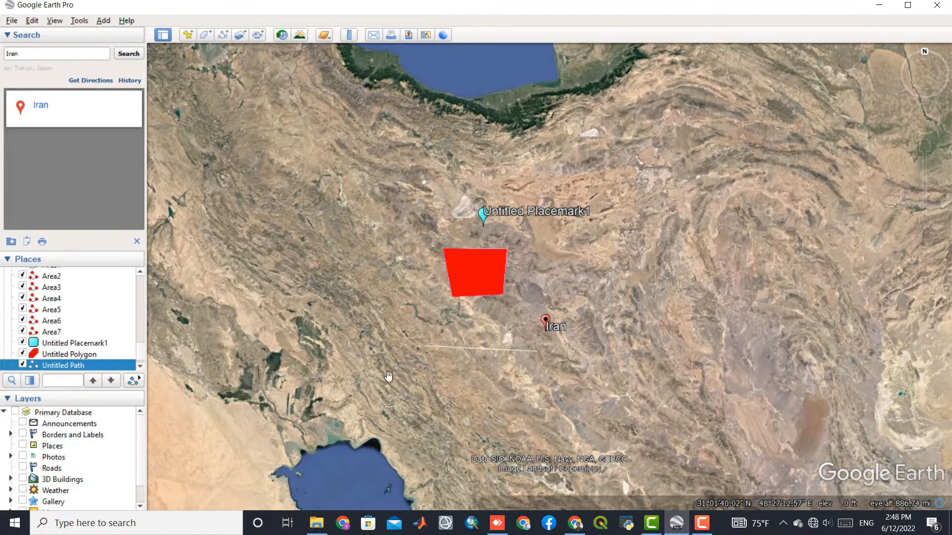
Open the tour recorder and bring the elongated lake in northwestern Iran into view
{"action": "left_click", "coordinate": [257, 36]}
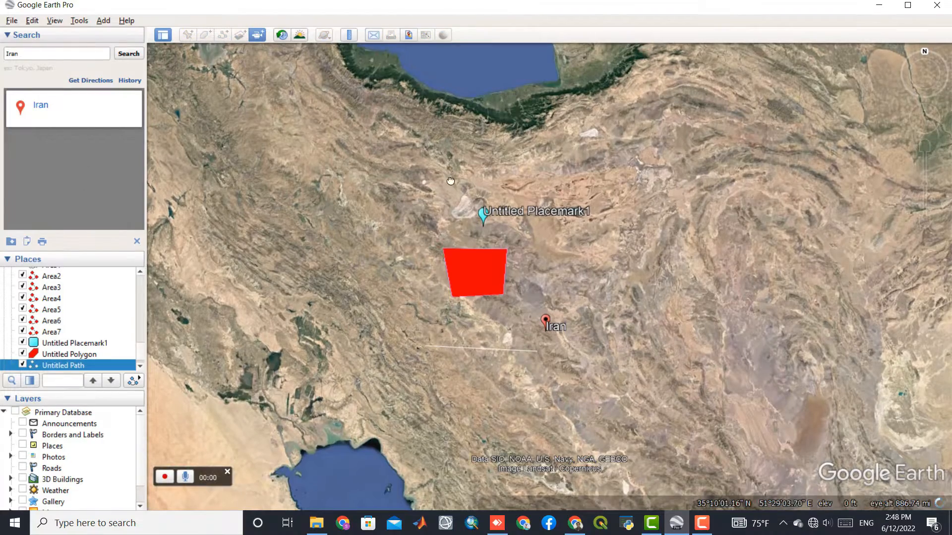
{"action": "left_click_drag", "start_coordinate": [451, 181], "coordinate": [450, 285]}
{"action": "scroll", "coordinate": [452, 254], "scroll_direction": "up", "scroll_amount": 3}
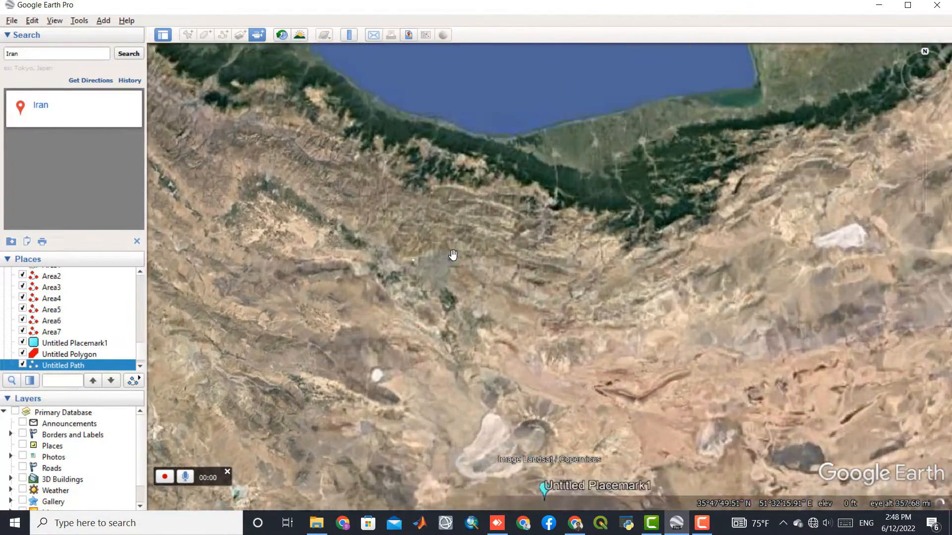
{"action": "scroll", "coordinate": [405, 263], "scroll_direction": "up", "scroll_amount": 2}
{"action": "scroll", "coordinate": [405, 263], "scroll_direction": "up", "scroll_amount": 2}
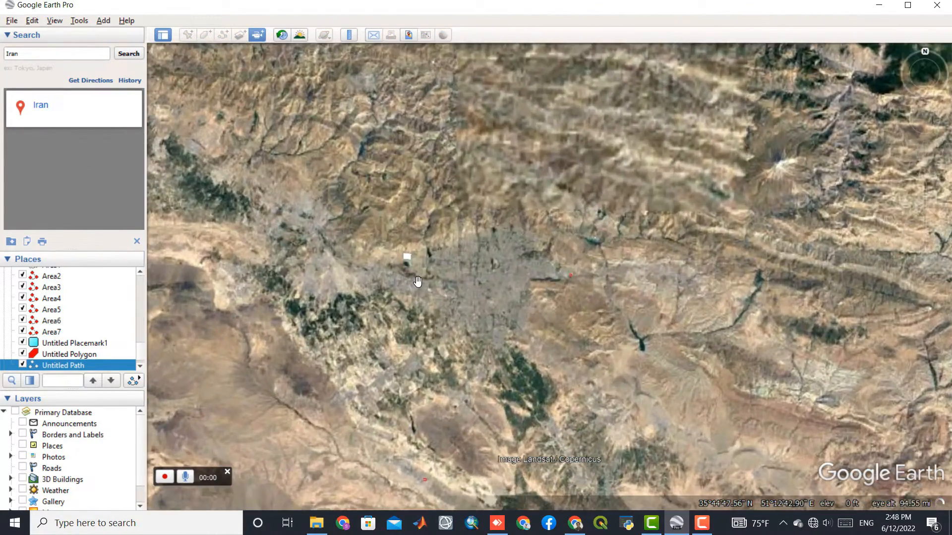
{"action": "scroll", "coordinate": [495, 265], "scroll_direction": "up", "scroll_amount": 2}
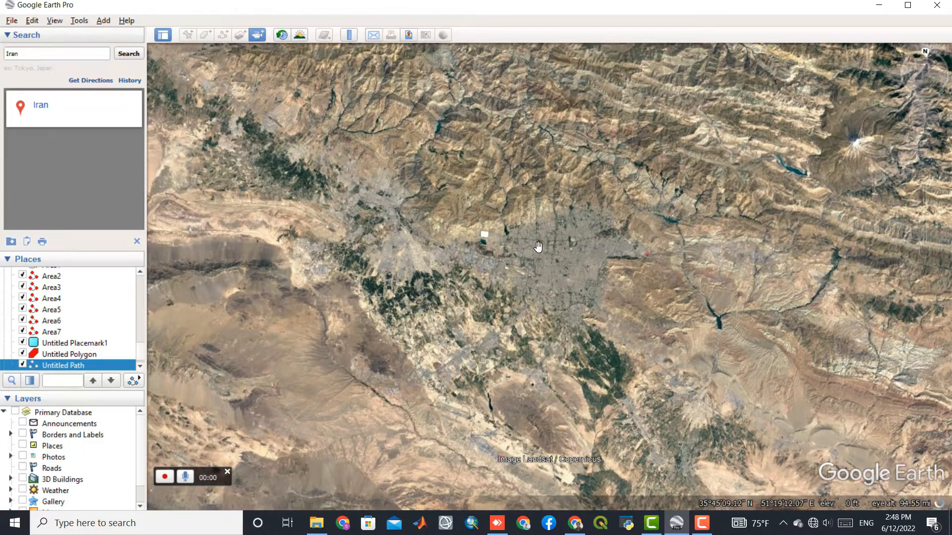
{"action": "scroll", "coordinate": [538, 247], "scroll_direction": "down", "scroll_amount": 3}
{"action": "left_click_drag", "start_coordinate": [298, 144], "coordinate": [749, 383]}
{"action": "left_click_drag", "start_coordinate": [211, 135], "coordinate": [649, 306]}
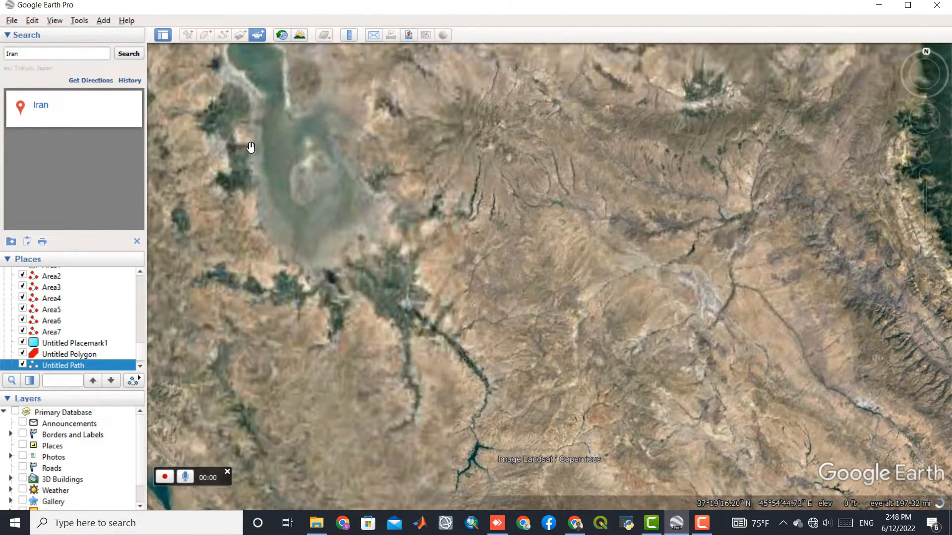
{"action": "left_click_drag", "start_coordinate": [251, 147], "coordinate": [463, 249]}
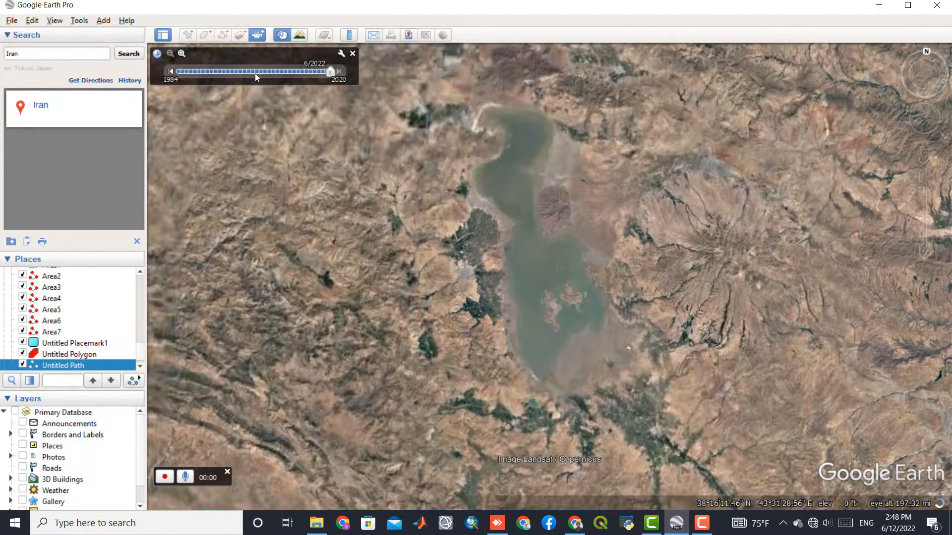
Record a tour of the lake's historical imagery, advancing it year by year from 12/2000 to 12/2020, save the tour and close the historical imagery
{"action": "left_click", "coordinate": [171, 72]}
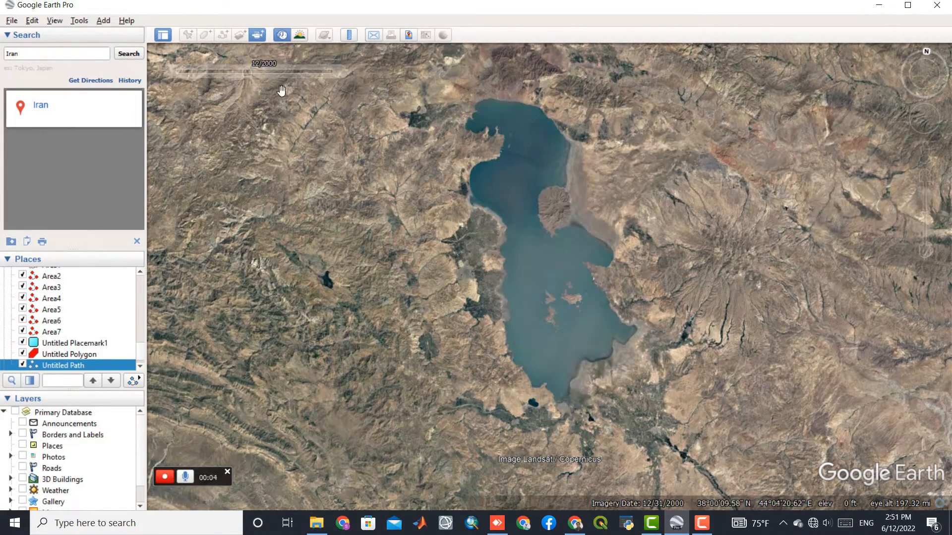
{"action": "left_click", "coordinate": [338, 72]}
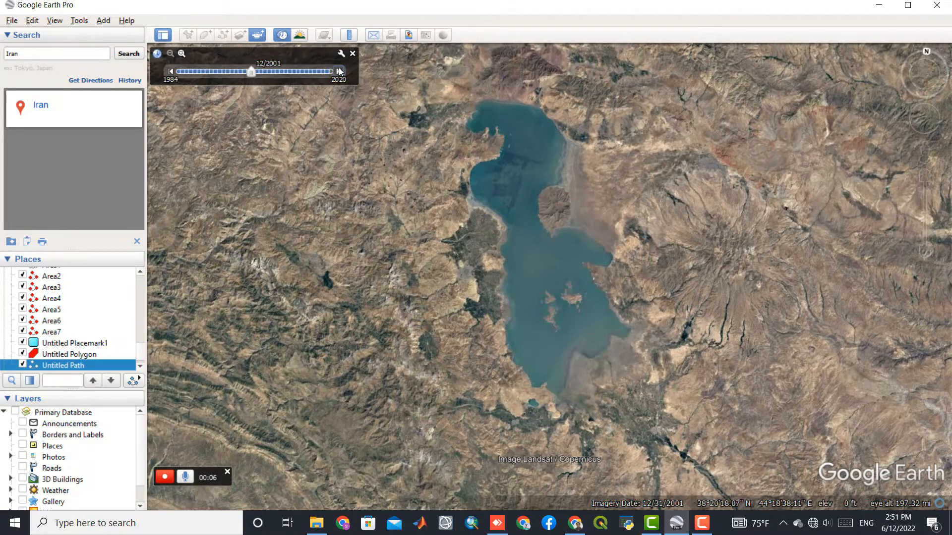
{"action": "left_click", "coordinate": [339, 71]}
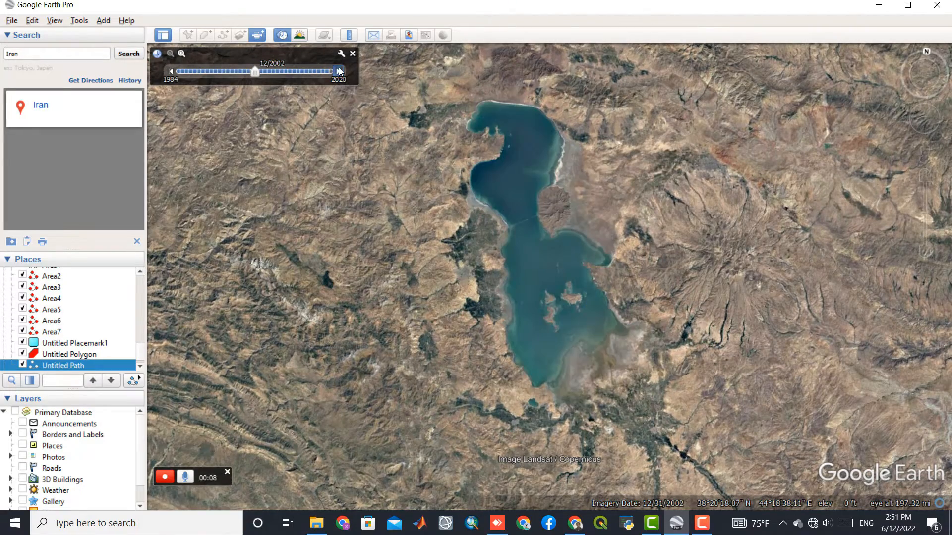
{"action": "left_click", "coordinate": [339, 71]}
{"action": "left_click", "coordinate": [338, 71]}
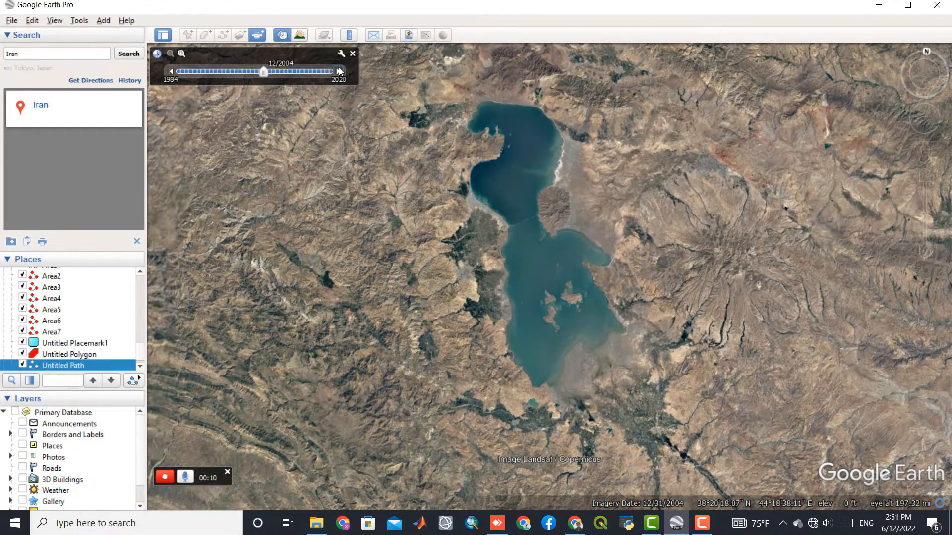
{"action": "left_click", "coordinate": [339, 72]}
{"action": "left_click", "coordinate": [339, 71]}
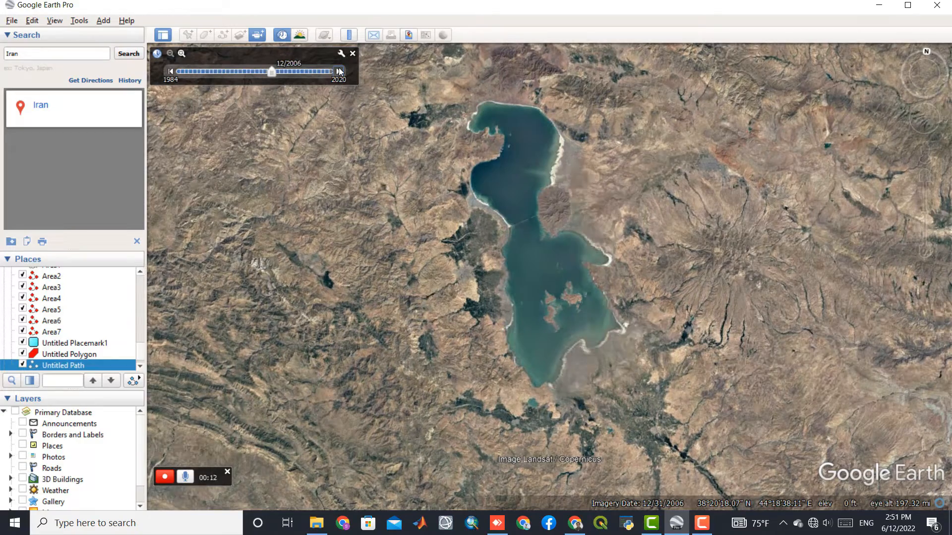
{"action": "left_click", "coordinate": [339, 72]}
{"action": "left_click", "coordinate": [339, 72]}
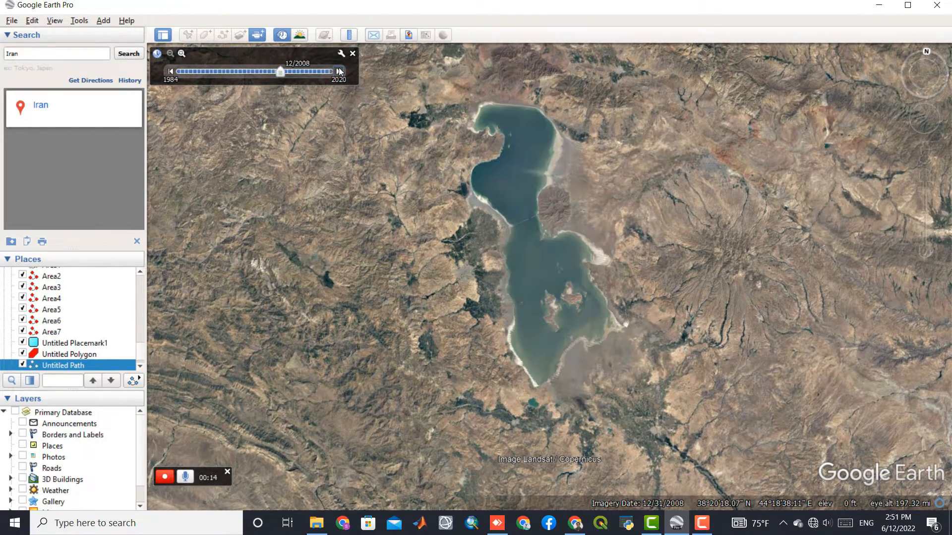
{"action": "left_click", "coordinate": [338, 71]}
{"action": "left_click", "coordinate": [338, 71]}
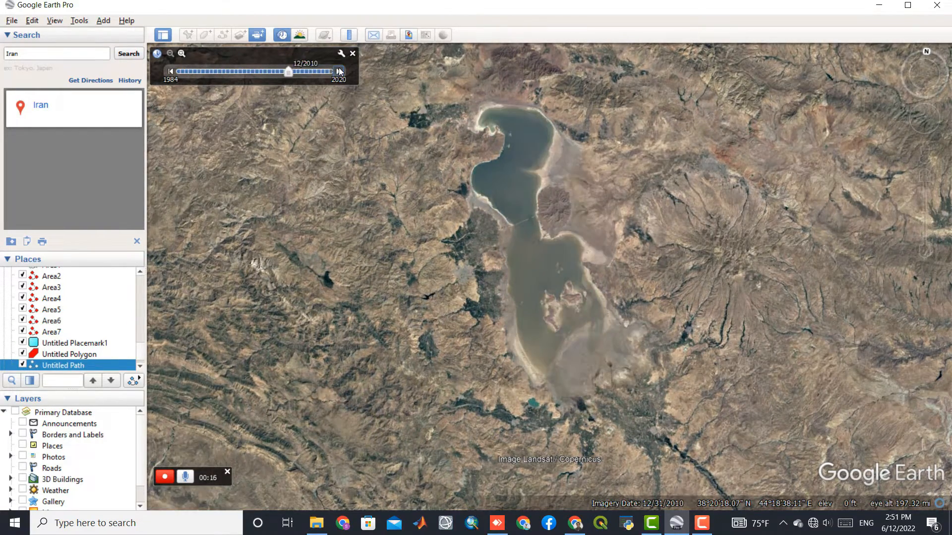
{"action": "left_click", "coordinate": [339, 71]}
{"action": "left_click", "coordinate": [339, 71]}
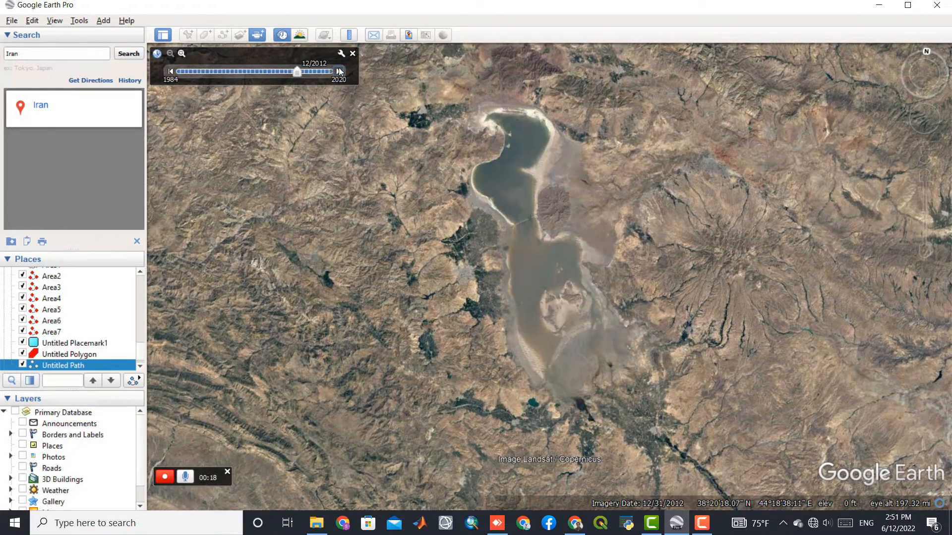
{"action": "left_click", "coordinate": [338, 71]}
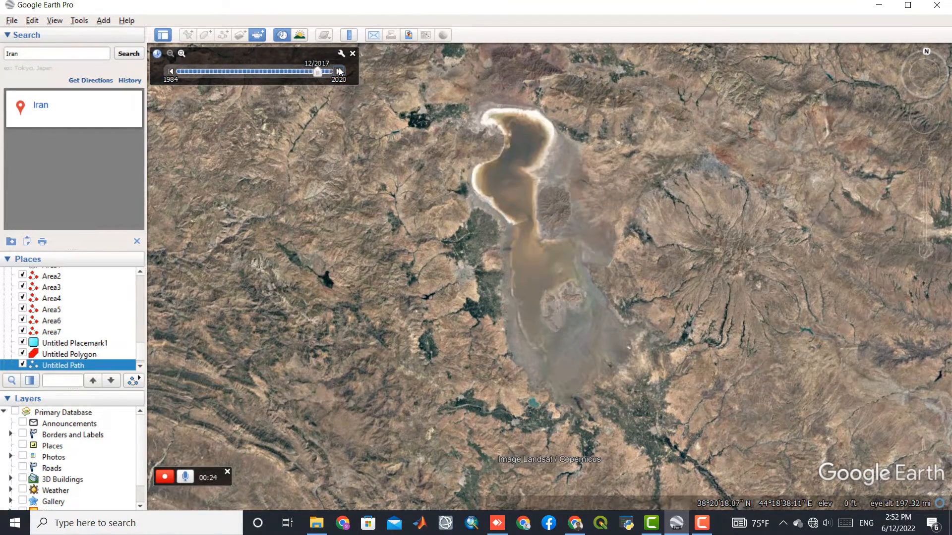
{"action": "left_click", "coordinate": [340, 72]}
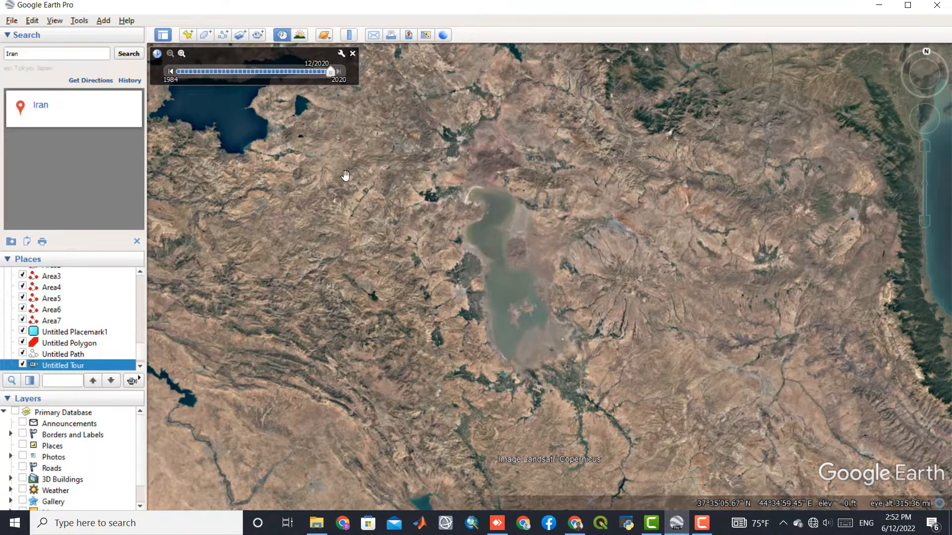
{"action": "left_click", "coordinate": [353, 53]}
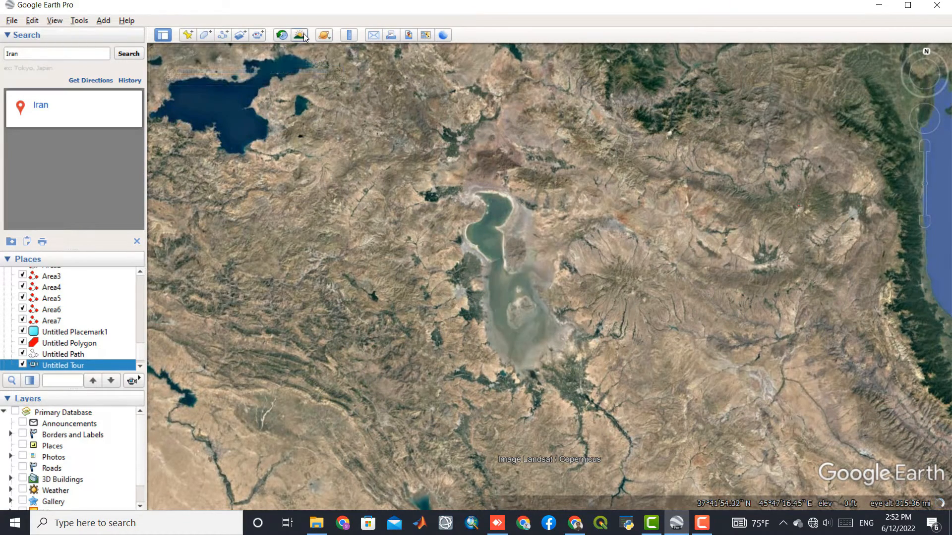
Preview sunlight over the lake at 6/12/2022 8:05 pm, and turn the sunlight display off
{"action": "left_click", "coordinate": [301, 35]}
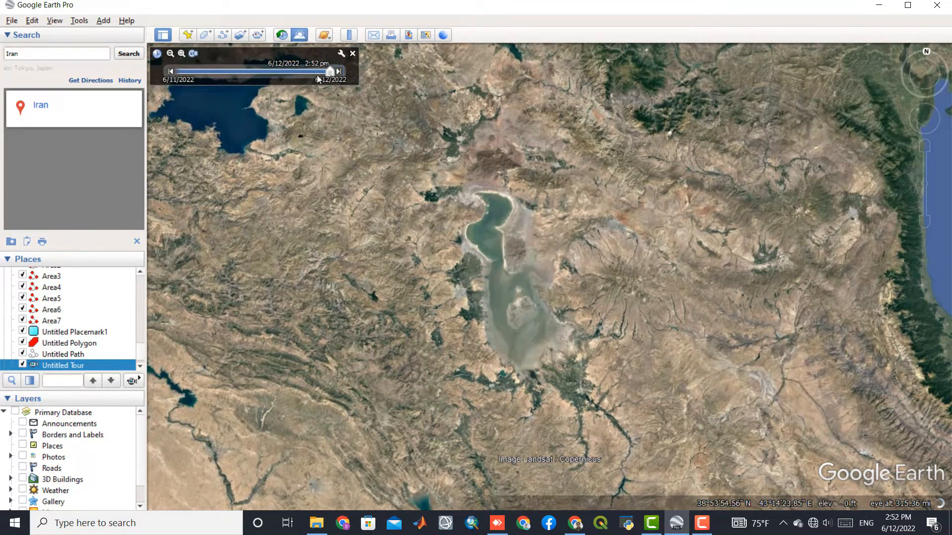
{"action": "mouse_move", "coordinate": [333, 71]}
{"action": "left_mouse_down"}
{"action": "mouse_move", "coordinate": [278, 75]}
{"action": "mouse_move", "coordinate": [331, 72]}
{"action": "left_mouse_up"}
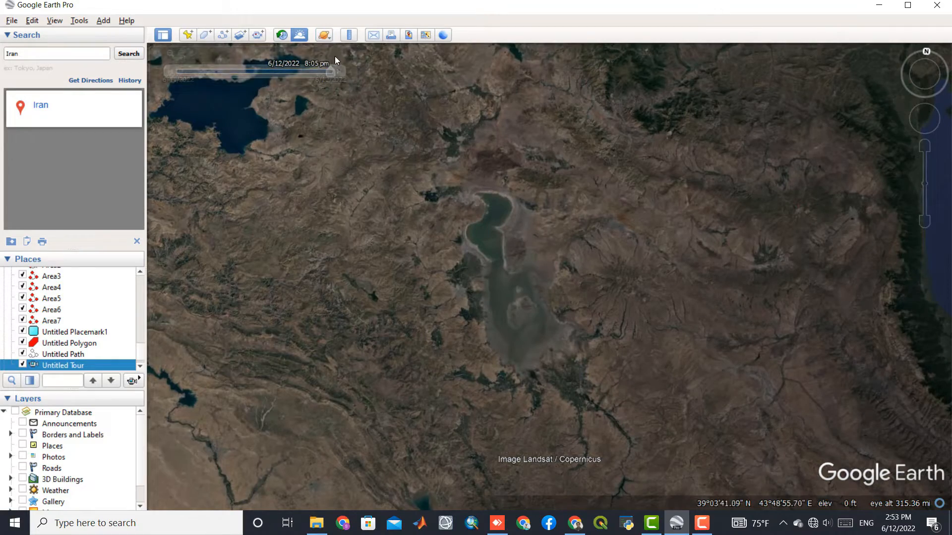
{"action": "left_click", "coordinate": [353, 53]}
Measure a west-east ruler line across the northern part of the lake in kilometers
{"action": "left_click", "coordinate": [324, 35]}
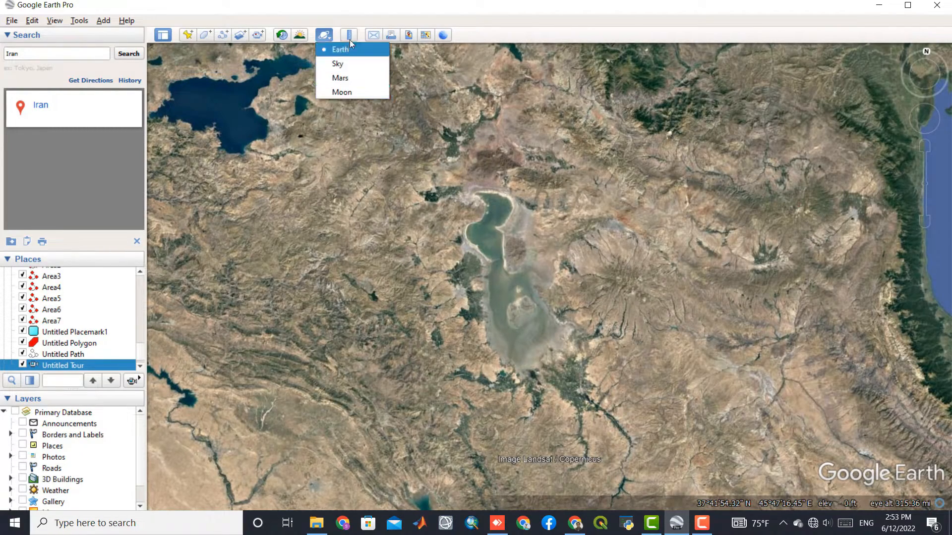
{"action": "left_click", "coordinate": [350, 35]}
{"action": "left_click_drag", "start_coordinate": [401, 191], "coordinate": [401, 77]}
{"action": "left_click", "coordinate": [374, 222]}
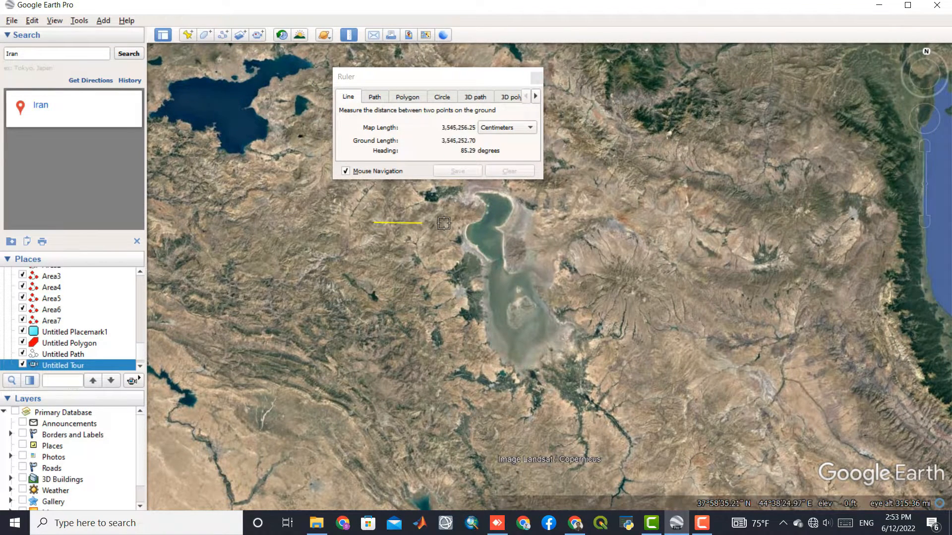
{"action": "left_click", "coordinate": [543, 220]}
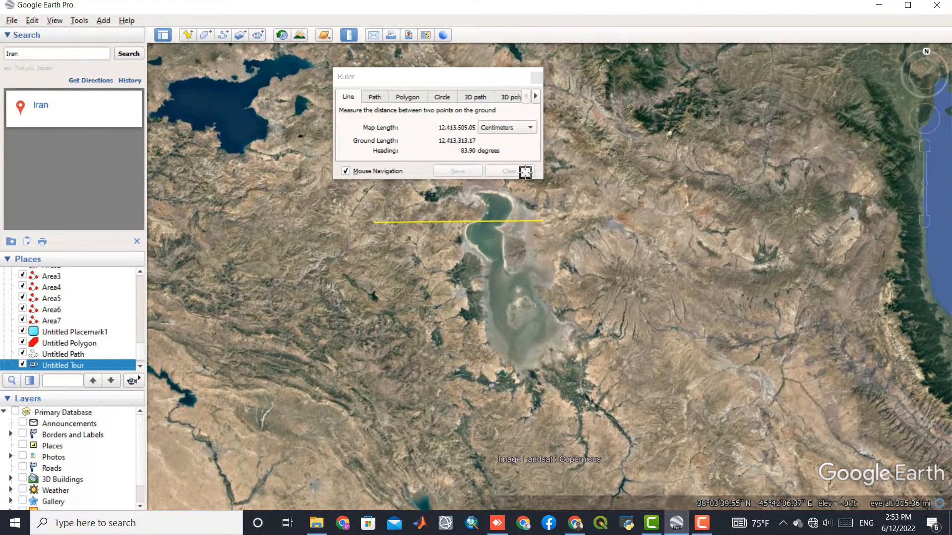
{"action": "left_click", "coordinate": [510, 130]}
{"action": "left_click", "coordinate": [512, 153]}
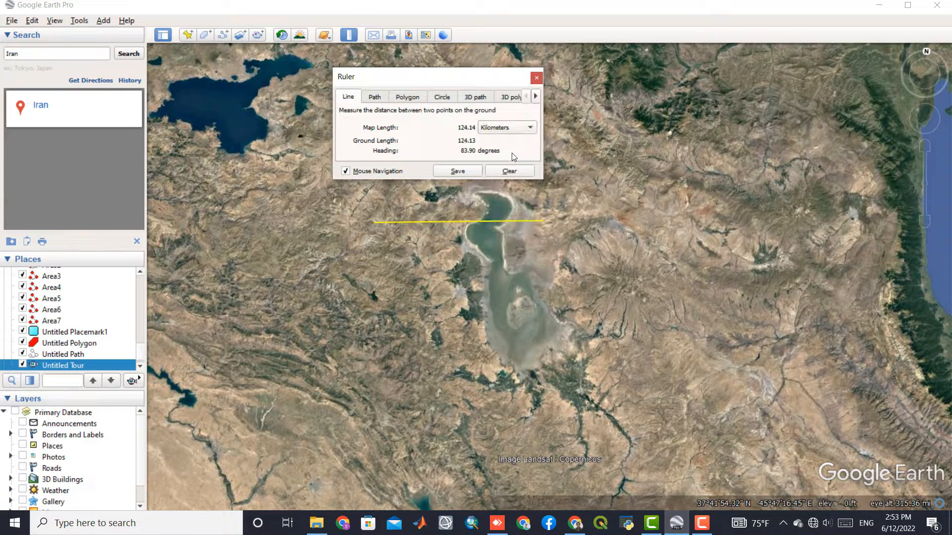
Measure a four-point ruler path in kilometers that crosses the lake westward and back eastward farther south, and close the ruler
{"action": "left_click", "coordinate": [373, 97]}
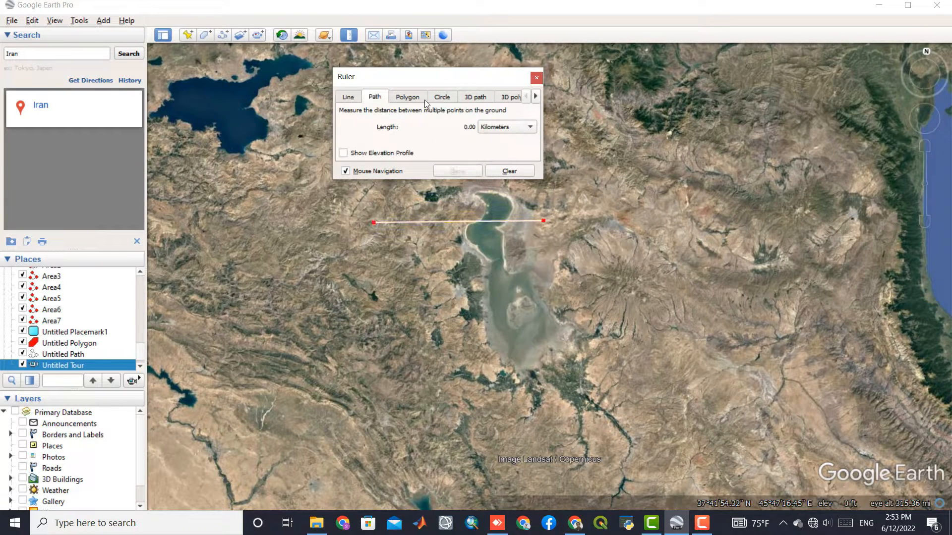
{"action": "left_click", "coordinate": [543, 248]}
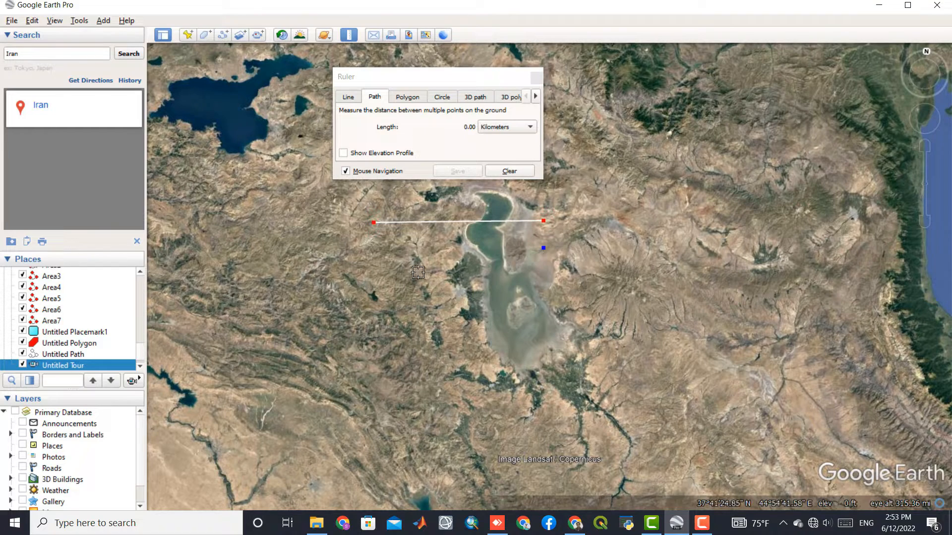
{"action": "left_click", "coordinate": [416, 238]}
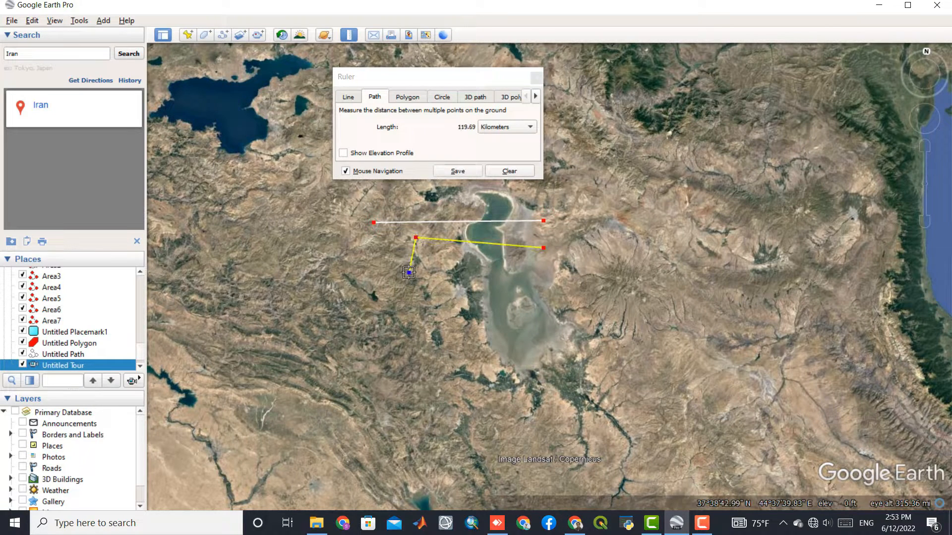
{"action": "left_click", "coordinate": [552, 278]}
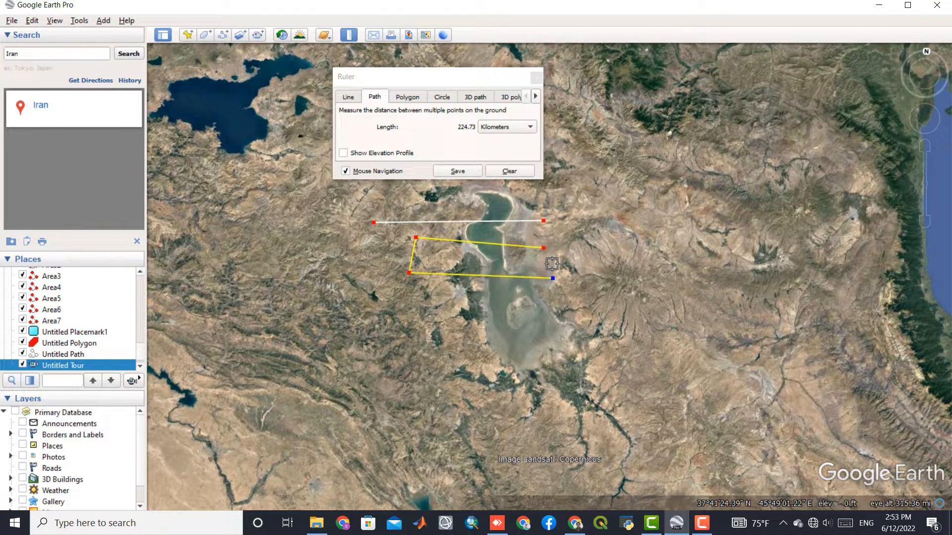
{"action": "left_click_drag", "start_coordinate": [544, 248], "coordinate": [546, 249]}
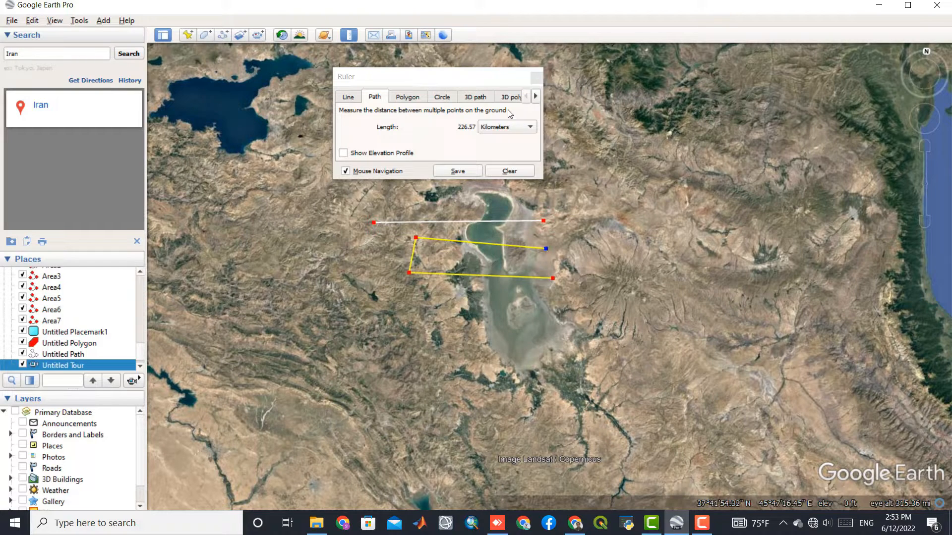
{"action": "left_click", "coordinate": [535, 77]}
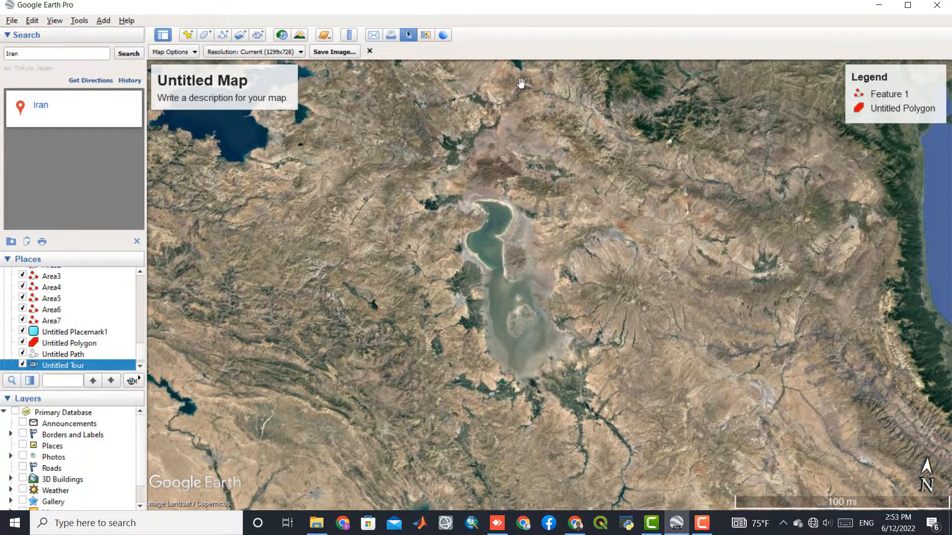
Try toggling the scale and legend elements of the map image layout off and back on
{"action": "mouse_move", "coordinate": [905, 113]}
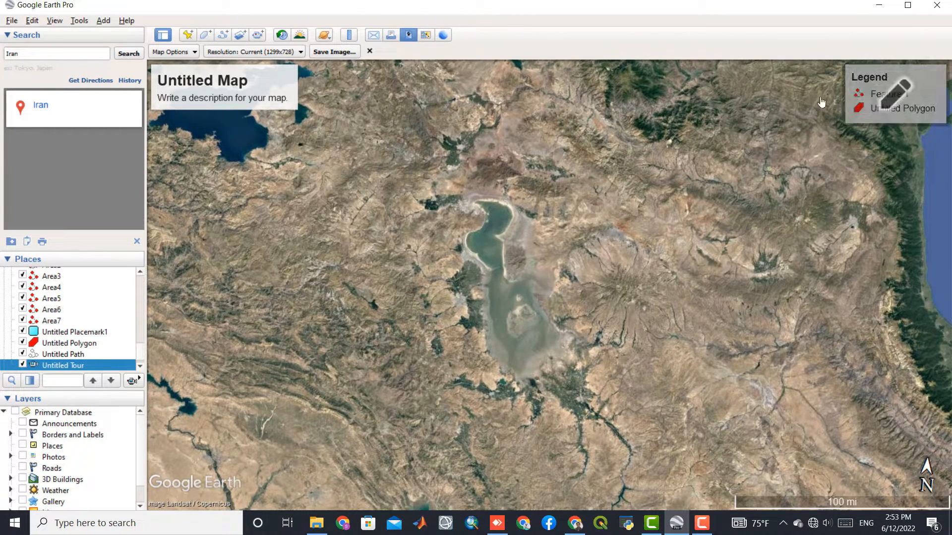
{"action": "mouse_move", "coordinate": [291, 98]}
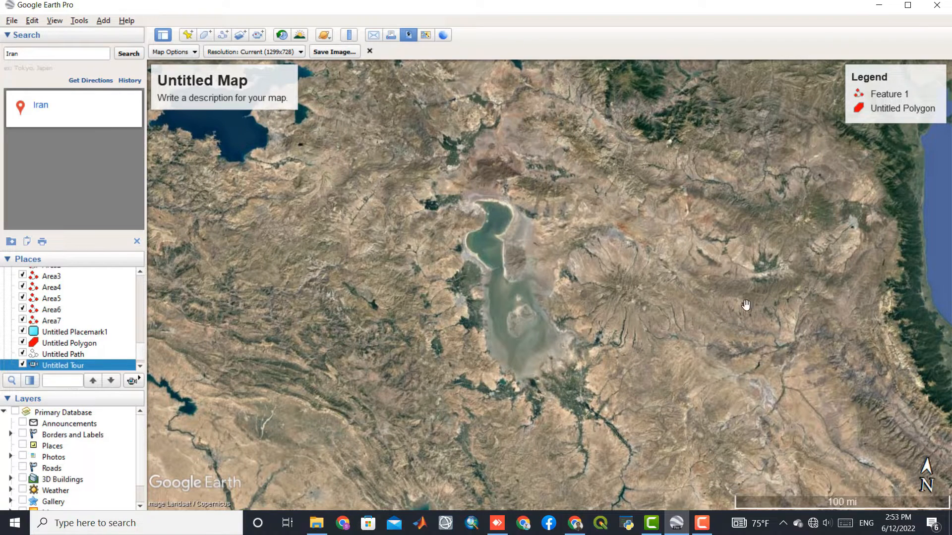
{"action": "left_click", "coordinate": [170, 52]}
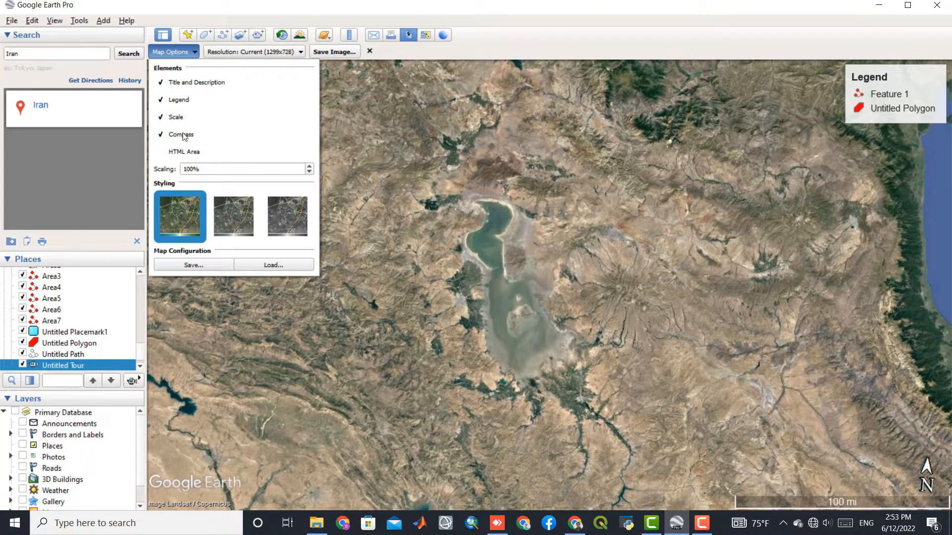
{"action": "left_click", "coordinate": [177, 118]}
{"action": "left_click", "coordinate": [178, 118]}
{"action": "left_click", "coordinate": [178, 118]}
{"action": "left_click", "coordinate": [177, 118]}
{"action": "left_click", "coordinate": [182, 84]}
{"action": "left_click", "coordinate": [182, 102]}
{"action": "left_click", "coordinate": [182, 101]}
Save the map layout at the current resolution (1299x728) as a JPEG image named 1 in the Desktop folder 1
{"action": "left_click", "coordinate": [219, 52]}
{"action": "left_click", "coordinate": [219, 53]}
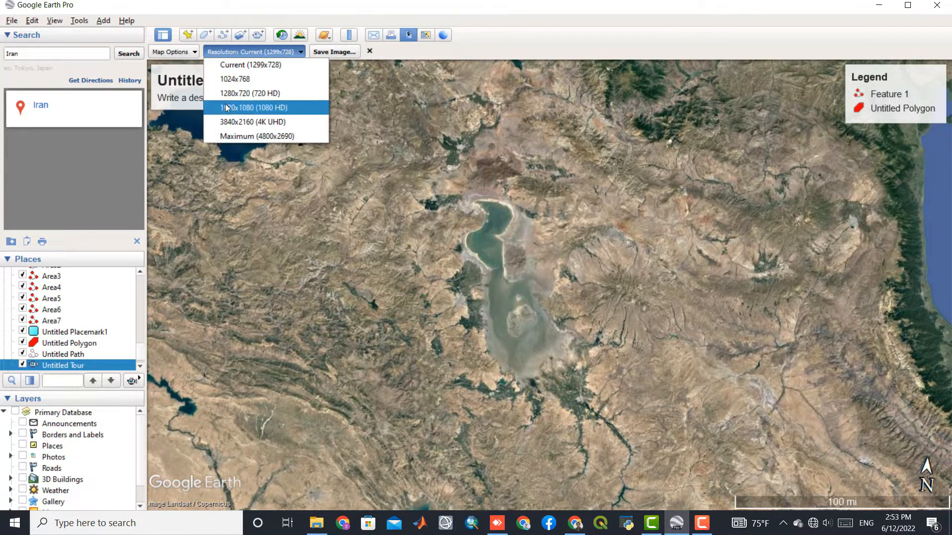
{"action": "left_click", "coordinate": [332, 51]}
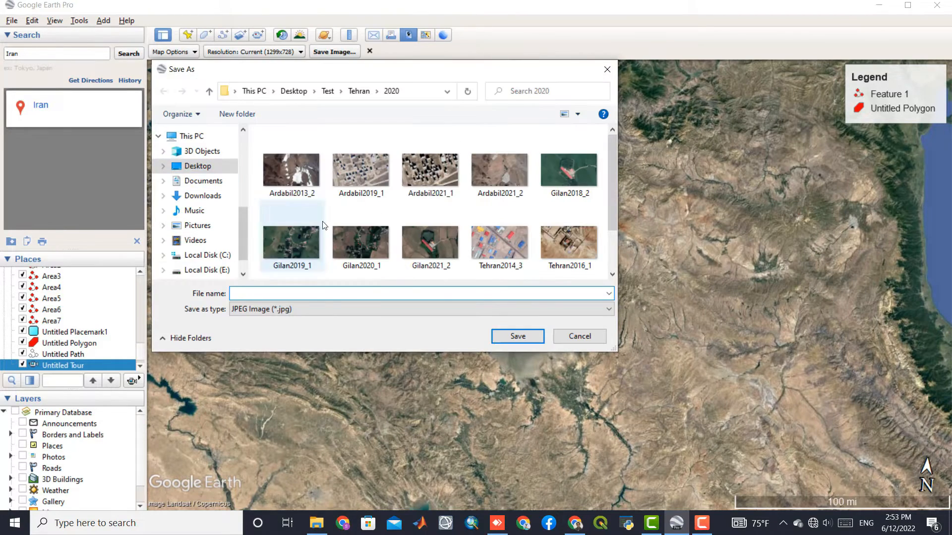
{"action": "left_click", "coordinate": [222, 166]}
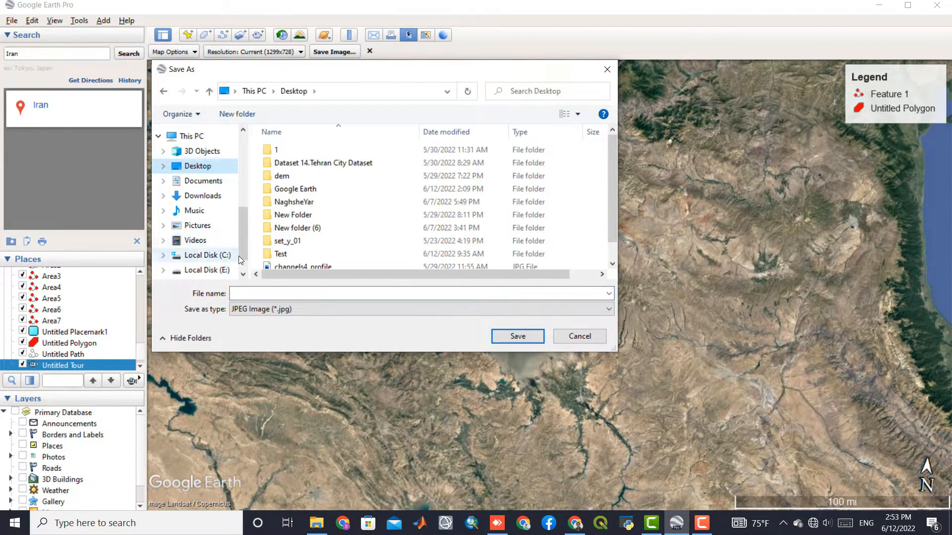
{"action": "left_click", "coordinate": [265, 293]}
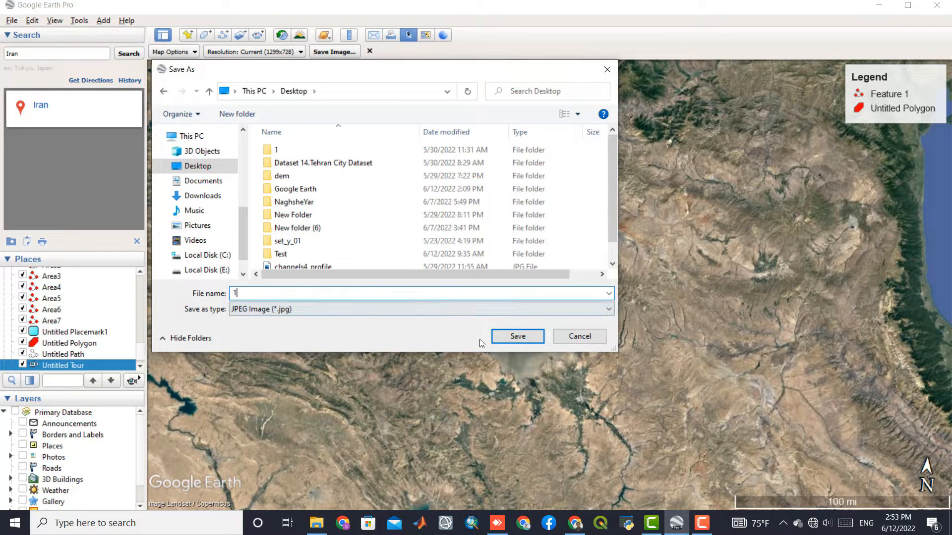
{"action": "left_click", "coordinate": [504, 339]}
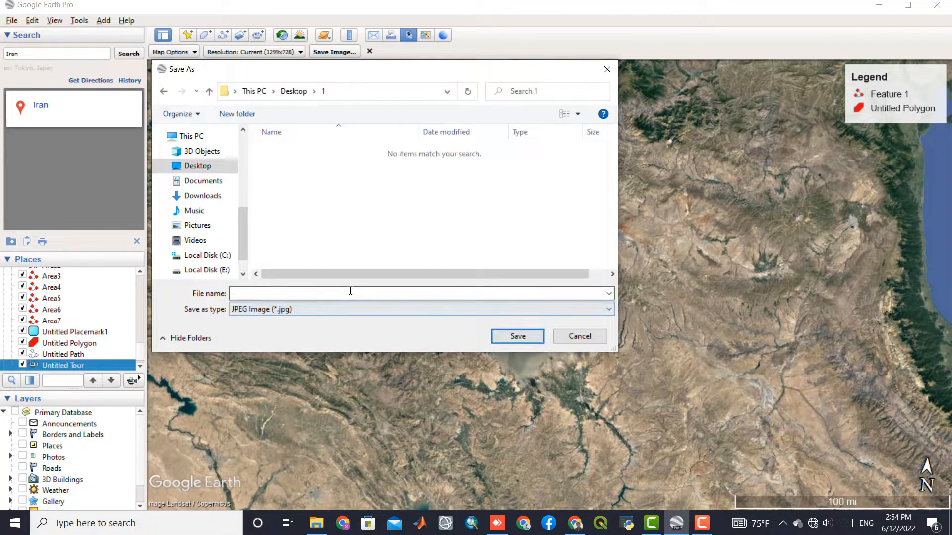
{"action": "left_click", "coordinate": [350, 292]}
{"action": "left_click", "coordinate": [511, 340]}
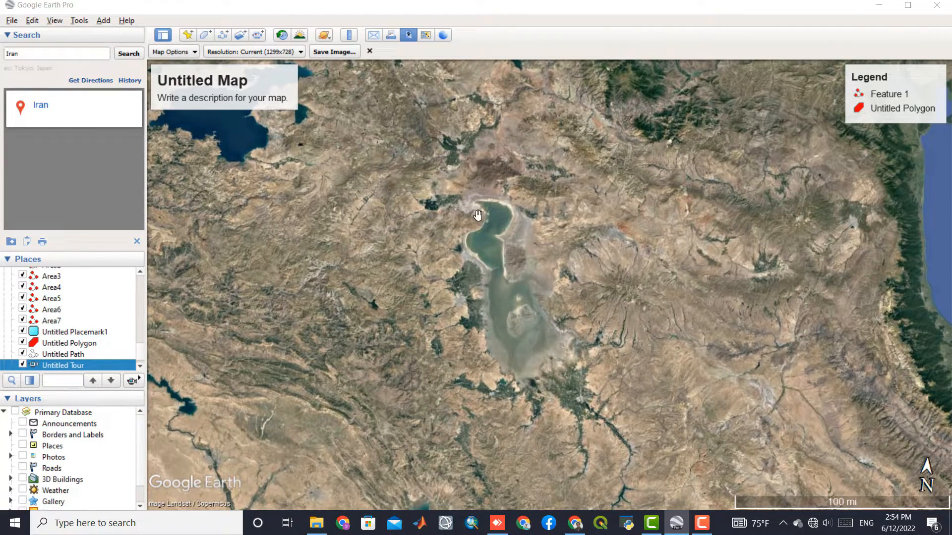
Switch to the desktop, open the saved image 1 from folder 1 and view it maximized
{"action": "left_click", "coordinate": [879, 5]}
{"action": "double_click", "coordinate": [169, 171]}
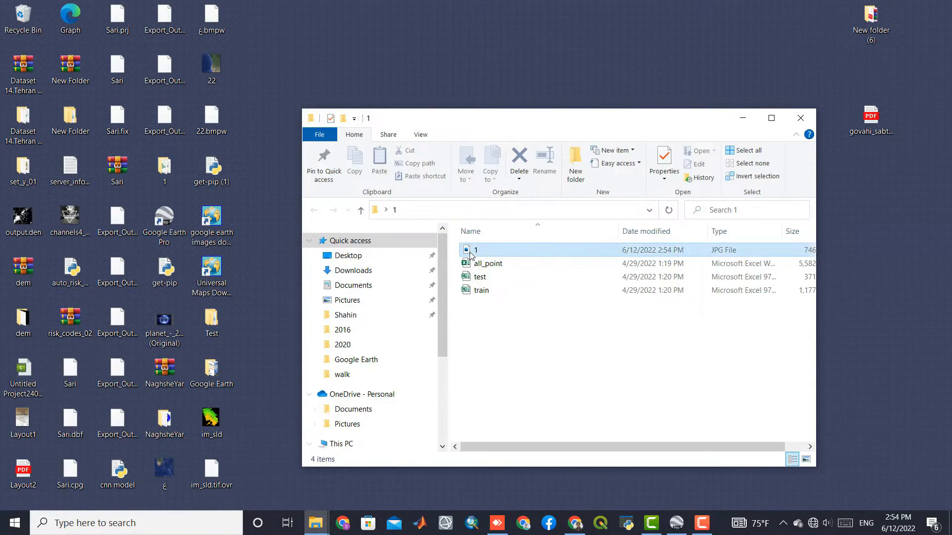
{"action": "left_click", "coordinate": [471, 252]}
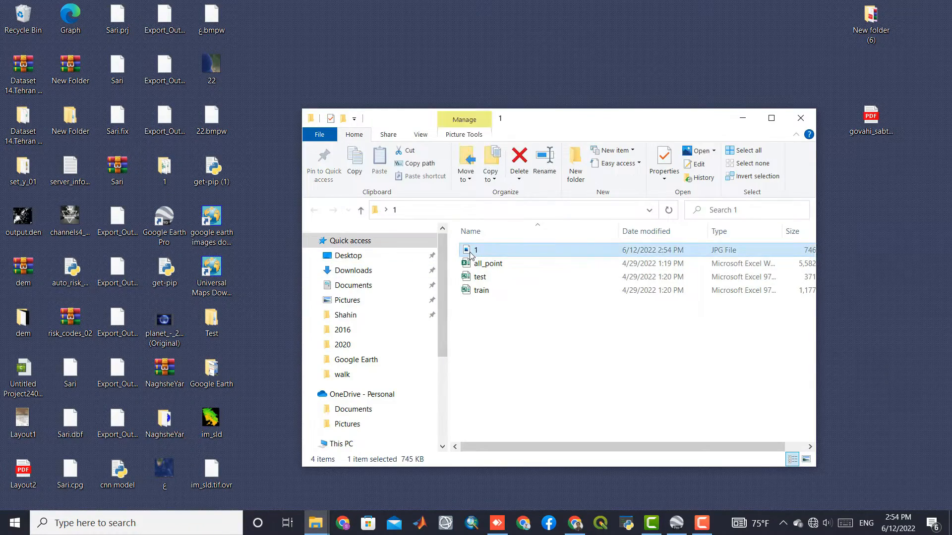
{"action": "double_click", "coordinate": [471, 252]}
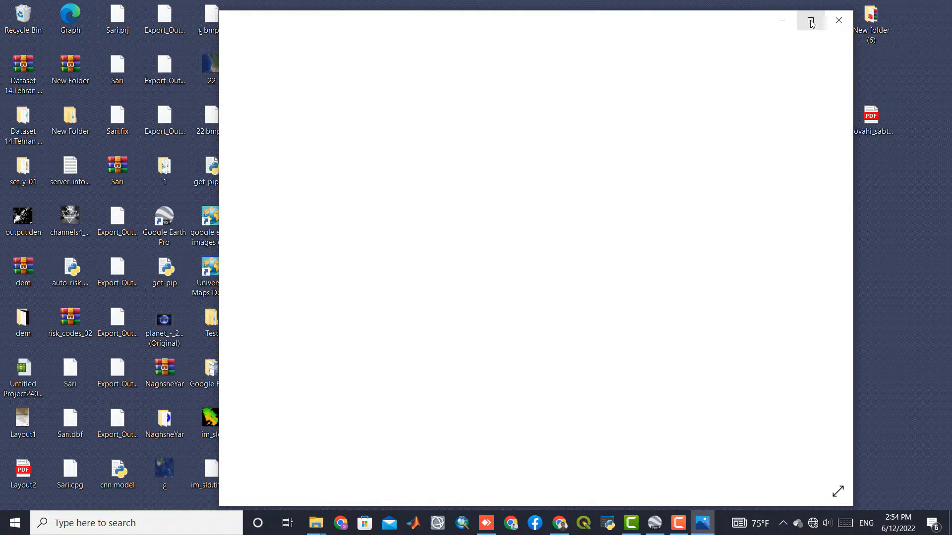
{"action": "left_click", "coordinate": [809, 20]}
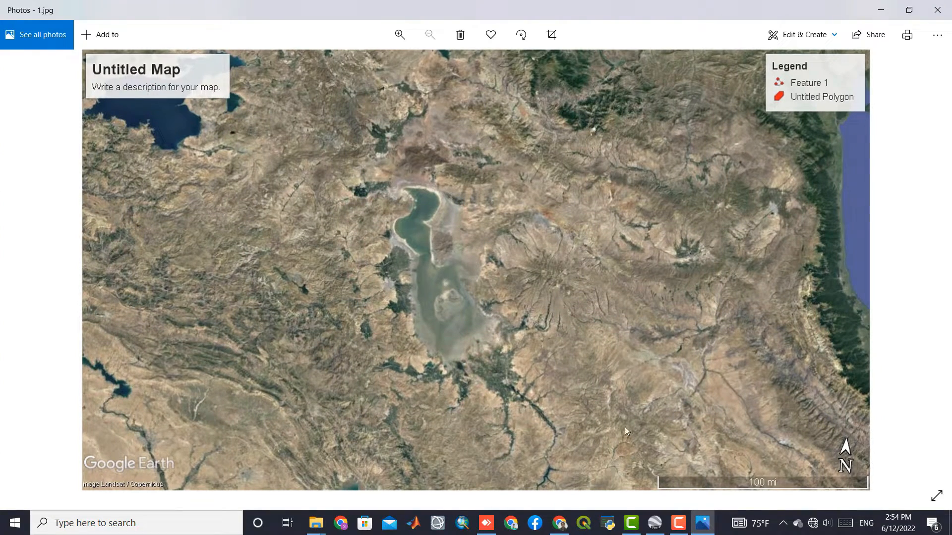
Switch back to Google Earth Pro, close the map image layout, and open the current view in Google Maps
{"action": "left_click", "coordinate": [655, 523]}
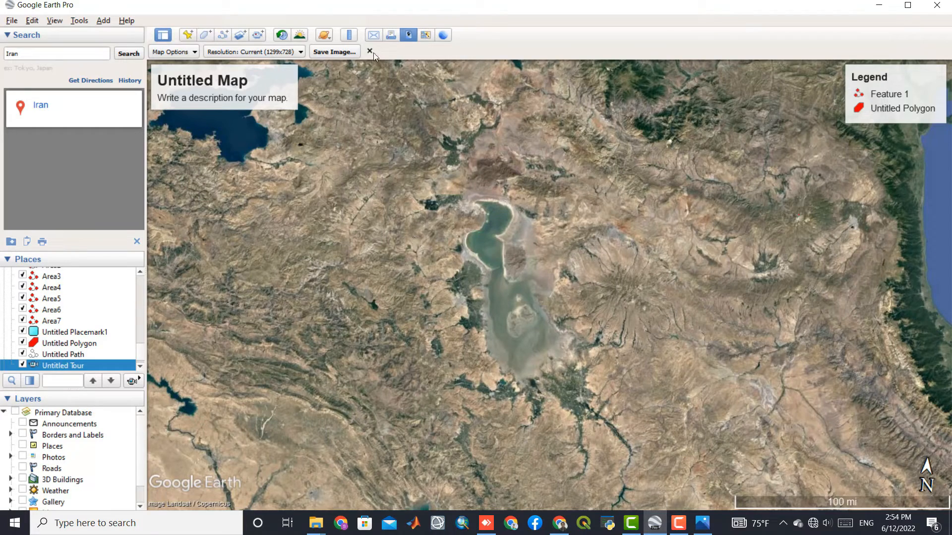
{"action": "left_click", "coordinate": [370, 51]}
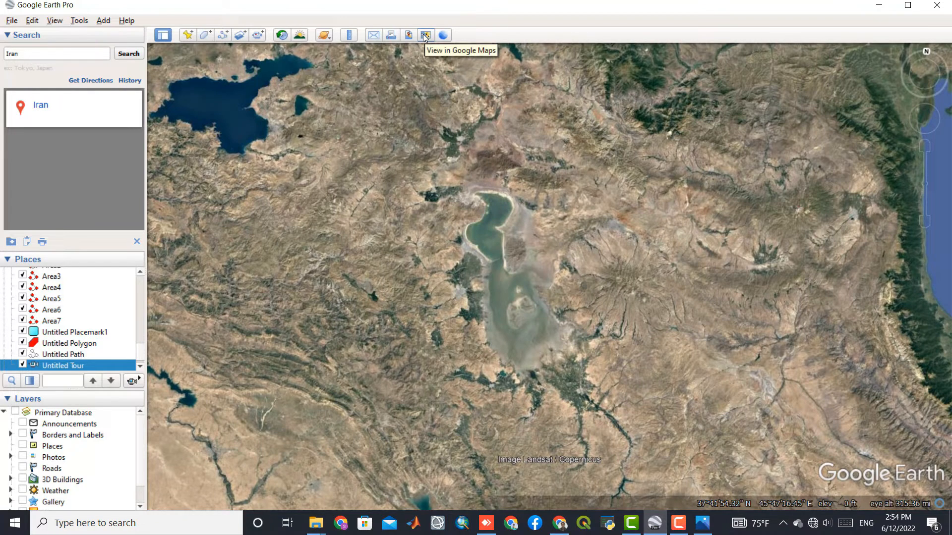
{"action": "left_click", "coordinate": [425, 35]}
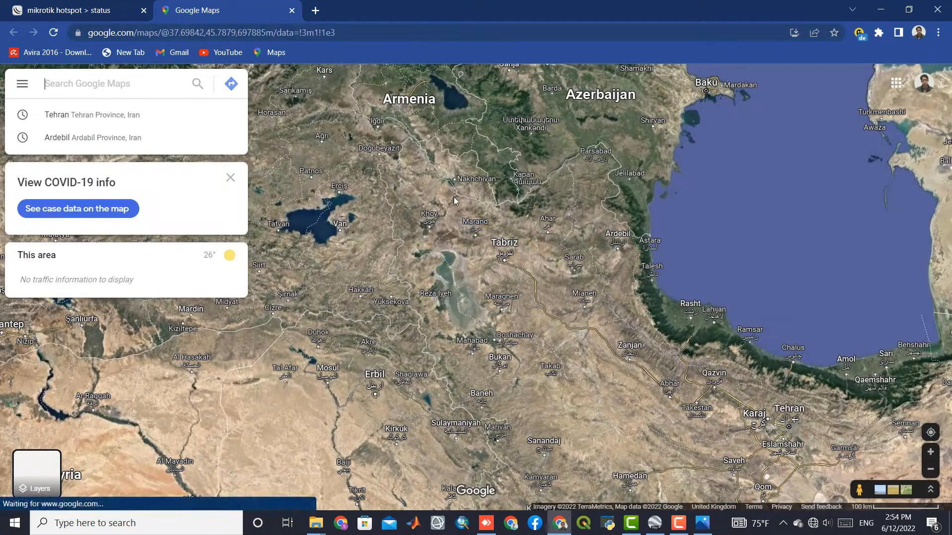
{"action": "left_click", "coordinate": [503, 219]}
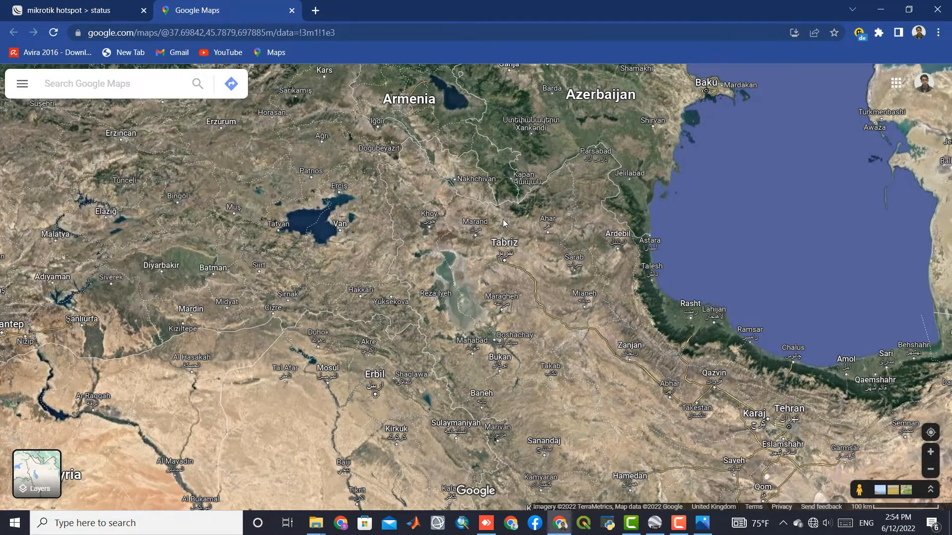
Expand the Explore photo strip in Google Maps and widen the map to cover Iran, the Middle East and the Mediterranean
{"action": "scroll", "coordinate": [502, 219], "scroll_direction": "down", "scroll_amount": 2}
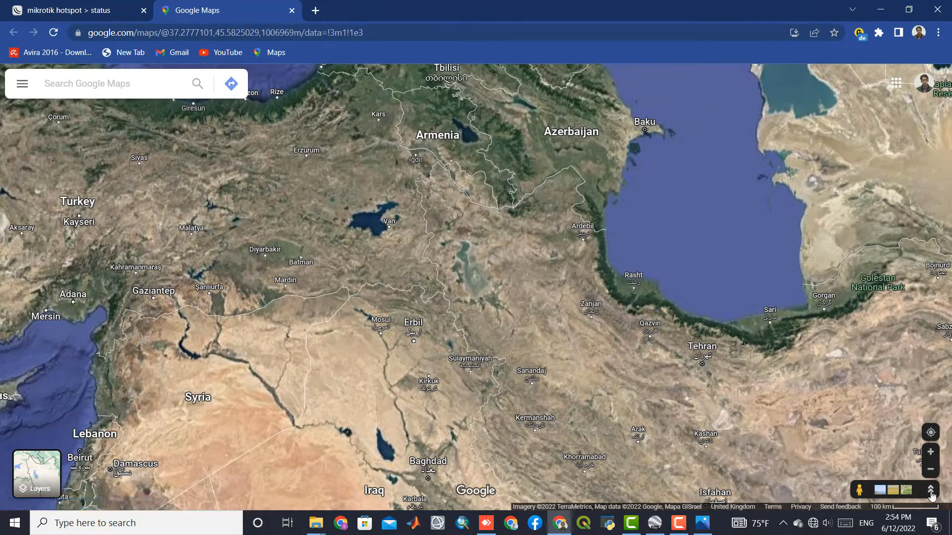
{"action": "left_click", "coordinate": [930, 490]}
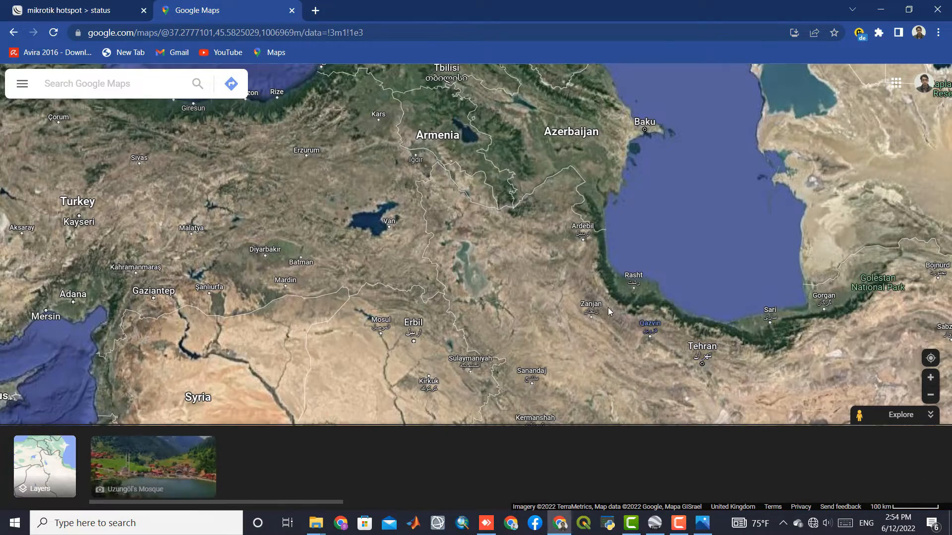
{"action": "scroll", "coordinate": [603, 304], "scroll_direction": "down", "scroll_amount": 1}
{"action": "left_click_drag", "start_coordinate": [673, 302], "coordinate": [567, 247]}
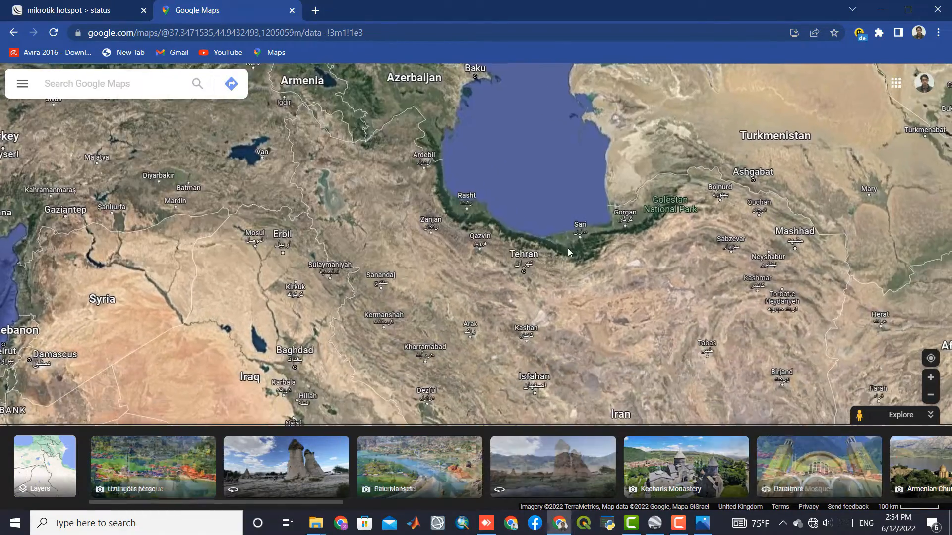
{"action": "scroll", "coordinate": [567, 248], "scroll_direction": "down", "scroll_amount": 5}
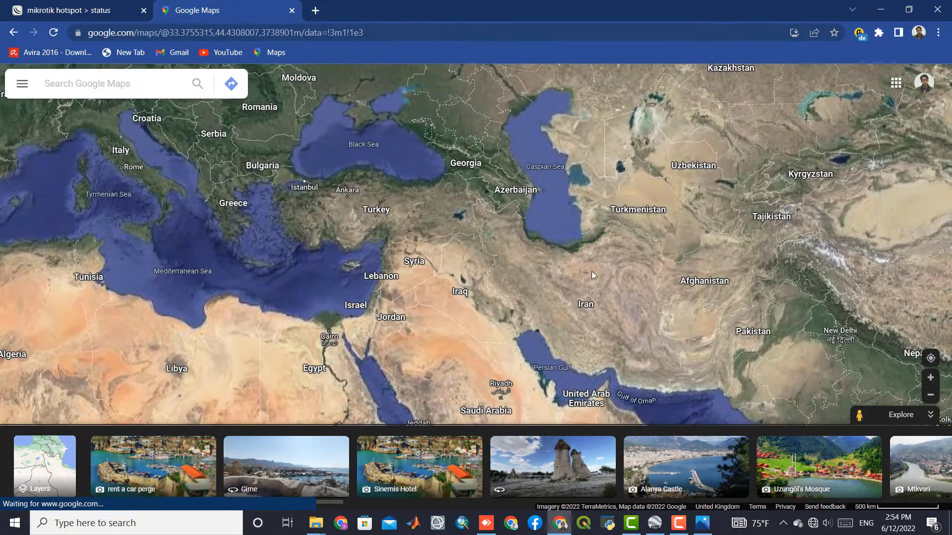
{"action": "scroll", "coordinate": [591, 272], "scroll_direction": "down", "scroll_amount": 1}
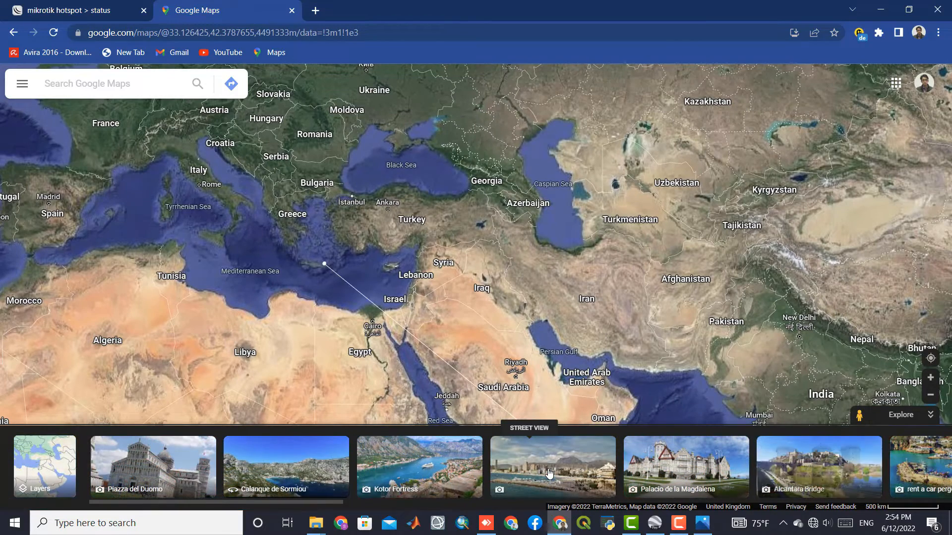
Open a Street View coastal photo from the Explore strip, browse through the following photos, and return to a world-scale map
{"action": "left_click", "coordinate": [549, 473]}
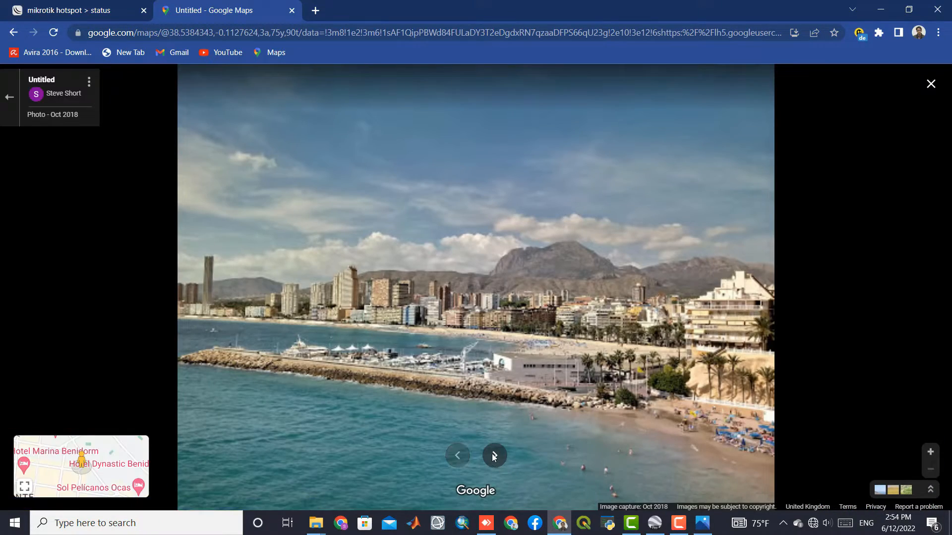
{"action": "left_click", "coordinate": [494, 456]}
{"action": "left_click", "coordinate": [493, 456]}
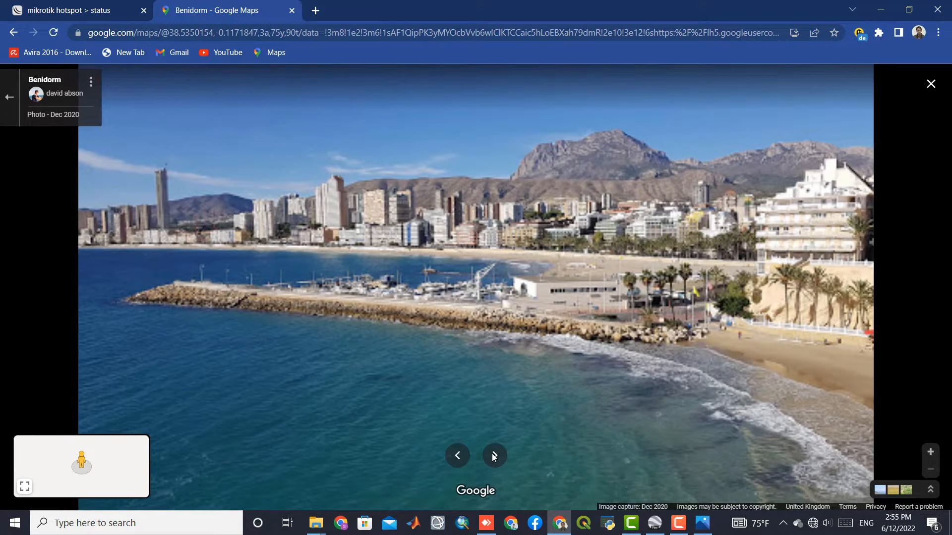
{"action": "left_click", "coordinate": [493, 456]}
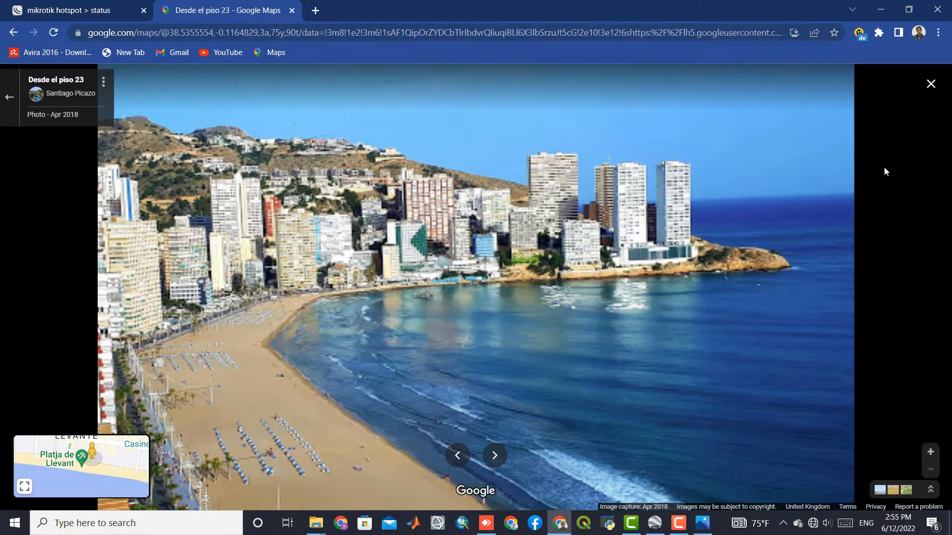
{"action": "left_click", "coordinate": [931, 470]}
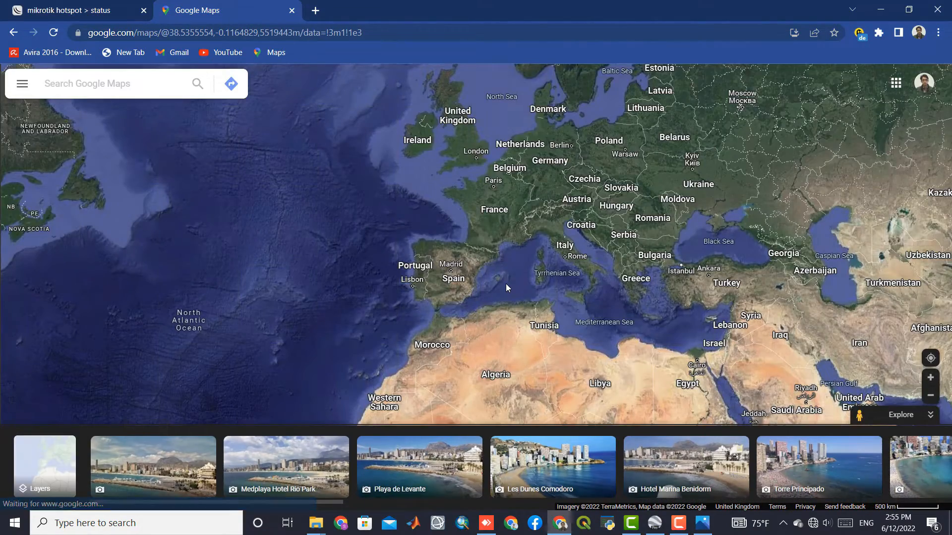
{"action": "scroll", "coordinate": [505, 283], "scroll_direction": "down", "scroll_amount": 2}
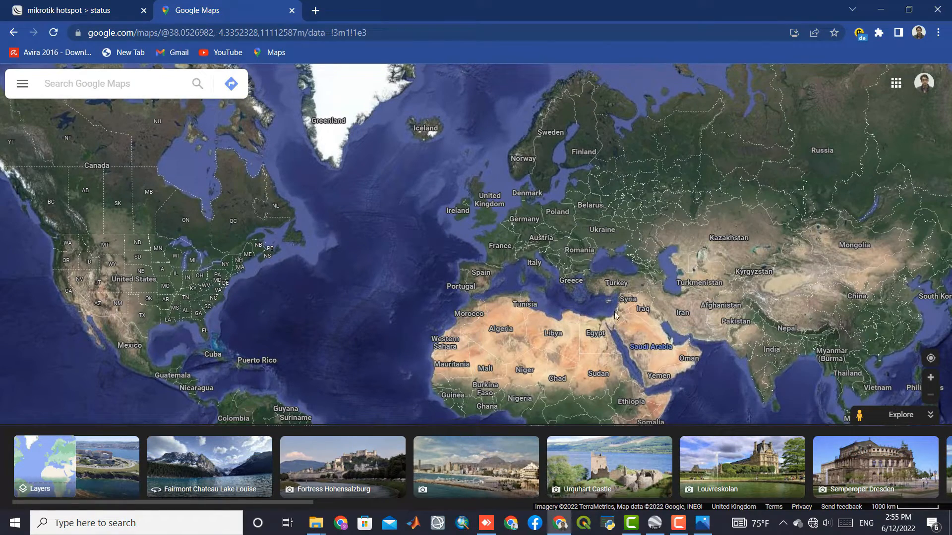
Switch back to Google Earth Pro and open the current lake view in the web version of Google Earth
{"action": "left_click", "coordinate": [655, 523]}
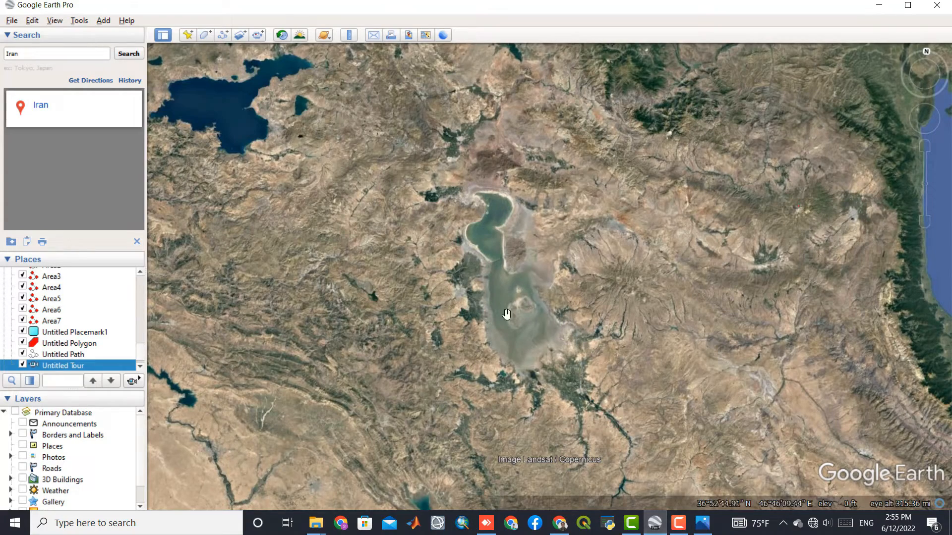
{"action": "left_click", "coordinate": [443, 36]}
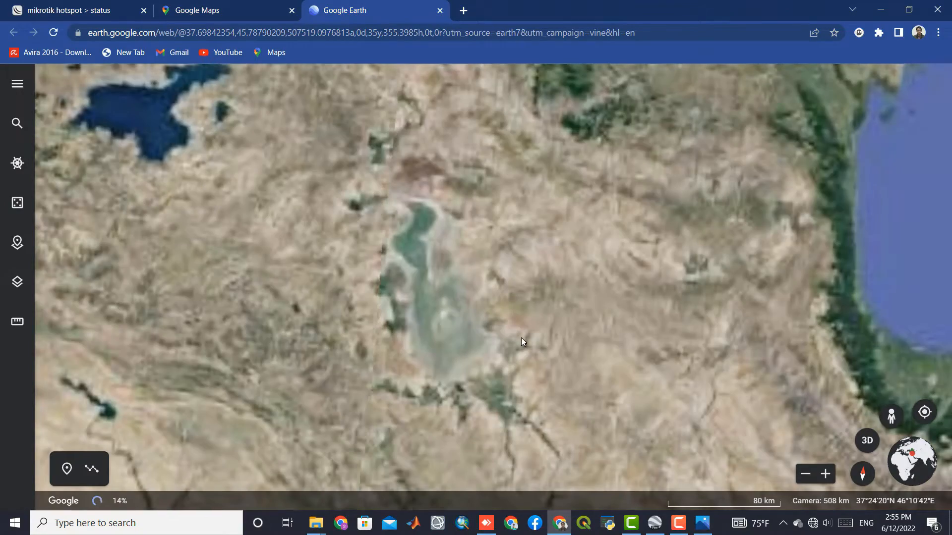
Widen the map to northwestern Iran, place a placemark southwest of Tehran, and save it to a new project without a title
{"action": "scroll", "coordinate": [516, 317], "scroll_direction": "down", "scroll_amount": 5}
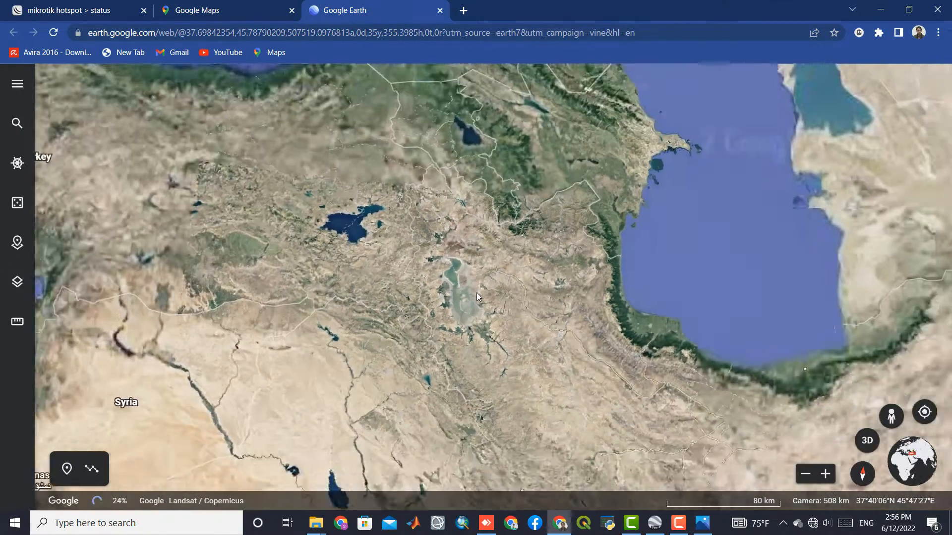
{"action": "scroll", "coordinate": [477, 297], "scroll_direction": "down", "scroll_amount": 5}
{"action": "left_click_drag", "start_coordinate": [477, 297], "coordinate": [449, 241]}
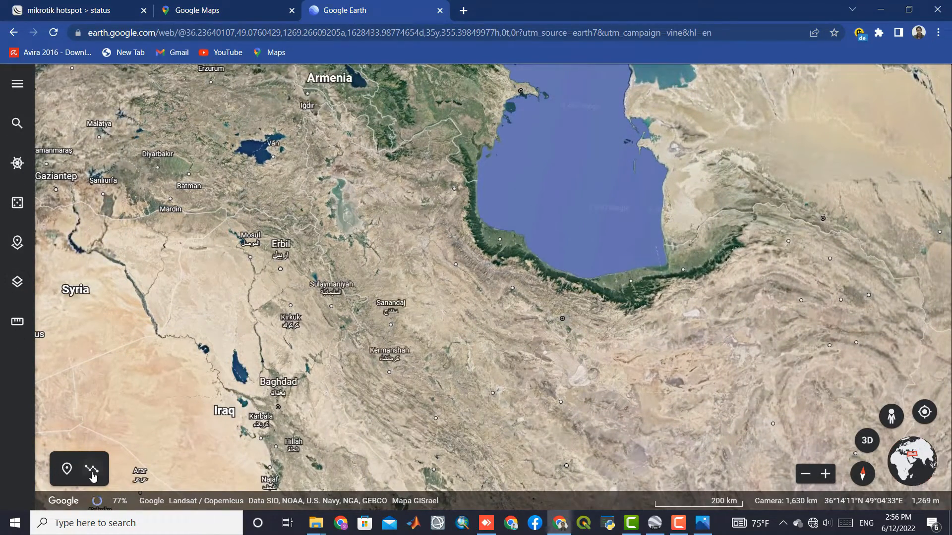
{"action": "left_click", "coordinate": [66, 469]}
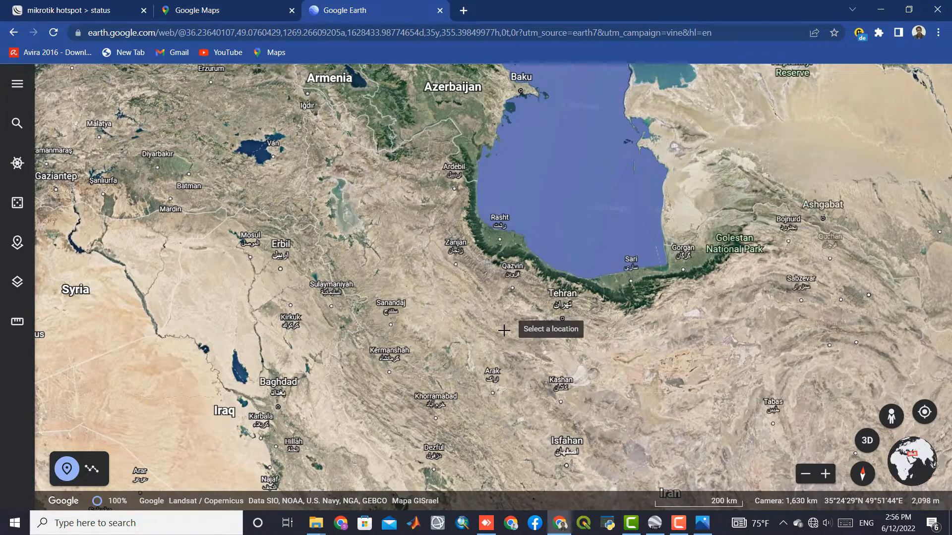
{"action": "left_click", "coordinate": [521, 336]}
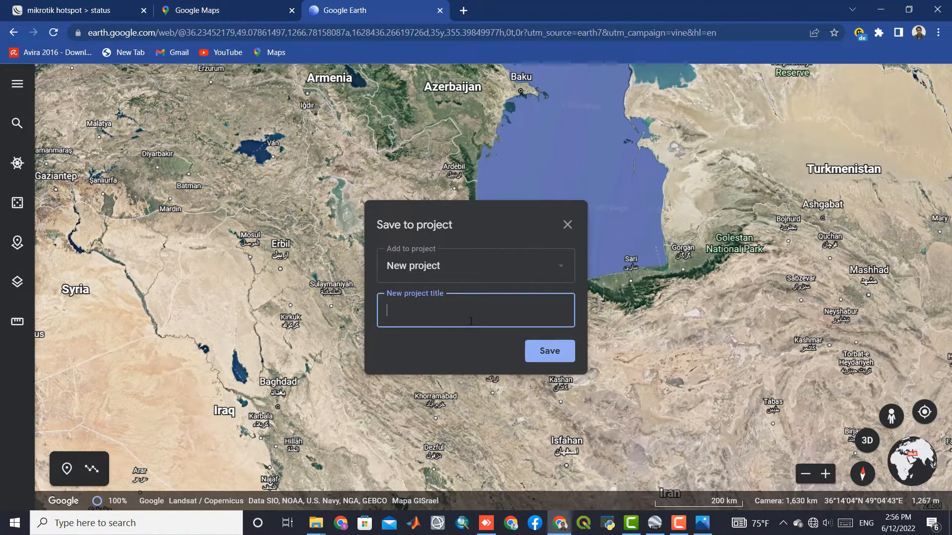
{"action": "left_click", "coordinate": [548, 351]}
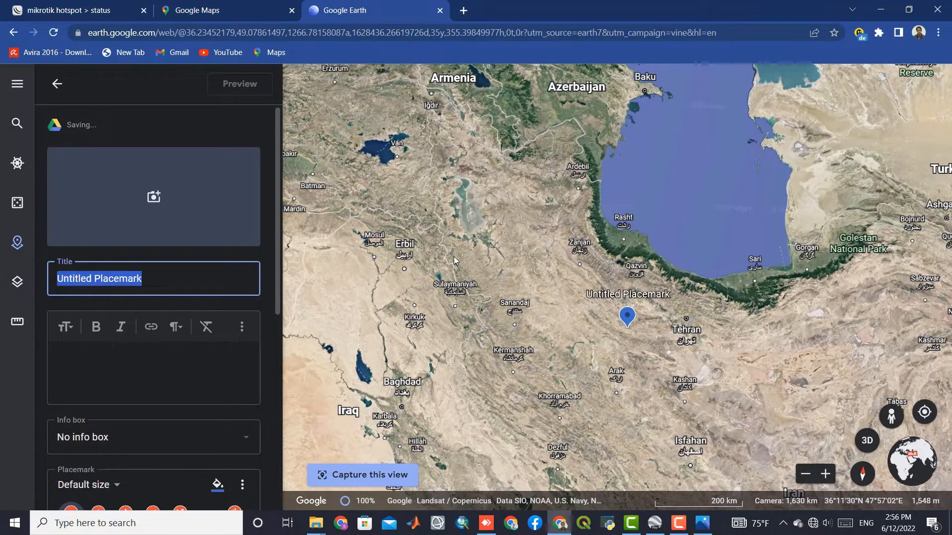
Change the new placemark's icon to the check mark at default size
{"action": "scroll", "coordinate": [132, 263], "scroll_direction": "down", "scroll_amount": 5}
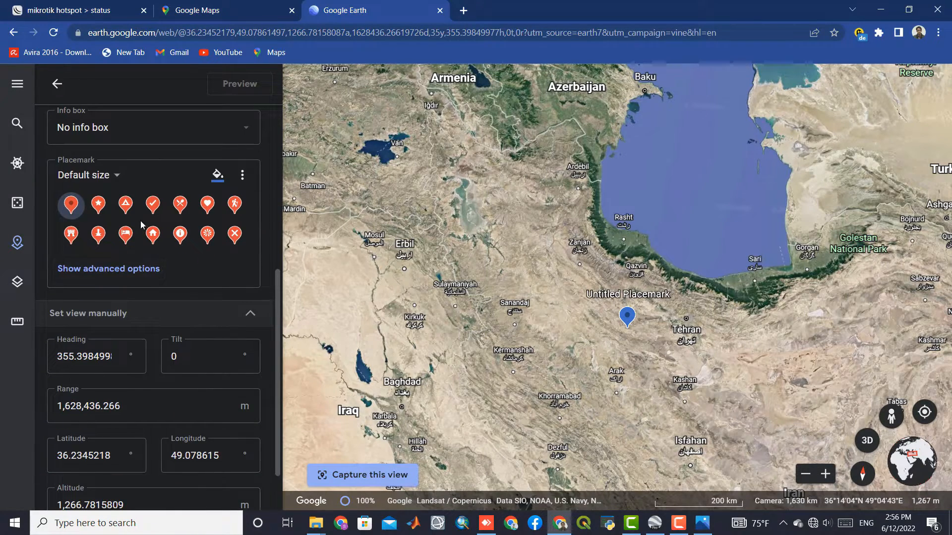
{"action": "left_click", "coordinate": [152, 206]}
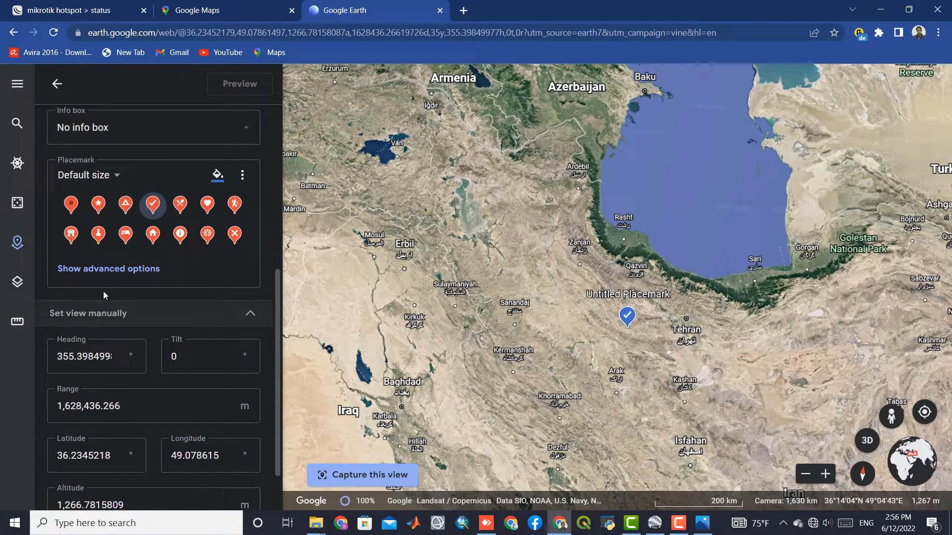
{"action": "scroll", "coordinate": [104, 295], "scroll_direction": "up", "scroll_amount": 5}
Switch the map to 3D and back to 2D, and examine the Street View coverage around northwestern Iran and the Caspian Sea
{"action": "left_click", "coordinate": [867, 441]}
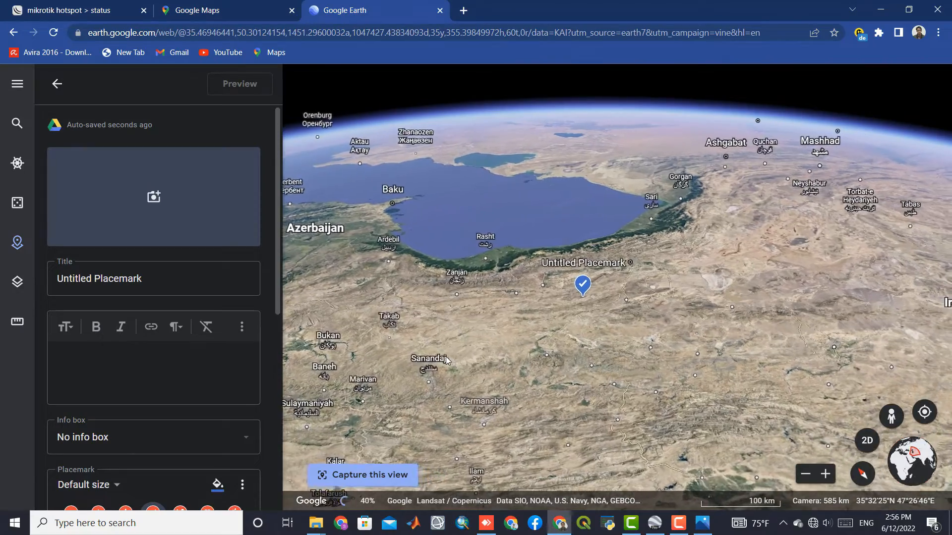
{"action": "left_click", "coordinate": [868, 441]}
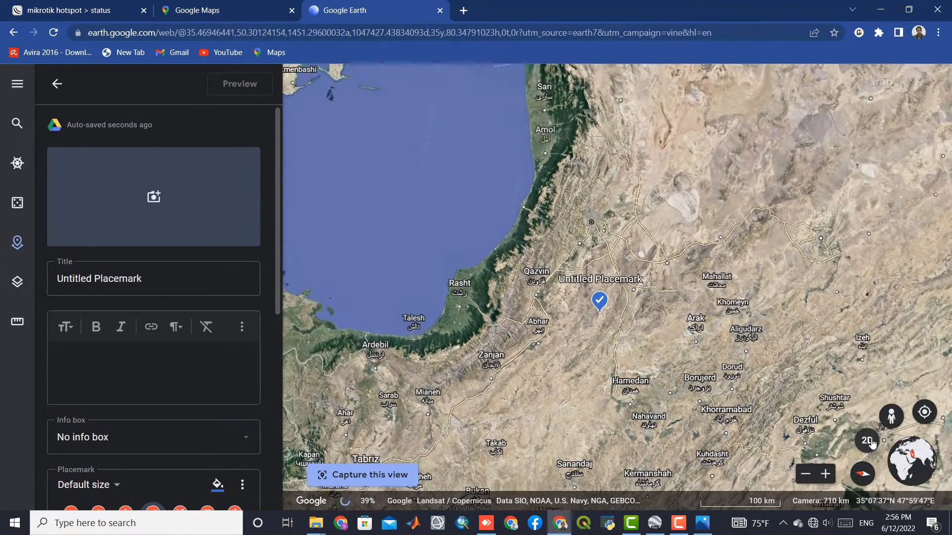
{"action": "left_click", "coordinate": [891, 416]}
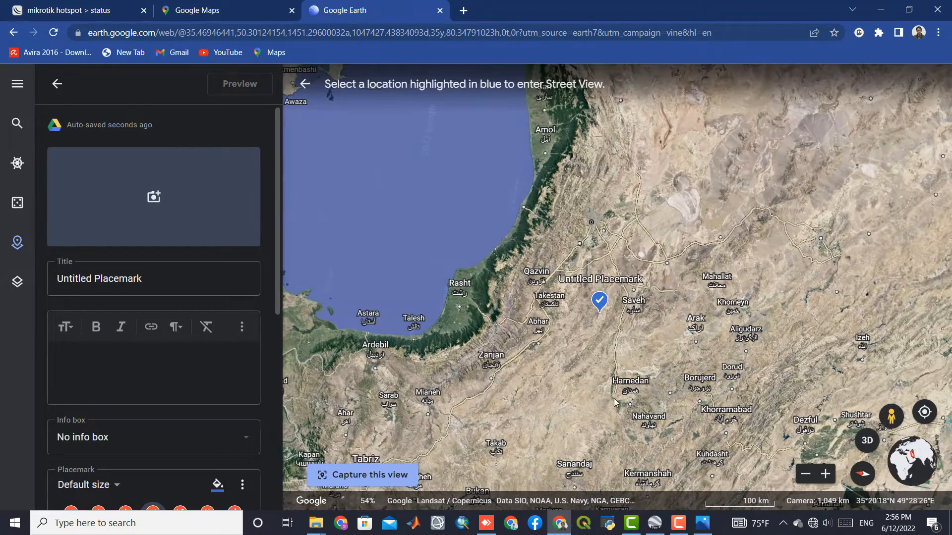
{"action": "left_click_drag", "start_coordinate": [472, 406], "coordinate": [559, 272]}
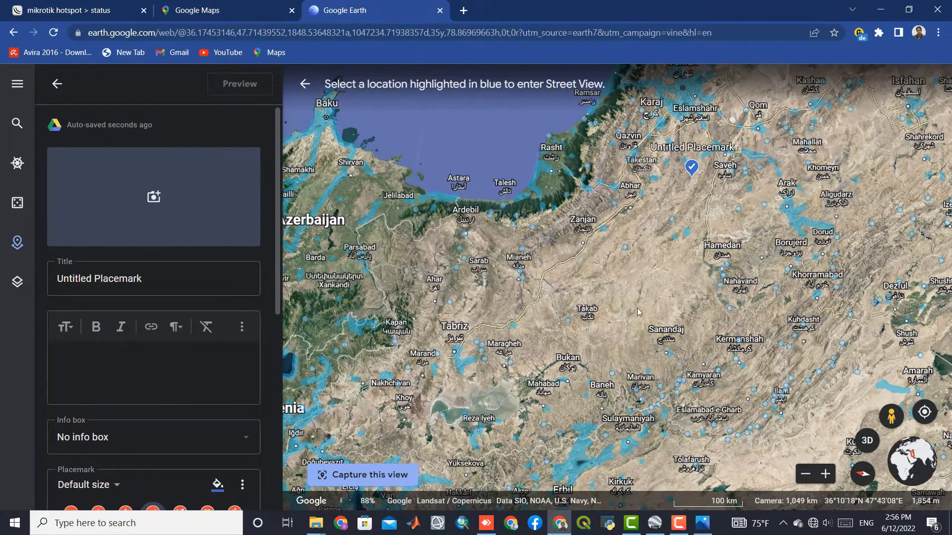
{"action": "scroll", "coordinate": [614, 307], "scroll_direction": "down", "scroll_amount": 5}
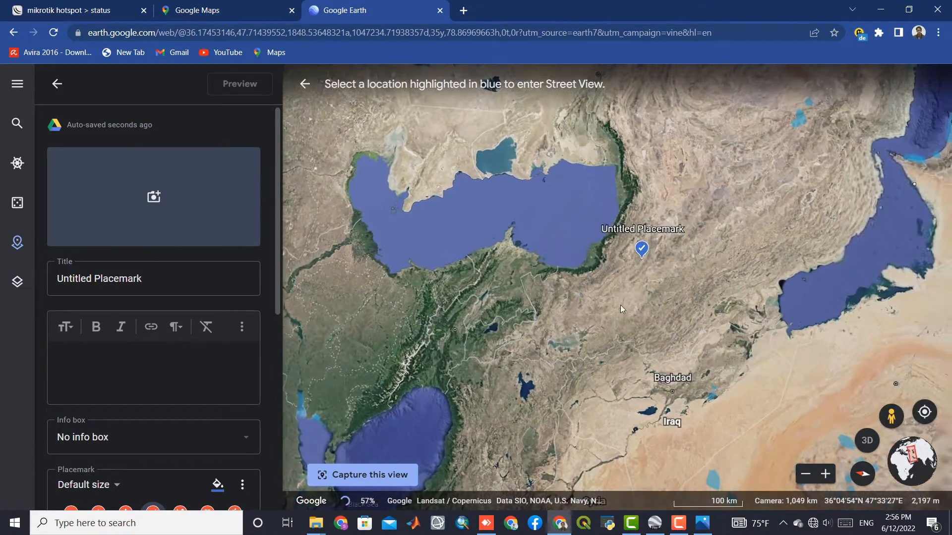
{"action": "scroll", "coordinate": [615, 249], "scroll_direction": "up", "scroll_amount": 3}
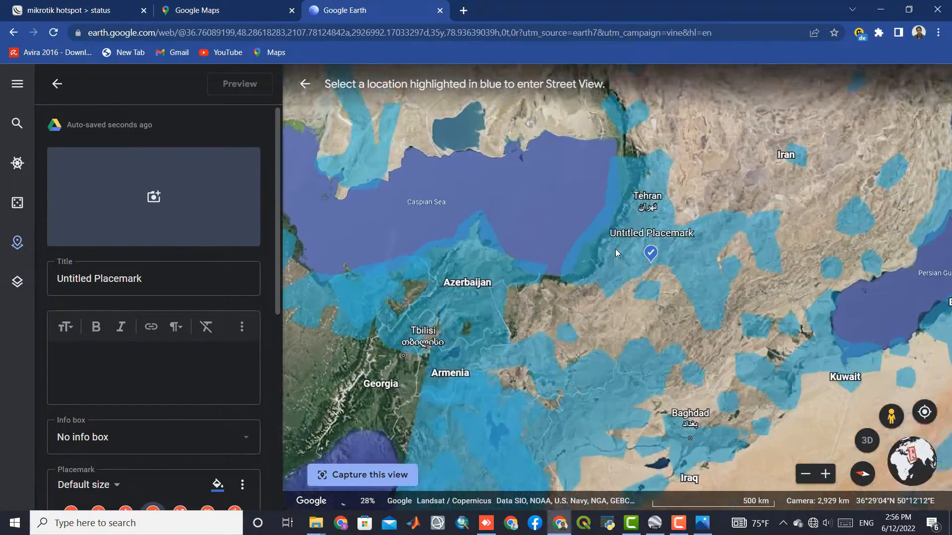
{"action": "scroll", "coordinate": [615, 249], "scroll_direction": "up", "scroll_amount": 3}
{"action": "left_click_drag", "start_coordinate": [523, 381], "coordinate": [437, 263]}
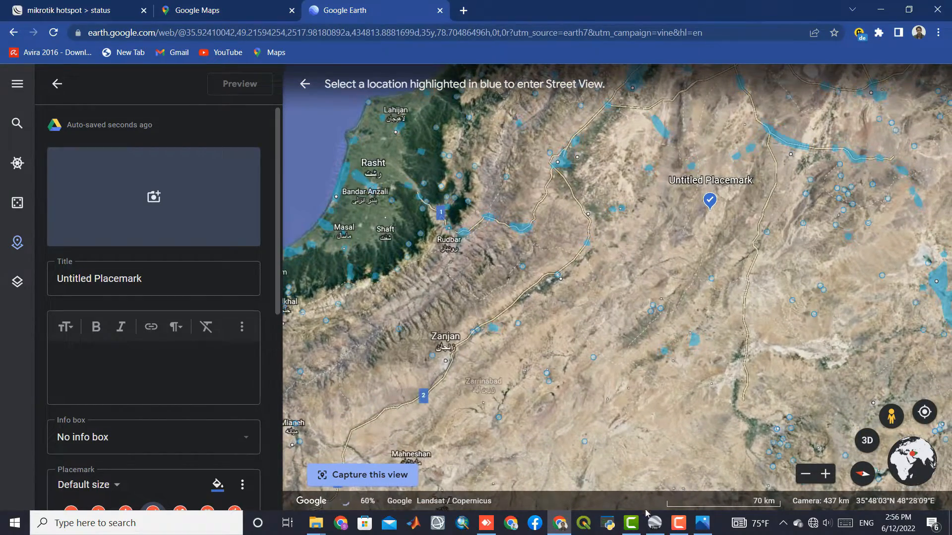
Switch back to Google Earth Pro and set the units of measurement to Meters, Kilometers in the options
{"action": "left_click", "coordinate": [649, 524]}
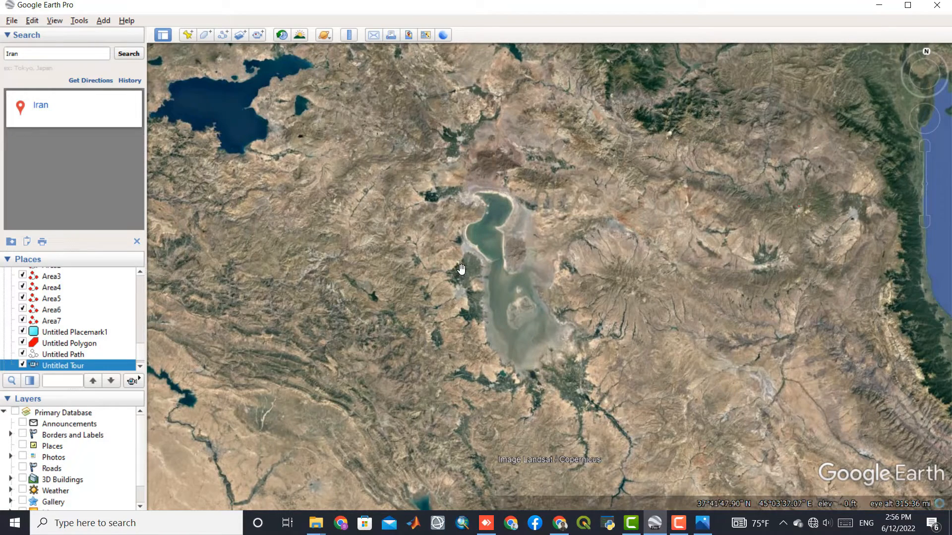
{"action": "left_click", "coordinate": [81, 21]}
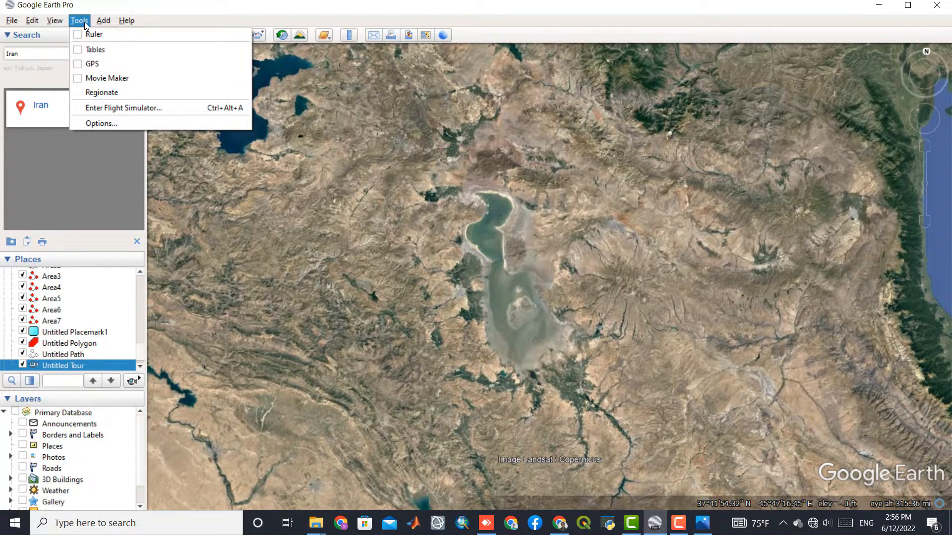
{"action": "left_click", "coordinate": [116, 123]}
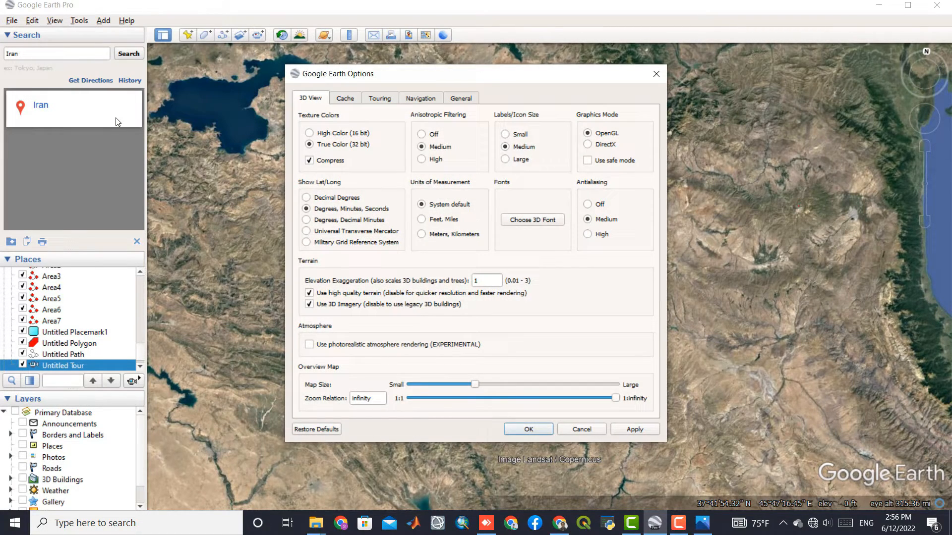
{"action": "left_click_drag", "start_coordinate": [446, 85], "coordinate": [407, 62]}
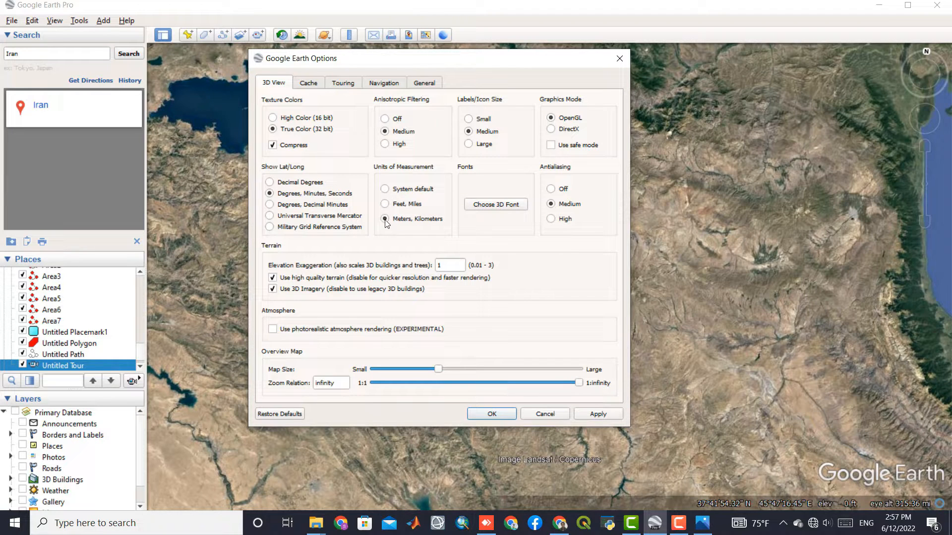
Browse the available fonts for the 3D view labels and set the font size to 14
{"action": "left_click", "coordinate": [524, 207]}
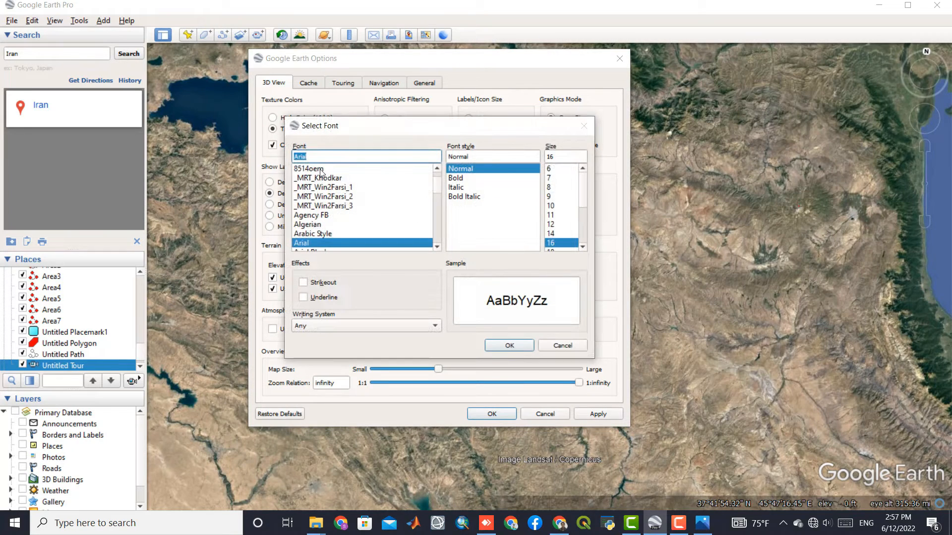
{"action": "scroll", "coordinate": [321, 173], "scroll_direction": "down", "scroll_amount": 5}
{"action": "scroll", "coordinate": [332, 196], "scroll_direction": "down", "scroll_amount": 2}
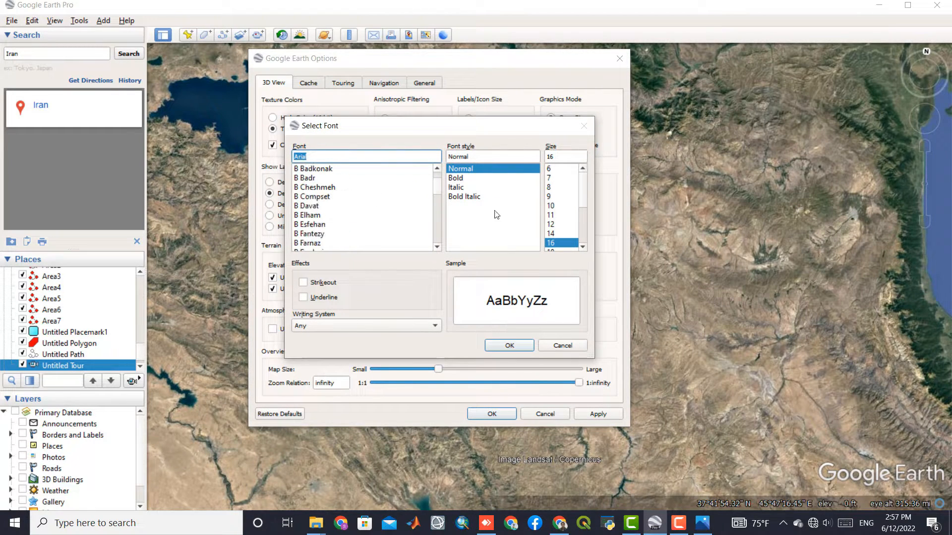
{"action": "left_click", "coordinate": [556, 233]}
{"action": "left_click", "coordinate": [505, 349]}
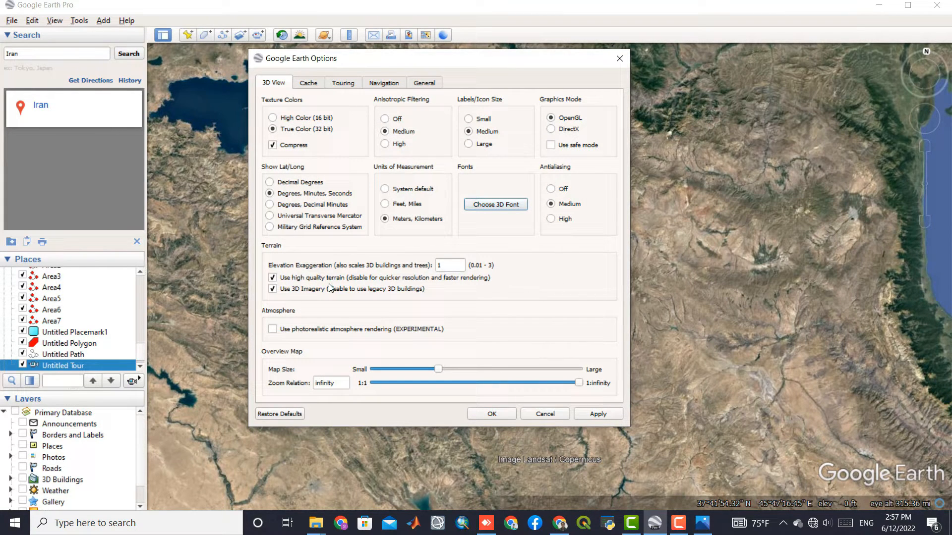
Set the terrain elevation exaggeration to 3, apply it, and close the options
{"action": "left_click_drag", "start_coordinate": [419, 67], "coordinate": [296, 49]}
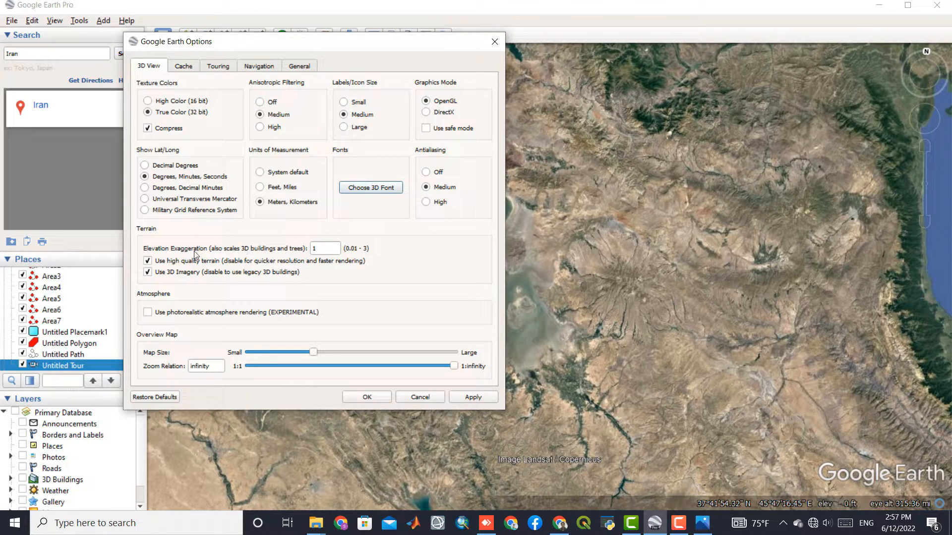
{"action": "left_click", "coordinate": [323, 250]}
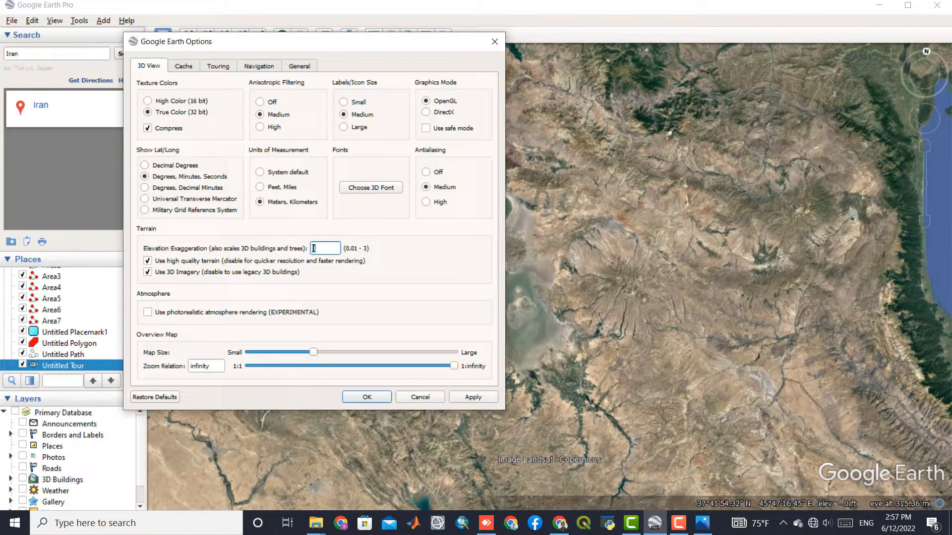
{"action": "left_click", "coordinate": [474, 397]}
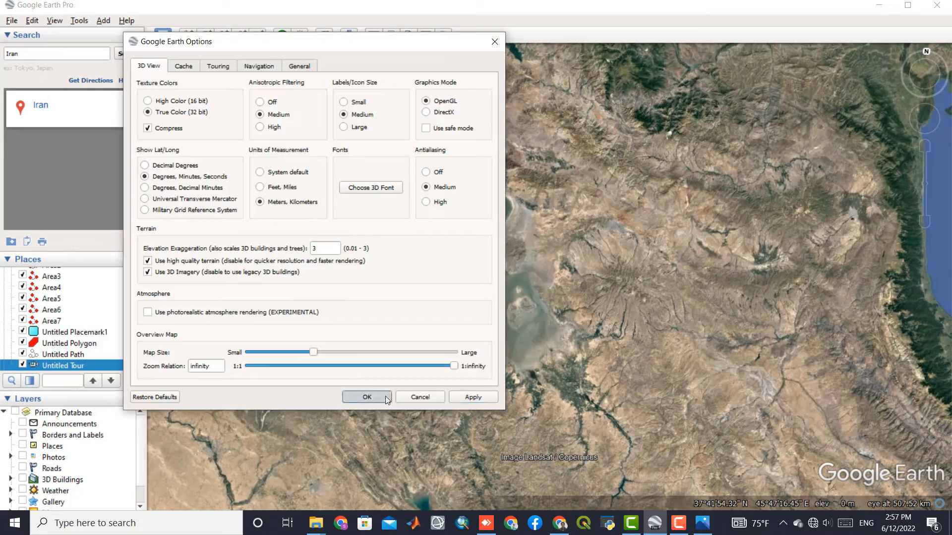
{"action": "left_click", "coordinate": [390, 398]}
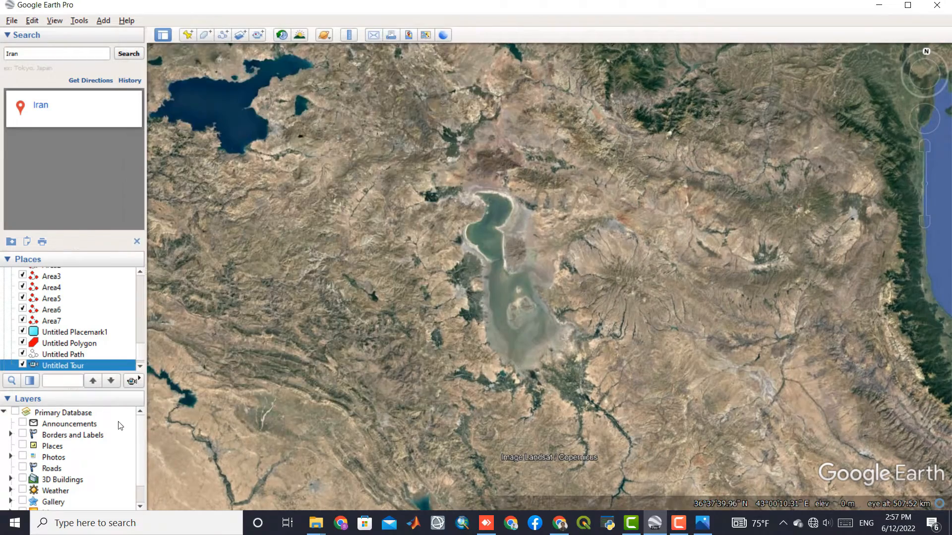
Turn on the Terrain layer and view the high mountain west of the Caspian Sea from tilted, rotated perspectives
{"action": "scroll", "coordinate": [64, 440], "scroll_direction": "down", "scroll_amount": 1}
{"action": "left_click", "coordinate": [23, 501]}
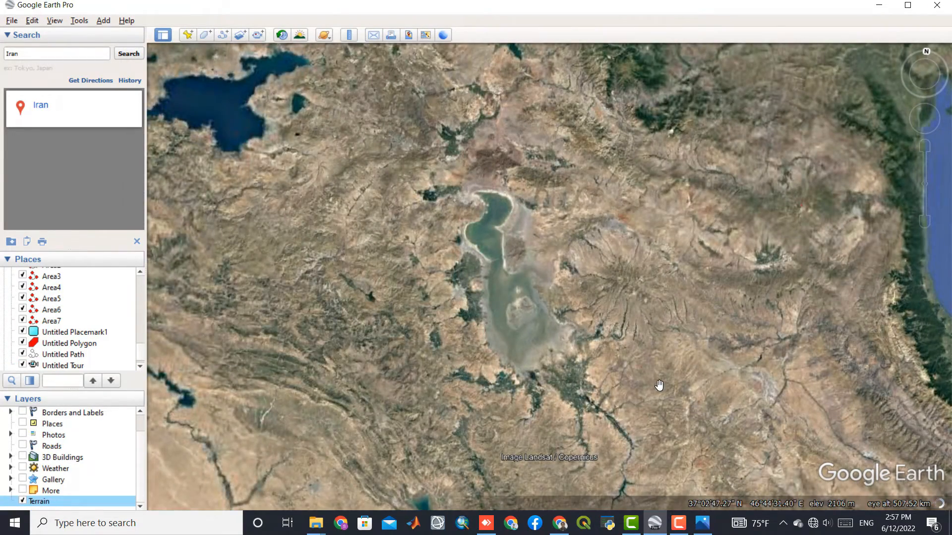
{"action": "left_click_drag", "start_coordinate": [659, 384], "coordinate": [478, 234]}
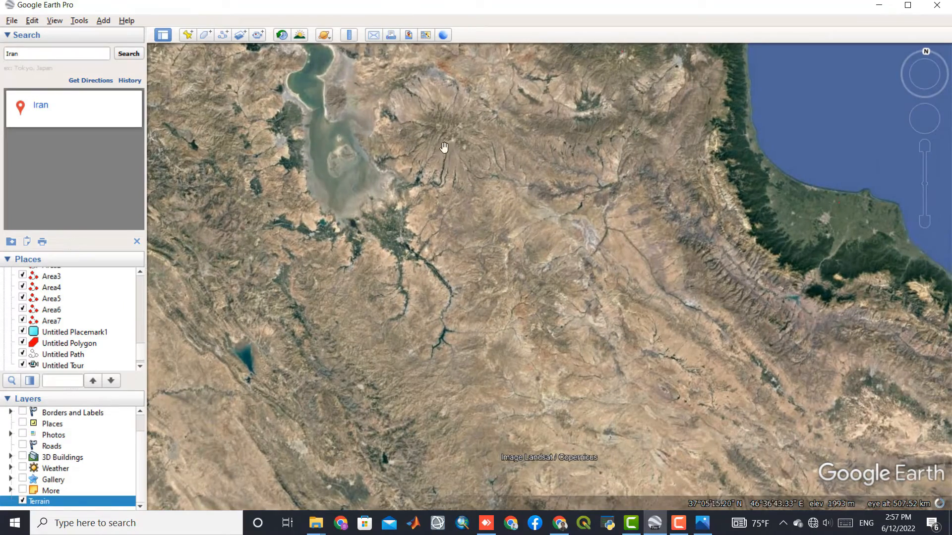
{"action": "left_click_drag", "start_coordinate": [635, 191], "coordinate": [552, 354]}
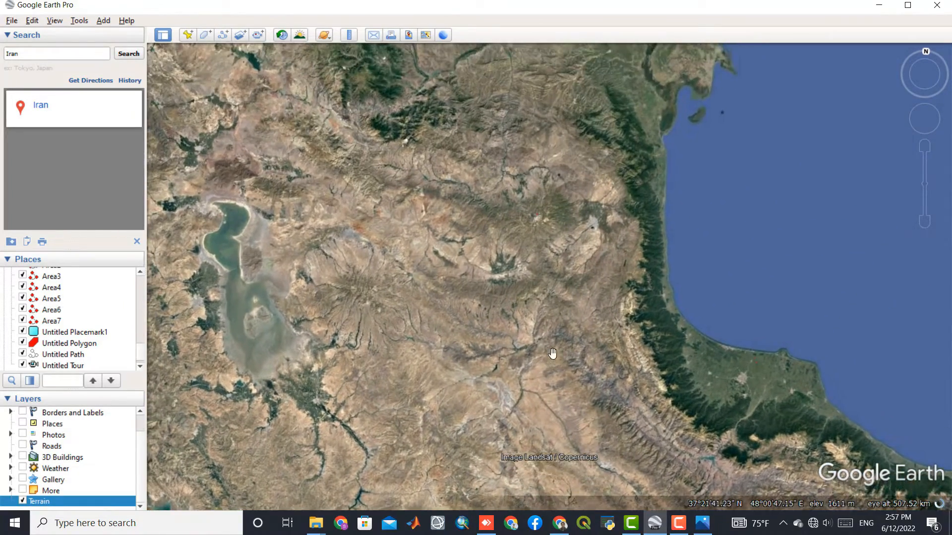
{"action": "scroll", "coordinate": [548, 213], "scroll_direction": "up", "scroll_amount": 3}
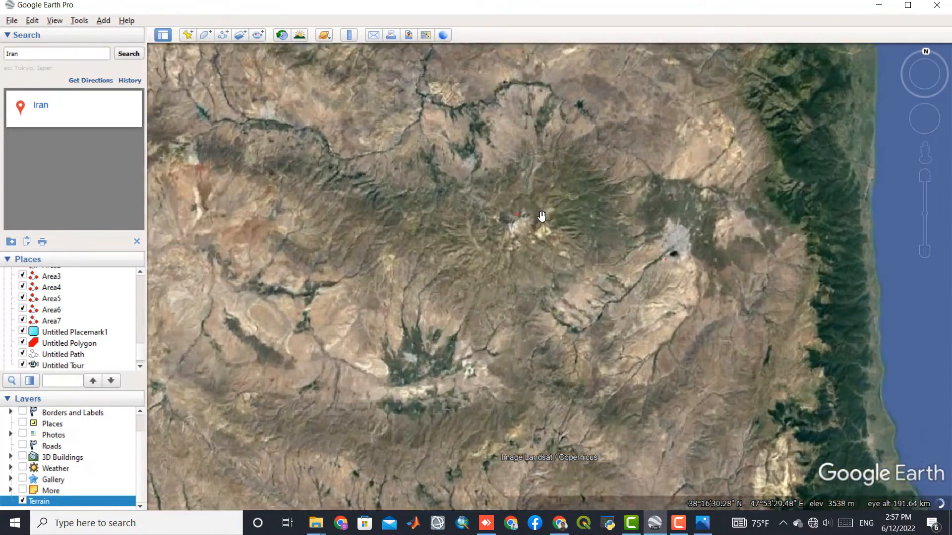
{"action": "scroll", "coordinate": [531, 214], "scroll_direction": "up", "scroll_amount": 3}
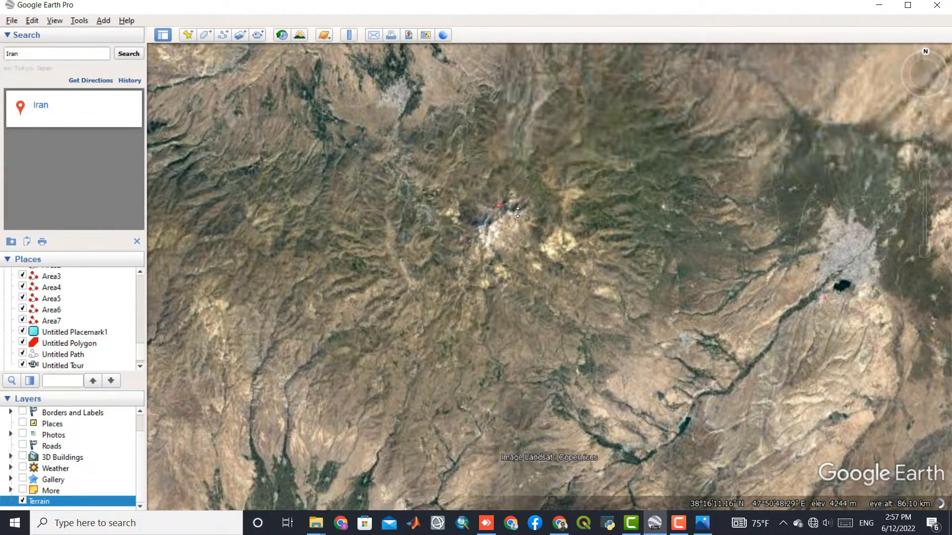
{"action": "middle_click_drag", "start_coordinate": [518, 212], "coordinate": [789, 490]}
{"action": "left_click_drag", "start_coordinate": [533, 409], "coordinate": [661, 362]}
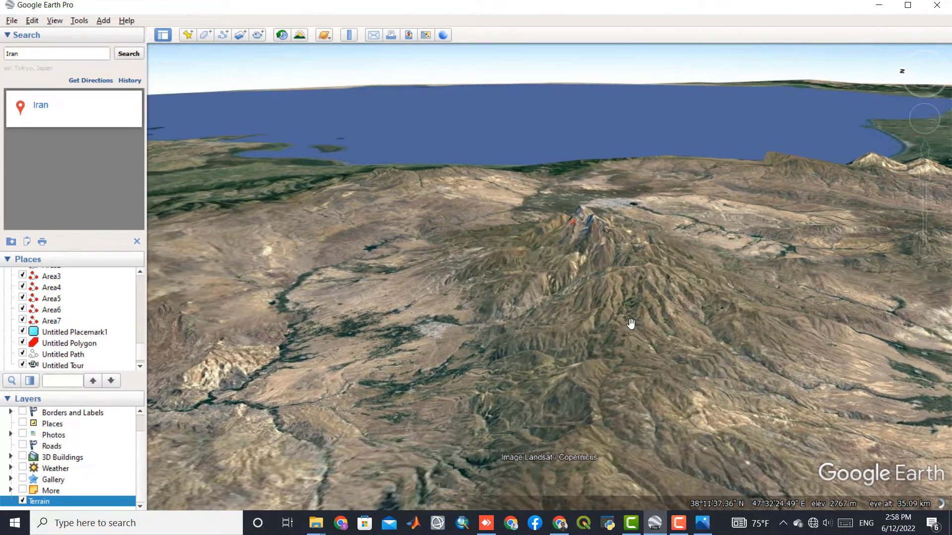
{"action": "middle_click_drag", "start_coordinate": [630, 323], "coordinate": [740, 352]}
{"action": "left_click_drag", "start_coordinate": [509, 325], "coordinate": [721, 317]}
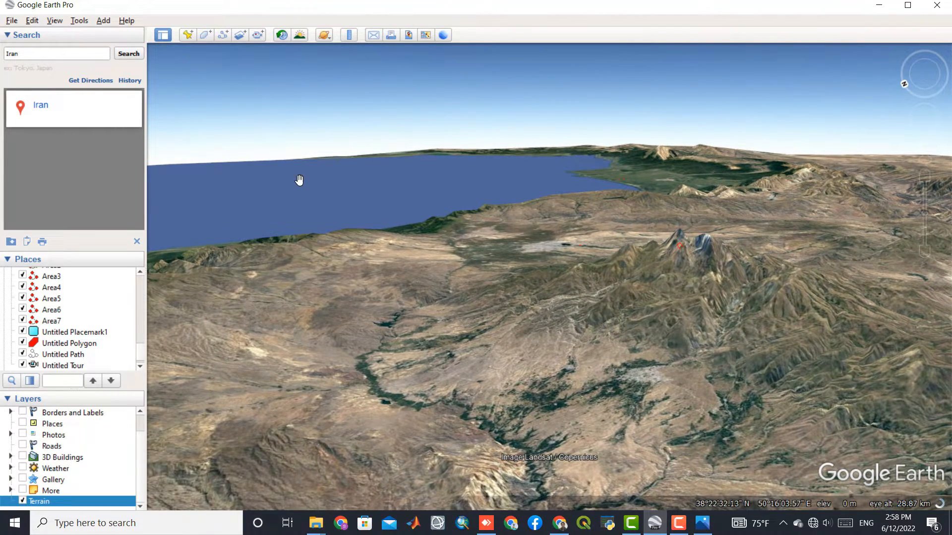
Open the program options and set the terrain elevation exaggeration to 1, applying it to the mountain view
{"action": "left_click", "coordinate": [79, 21]}
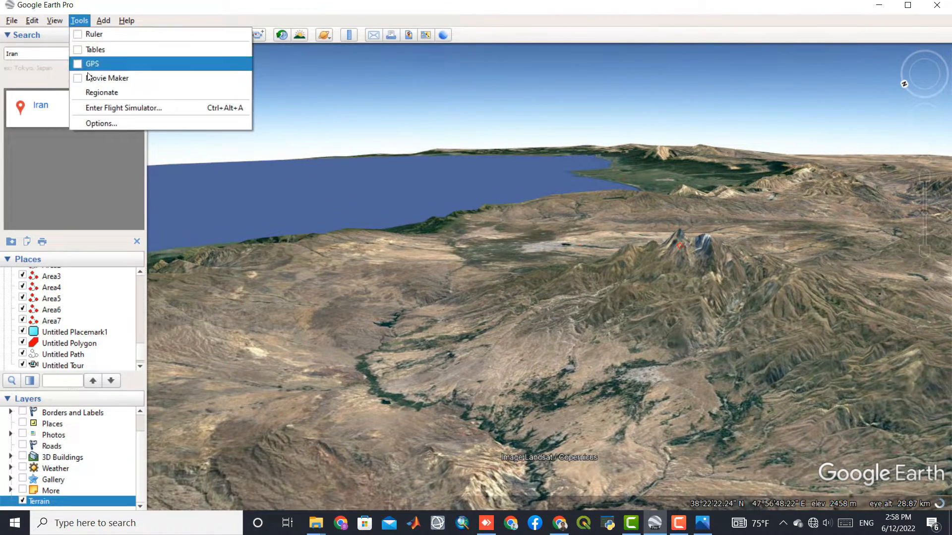
{"action": "left_click", "coordinate": [91, 123]}
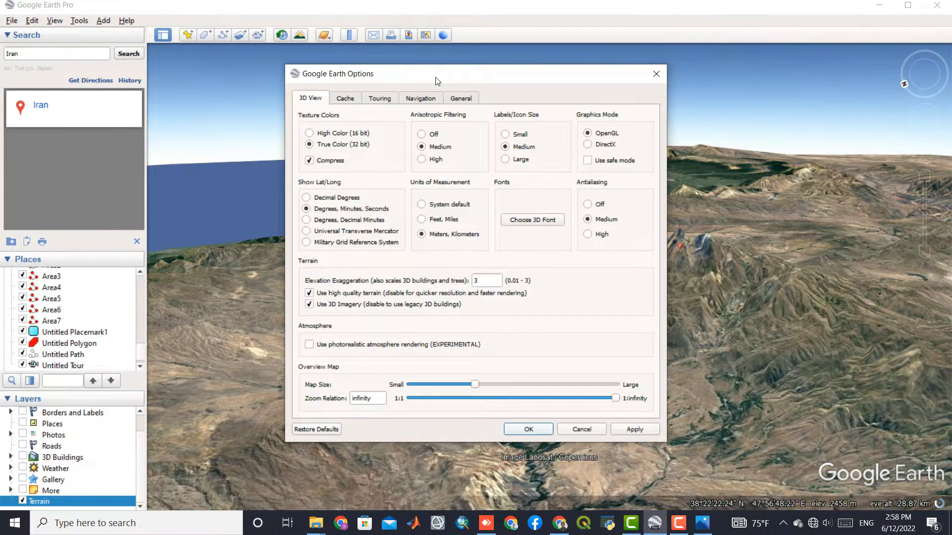
{"action": "left_click_drag", "start_coordinate": [437, 81], "coordinate": [262, 28]}
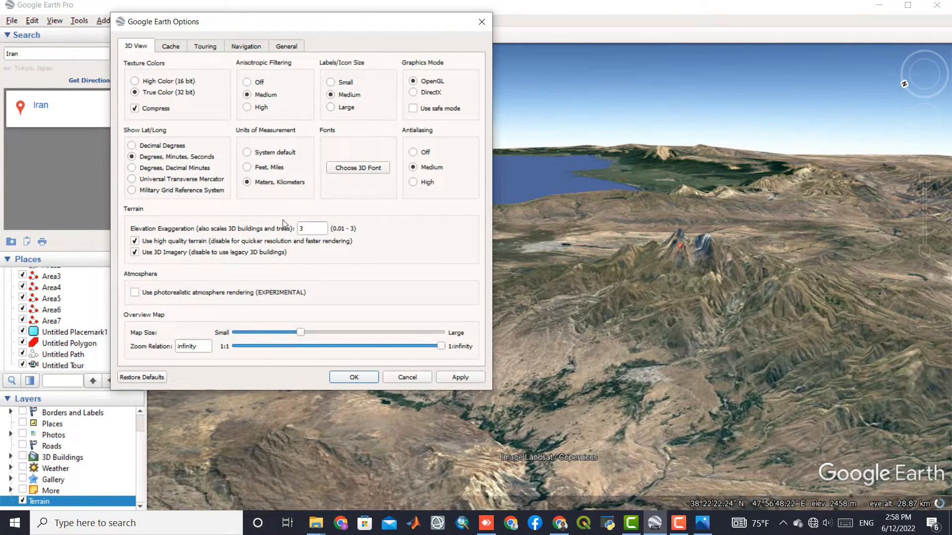
{"action": "double_click", "coordinate": [309, 229]}
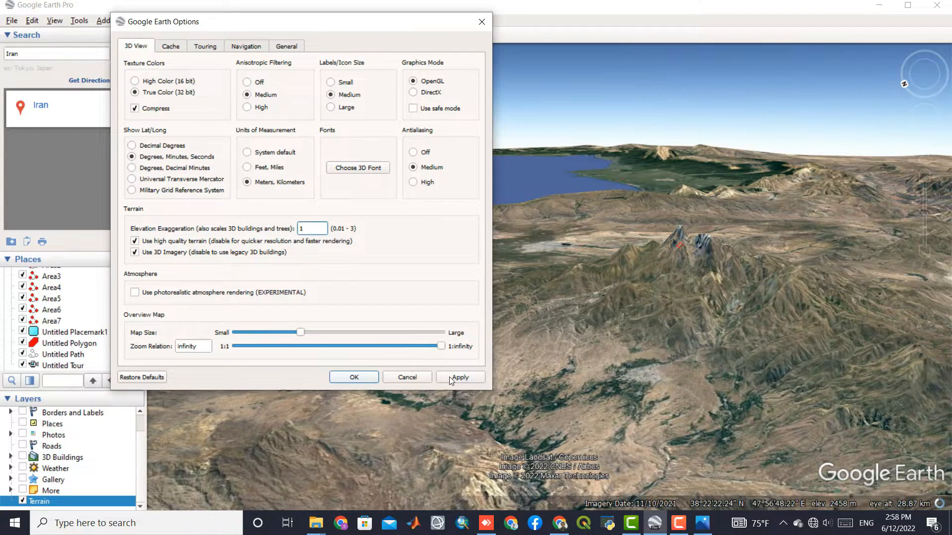
{"action": "left_click", "coordinate": [452, 378]}
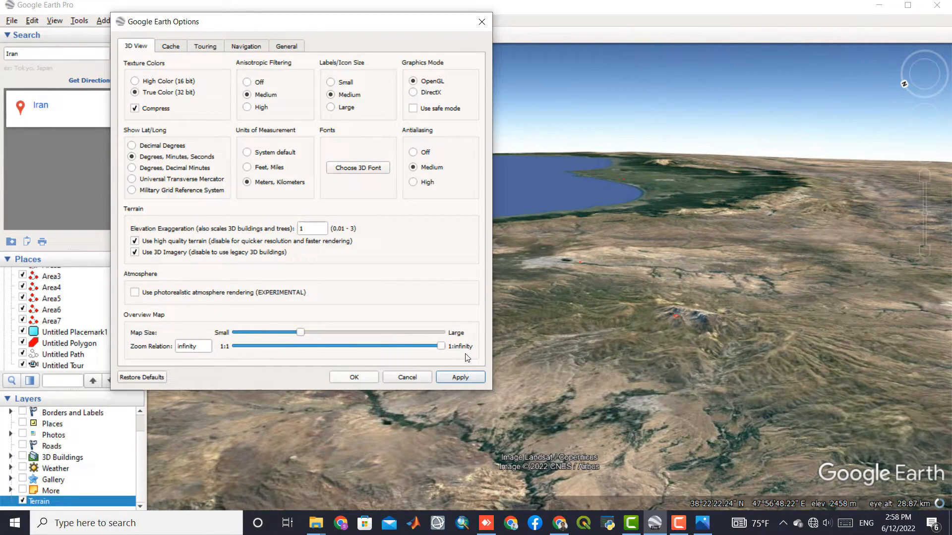
Apply an elevation exaggeration of 3 for comparison, and restore it to 1
{"action": "double_click", "coordinate": [315, 228]}
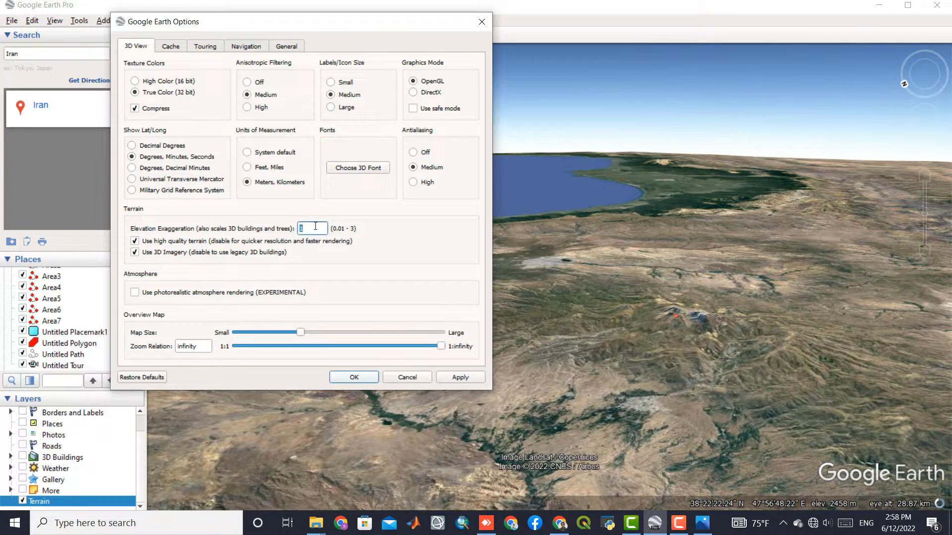
{"action": "left_click", "coordinate": [450, 378]}
{"action": "left_click", "coordinate": [369, 228]}
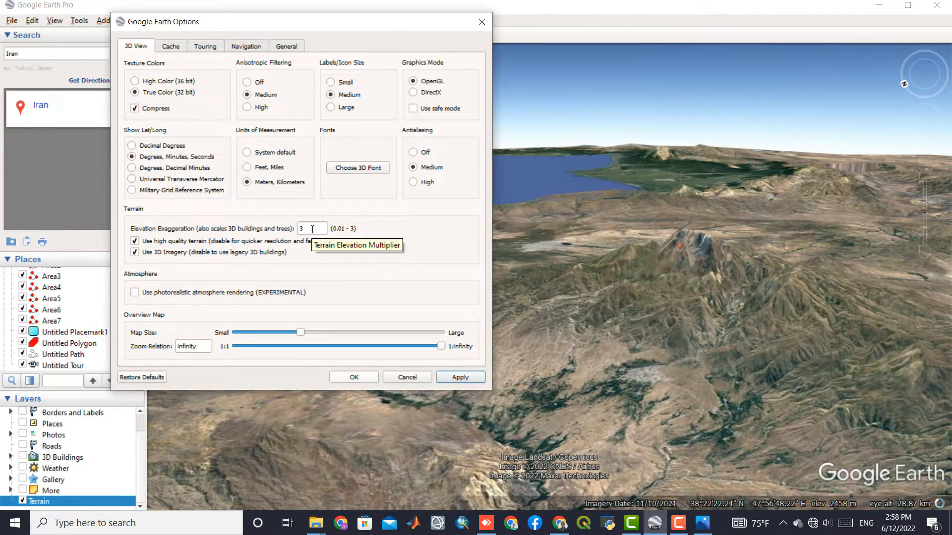
{"action": "left_click", "coordinate": [312, 229]}
{"action": "type", "text": "1"}
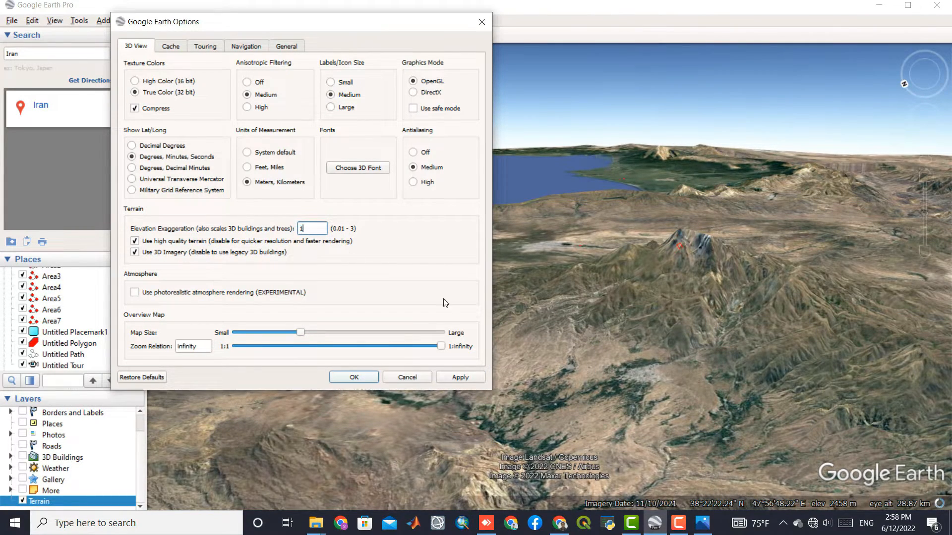
{"action": "left_click", "coordinate": [460, 378]}
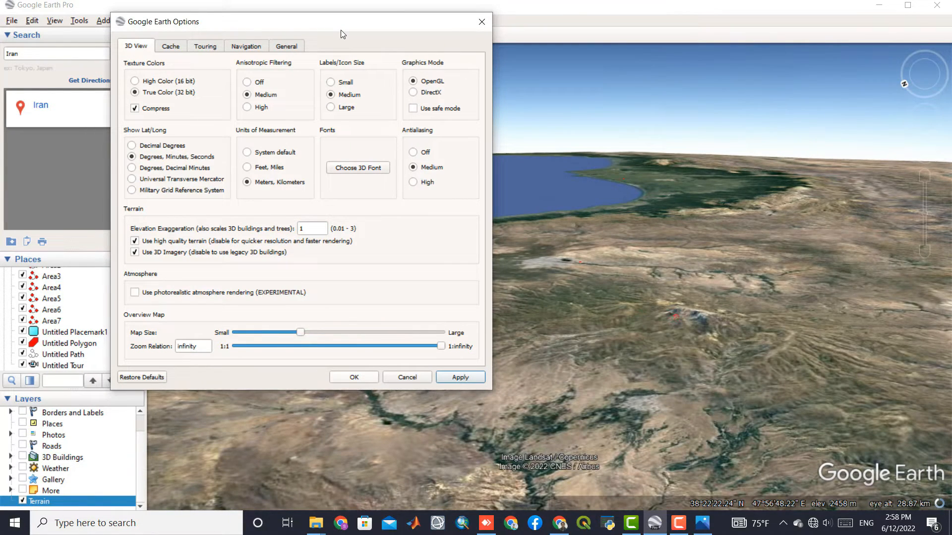
Review the overview map, cache, touring, navigation and general settings, including the available languages, and close the options
{"action": "left_click_drag", "start_coordinate": [340, 30], "coordinate": [381, 29]}
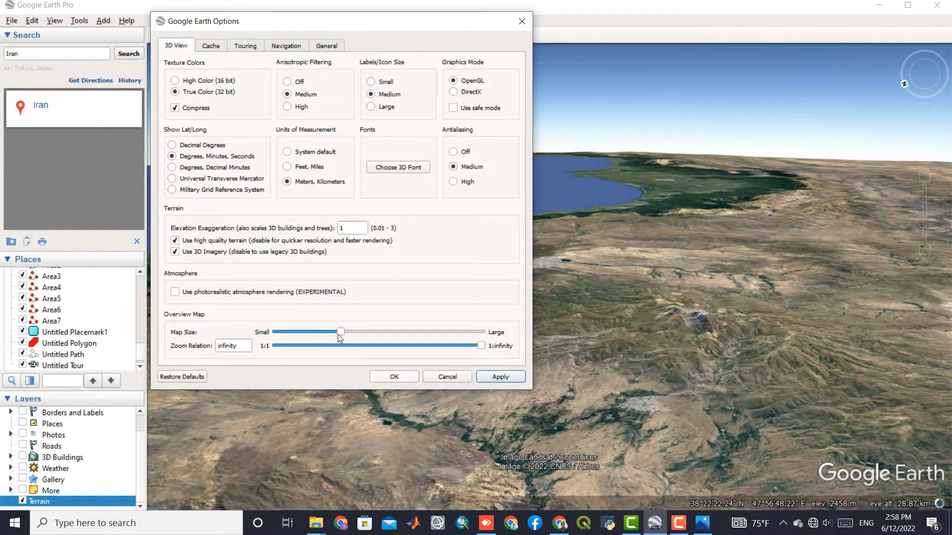
{"action": "mouse_move", "coordinate": [338, 334]}
{"action": "left_mouse_down"}
{"action": "mouse_move", "coordinate": [366, 334]}
{"action": "mouse_move", "coordinate": [340, 336]}
{"action": "left_mouse_up"}
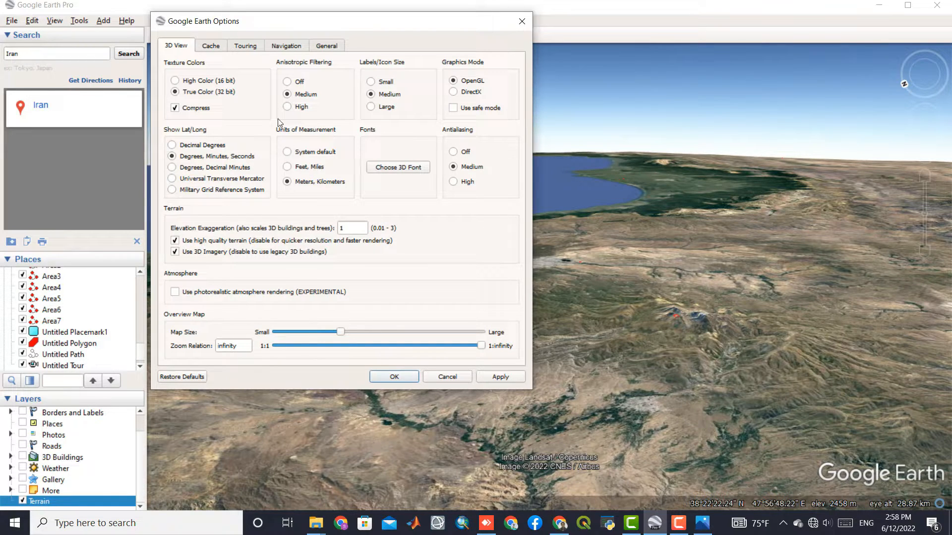
{"action": "left_click", "coordinate": [214, 47]}
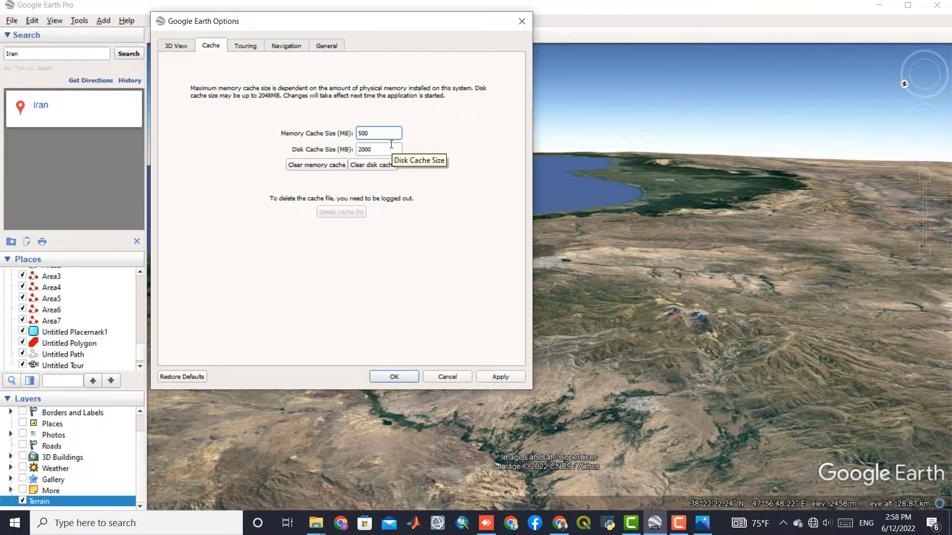
{"action": "left_click", "coordinate": [251, 52]}
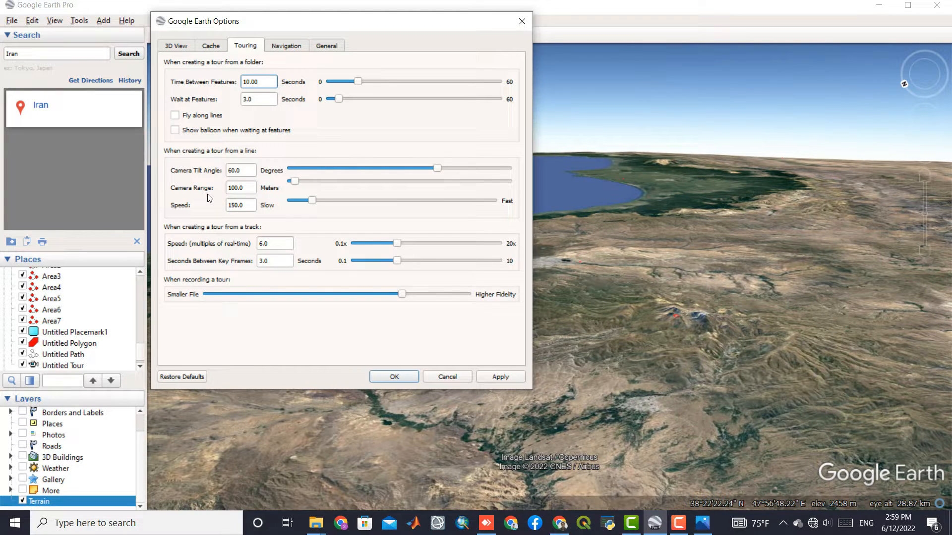
{"action": "left_click", "coordinate": [286, 45]}
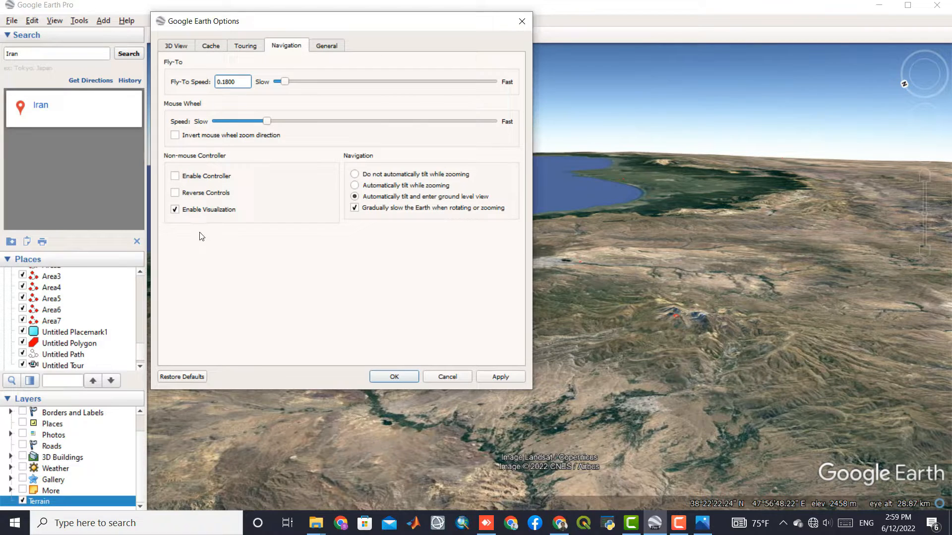
{"action": "left_click", "coordinate": [323, 47]}
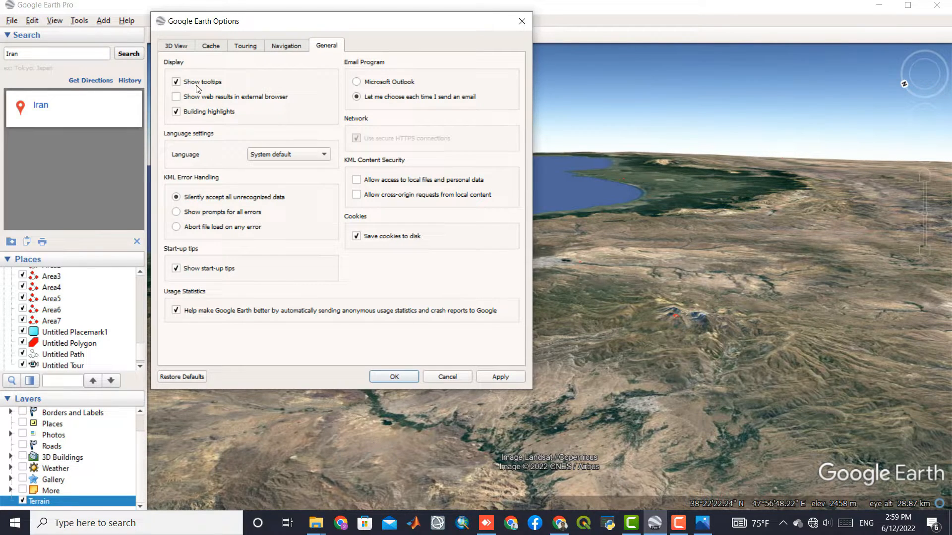
{"action": "left_click", "coordinate": [273, 155]}
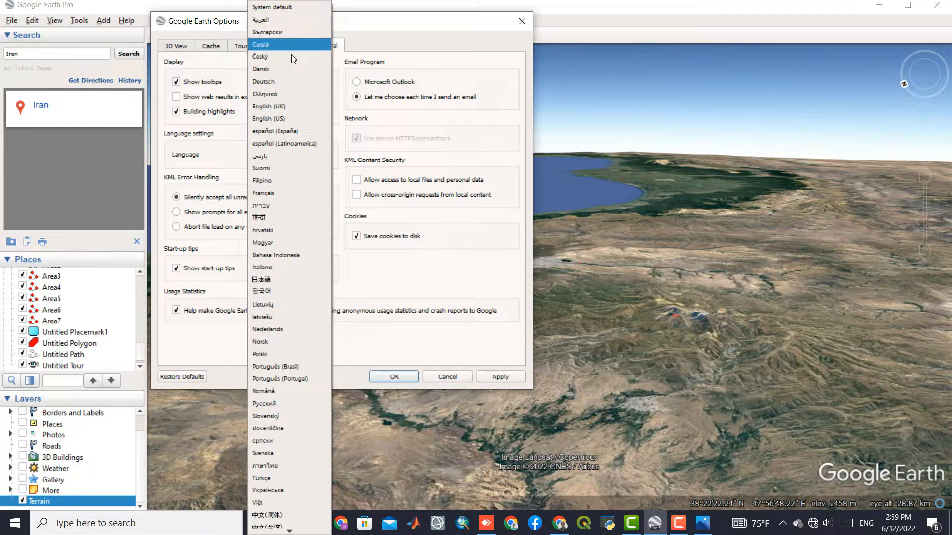
{"action": "left_click", "coordinate": [221, 143]}
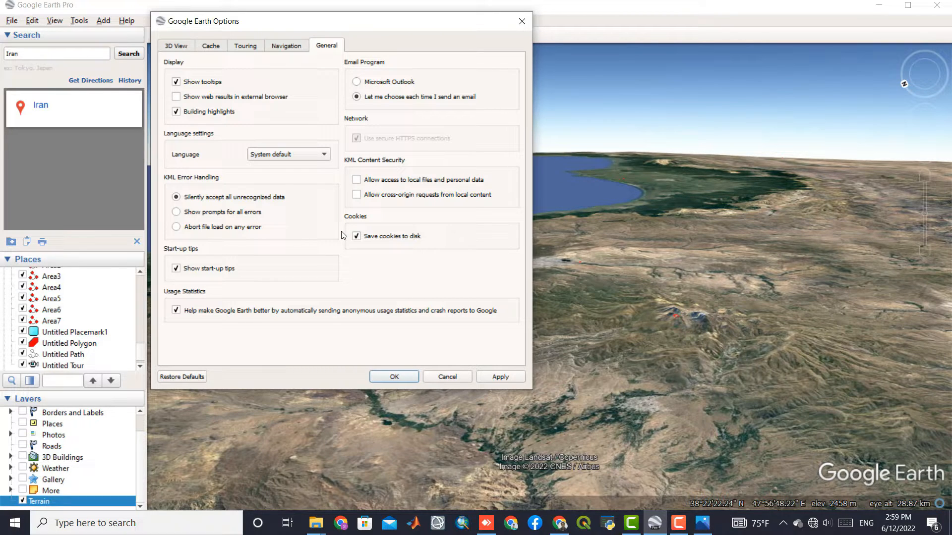
{"action": "left_click", "coordinate": [392, 376]}
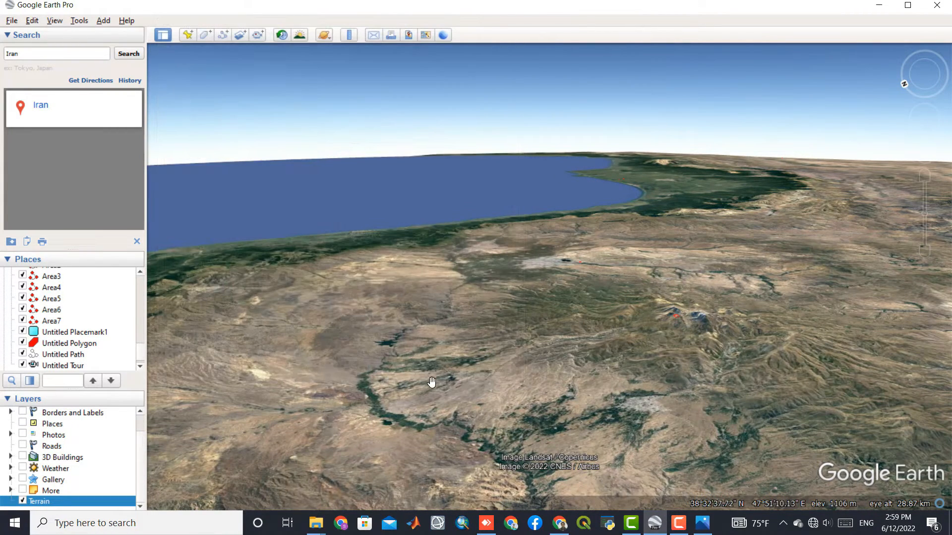
Reset the view to north-up and look straight down from high altitude at the Caspian Sea and Iran
{"action": "scroll", "coordinate": [421, 314], "scroll_direction": "down", "scroll_amount": 2}
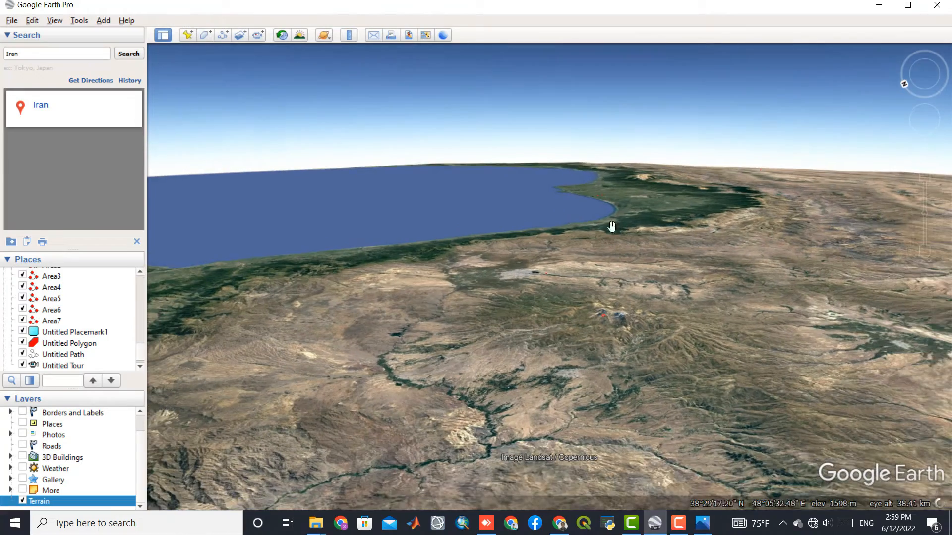
{"action": "left_click", "coordinate": [904, 84]}
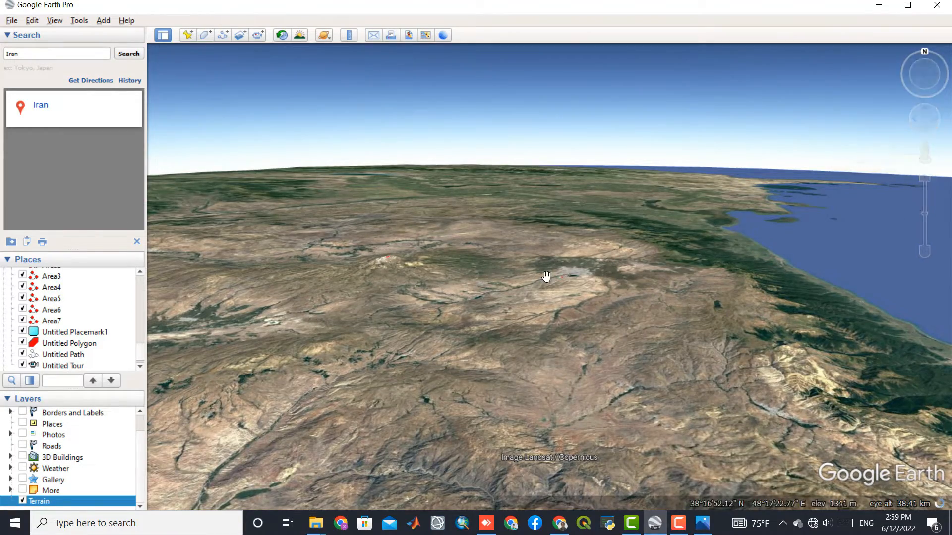
{"action": "scroll", "coordinate": [549, 276], "scroll_direction": "down", "scroll_amount": 3}
{"action": "left_click_drag", "start_coordinate": [370, 287], "coordinate": [480, 274]}
{"action": "middle_click_drag", "start_coordinate": [481, 274], "coordinate": [509, 65]}
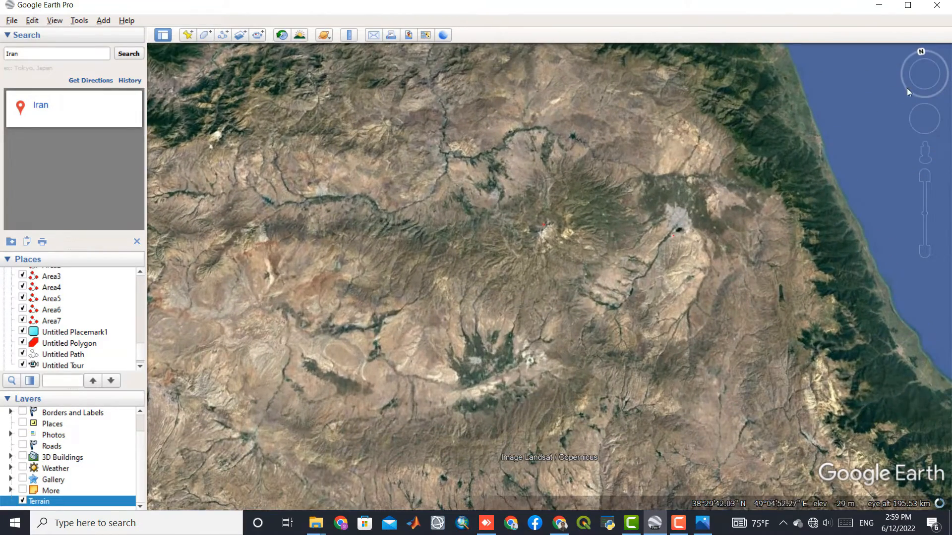
{"action": "left_click", "coordinate": [924, 87]}
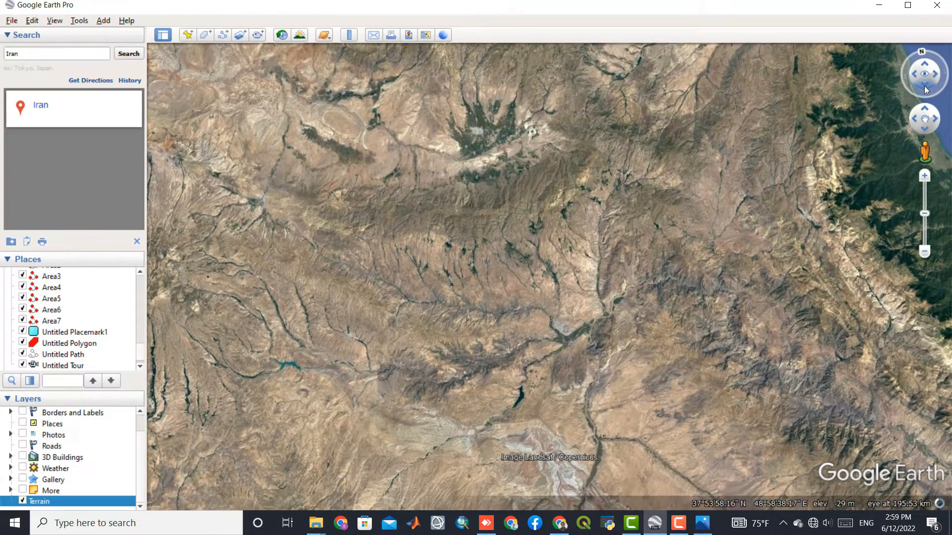
{"action": "left_click", "coordinate": [922, 51]}
{"action": "scroll", "coordinate": [359, 352], "scroll_direction": "down", "scroll_amount": 5}
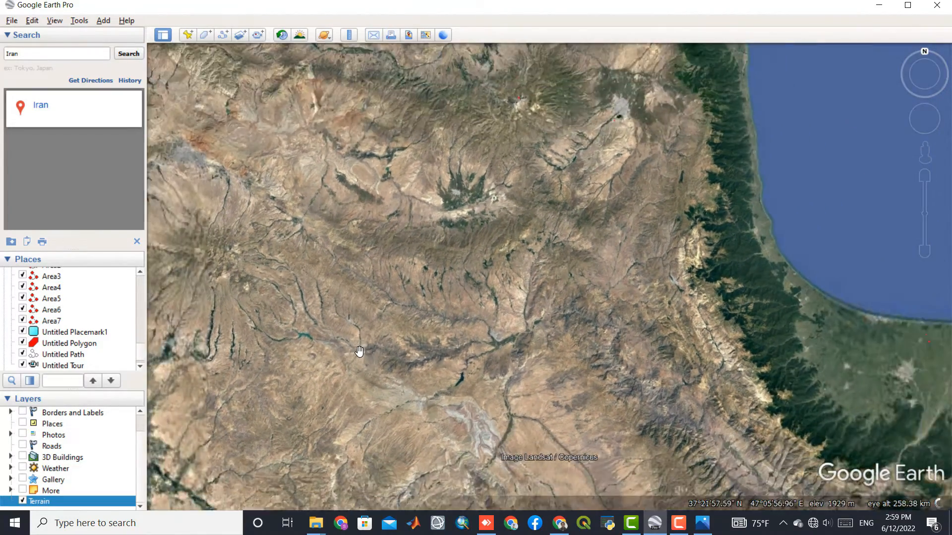
{"action": "scroll", "coordinate": [359, 352], "scroll_direction": "down", "scroll_amount": 5}
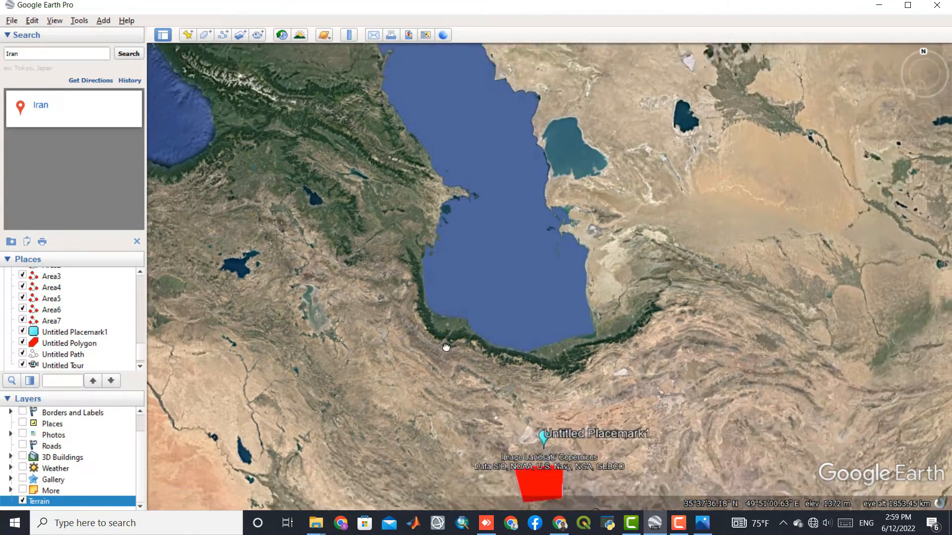
{"action": "left_click_drag", "start_coordinate": [446, 347], "coordinate": [436, 318]}
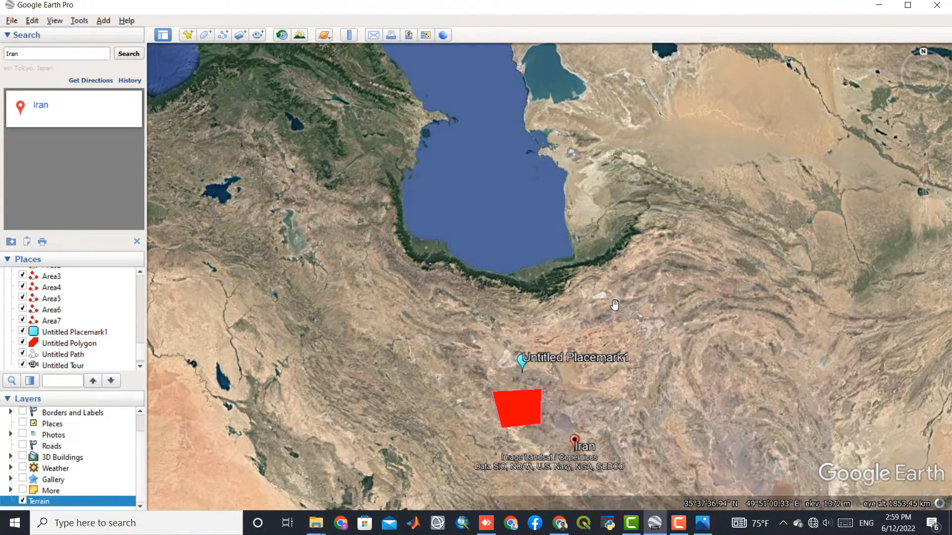
{"action": "left_click", "coordinate": [680, 524]}
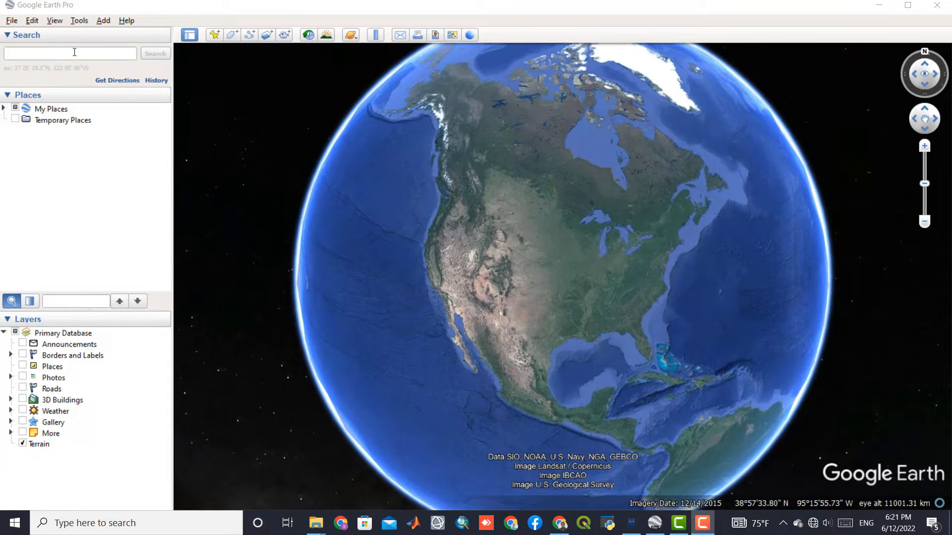
Search for Tehran and center a close view on the large oval square south of its marker
{"action": "left_click", "coordinate": [74, 52]}
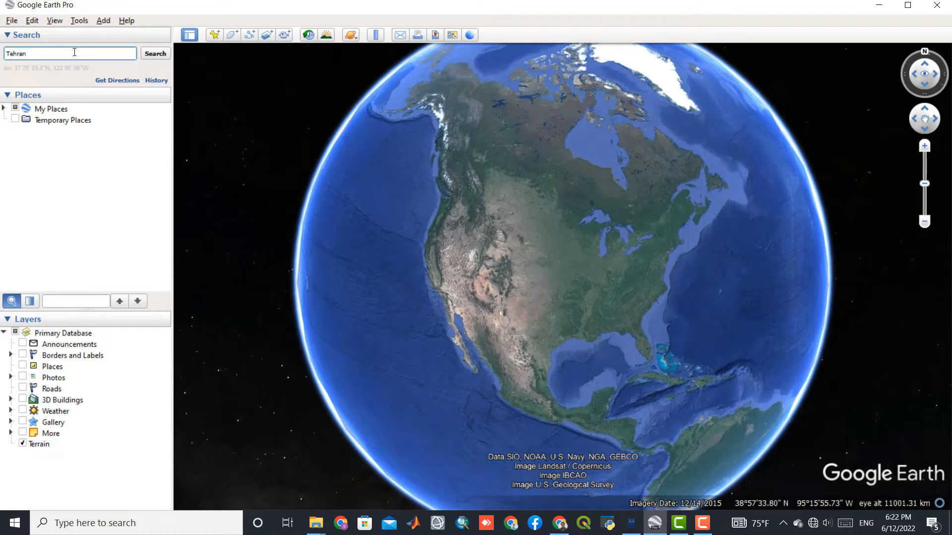
{"action": "left_click", "coordinate": [149, 56]}
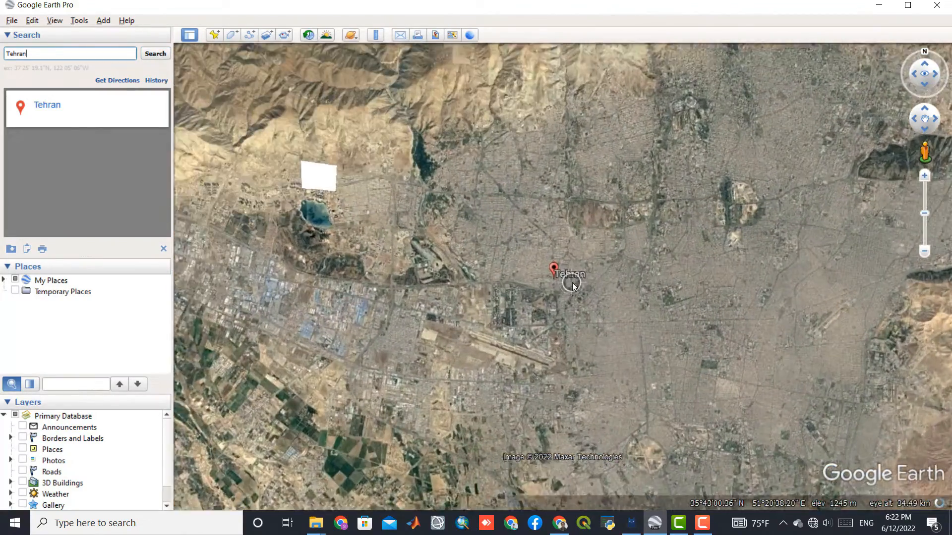
{"action": "scroll", "coordinate": [541, 333], "scroll_direction": "up", "scroll_amount": 5}
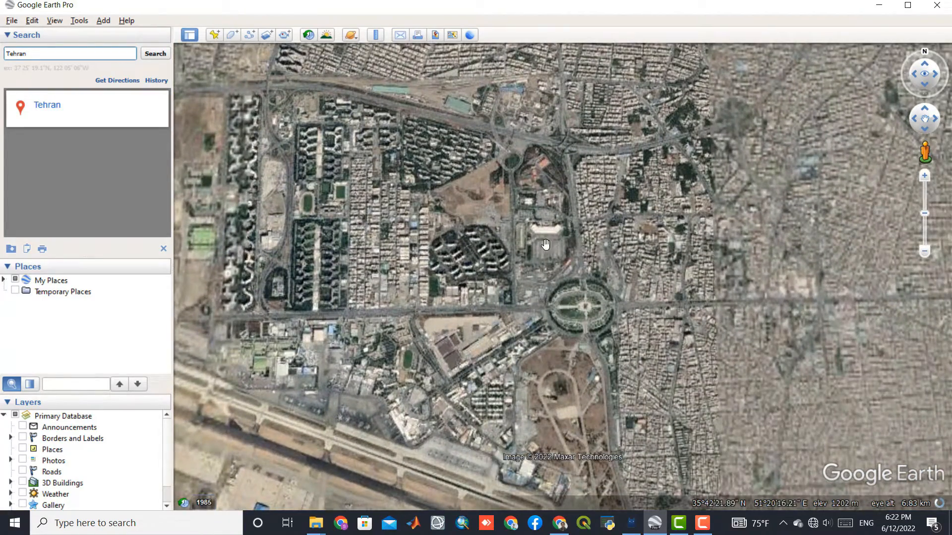
{"action": "scroll", "coordinate": [595, 279], "scroll_direction": "up", "scroll_amount": 3}
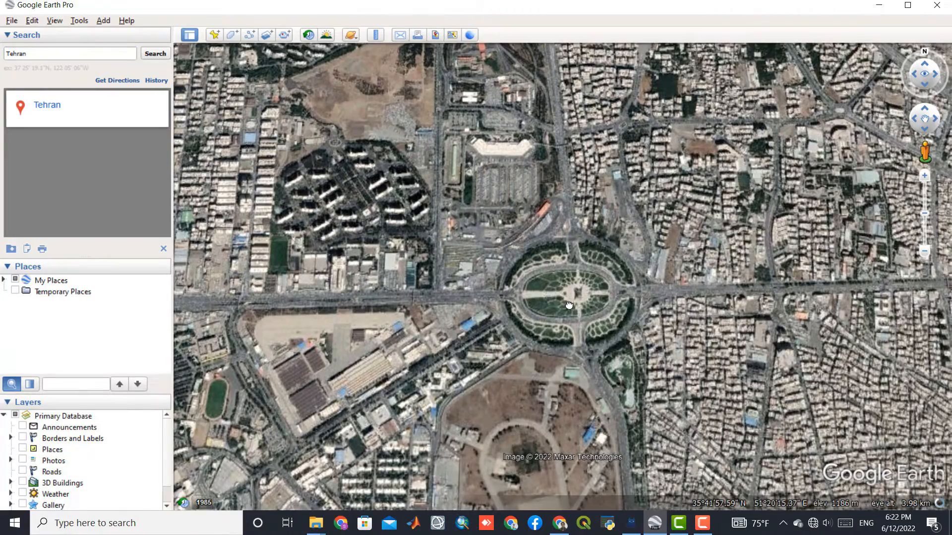
{"action": "left_click_drag", "start_coordinate": [568, 304], "coordinate": [531, 292]}
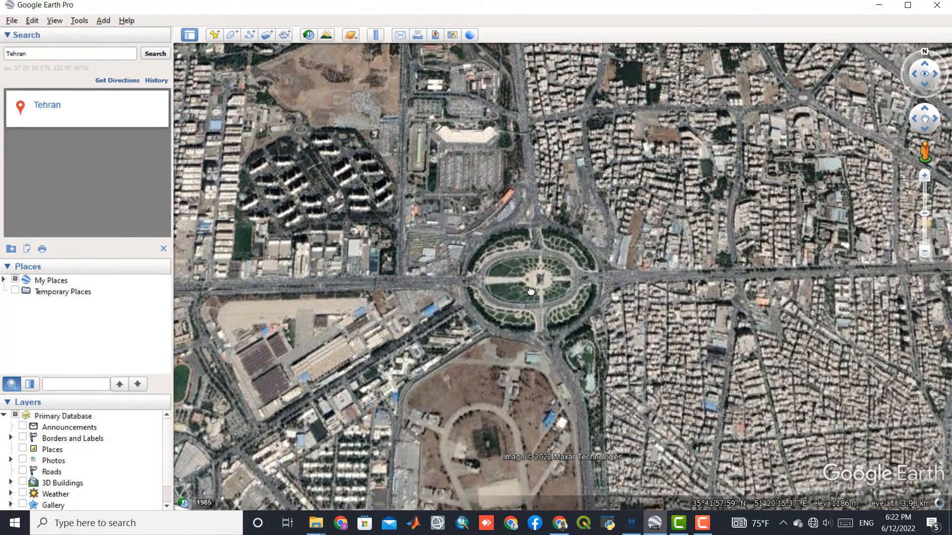
{"action": "scroll", "coordinate": [531, 291], "scroll_direction": "down", "scroll_amount": 1}
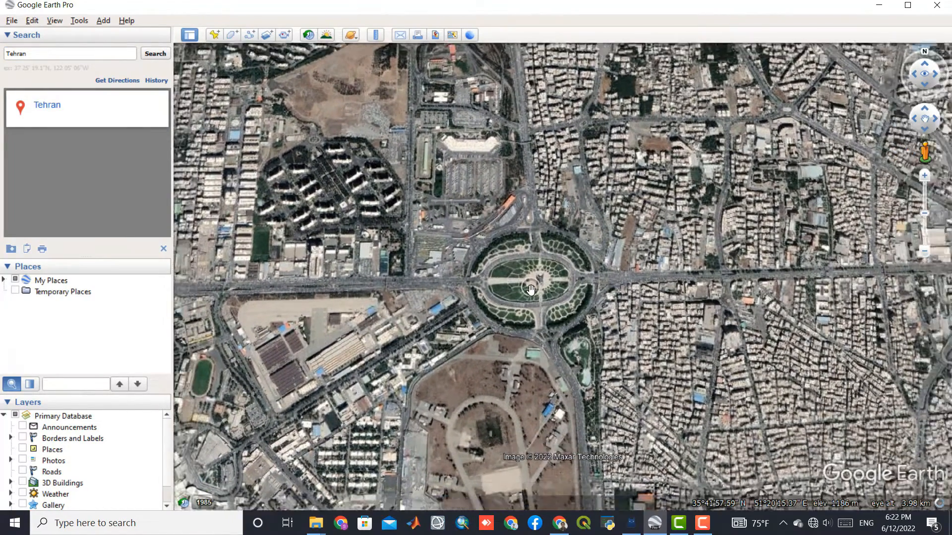
{"action": "scroll", "coordinate": [530, 290], "scroll_direction": "down", "scroll_amount": 1}
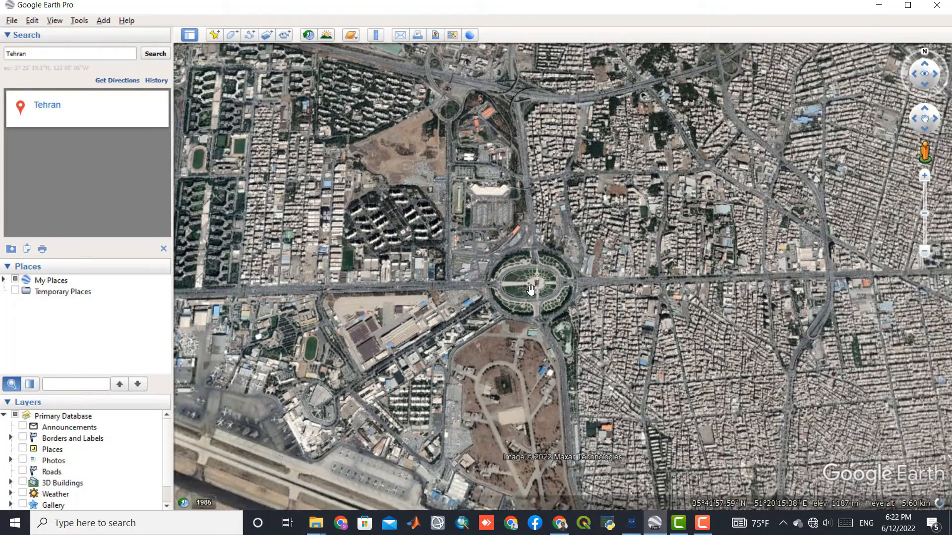
Tilt the view over the oval square in Tehran and turn on the 3D Buildings layer
{"action": "middle_click_drag", "start_coordinate": [531, 290], "coordinate": [535, 411]}
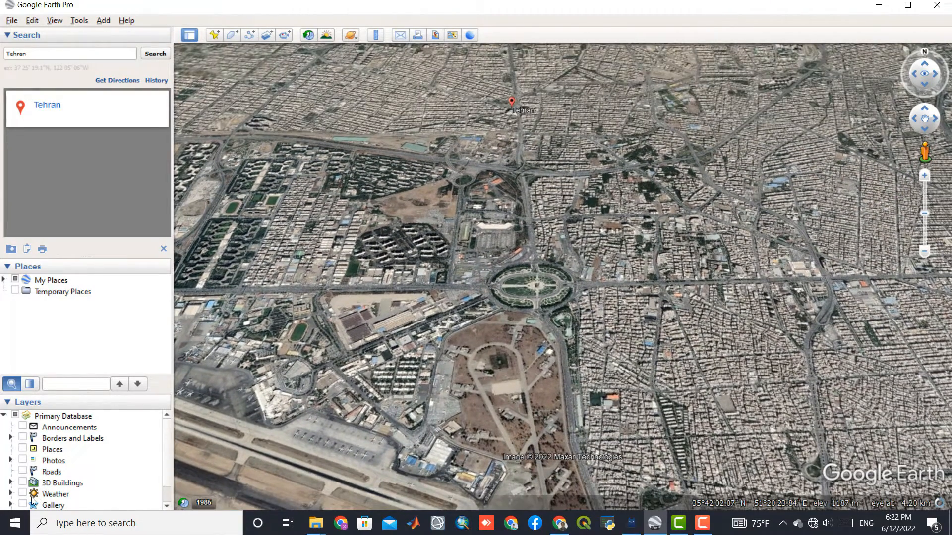
{"action": "left_click", "coordinate": [23, 483]}
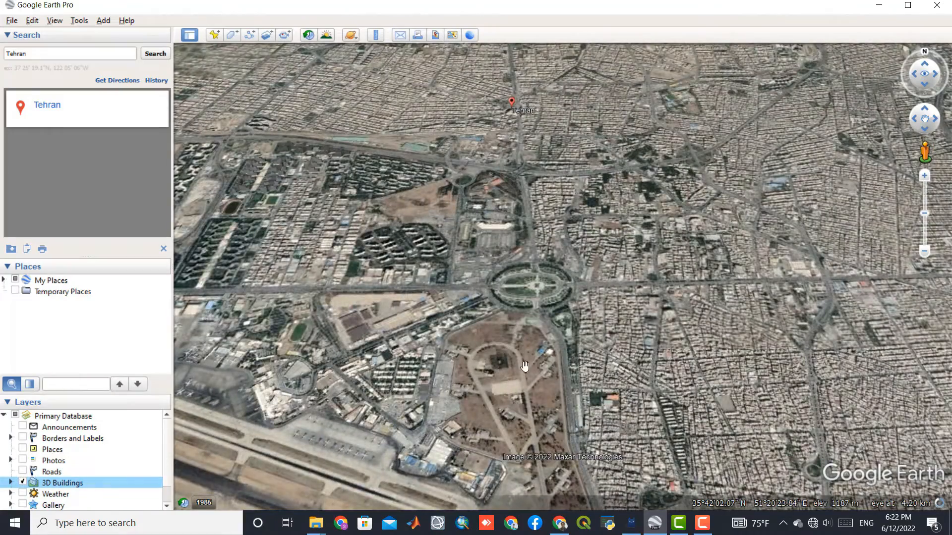
Examine the tower in the middle of the oval square at a low, east-facing angle, and enlarge the layers list
{"action": "scroll", "coordinate": [521, 292], "scroll_direction": "up", "scroll_amount": 3}
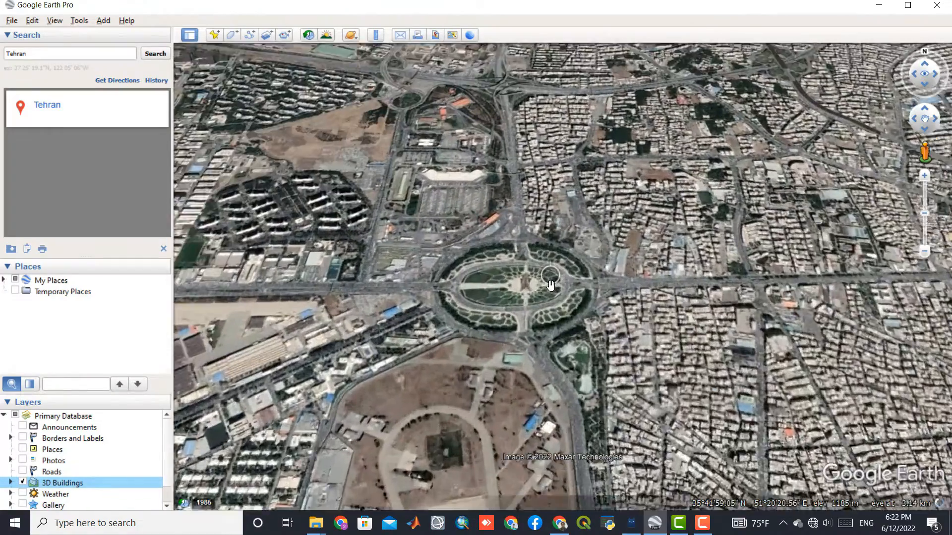
{"action": "scroll", "coordinate": [521, 293], "scroll_direction": "up", "scroll_amount": 2}
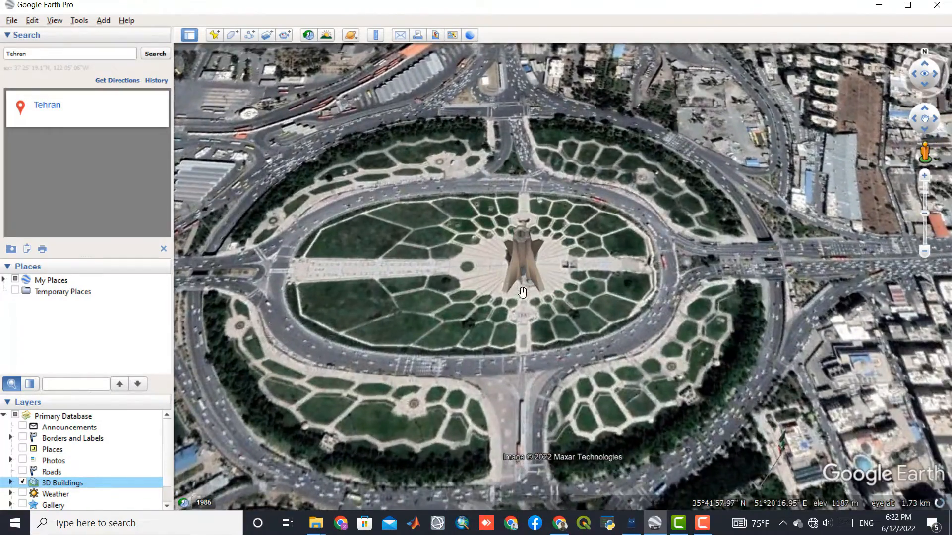
{"action": "middle_click_drag", "start_coordinate": [529, 283], "coordinate": [817, 436]}
{"action": "left_click_drag", "start_coordinate": [535, 323], "coordinate": [544, 287]}
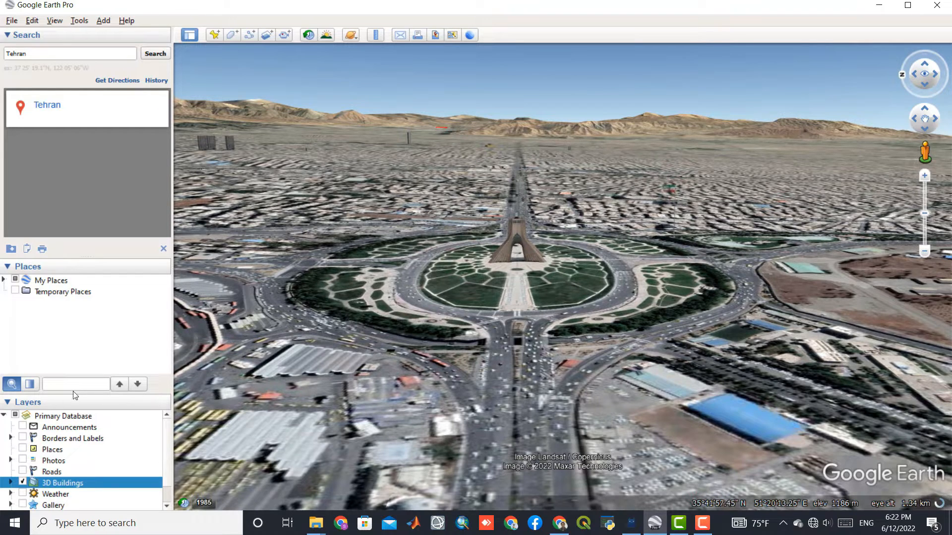
{"action": "left_click_drag", "start_coordinate": [72, 394], "coordinate": [69, 328]}
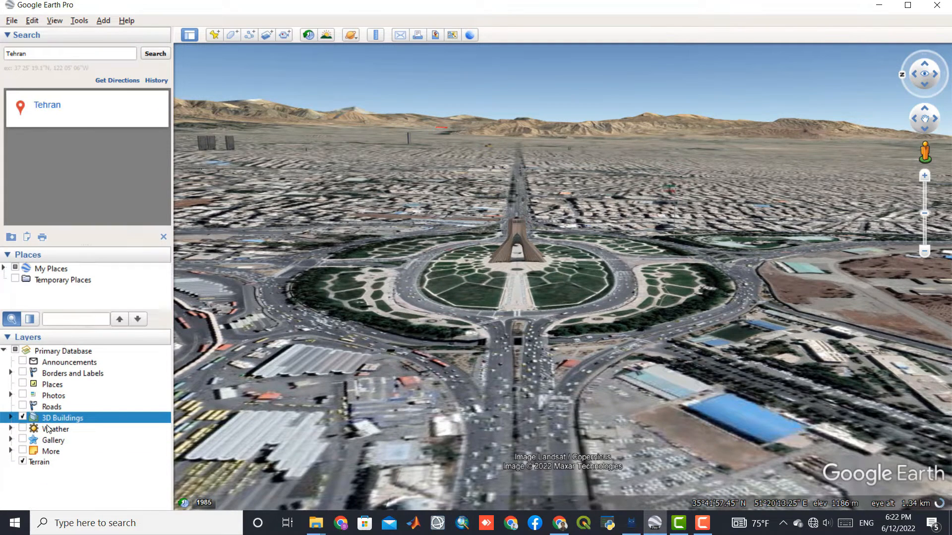
{"action": "left_click", "coordinate": [23, 417]}
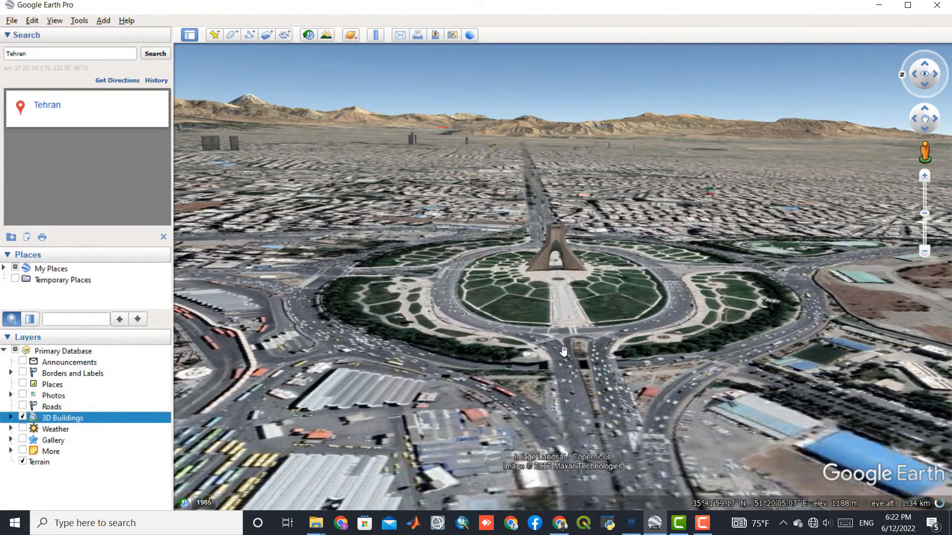
{"action": "middle_click_drag", "start_coordinate": [564, 350], "coordinate": [444, 354]}
Move to northern Tehran and examine the 3D models of the yellow and grey high-rise towers up close
{"action": "left_click_drag", "start_coordinate": [324, 105], "coordinate": [336, 129]}
{"action": "left_click_drag", "start_coordinate": [325, 82], "coordinate": [428, 274]}
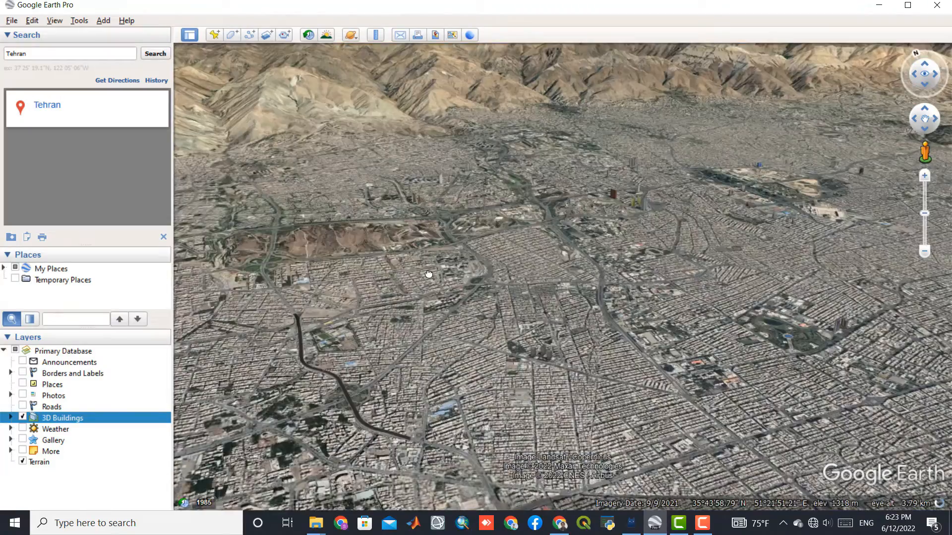
{"action": "scroll", "coordinate": [646, 190], "scroll_direction": "up", "scroll_amount": 5}
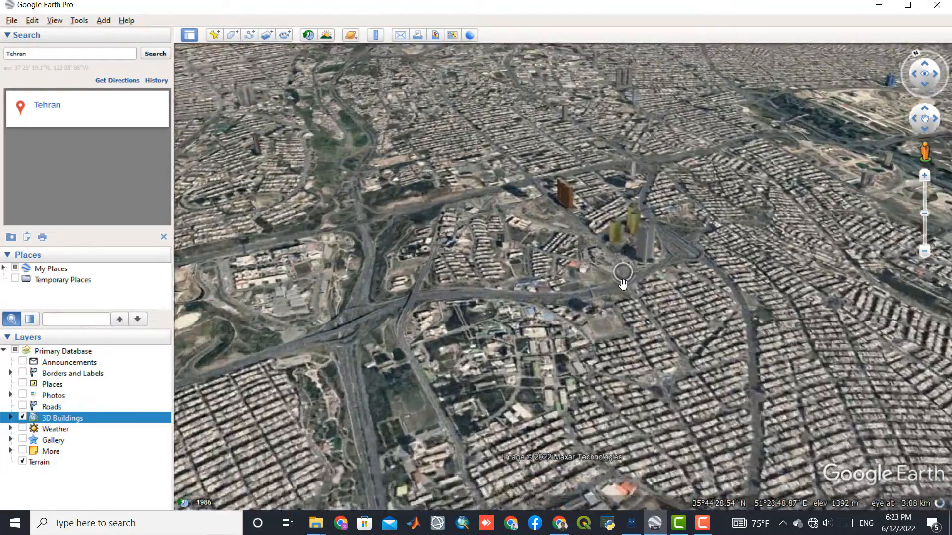
{"action": "scroll", "coordinate": [643, 266], "scroll_direction": "up", "scroll_amount": 3}
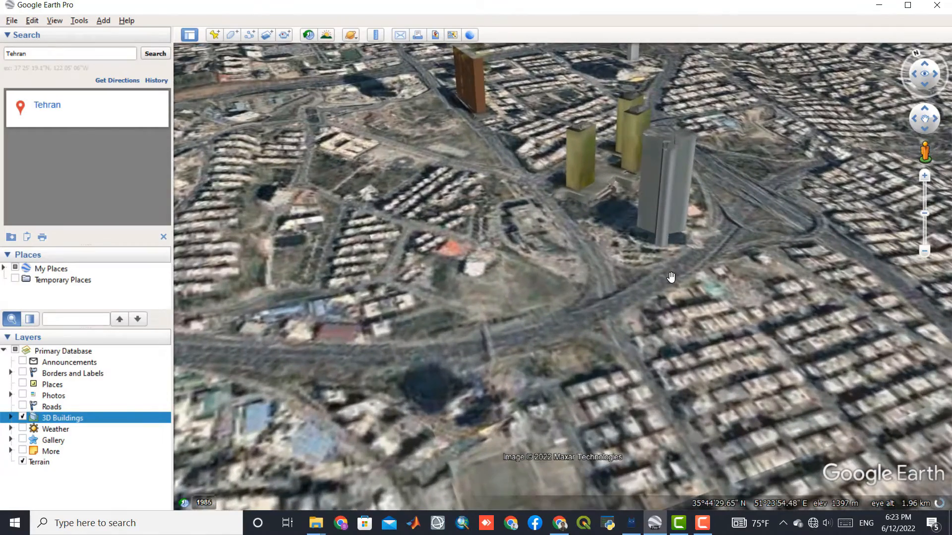
{"action": "middle_click_drag", "start_coordinate": [671, 276], "coordinate": [759, 369]}
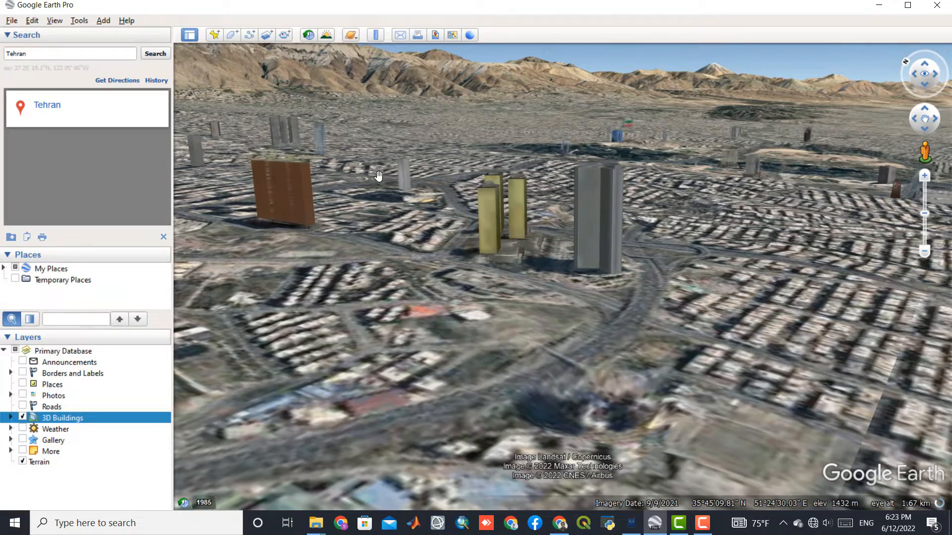
{"action": "scroll", "coordinate": [508, 275], "scroll_direction": "up", "scroll_amount": 5}
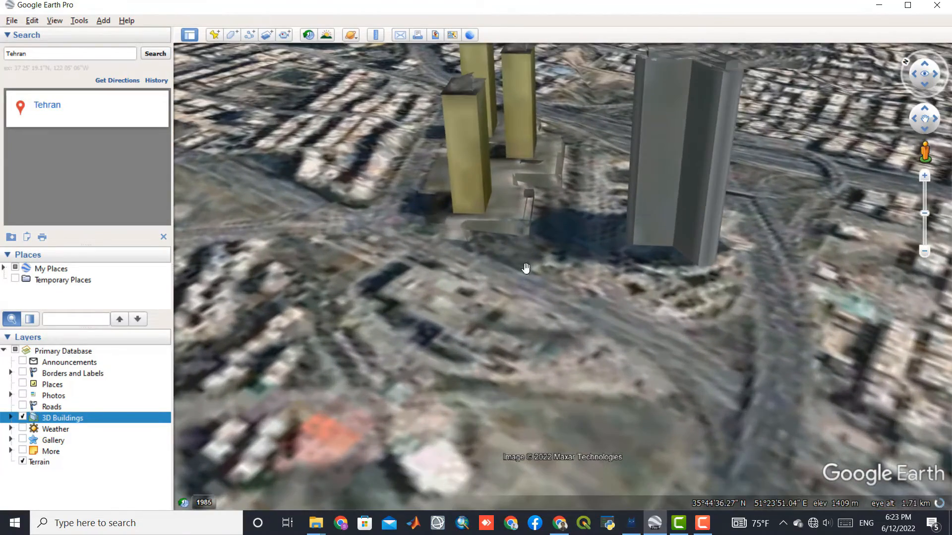
{"action": "left_click_drag", "start_coordinate": [570, 209], "coordinate": [509, 324]}
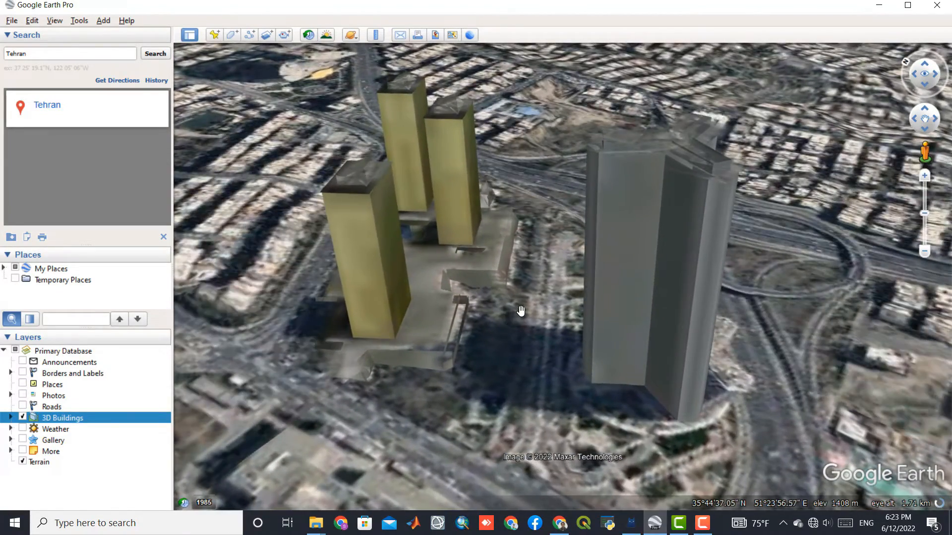
{"action": "scroll", "coordinate": [520, 312], "scroll_direction": "up", "scroll_amount": 3}
Turn off the 3D Buildings layer and reset the view to north-up over the whole of Tehran
{"action": "scroll", "coordinate": [520, 311], "scroll_direction": "down", "scroll_amount": 4}
{"action": "scroll", "coordinate": [518, 298], "scroll_direction": "down", "scroll_amount": 5}
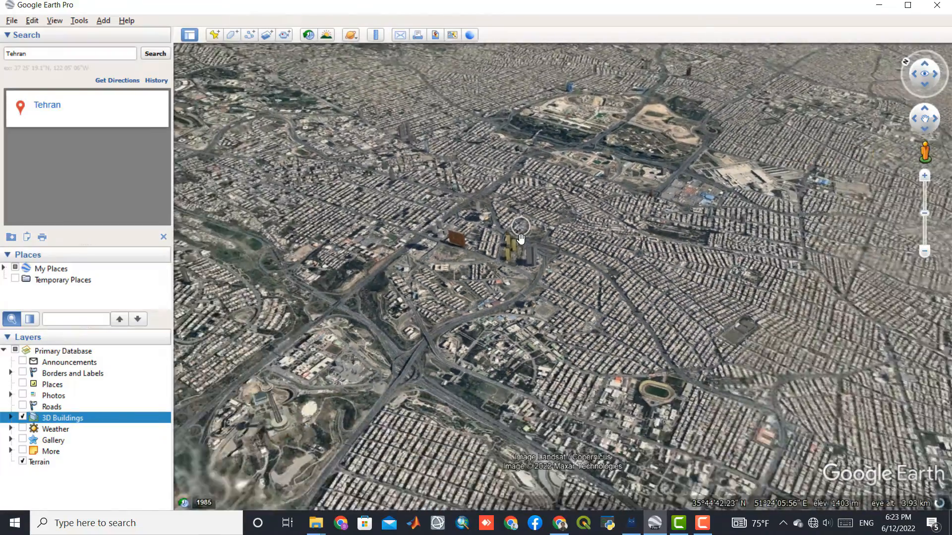
{"action": "scroll", "coordinate": [521, 238], "scroll_direction": "down", "scroll_amount": 3}
{"action": "left_click", "coordinate": [22, 417]}
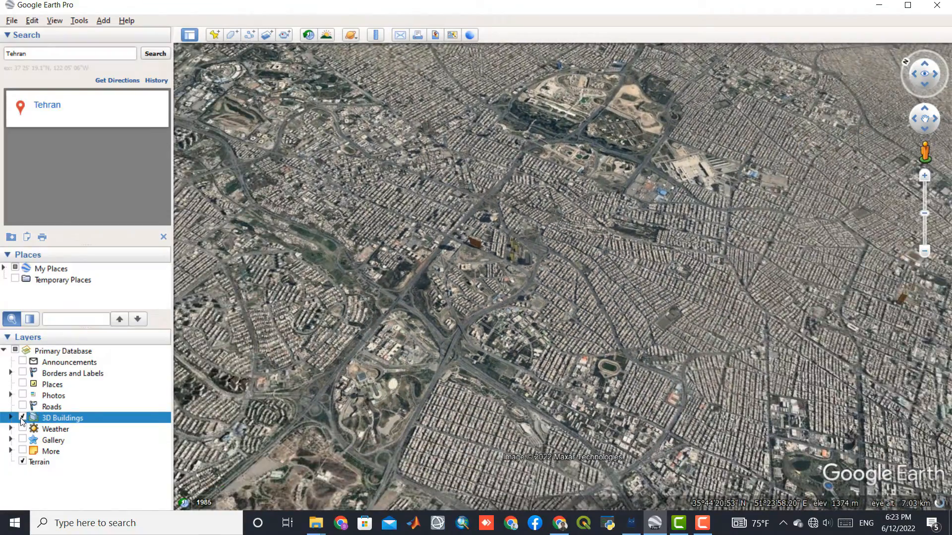
{"action": "scroll", "coordinate": [421, 330], "scroll_direction": "down", "scroll_amount": 2}
{"action": "scroll", "coordinate": [424, 327], "scroll_direction": "down", "scroll_amount": 3}
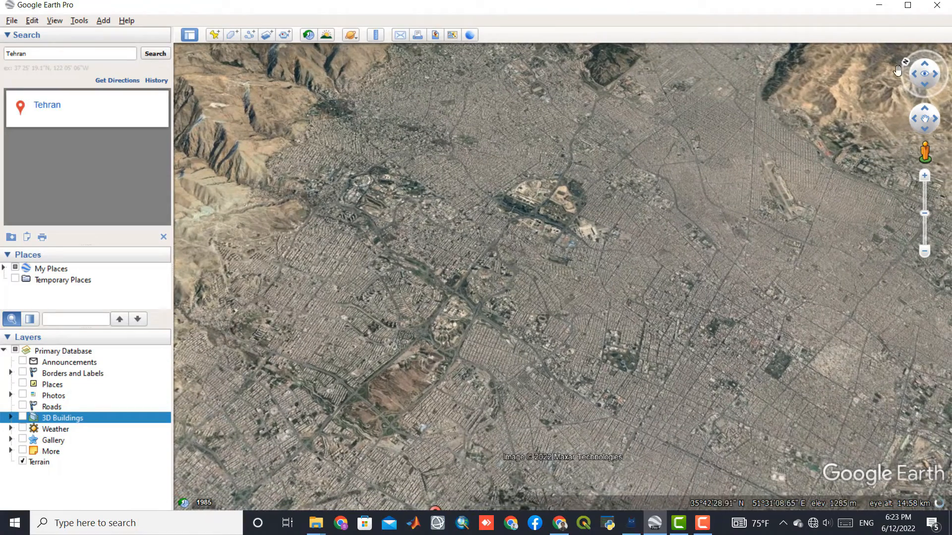
{"action": "left_click", "coordinate": [905, 61]}
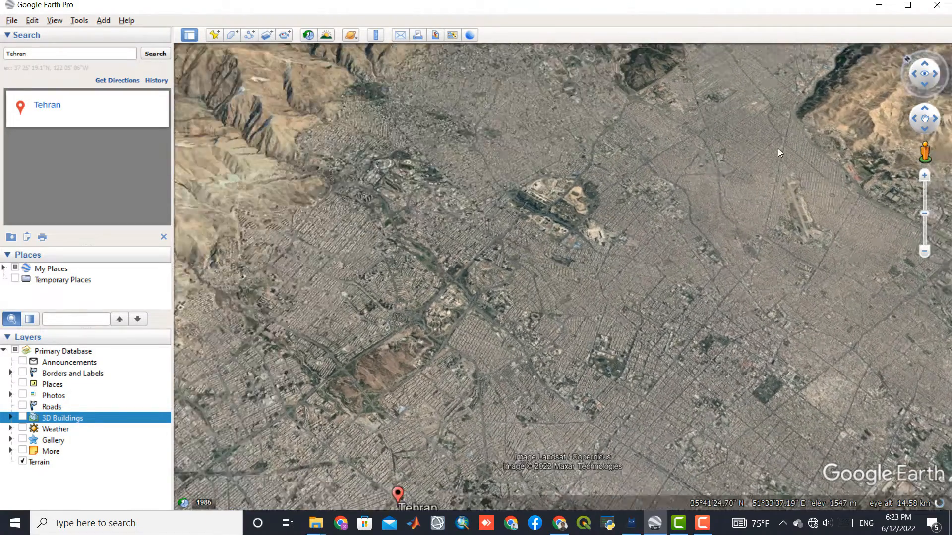
{"action": "scroll", "coordinate": [528, 288], "scroll_direction": "down", "scroll_amount": 3}
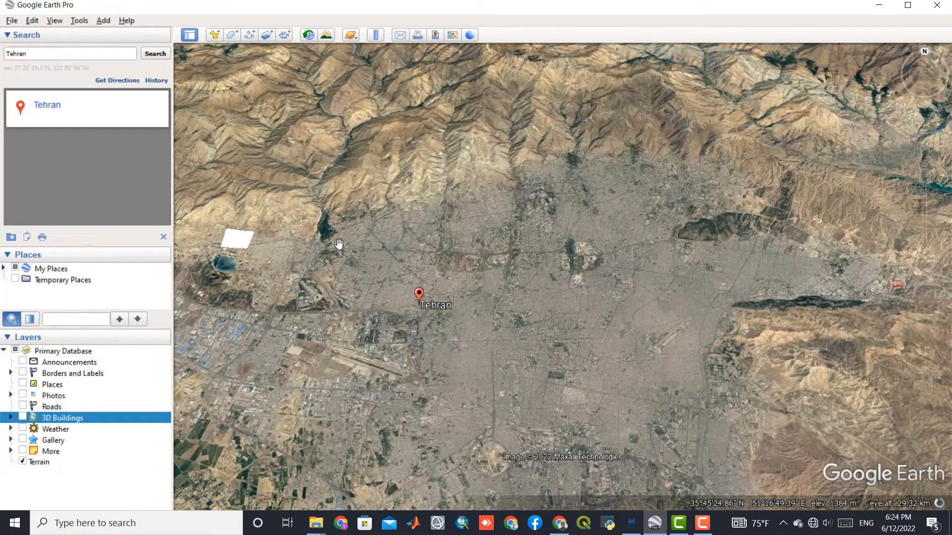
Get directions from Tehran to Tabriz
{"action": "left_click", "coordinate": [118, 81]}
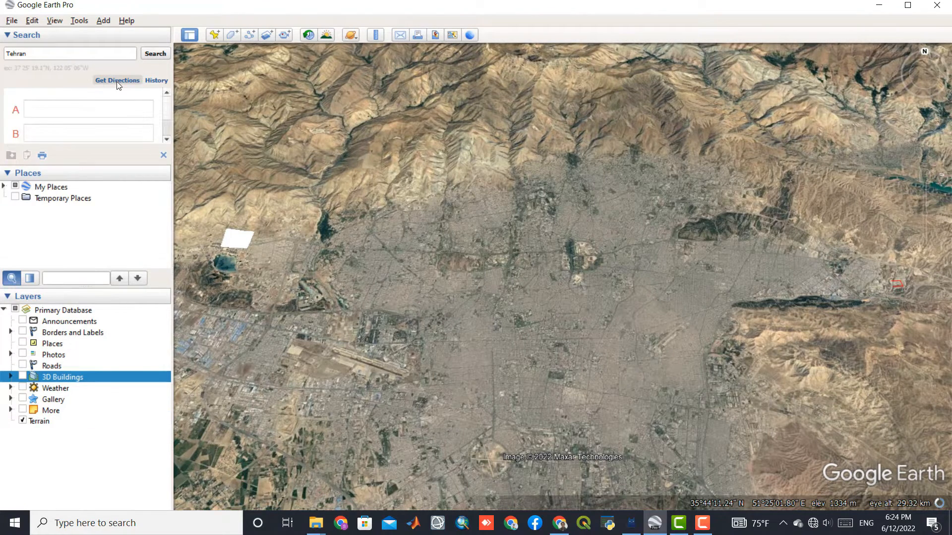
{"action": "left_click", "coordinate": [85, 107]}
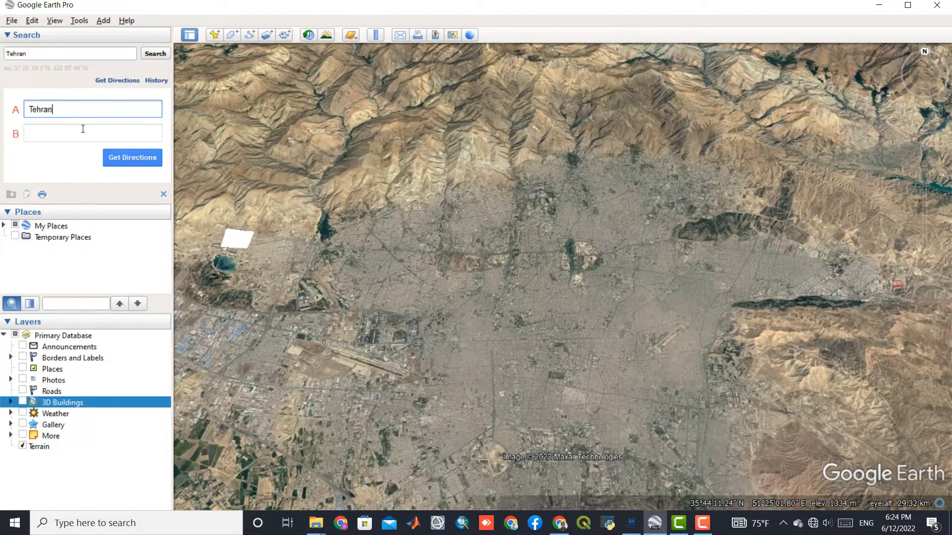
{"action": "left_click", "coordinate": [83, 129]}
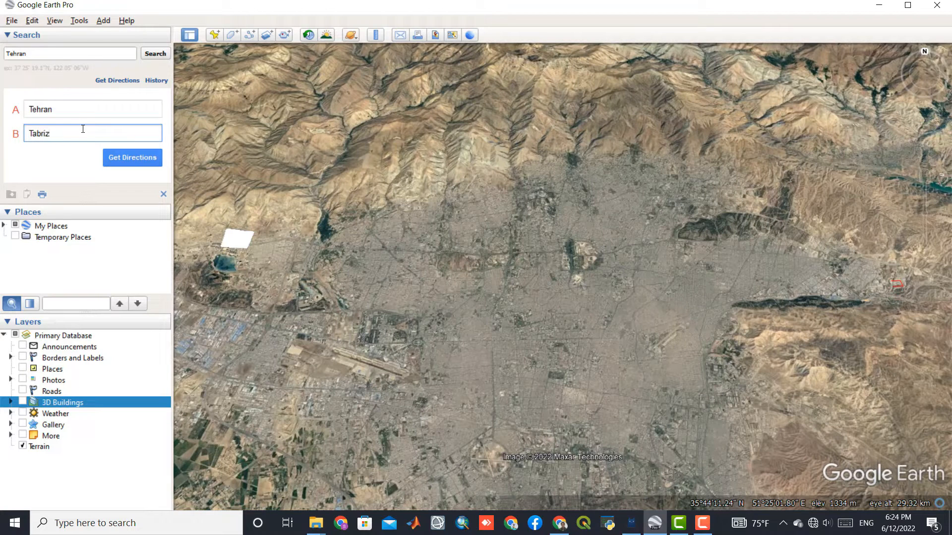
{"action": "left_click", "coordinate": [138, 157]}
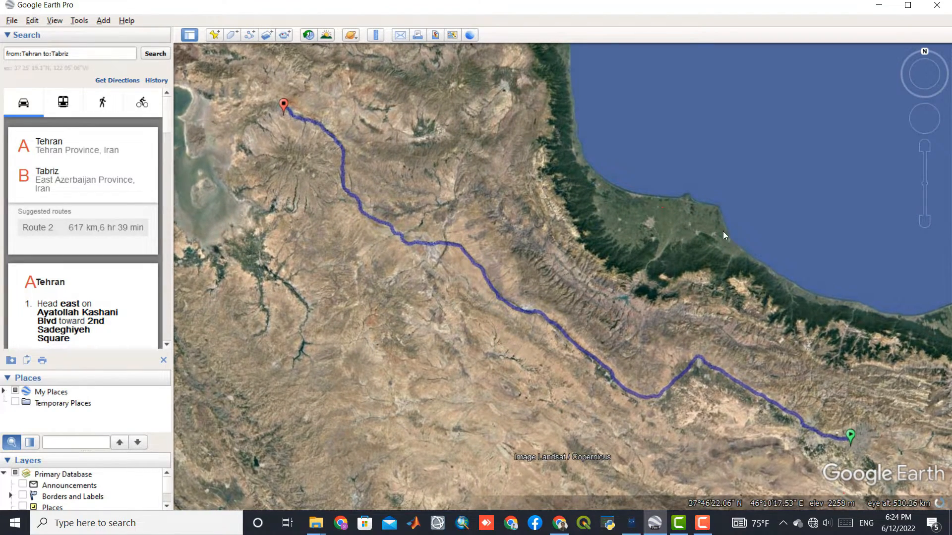
Check the information balloons of the route's start marker at Tehran and end marker at Tabriz, closing each one
{"action": "left_click", "coordinate": [852, 437]}
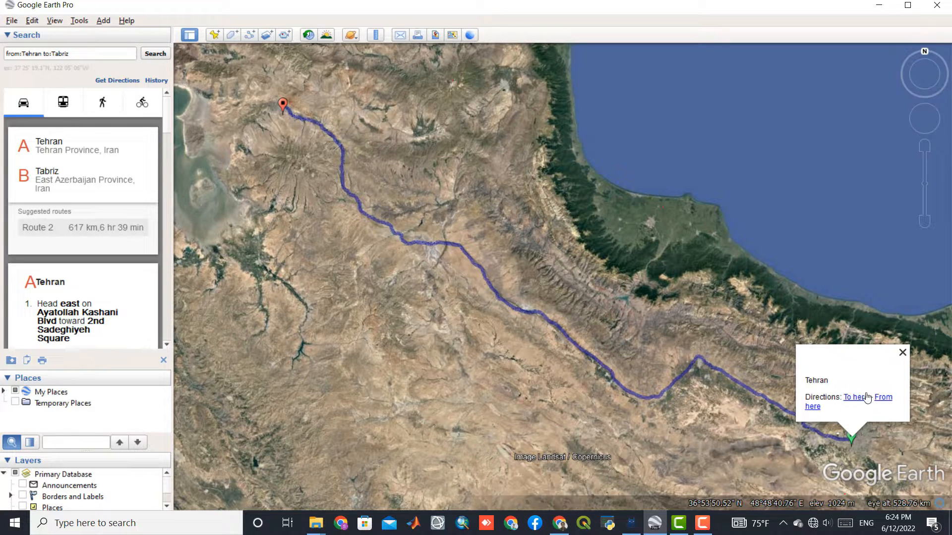
{"action": "left_click", "coordinate": [903, 353]}
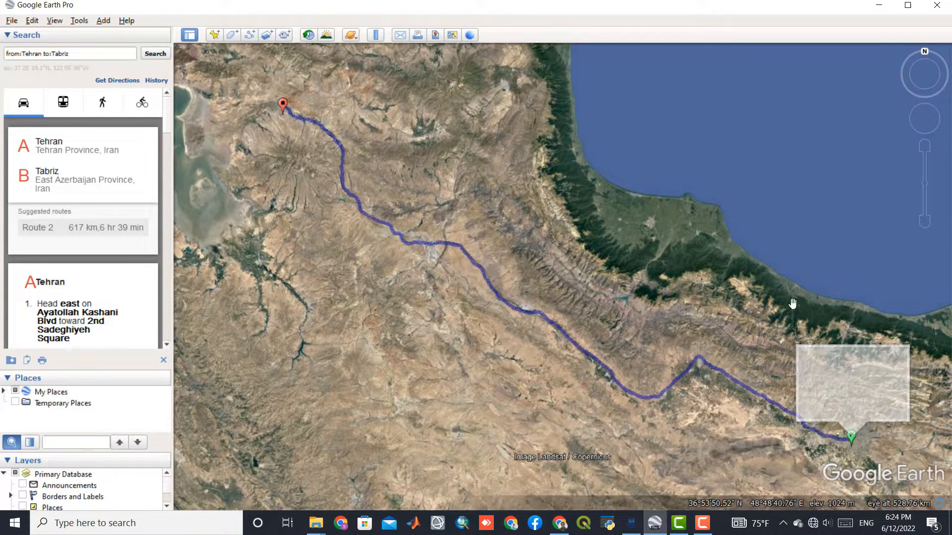
{"action": "left_click", "coordinate": [284, 102]}
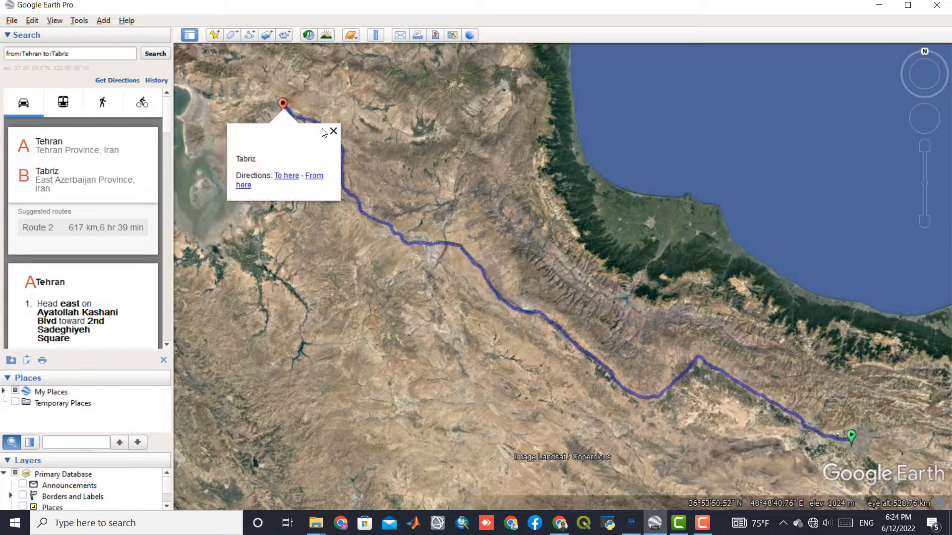
{"action": "left_click", "coordinate": [333, 131]}
Read through the turn-by-turn driving directions from Tehran to Tabriz and return to the route summary
{"action": "scroll", "coordinate": [105, 249], "scroll_direction": "down", "scroll_amount": 3}
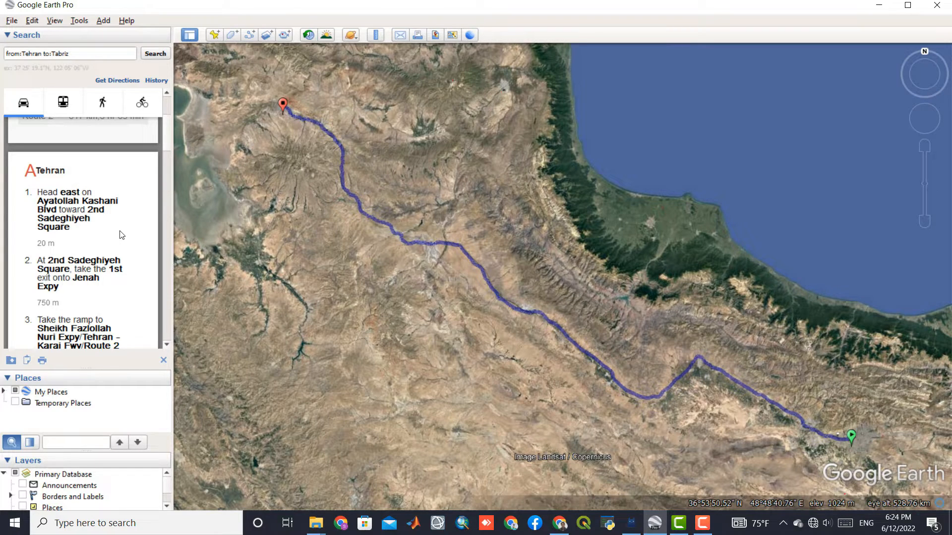
{"action": "scroll", "coordinate": [122, 235], "scroll_direction": "down", "scroll_amount": 7}
{"action": "scroll", "coordinate": [121, 235], "scroll_direction": "down", "scroll_amount": 6}
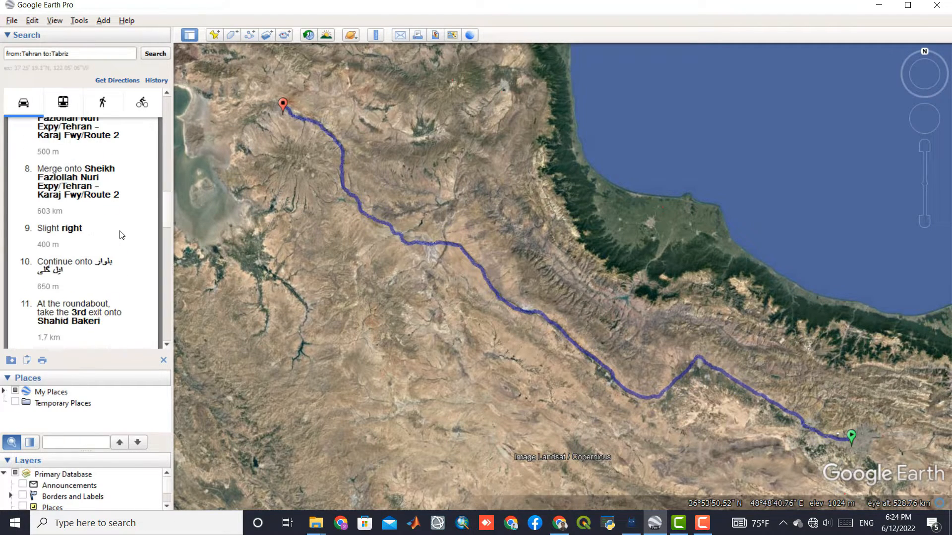
{"action": "scroll", "coordinate": [121, 235], "scroll_direction": "down", "scroll_amount": 7}
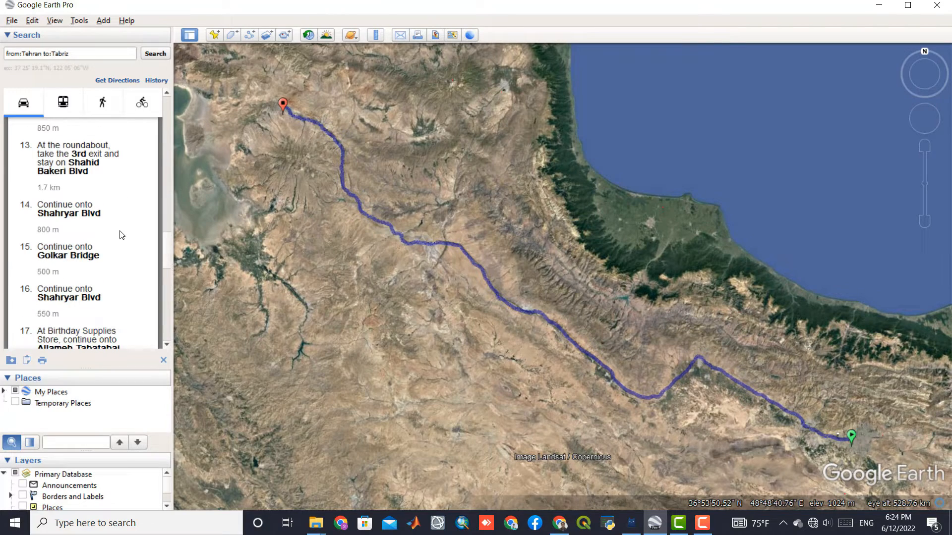
{"action": "scroll", "coordinate": [133, 233], "scroll_direction": "up", "scroll_amount": 15}
{"action": "scroll", "coordinate": [132, 233], "scroll_direction": "up", "scroll_amount": 8}
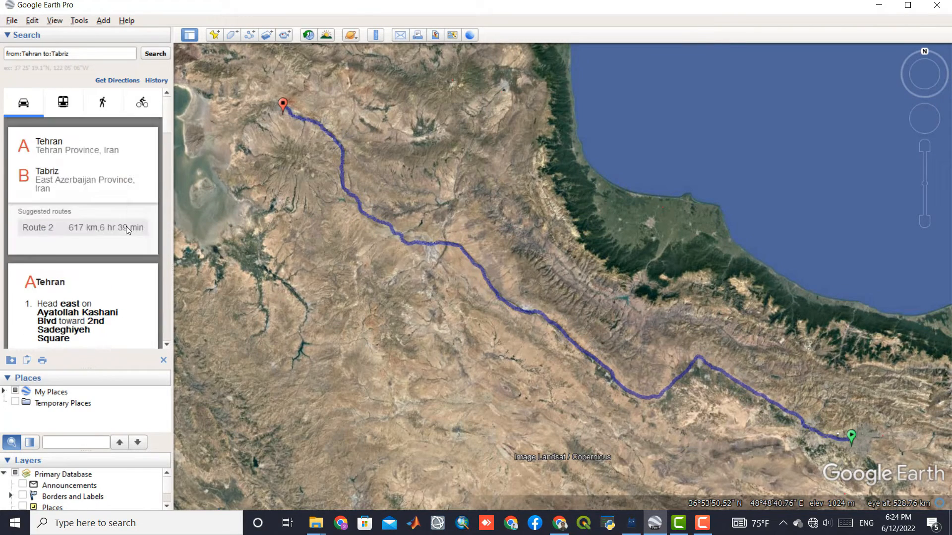
Compare the transit and walking options for the Tehran to Tabriz trip, and return to the driving route
{"action": "left_click", "coordinate": [83, 103]}
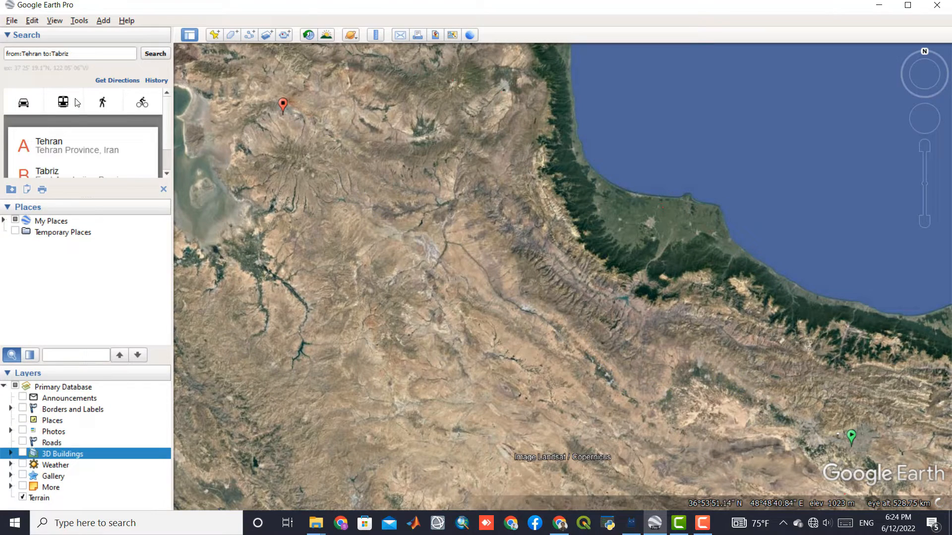
{"action": "left_click", "coordinate": [105, 103]}
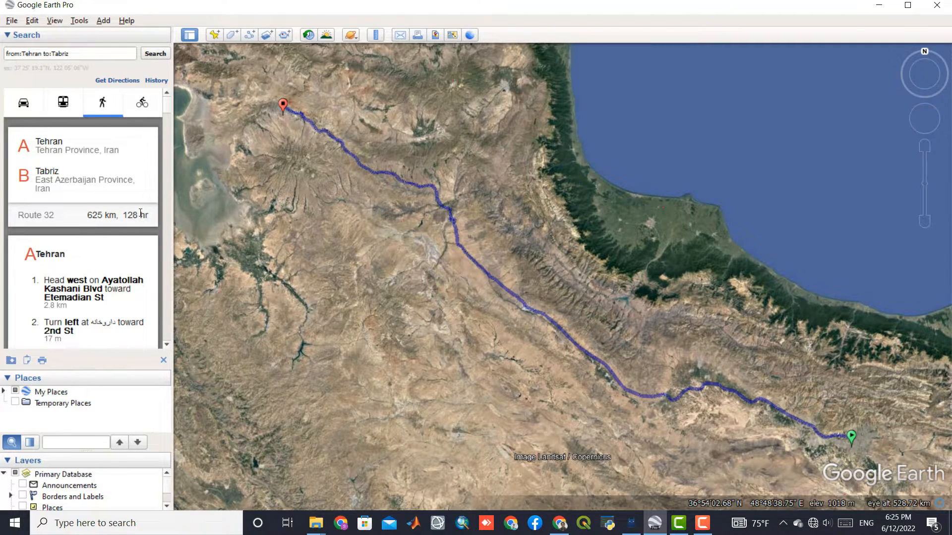
{"action": "left_click", "coordinate": [24, 105]}
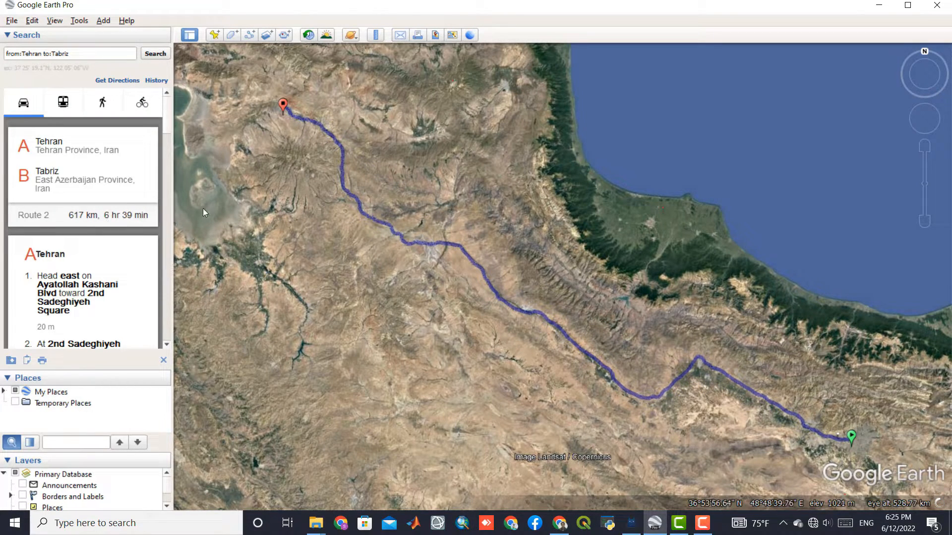
{"action": "left_click_drag", "start_coordinate": [532, 384], "coordinate": [506, 349]}
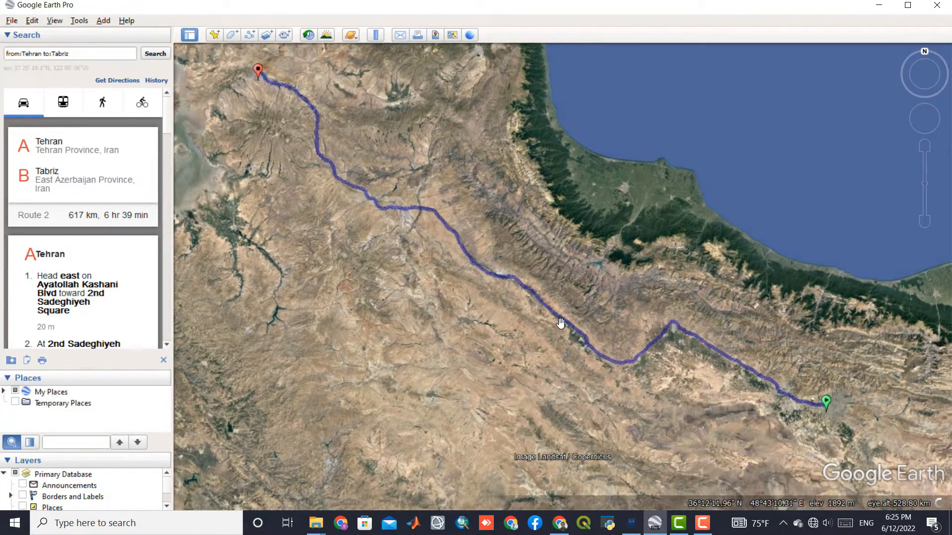
Examine the Tehran to Tabriz driving route up close along the highway and as a whole
{"action": "scroll", "coordinate": [560, 323], "scroll_direction": "up", "scroll_amount": 3}
{"action": "scroll", "coordinate": [562, 320], "scroll_direction": "up", "scroll_amount": 5}
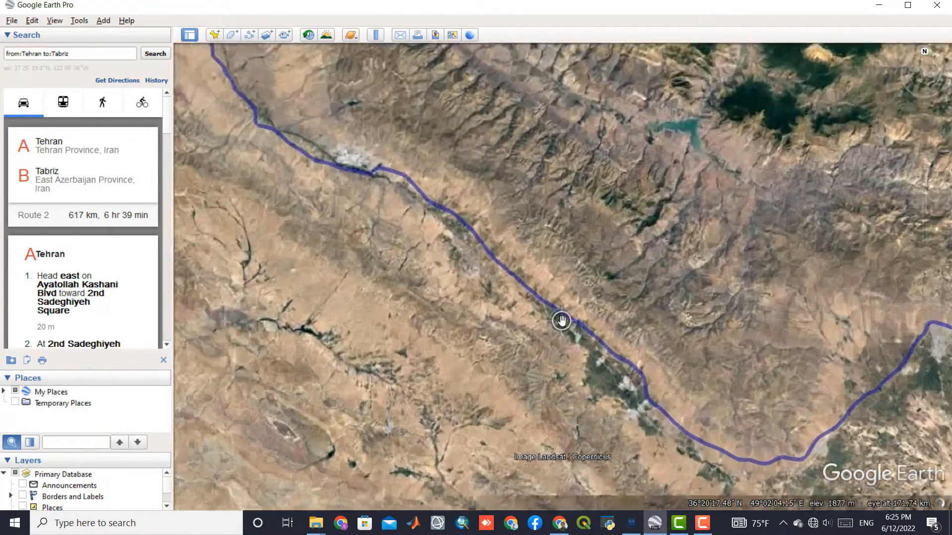
{"action": "scroll", "coordinate": [565, 318], "scroll_direction": "up", "scroll_amount": 3}
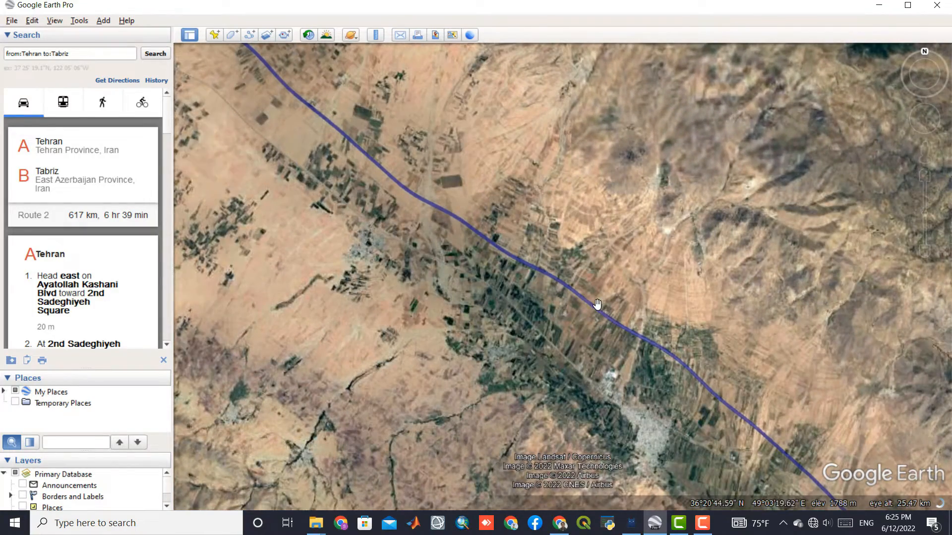
{"action": "scroll", "coordinate": [597, 304], "scroll_direction": "up", "scroll_amount": 1}
{"action": "scroll", "coordinate": [597, 304], "scroll_direction": "up", "scroll_amount": 4}
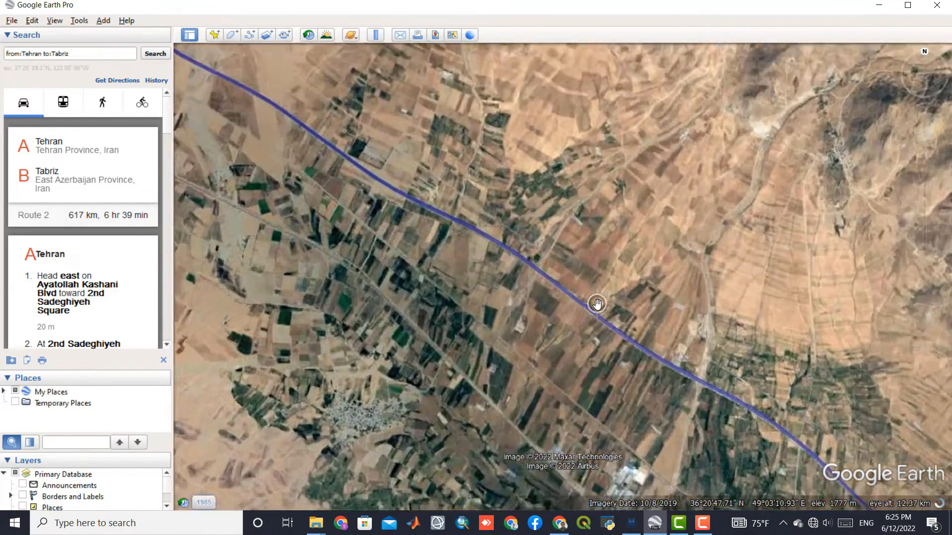
{"action": "scroll", "coordinate": [597, 303], "scroll_direction": "up", "scroll_amount": 2}
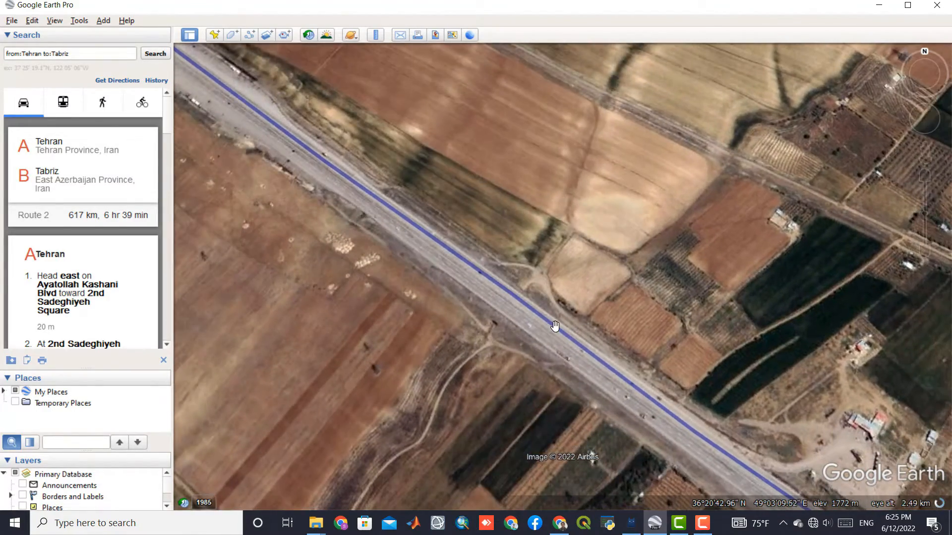
{"action": "scroll", "coordinate": [555, 324], "scroll_direction": "up", "scroll_amount": 1}
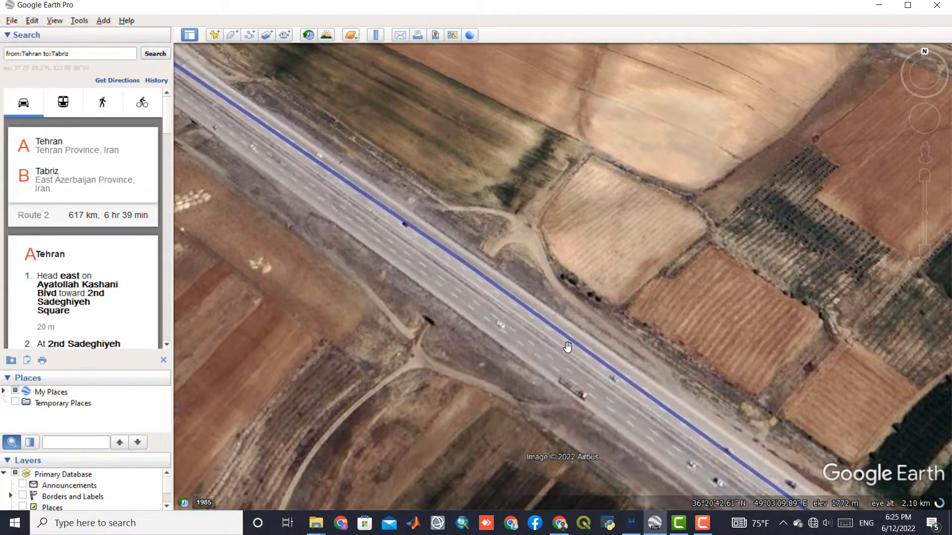
{"action": "scroll", "coordinate": [567, 346], "scroll_direction": "down", "scroll_amount": 3}
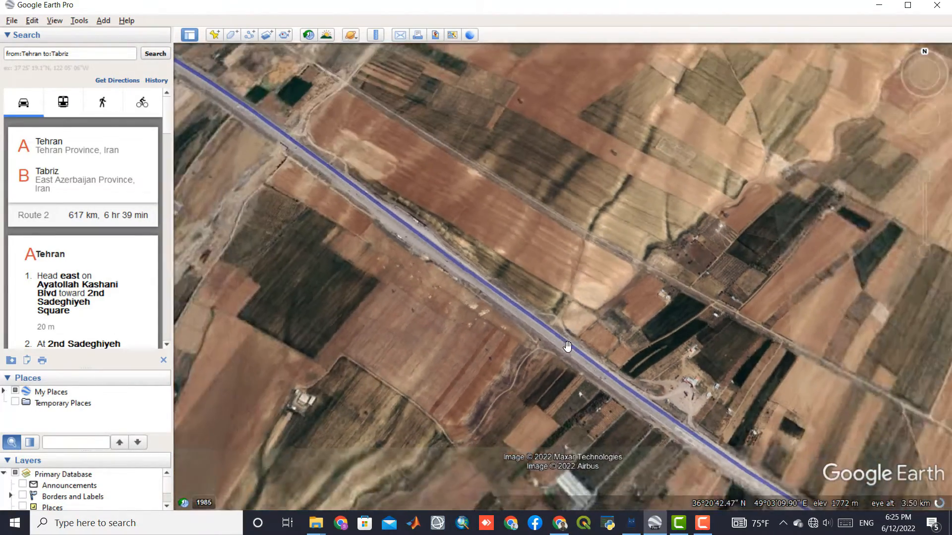
{"action": "scroll", "coordinate": [568, 346], "scroll_direction": "down", "scroll_amount": 5}
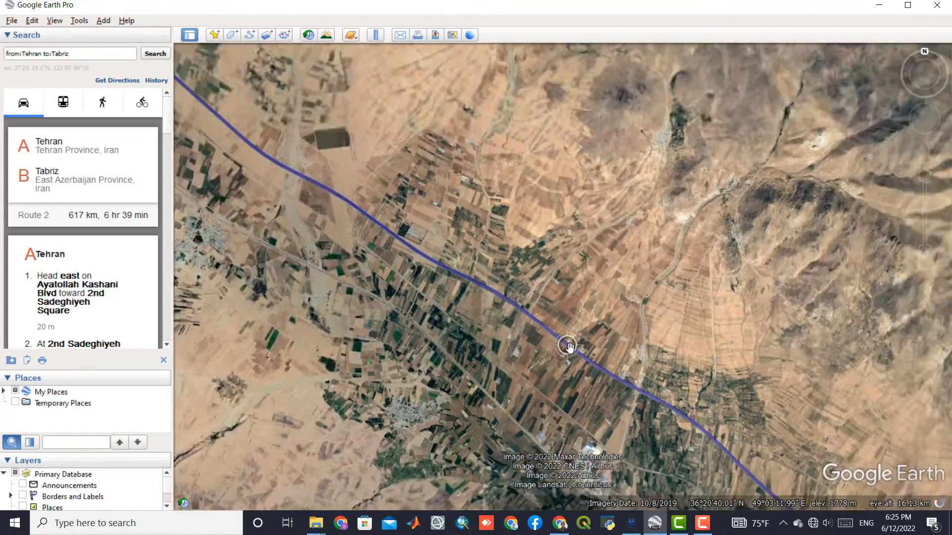
{"action": "scroll", "coordinate": [569, 348], "scroll_direction": "down", "scroll_amount": 5}
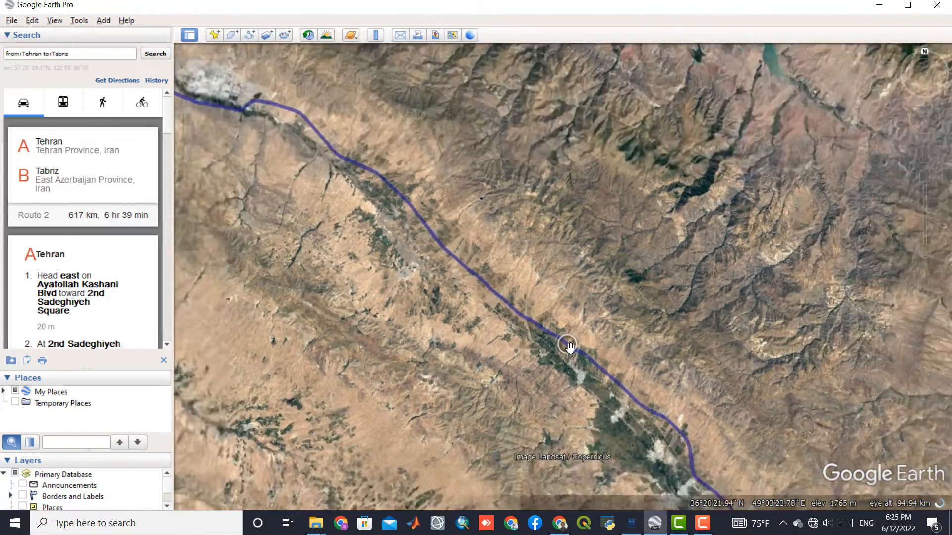
{"action": "scroll", "coordinate": [569, 347], "scroll_direction": "down", "scroll_amount": 5}
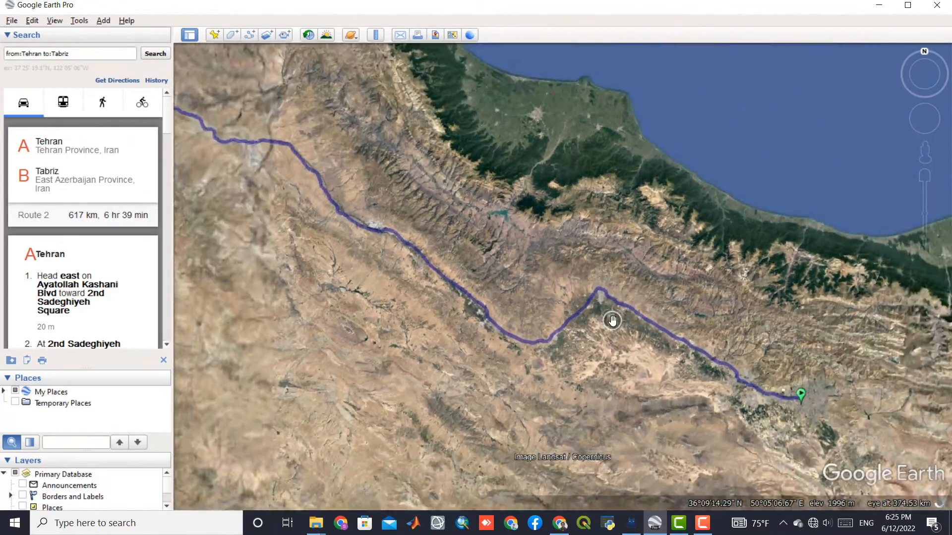
{"action": "scroll", "coordinate": [612, 321], "scroll_direction": "down", "scroll_amount": 1}
{"action": "left_click_drag", "start_coordinate": [509, 320], "coordinate": [548, 332]}
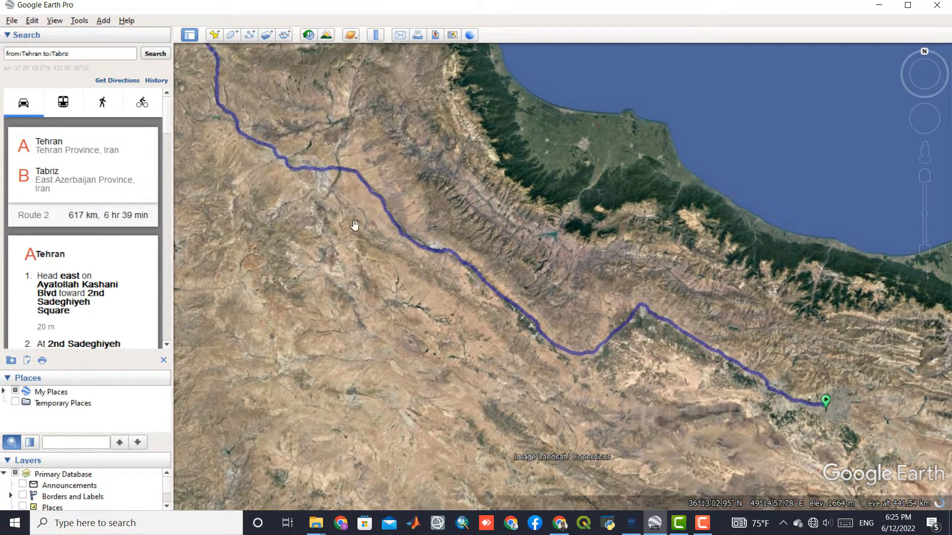
Start recording a tour and bring the route's starting point at Tehran into close view
{"action": "left_click", "coordinate": [284, 36]}
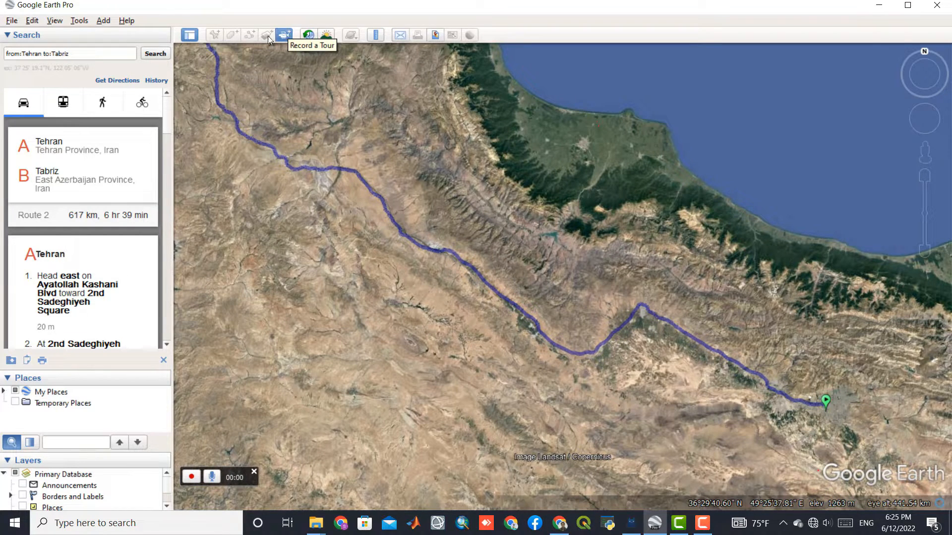
{"action": "left_click_drag", "start_coordinate": [380, 336], "coordinate": [381, 331]}
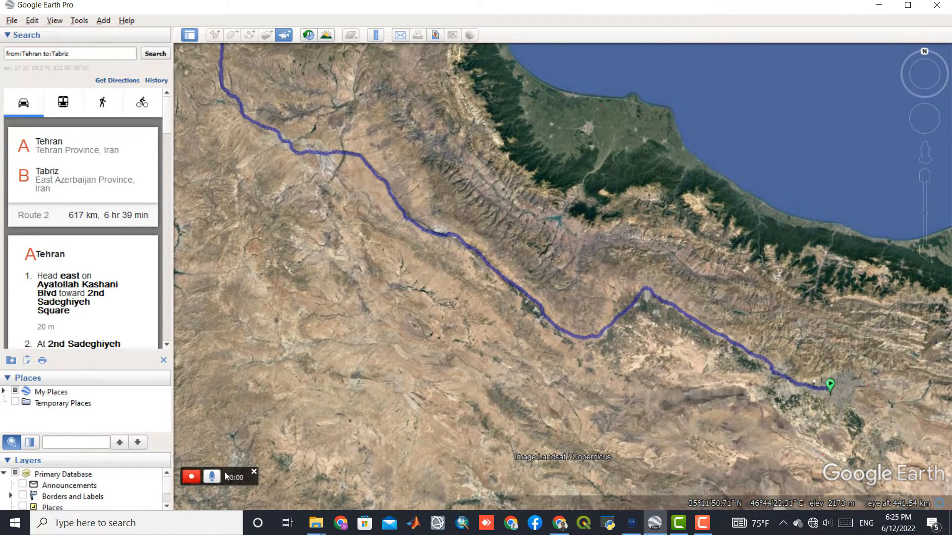
{"action": "left_click_drag", "start_coordinate": [689, 393], "coordinate": [426, 334]}
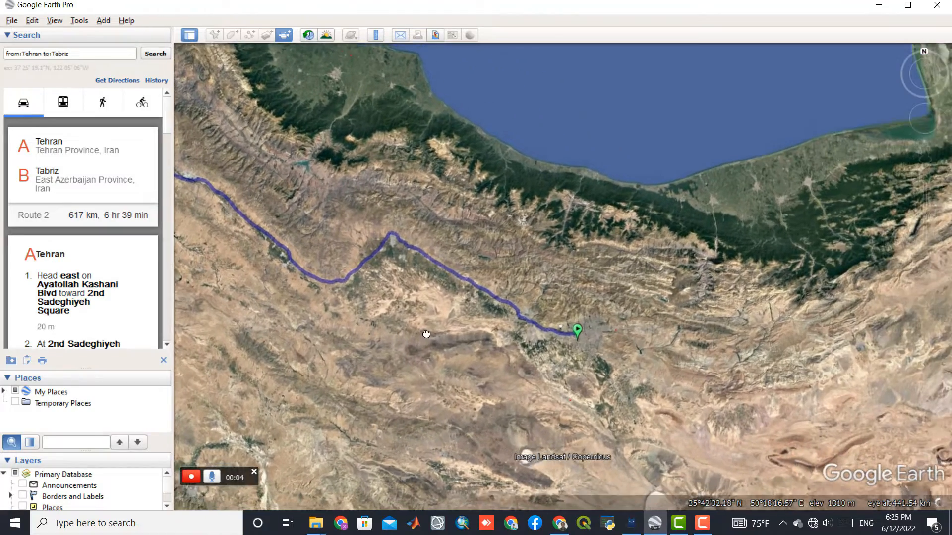
{"action": "scroll", "coordinate": [571, 322], "scroll_direction": "up", "scroll_amount": 3}
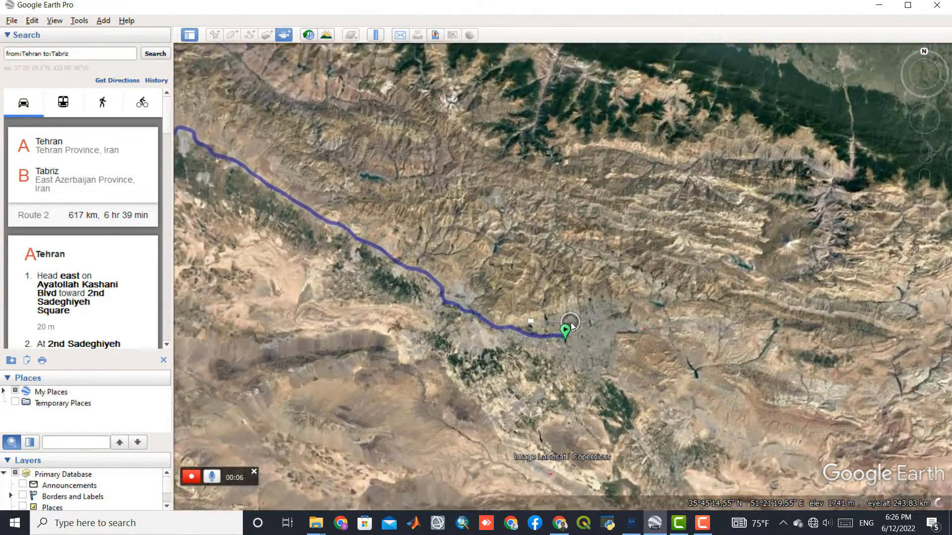
{"action": "scroll", "coordinate": [571, 323], "scroll_direction": "up", "scroll_amount": 4}
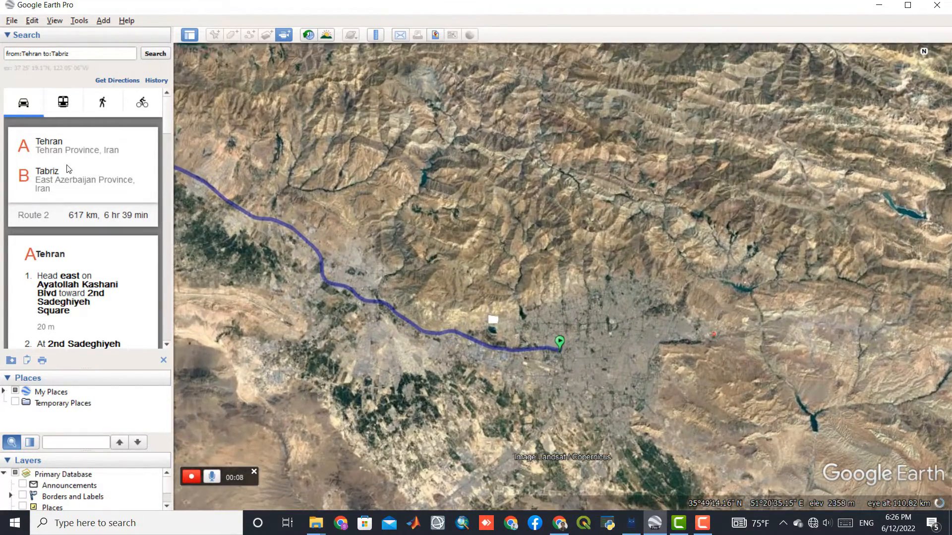
Get driving directions from Tehran to Ilam while the tour is recording
{"action": "scroll", "coordinate": [69, 170], "scroll_direction": "down", "scroll_amount": 3}
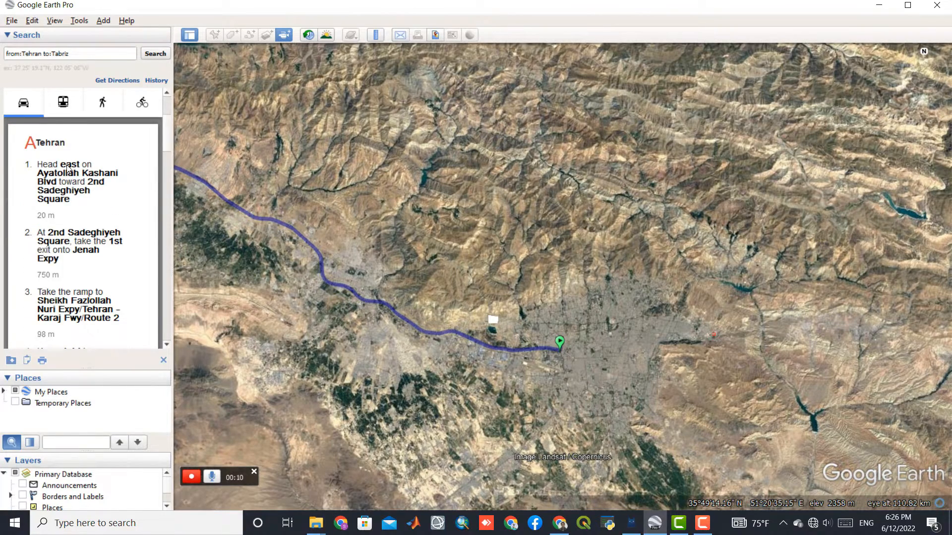
{"action": "scroll", "coordinate": [68, 169], "scroll_direction": "up", "scroll_amount": 3}
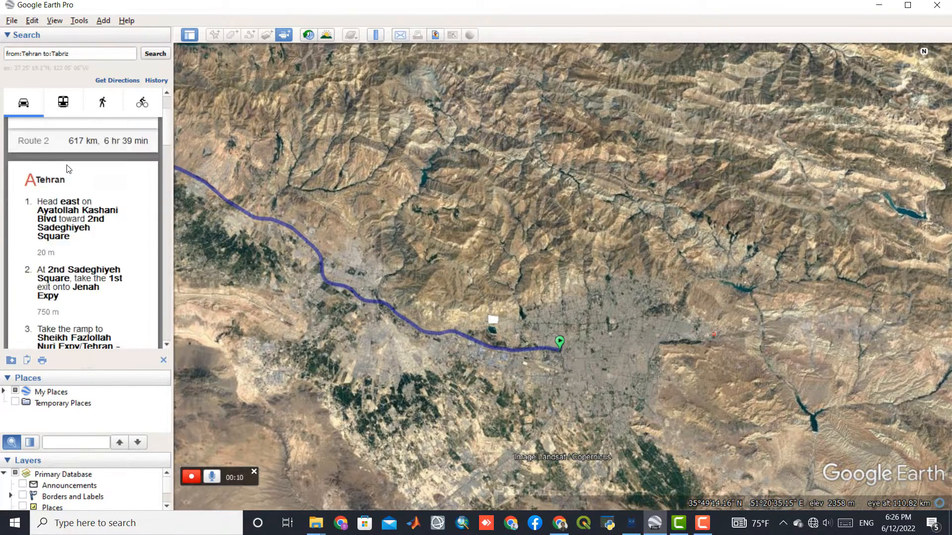
{"action": "left_click", "coordinate": [115, 81]}
{"action": "left_click", "coordinate": [91, 110]}
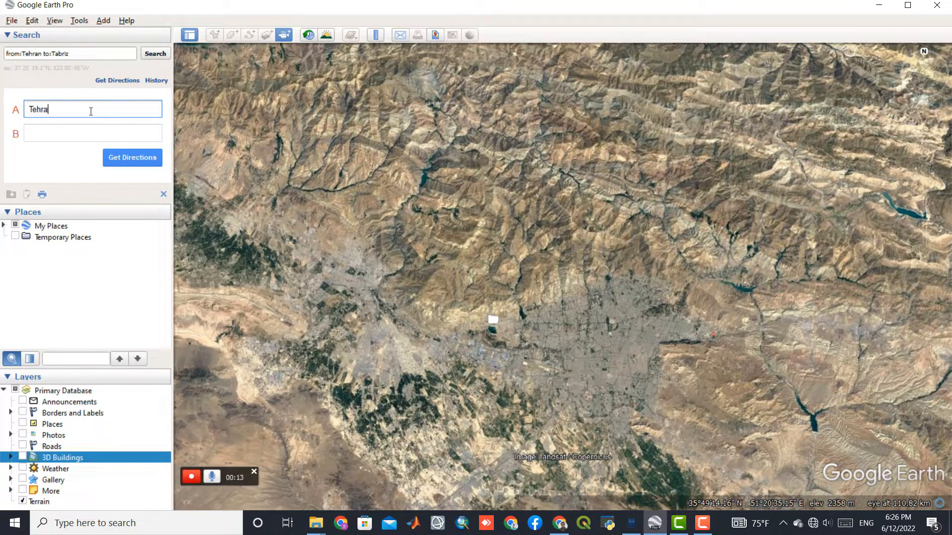
{"action": "left_click", "coordinate": [72, 139]}
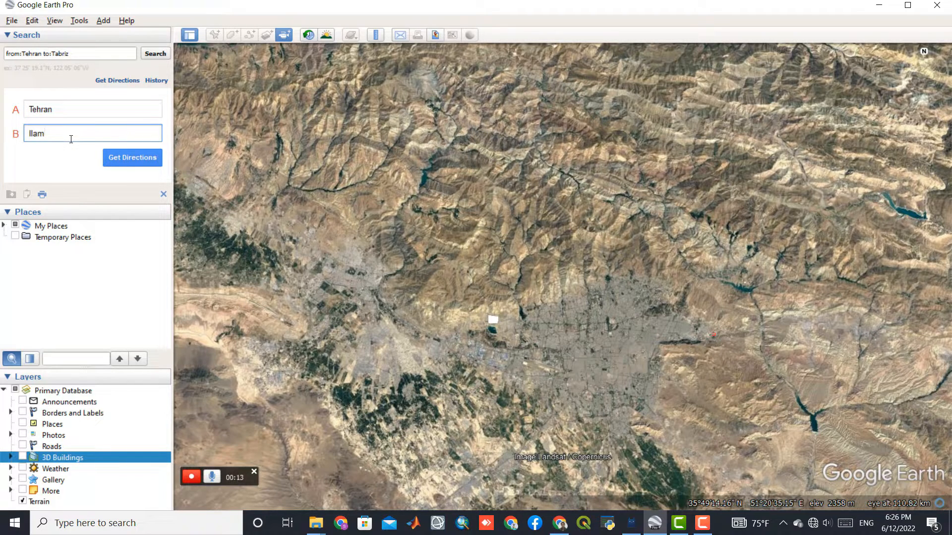
{"action": "left_click", "coordinate": [123, 162]}
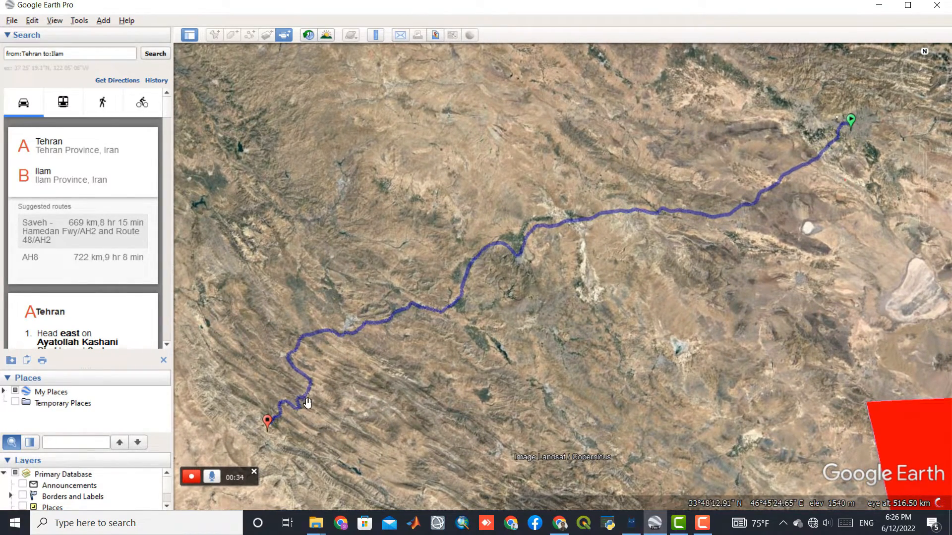
Stop recording the tour after showing the whole Tehran to Ilam route, let it play back, and close the tour player
{"action": "left_click_drag", "start_coordinate": [307, 403], "coordinate": [334, 372]}
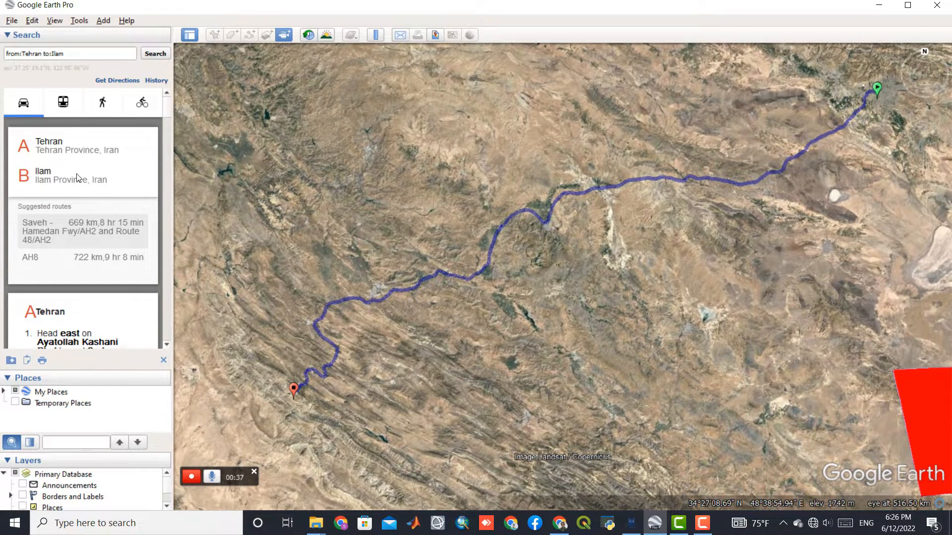
{"action": "scroll", "coordinate": [81, 188], "scroll_direction": "down", "scroll_amount": 3}
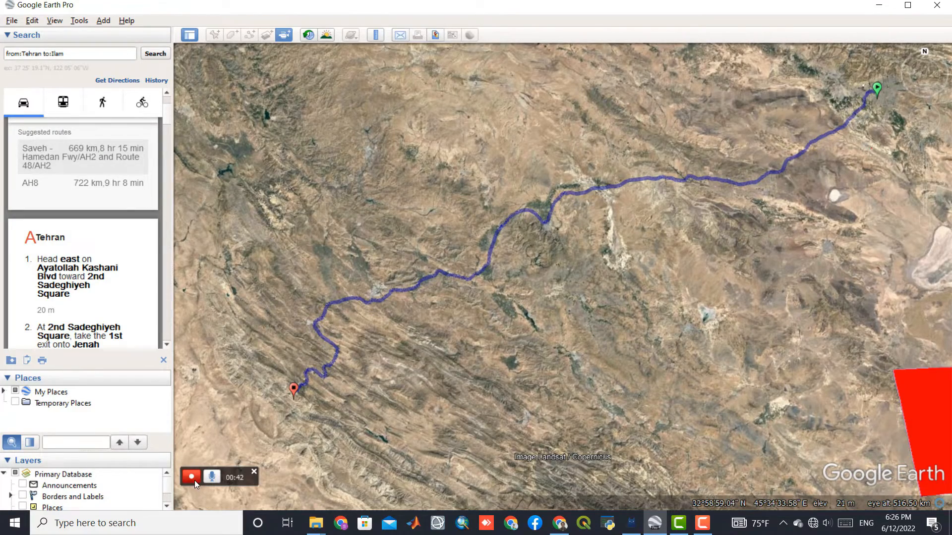
{"action": "left_click", "coordinate": [195, 480]}
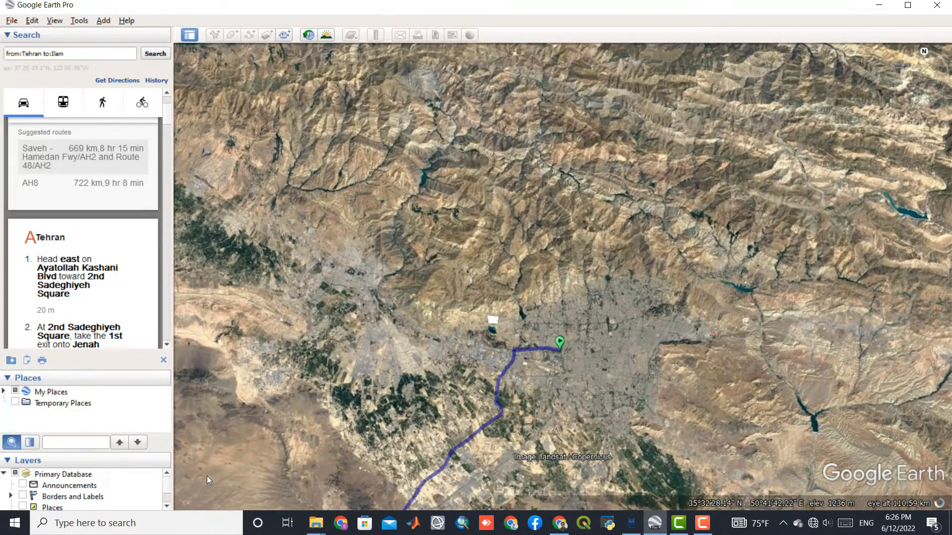
{"action": "mouse_move", "coordinate": [297, 405]}
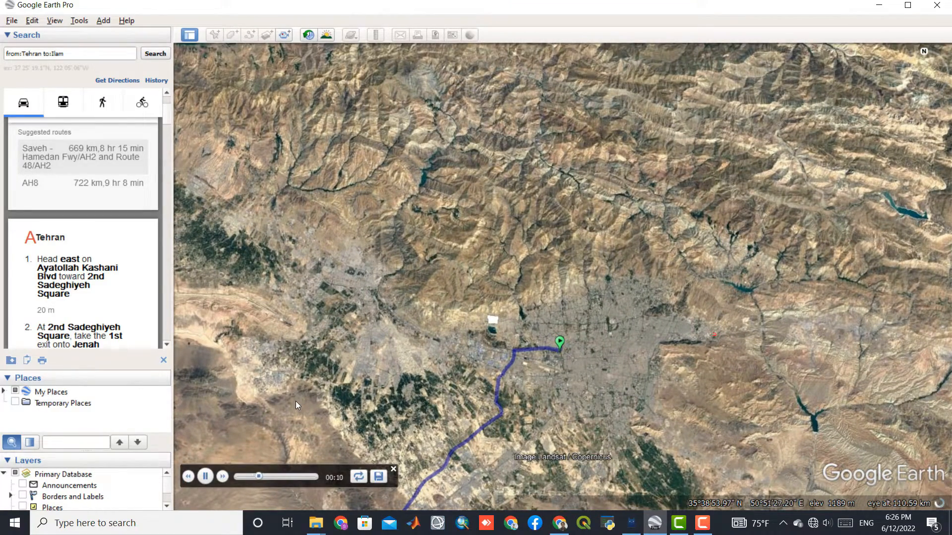
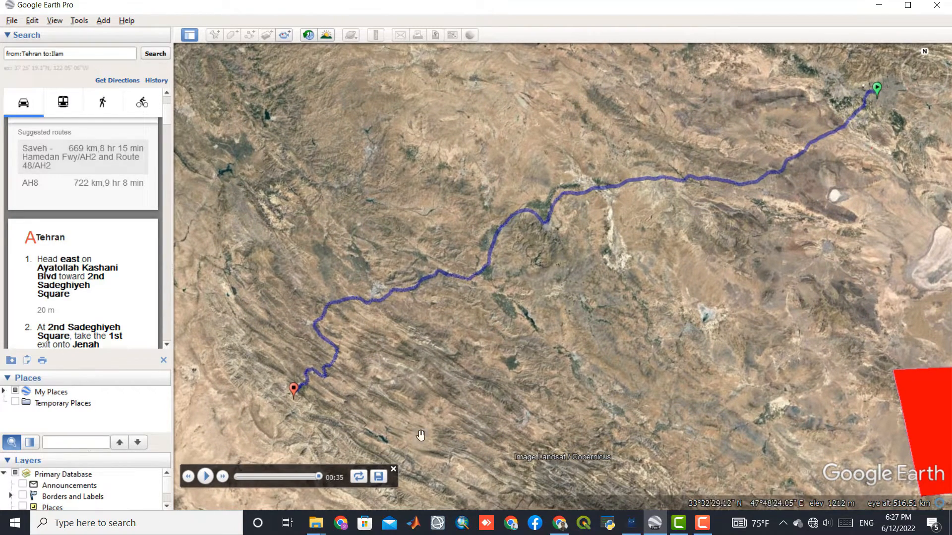
{"action": "left_click", "coordinate": [393, 469]}
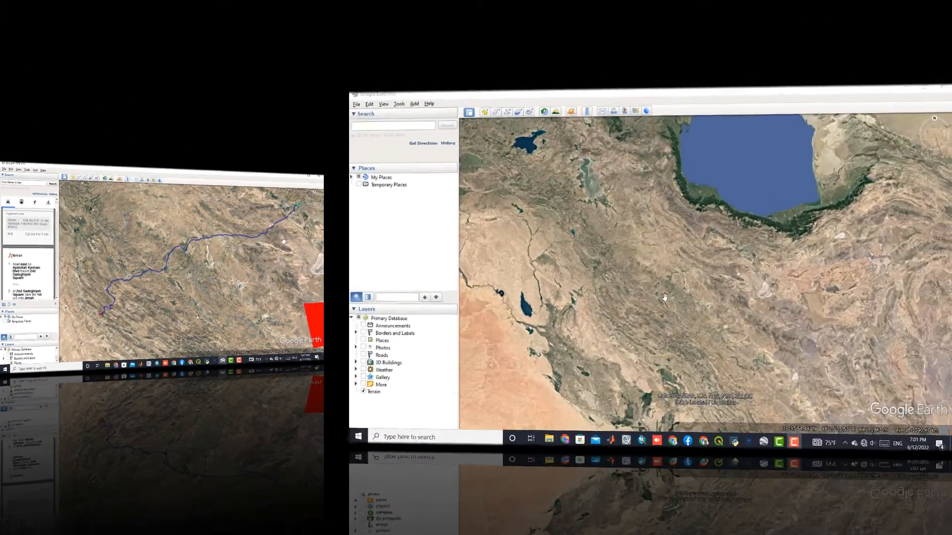
Browse the saved items in My Places, collapse the list again, and select the Temporary Places folder
{"action": "scroll", "coordinate": [497, 310], "scroll_direction": "down", "scroll_amount": 3}
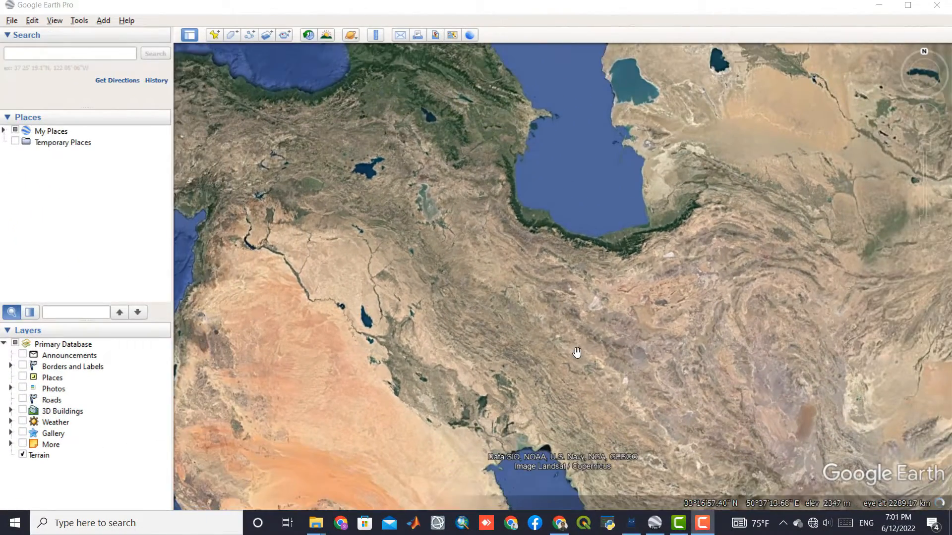
{"action": "left_click_drag", "start_coordinate": [575, 353], "coordinate": [467, 281]}
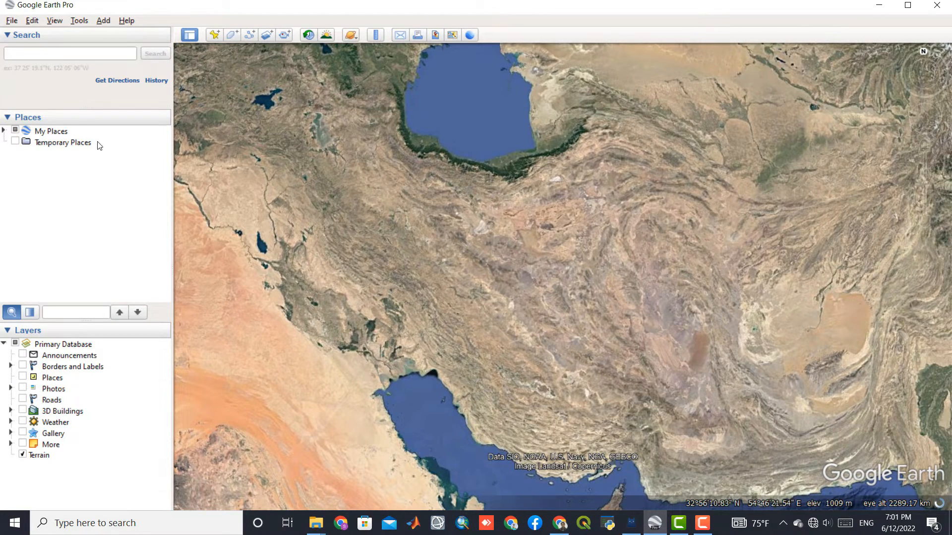
{"action": "left_click", "coordinate": [74, 119]}
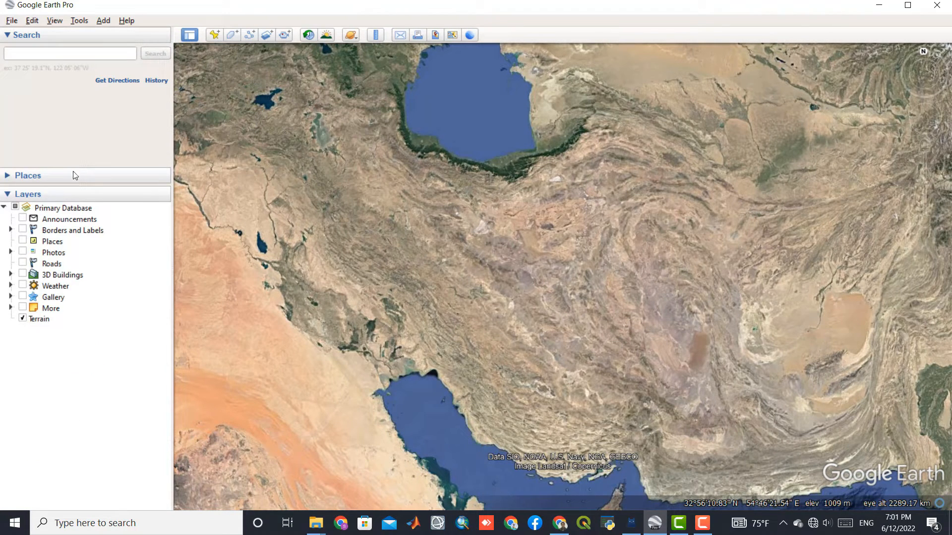
{"action": "left_click", "coordinate": [74, 175]}
{"action": "left_click", "coordinate": [56, 132]}
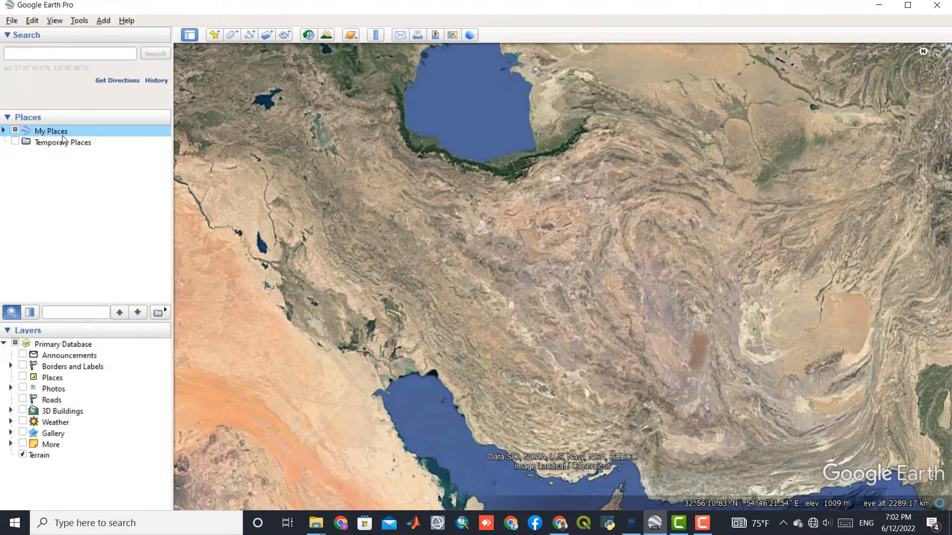
{"action": "left_click", "coordinate": [4, 130]}
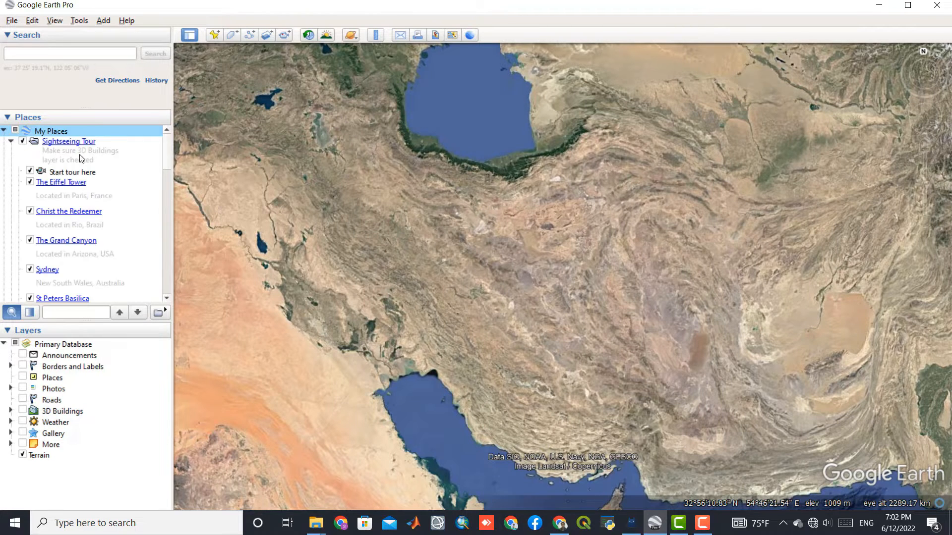
{"action": "scroll", "coordinate": [81, 158], "scroll_direction": "down", "scroll_amount": 15}
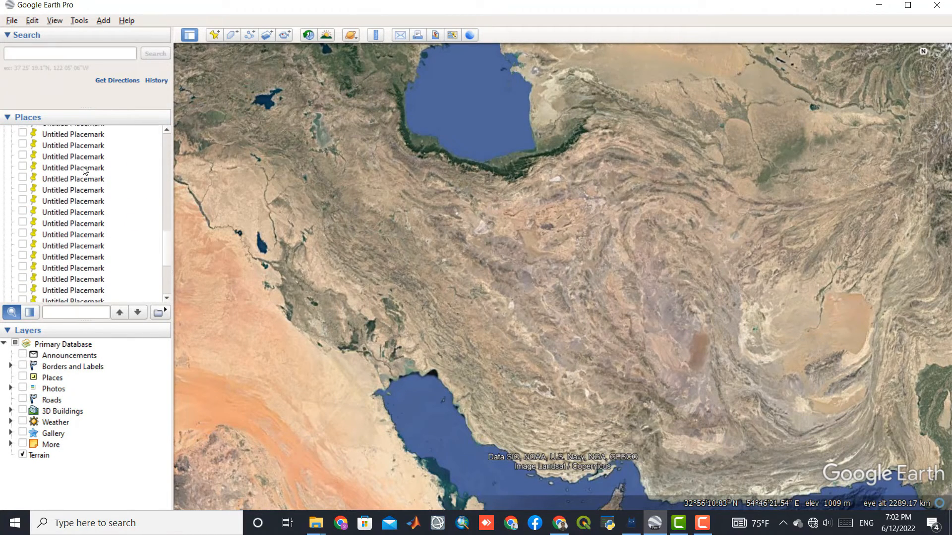
{"action": "scroll", "coordinate": [85, 170], "scroll_direction": "down", "scroll_amount": 3}
{"action": "scroll", "coordinate": [84, 171], "scroll_direction": "up", "scroll_amount": 8}
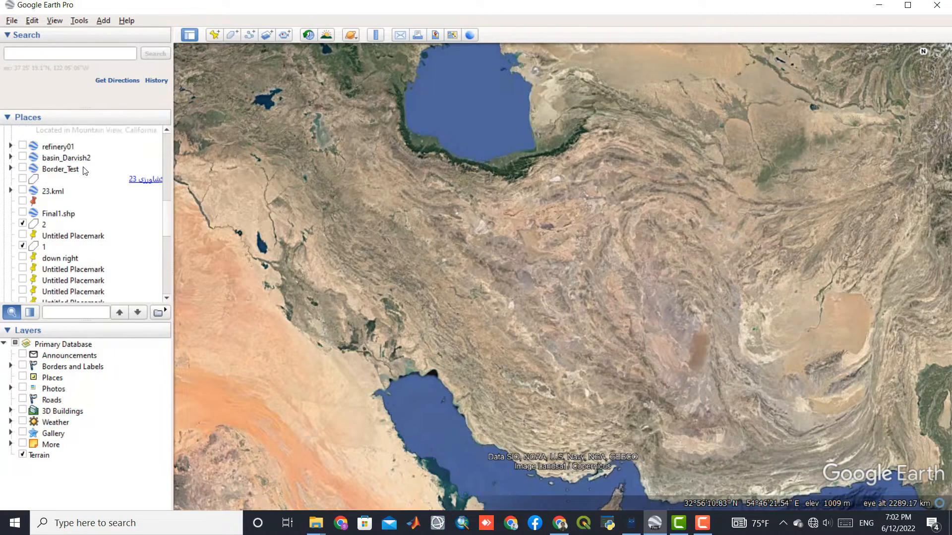
{"action": "scroll", "coordinate": [84, 171], "scroll_direction": "up", "scroll_amount": 10}
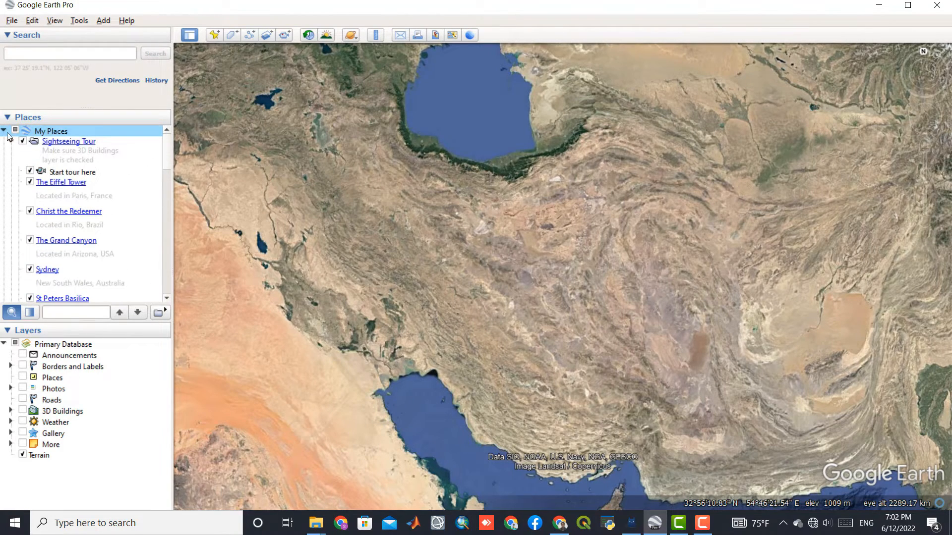
{"action": "left_click", "coordinate": [4, 131]}
{"action": "left_click", "coordinate": [49, 142]}
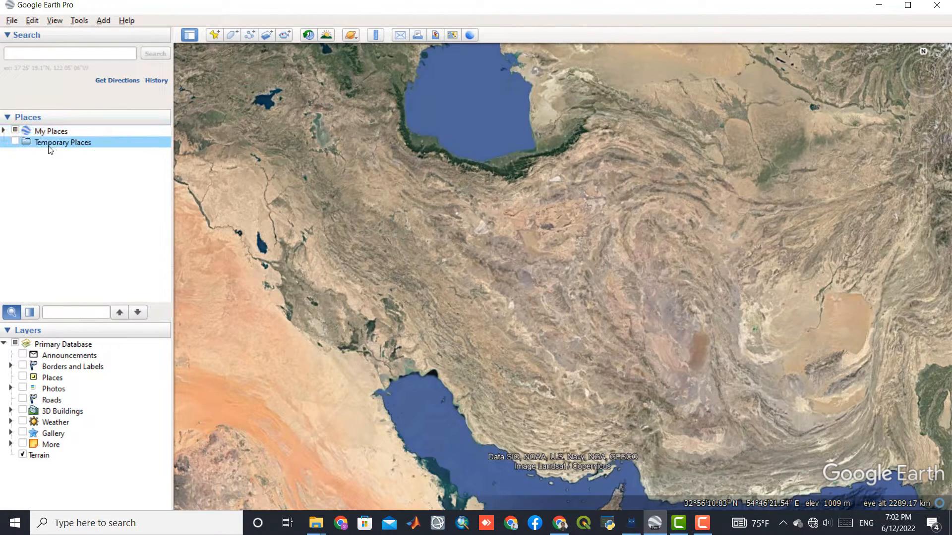
Add a placemark named 12 to My Places, positioned in central Iran southeast of Tehran
{"action": "left_click", "coordinate": [53, 131]}
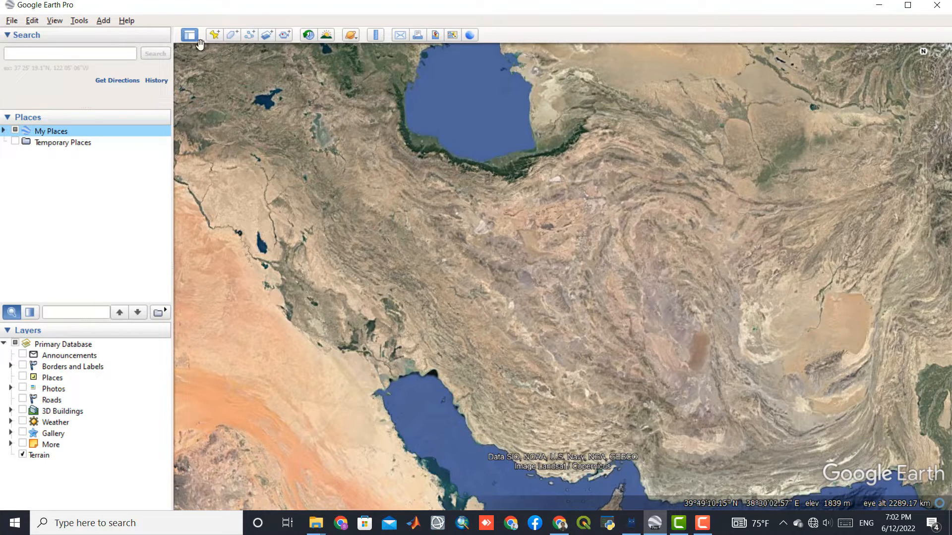
{"action": "left_click", "coordinate": [214, 35]}
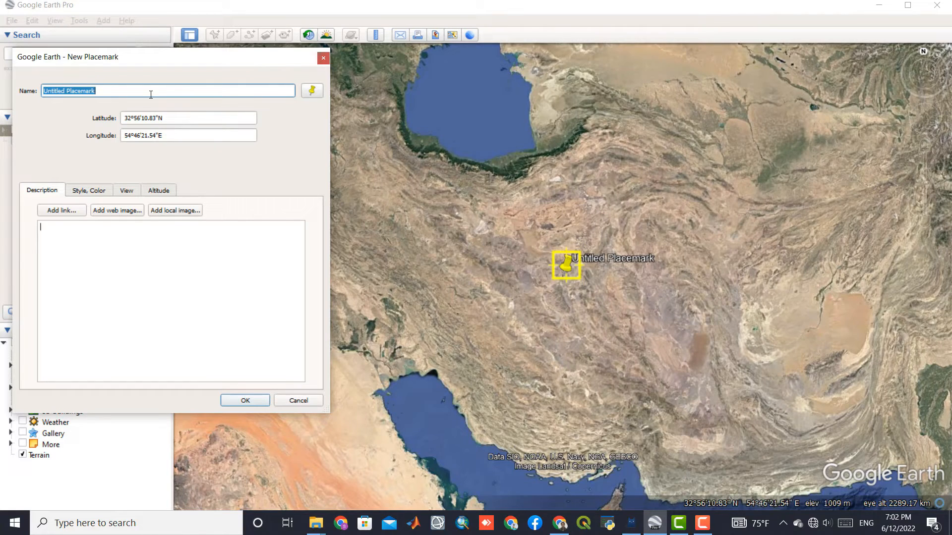
{"action": "type", "text": "12"}
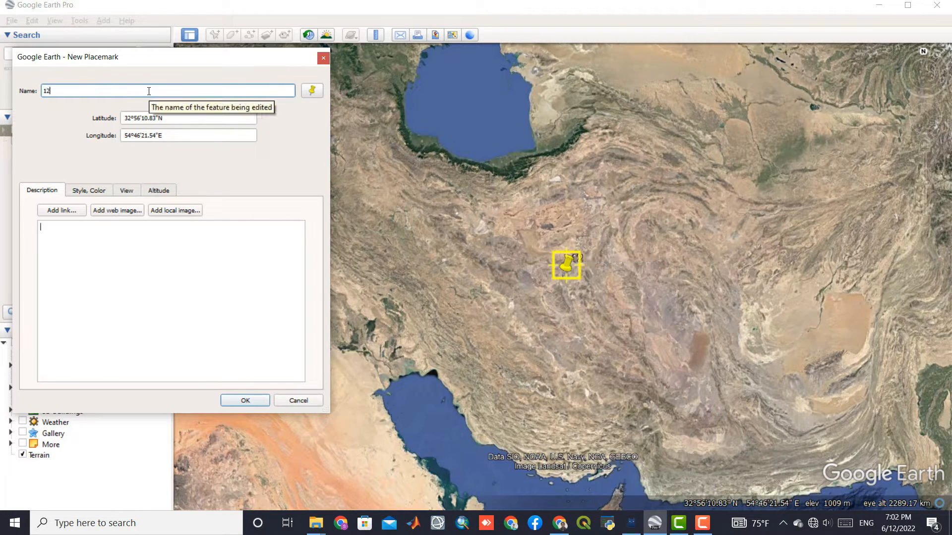
{"action": "left_click_drag", "start_coordinate": [565, 279], "coordinate": [519, 256]}
{"action": "left_click", "coordinate": [249, 401]}
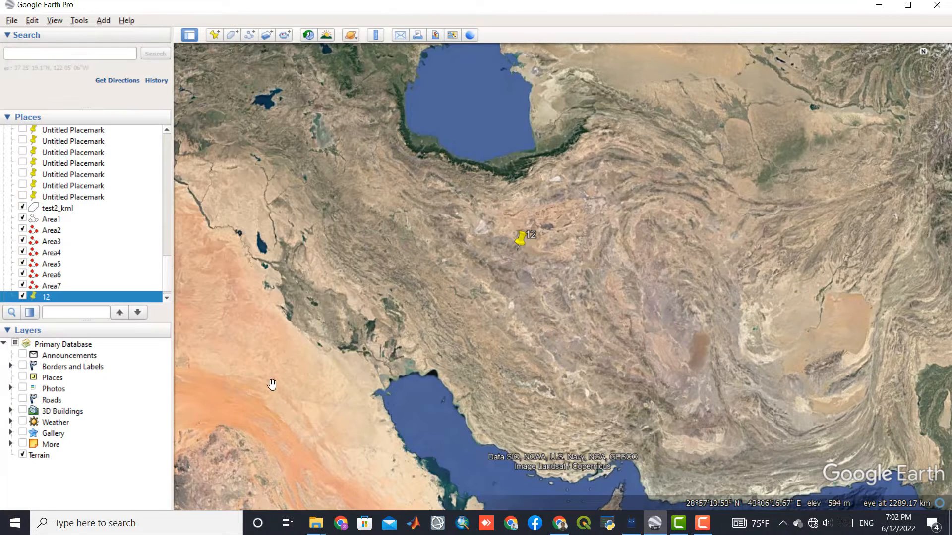
Locate placemark 12 at the end of the My Places list and collapse the list again
{"action": "scroll", "coordinate": [70, 274], "scroll_direction": "down", "scroll_amount": 1}
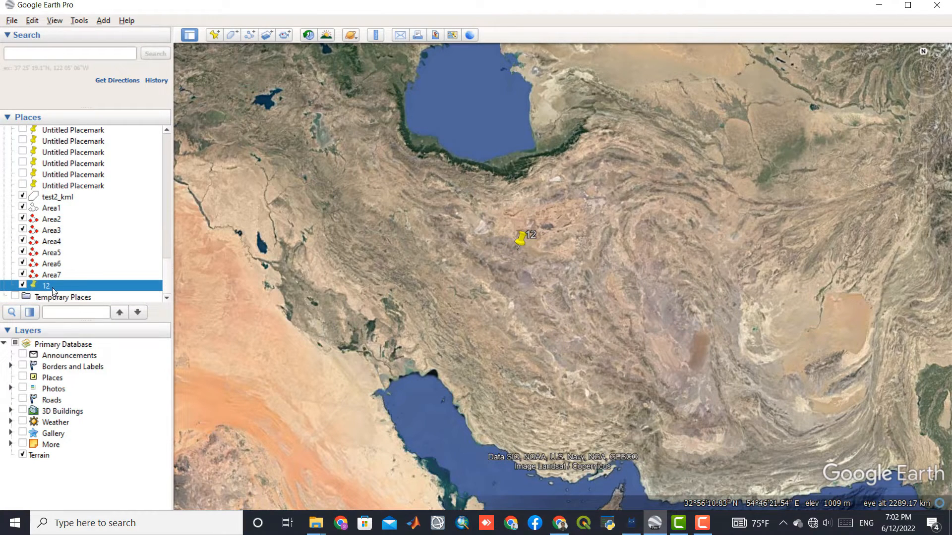
{"action": "scroll", "coordinate": [71, 287], "scroll_direction": "up", "scroll_amount": 10}
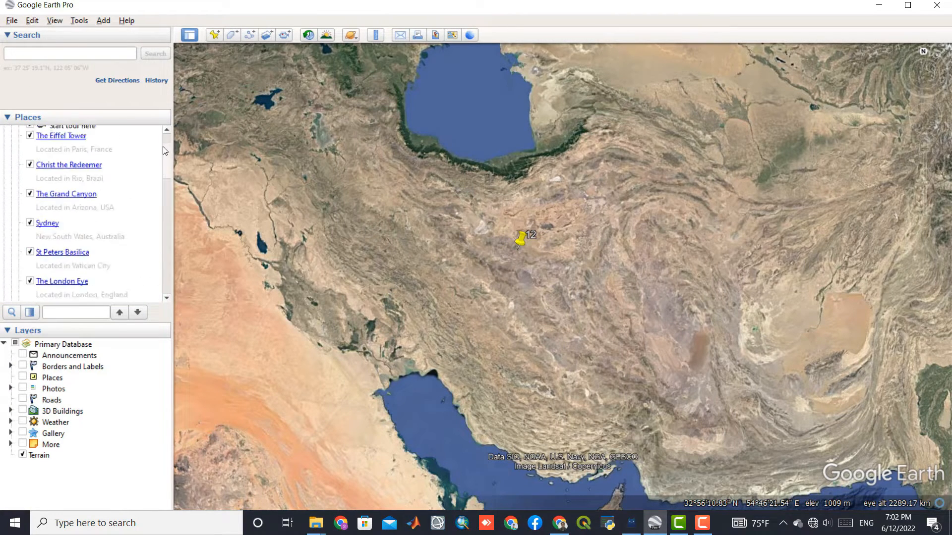
{"action": "left_click", "coordinate": [58, 132]}
{"action": "left_click", "coordinate": [4, 131]}
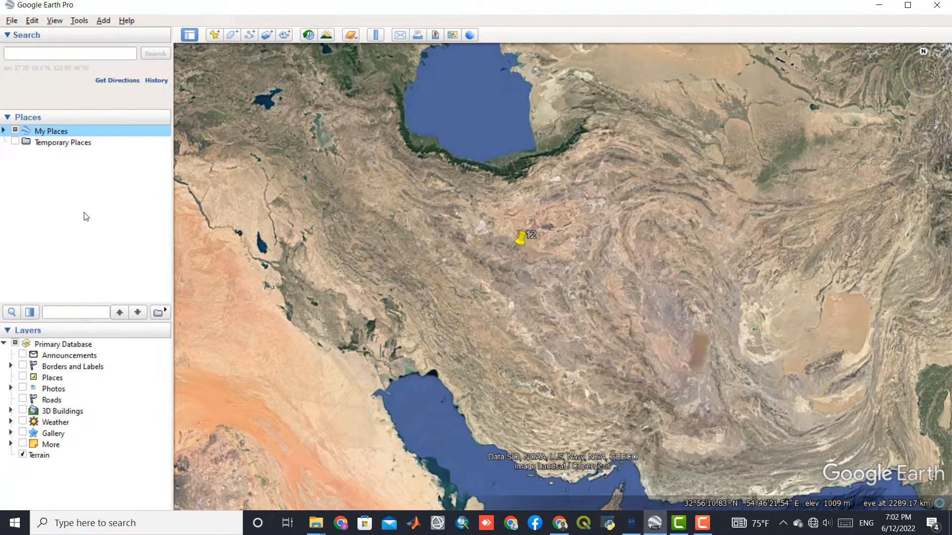
Turn on the Announcements and Borders and Labels layers, expand the latter's sublayers, and view the country borders around Iran
{"action": "scroll", "coordinate": [454, 290], "scroll_direction": "down", "scroll_amount": 2}
{"action": "left_click_drag", "start_coordinate": [407, 299], "coordinate": [429, 318]}
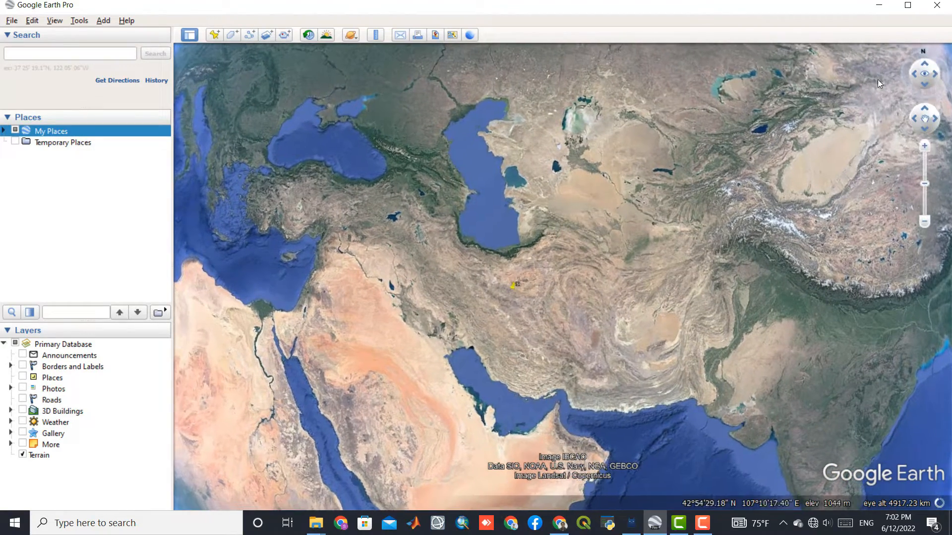
{"action": "scroll", "coordinate": [514, 270], "scroll_direction": "up", "scroll_amount": 3}
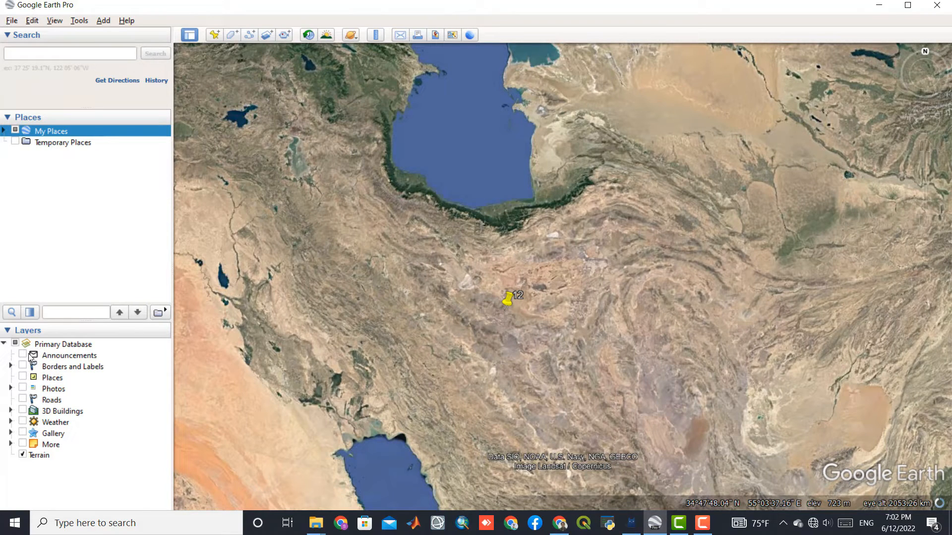
{"action": "left_click", "coordinate": [24, 355]}
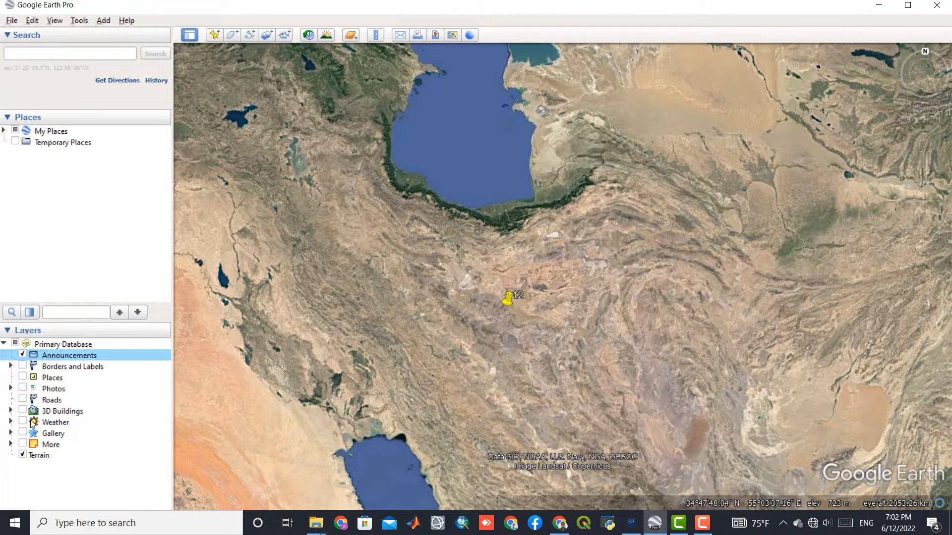
{"action": "left_click", "coordinate": [23, 366]}
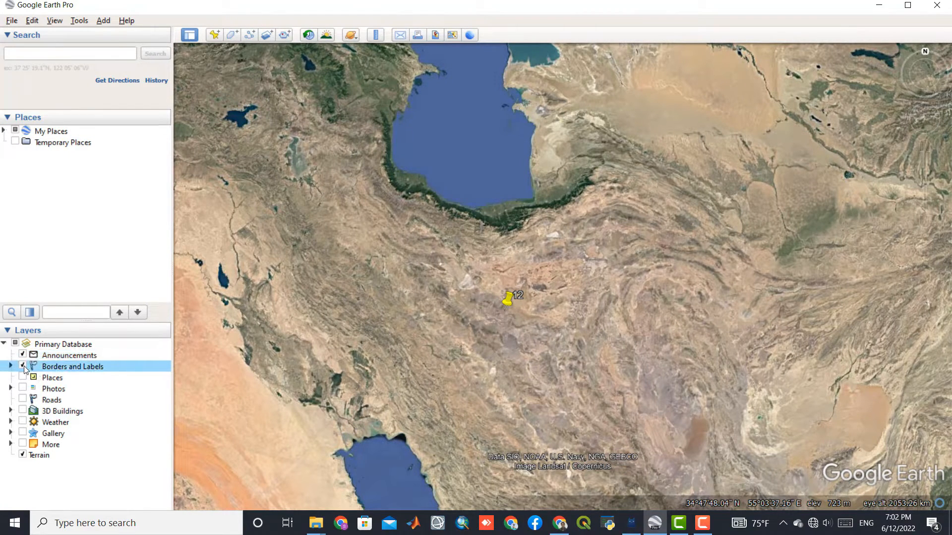
{"action": "left_click", "coordinate": [12, 366]}
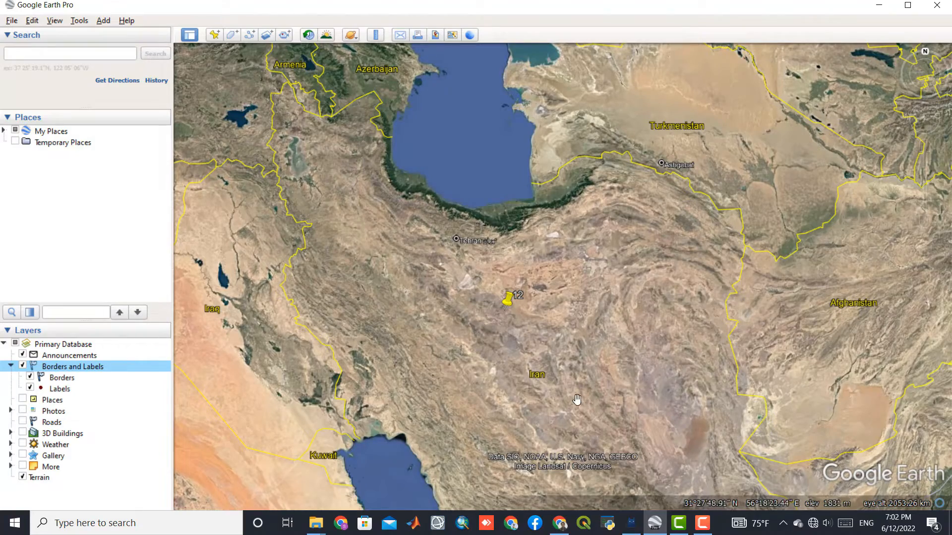
{"action": "scroll", "coordinate": [495, 371], "scroll_direction": "down", "scroll_amount": 3}
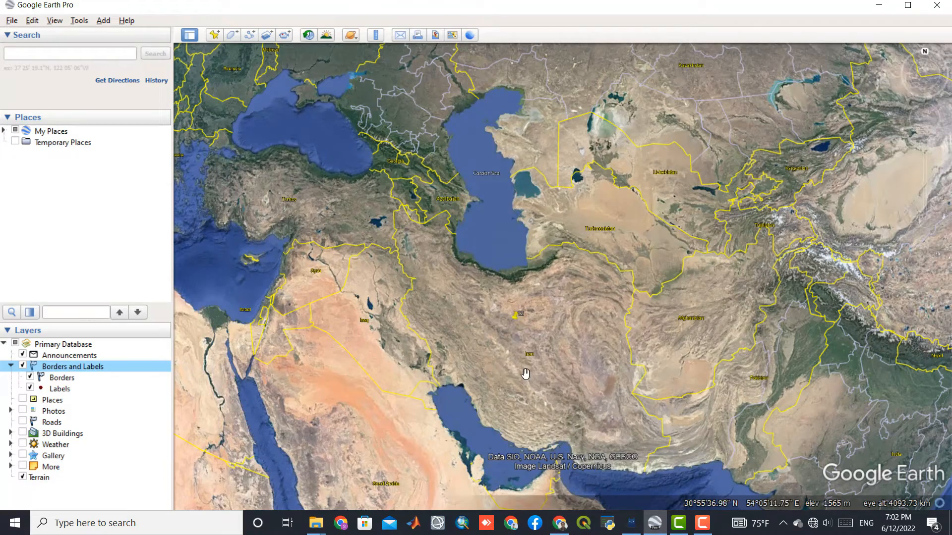
{"action": "scroll", "coordinate": [525, 374], "scroll_direction": "up", "scroll_amount": 3}
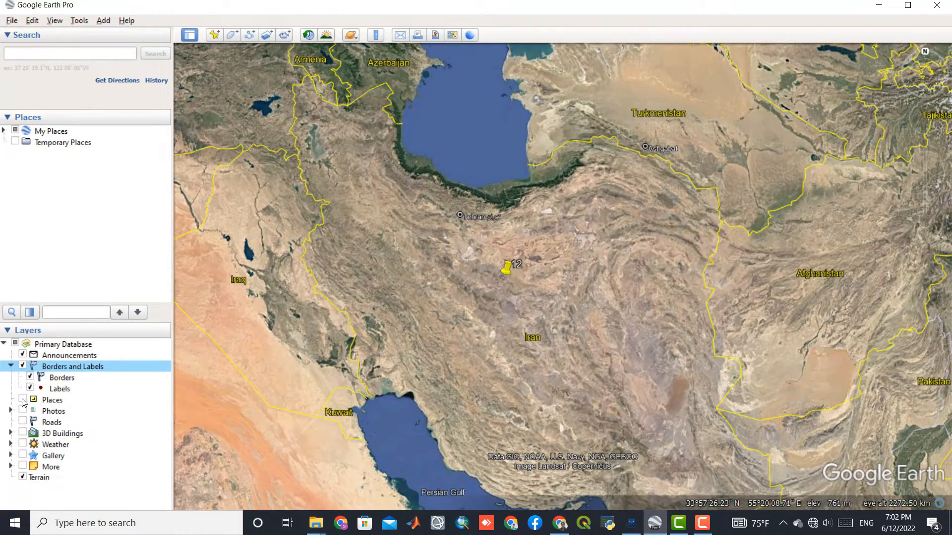
Turn on the Places layer and look at the area around Tehran in closer view
{"action": "left_click", "coordinate": [23, 400]}
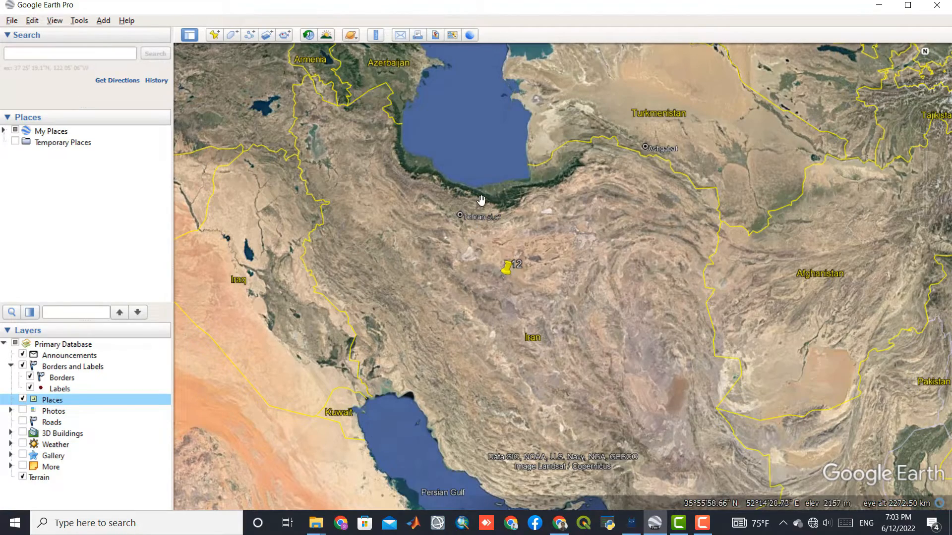
{"action": "scroll", "coordinate": [481, 199], "scroll_direction": "up", "scroll_amount": 3}
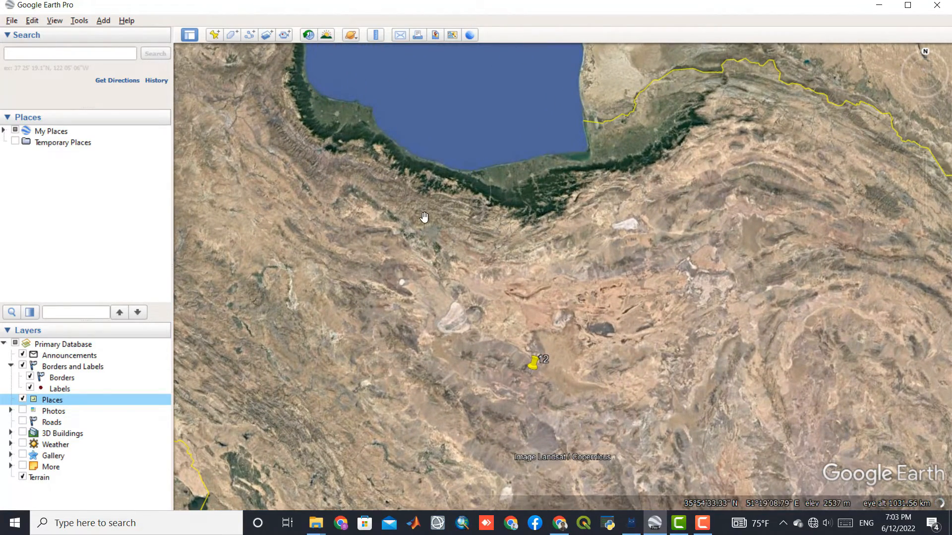
{"action": "left_click_drag", "start_coordinate": [426, 231], "coordinate": [478, 216]}
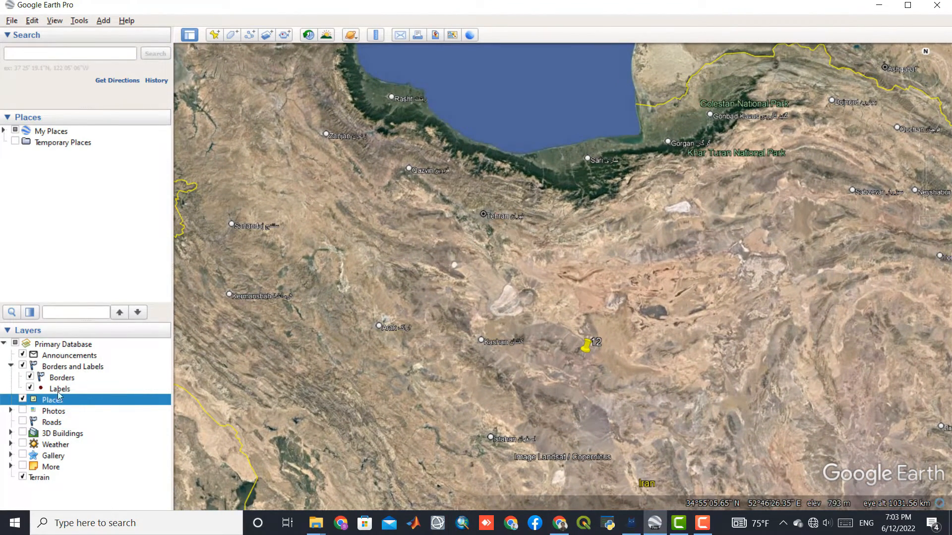
Turn on the Photos layer, expand it, and select its Google Maps Photos sublayer
{"action": "left_click", "coordinate": [20, 413]}
{"action": "left_click", "coordinate": [11, 411]}
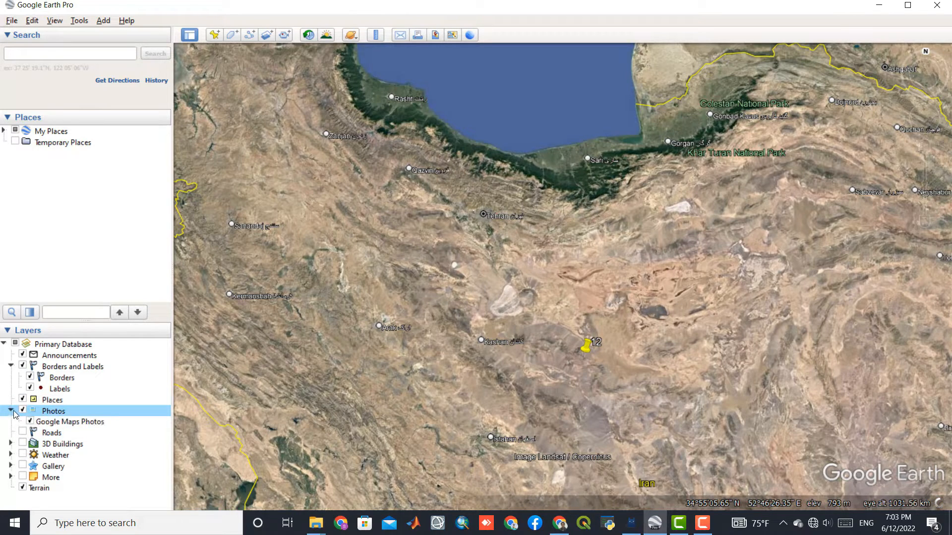
{"action": "left_click", "coordinate": [91, 423]}
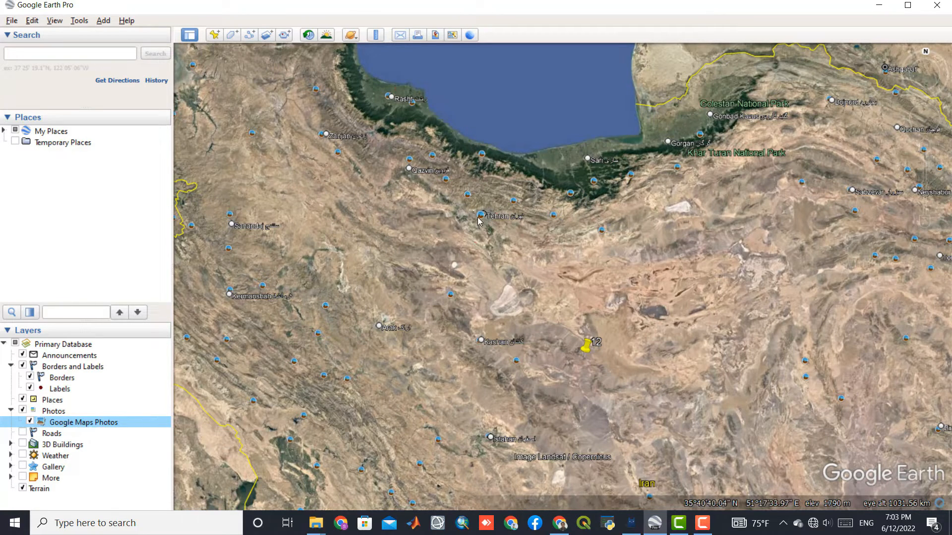
View the map photos at Tehran, Sanandaj, and the two points around Rasht, closing the photo balloons
{"action": "left_click", "coordinate": [480, 216]}
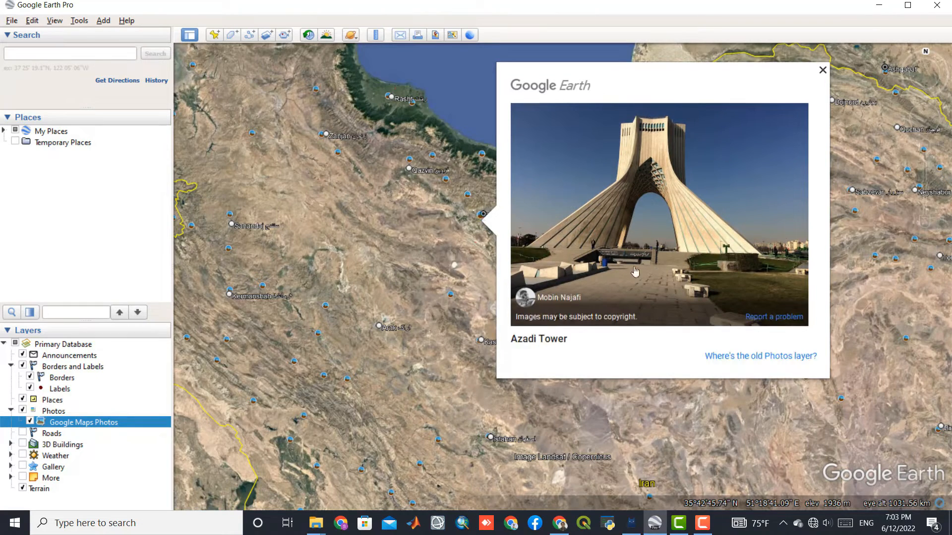
{"action": "left_click", "coordinate": [231, 216]}
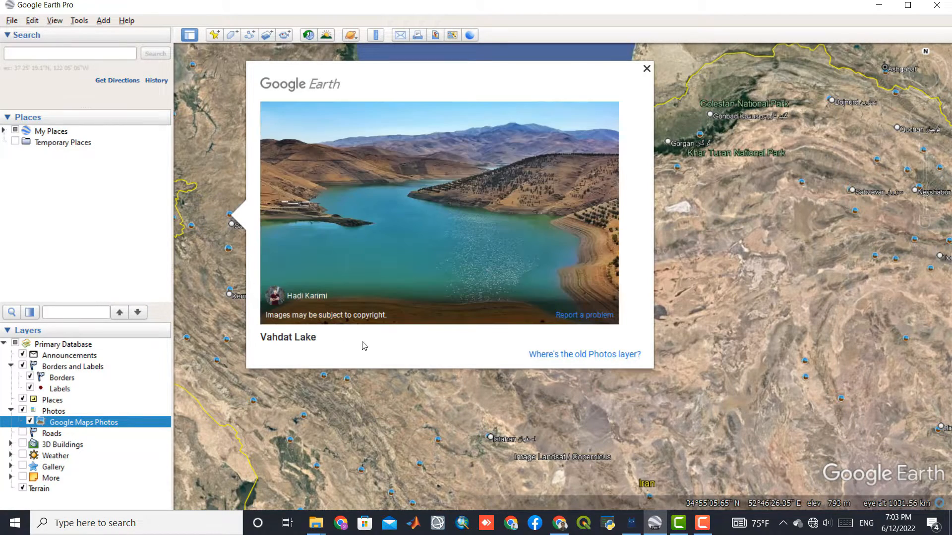
{"action": "left_click", "coordinate": [647, 70]}
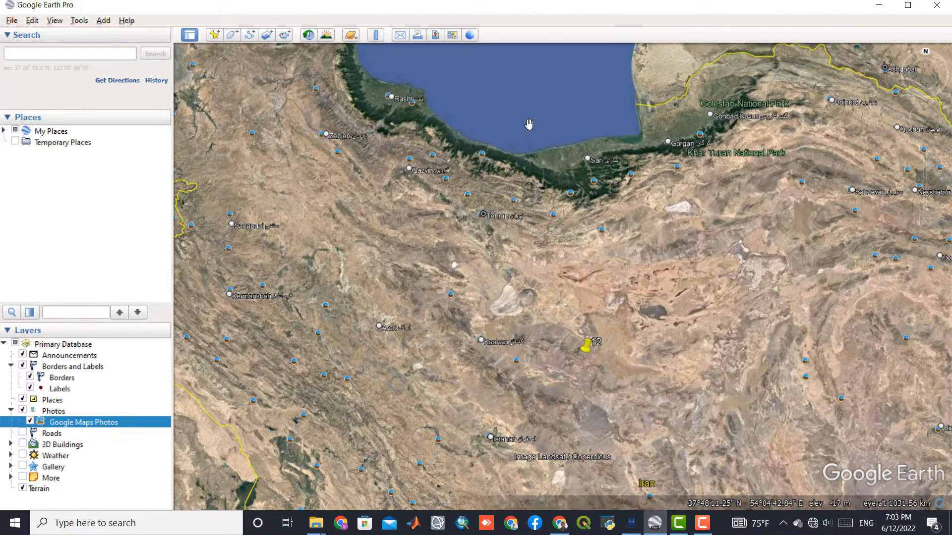
{"action": "left_click", "coordinate": [412, 103]}
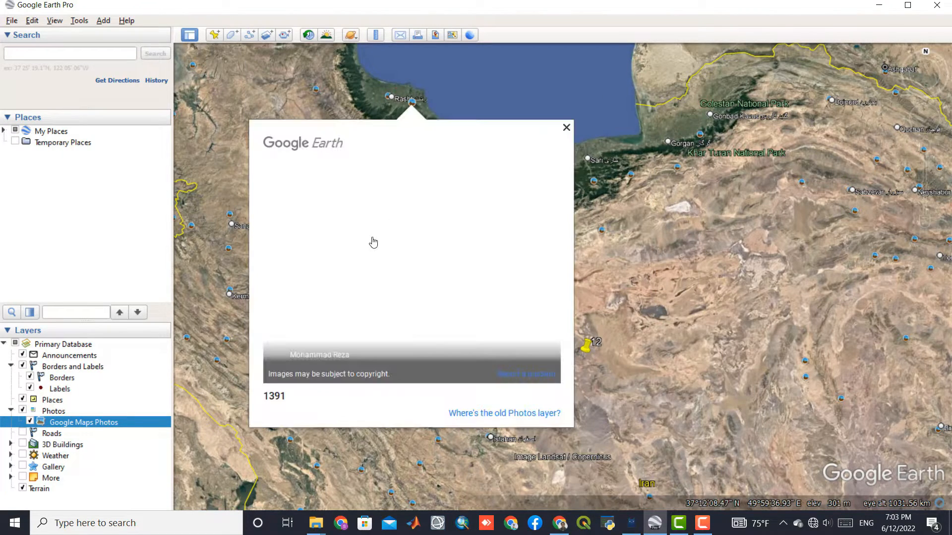
{"action": "left_click", "coordinate": [566, 128]}
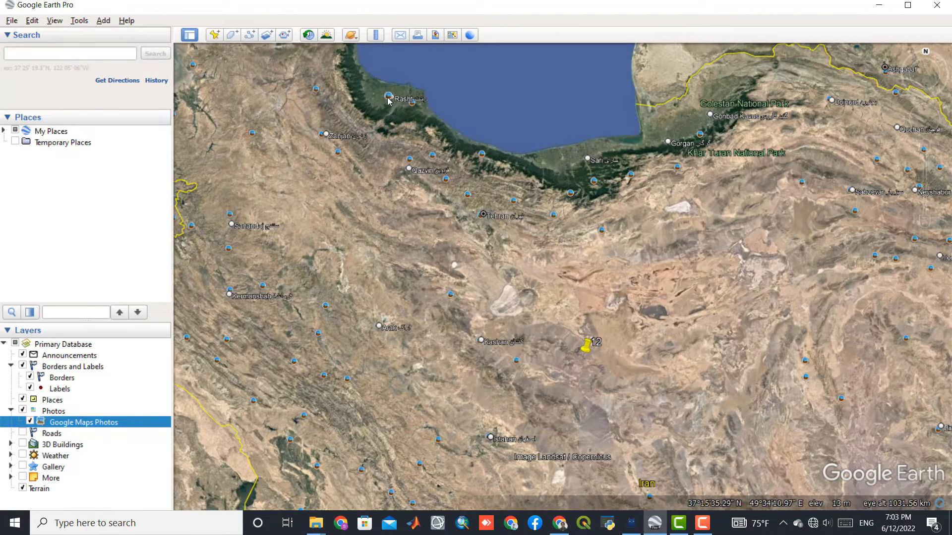
{"action": "left_click", "coordinate": [388, 99]}
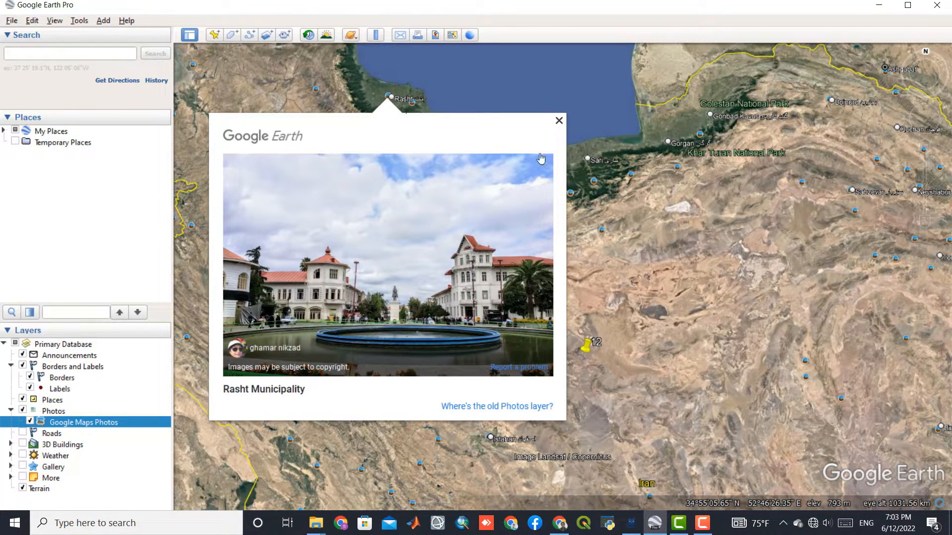
{"action": "left_click", "coordinate": [557, 123]}
View the map photos near Sari and just west of Ardabil, closing each balloon
{"action": "left_click", "coordinate": [593, 181]}
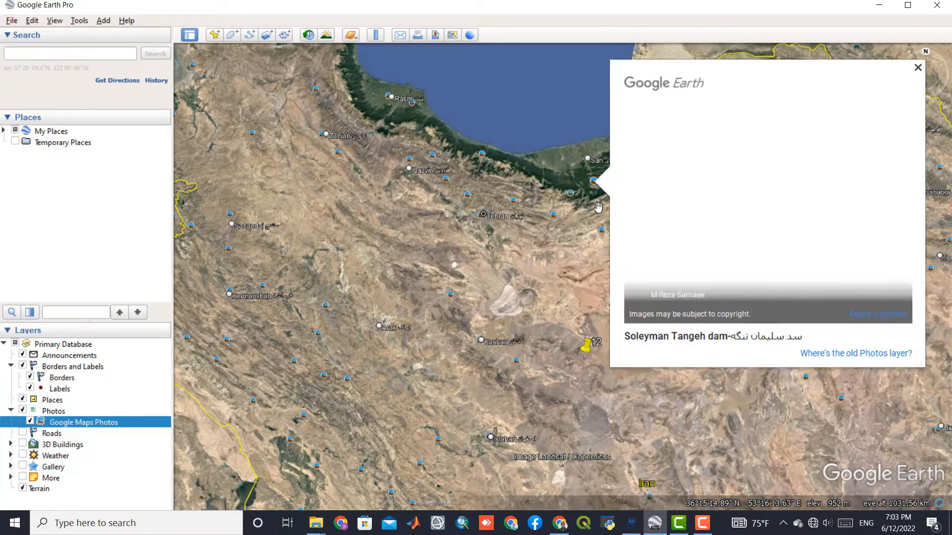
{"action": "left_click", "coordinate": [918, 68]}
{"action": "left_click_drag", "start_coordinate": [300, 123], "coordinate": [333, 217]}
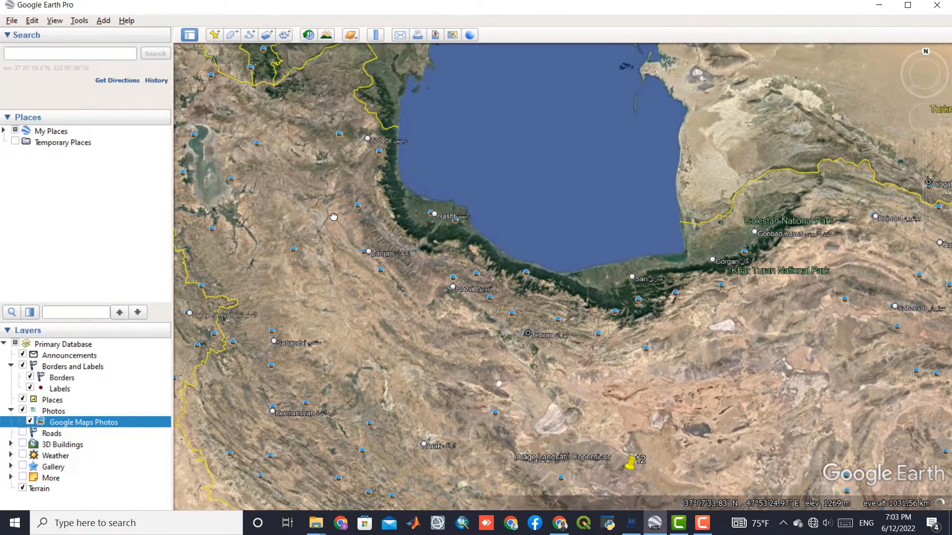
{"action": "left_click", "coordinate": [339, 135]}
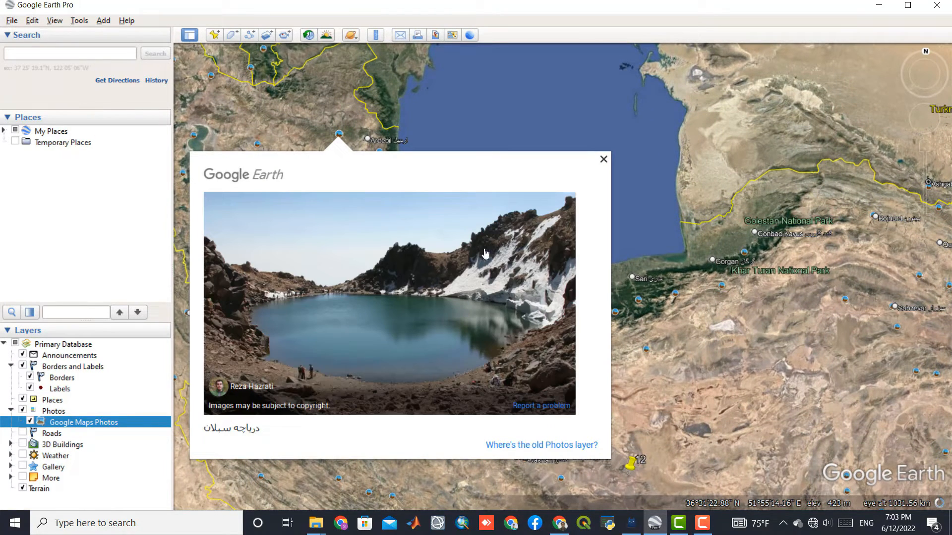
{"action": "left_click", "coordinate": [603, 160]}
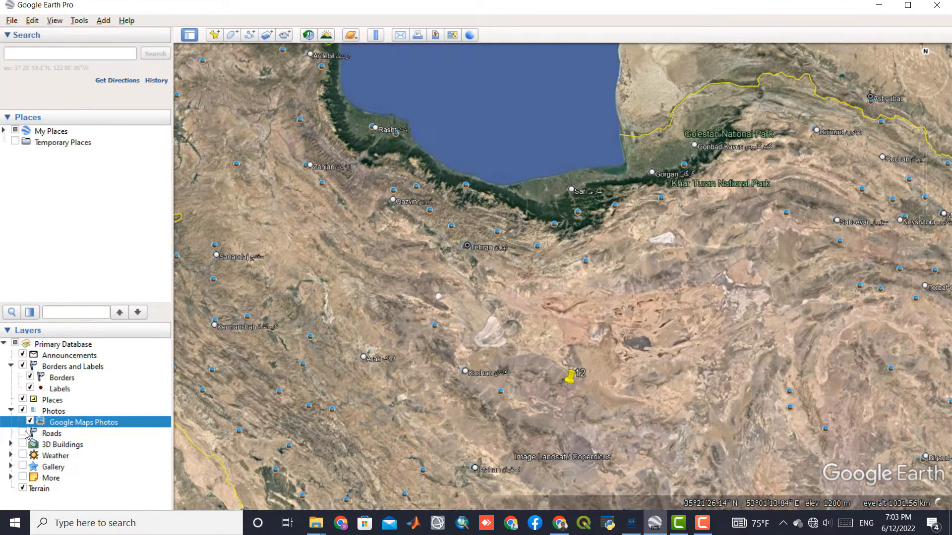
Turn on the Roads layer, examine the road network around Tehran up close, and toggle the layer off and on again
{"action": "left_click", "coordinate": [23, 433]}
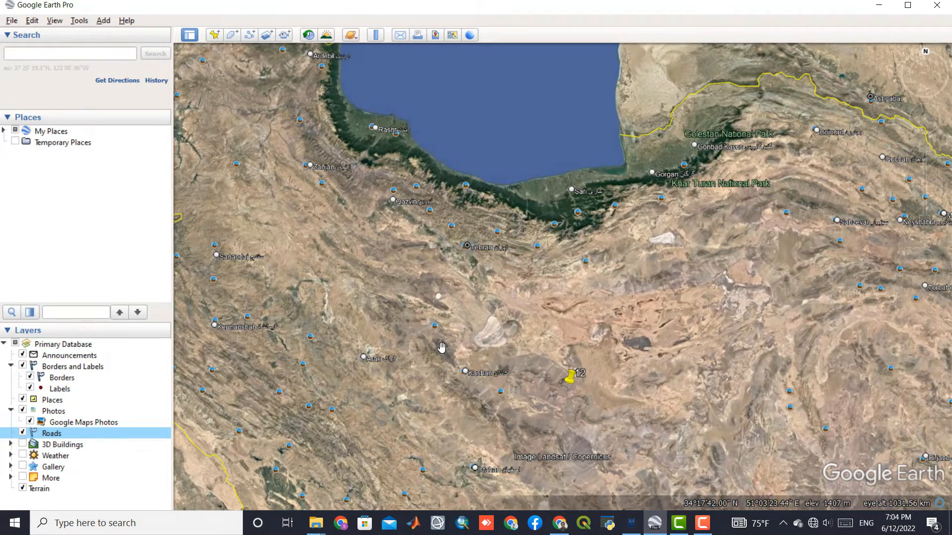
{"action": "scroll", "coordinate": [441, 347], "scroll_direction": "up", "scroll_amount": 1}
{"action": "scroll", "coordinate": [470, 357], "scroll_direction": "up", "scroll_amount": 1}
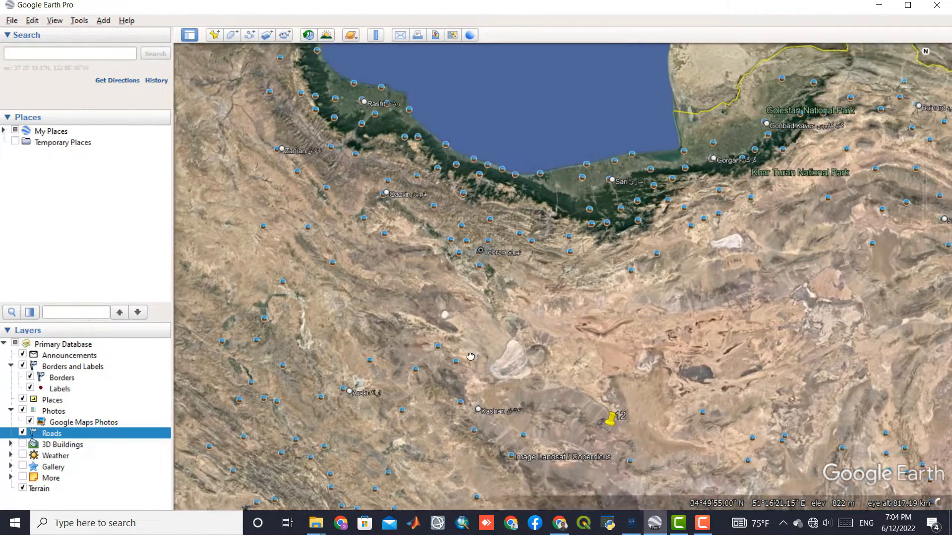
{"action": "scroll", "coordinate": [470, 357], "scroll_direction": "up", "scroll_amount": 1}
{"action": "scroll", "coordinate": [478, 312], "scroll_direction": "up", "scroll_amount": 2}
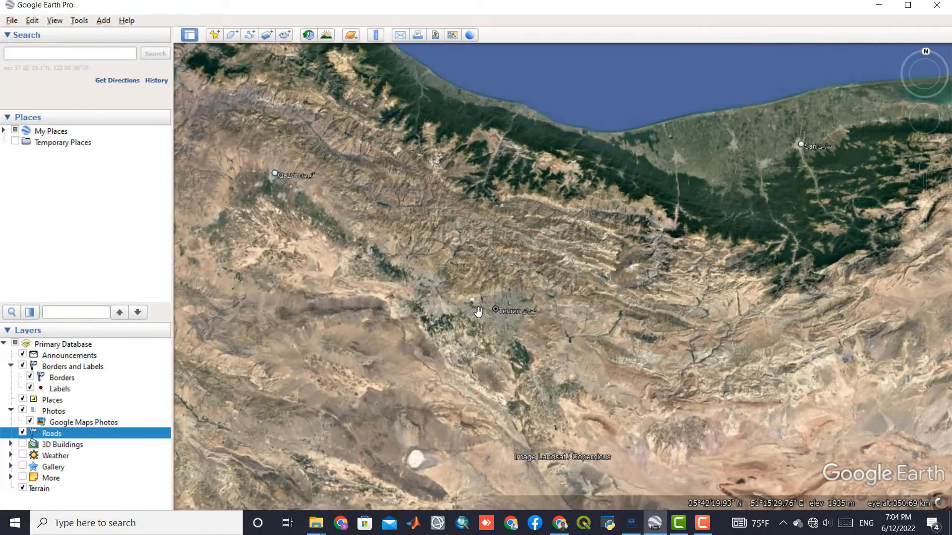
{"action": "scroll", "coordinate": [478, 312], "scroll_direction": "up", "scroll_amount": 2}
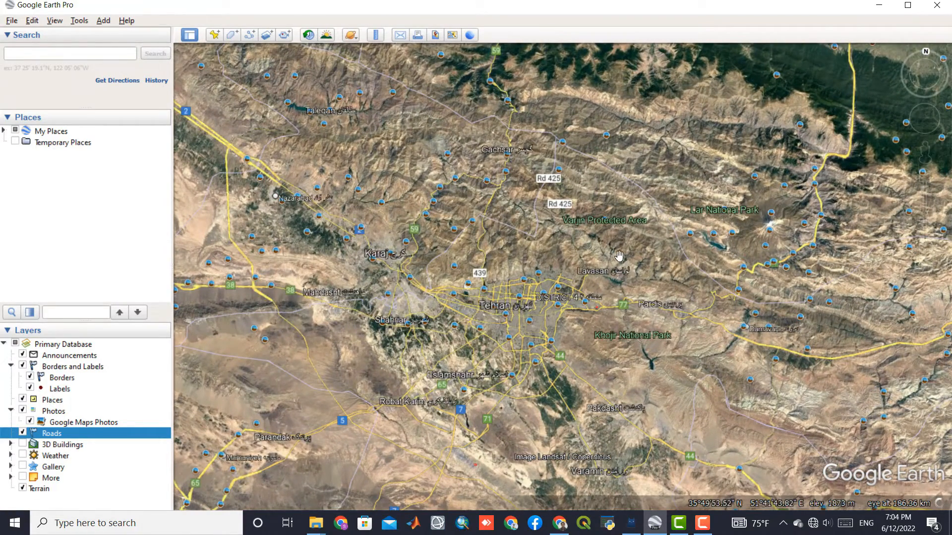
{"action": "scroll", "coordinate": [515, 311], "scroll_direction": "up", "scroll_amount": 2}
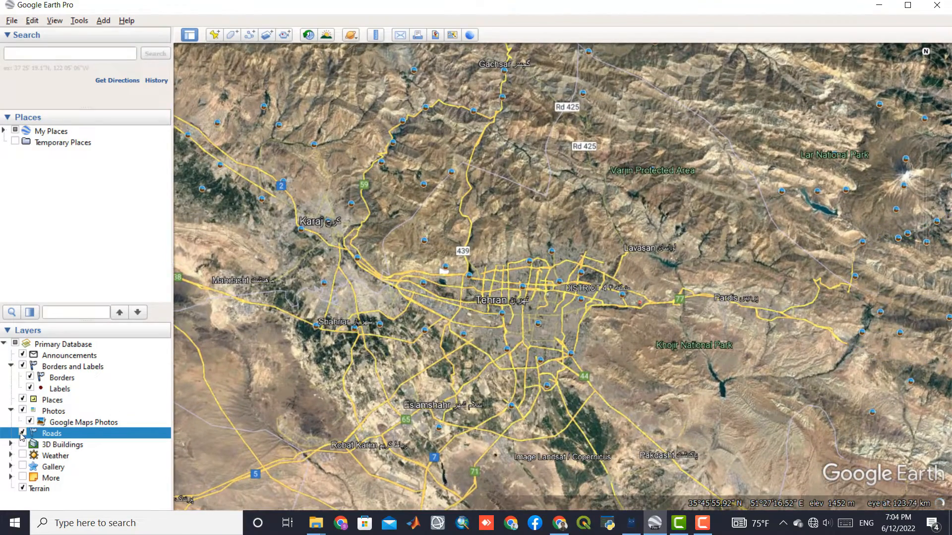
{"action": "left_click", "coordinate": [23, 434]}
{"action": "left_click", "coordinate": [23, 434]}
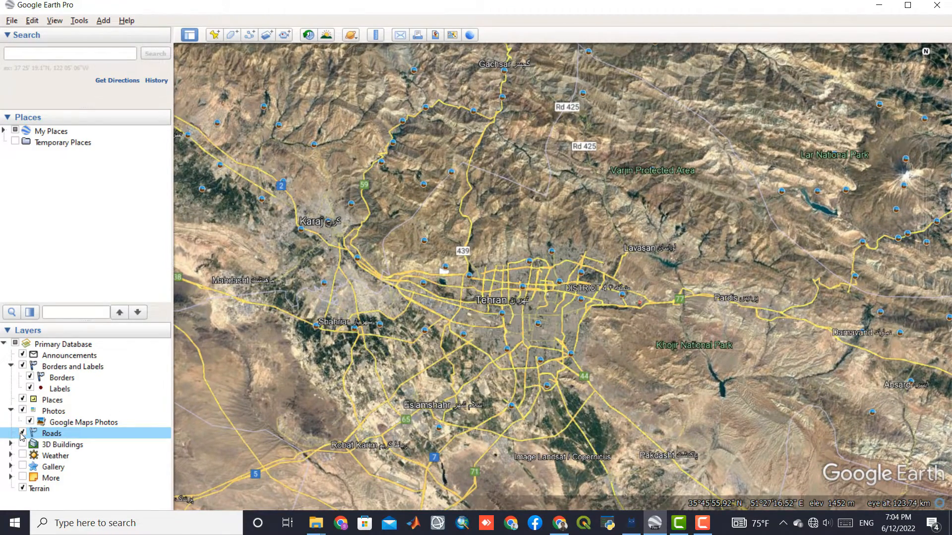
Turn on the 3D Buildings layer over Tehran and turn off the Roads layer
{"action": "left_click", "coordinate": [23, 444]}
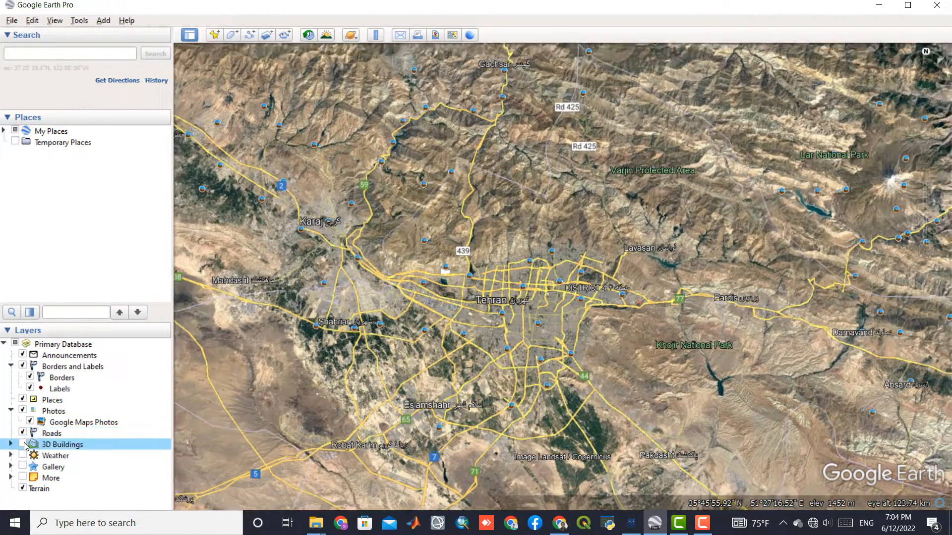
{"action": "scroll", "coordinate": [534, 315], "scroll_direction": "up", "scroll_amount": 3}
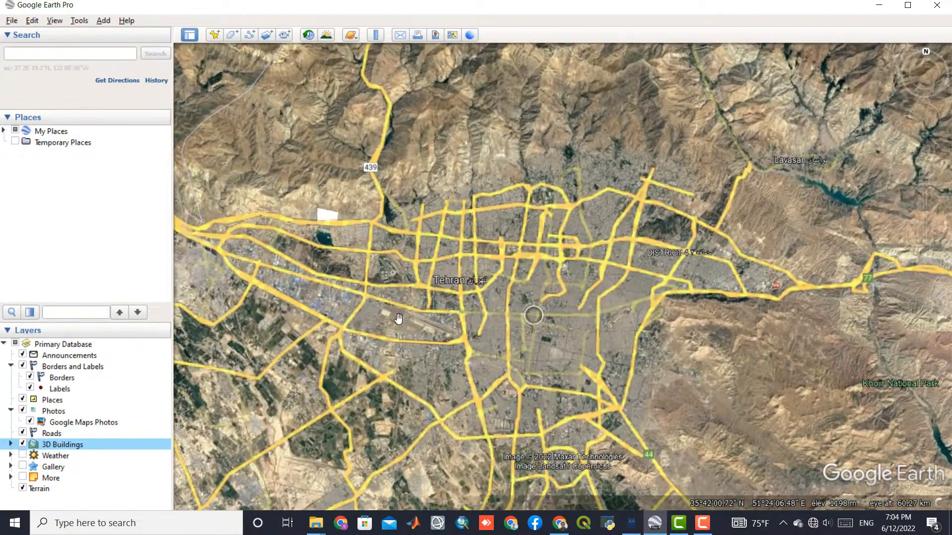
{"action": "scroll", "coordinate": [470, 256], "scroll_direction": "up", "scroll_amount": 2}
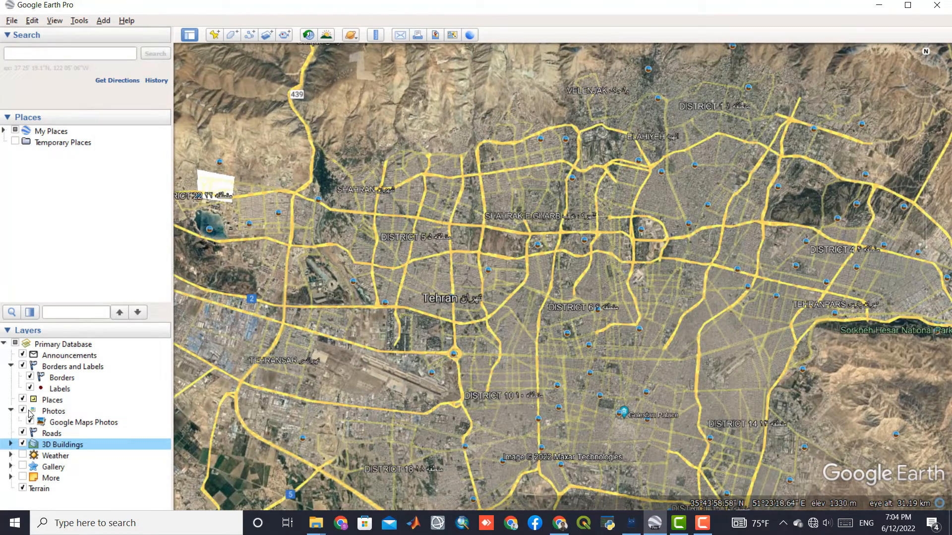
{"action": "left_click", "coordinate": [23, 433]}
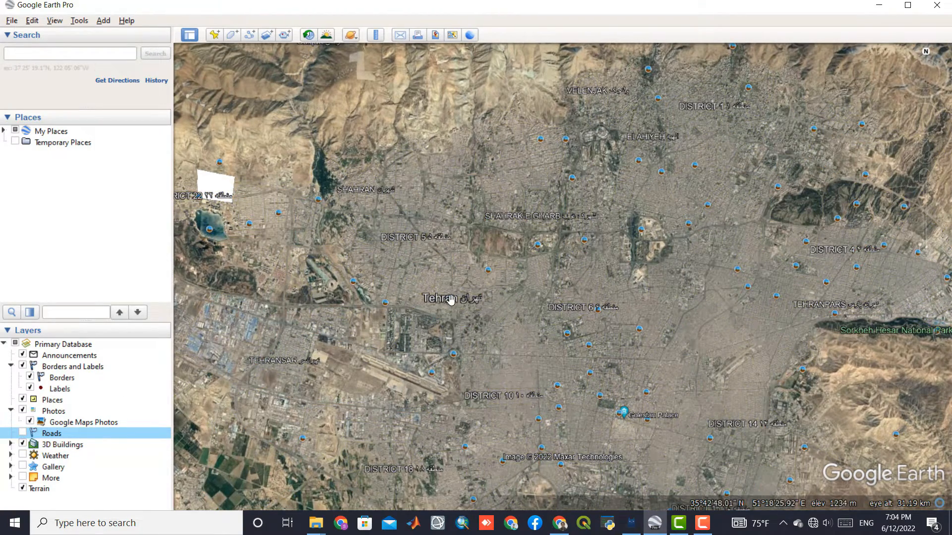
Find Azadi Tower in Tehran and view its 3D model up close from a low, tilted angle with the mountains behind
{"action": "scroll", "coordinate": [460, 296], "scroll_direction": "up", "scroll_amount": 3}
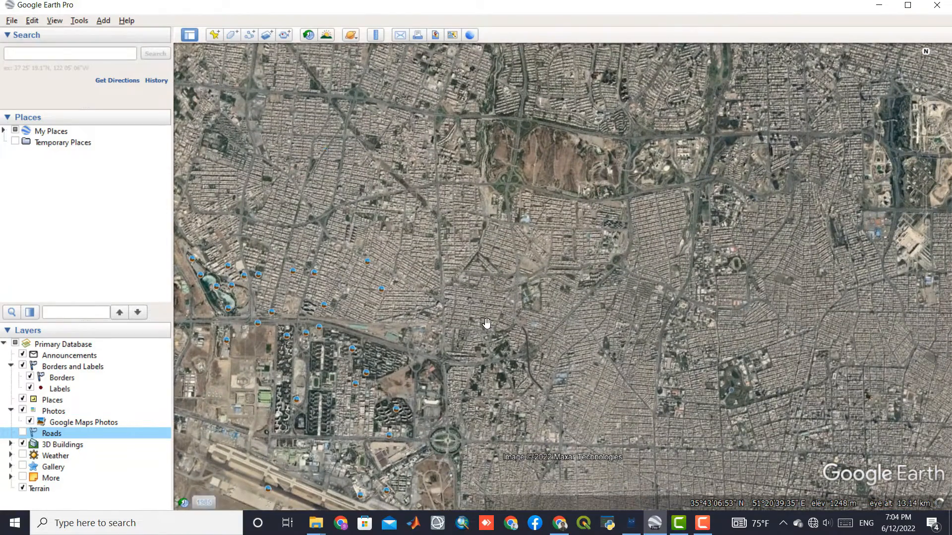
{"action": "left_click_drag", "start_coordinate": [486, 336], "coordinate": [547, 219]}
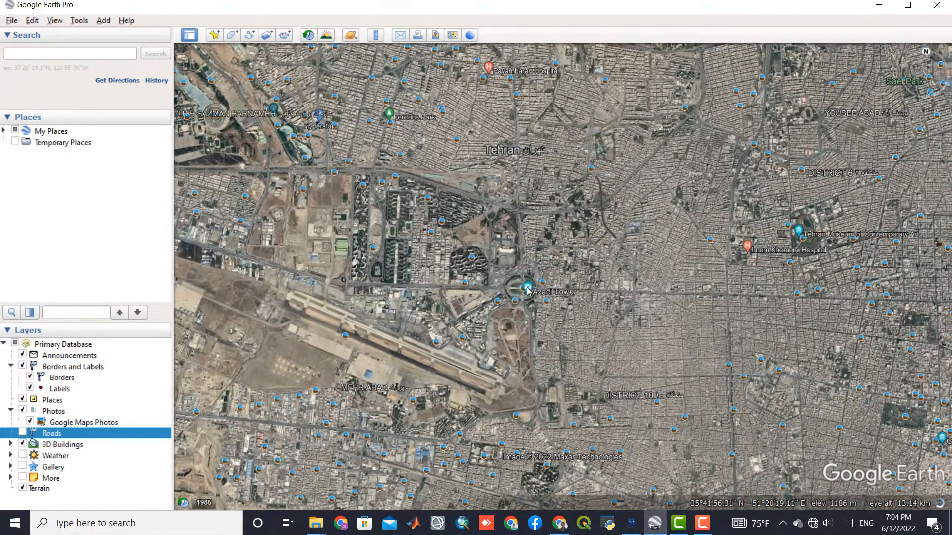
{"action": "scroll", "coordinate": [528, 288], "scroll_direction": "up", "scroll_amount": 3}
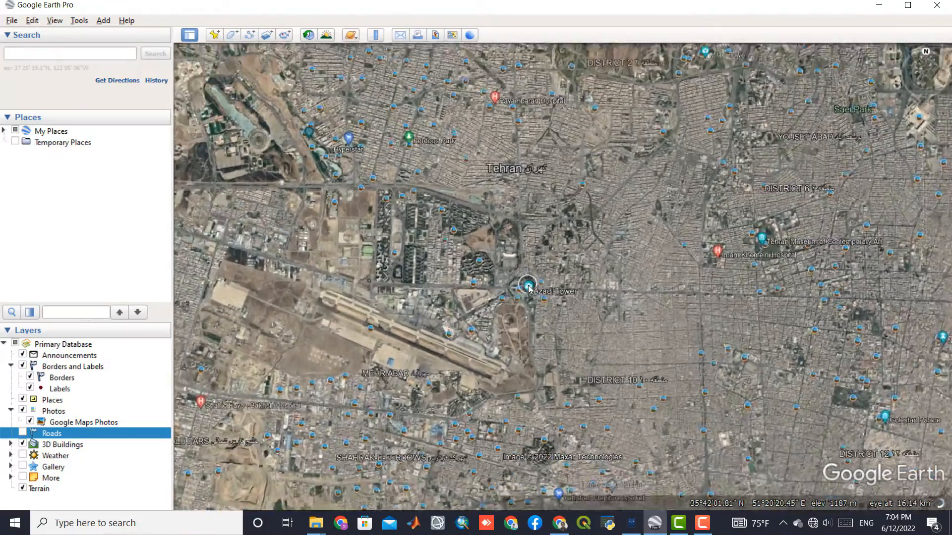
{"action": "scroll", "coordinate": [528, 285], "scroll_direction": "up", "scroll_amount": 3}
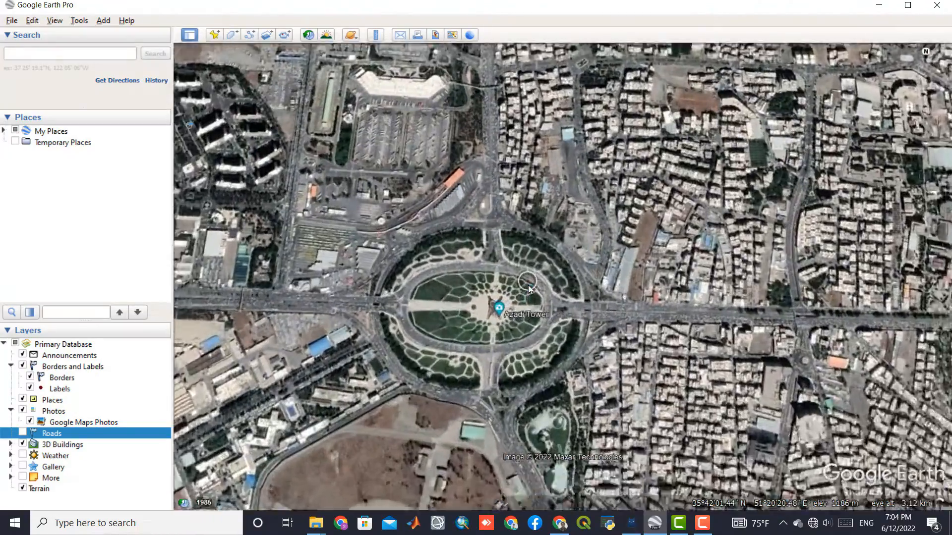
{"action": "scroll", "coordinate": [497, 310], "scroll_direction": "up", "scroll_amount": 2}
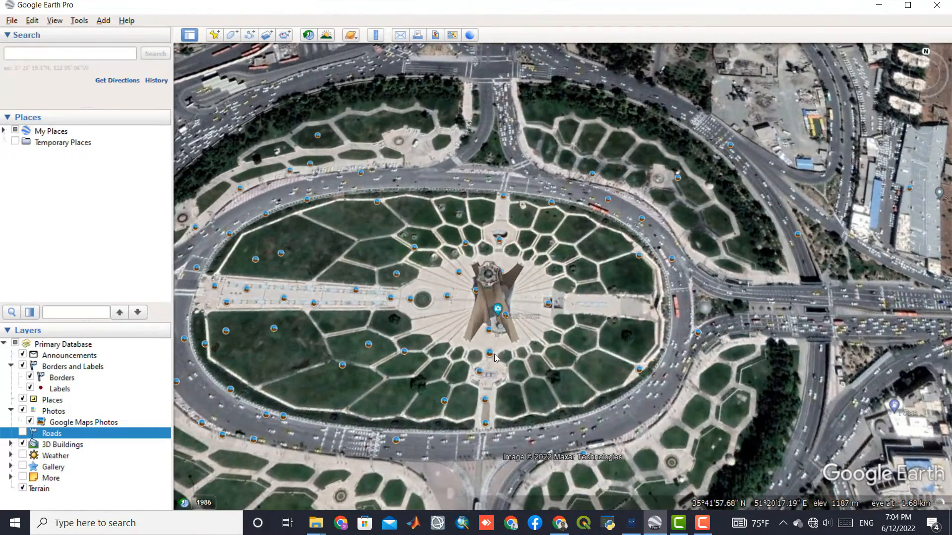
{"action": "middle_click_drag", "start_coordinate": [495, 339], "coordinate": [482, 510]}
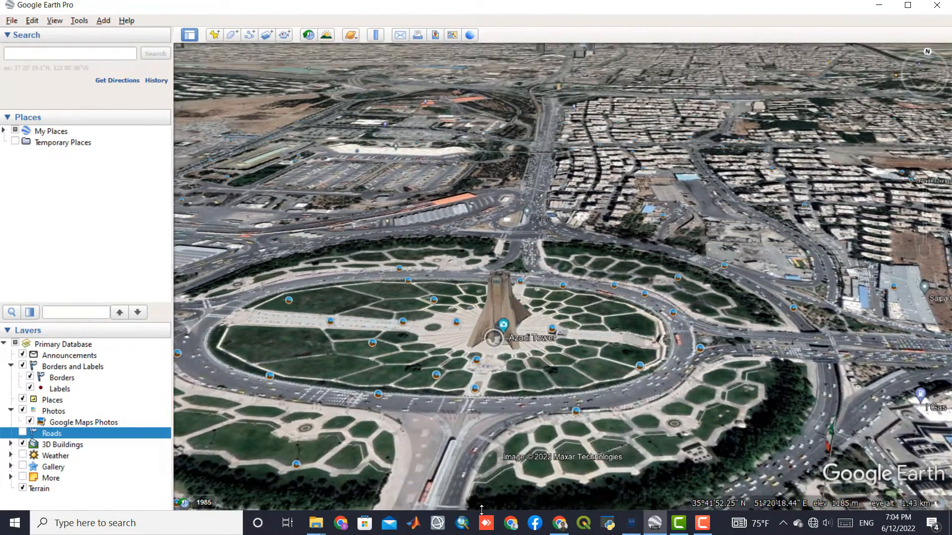
{"action": "middle_click_drag", "start_coordinate": [472, 390], "coordinate": [468, 429]}
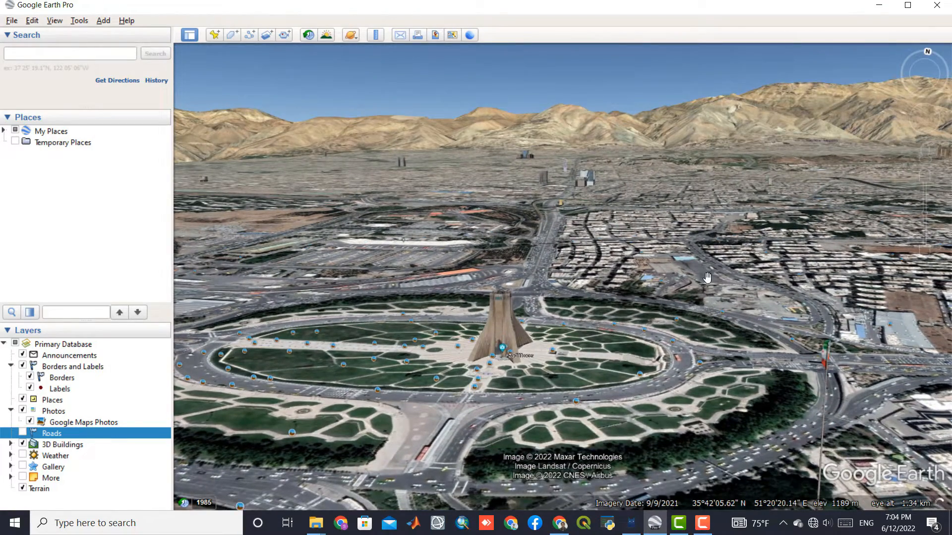
Examine the 3D buildings around Azadi Square, the nearby stadium and the Ekbatan apartment blocks
{"action": "left_click_drag", "start_coordinate": [708, 277], "coordinate": [562, 262]}
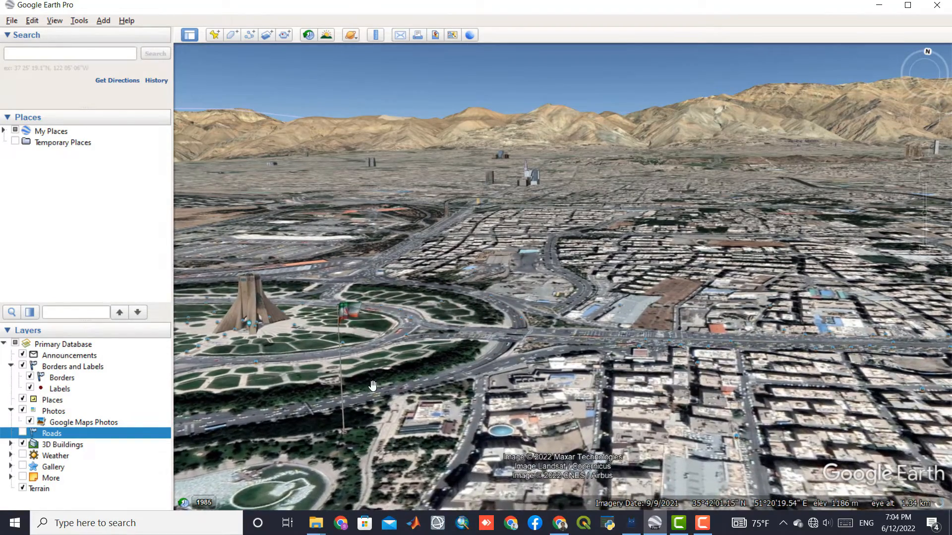
{"action": "left_click_drag", "start_coordinate": [372, 387], "coordinate": [557, 300]}
{"action": "left_click_drag", "start_coordinate": [280, 238], "coordinate": [476, 255]}
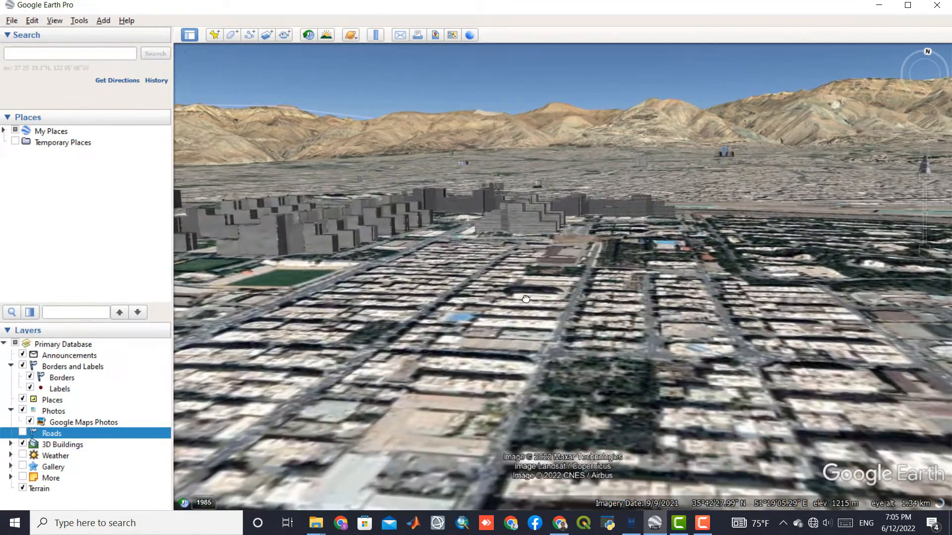
{"action": "left_click_drag", "start_coordinate": [272, 291], "coordinate": [645, 269]}
{"action": "left_click_drag", "start_coordinate": [399, 273], "coordinate": [394, 395]}
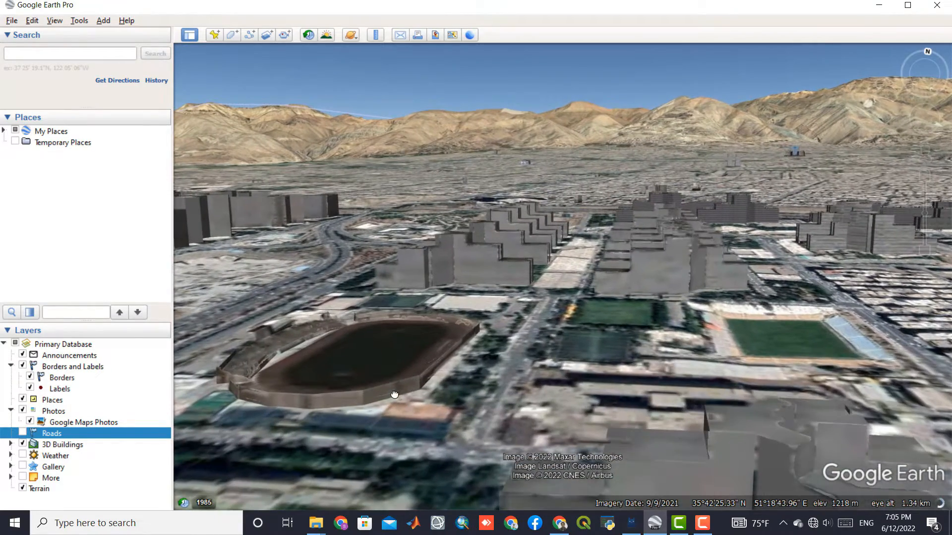
{"action": "middle_click_drag", "start_coordinate": [439, 394], "coordinate": [440, 394]}
{"action": "left_click_drag", "start_coordinate": [439, 394], "coordinate": [575, 309]}
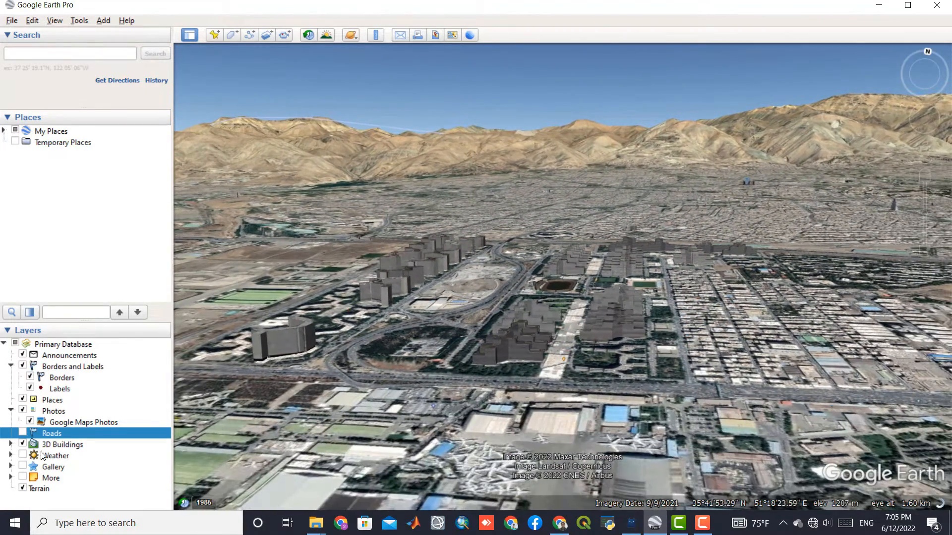
Compare the Ekbatan area with and without 3D Buildings, leaving the layer turned off
{"action": "left_click", "coordinate": [24, 444]}
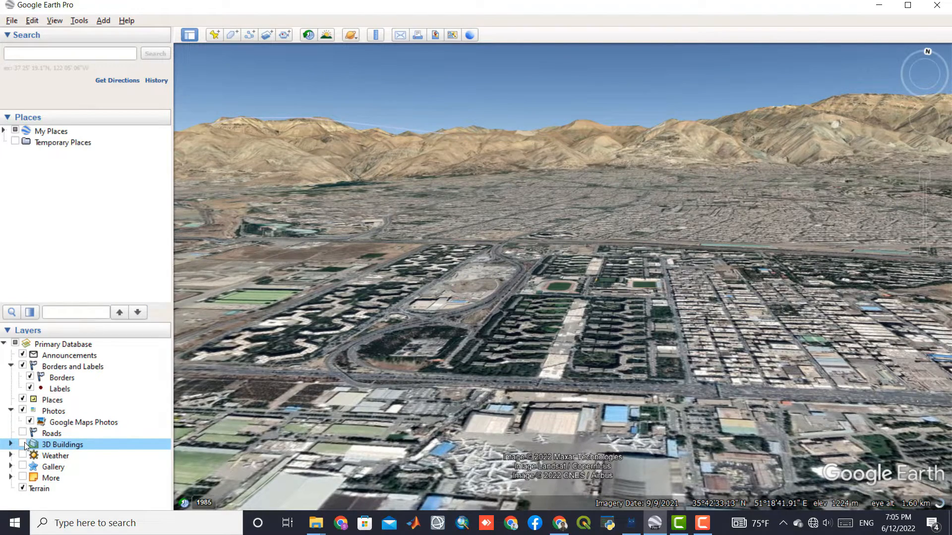
{"action": "left_click", "coordinate": [23, 444]}
{"action": "left_click", "coordinate": [23, 444]}
Turn on the Weather and Gallery layers and view the Ekbatan complex from straight above
{"action": "left_click", "coordinate": [23, 455]}
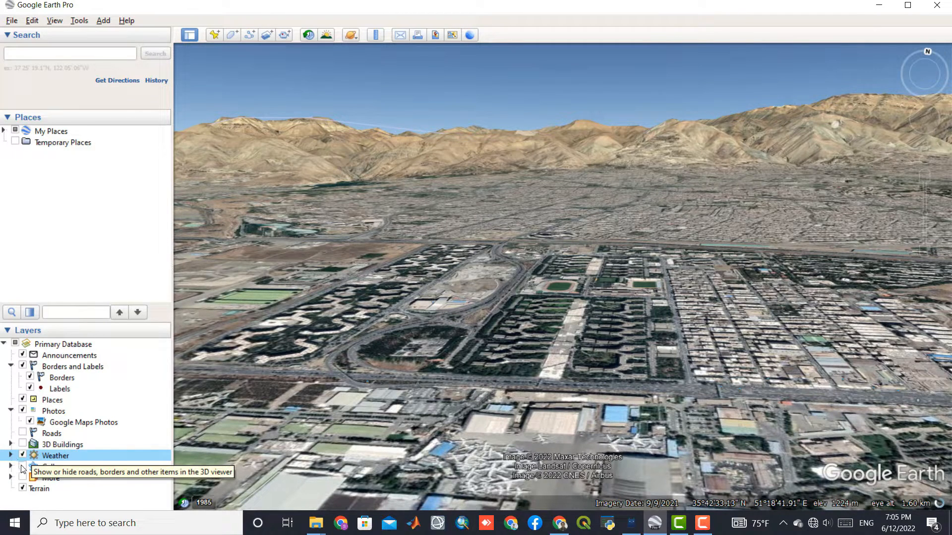
{"action": "left_click", "coordinate": [22, 467]}
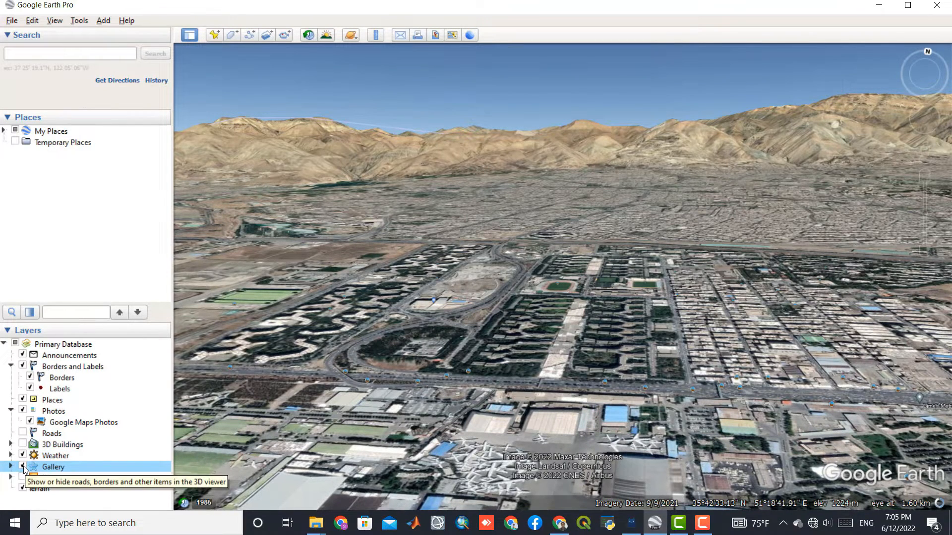
{"action": "middle_click_drag", "start_coordinate": [509, 333], "coordinate": [495, 50]}
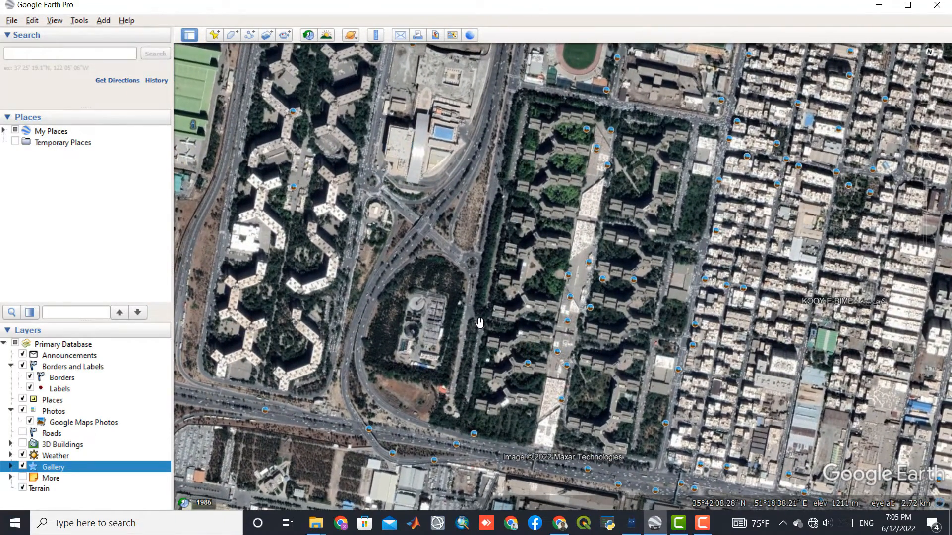
{"action": "middle_click_drag", "start_coordinate": [507, 353], "coordinate": [510, 317]}
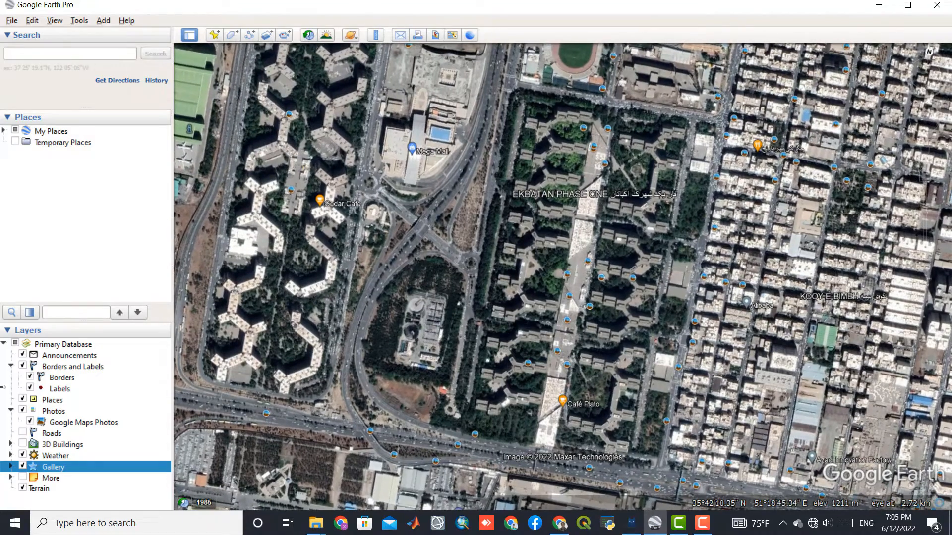
Toggle the 3D Buildings layer on and off over Ekbatan to compare both displays from above
{"action": "left_click", "coordinate": [22, 444]}
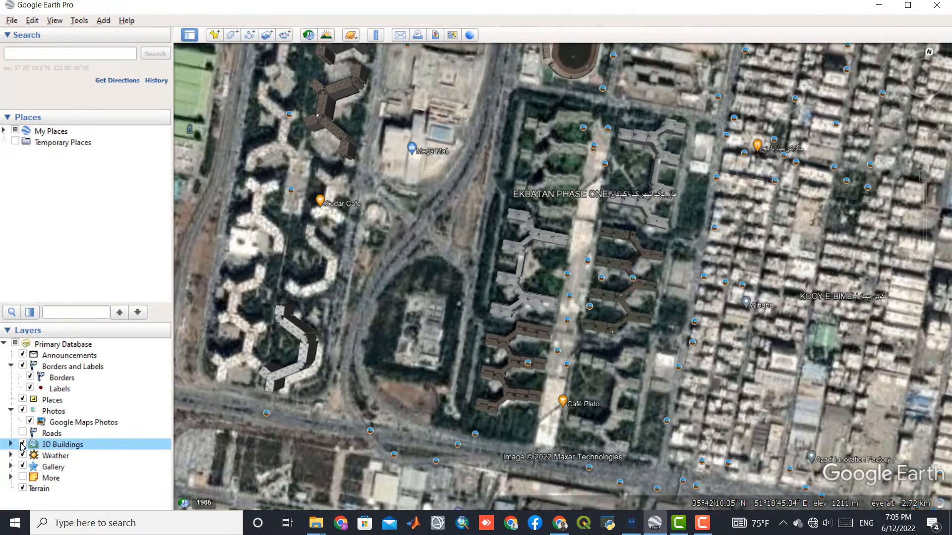
{"action": "left_click", "coordinate": [22, 446]}
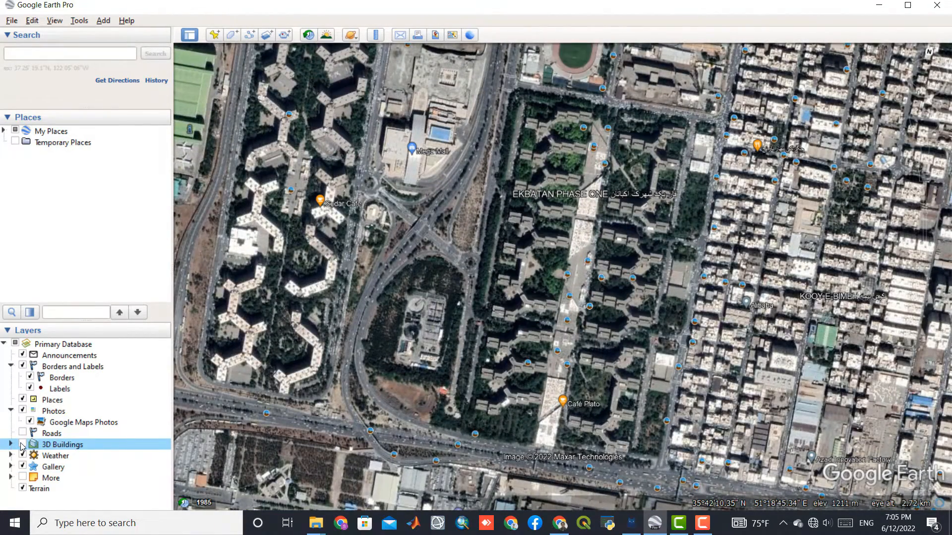
{"action": "left_click", "coordinate": [22, 445]}
{"action": "left_click", "coordinate": [21, 445]}
Turn on and expand the More layer, and view its features across Tehran with the map facing north
{"action": "left_click", "coordinate": [23, 477]}
{"action": "left_click", "coordinate": [11, 477]}
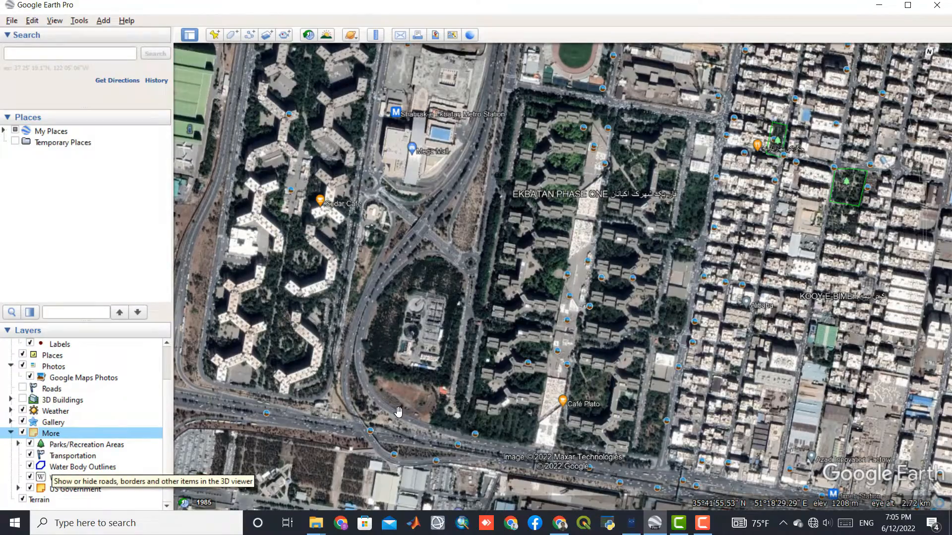
{"action": "scroll", "coordinate": [398, 412], "scroll_direction": "down", "scroll_amount": 5}
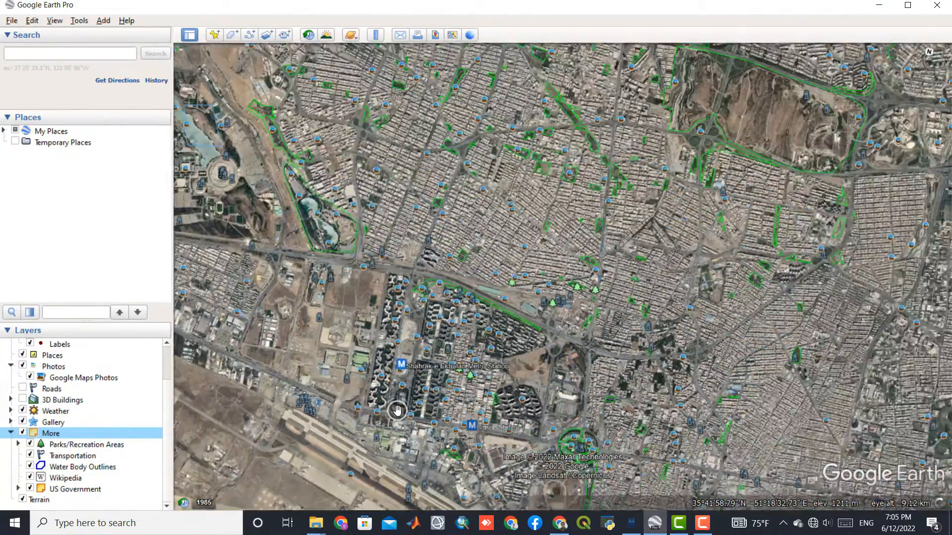
{"action": "scroll", "coordinate": [399, 412], "scroll_direction": "down", "scroll_amount": 5}
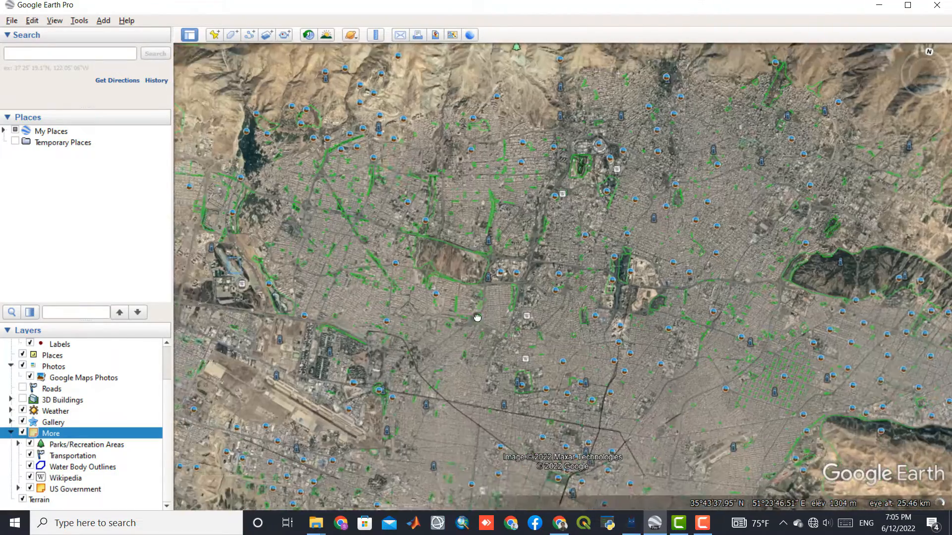
{"action": "left_click_drag", "start_coordinate": [478, 318], "coordinate": [445, 308]}
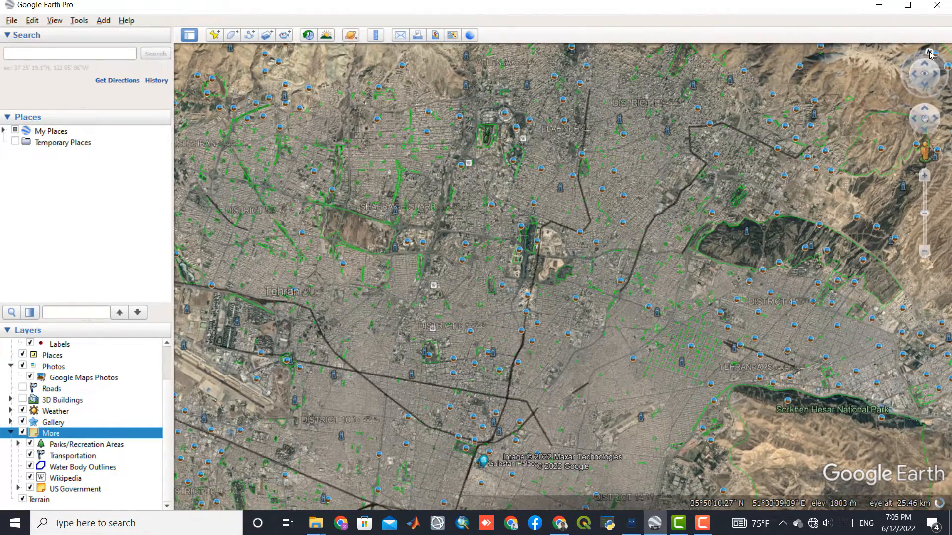
{"action": "left_click", "coordinate": [929, 52]}
{"action": "left_click_drag", "start_coordinate": [554, 353], "coordinate": [565, 313]}
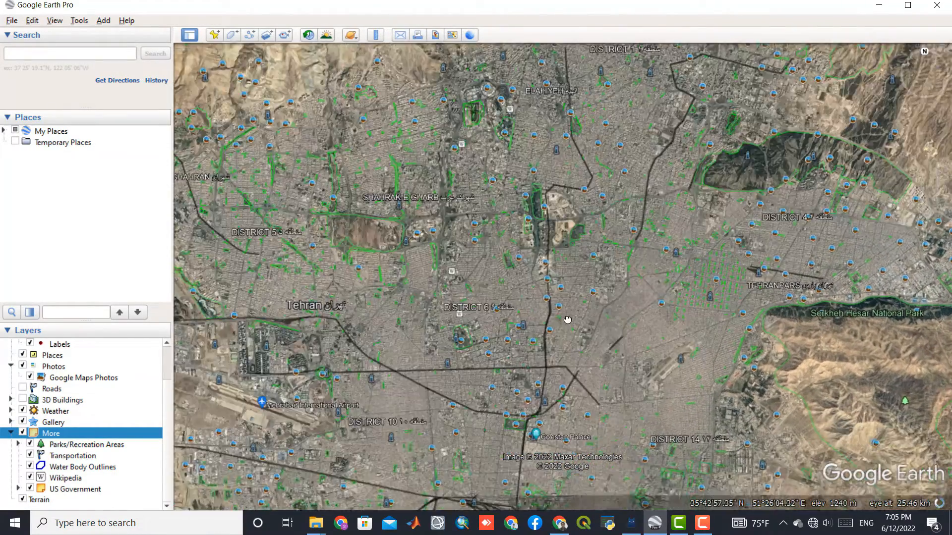
Turn off the Parks/Recreation Areas sublayer, and toggle Transportation and Water Body Outlines off and on over western Tehran
{"action": "left_click", "coordinate": [30, 446]}
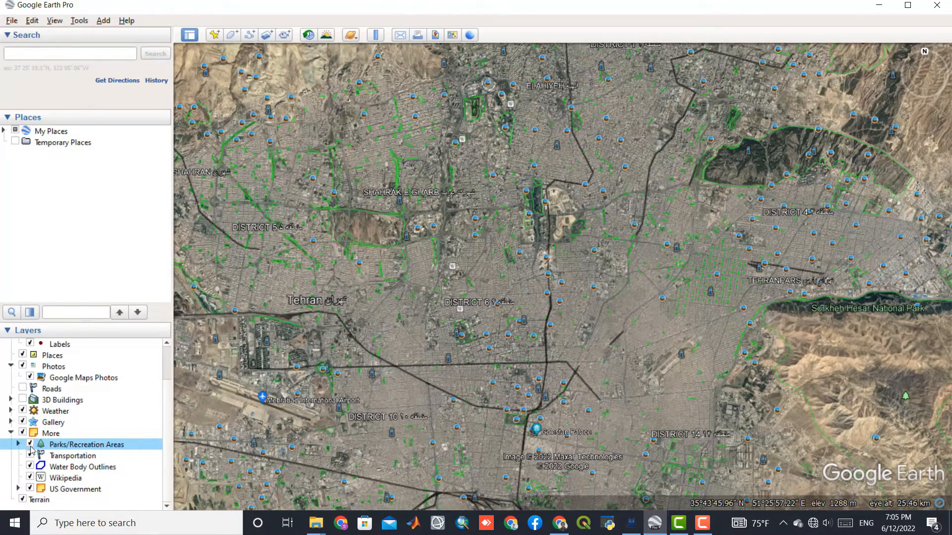
{"action": "left_click", "coordinate": [30, 444]}
{"action": "left_click", "coordinate": [30, 456]}
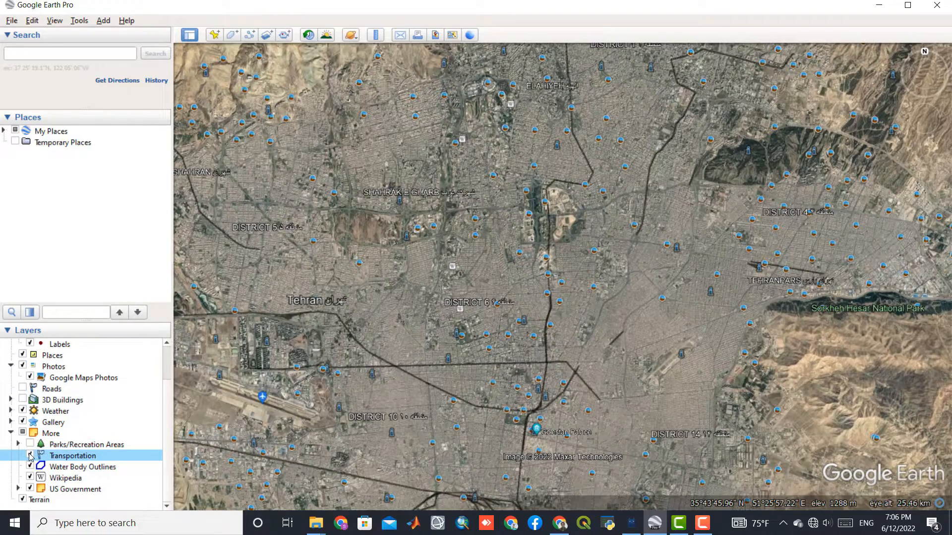
{"action": "left_click", "coordinate": [30, 467]}
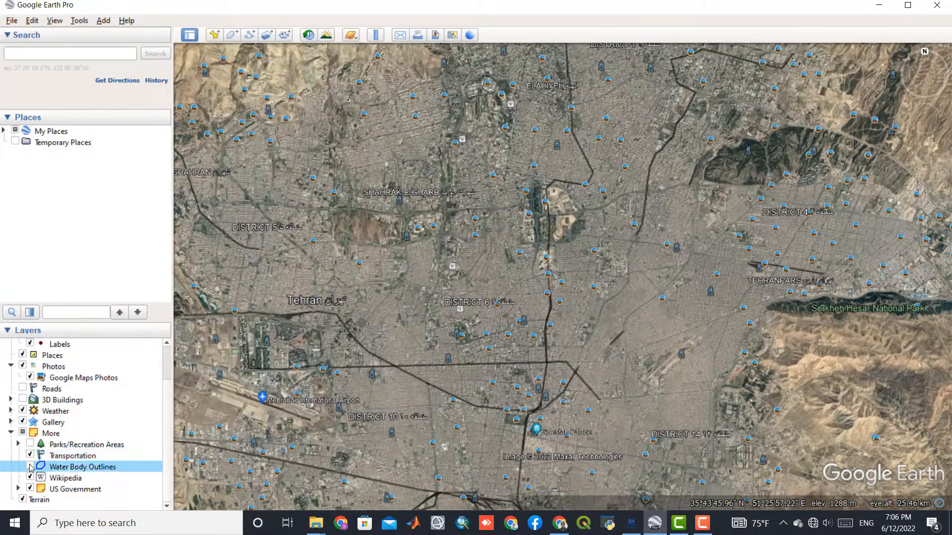
{"action": "left_click_drag", "start_coordinate": [230, 434], "coordinate": [531, 282]}
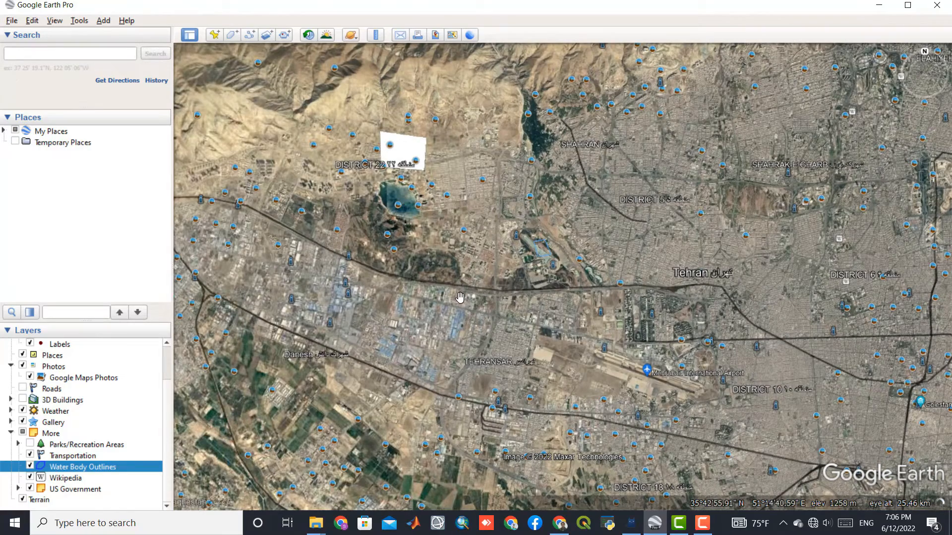
Select the US Government sublayer and view the enabled layers across northern Iran and the southern Caspian Sea
{"action": "left_click", "coordinate": [30, 489]}
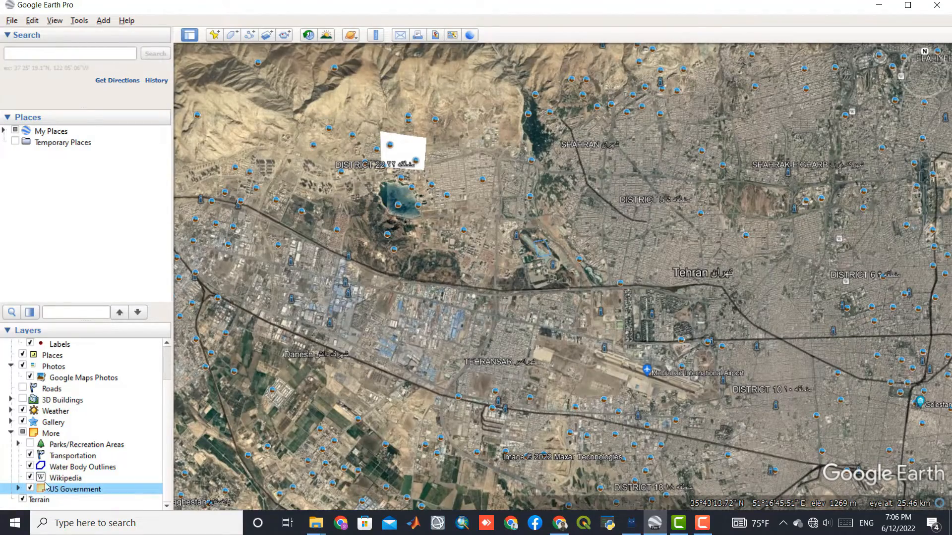
{"action": "scroll", "coordinate": [502, 356], "scroll_direction": "down", "scroll_amount": 3}
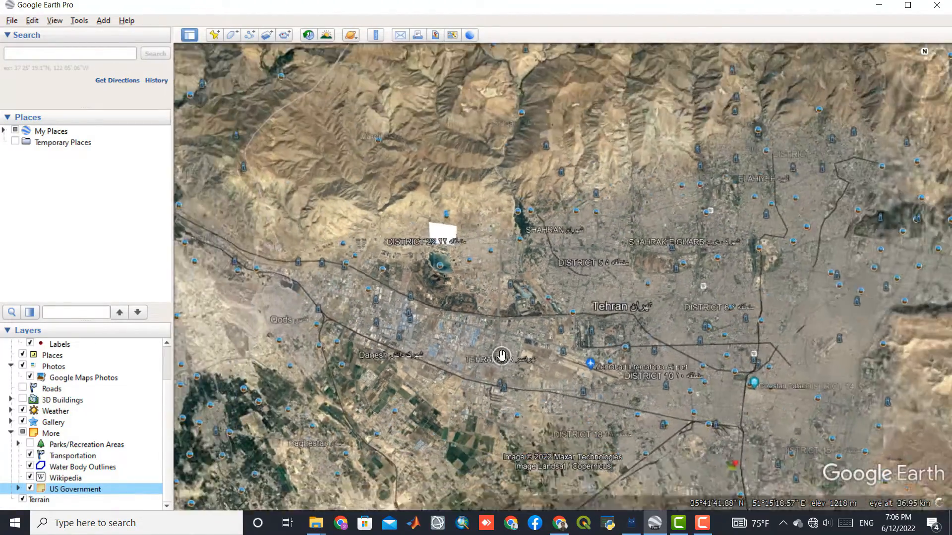
{"action": "scroll", "coordinate": [500, 355], "scroll_direction": "down", "scroll_amount": 5}
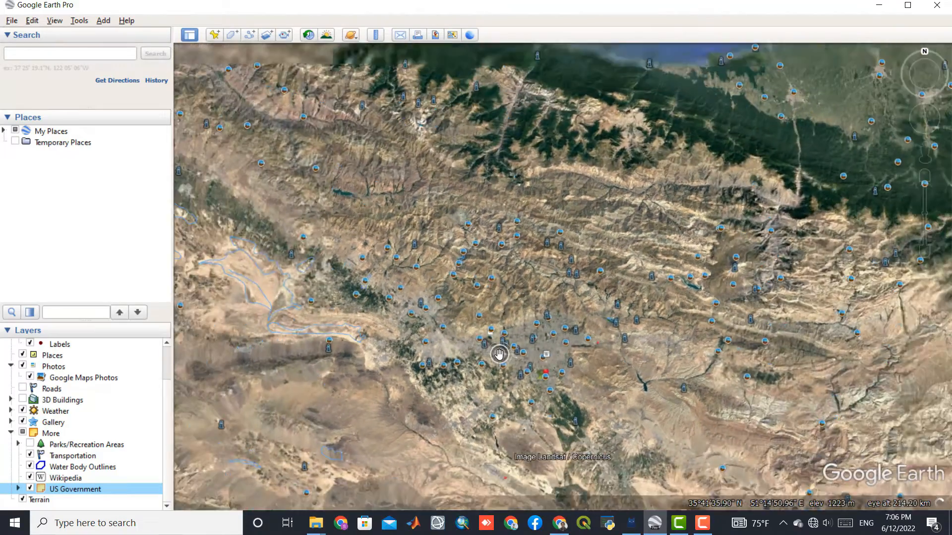
{"action": "scroll", "coordinate": [499, 354], "scroll_direction": "down", "scroll_amount": 5}
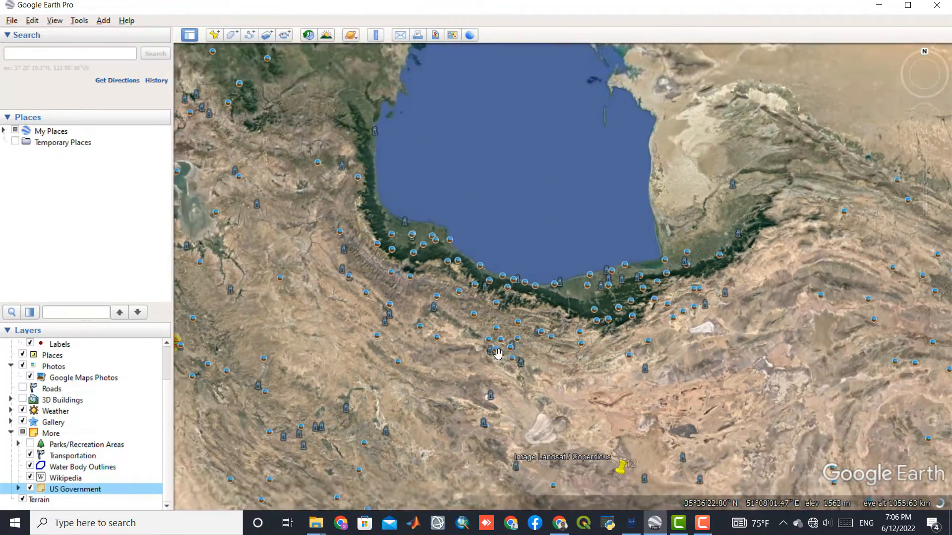
Turn on the latitude and longitude grid and view it across the whole globe, centred on the Middle East
{"action": "scroll", "coordinate": [498, 353], "scroll_direction": "down", "scroll_amount": 5}
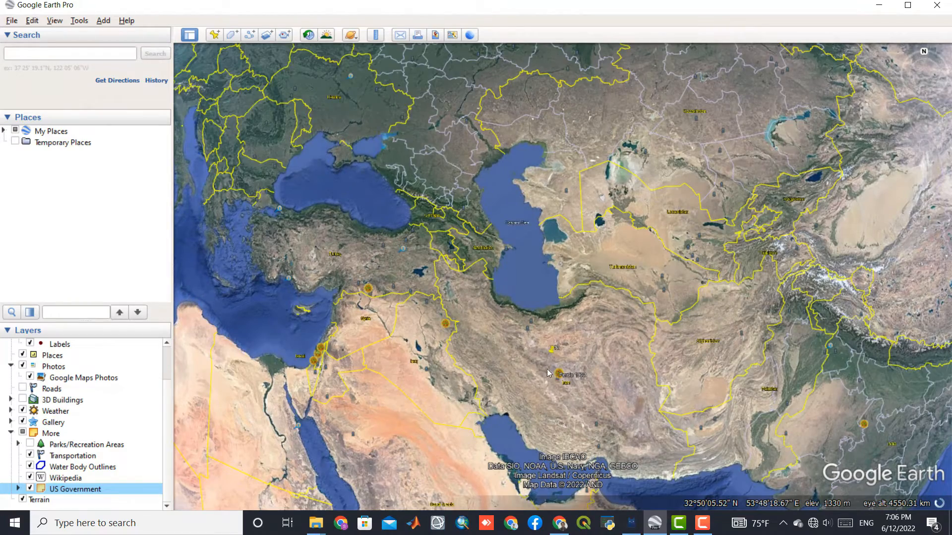
{"action": "left_click", "coordinate": [925, 85]}
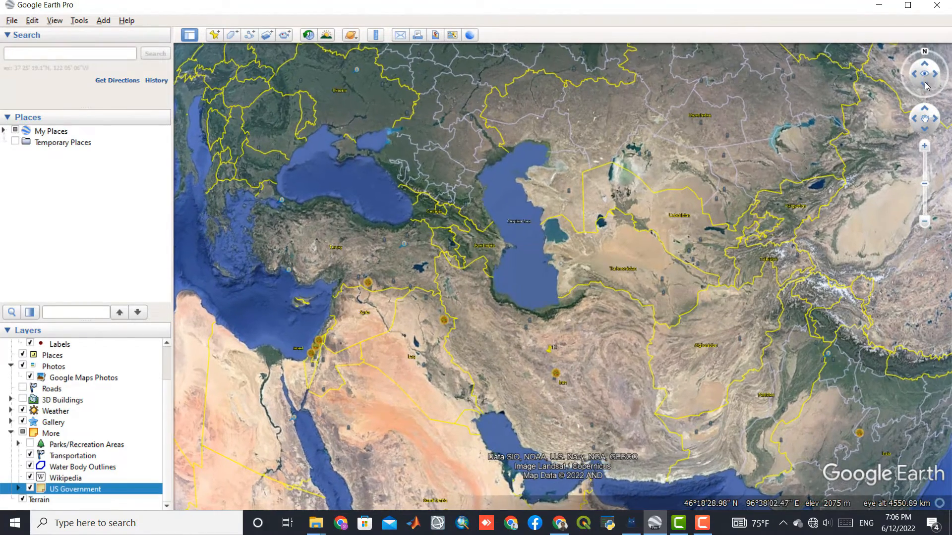
{"action": "left_click_drag", "start_coordinate": [586, 379], "coordinate": [552, 288]}
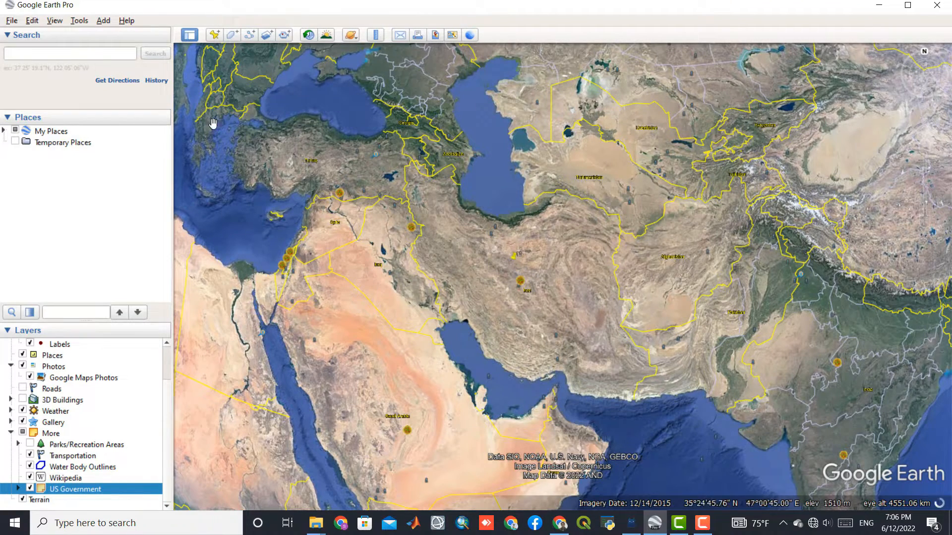
{"action": "left_click", "coordinate": [61, 22]}
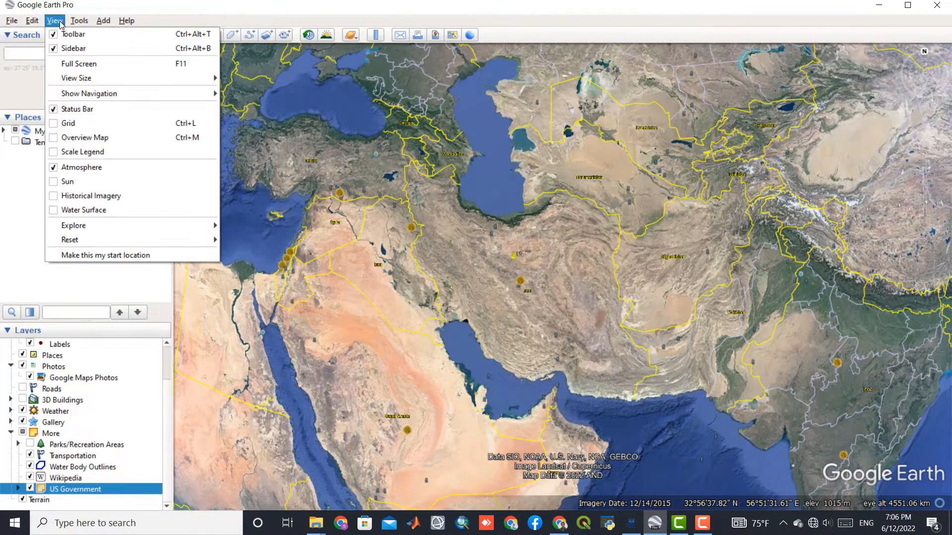
{"action": "left_click", "coordinate": [73, 123]}
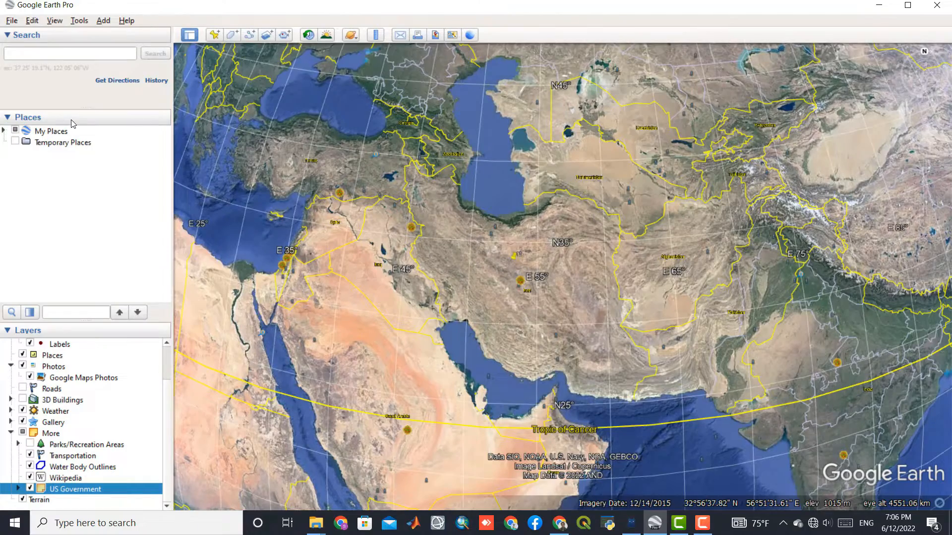
{"action": "scroll", "coordinate": [533, 337], "scroll_direction": "down", "scroll_amount": 5}
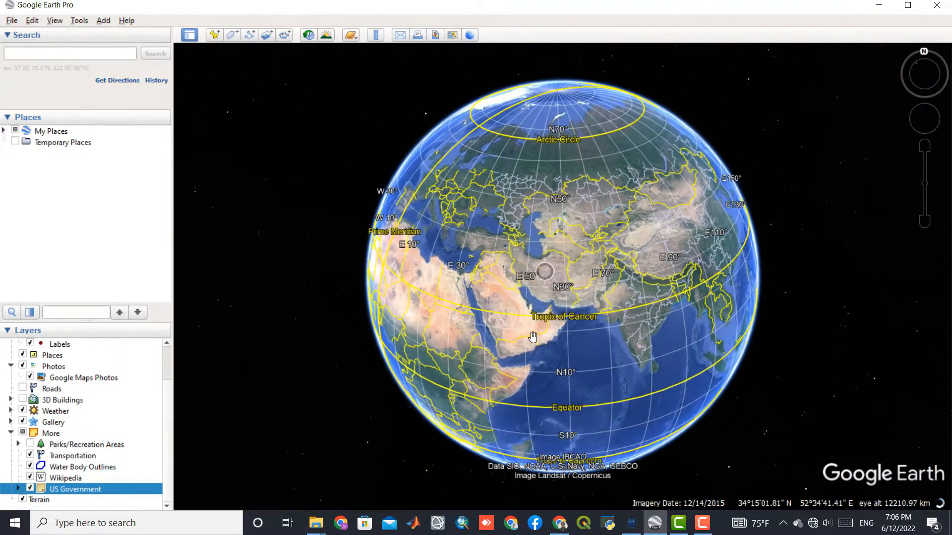
{"action": "left_click_drag", "start_coordinate": [533, 337], "coordinate": [534, 304]}
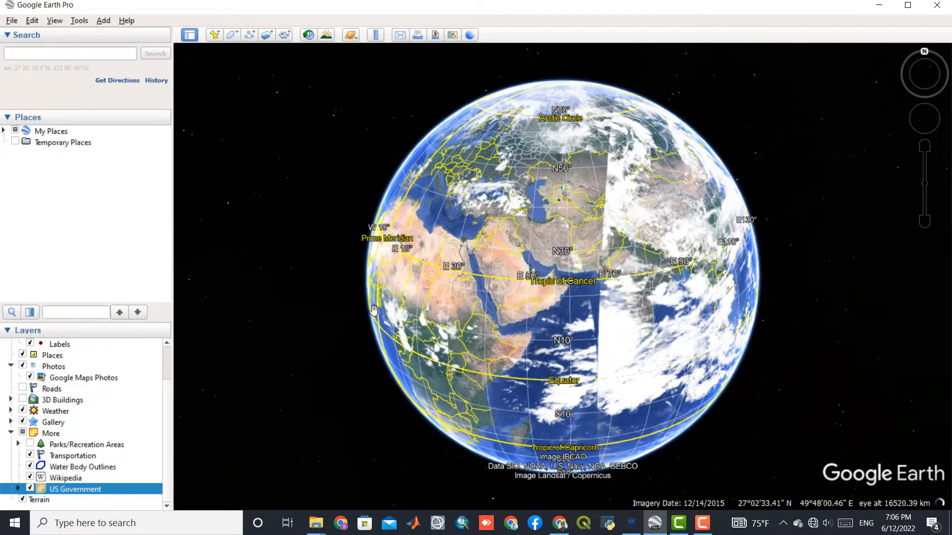
Toggle the Weather layer off and on to compare the cloud cover, leave it off, and select the Gallery layer
{"action": "left_click", "coordinate": [23, 410]}
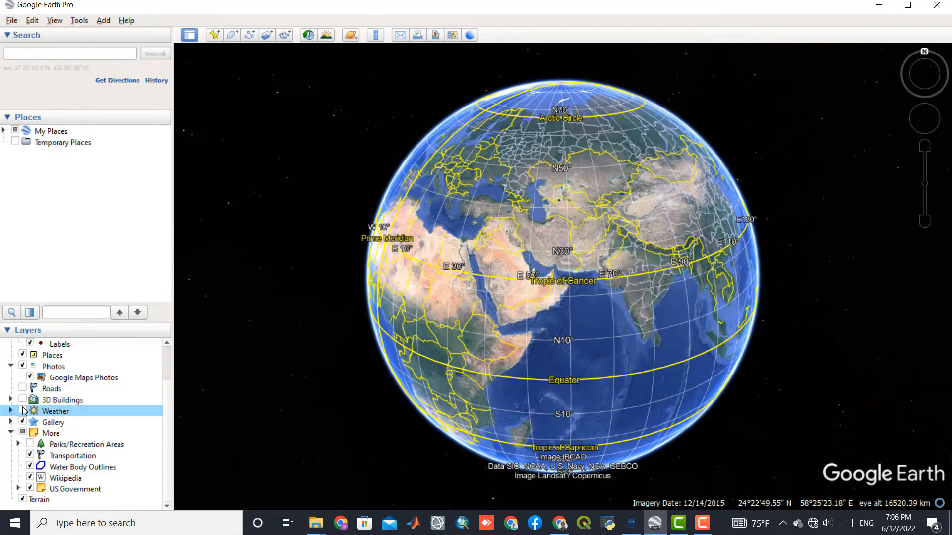
{"action": "left_click", "coordinate": [22, 410]}
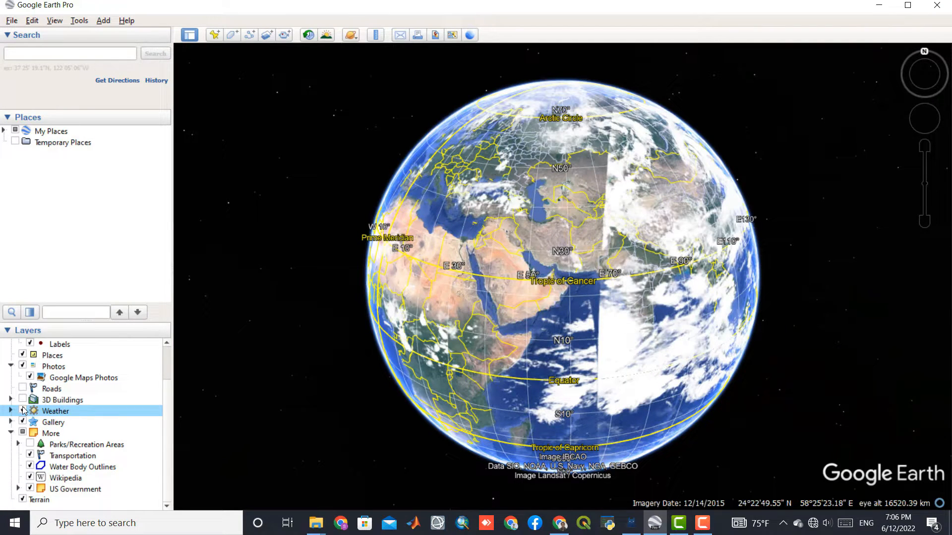
{"action": "left_click", "coordinate": [23, 411]}
{"action": "left_click", "coordinate": [23, 422]}
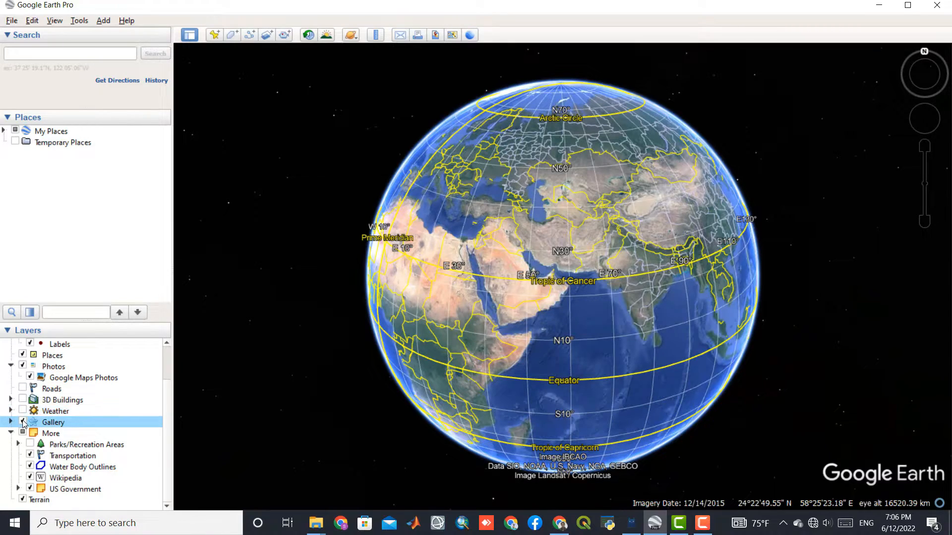
Turn off the Announcements, Borders and Labels, and Places layers while viewing Iran
{"action": "scroll", "coordinate": [601, 204], "scroll_direction": "up", "scroll_amount": 3}
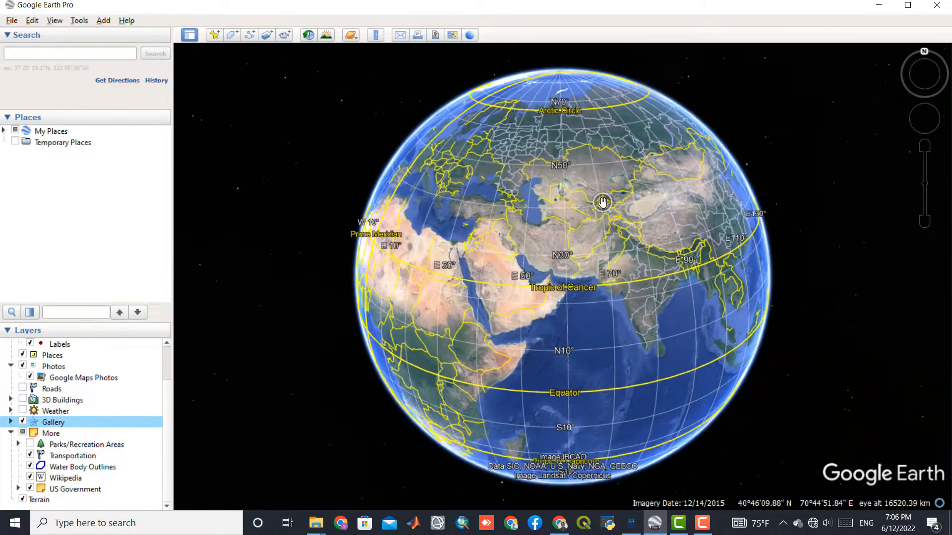
{"action": "scroll", "coordinate": [497, 267], "scroll_direction": "up", "scroll_amount": 3}
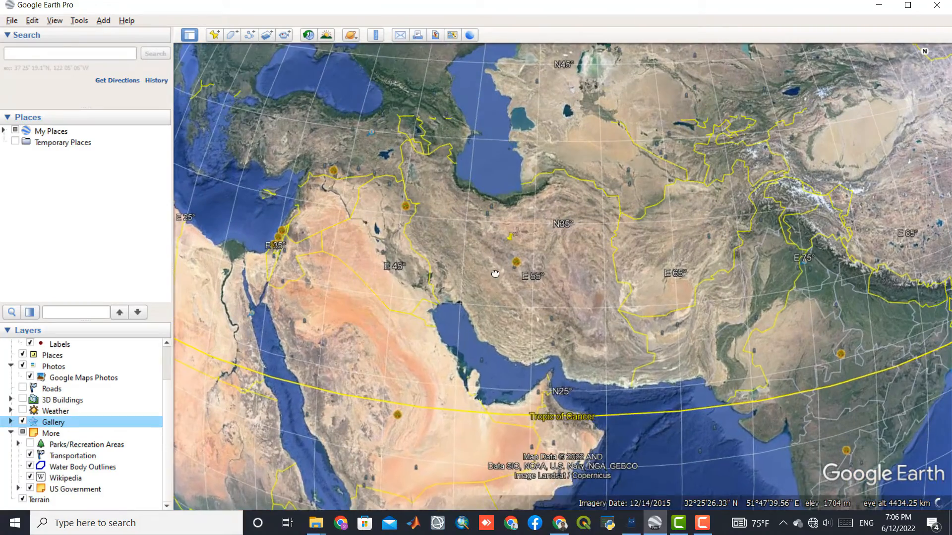
{"action": "scroll", "coordinate": [504, 284], "scroll_direction": "up", "scroll_amount": 1}
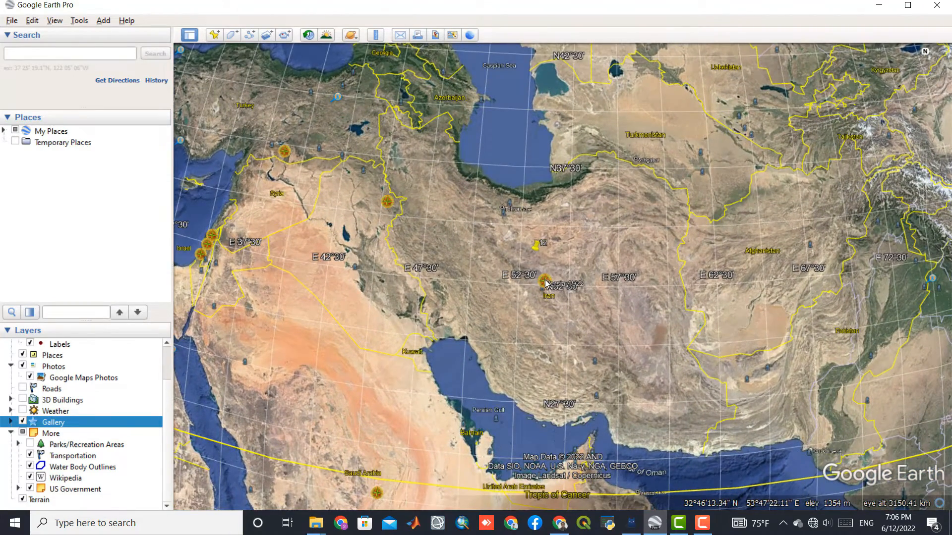
{"action": "scroll", "coordinate": [546, 283], "scroll_direction": "up", "scroll_amount": 2}
{"action": "scroll", "coordinate": [20, 376], "scroll_direction": "up", "scroll_amount": 2}
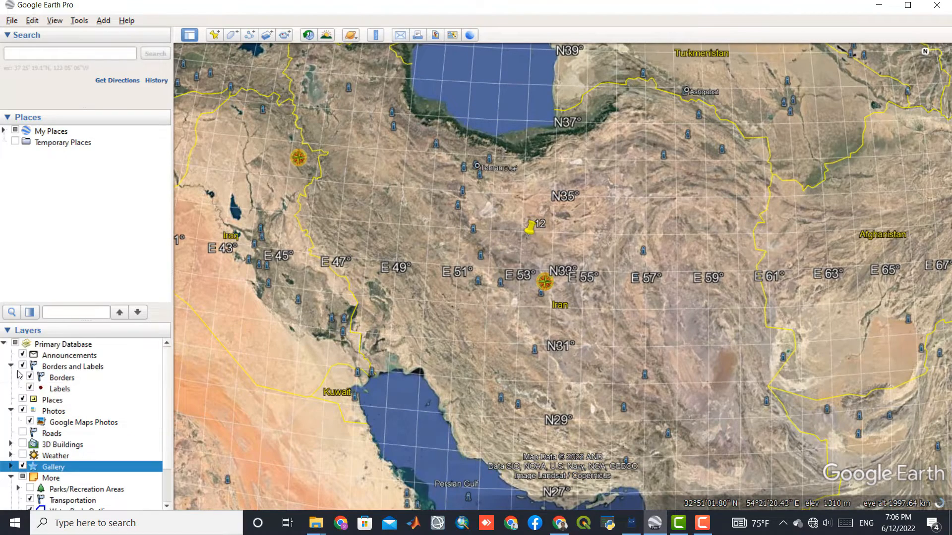
{"action": "left_click", "coordinate": [23, 355]}
{"action": "left_click", "coordinate": [22, 366]}
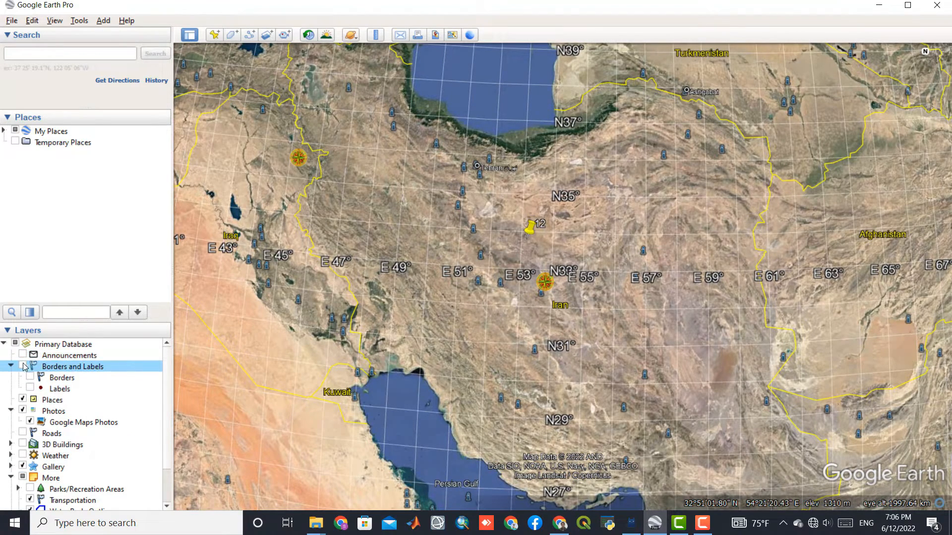
{"action": "left_click", "coordinate": [23, 399]}
Turn off the Photos layer with its Google Maps Photos sublayer, and the Gallery layer
{"action": "left_click", "coordinate": [27, 411]}
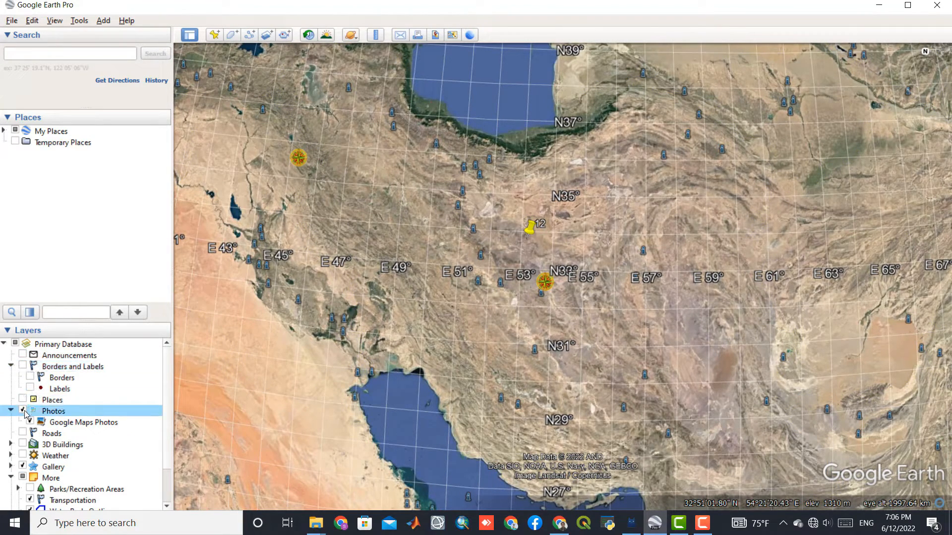
{"action": "left_click", "coordinate": [27, 423]}
{"action": "left_click", "coordinate": [28, 422]}
{"action": "left_click", "coordinate": [24, 457]}
{"action": "scroll", "coordinate": [30, 431], "scroll_direction": "down", "scroll_amount": 2}
{"action": "left_click", "coordinate": [22, 421]}
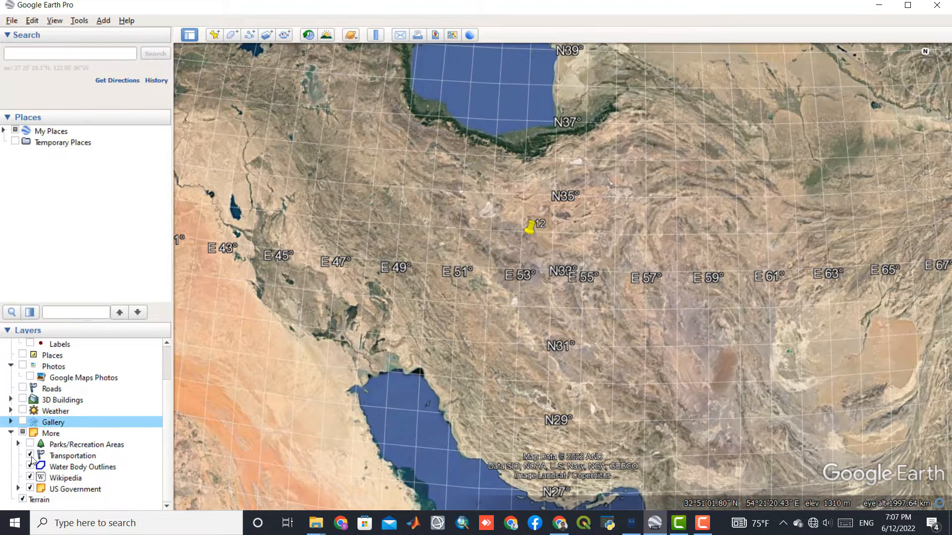
Turn off the Transportation, Water Body Outlines, Wikipedia and US Government sublayers of More
{"action": "left_click", "coordinate": [29, 455]}
{"action": "left_click", "coordinate": [30, 466]}
{"action": "left_click", "coordinate": [31, 478]}
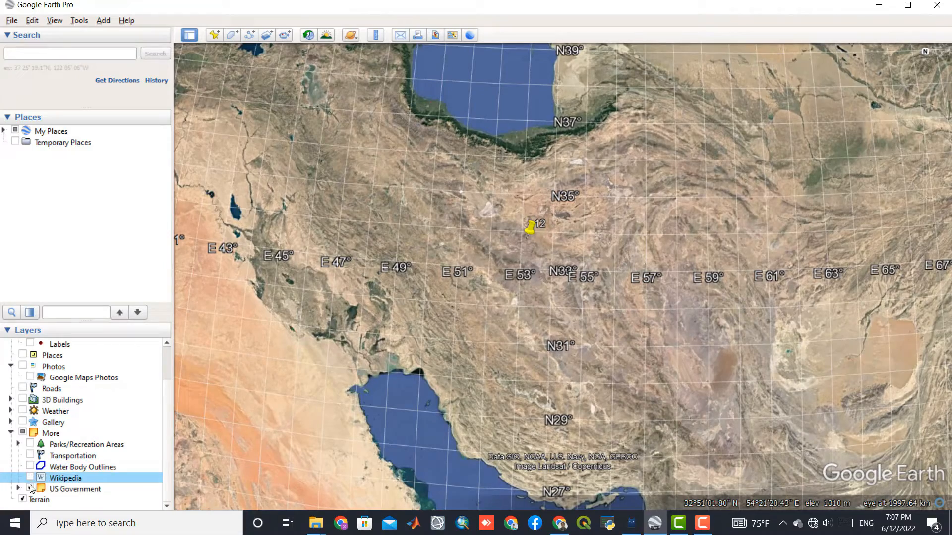
{"action": "left_click", "coordinate": [30, 489]}
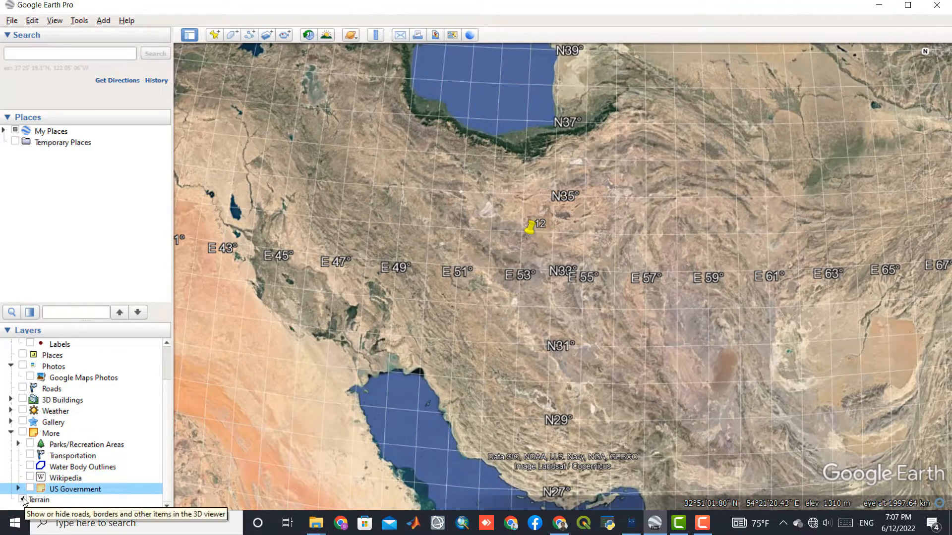
Select the Terrain layer, keep it on, and view the snow-capped peak south of the Caspian Sea from a low oblique angle
{"action": "left_click", "coordinate": [22, 500]}
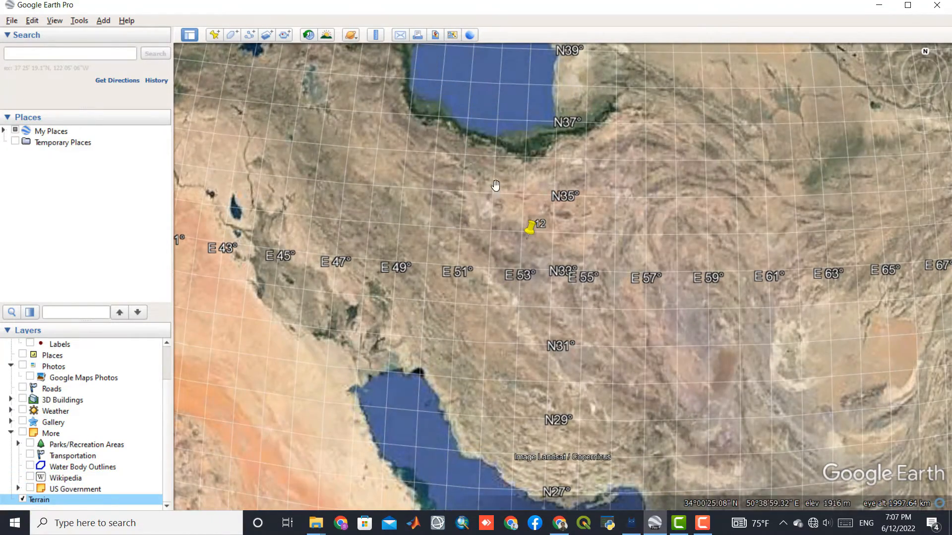
{"action": "scroll", "coordinate": [496, 186], "scroll_direction": "up", "scroll_amount": 5}
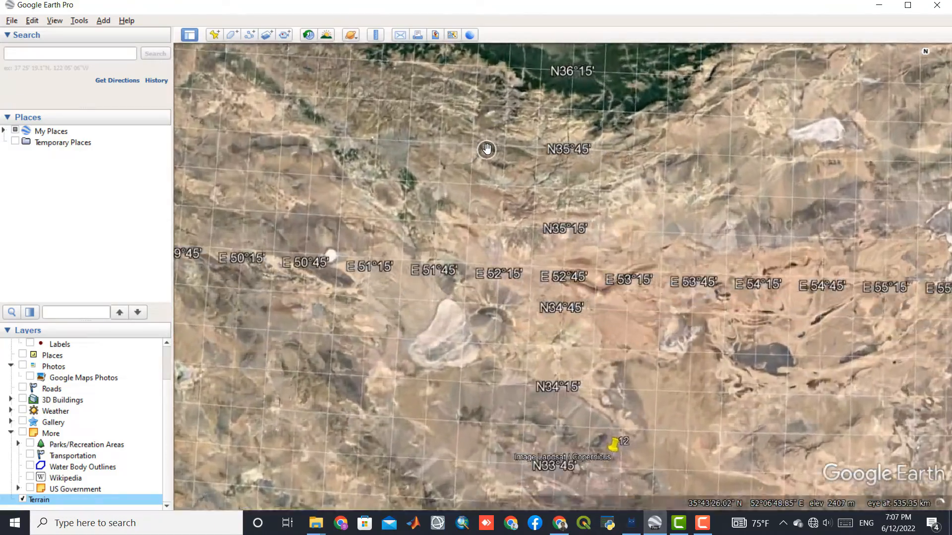
{"action": "scroll", "coordinate": [487, 148], "scroll_direction": "up", "scroll_amount": 4}
{"action": "middle_click_drag", "start_coordinate": [568, 139], "coordinate": [563, 322]}
{"action": "scroll", "coordinate": [505, 74], "scroll_direction": "up", "scroll_amount": 3}
{"action": "scroll", "coordinate": [494, 145], "scroll_direction": "up", "scroll_amount": 1}
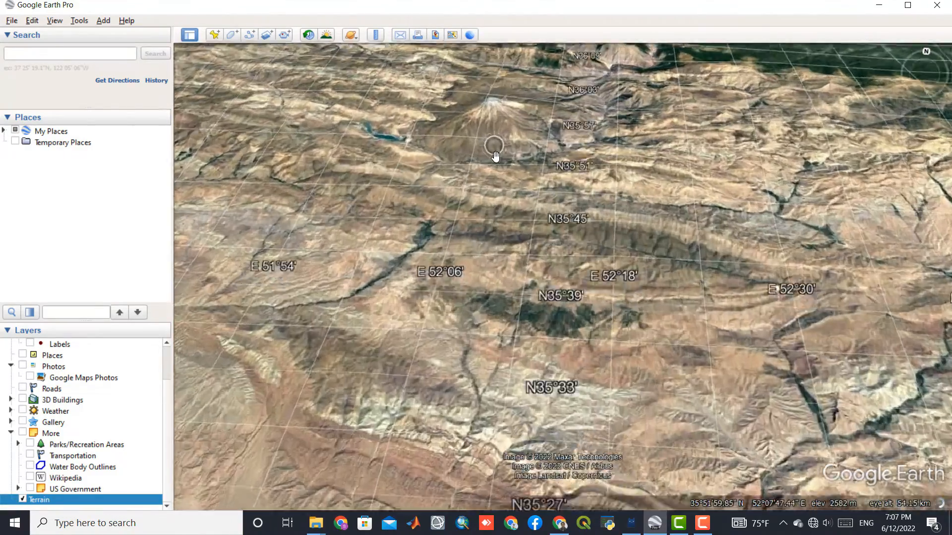
{"action": "scroll", "coordinate": [495, 156], "scroll_direction": "up", "scroll_amount": 2}
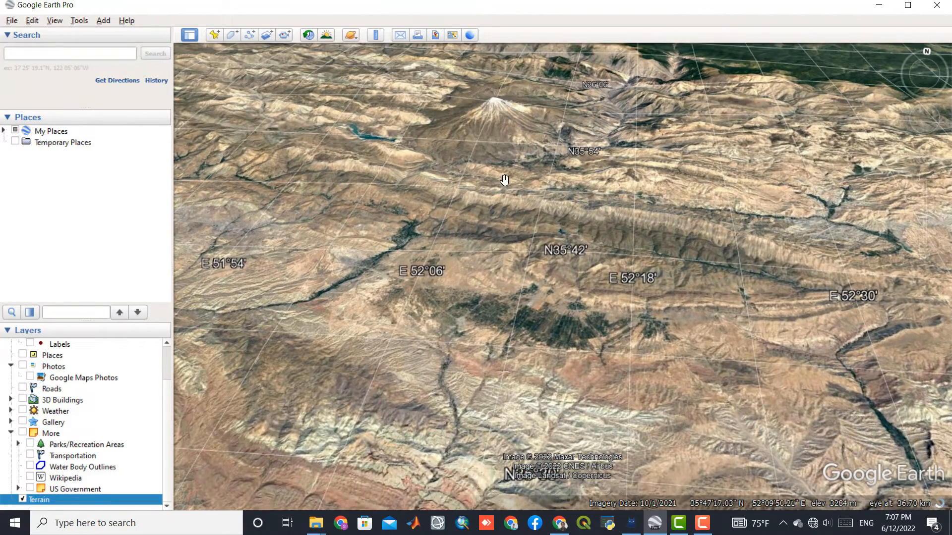
{"action": "middle_click_drag", "start_coordinate": [505, 179], "coordinate": [534, 253]}
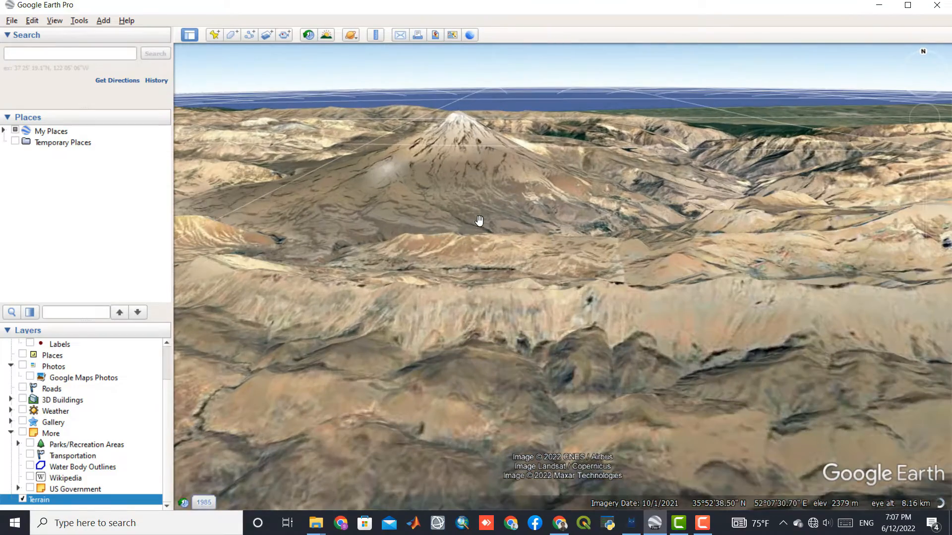
Toggle the Terrain layer off and on twice to compare the mountain's relief, leaving it on
{"action": "left_click", "coordinate": [22, 499]}
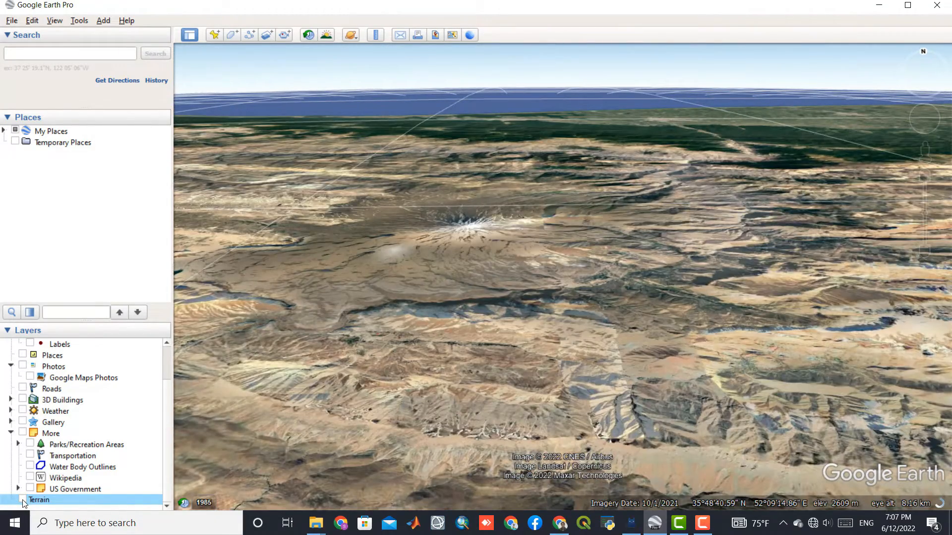
{"action": "left_click", "coordinate": [22, 500]}
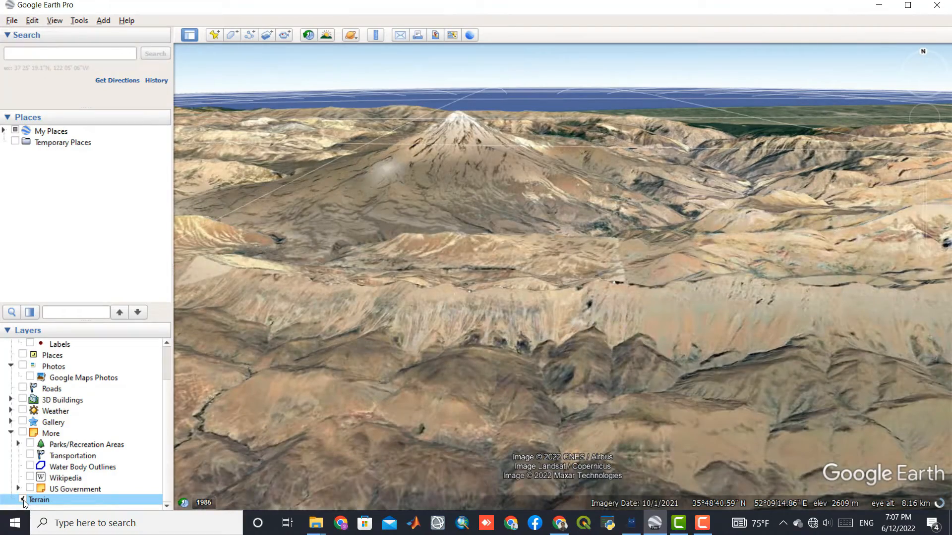
{"action": "left_click", "coordinate": [23, 500]}
{"action": "left_click", "coordinate": [23, 500]}
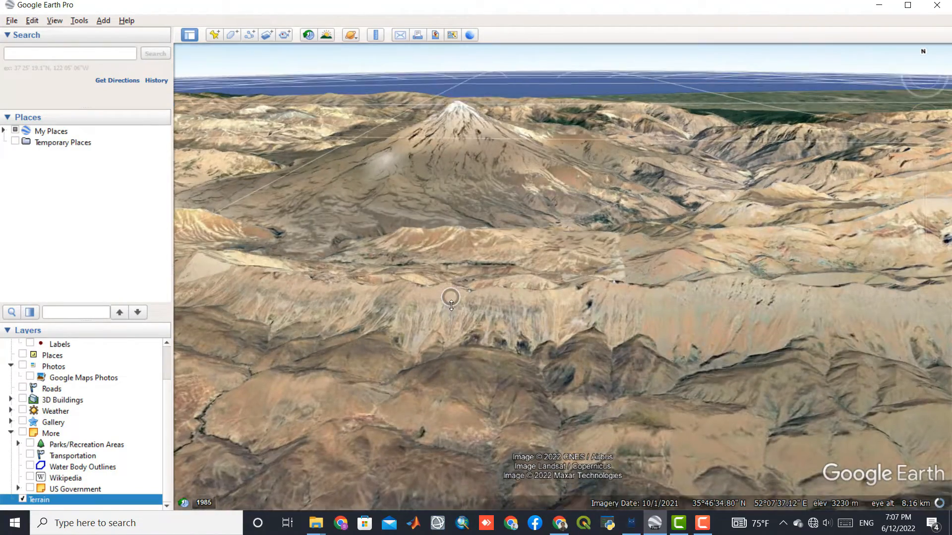
Return to an overhead view of Iran with the map facing north and examine the grid lines over the country
{"action": "middle_click_drag", "start_coordinate": [451, 305], "coordinate": [471, 17]}
{"action": "scroll", "coordinate": [563, 263], "scroll_direction": "down", "scroll_amount": 5}
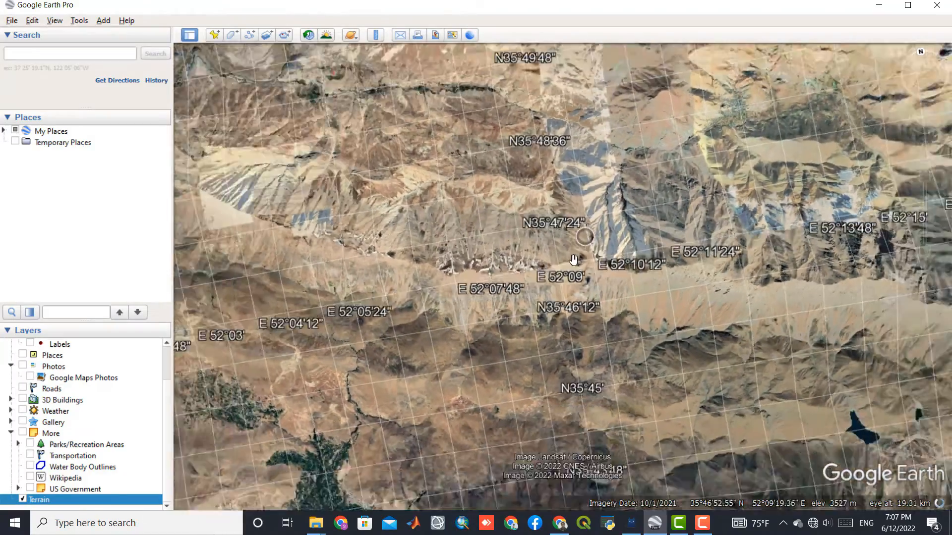
{"action": "scroll", "coordinate": [574, 260], "scroll_direction": "down", "scroll_amount": 5}
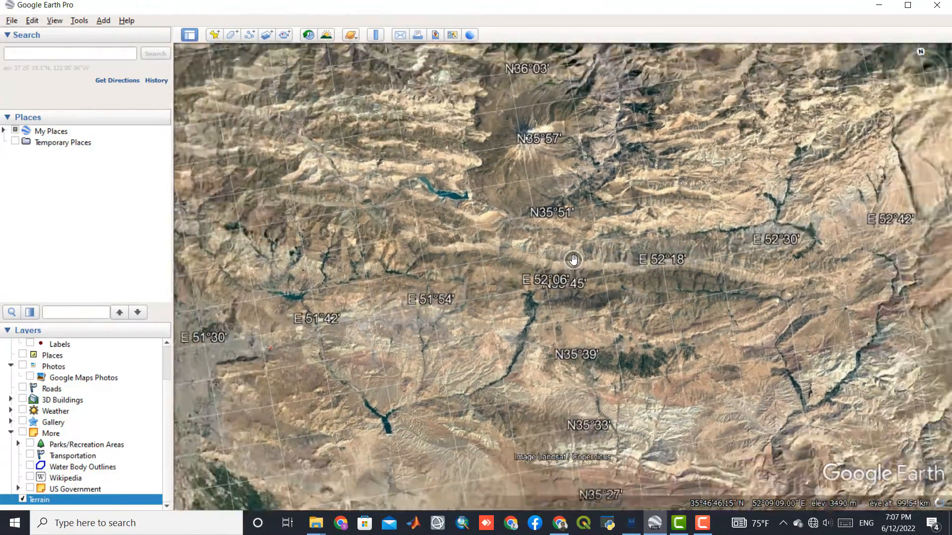
{"action": "scroll", "coordinate": [573, 259], "scroll_direction": "down", "scroll_amount": 2}
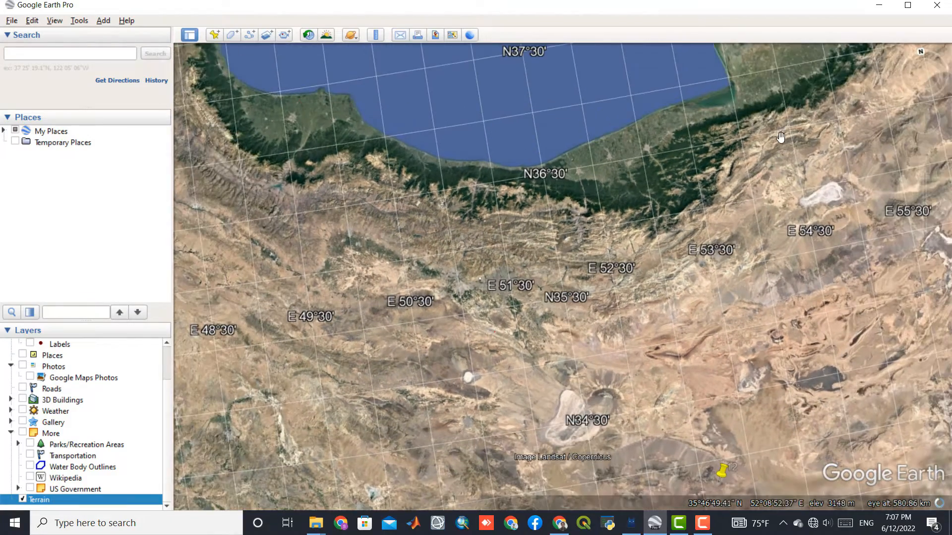
{"action": "left_click_drag", "start_coordinate": [921, 52], "coordinate": [947, 74]}
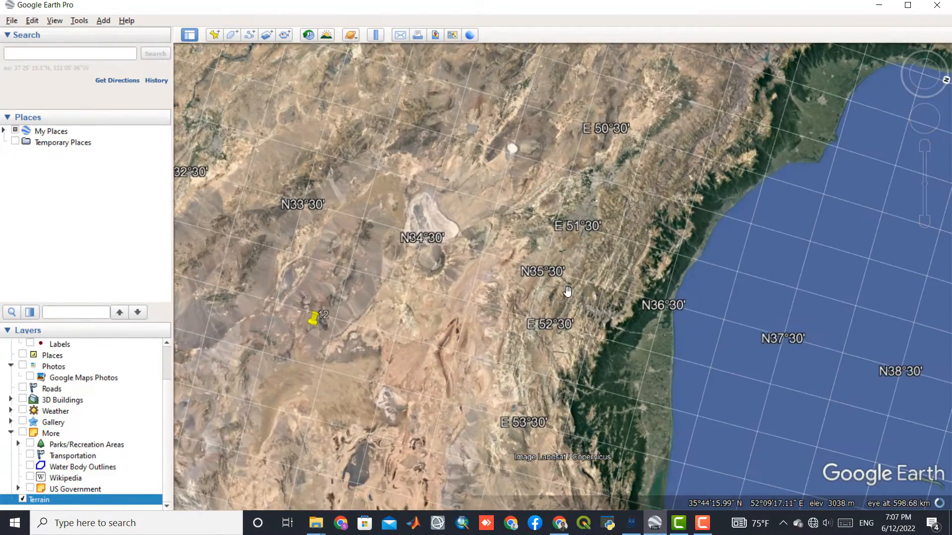
{"action": "scroll", "coordinate": [568, 292], "scroll_direction": "down", "scroll_amount": 4}
{"action": "scroll", "coordinate": [567, 292], "scroll_direction": "down", "scroll_amount": 4}
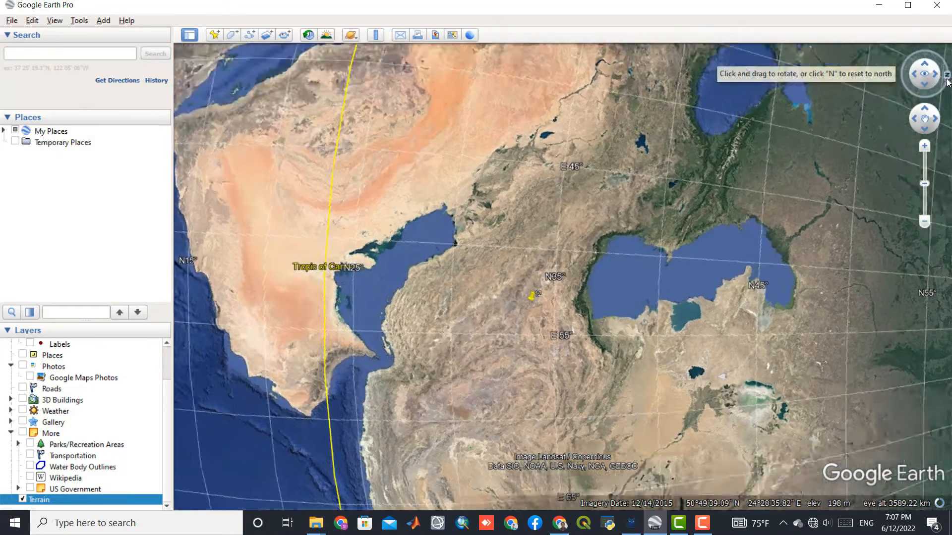
{"action": "left_click", "coordinate": [946, 80]}
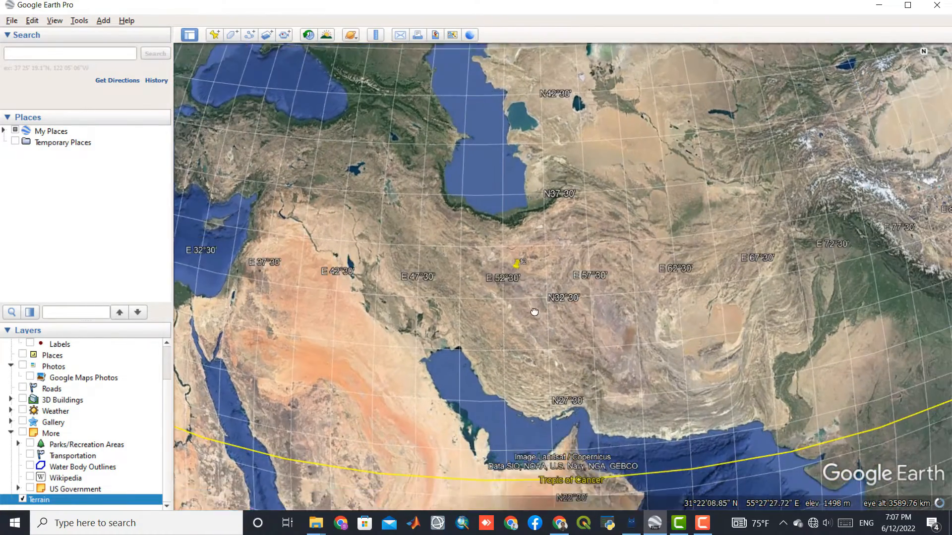
{"action": "left_click_drag", "start_coordinate": [534, 312], "coordinate": [525, 306]}
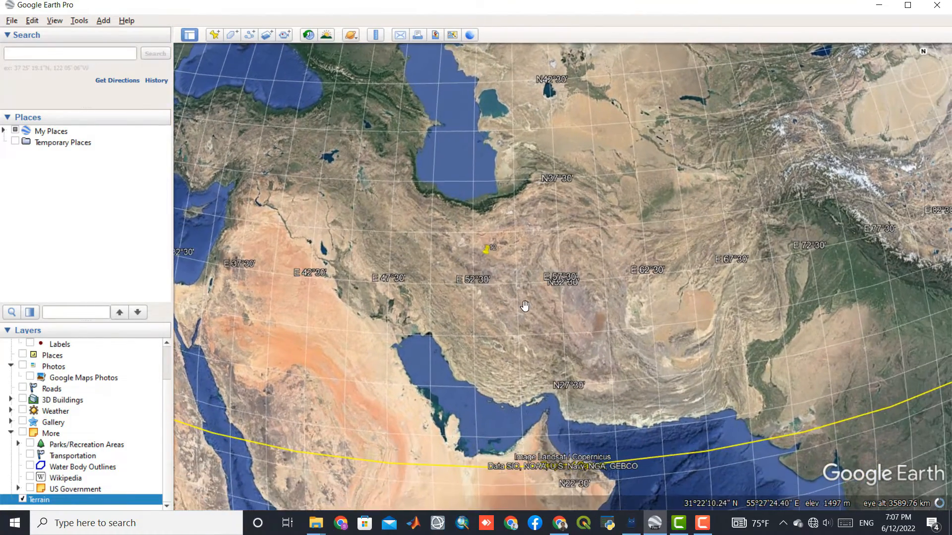
{"action": "scroll", "coordinate": [507, 262], "scroll_direction": "up", "scroll_amount": 3}
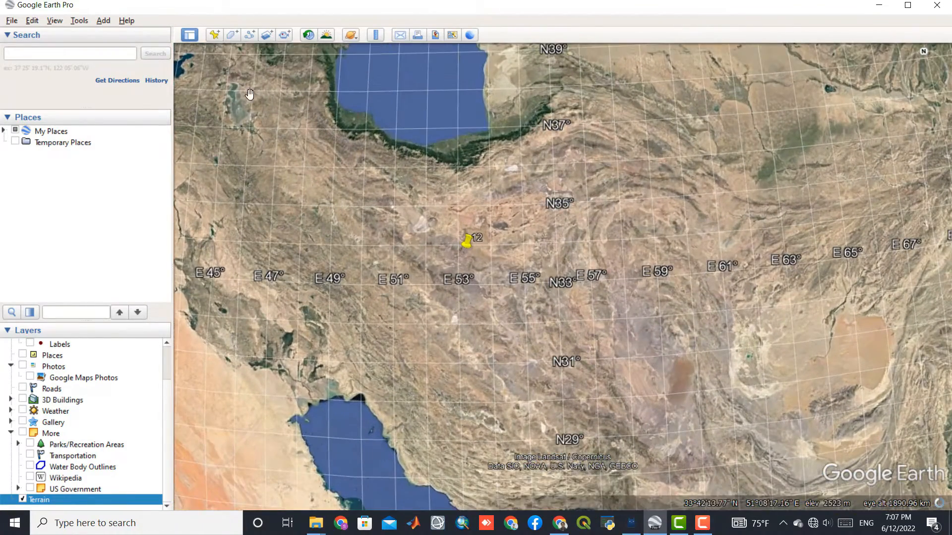
Turn off the coordinate grid and bring the large city south of the Caspian Sea into close view
{"action": "left_click", "coordinate": [55, 21]}
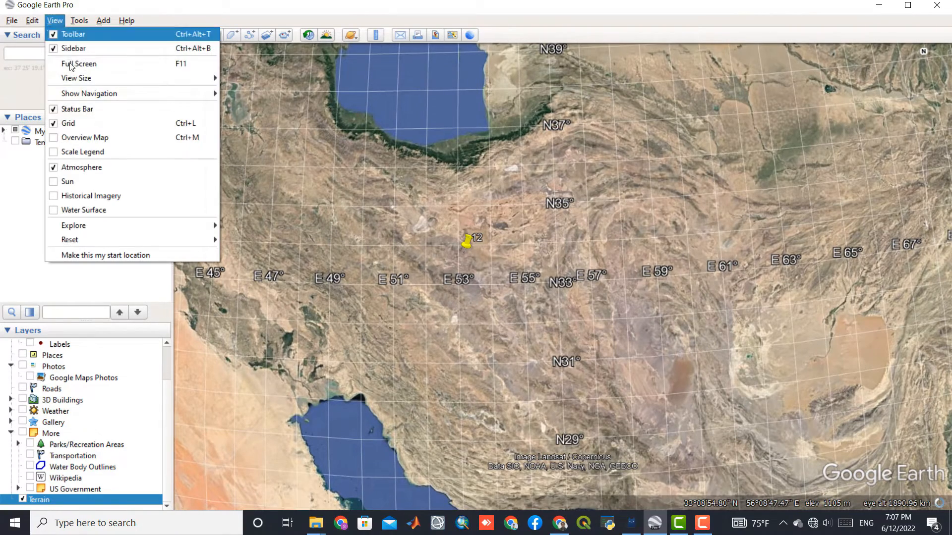
{"action": "left_click", "coordinate": [70, 120]}
{"action": "scroll", "coordinate": [436, 282], "scroll_direction": "down", "scroll_amount": 2}
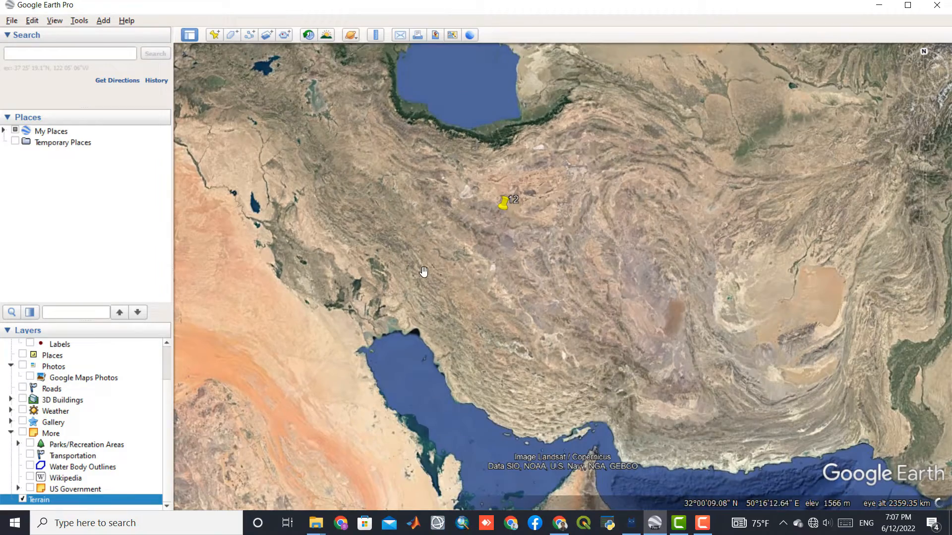
{"action": "left_click_drag", "start_coordinate": [441, 196], "coordinate": [451, 334]}
{"action": "scroll", "coordinate": [454, 271], "scroll_direction": "up", "scroll_amount": 1}
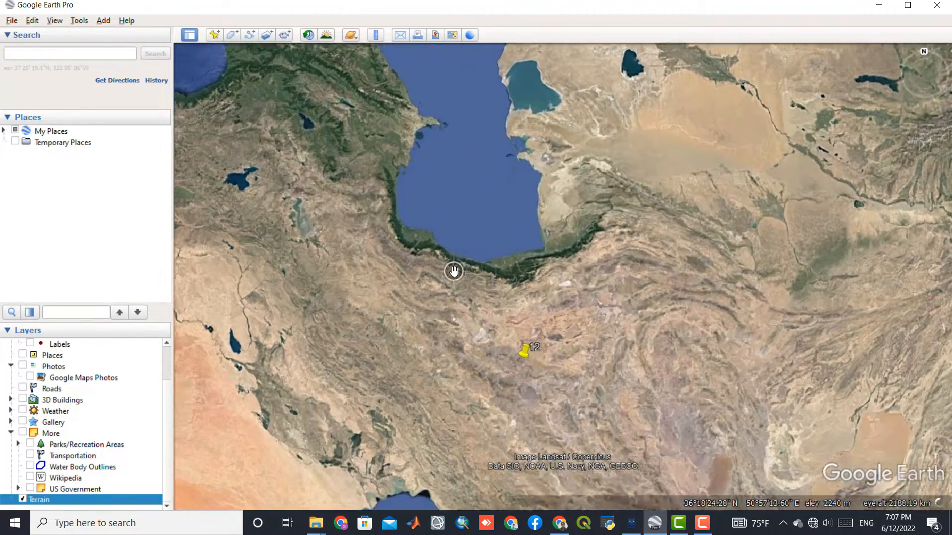
{"action": "scroll", "coordinate": [454, 271], "scroll_direction": "up", "scroll_amount": 3}
{"action": "scroll", "coordinate": [503, 343], "scroll_direction": "up", "scroll_amount": 1}
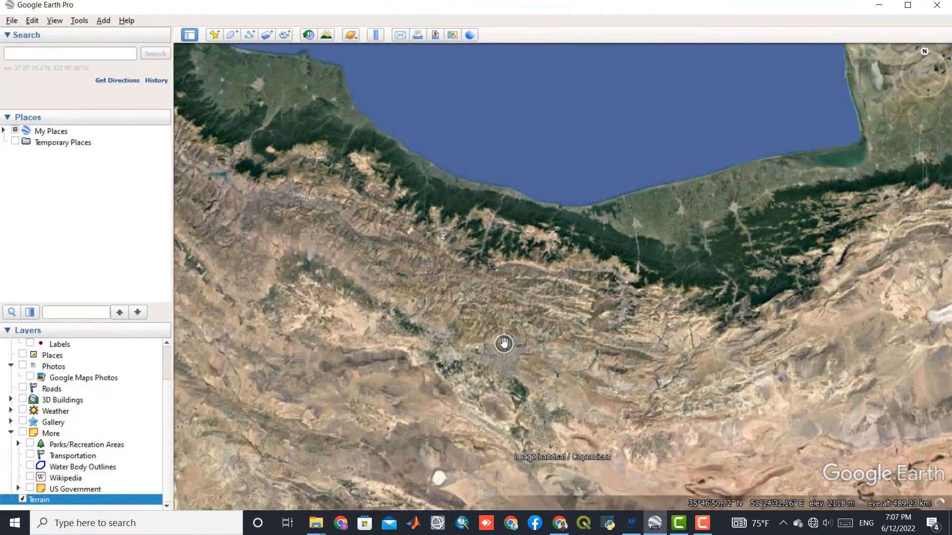
{"action": "scroll", "coordinate": [504, 343], "scroll_direction": "up", "scroll_amount": 3}
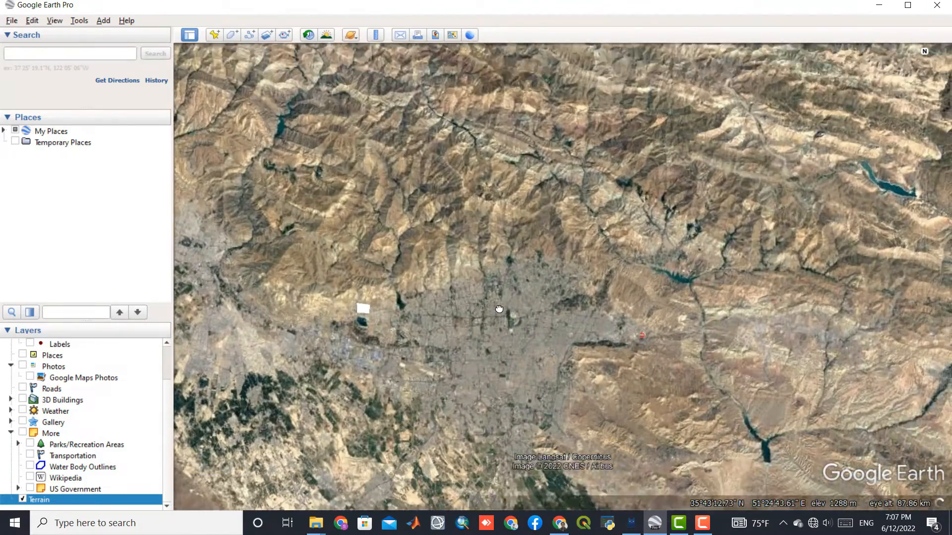
{"action": "scroll", "coordinate": [502, 311], "scroll_direction": "up", "scroll_amount": 2}
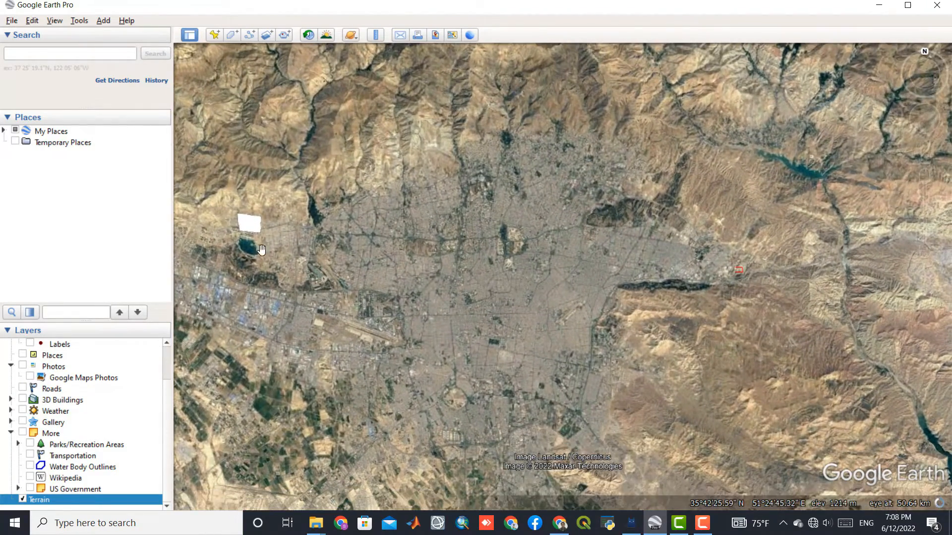
Add a folder to My Places with its default name, after viewing its Description and View settings
{"action": "right_click", "coordinate": [50, 133]}
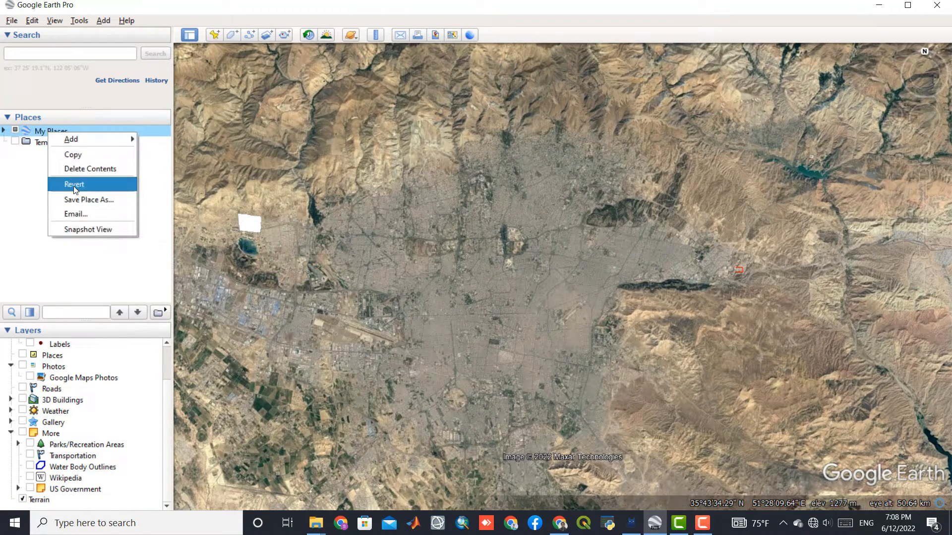
{"action": "mouse_move", "coordinate": [103, 145]}
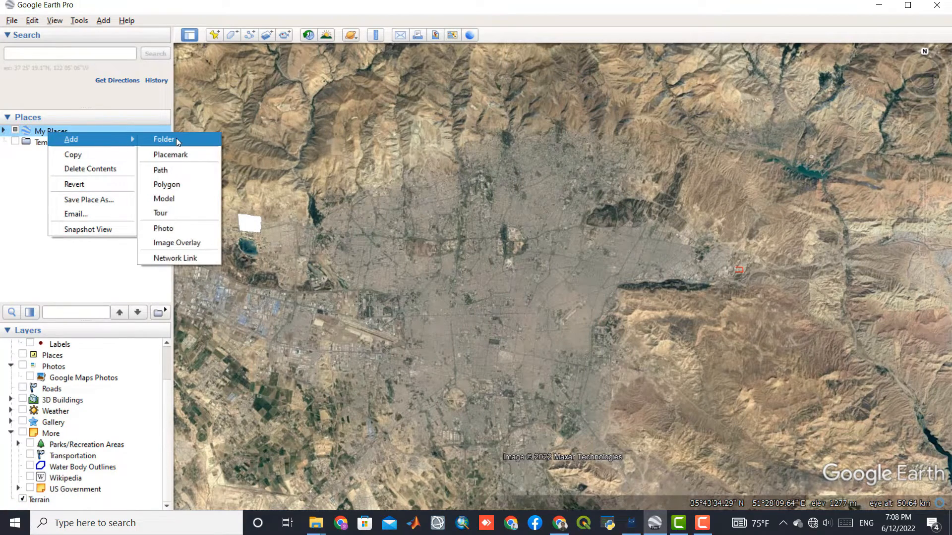
{"action": "left_click", "coordinate": [176, 138]}
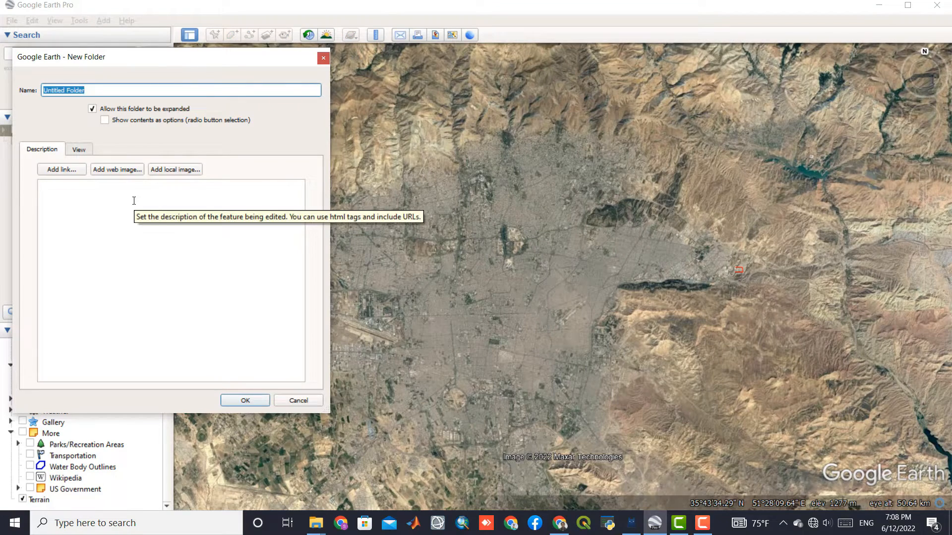
{"action": "left_click", "coordinate": [80, 150]}
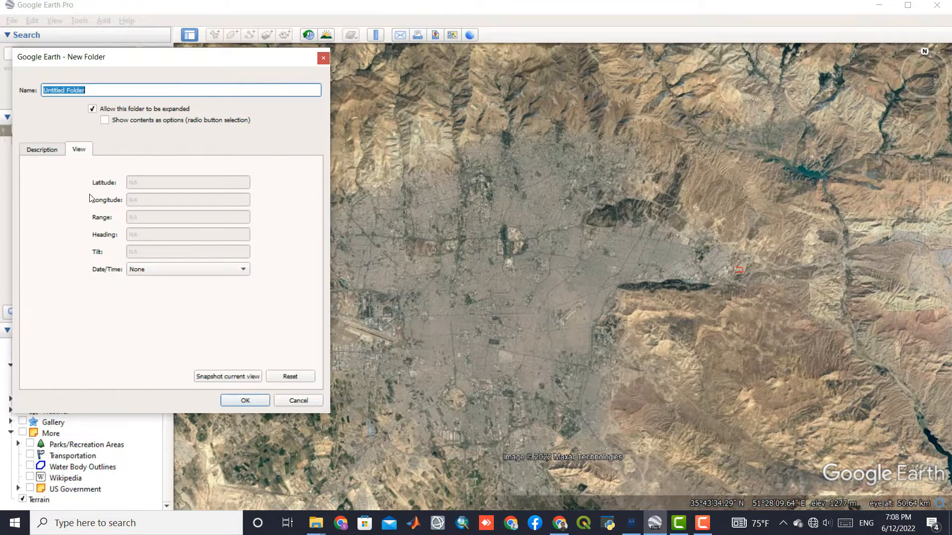
{"action": "left_click", "coordinate": [51, 151]}
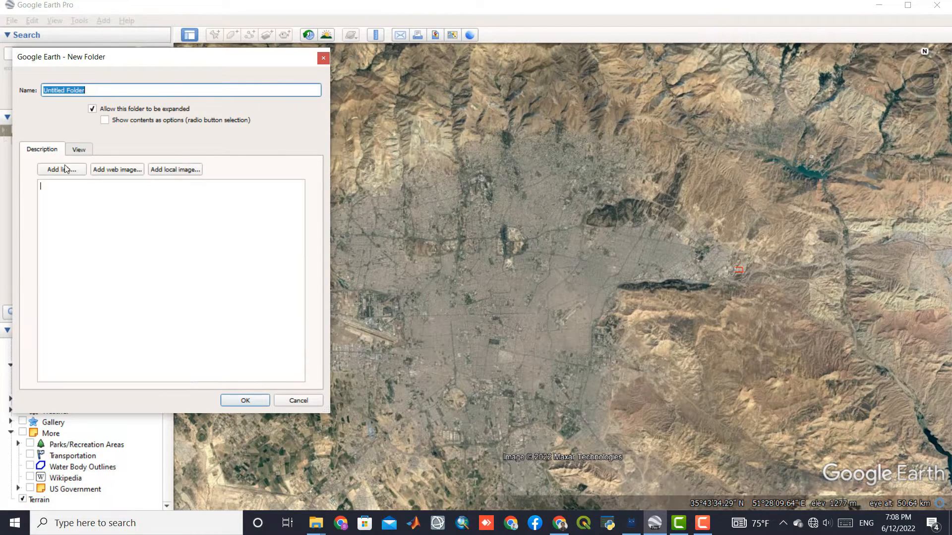
{"action": "left_click", "coordinate": [246, 400]}
Examine the file formats offered for saving the new folder to disk, and leave without saving
{"action": "right_click", "coordinate": [73, 296]}
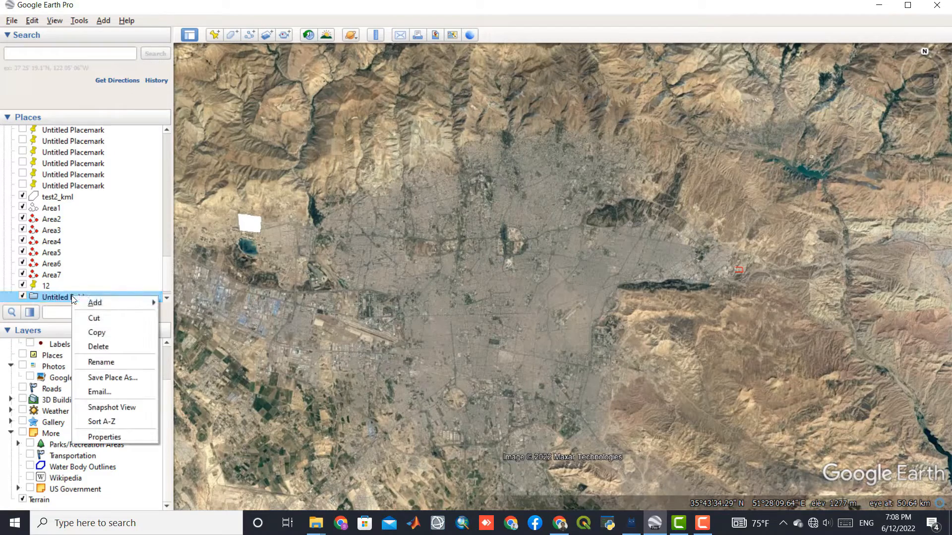
{"action": "left_click", "coordinate": [142, 379]}
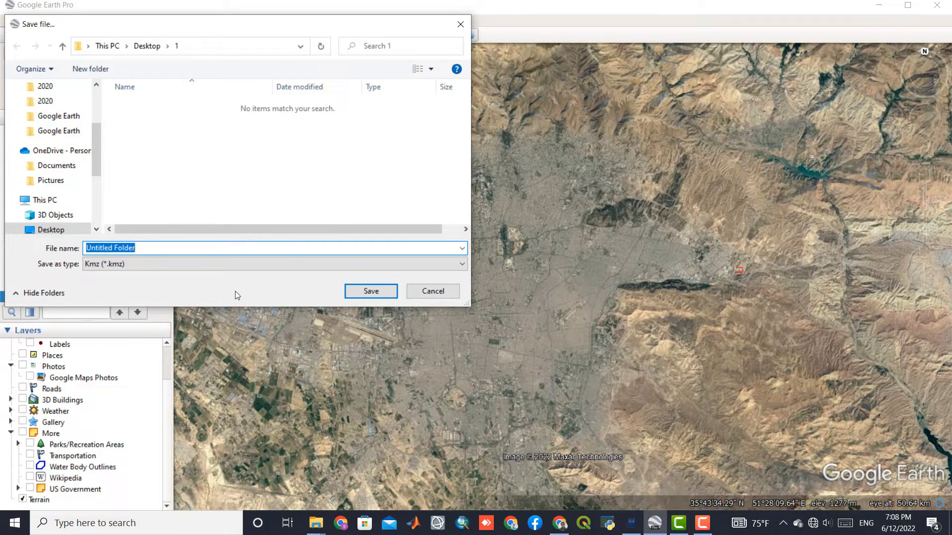
{"action": "left_click", "coordinate": [153, 267]}
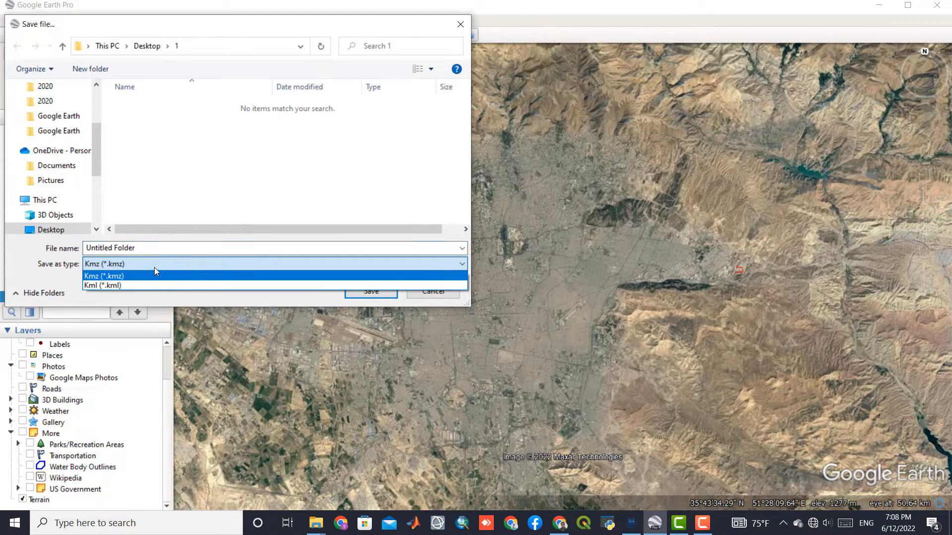
{"action": "left_click", "coordinate": [153, 267]}
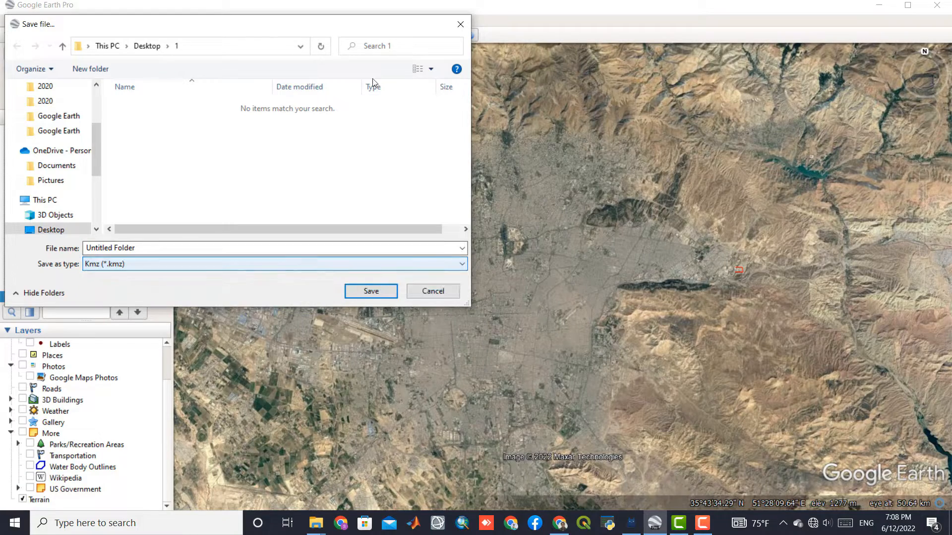
{"action": "left_click", "coordinate": [457, 25]}
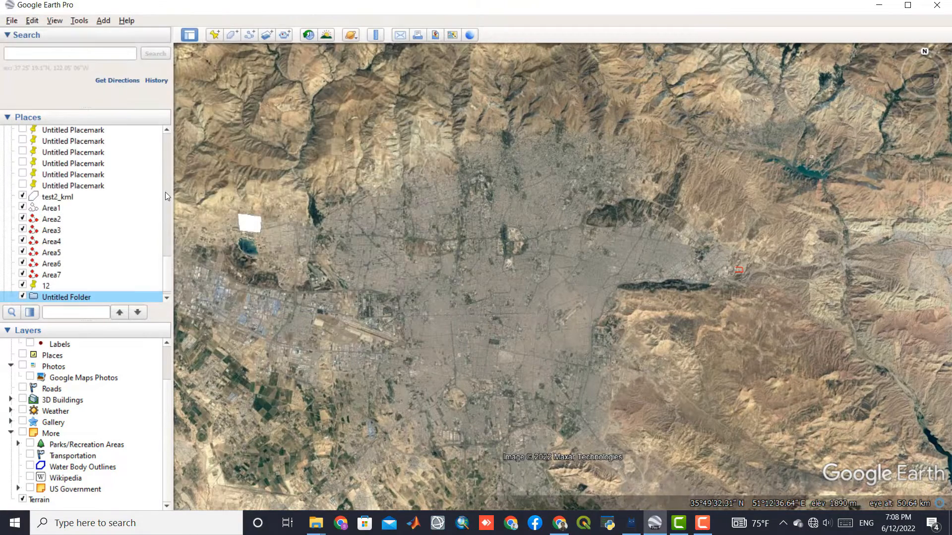
Add a placemark with its default name inside the new folder, positioned on the domed round building at the large complex's southwest corner
{"action": "scroll", "coordinate": [90, 303], "scroll_direction": "down", "scroll_amount": 1}
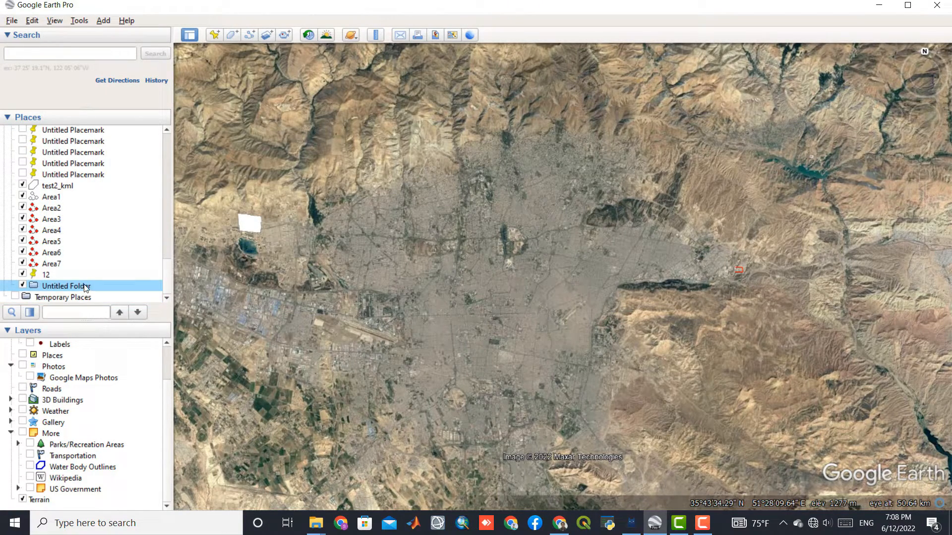
{"action": "right_click", "coordinate": [85, 288]}
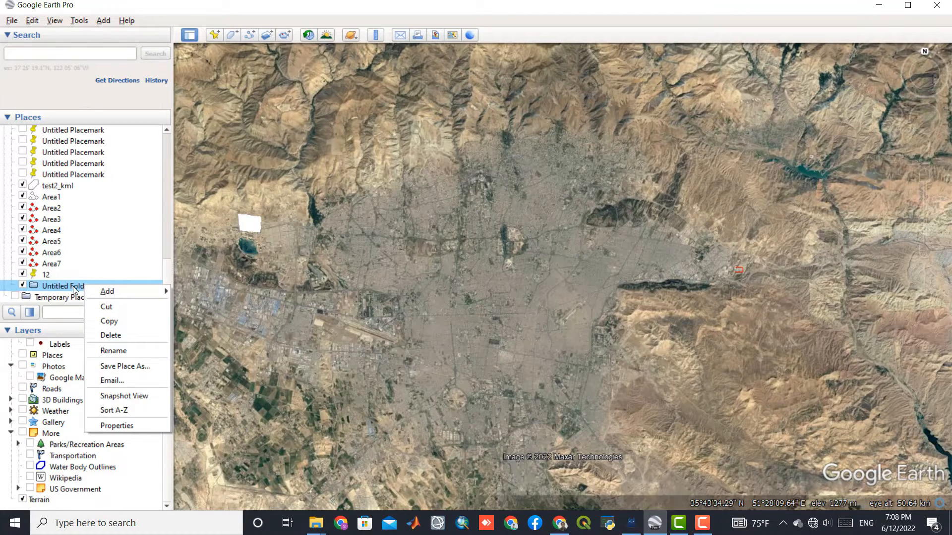
{"action": "mouse_move", "coordinate": [107, 291]}
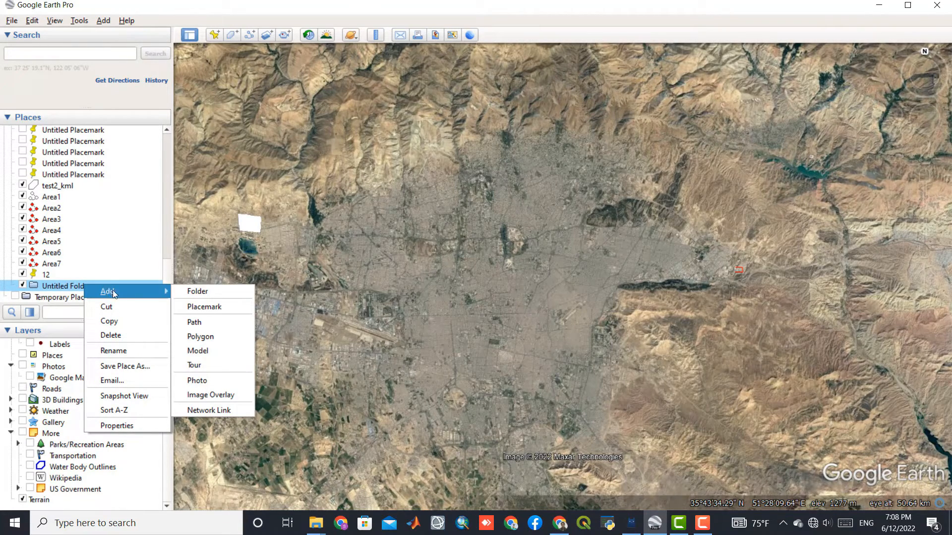
{"action": "left_click", "coordinate": [237, 306]}
{"action": "scroll", "coordinate": [493, 292], "scroll_direction": "up", "scroll_amount": 2}
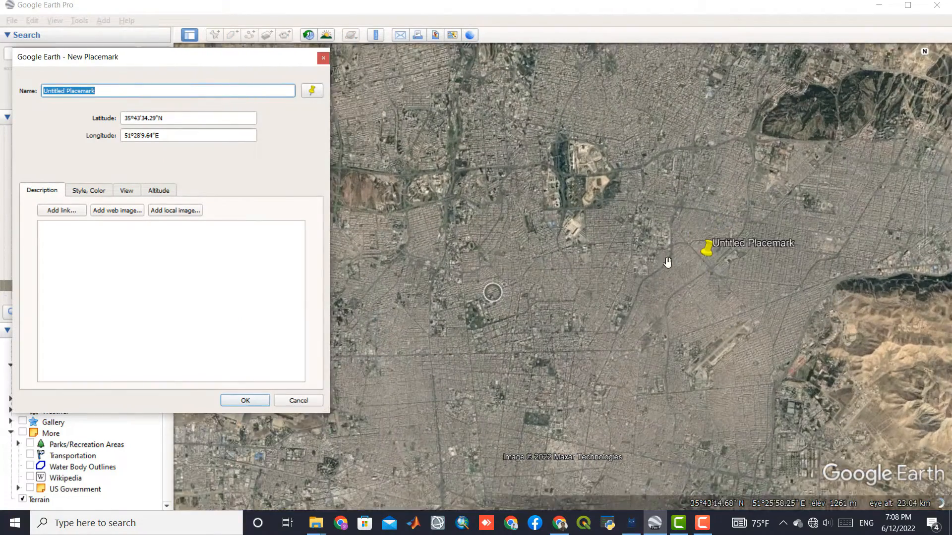
{"action": "scroll", "coordinate": [495, 312], "scroll_direction": "up", "scroll_amount": 3}
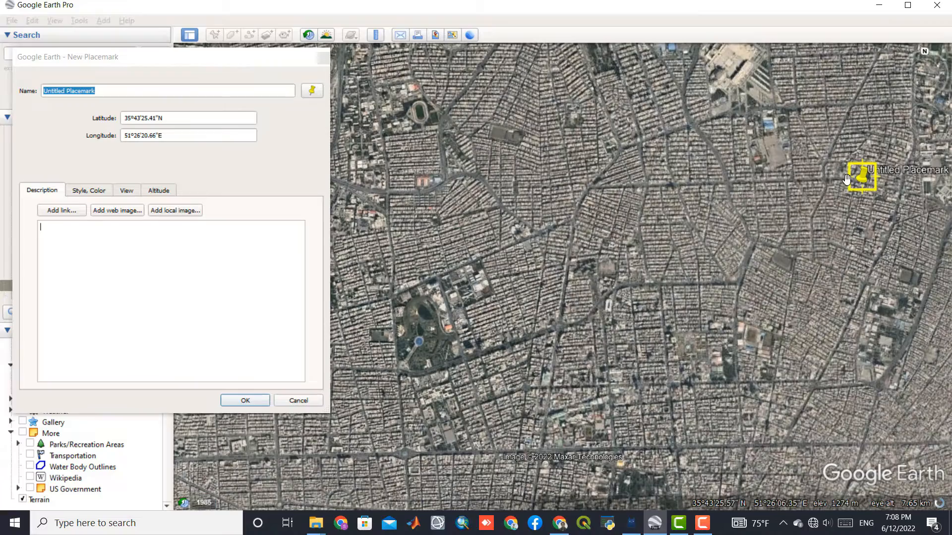
{"action": "left_click_drag", "start_coordinate": [861, 179], "coordinate": [631, 165]}
{"action": "left_click_drag", "start_coordinate": [624, 235], "coordinate": [473, 346]}
{"action": "left_click_drag", "start_coordinate": [483, 258], "coordinate": [640, 122]}
{"action": "scroll", "coordinate": [589, 154], "scroll_direction": "up", "scroll_amount": 5}
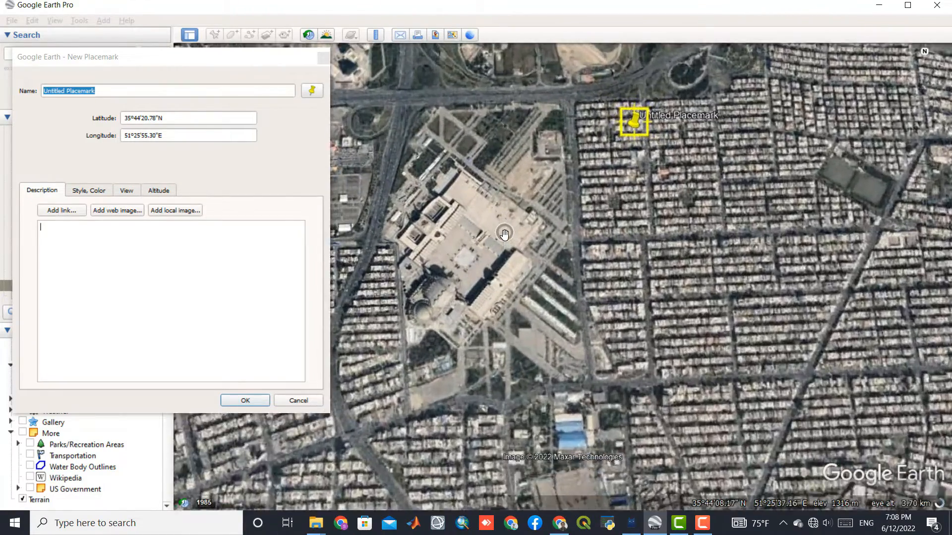
{"action": "scroll", "coordinate": [505, 233], "scroll_direction": "up", "scroll_amount": 2}
{"action": "left_click_drag", "start_coordinate": [468, 287], "coordinate": [544, 285]}
{"action": "left_click_drag", "start_coordinate": [799, 66], "coordinate": [450, 367]}
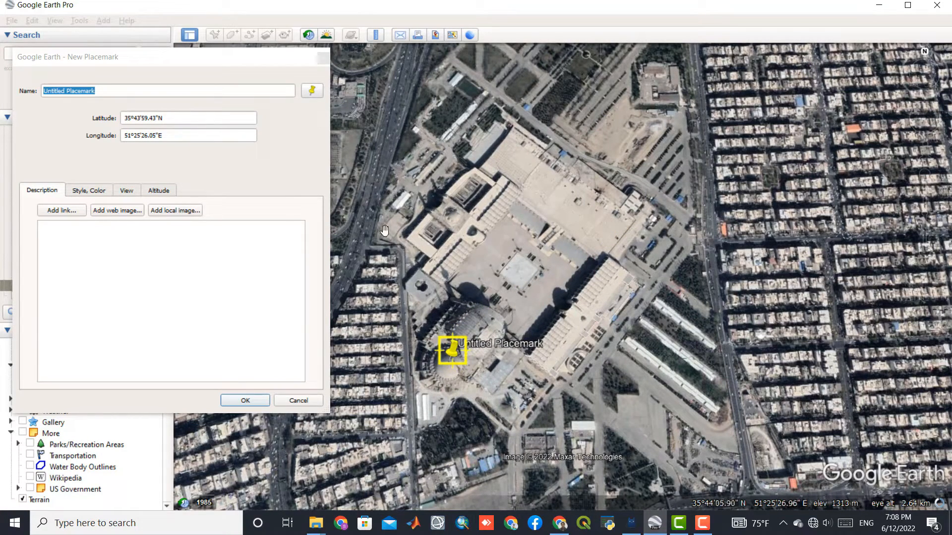
{"action": "left_click", "coordinate": [245, 400]}
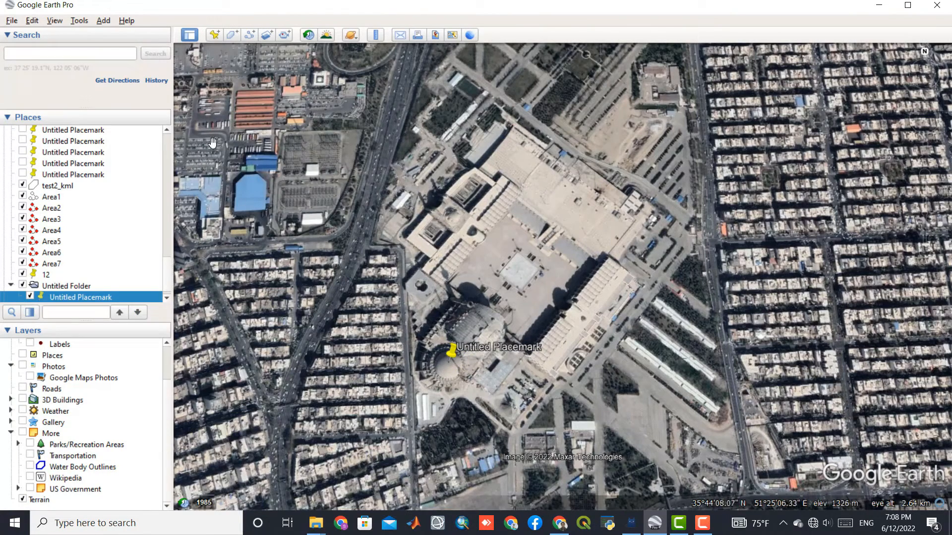
Start a new polygon and trace its outline around the whole building complex containing the placemark, beginning at the complex's northern corner
{"action": "left_click", "coordinate": [231, 35]}
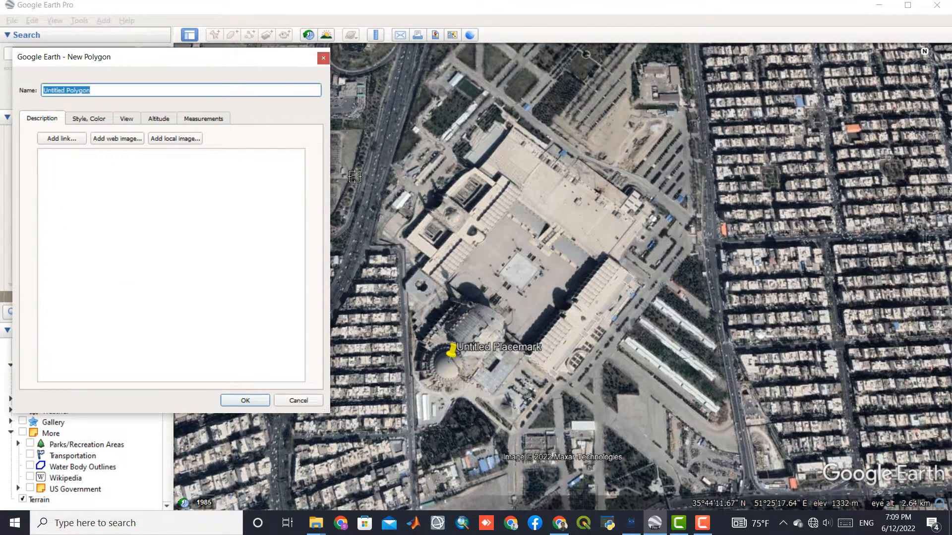
{"action": "left_click", "coordinate": [510, 127]}
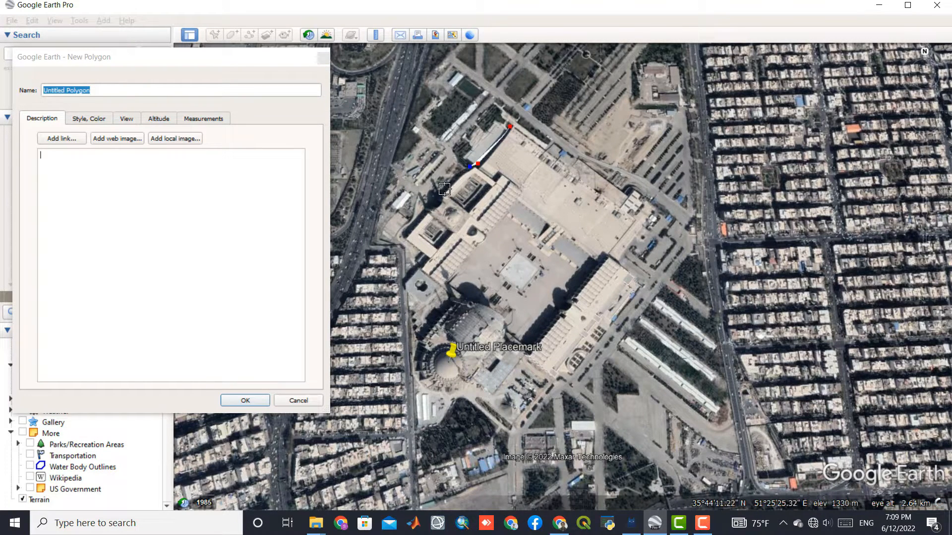
{"action": "left_click", "coordinate": [406, 237]}
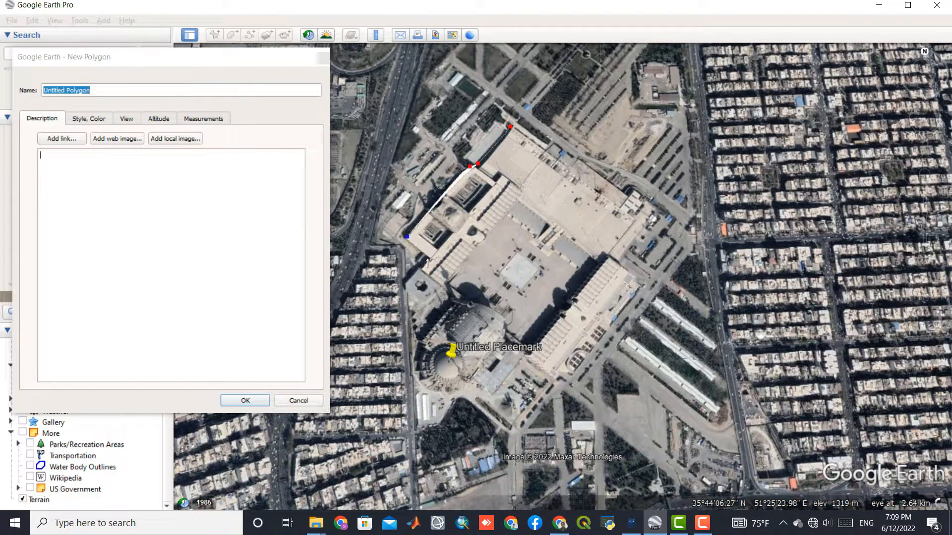
{"action": "left_click", "coordinate": [426, 259]}
{"action": "left_click", "coordinate": [405, 287]}
{"action": "left_click", "coordinate": [421, 311]}
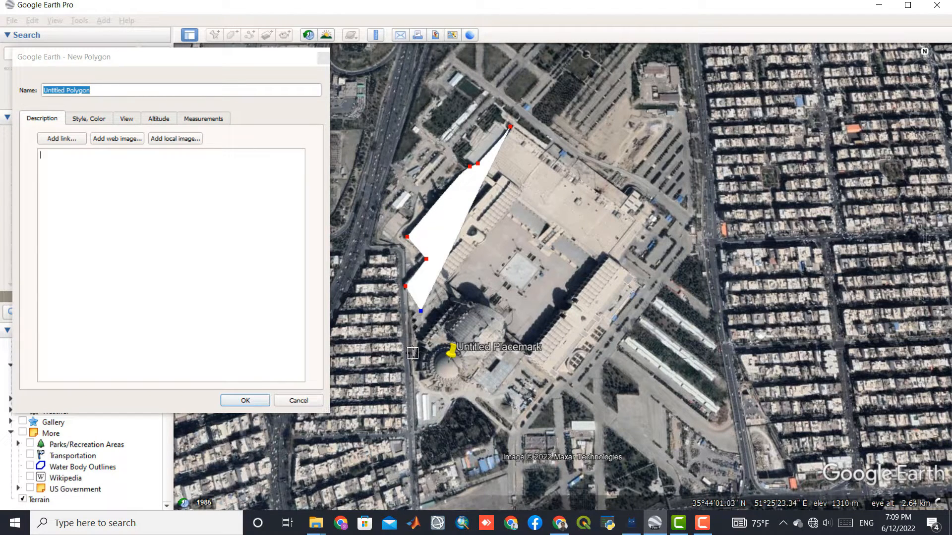
{"action": "left_click", "coordinate": [417, 374]}
{"action": "left_click", "coordinate": [432, 388]}
{"action": "left_click", "coordinate": [476, 387]}
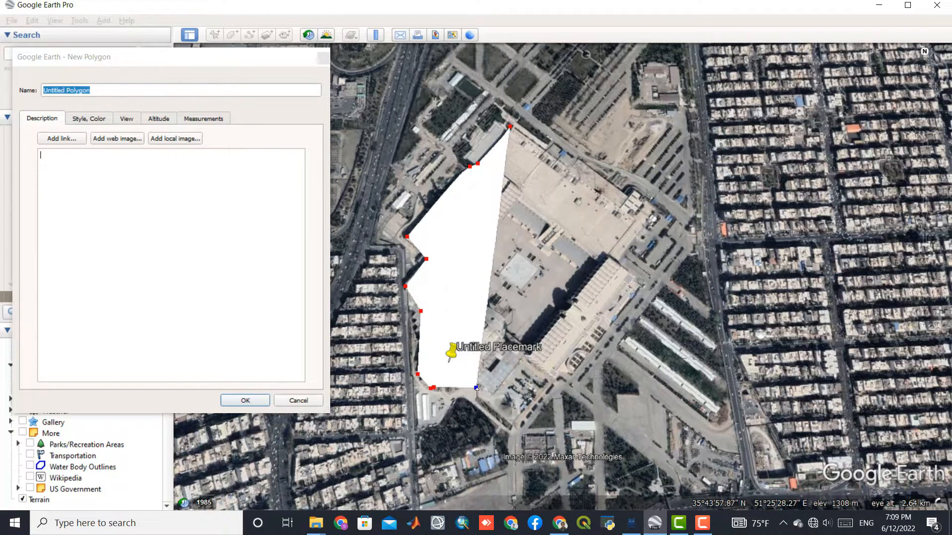
{"action": "left_click", "coordinate": [501, 393]}
{"action": "left_click", "coordinate": [524, 405]}
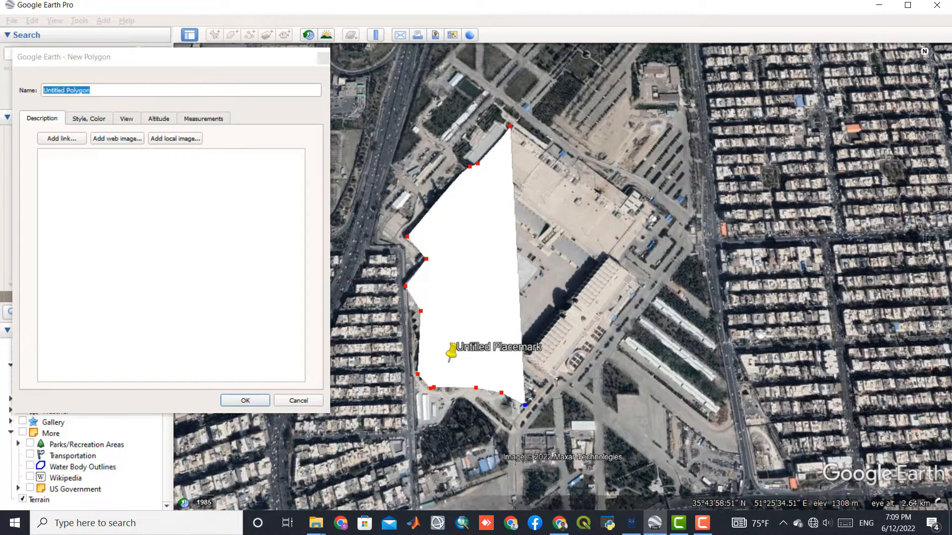
{"action": "left_click", "coordinate": [557, 377]}
{"action": "left_click", "coordinate": [570, 375]}
{"action": "left_click", "coordinate": [643, 280]}
{"action": "left_click", "coordinate": [623, 255]}
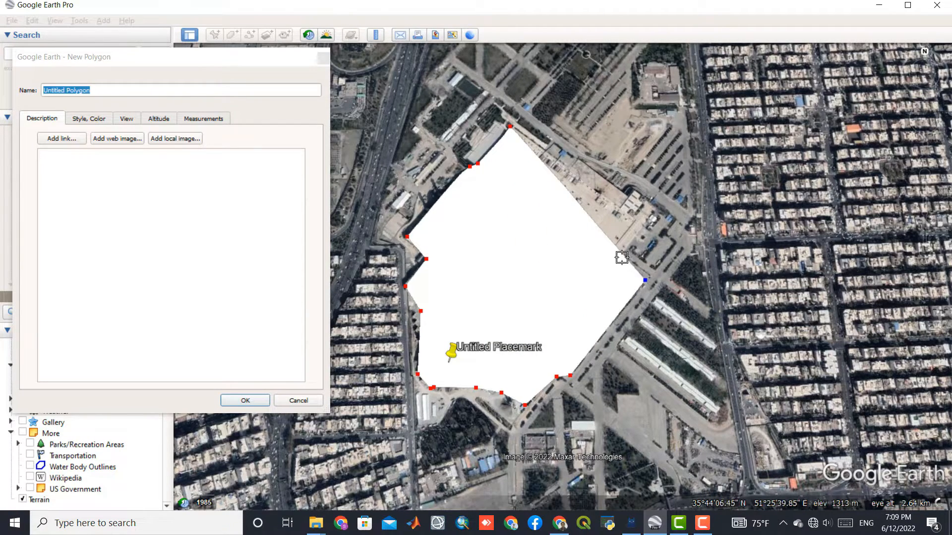
{"action": "left_click", "coordinate": [653, 205]}
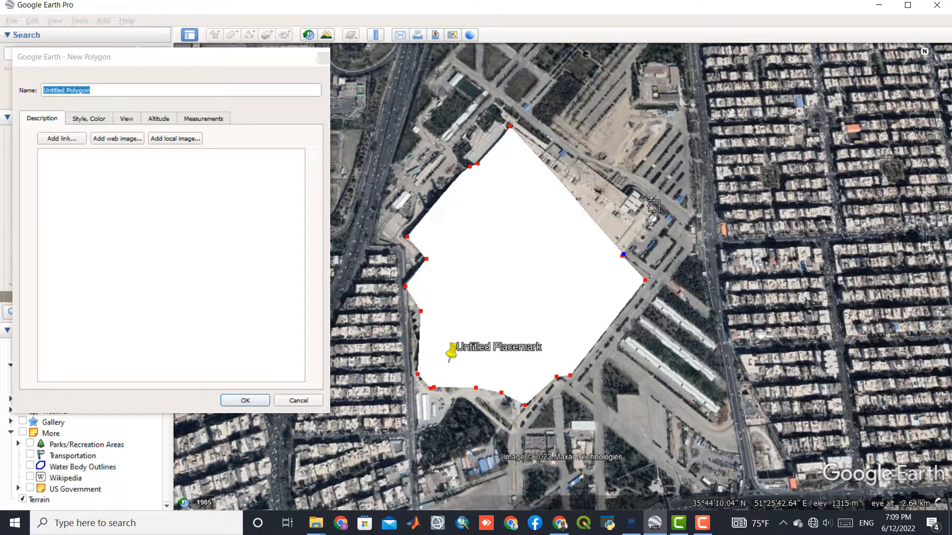
{"action": "left_click", "coordinate": [555, 141]}
{"action": "left_click", "coordinate": [520, 130]}
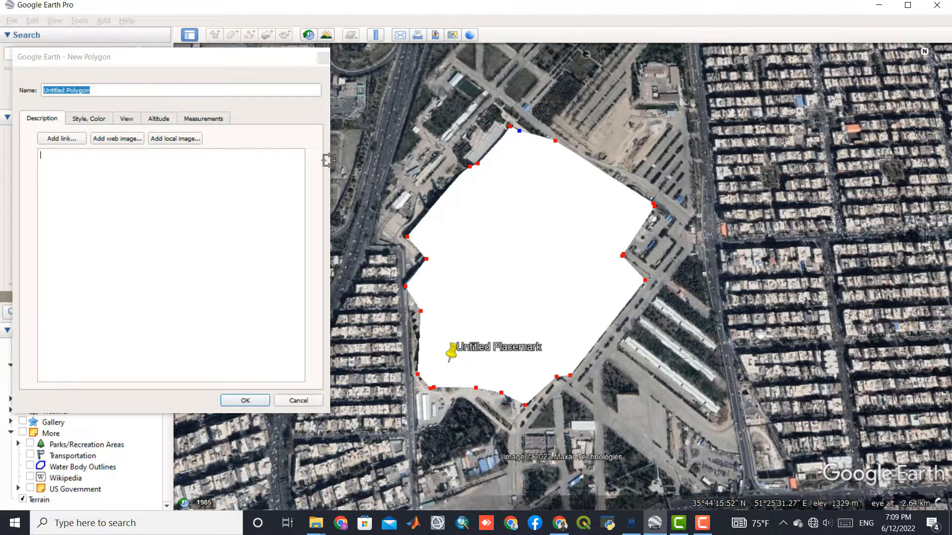
Set the new polygon's area color to pure red (#ff0000) and finish adding it to the folder
{"action": "left_click", "coordinate": [85, 119]}
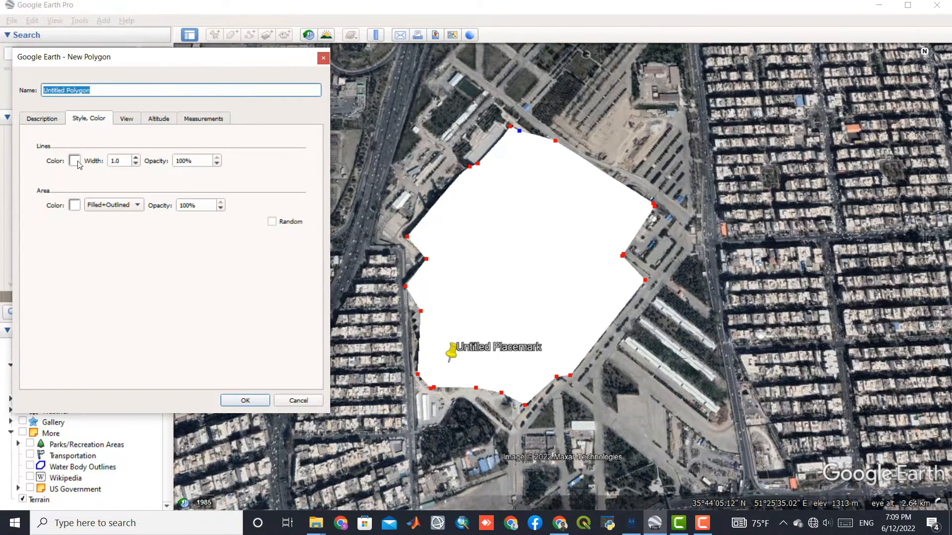
{"action": "left_click", "coordinate": [75, 206]}
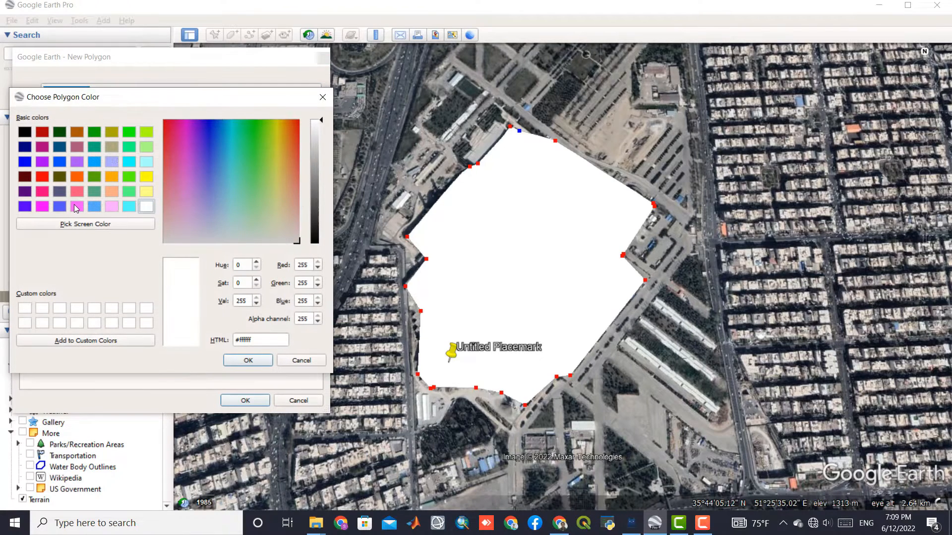
{"action": "left_click", "coordinate": [43, 177]}
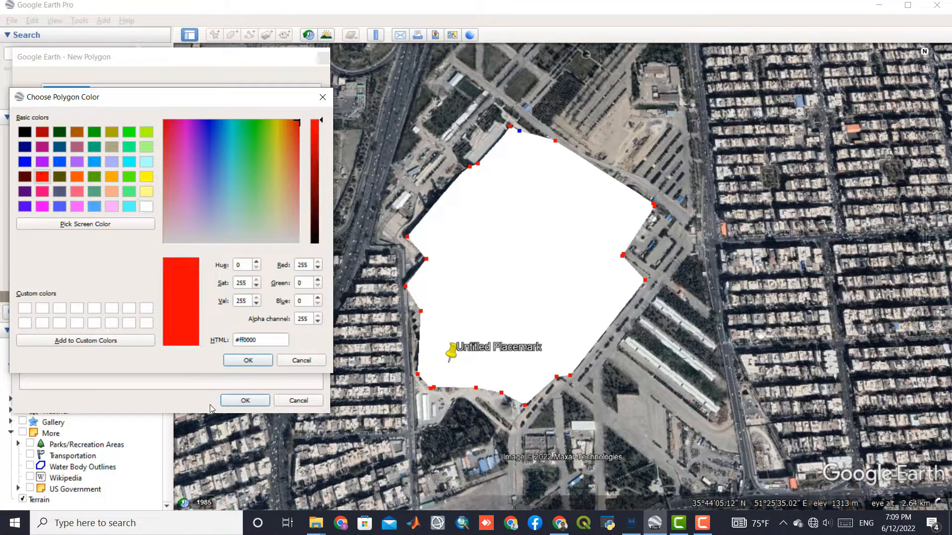
{"action": "left_click", "coordinate": [248, 361]}
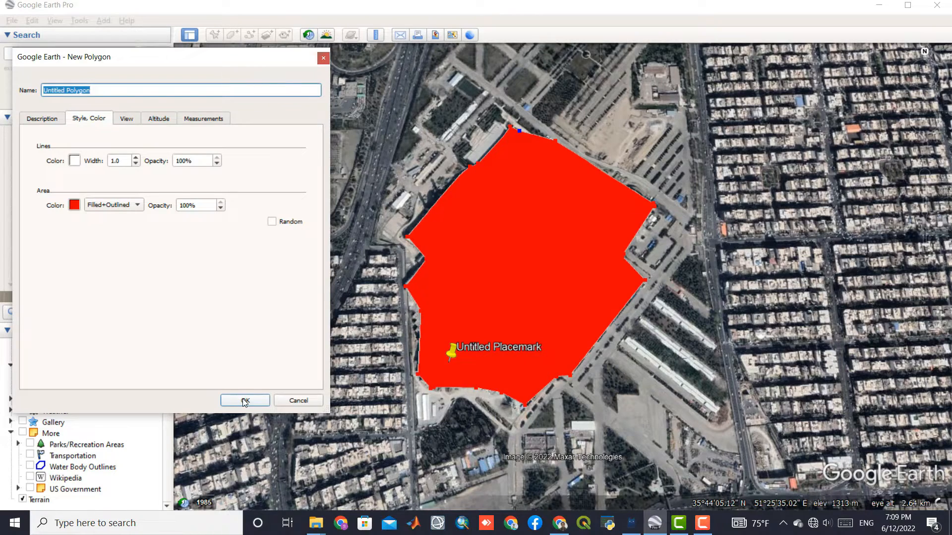
{"action": "left_click", "coordinate": [243, 399]}
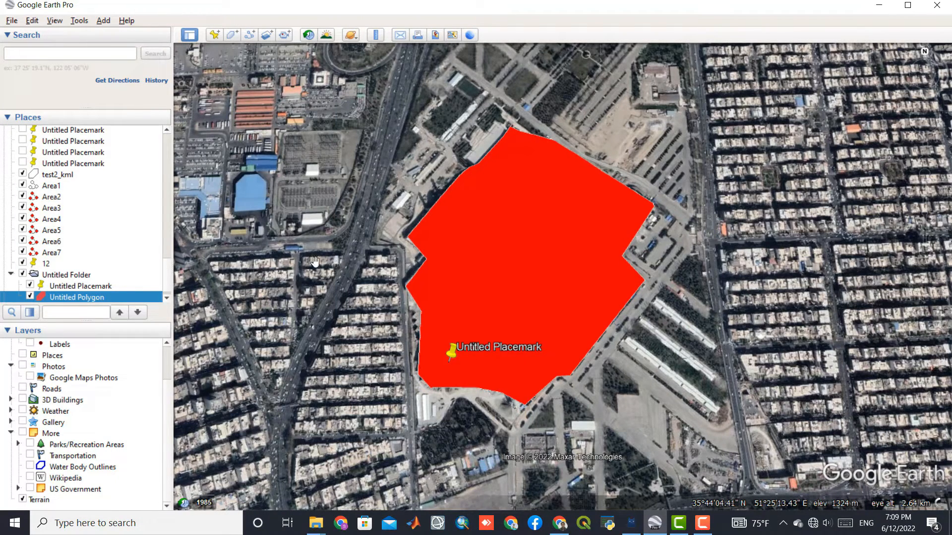
Start a new path and trace it southeast along the road bordering the red polygon's northeast side, using six points
{"action": "left_click", "coordinate": [250, 36]}
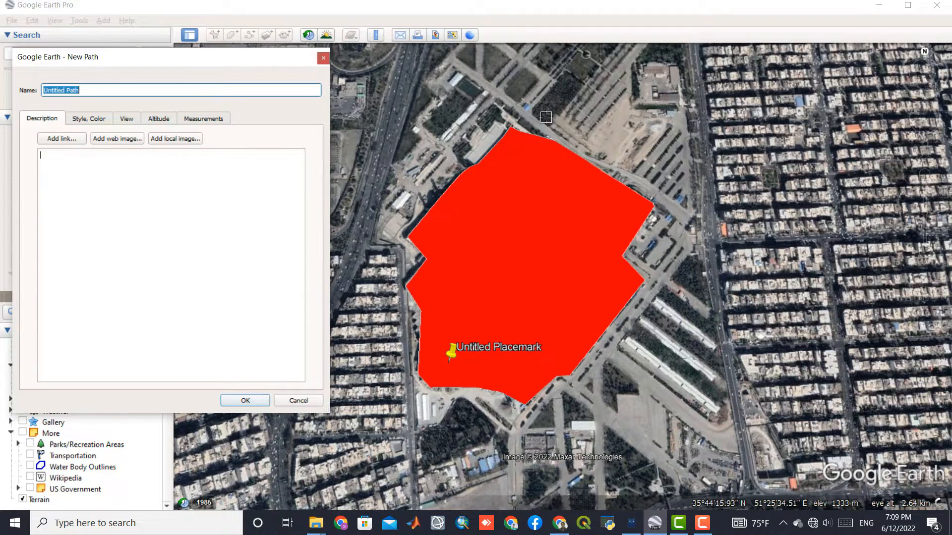
{"action": "left_click", "coordinate": [453, 59]}
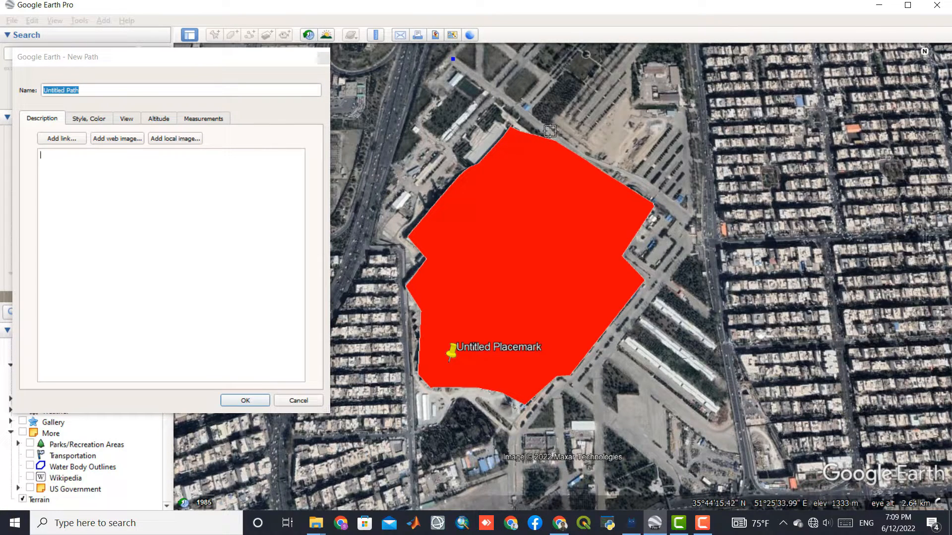
{"action": "left_click", "coordinate": [549, 132]}
{"action": "left_click", "coordinate": [576, 151]}
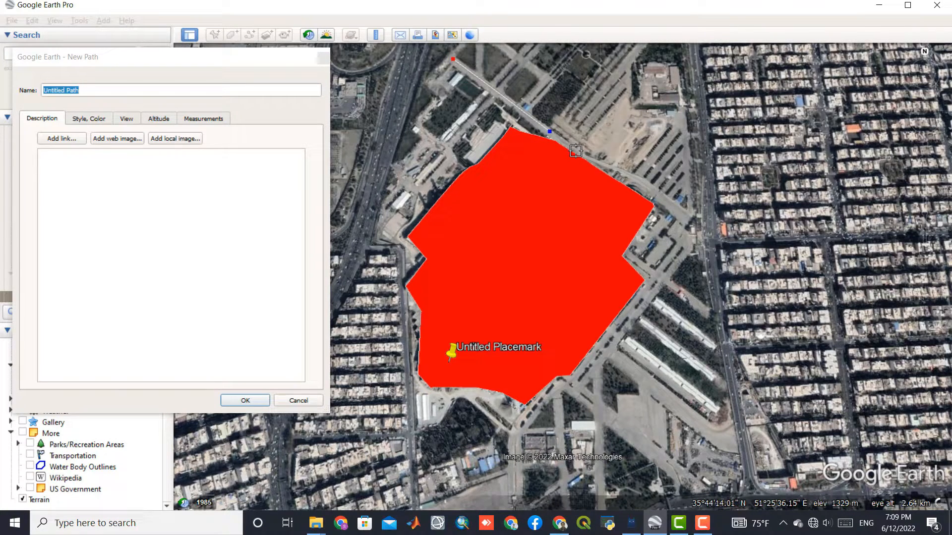
{"action": "left_click", "coordinate": [609, 166]}
{"action": "left_click", "coordinate": [647, 184]}
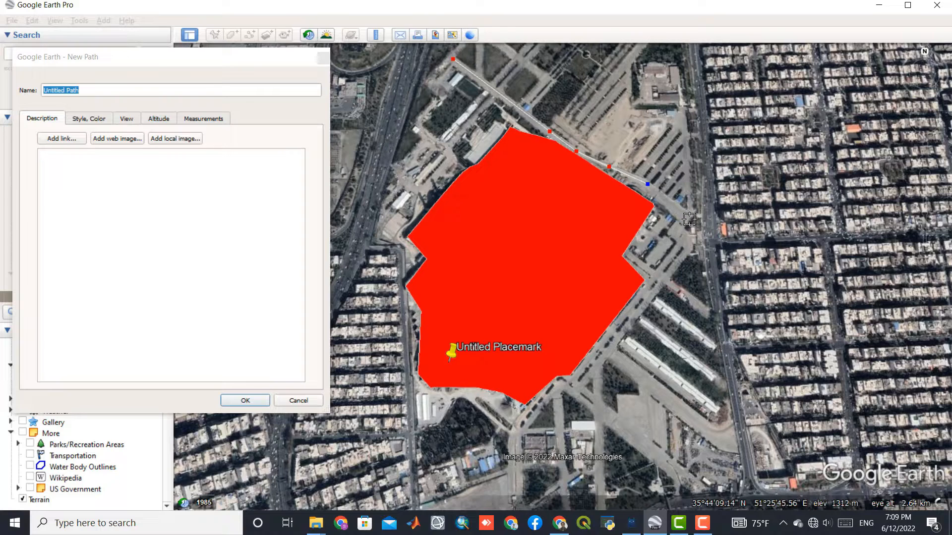
{"action": "left_click", "coordinate": [689, 219]}
Set the path's line color to dark red and finish adding it with its default name
{"action": "left_click", "coordinate": [89, 118]}
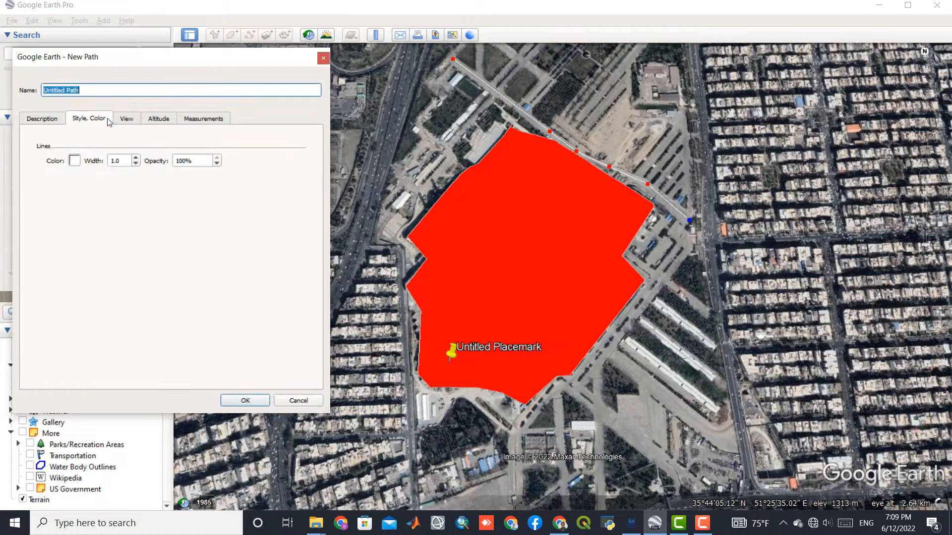
{"action": "left_click", "coordinate": [75, 161]}
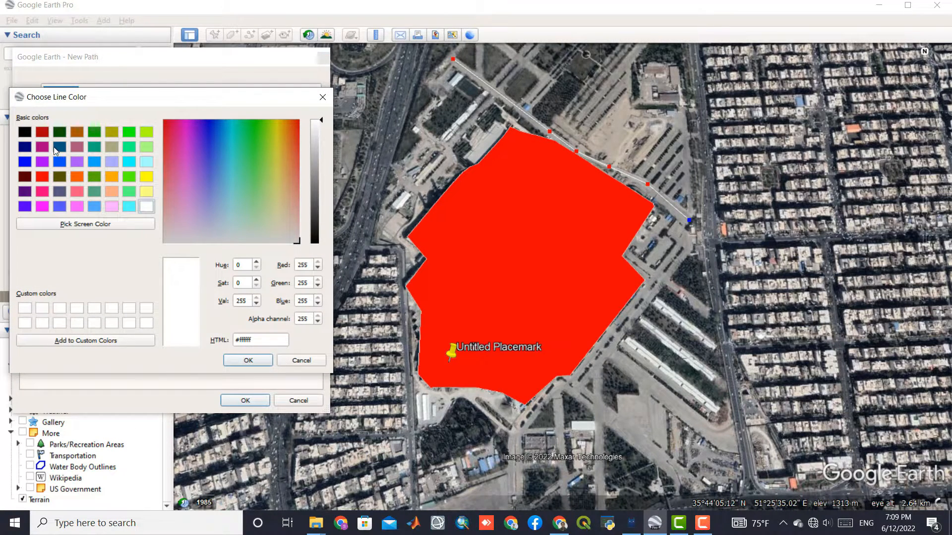
{"action": "left_click", "coordinate": [43, 133]}
{"action": "left_click", "coordinate": [235, 364]}
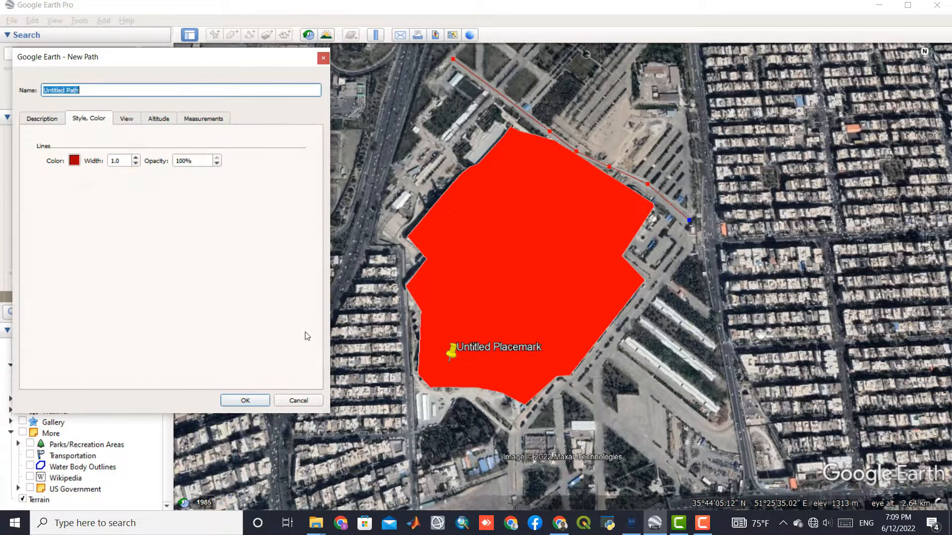
{"action": "left_click", "coordinate": [241, 400]}
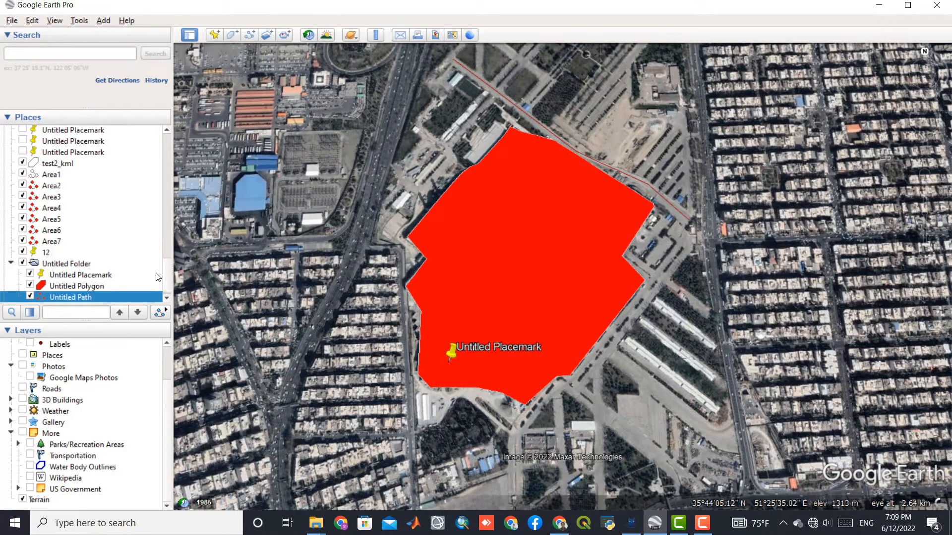
Save the placemark inside Untitled Folder as the KMZ file Untitled Placemark1 in Desktop folder 1, checking the available file types
{"action": "left_click", "coordinate": [94, 266]}
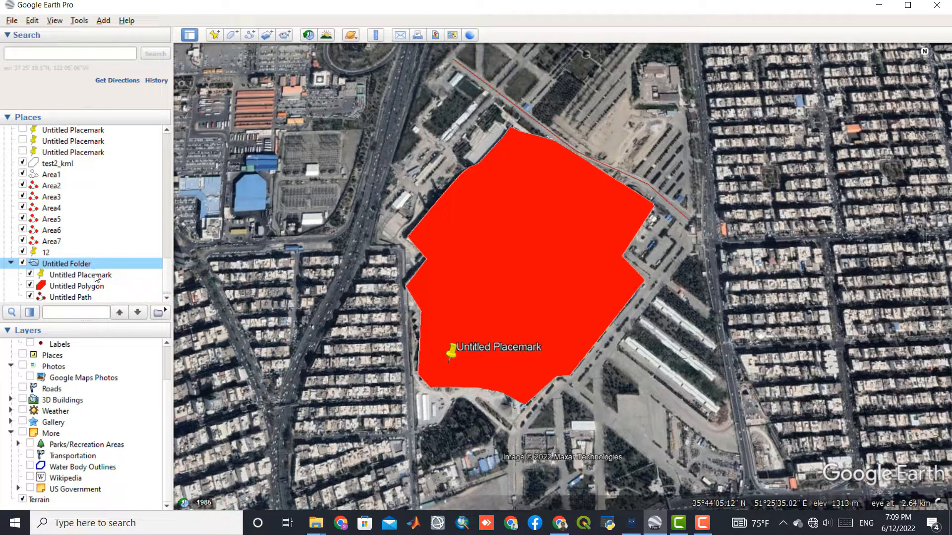
{"action": "left_click", "coordinate": [95, 274]}
{"action": "right_click", "coordinate": [96, 275]}
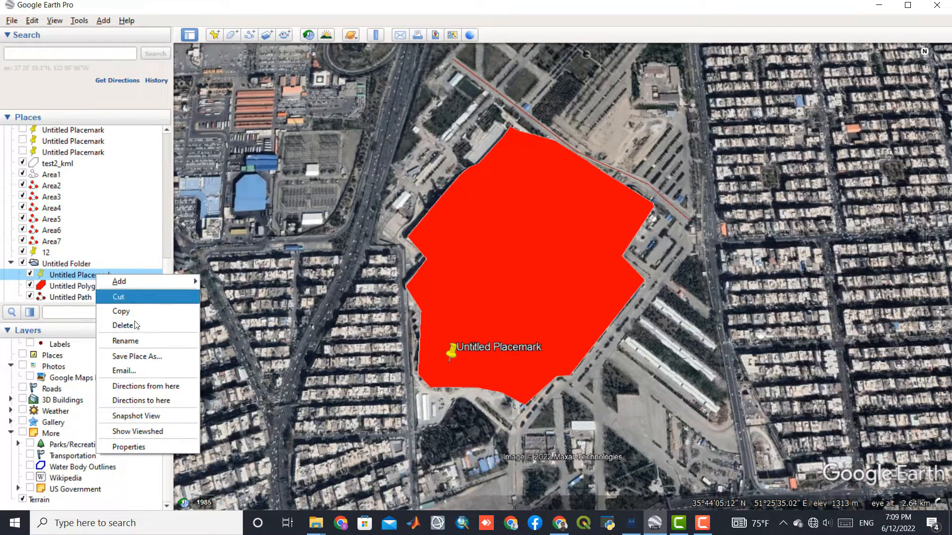
{"action": "left_click", "coordinate": [162, 356]}
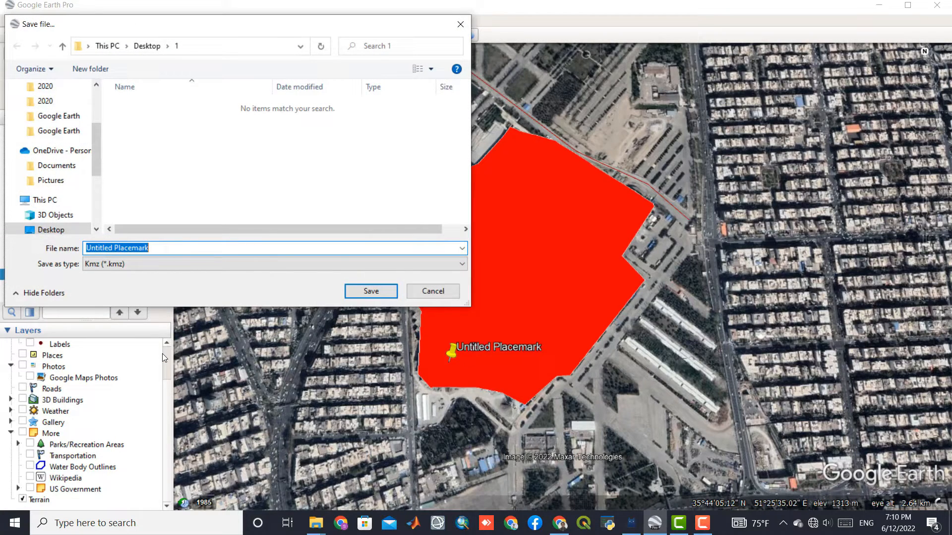
{"action": "left_click", "coordinate": [188, 244]}
{"action": "left_click", "coordinate": [183, 266]}
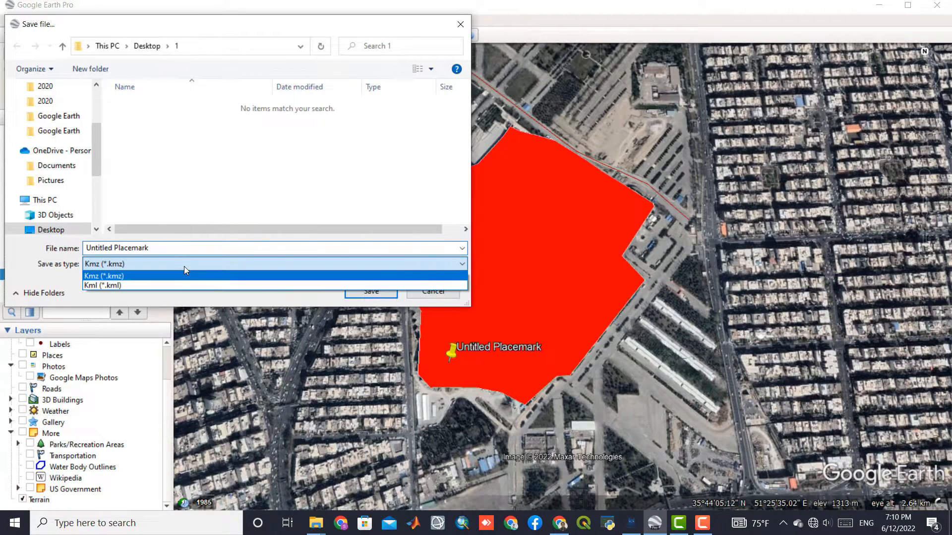
{"action": "left_click", "coordinate": [183, 266]}
{"action": "left_click", "coordinate": [179, 249]}
{"action": "left_click", "coordinate": [180, 249]}
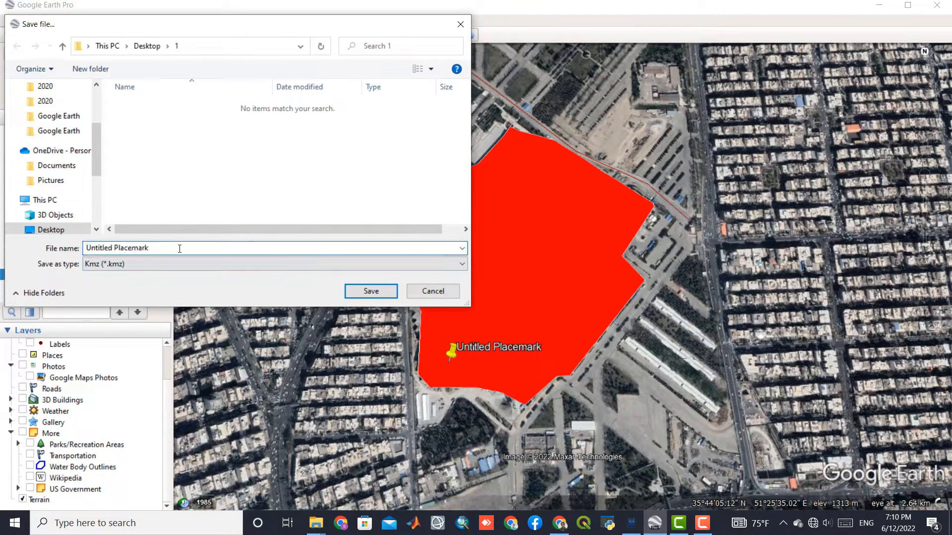
{"action": "left_click", "coordinate": [351, 290]}
Save the red polygon as the KMZ file Untitled Polygon1 in Desktop folder 1
{"action": "left_click", "coordinate": [90, 286]}
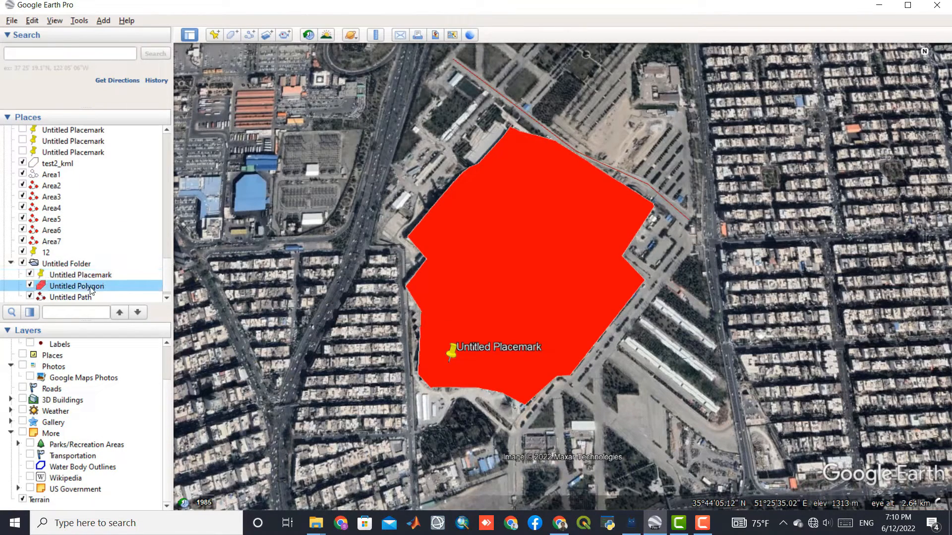
{"action": "right_click", "coordinate": [90, 287]}
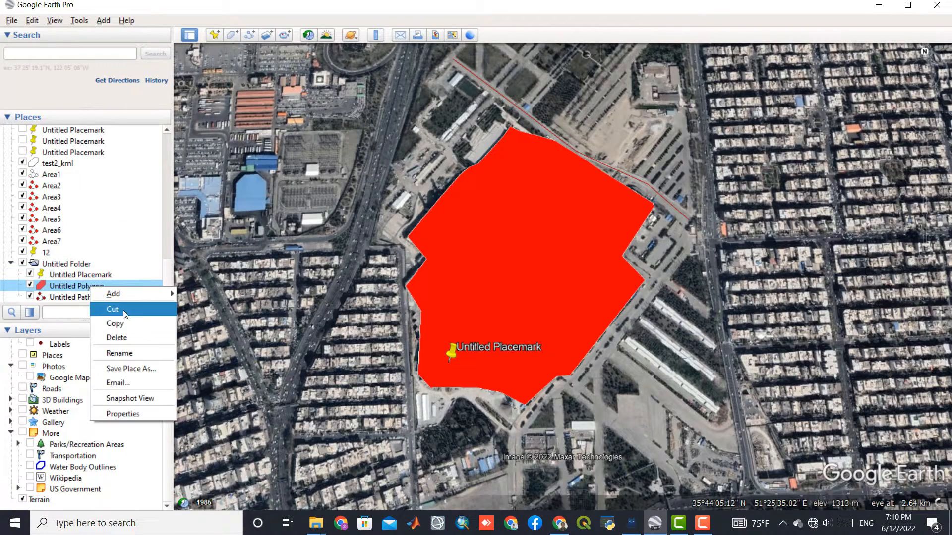
{"action": "left_click", "coordinate": [143, 367]}
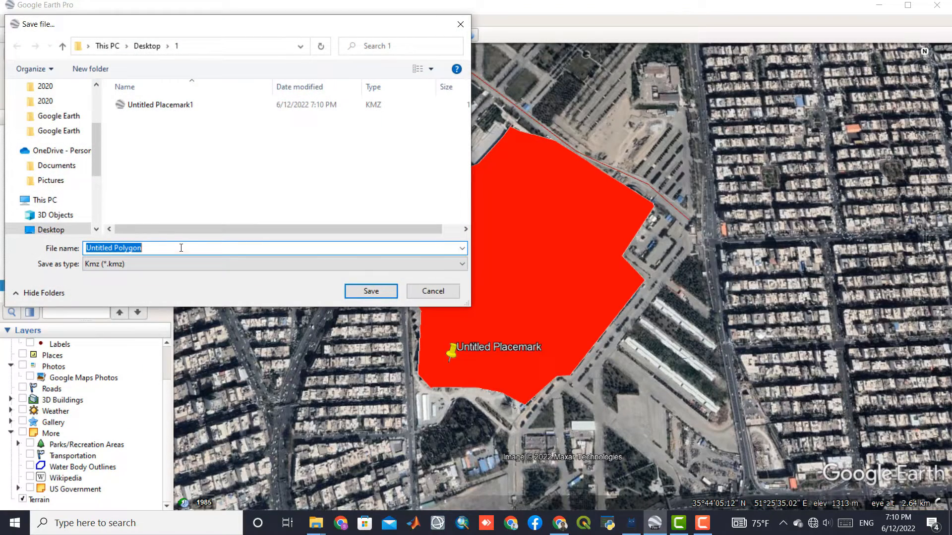
{"action": "left_click", "coordinate": [181, 248]}
{"action": "left_click", "coordinate": [365, 293]}
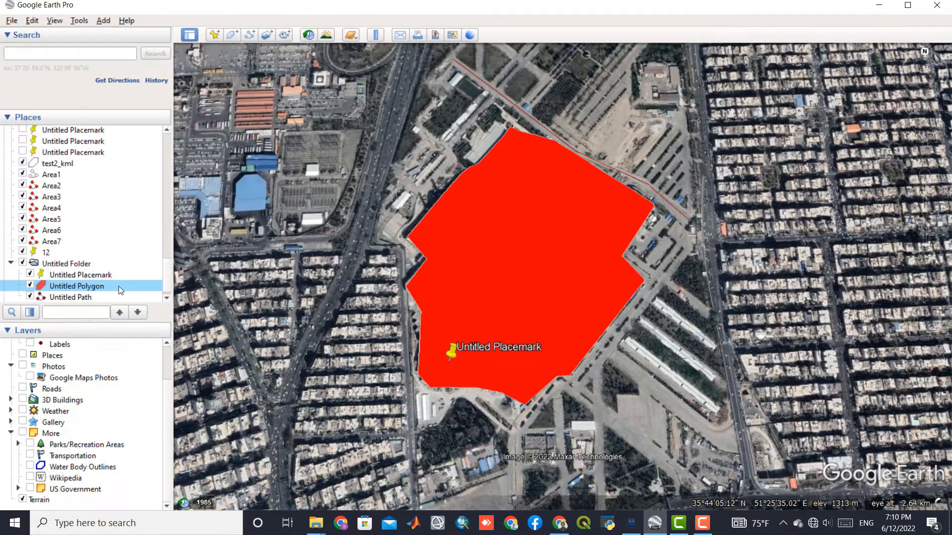
Save the path as the KMZ file Untitled Path1 in Desktop folder 1
{"action": "left_click", "coordinate": [108, 296]}
{"action": "right_click", "coordinate": [106, 296]}
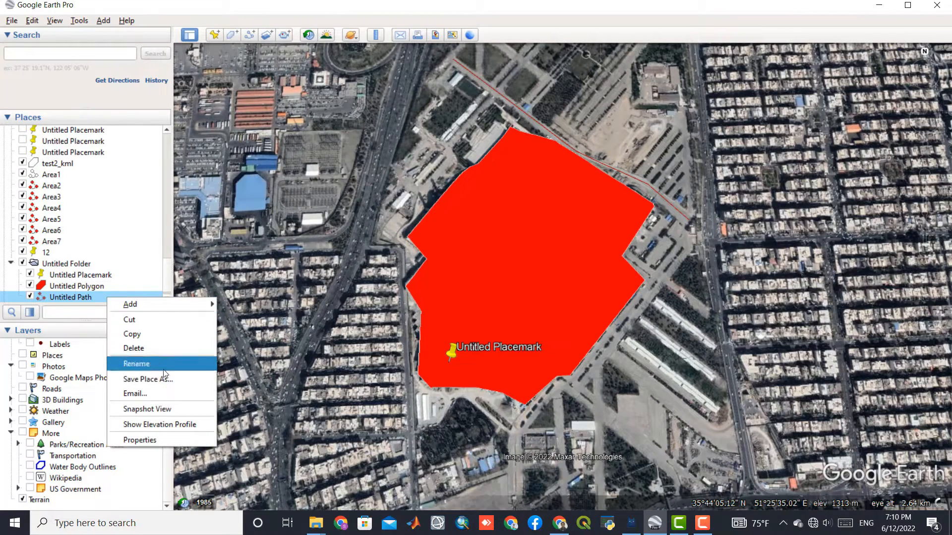
{"action": "left_click", "coordinate": [147, 379]}
{"action": "left_click", "coordinate": [186, 251]}
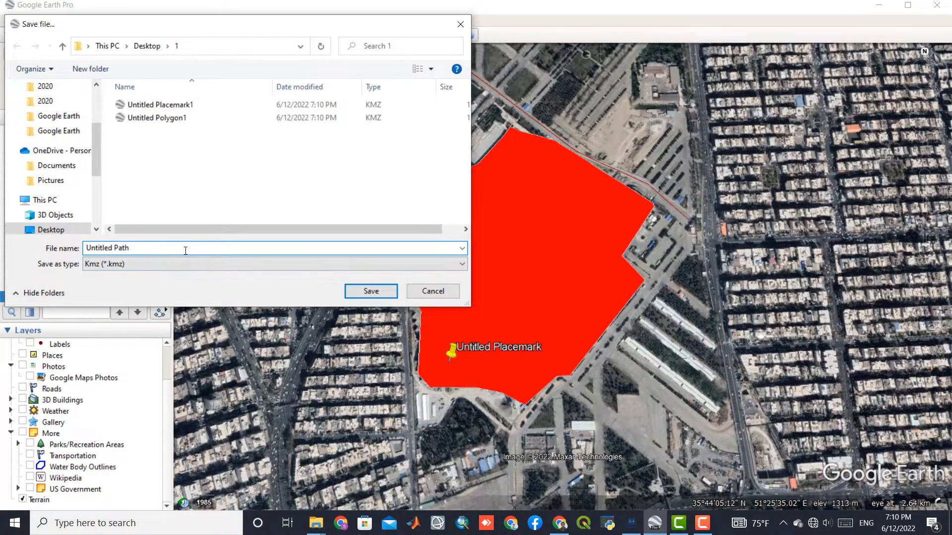
{"action": "type", "text": "1"}
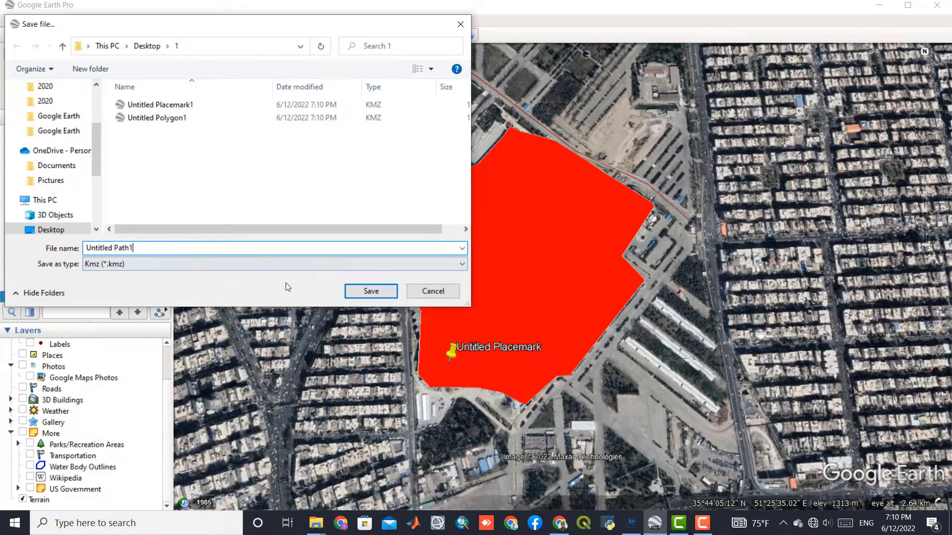
{"action": "left_click", "coordinate": [358, 293]}
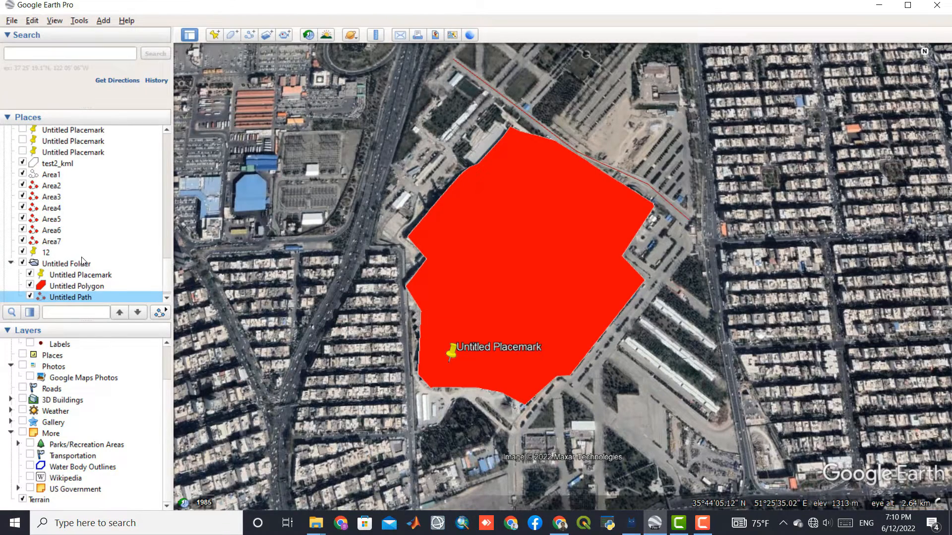
Save the whole Untitled Folder with its contents as a KMZ file in Desktop folder 1
{"action": "left_click", "coordinate": [81, 256]}
{"action": "left_click", "coordinate": [80, 264]}
{"action": "right_click", "coordinate": [78, 263]}
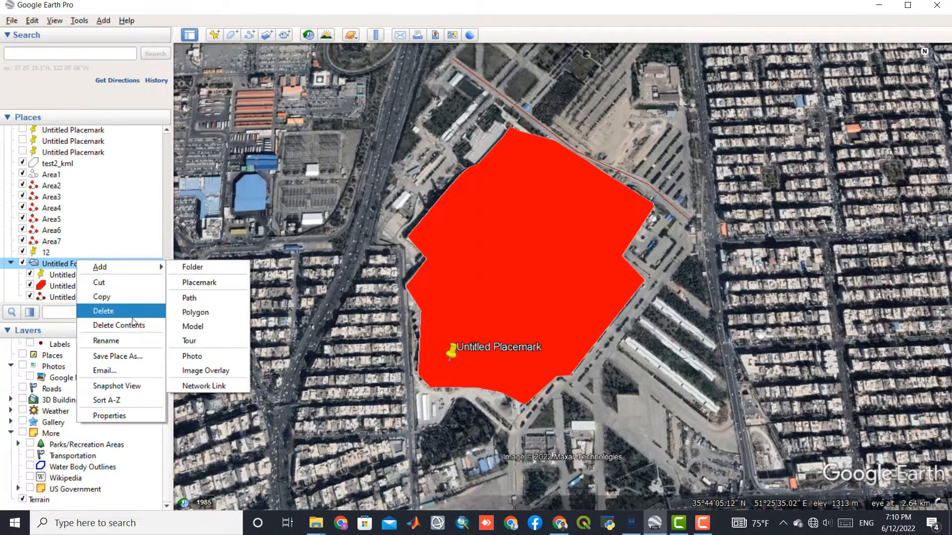
{"action": "left_click", "coordinate": [117, 356]}
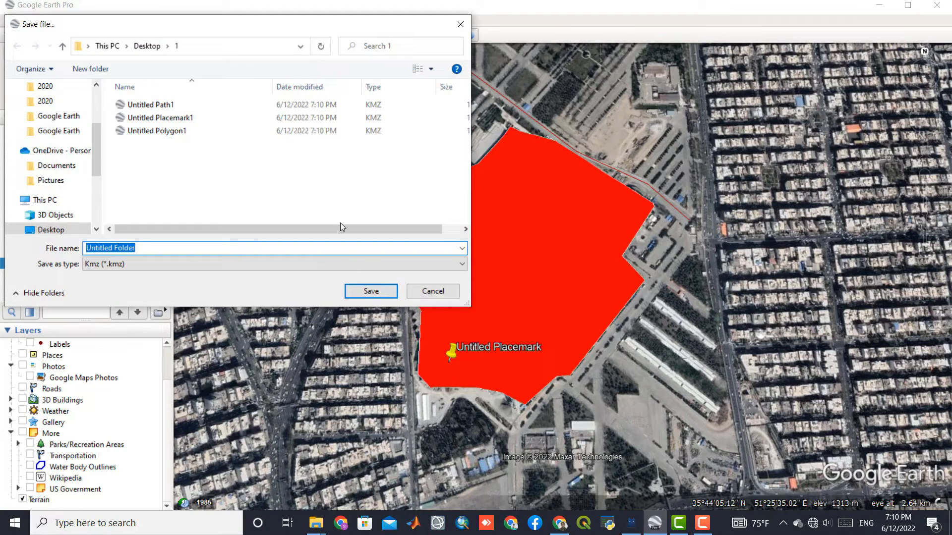
{"action": "left_click", "coordinate": [376, 291]}
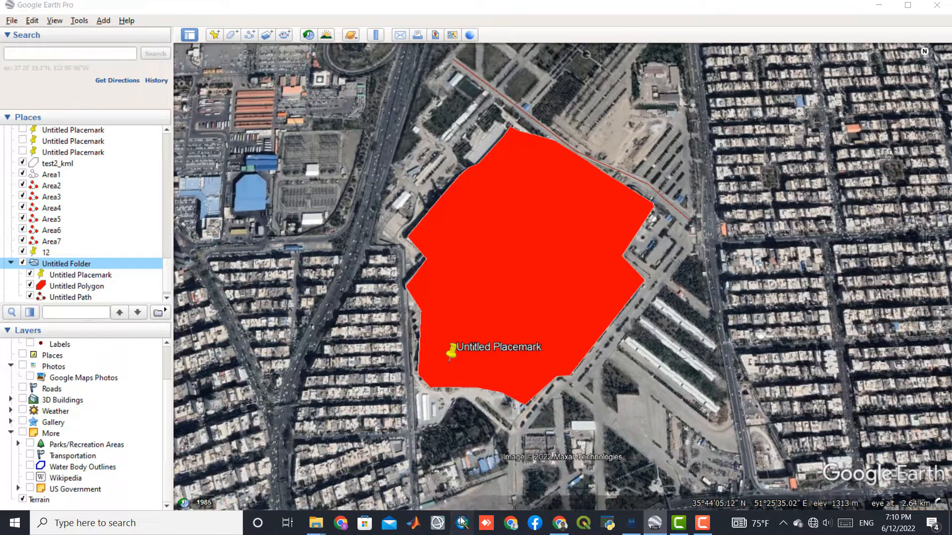
Switch to ArcMap and dismiss its Getting Started dialog to work in an untitled map
{"action": "left_click", "coordinate": [418, 12]}
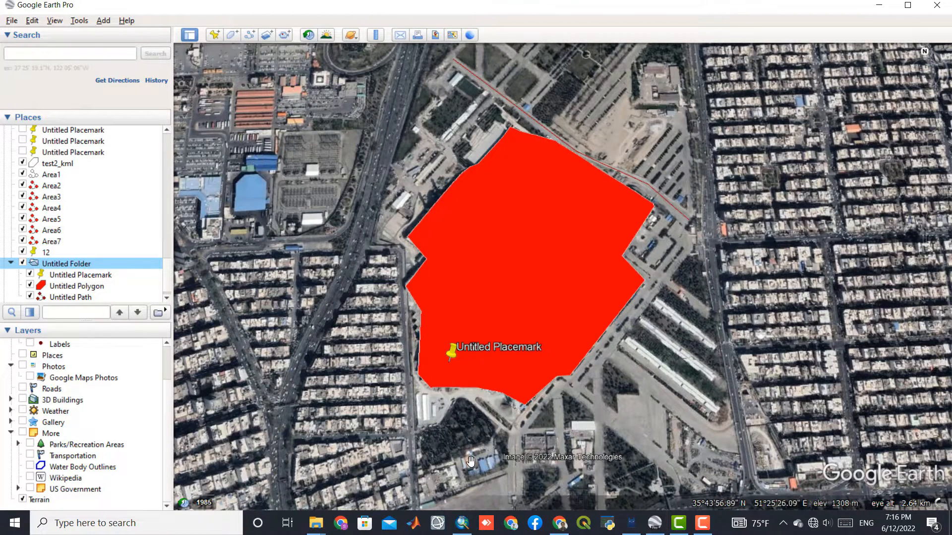
{"action": "left_click", "coordinate": [469, 527]}
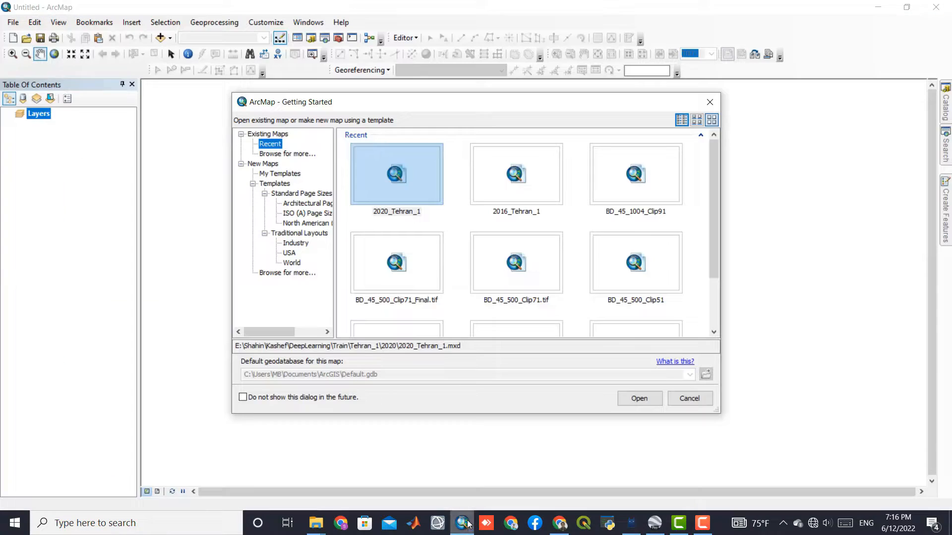
{"action": "left_click", "coordinate": [708, 108]}
Search for "kml to layer" and reveal the KML To Layer tool's location in the conversion toolbox
{"action": "mouse_move", "coordinate": [947, 142]}
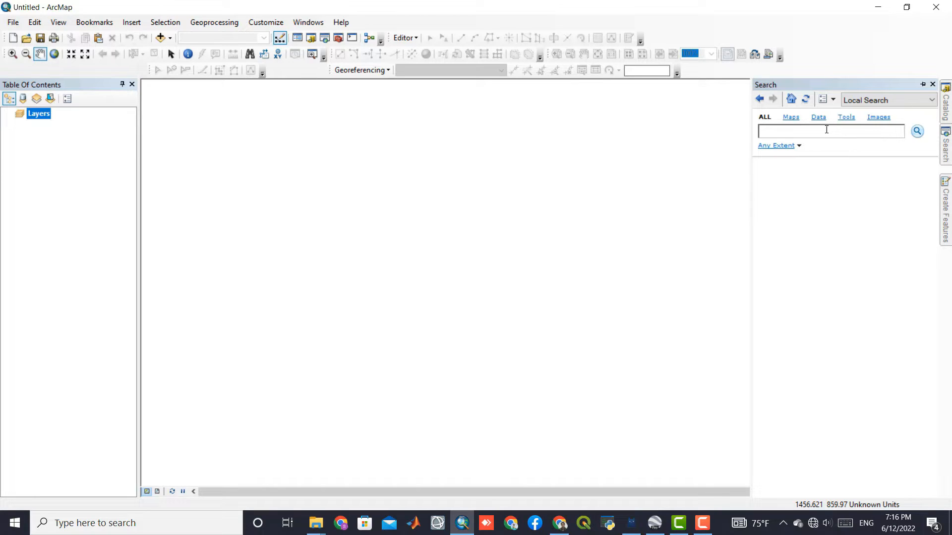
{"action": "type", "text": "km"}
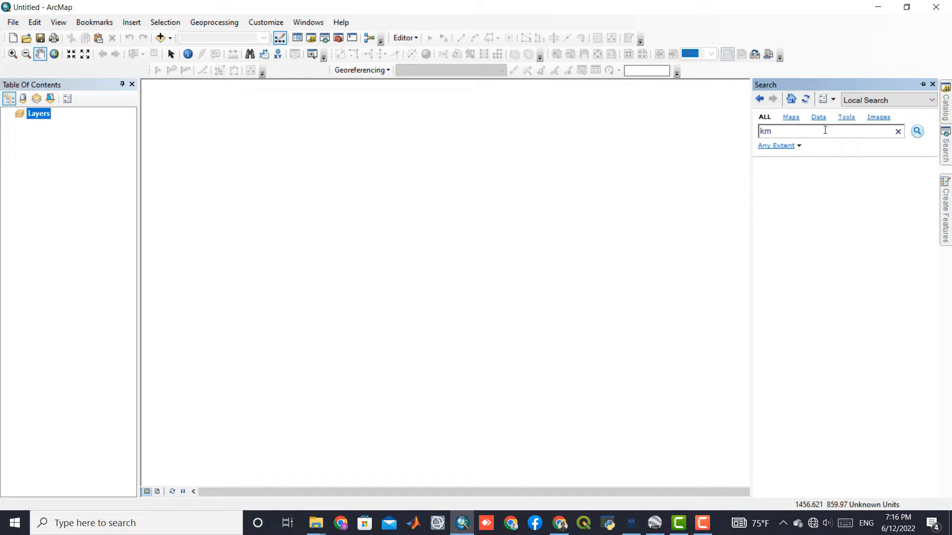
{"action": "type", "text": "l to layer"}
{"action": "key", "text": "Return"}
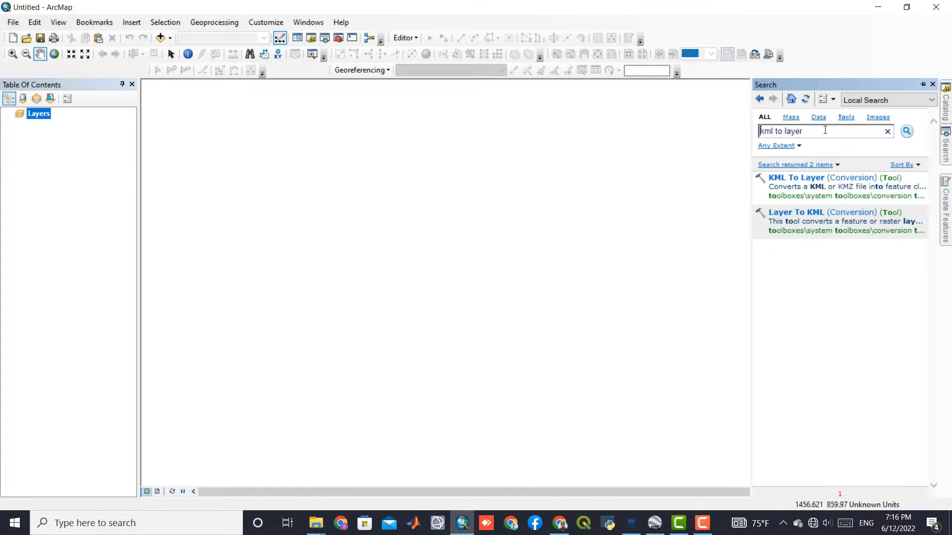
{"action": "left_click", "coordinate": [801, 198]}
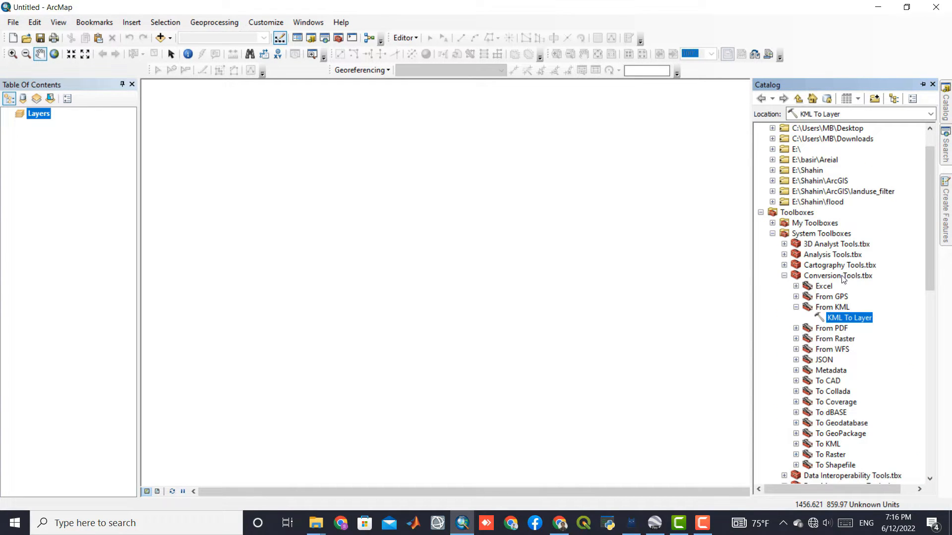
Open the KML To Layer tool from the From KML toolset and start browsing for its input file
{"action": "left_click", "coordinate": [815, 277]}
{"action": "left_click", "coordinate": [838, 308]}
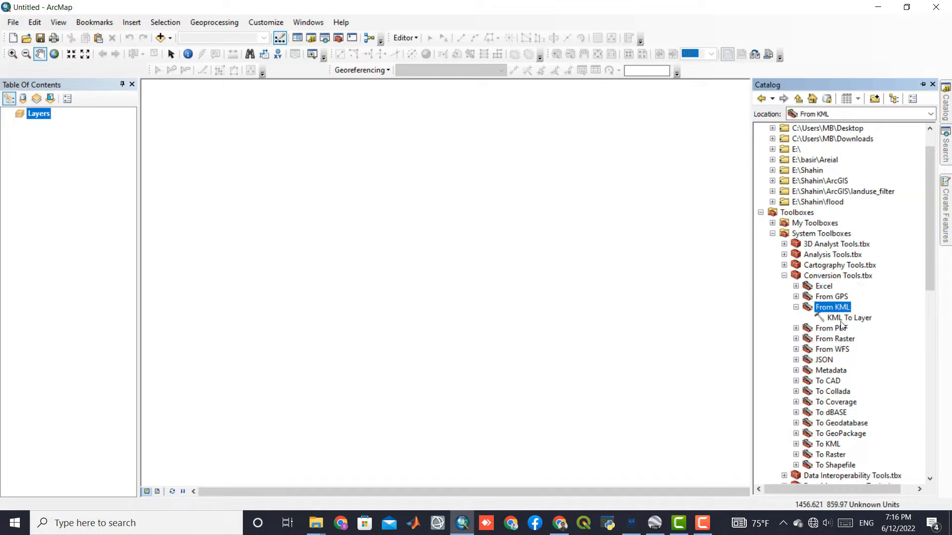
{"action": "double_click", "coordinate": [845, 319]}
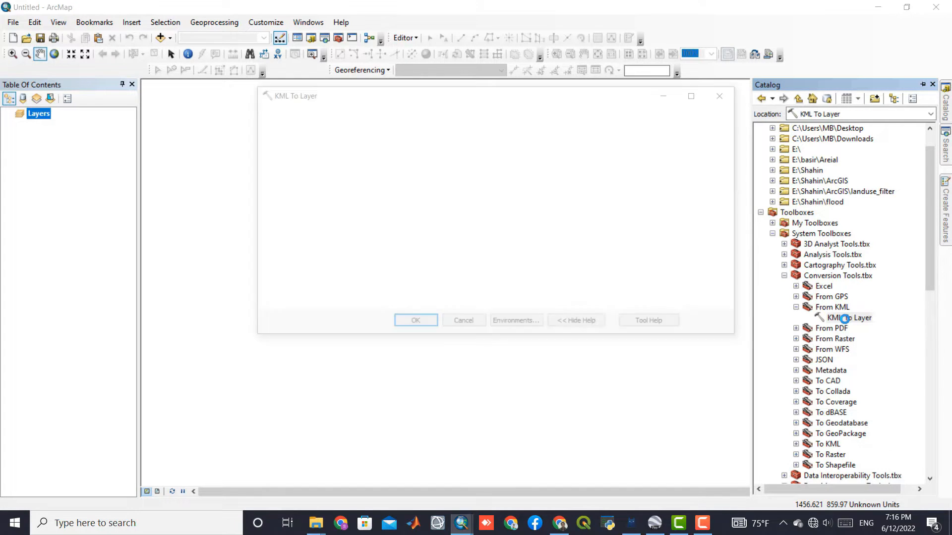
{"action": "left_click", "coordinate": [589, 132]}
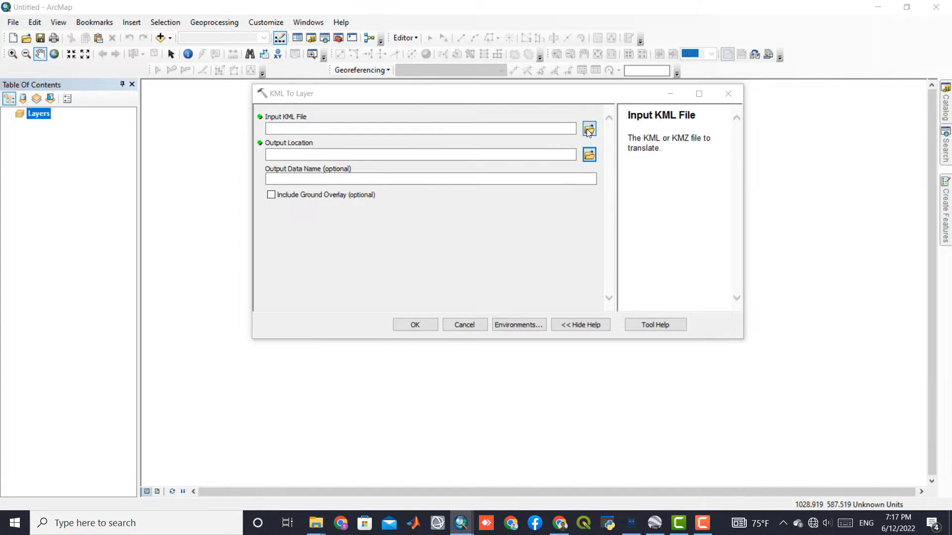
{"action": "left_click", "coordinate": [475, 146]}
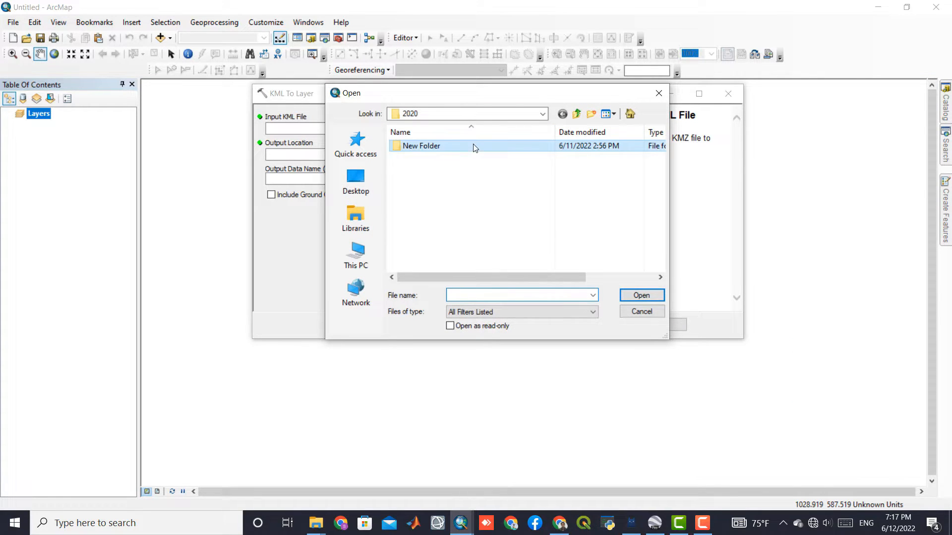
{"action": "double_click", "coordinate": [433, 147]}
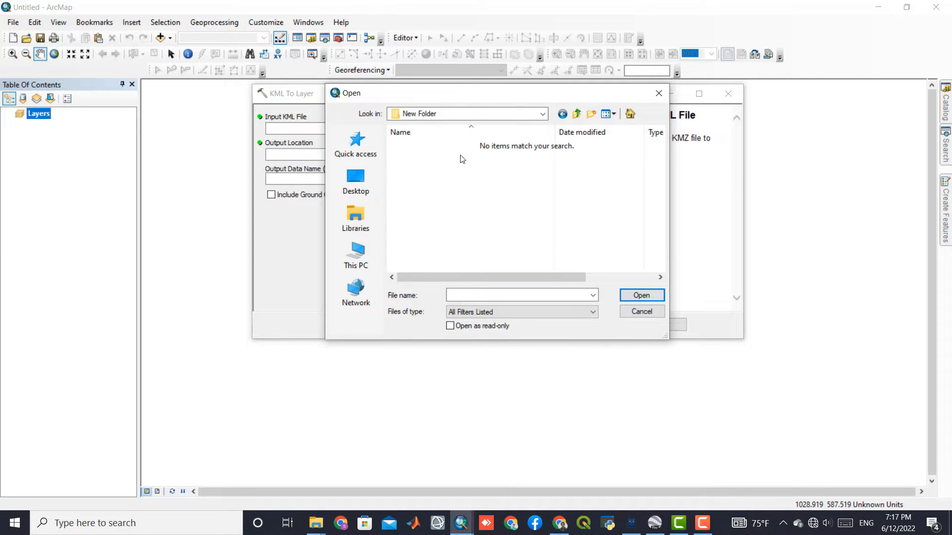
{"action": "left_click", "coordinate": [501, 314]}
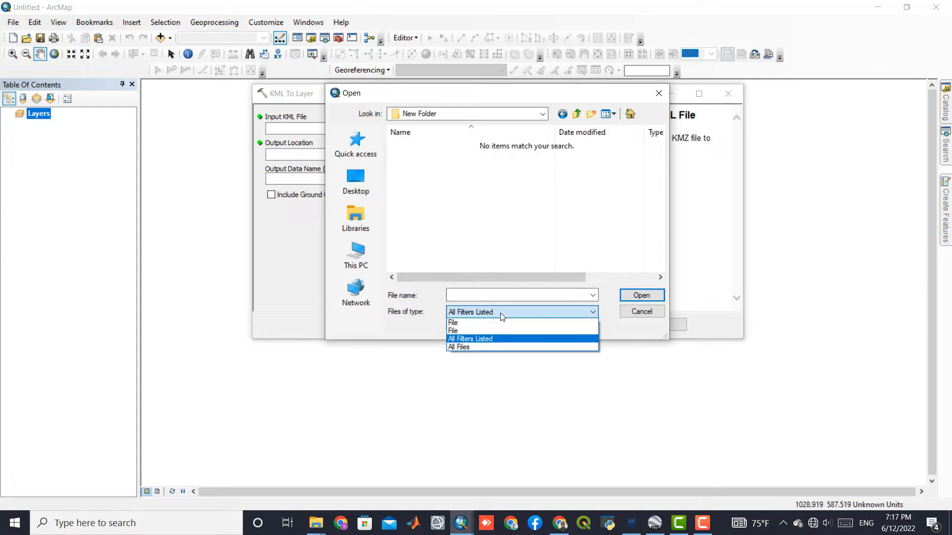
{"action": "left_click", "coordinate": [501, 313]}
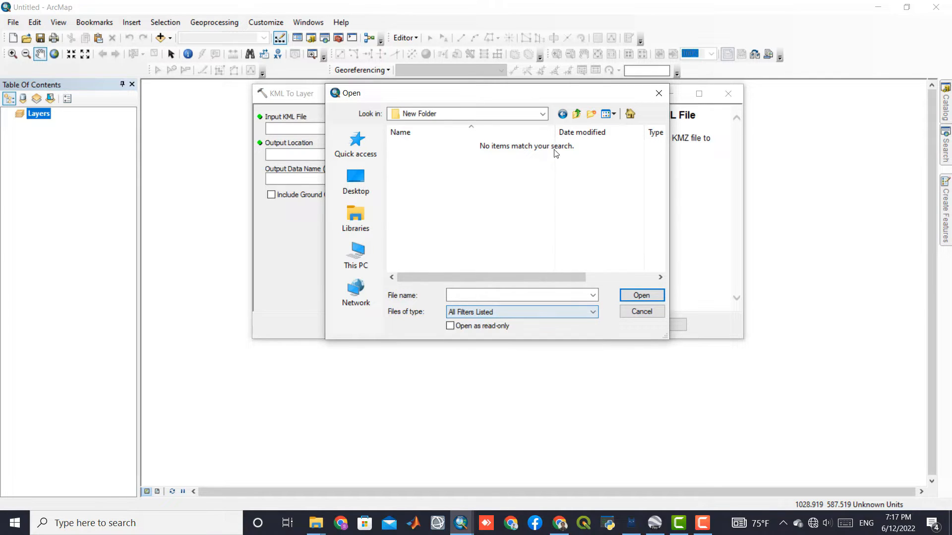
{"action": "left_click", "coordinate": [562, 114]}
Set Untitled Folder.kmz from Desktop folder 1 as the input KML file and run the conversion
{"action": "left_click", "coordinate": [355, 181]}
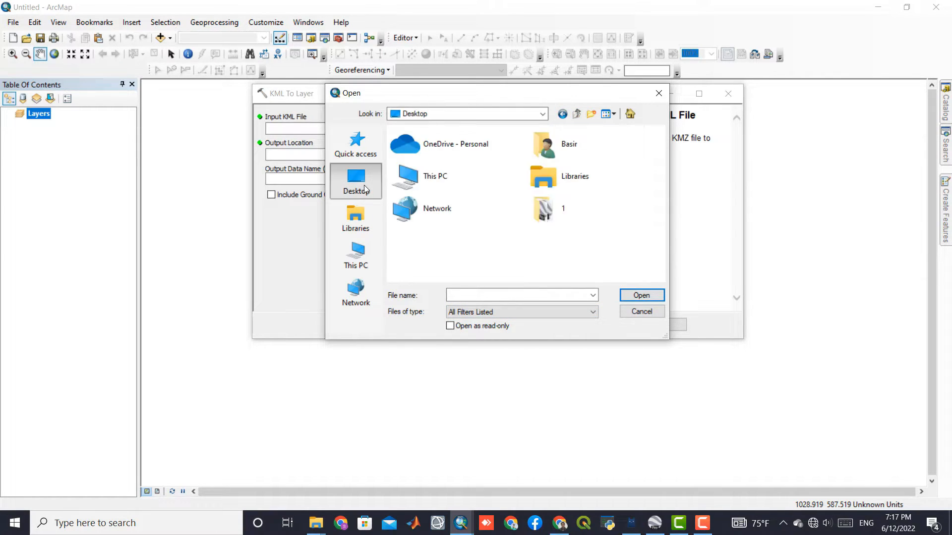
{"action": "scroll", "coordinate": [662, 174], "scroll_direction": "down", "scroll_amount": 2}
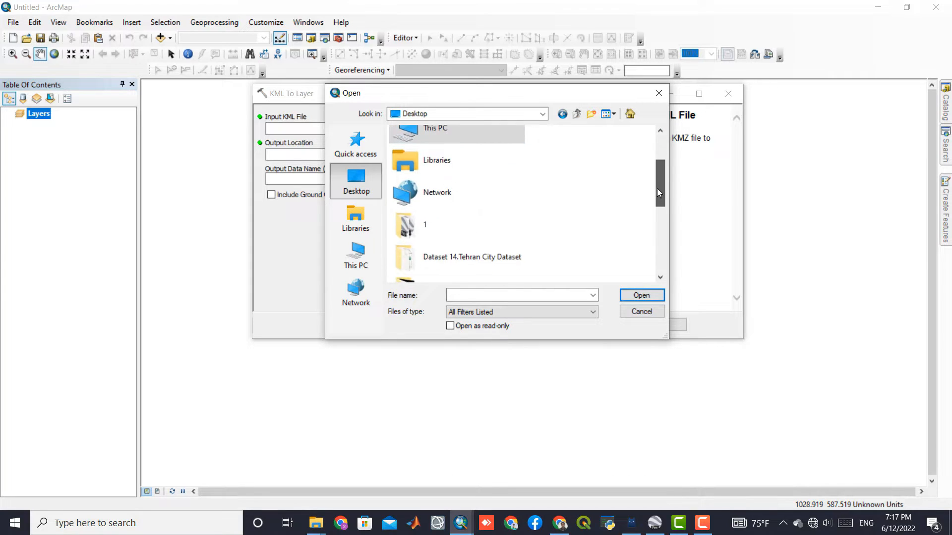
{"action": "double_click", "coordinate": [405, 225]}
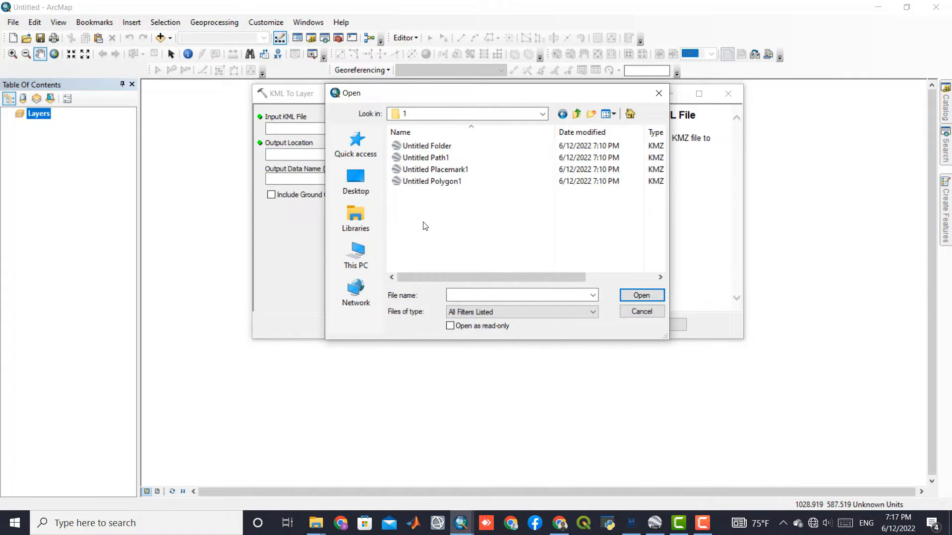
{"action": "left_click", "coordinate": [450, 146]}
{"action": "double_click", "coordinate": [450, 146]}
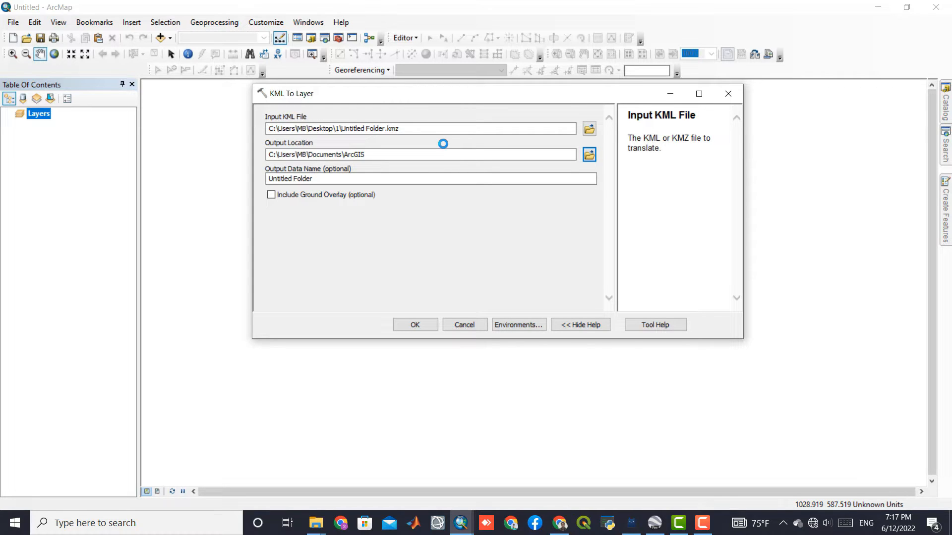
{"action": "left_click", "coordinate": [401, 325]}
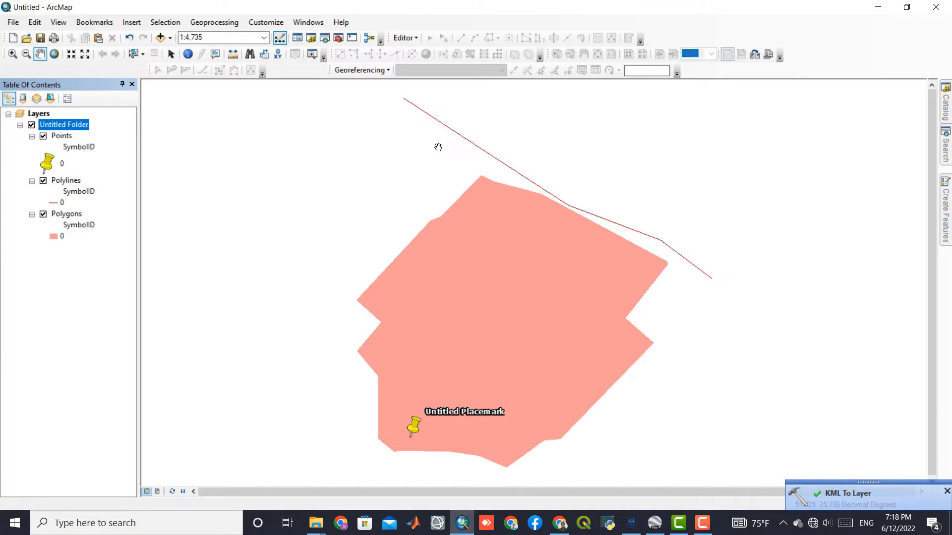
Toggle the visibility of the converted Points, Polylines and Polygons layers off and on to check each one
{"action": "mouse_move", "coordinate": [487, 328]}
{"action": "left_mouse_down"}
{"action": "mouse_move", "coordinate": [501, 315]}
{"action": "mouse_move", "coordinate": [487, 313]}
{"action": "left_mouse_up"}
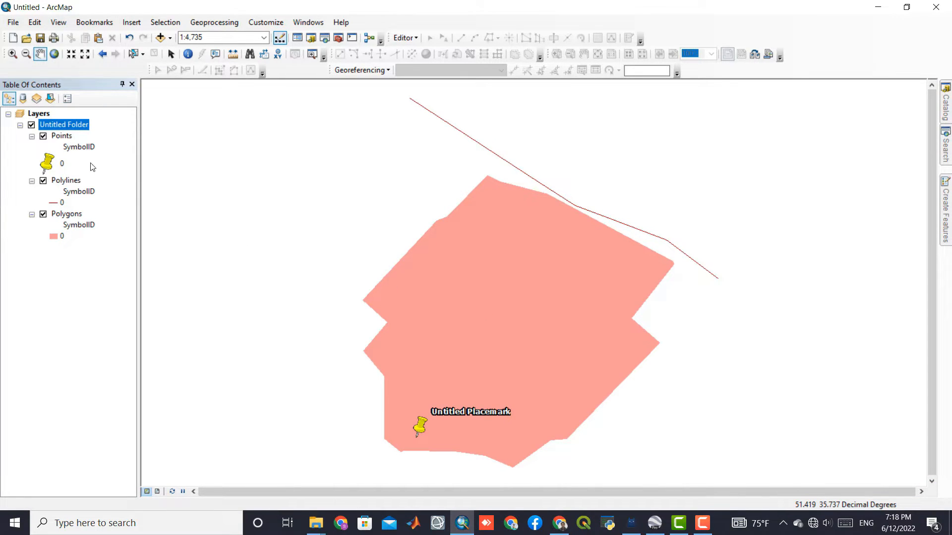
{"action": "left_click", "coordinate": [65, 139]}
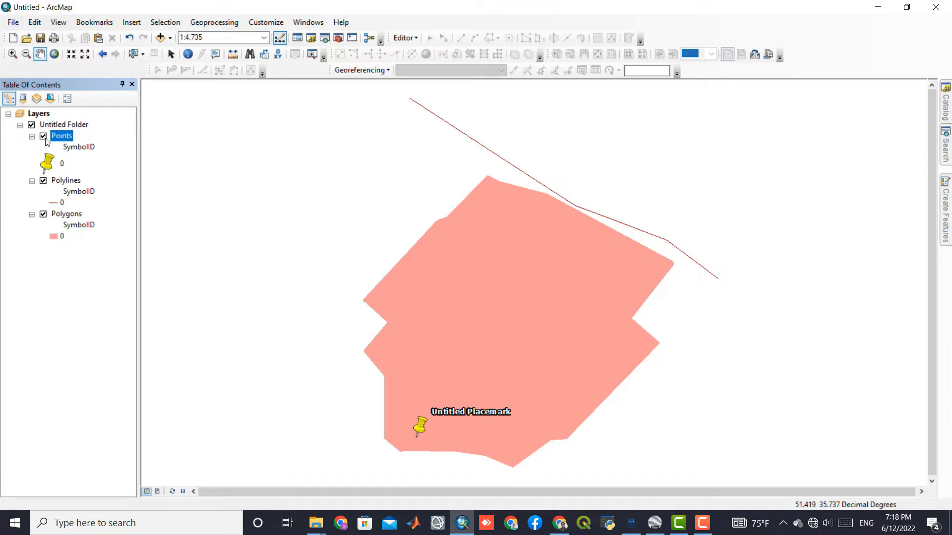
{"action": "left_click", "coordinate": [44, 138]}
{"action": "left_click", "coordinate": [44, 136]}
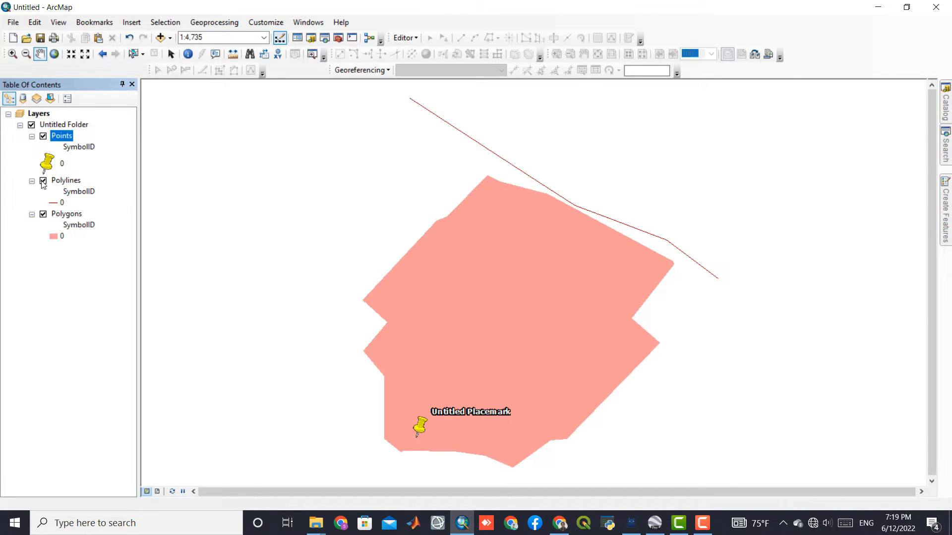
{"action": "left_click", "coordinate": [43, 181]}
{"action": "left_click", "coordinate": [43, 181]}
{"action": "left_click", "coordinate": [44, 214]}
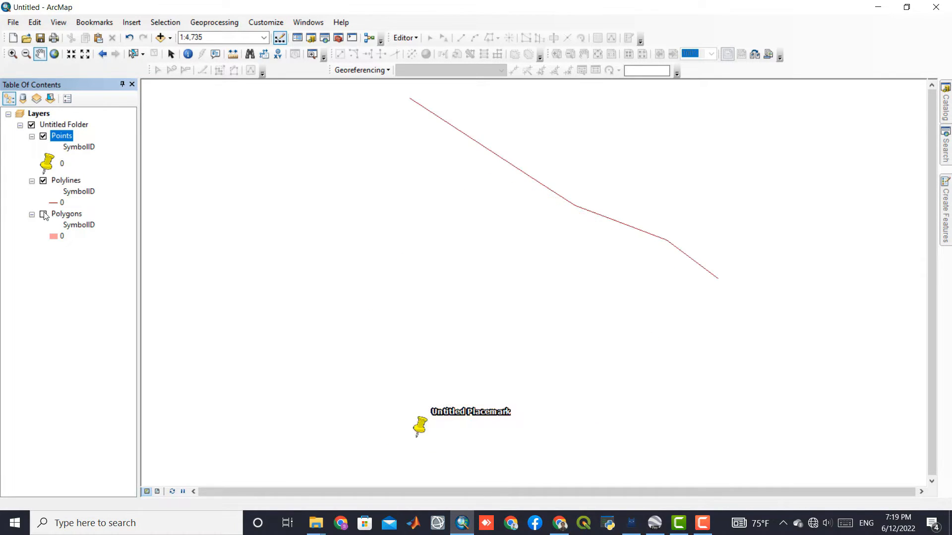
{"action": "left_click", "coordinate": [44, 215]}
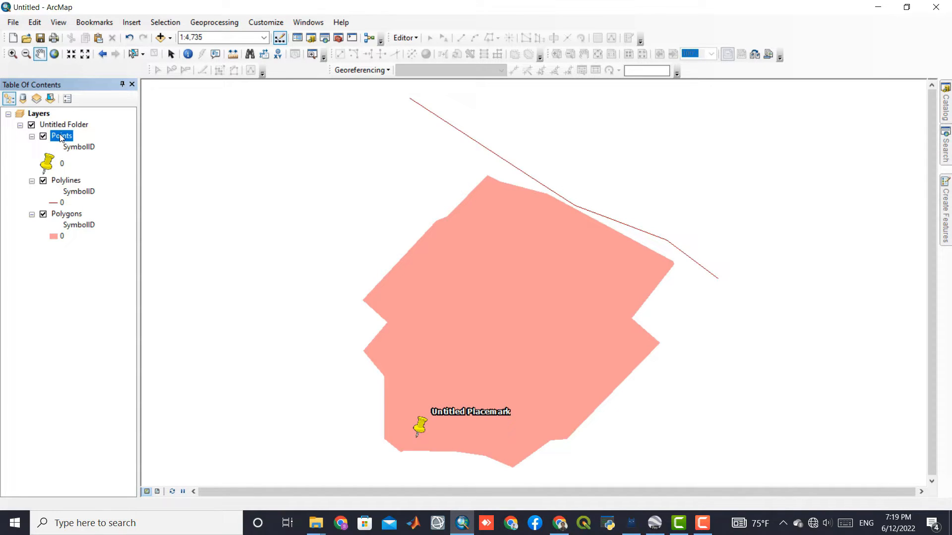
Export all features of the Points layer using its source coordinate system and add the exported data to the map
{"action": "right_click", "coordinate": [61, 138]}
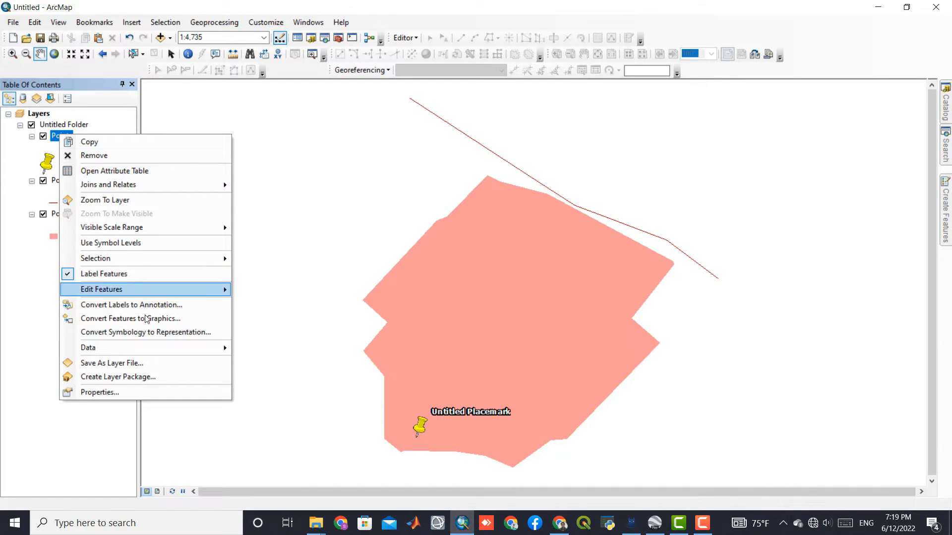
{"action": "mouse_move", "coordinate": [188, 350]}
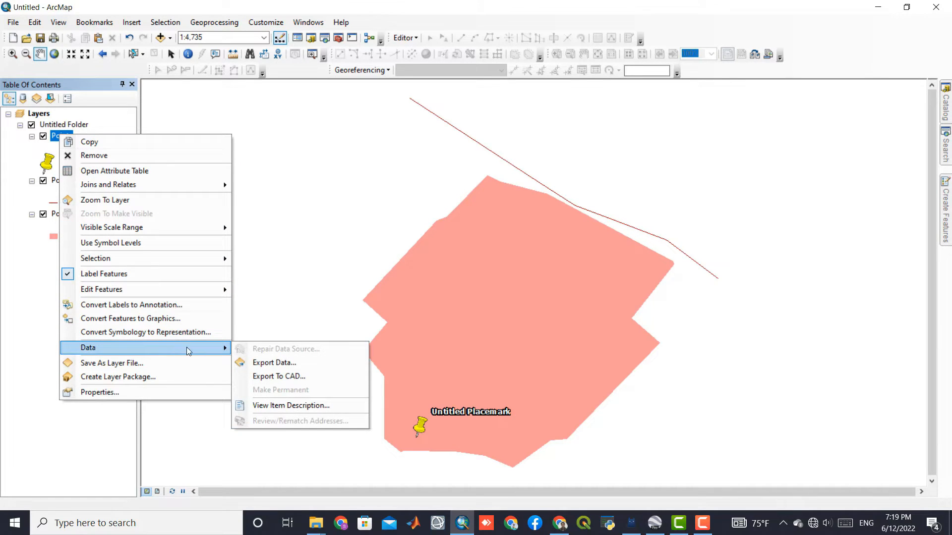
{"action": "left_click", "coordinate": [330, 364]}
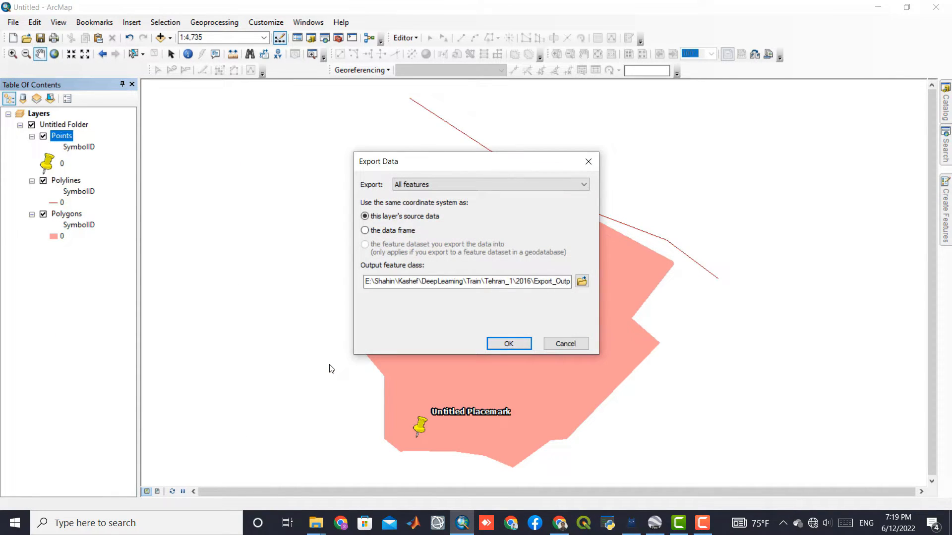
{"action": "left_click", "coordinate": [508, 344]}
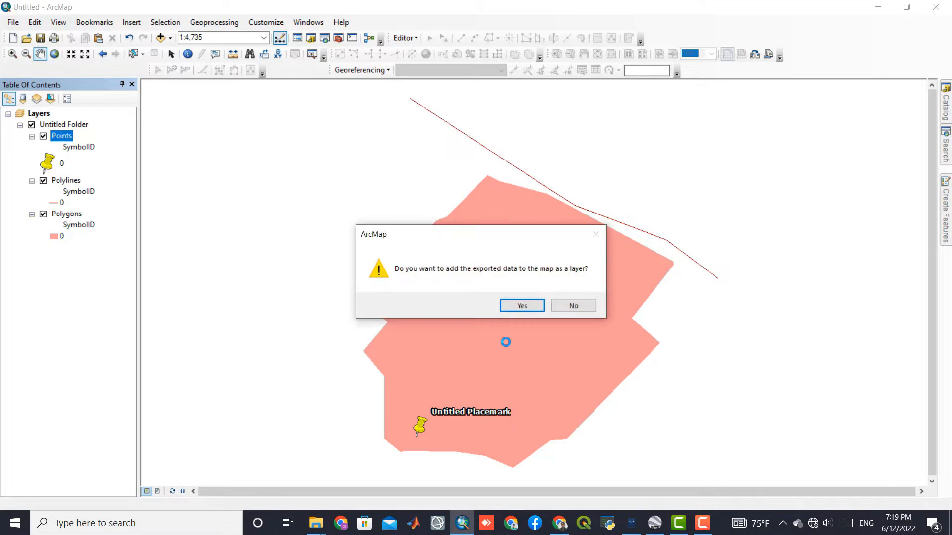
{"action": "left_click", "coordinate": [509, 306]}
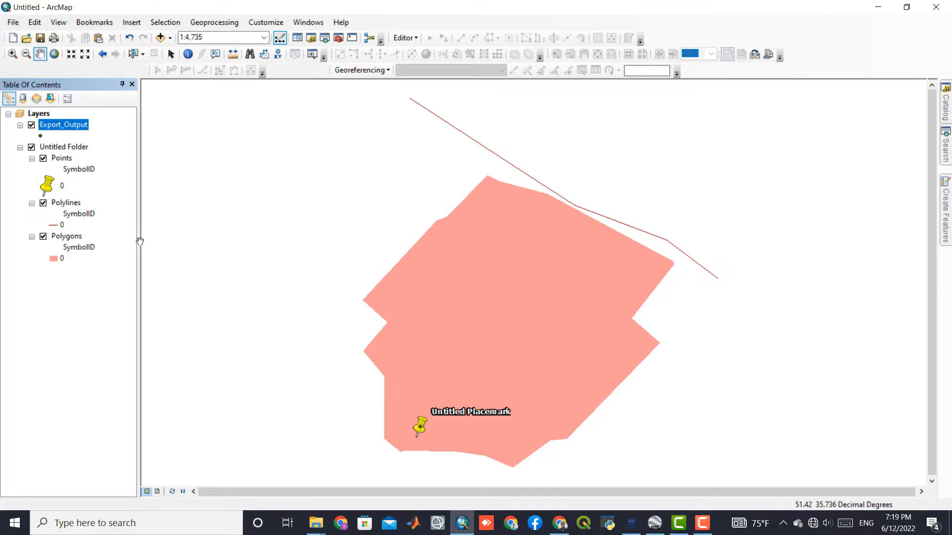
Export all features of the Polylines layer using its source coordinate system and add the exported data to the map
{"action": "right_click", "coordinate": [68, 202]}
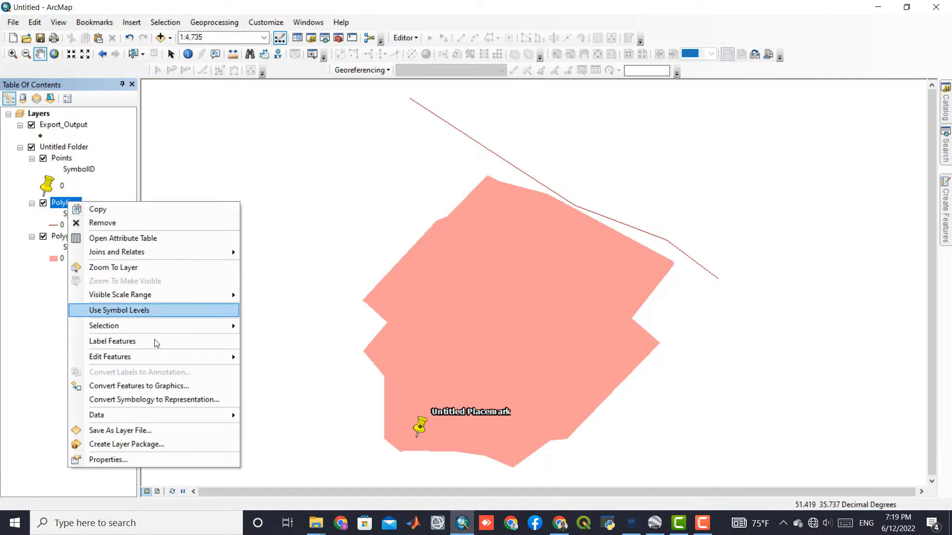
{"action": "mouse_move", "coordinate": [190, 414]}
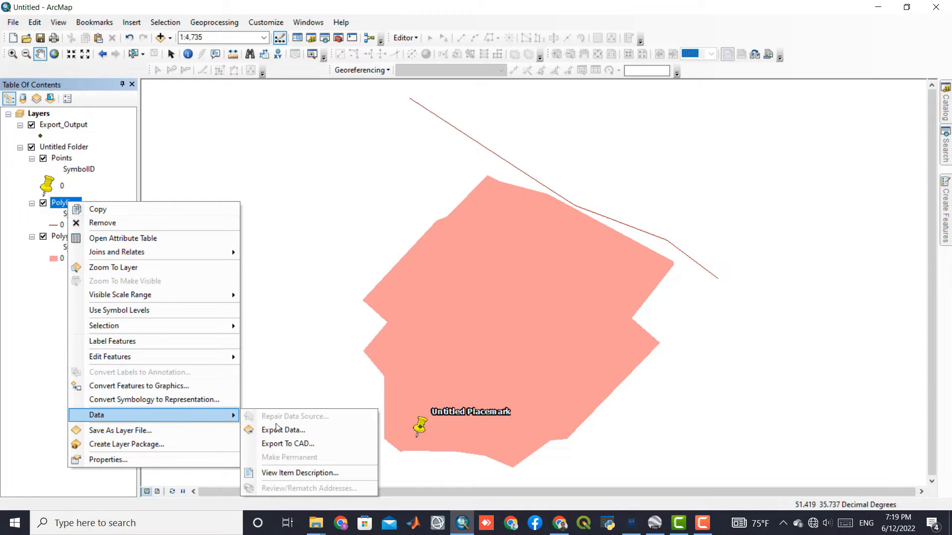
{"action": "left_click", "coordinate": [350, 428]}
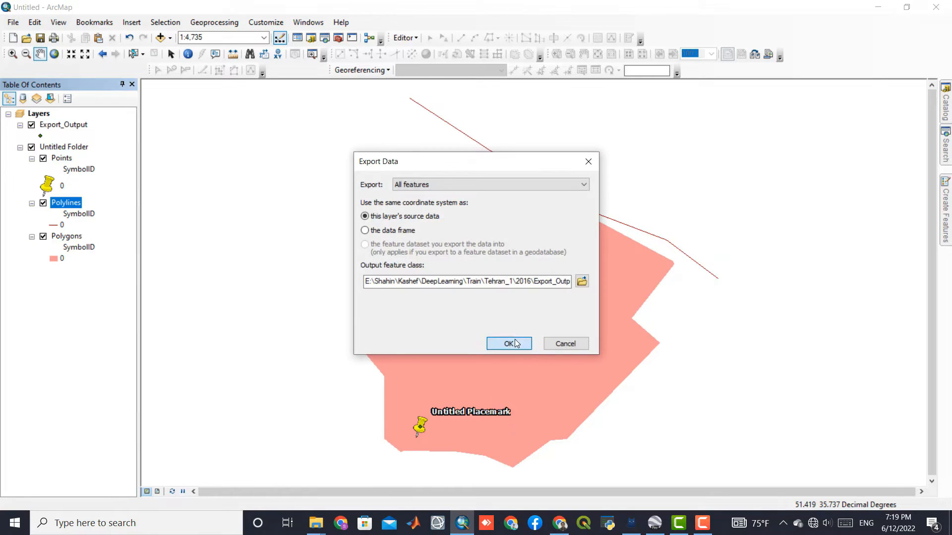
{"action": "left_click", "coordinate": [511, 343]}
{"action": "left_click", "coordinate": [517, 305]}
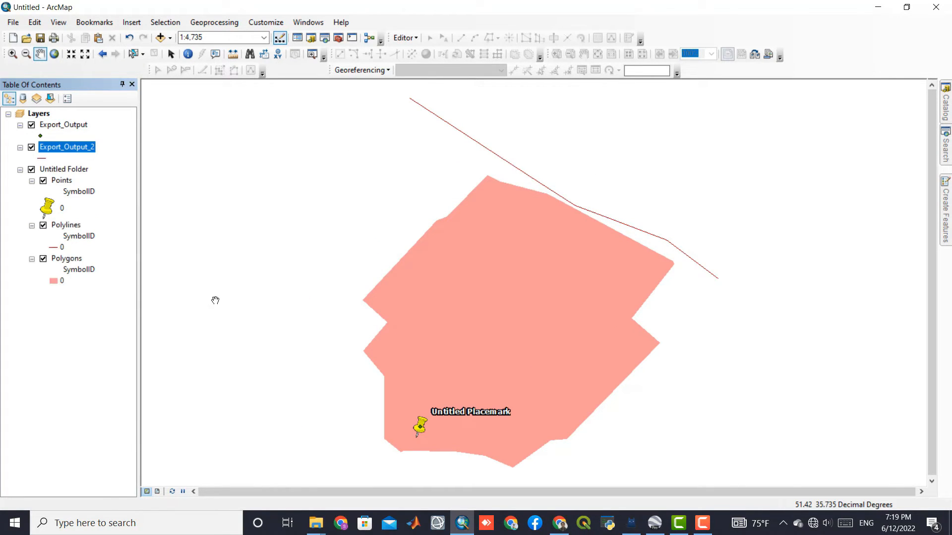
Export the Polygons layer's data and add the exported result to the map as a layer
{"action": "right_click", "coordinate": [61, 261]}
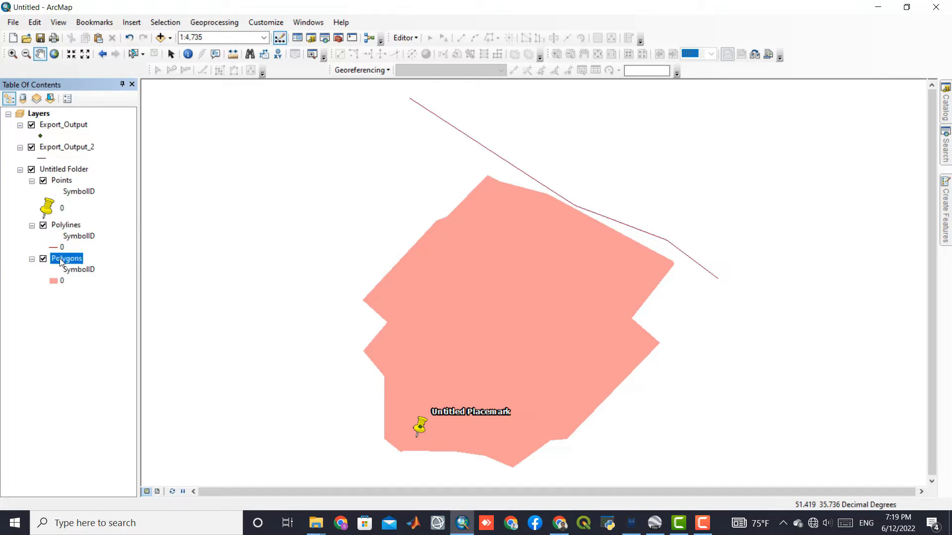
{"action": "mouse_move", "coordinate": [149, 214]}
{"action": "left_click", "coordinate": [305, 230]}
{"action": "left_click", "coordinate": [510, 343]}
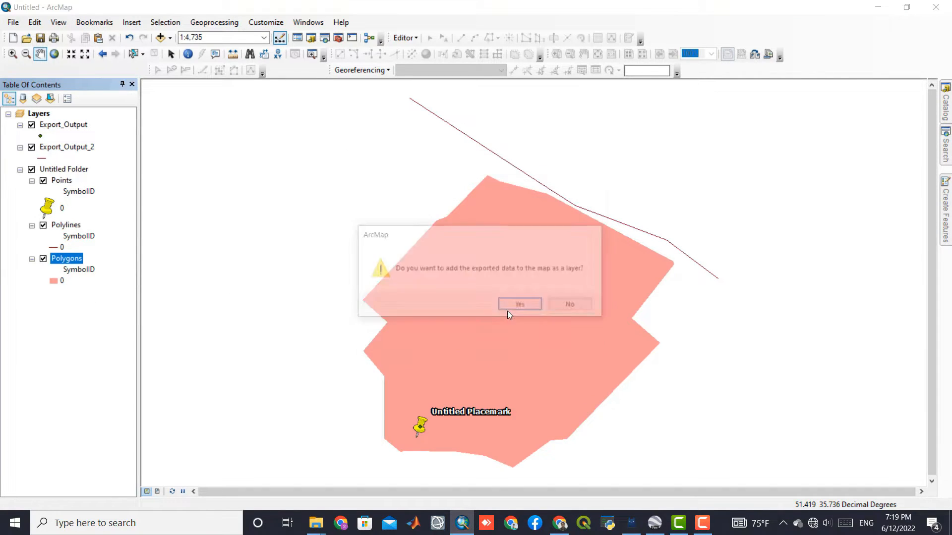
{"action": "left_click", "coordinate": [516, 304]}
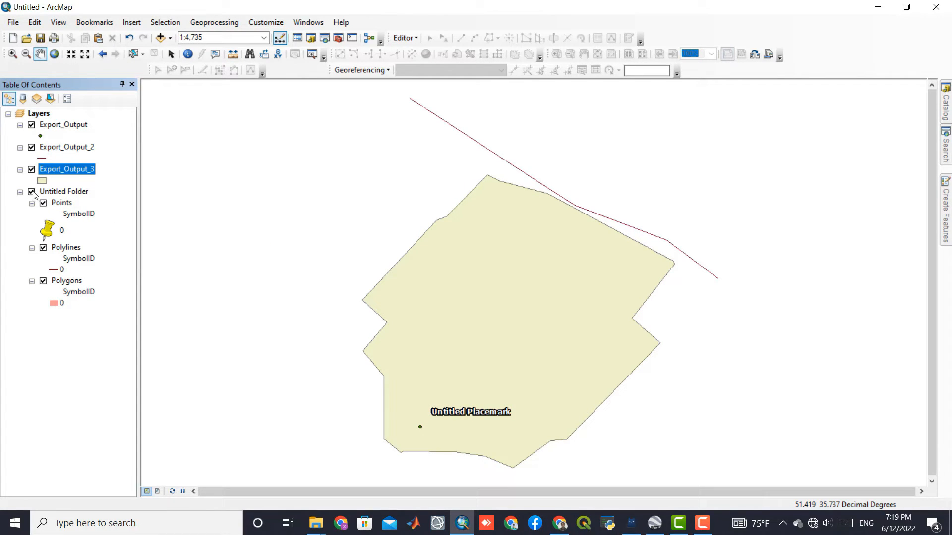
Hide the Points, Polylines and Polygons layers in Untitled Folder and give the exported polygon layer the Hollow symbol
{"action": "left_click", "coordinate": [43, 203]}
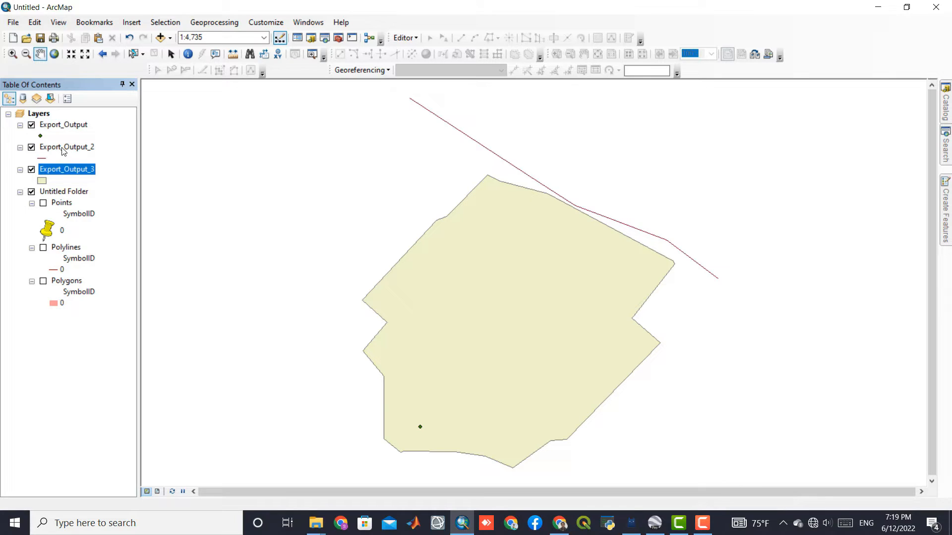
{"action": "left_click", "coordinate": [41, 182]}
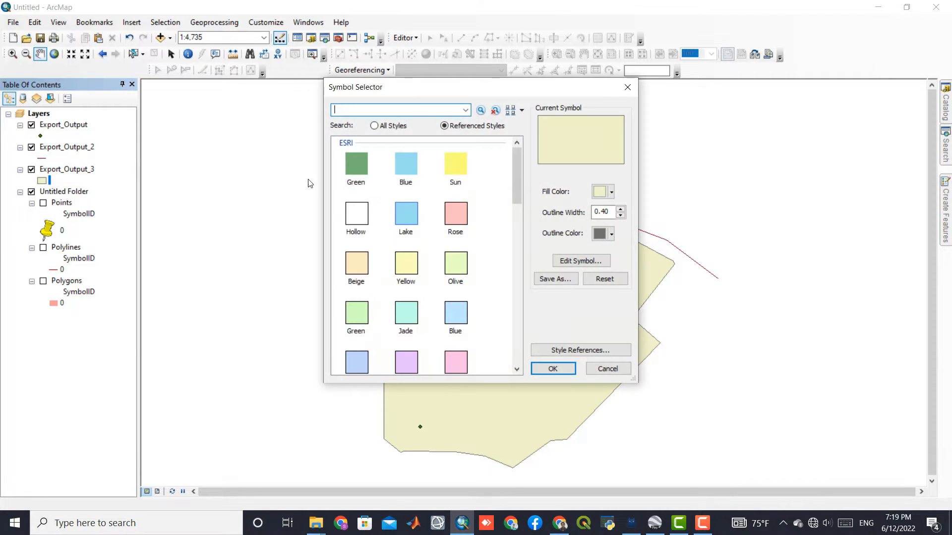
{"action": "left_click", "coordinate": [360, 223]}
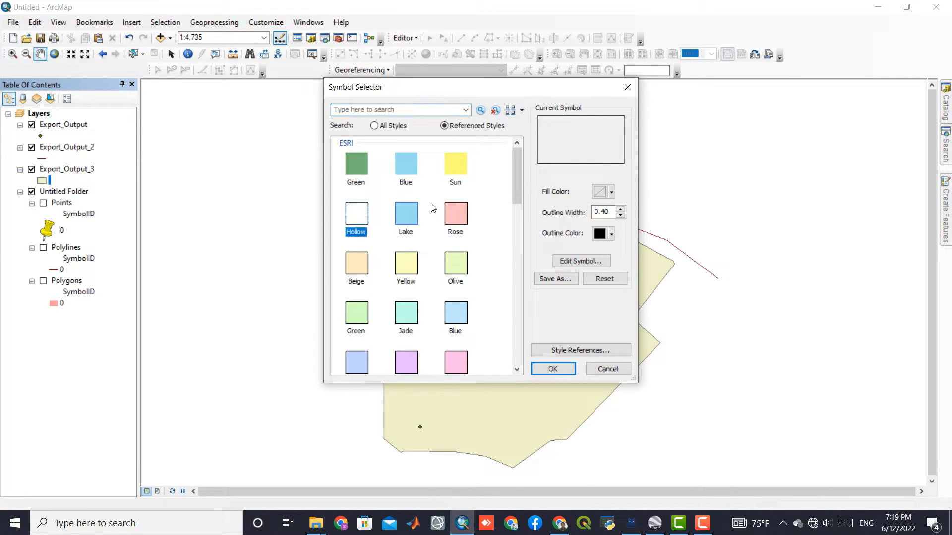
{"action": "left_click", "coordinate": [544, 368]}
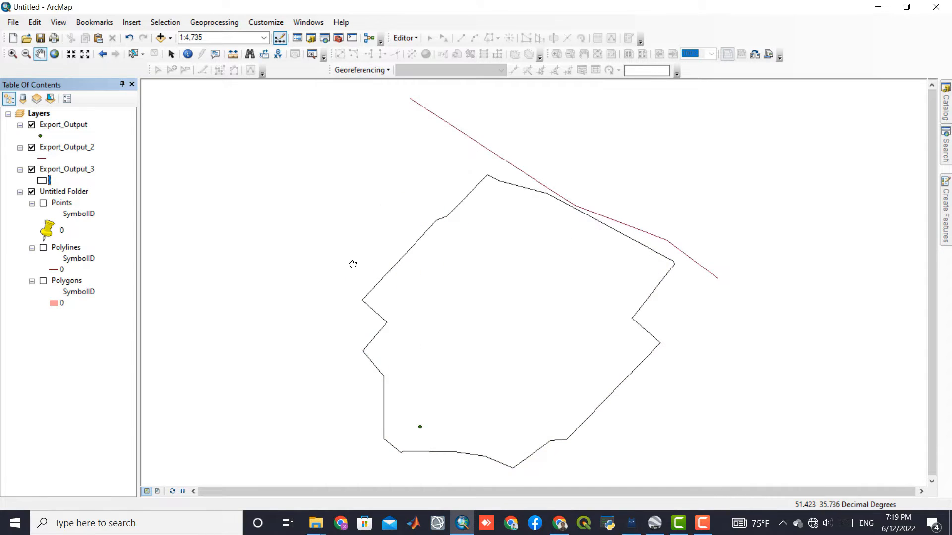
Open the attribute table of the exported point layer Export_Output
{"action": "mouse_move", "coordinate": [353, 265]}
{"action": "left_mouse_down"}
{"action": "mouse_move", "coordinate": [329, 261]}
{"action": "mouse_move", "coordinate": [344, 251]}
{"action": "left_mouse_up"}
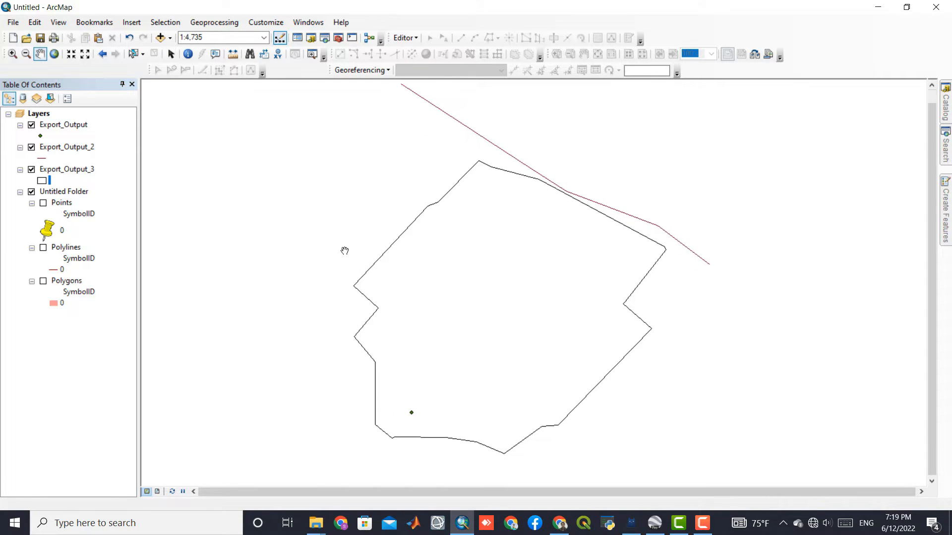
{"action": "right_click", "coordinate": [77, 127]}
{"action": "left_click", "coordinate": [91, 164]}
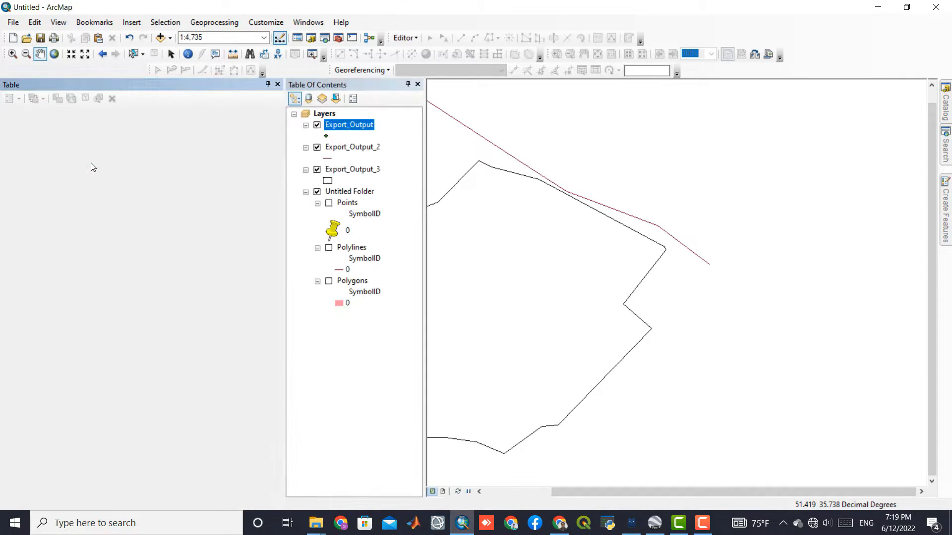
Inspect the point record's Name field in the Export_Output attribute table and close the table
{"action": "left_click", "coordinate": [139, 136]}
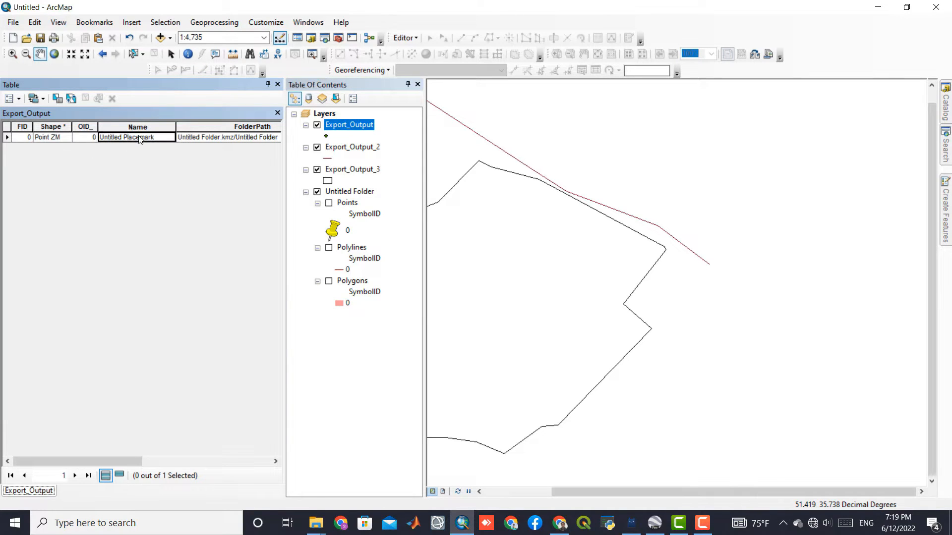
{"action": "left_click", "coordinate": [278, 113]}
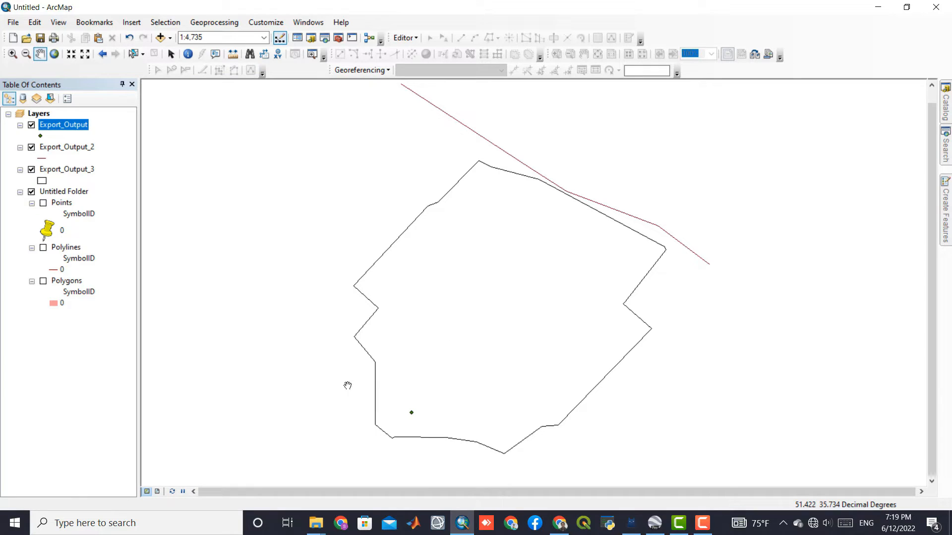
Switch to Google Earth Pro and hide the placemark, polygon and path inside Untitled Folder
{"action": "left_click", "coordinate": [653, 522]}
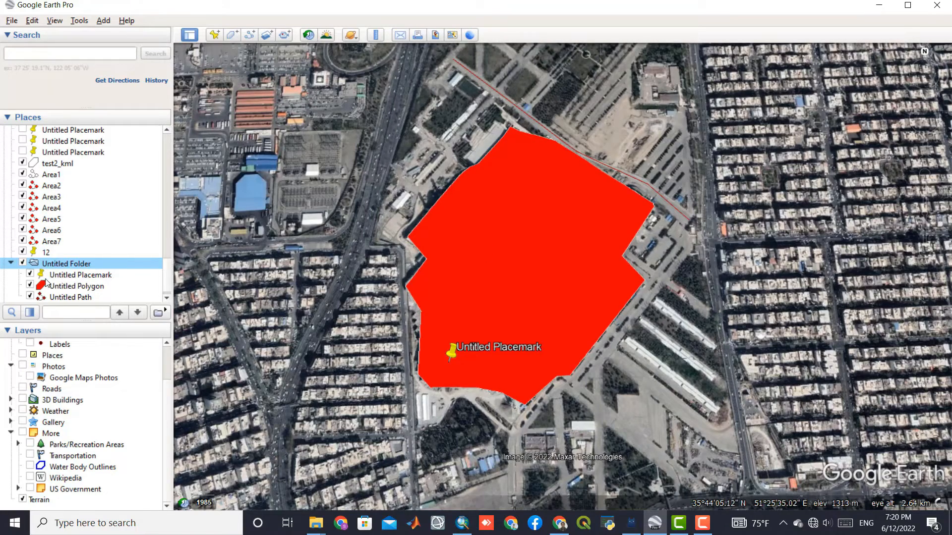
{"action": "left_click", "coordinate": [29, 274]}
{"action": "left_click", "coordinate": [30, 285]}
{"action": "left_click", "coordinate": [29, 296]}
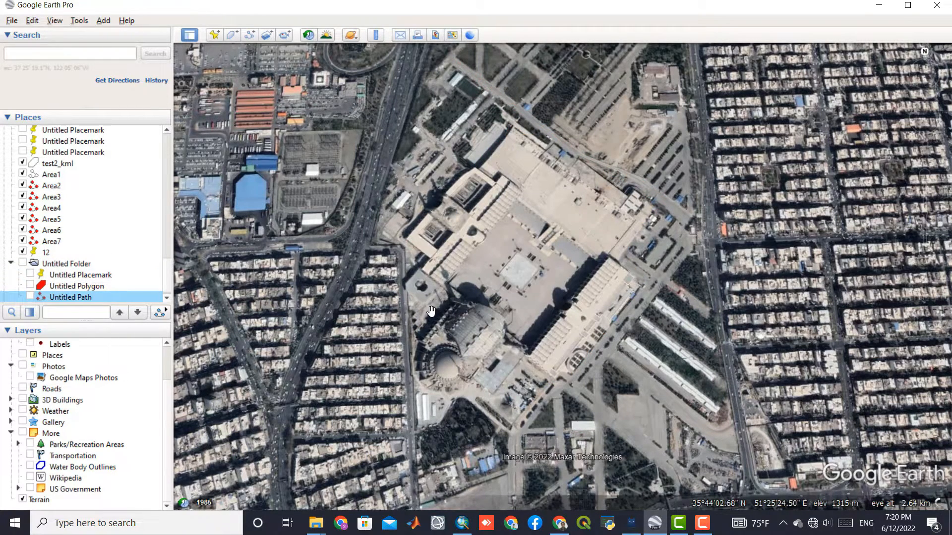
{"action": "left_click_drag", "start_coordinate": [431, 313], "coordinate": [444, 307]}
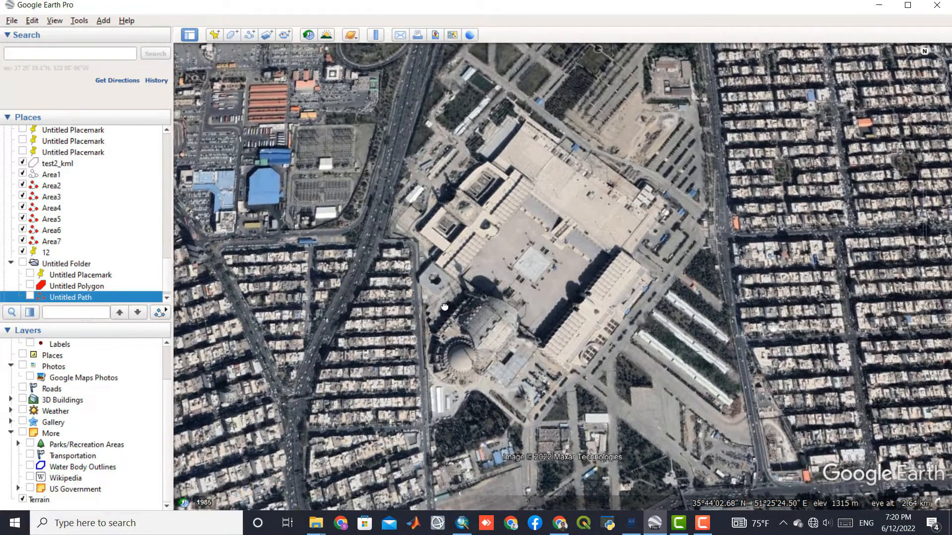
Start opening a file and set the file type filter to All files (*.*)
{"action": "left_click", "coordinate": [11, 21]}
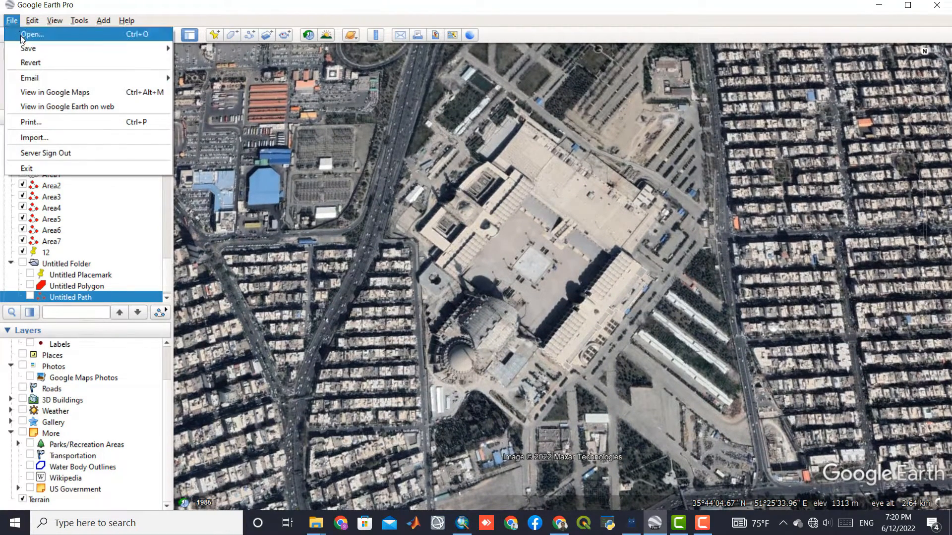
{"action": "left_click", "coordinate": [20, 34]}
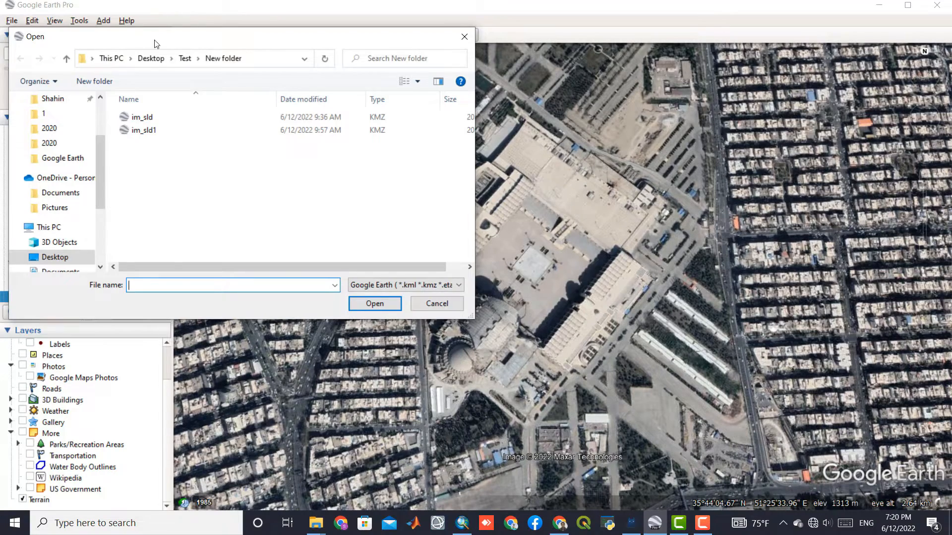
{"action": "left_click_drag", "start_coordinate": [156, 43], "coordinate": [354, 47]}
{"action": "left_click", "coordinate": [582, 288]}
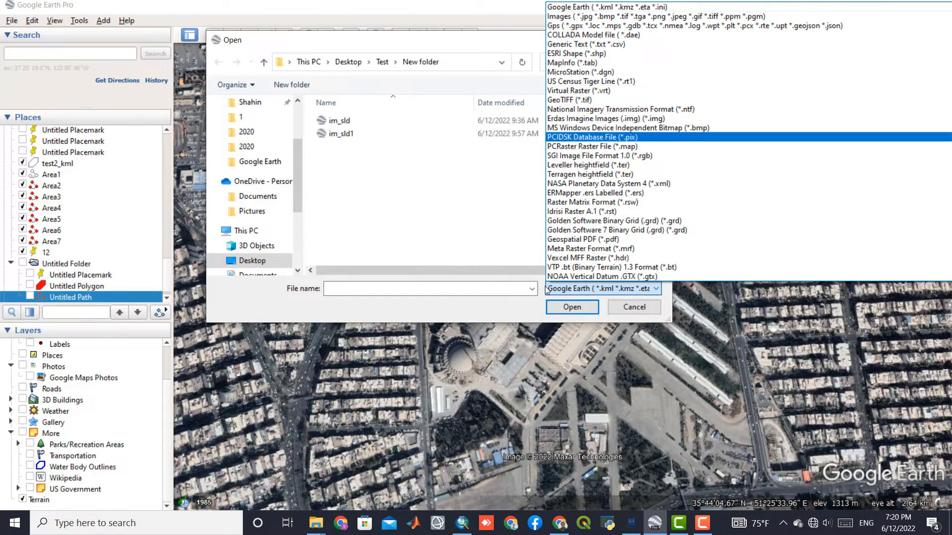
{"action": "scroll", "coordinate": [607, 247], "scroll_direction": "down", "scroll_amount": 3}
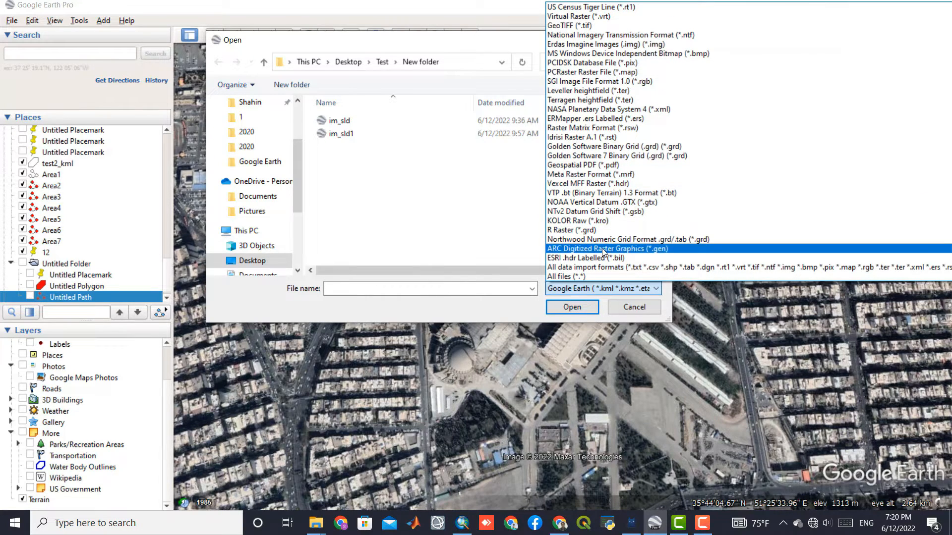
{"action": "left_click", "coordinate": [606, 276]}
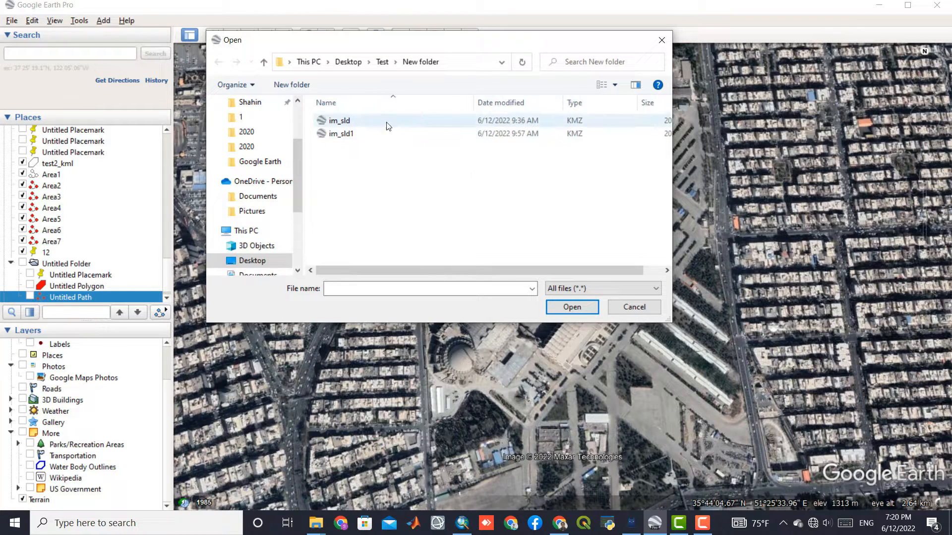
Browse from the Desktop through the nested Dataset 14.Tehran City Dataset folders and 1.Tehran City Dataset to the 7.Roads folder
{"action": "left_click", "coordinate": [266, 261]}
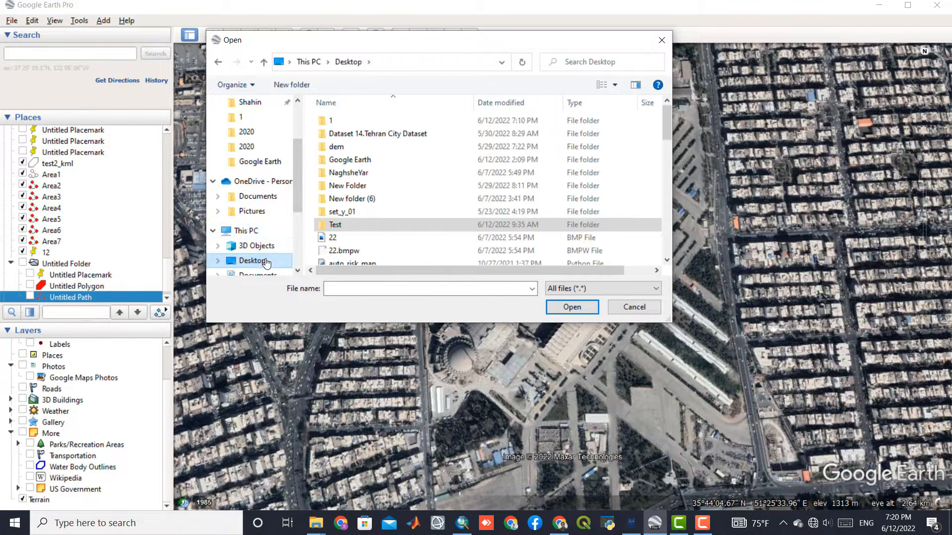
{"action": "double_click", "coordinate": [396, 134]}
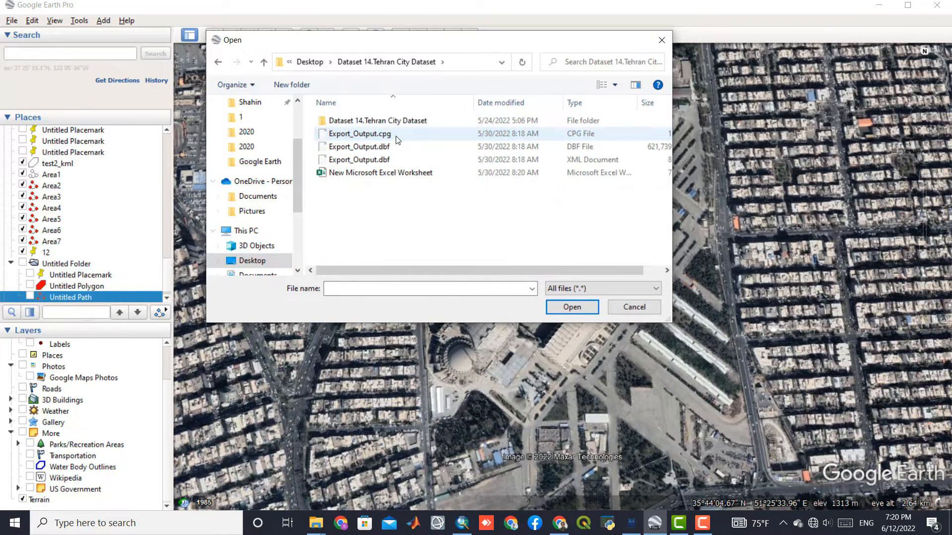
{"action": "double_click", "coordinate": [407, 125]}
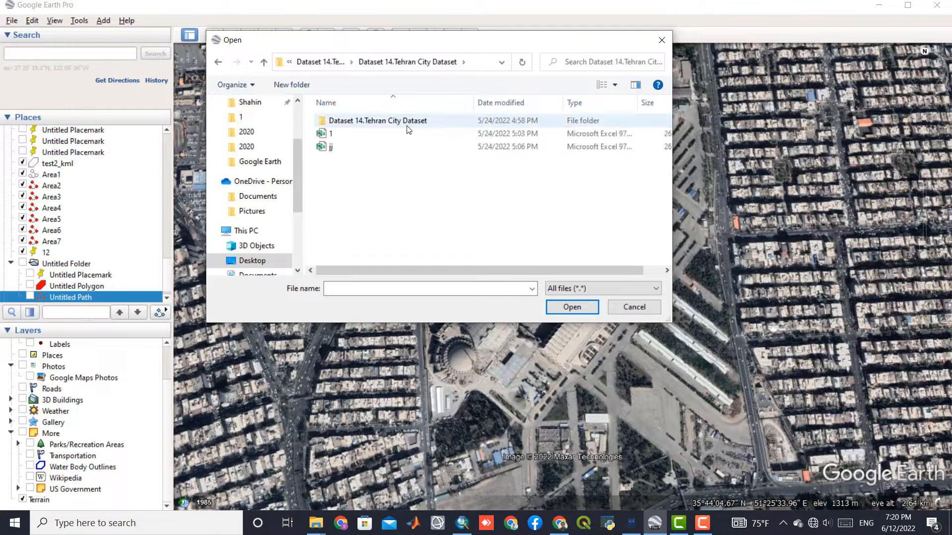
{"action": "double_click", "coordinate": [408, 129]}
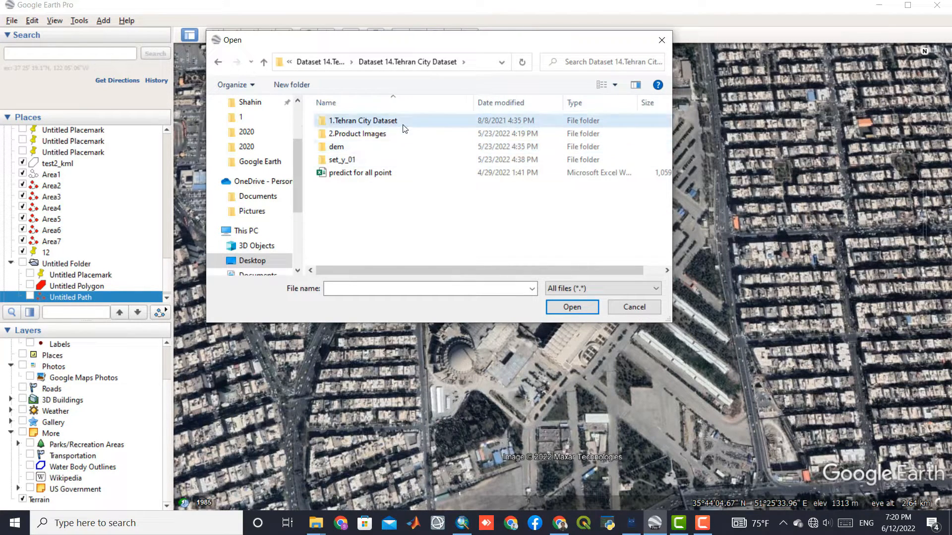
{"action": "double_click", "coordinate": [403, 123]}
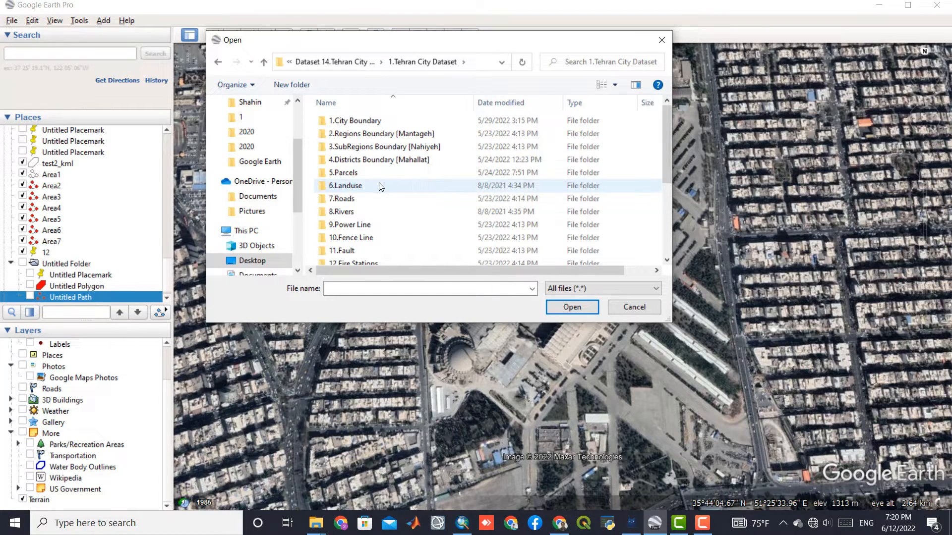
{"action": "double_click", "coordinate": [379, 200]}
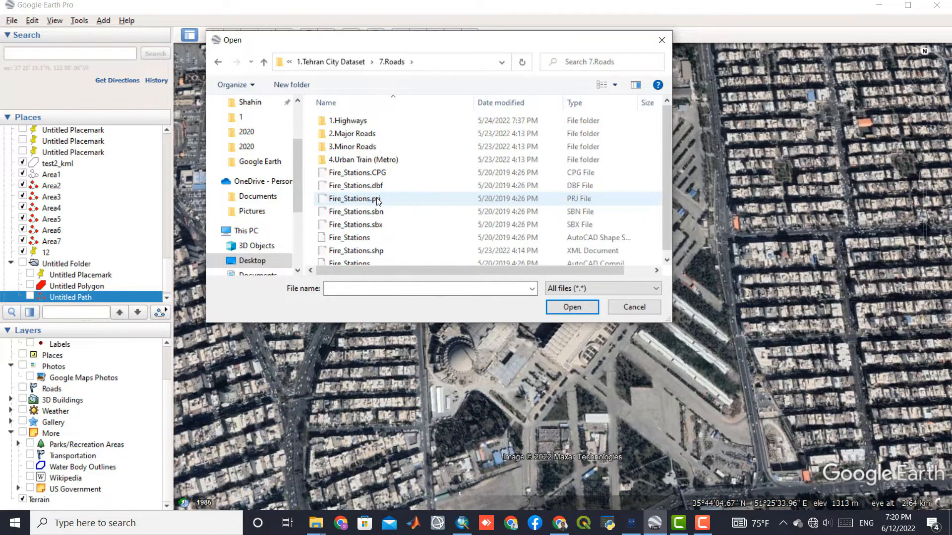
Limit the file type to ESRI Shape (*.shp) and open the Fire_Stations shapefile from the 7.Roads folder
{"action": "scroll", "coordinate": [418, 202], "scroll_direction": "down", "scroll_amount": 1}
{"action": "left_click", "coordinate": [584, 287]}
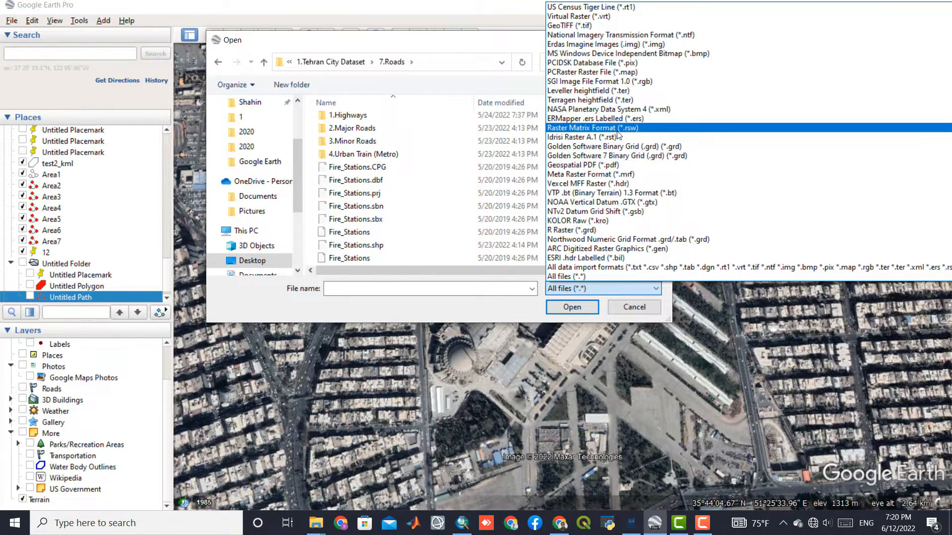
{"action": "scroll", "coordinate": [619, 135], "scroll_direction": "up", "scroll_amount": 1}
{"action": "scroll", "coordinate": [619, 135], "scroll_direction": "up", "scroll_amount": 2}
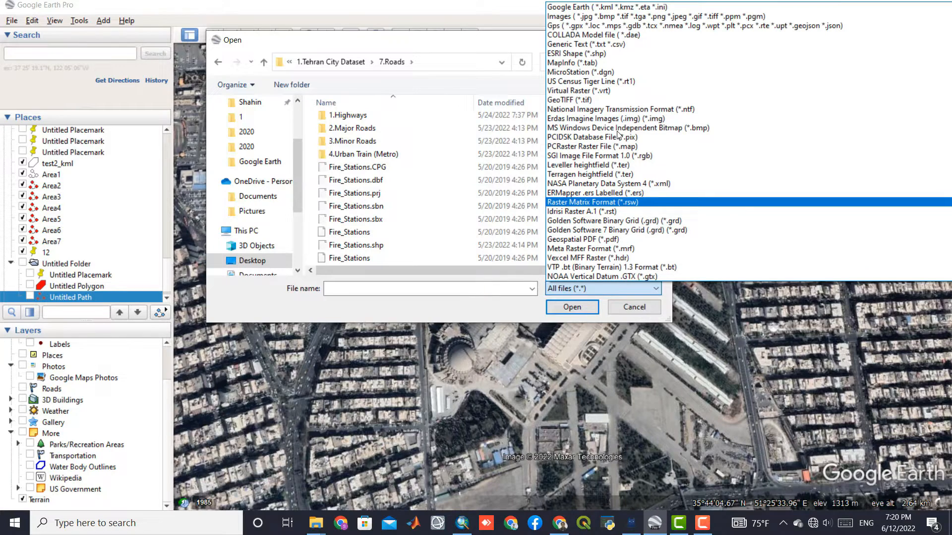
{"action": "left_click", "coordinate": [601, 55]}
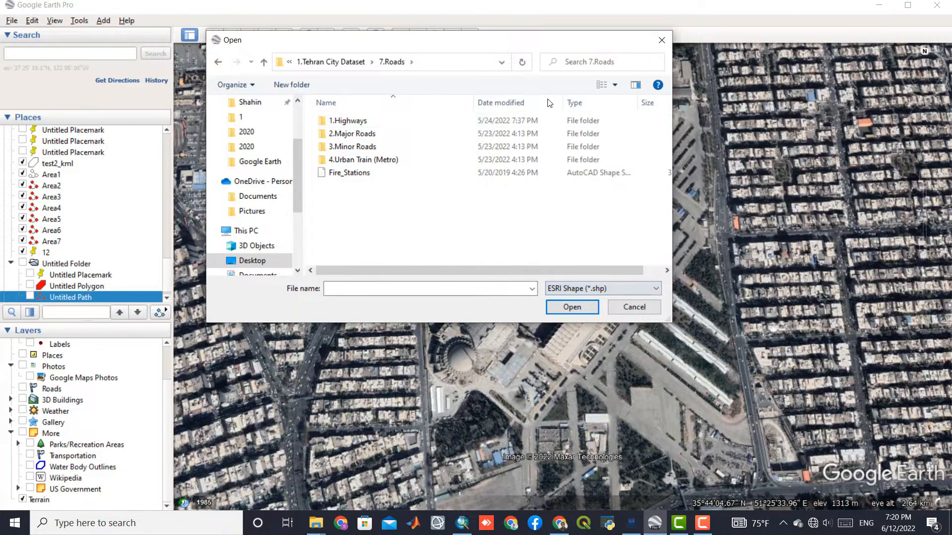
{"action": "left_click", "coordinate": [390, 176]}
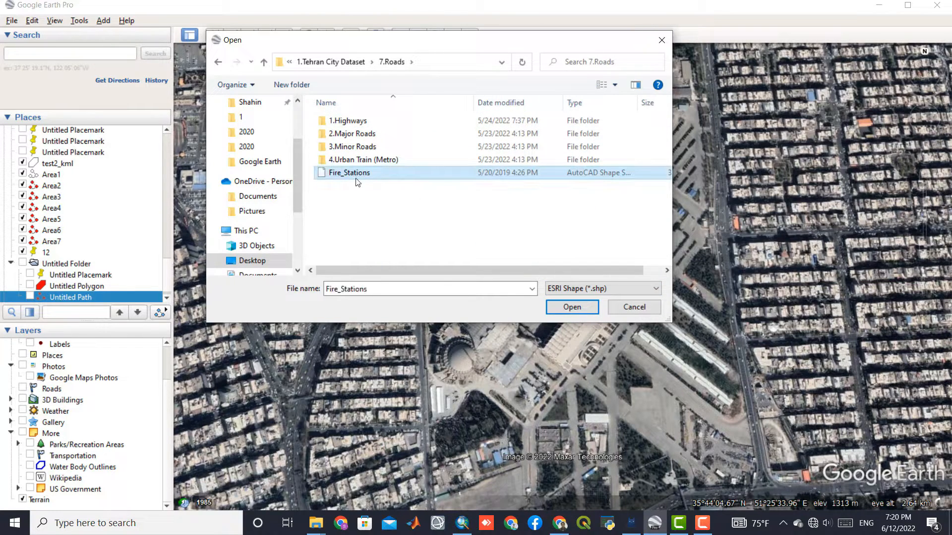
{"action": "left_click", "coordinate": [560, 307]}
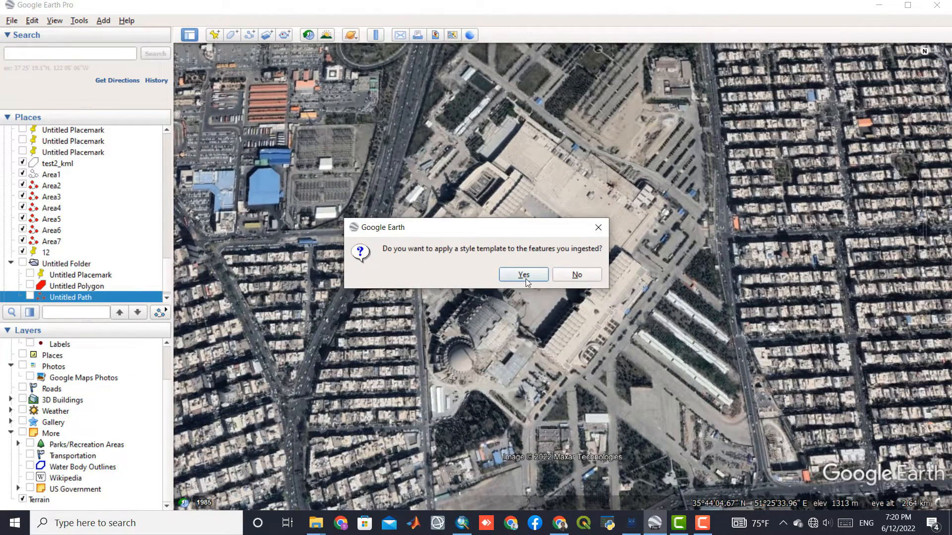
Choose to apply a style template to the imported fire station features and create a new template
{"action": "left_click", "coordinate": [524, 275]}
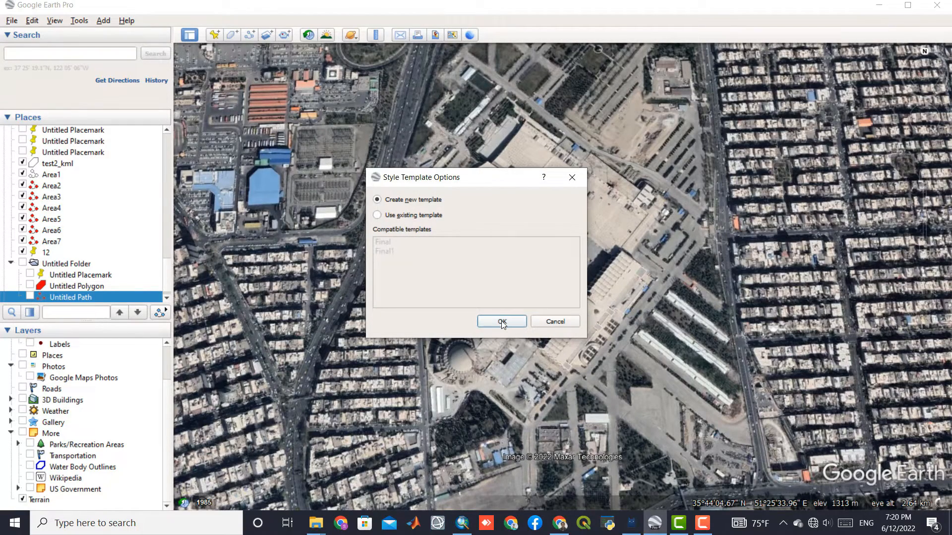
{"action": "left_click", "coordinate": [501, 320]}
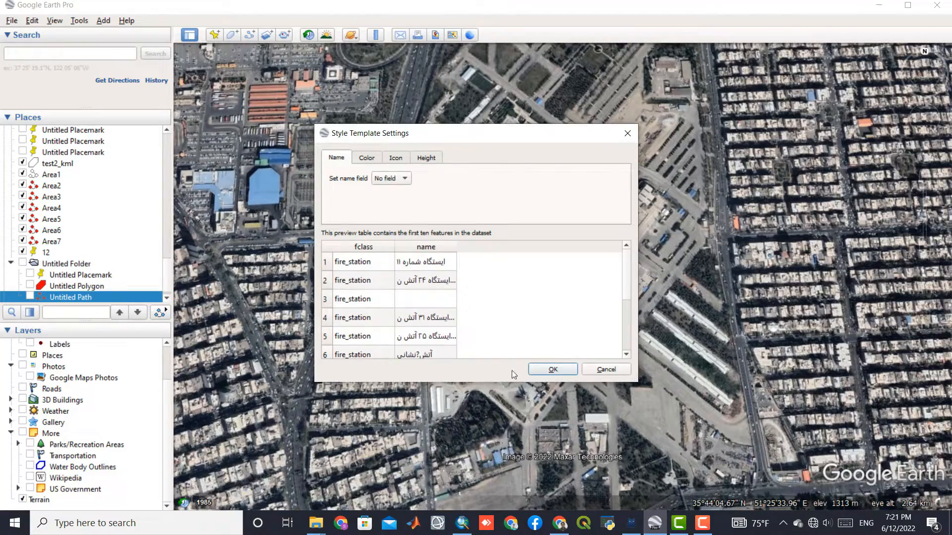
Accept the template settings, save the style template as Fire_Stations, and show the imported Fire_Stations.shp layer on the map
{"action": "left_click", "coordinate": [552, 370]}
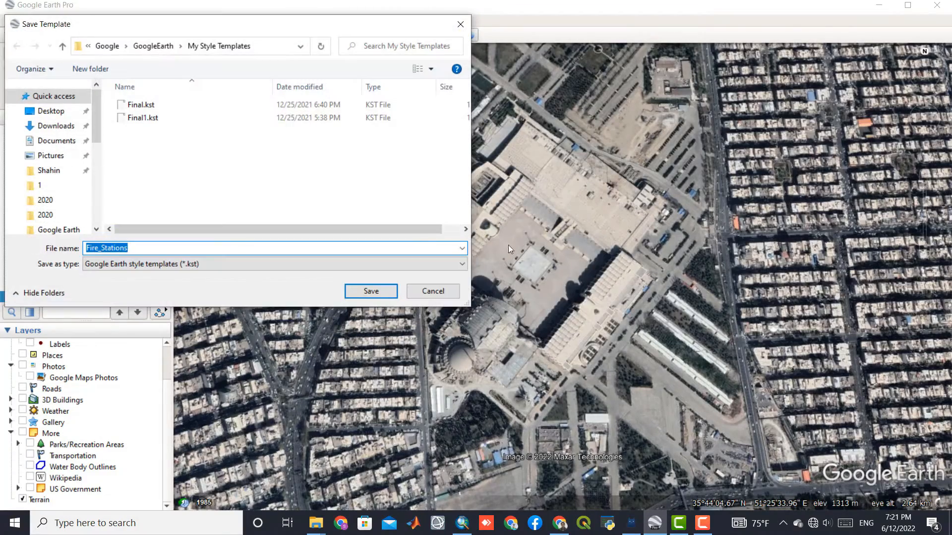
{"action": "left_click", "coordinate": [371, 291]}
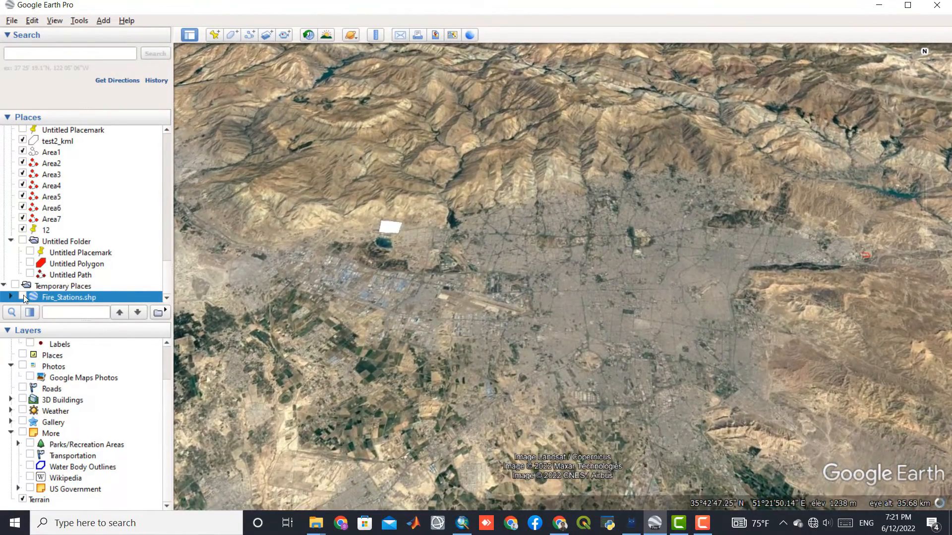
{"action": "left_click", "coordinate": [23, 296]}
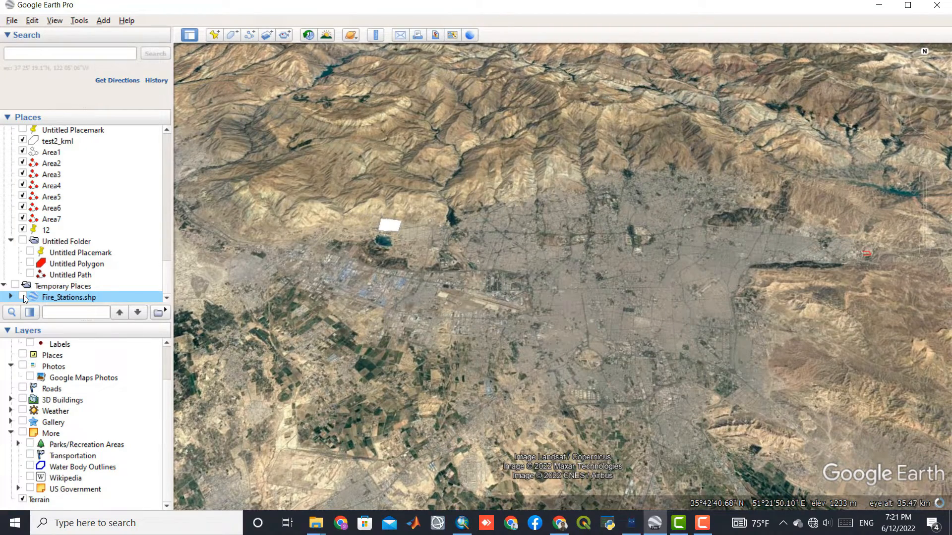
{"action": "left_click", "coordinate": [23, 296]}
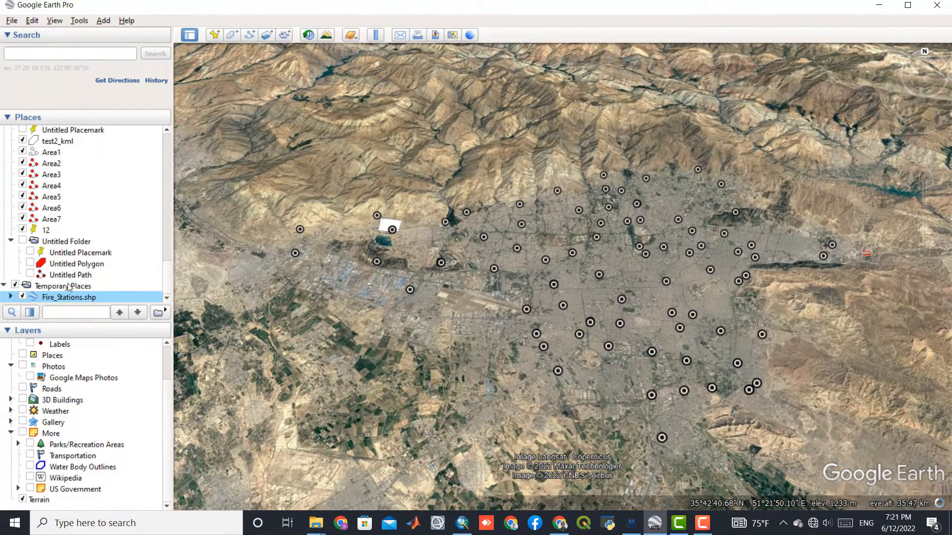
Collapse the My Places folder and switch the Fire_Stations.shp layer under Temporary Places off and on again
{"action": "left_click_drag", "start_coordinate": [167, 278], "coordinate": [165, 292]}
{"action": "left_click_drag", "start_coordinate": [168, 264], "coordinate": [167, 141]}
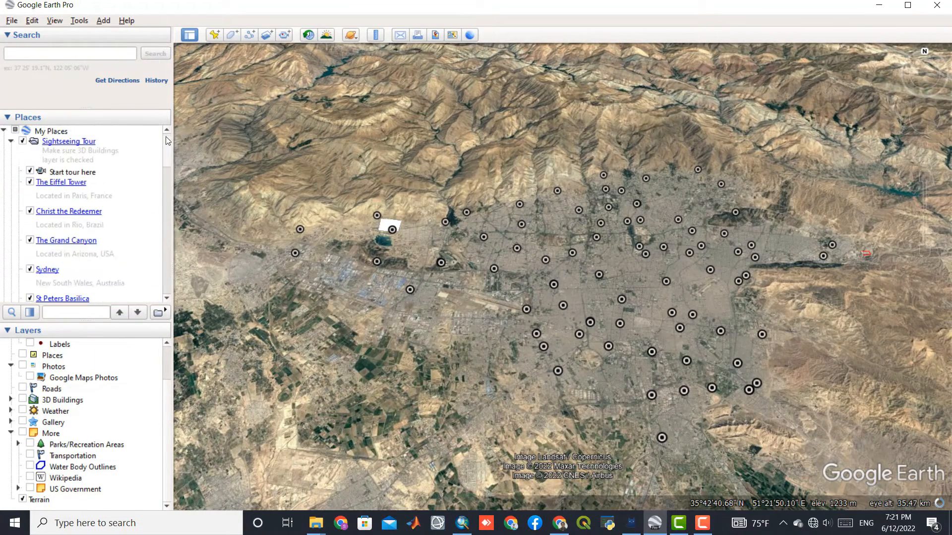
{"action": "left_click", "coordinate": [4, 131]}
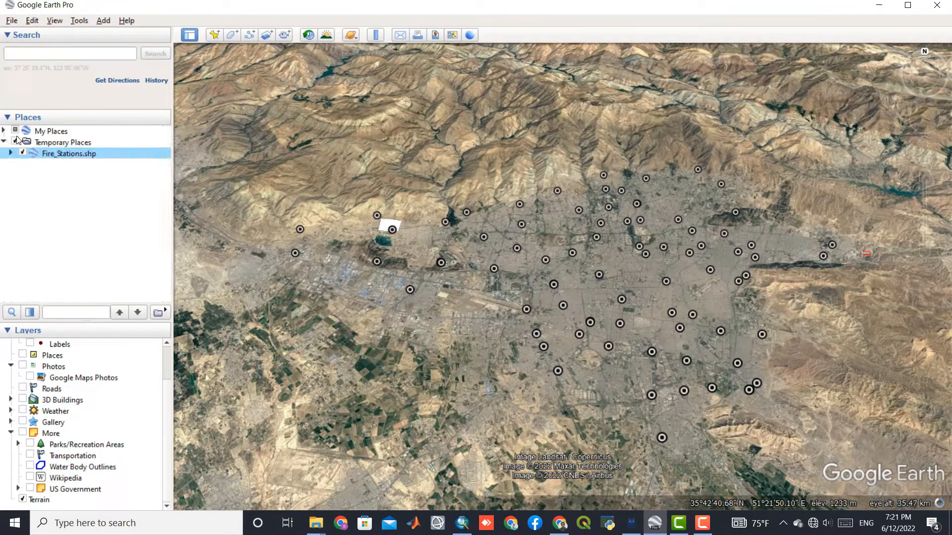
{"action": "left_click", "coordinate": [14, 142]}
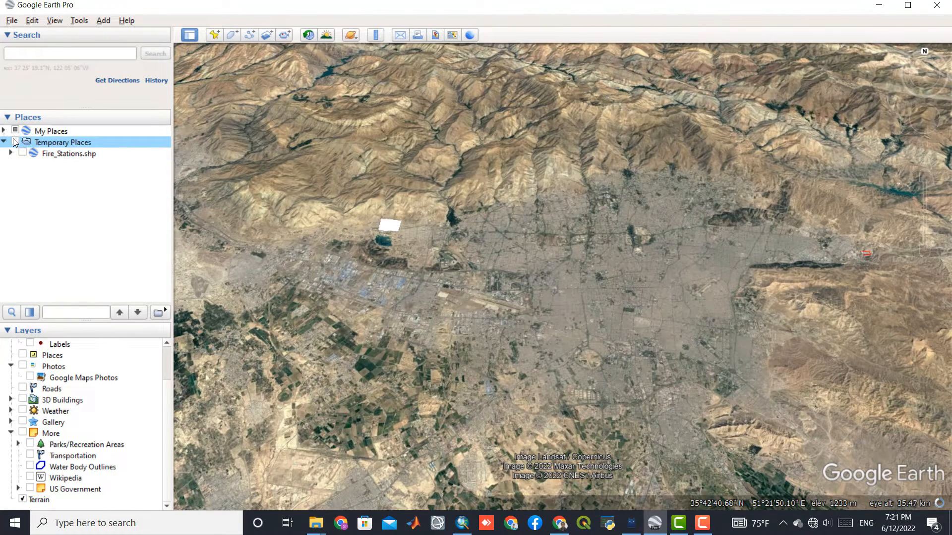
{"action": "left_click", "coordinate": [15, 142]}
{"action": "left_click", "coordinate": [22, 154]}
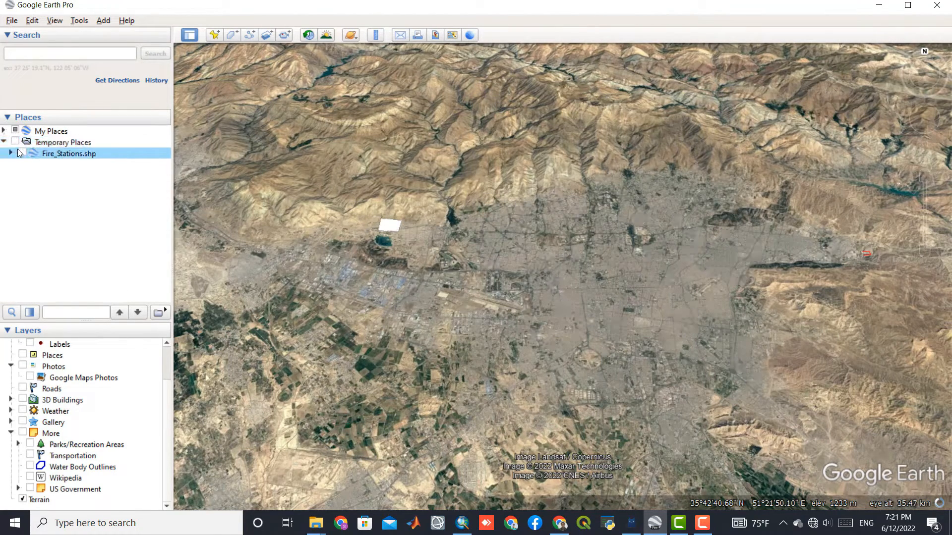
{"action": "left_click", "coordinate": [22, 153]}
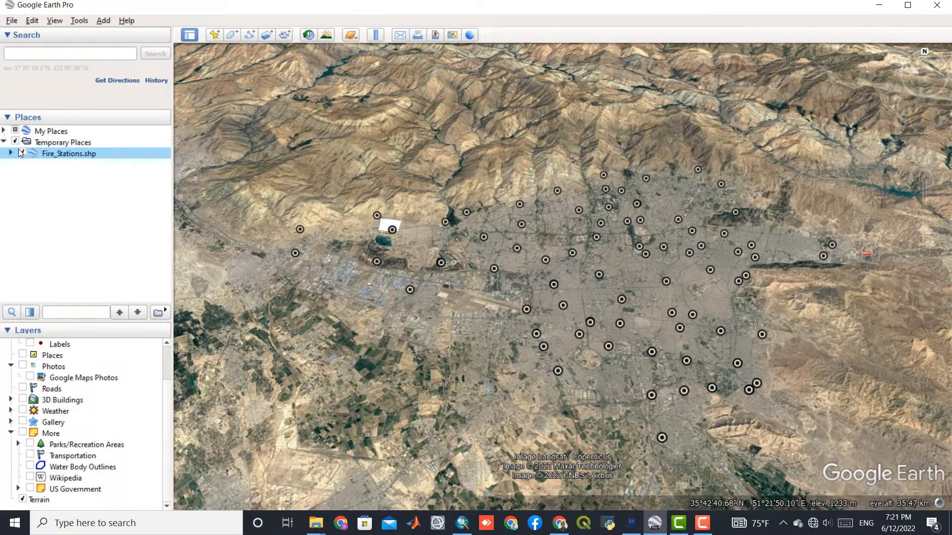
Inspect the fclass and name attributes of several fire station points across the city
{"action": "left_click", "coordinate": [645, 254]}
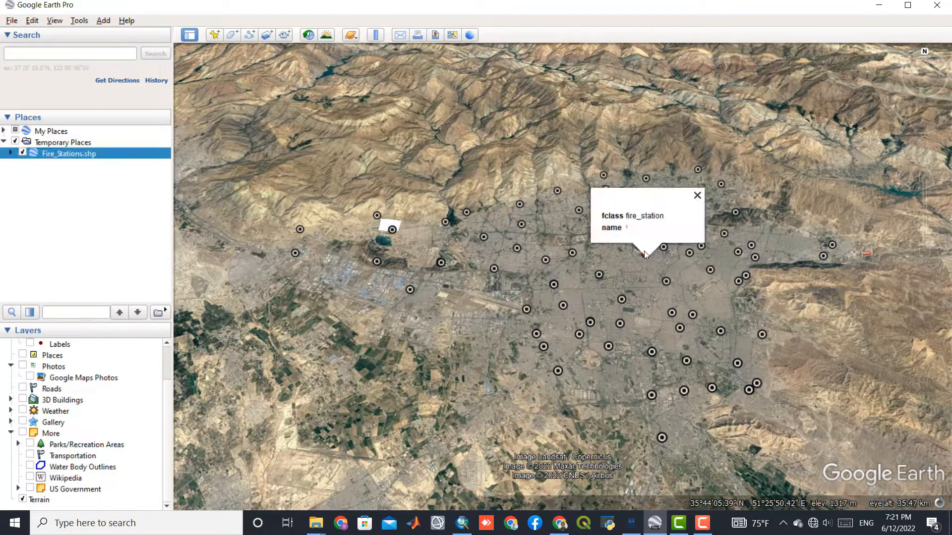
{"action": "left_click", "coordinate": [665, 283]}
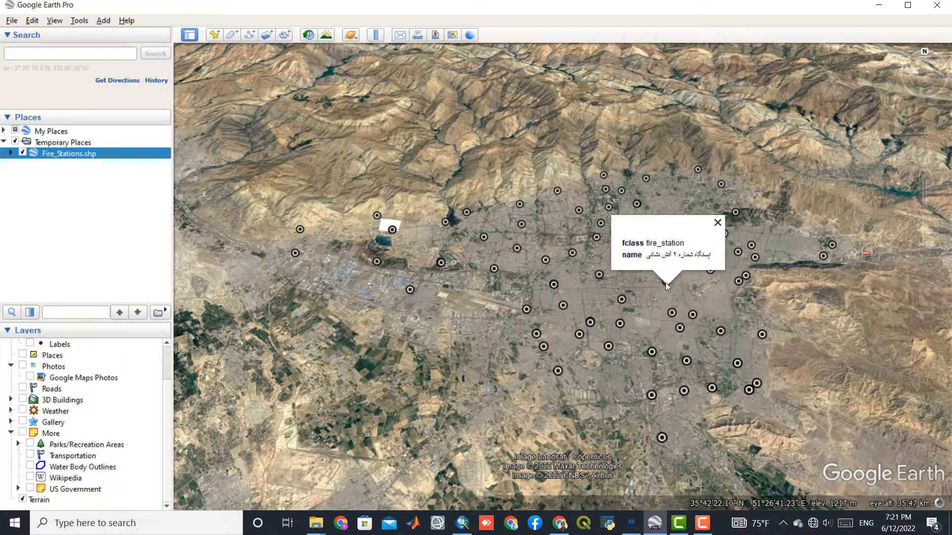
{"action": "left_click", "coordinate": [623, 300]}
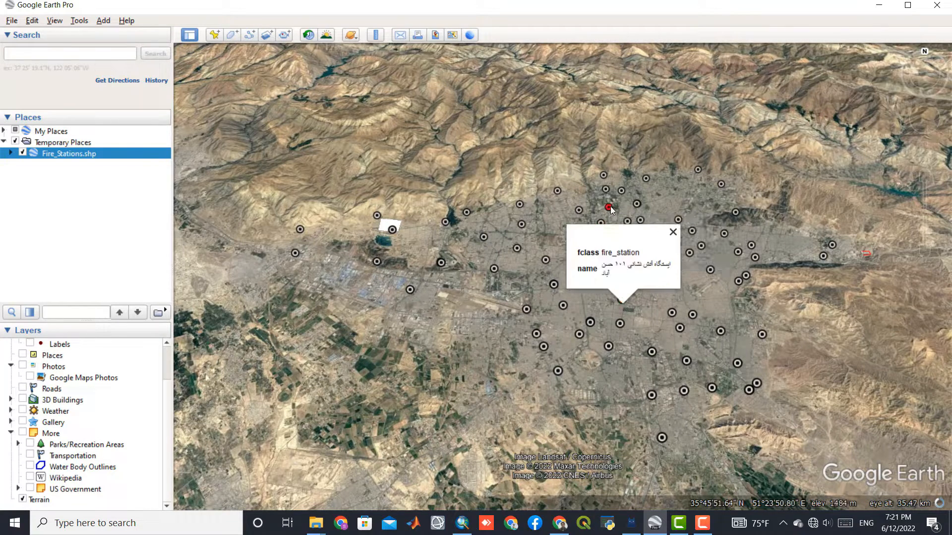
{"action": "left_click", "coordinate": [621, 192]}
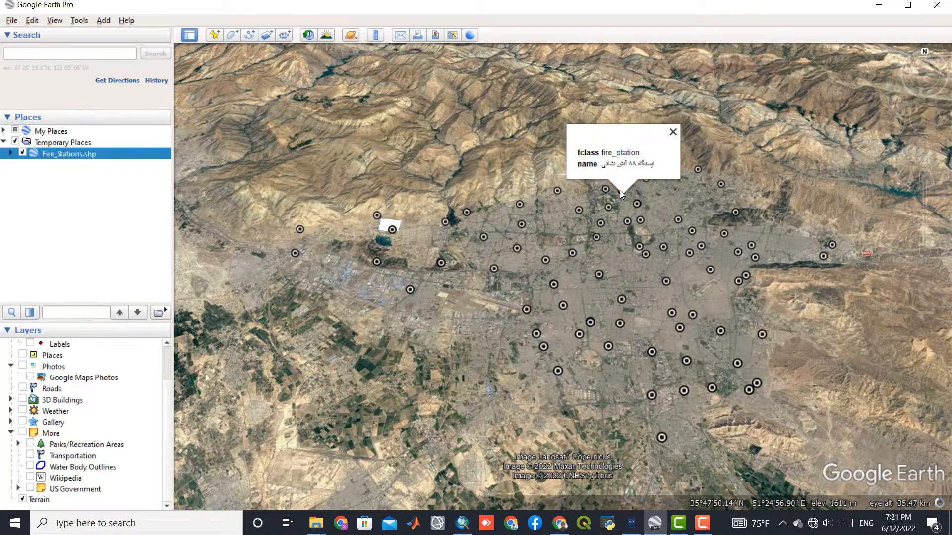
{"action": "left_click", "coordinate": [520, 206]}
{"action": "left_click", "coordinate": [514, 251]}
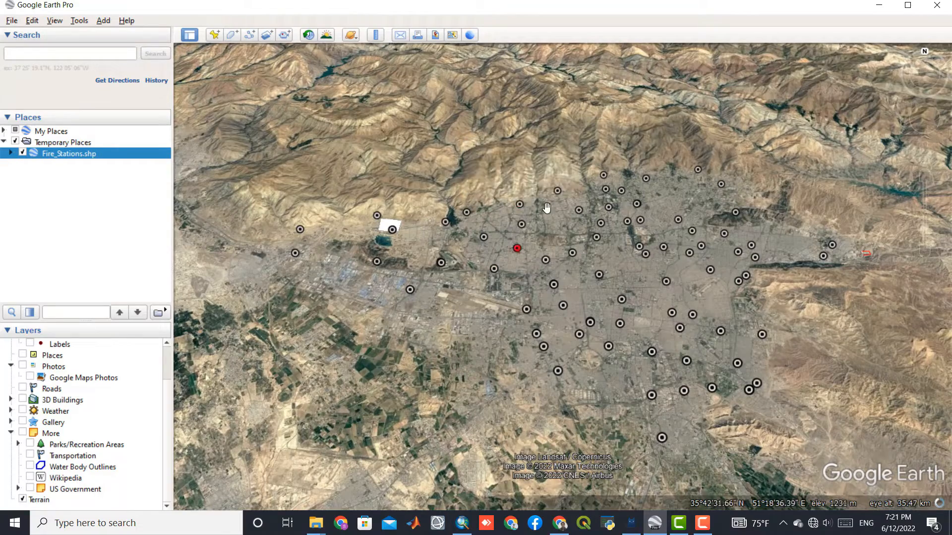
{"action": "scroll", "coordinate": [613, 281], "scroll_direction": "down", "scroll_amount": 4}
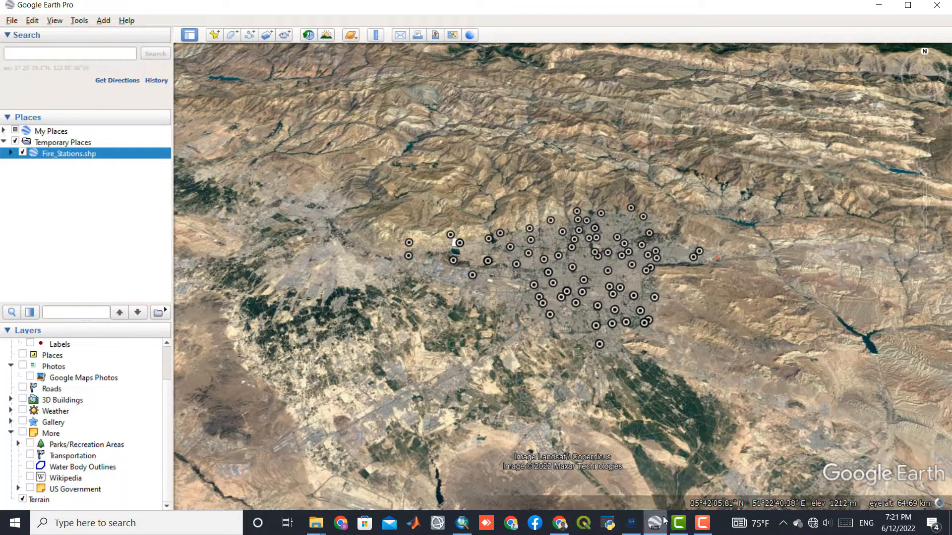
{"action": "left_click", "coordinate": [702, 525]}
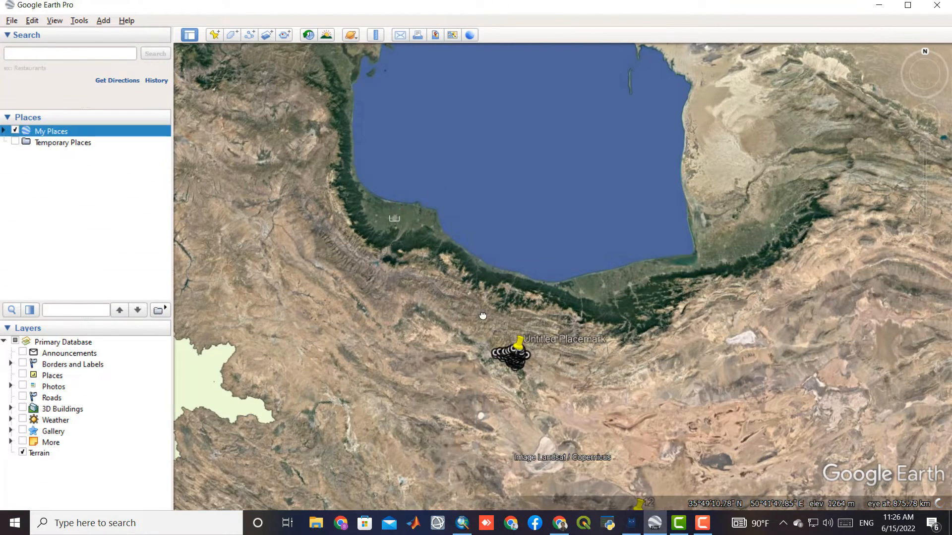
Hide everything in My Places and bring the whole city area into view
{"action": "left_click_drag", "start_coordinate": [483, 316], "coordinate": [483, 289]}
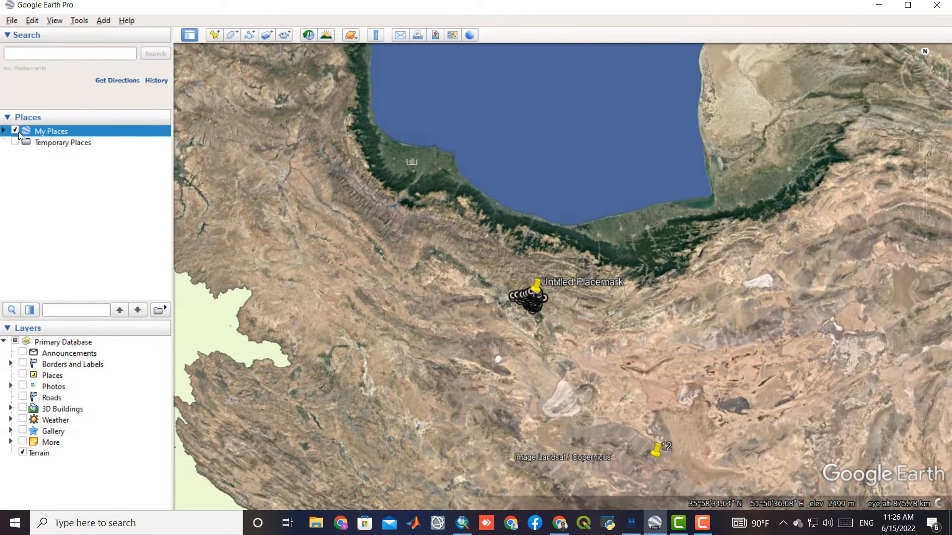
{"action": "left_click", "coordinate": [15, 131]}
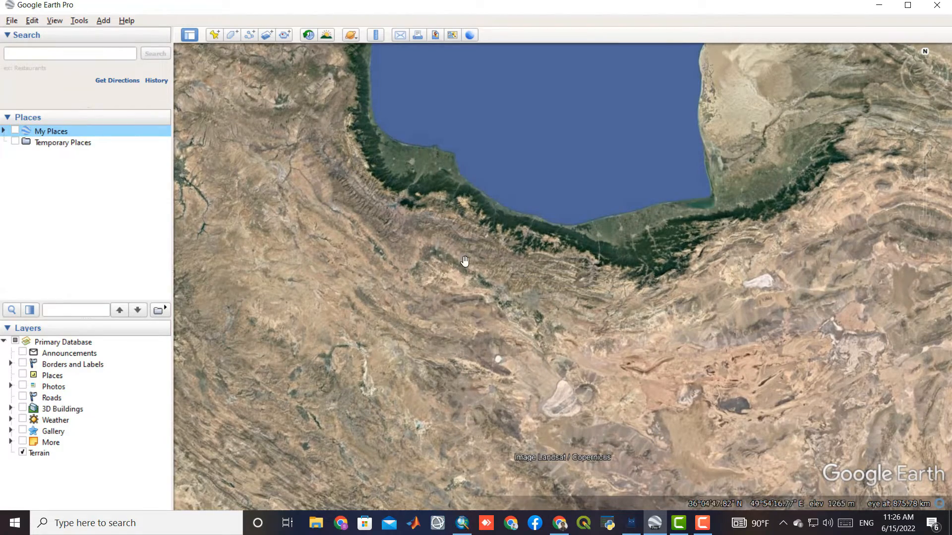
{"action": "scroll", "coordinate": [521, 299], "scroll_direction": "up", "scroll_amount": 5}
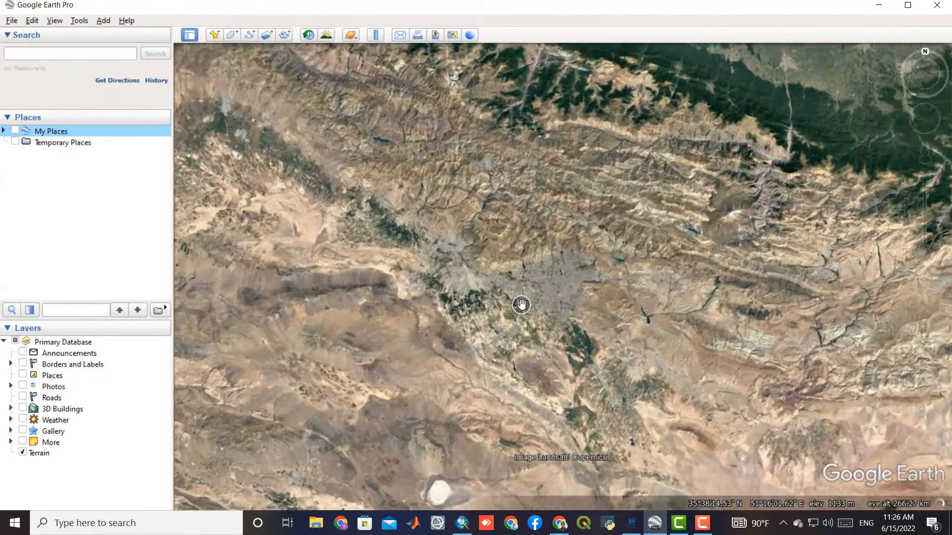
{"action": "scroll", "coordinate": [562, 291], "scroll_direction": "up", "scroll_amount": 2}
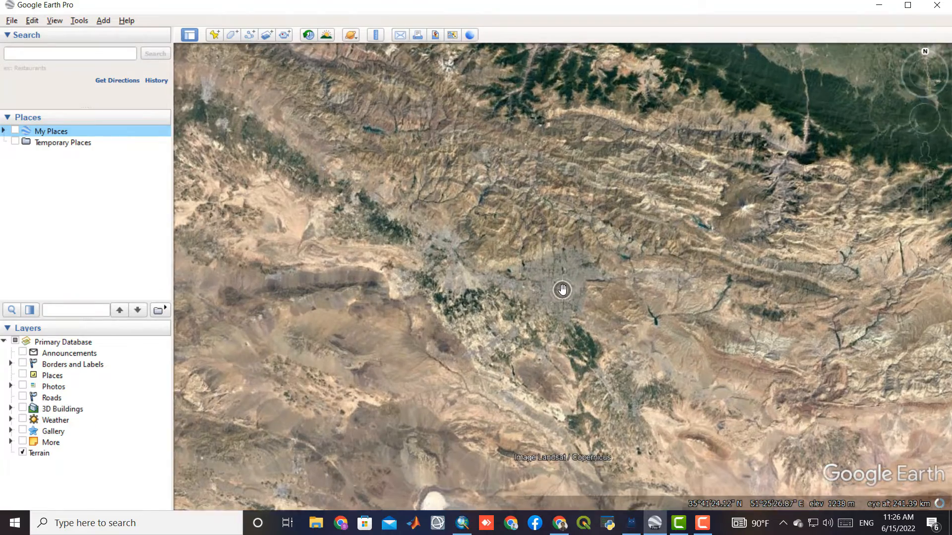
{"action": "scroll", "coordinate": [562, 291], "scroll_direction": "up", "scroll_amount": 3}
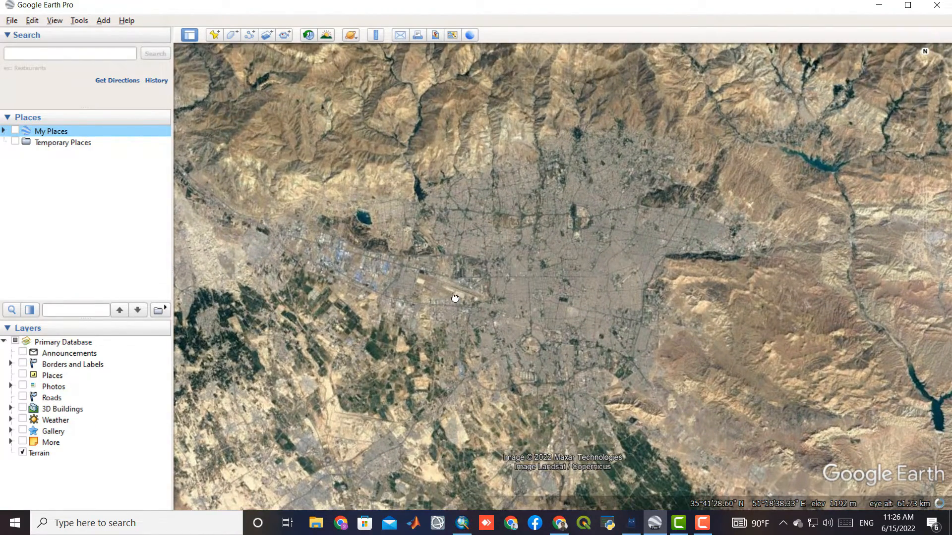
{"action": "left_click_drag", "start_coordinate": [455, 299], "coordinate": [487, 298]}
{"action": "scroll", "coordinate": [524, 295], "scroll_direction": "up", "scroll_amount": 1}
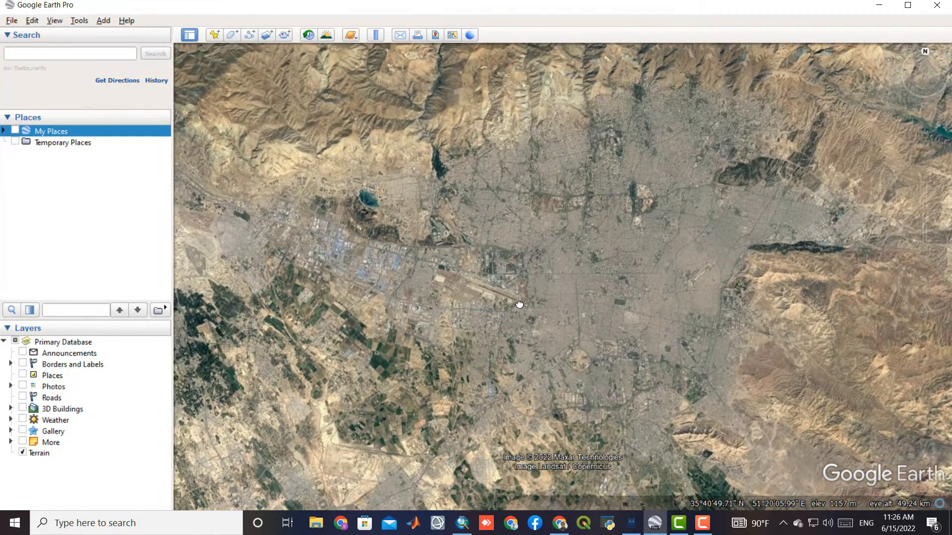
{"action": "left_click_drag", "start_coordinate": [516, 302], "coordinate": [515, 307]}
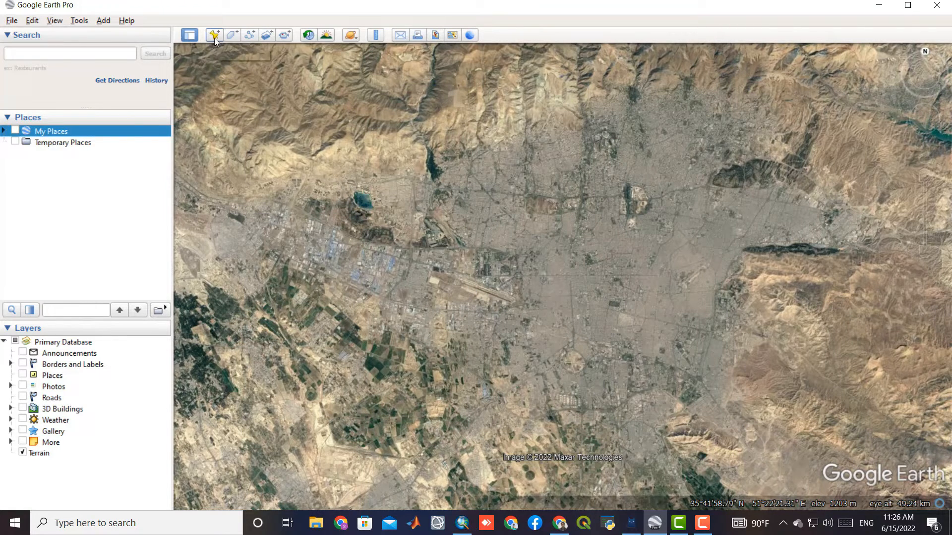
Create a path named A2 with four points at the corners of the area around the city, leaving one side open
{"action": "left_click", "coordinate": [253, 36]}
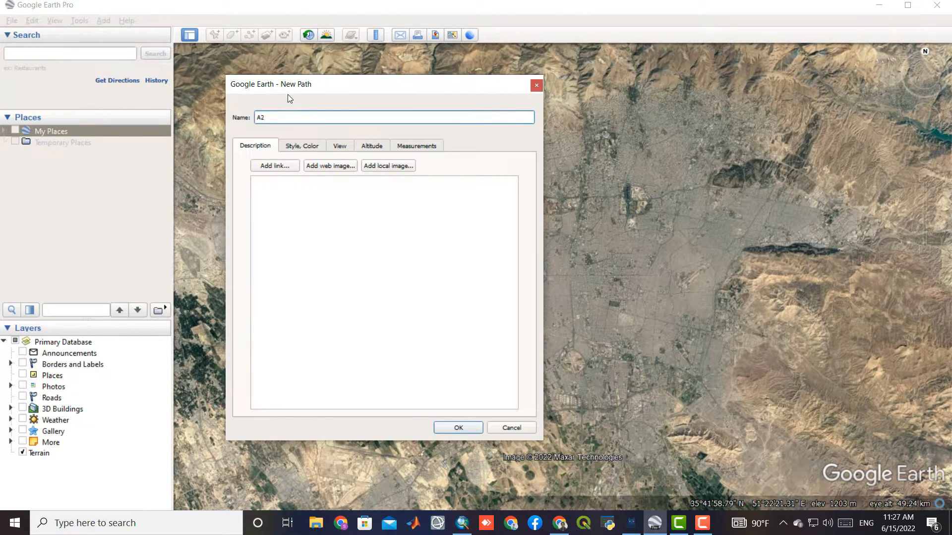
{"action": "left_click_drag", "start_coordinate": [303, 95], "coordinate": [2, 79]}
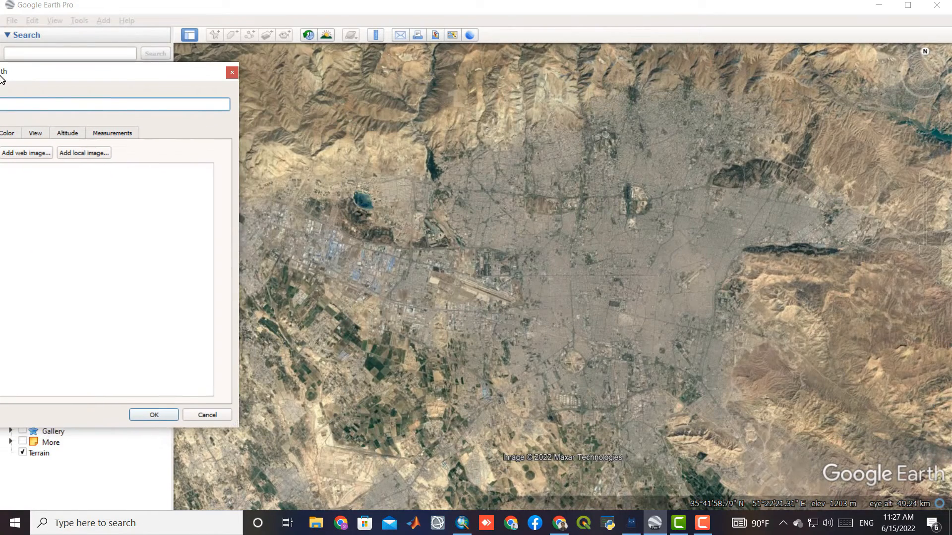
{"action": "left_click_drag", "start_coordinate": [158, 74], "coordinate": [80, 74]}
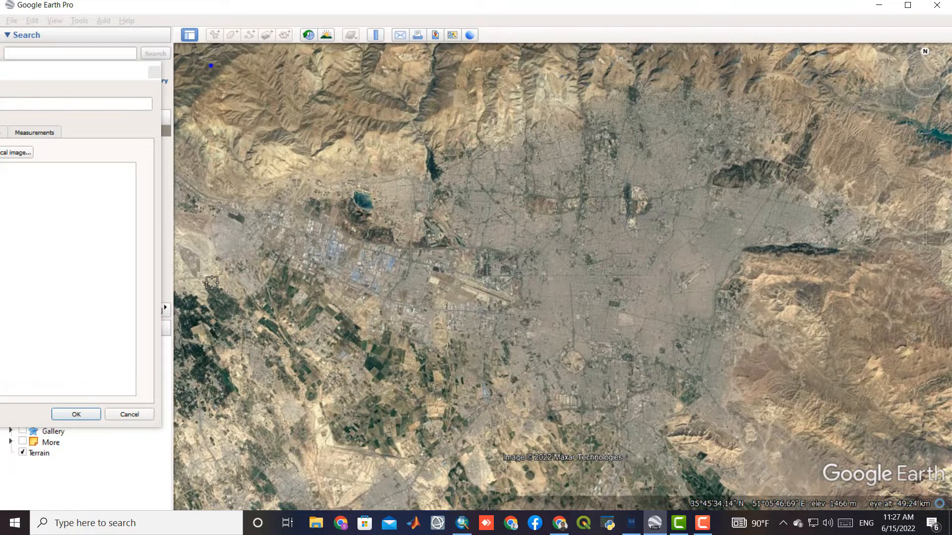
{"action": "left_click", "coordinate": [214, 489]}
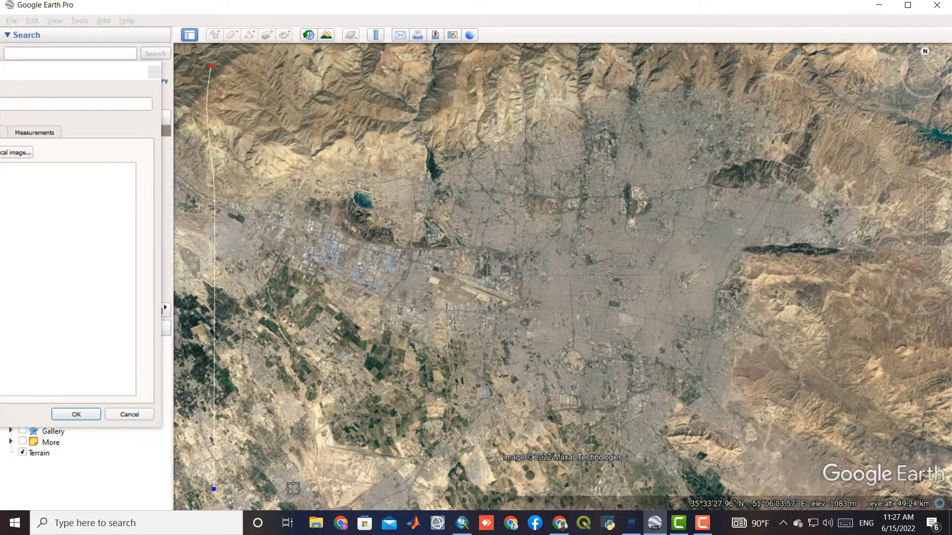
{"action": "left_click", "coordinate": [932, 456]}
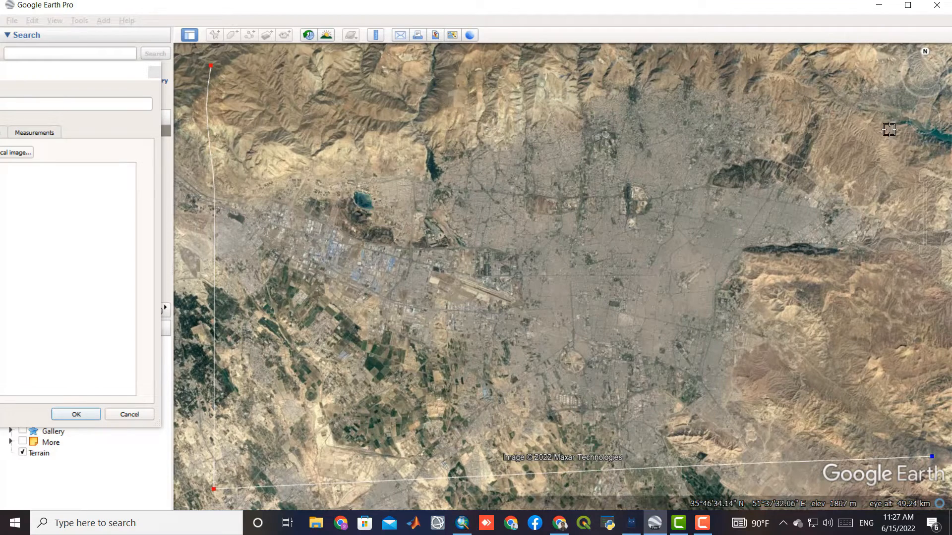
{"action": "left_click", "coordinate": [895, 51]}
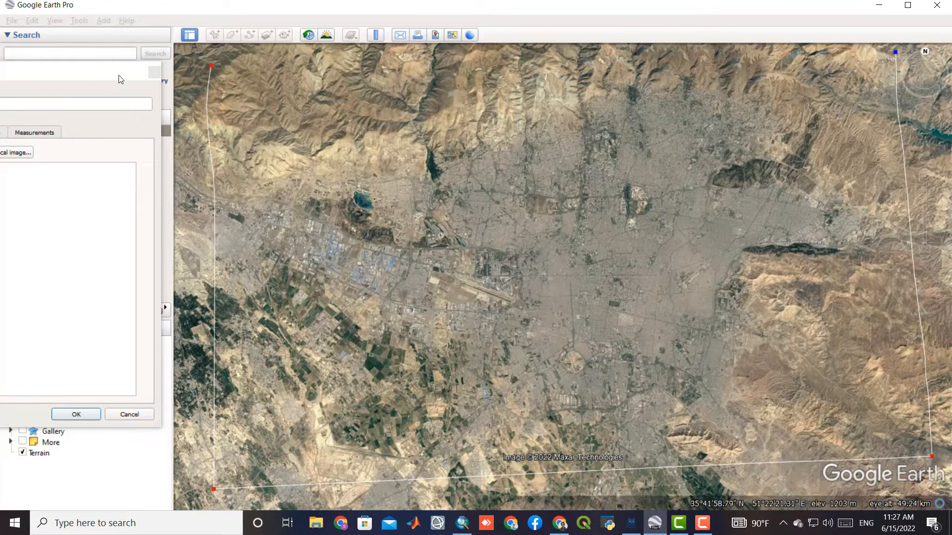
{"action": "left_click_drag", "start_coordinate": [87, 74], "coordinate": [477, 79]}
{"action": "left_click", "coordinate": [410, 215]}
{"action": "left_click", "coordinate": [462, 419]}
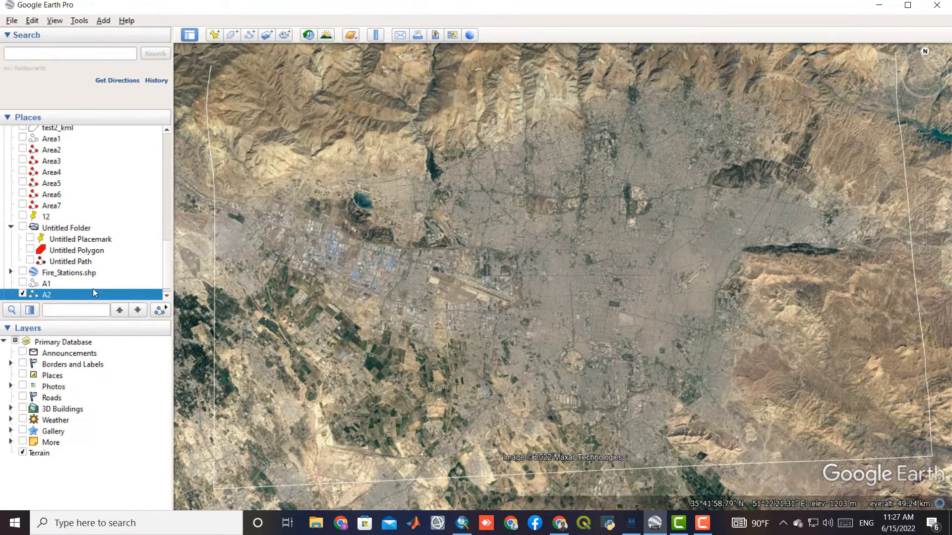
Save the A2 path as the KML file A2 in the Desktop folder 1
{"action": "right_click", "coordinate": [62, 295]}
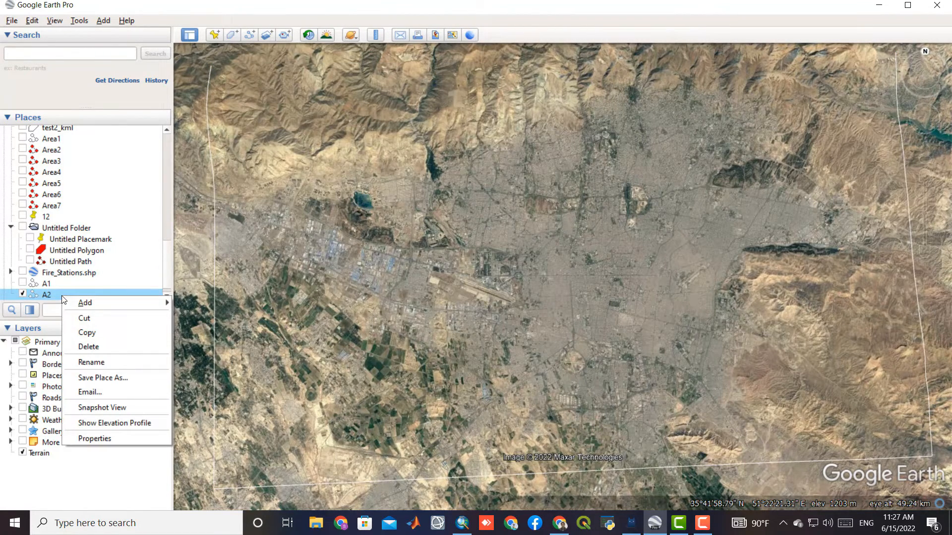
{"action": "left_click", "coordinate": [151, 378]}
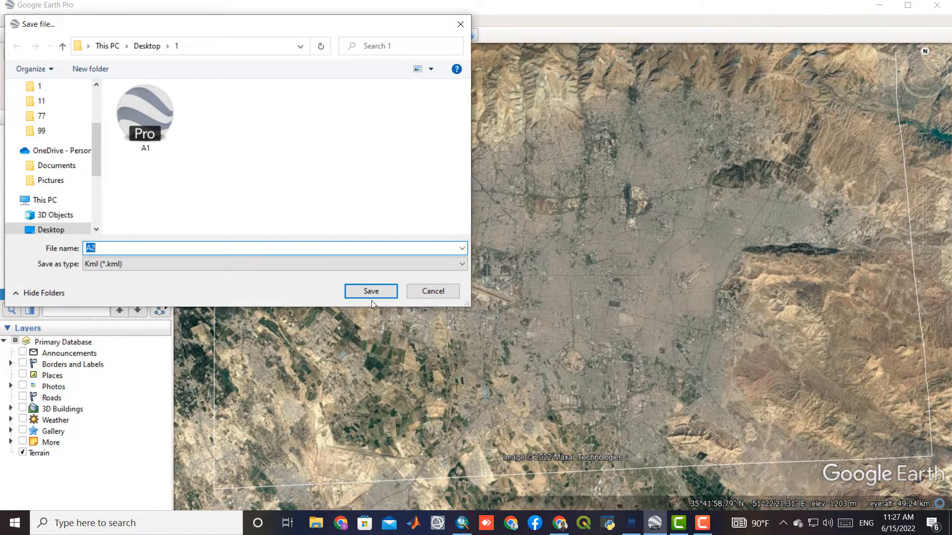
{"action": "left_click", "coordinate": [357, 293]}
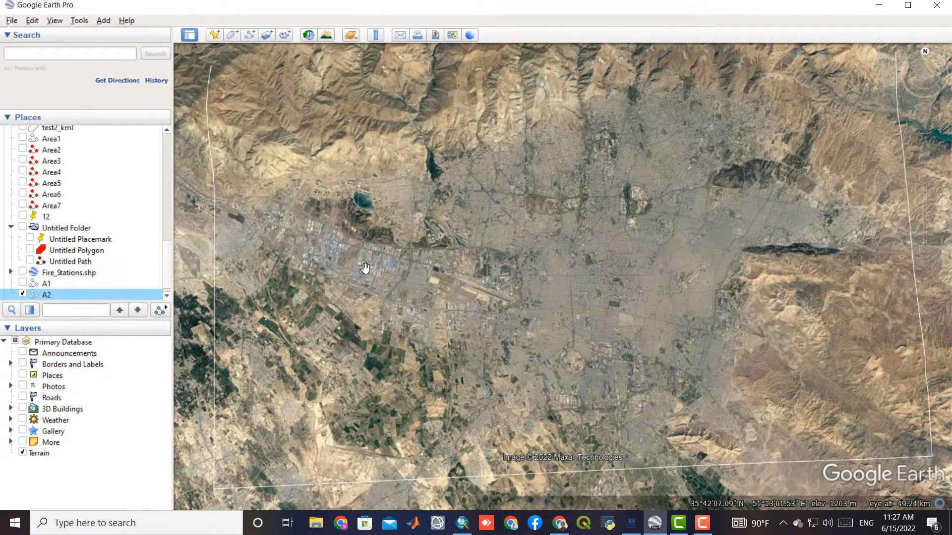
Prepare a map image for export with the title and description, legend, scale and compass elements switched off
{"action": "left_click", "coordinate": [438, 37]}
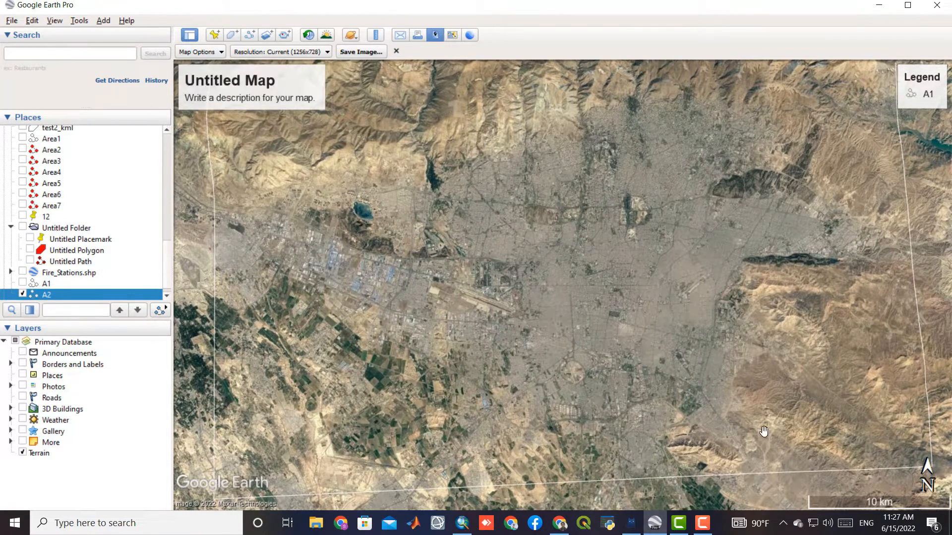
{"action": "left_click", "coordinate": [210, 53]}
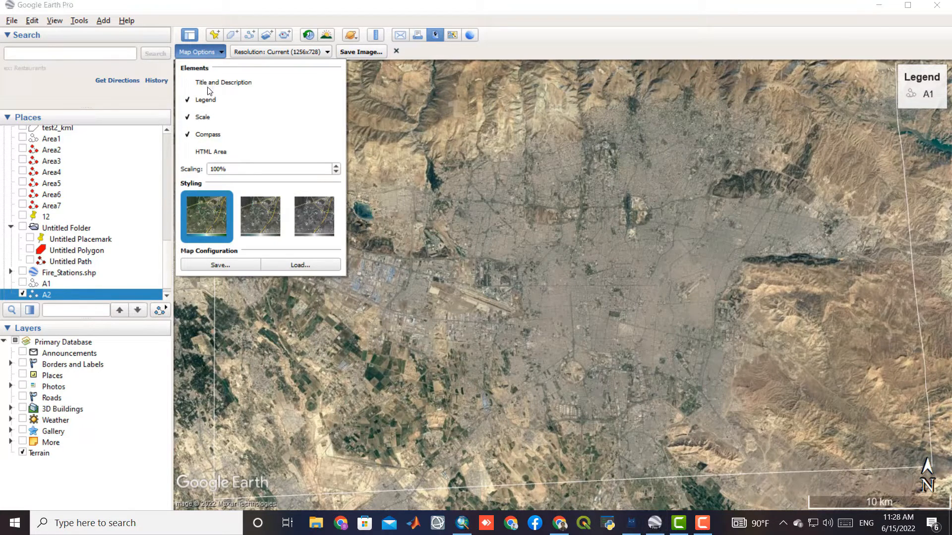
{"action": "left_click", "coordinate": [473, 51]}
{"action": "left_click", "coordinate": [222, 52]}
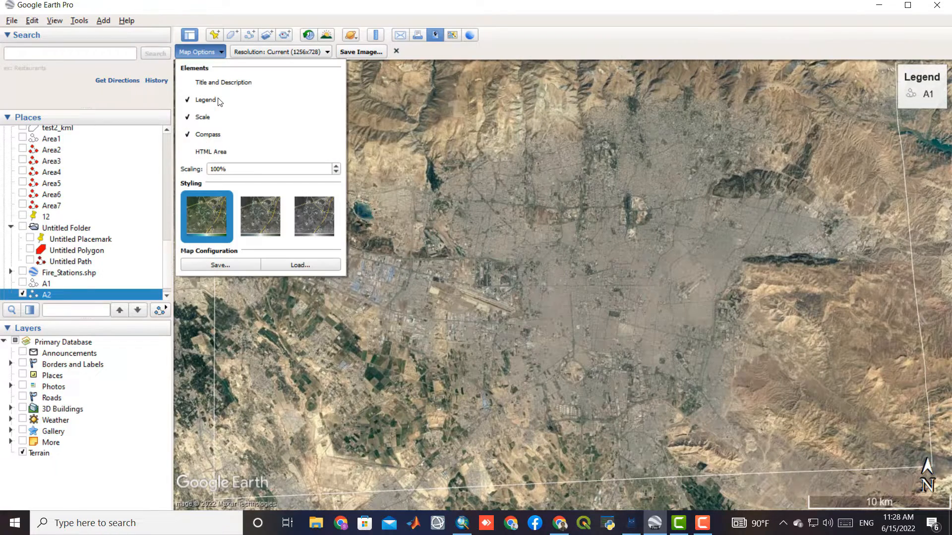
{"action": "left_click", "coordinate": [219, 99]}
{"action": "left_click", "coordinate": [221, 52]}
{"action": "left_click", "coordinate": [199, 100]}
{"action": "left_click", "coordinate": [199, 120]}
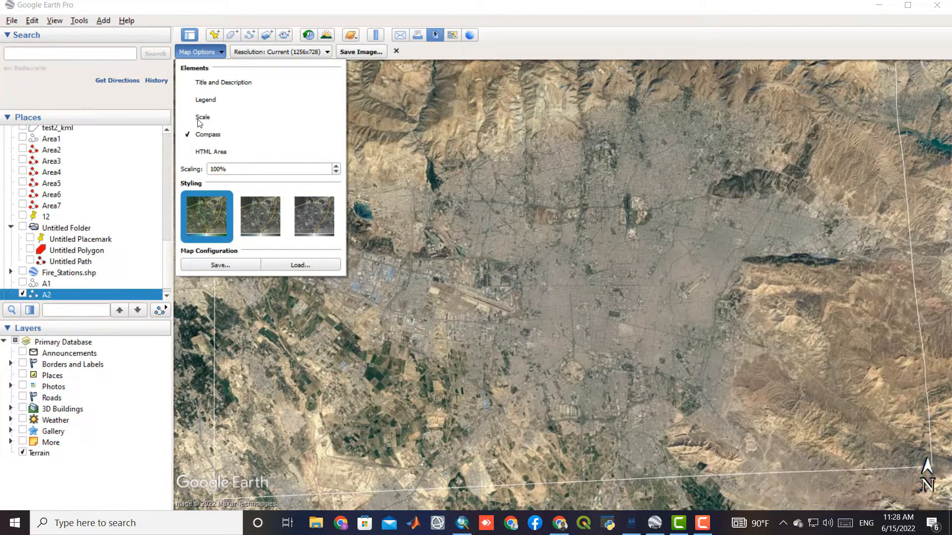
{"action": "left_click", "coordinate": [200, 135]}
{"action": "left_click", "coordinate": [525, 41]}
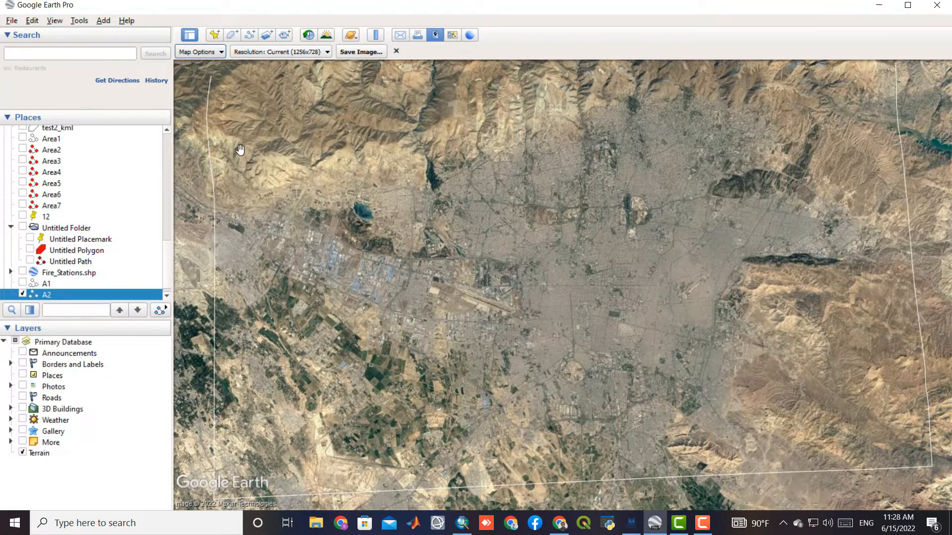
Set the scaling of the map image elements to 1%
{"action": "left_click", "coordinate": [215, 55]}
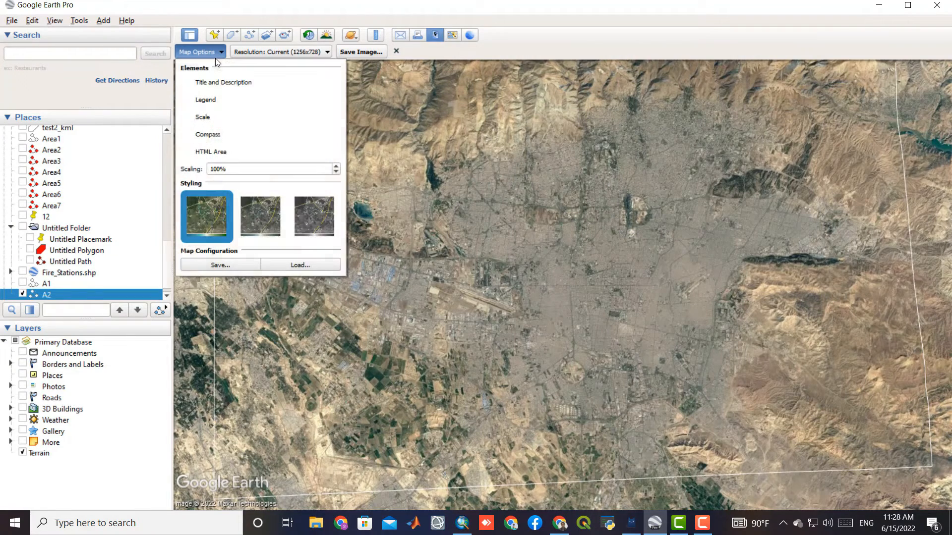
{"action": "left_click", "coordinate": [220, 171]}
{"action": "key", "text": "BackSpace"}
{"action": "key", "text": "BackSpace"}
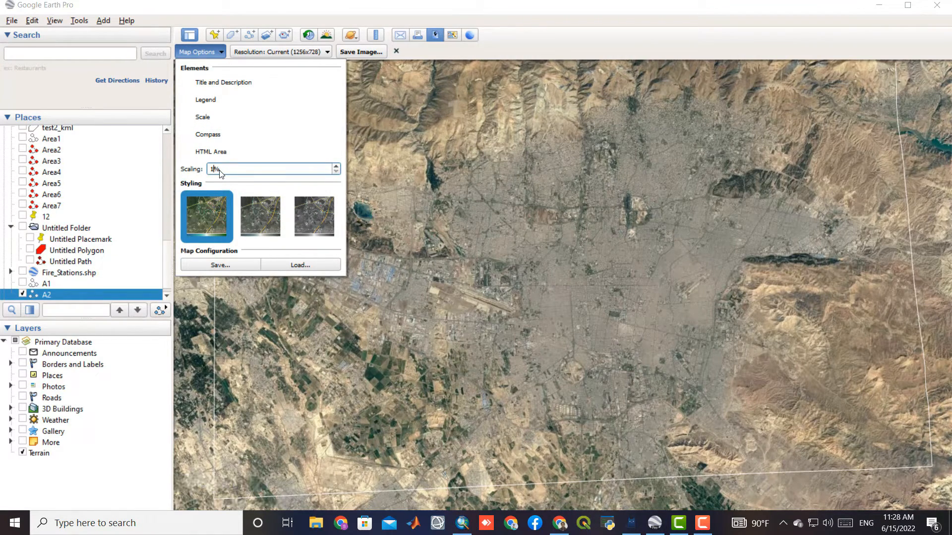
{"action": "left_click", "coordinate": [271, 145]}
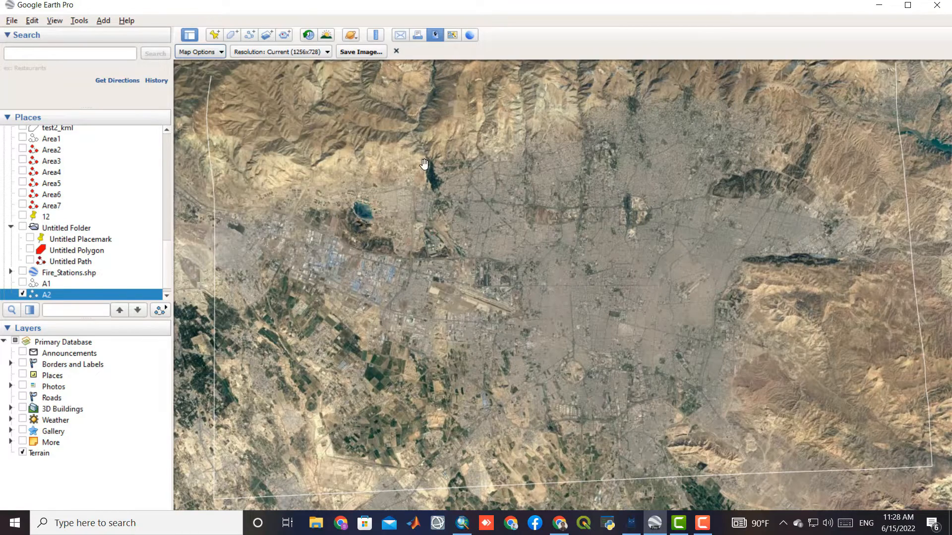
Try the Maximum, 4K UHD, 1080 HD and Current resolution options for the map image
{"action": "left_click", "coordinate": [320, 53]}
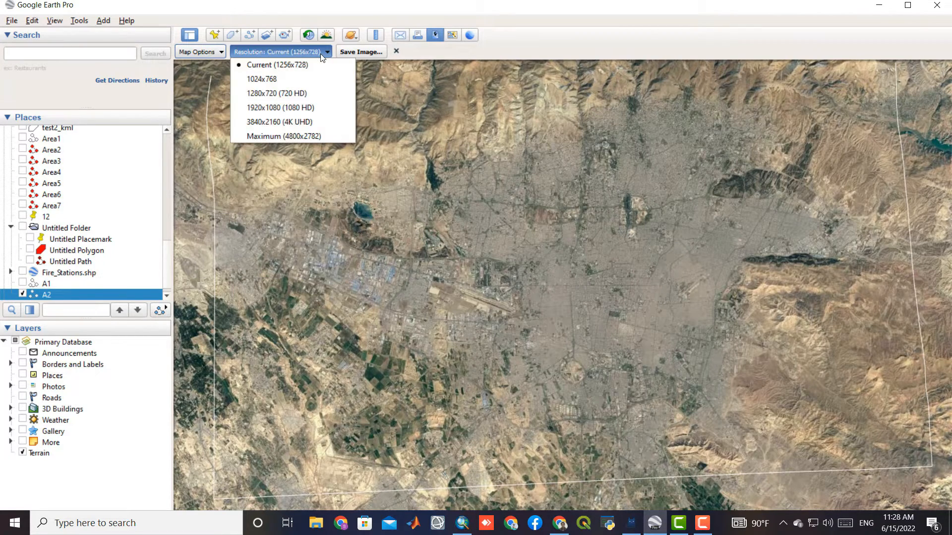
{"action": "left_click", "coordinate": [326, 133]}
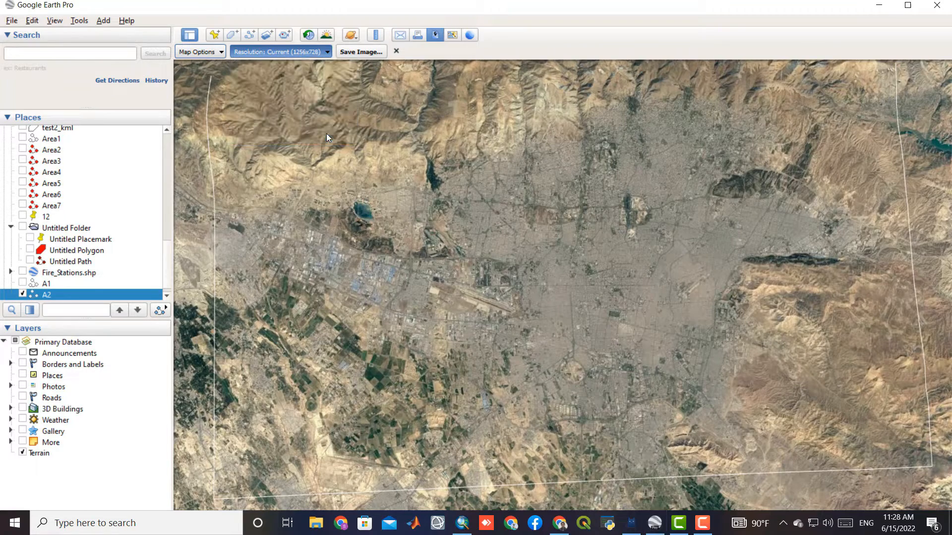
{"action": "left_click", "coordinate": [320, 51]}
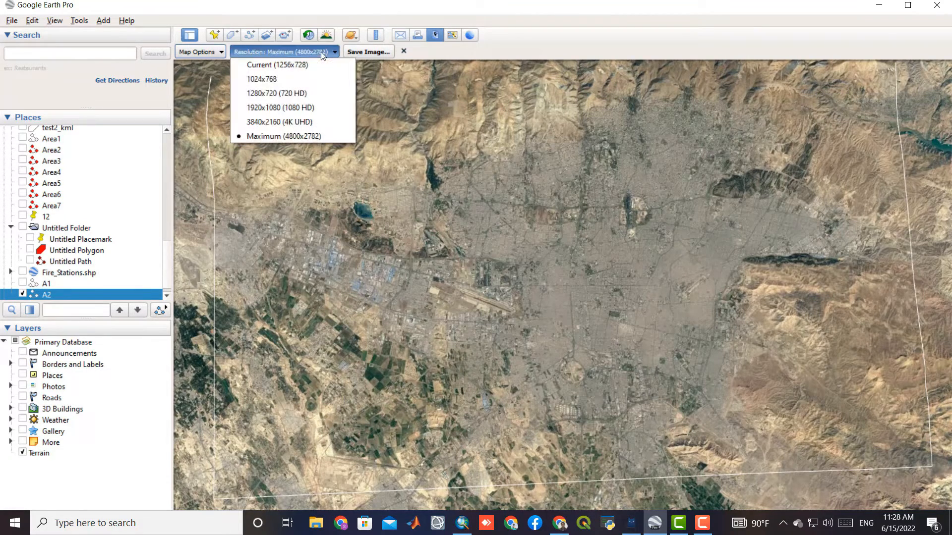
{"action": "left_click", "coordinate": [315, 120]}
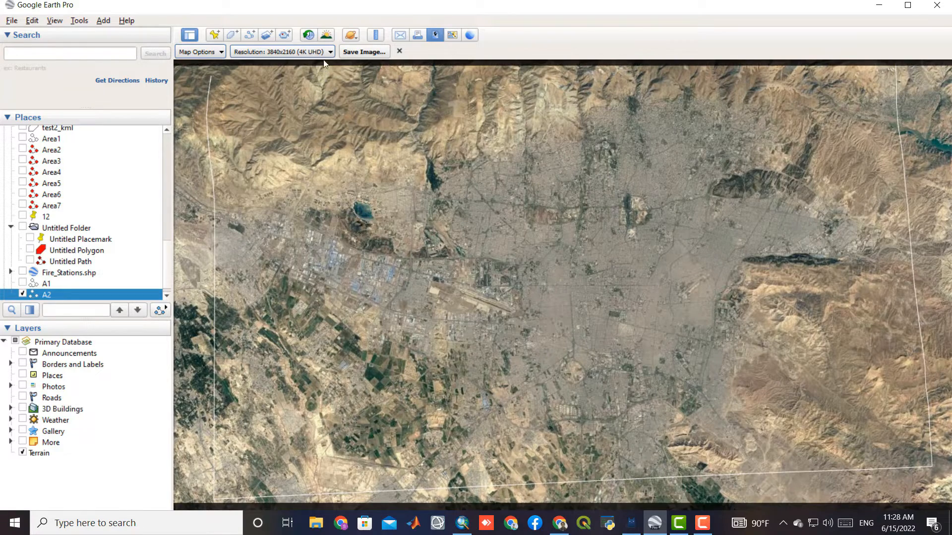
{"action": "left_click", "coordinate": [323, 52]}
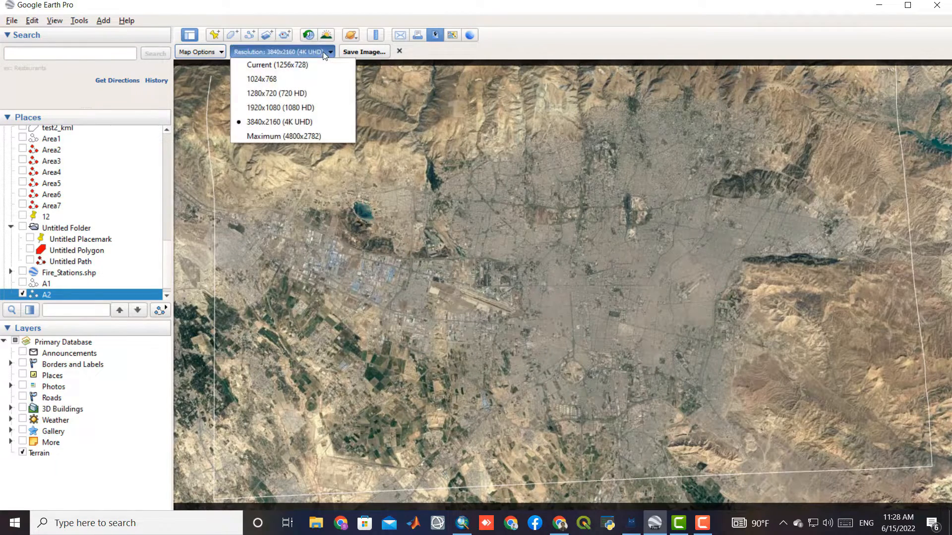
{"action": "left_click", "coordinate": [280, 108]}
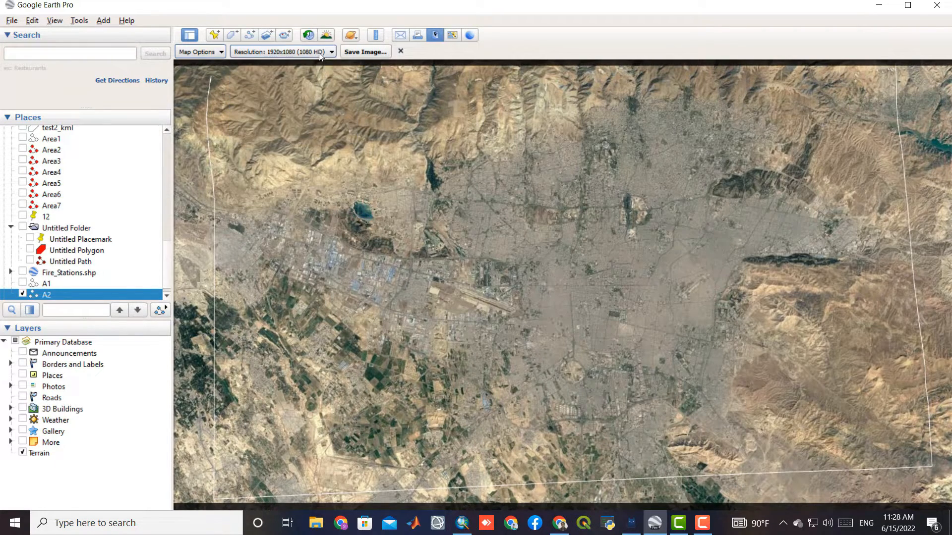
{"action": "left_click", "coordinate": [320, 53]}
{"action": "left_click", "coordinate": [316, 65]}
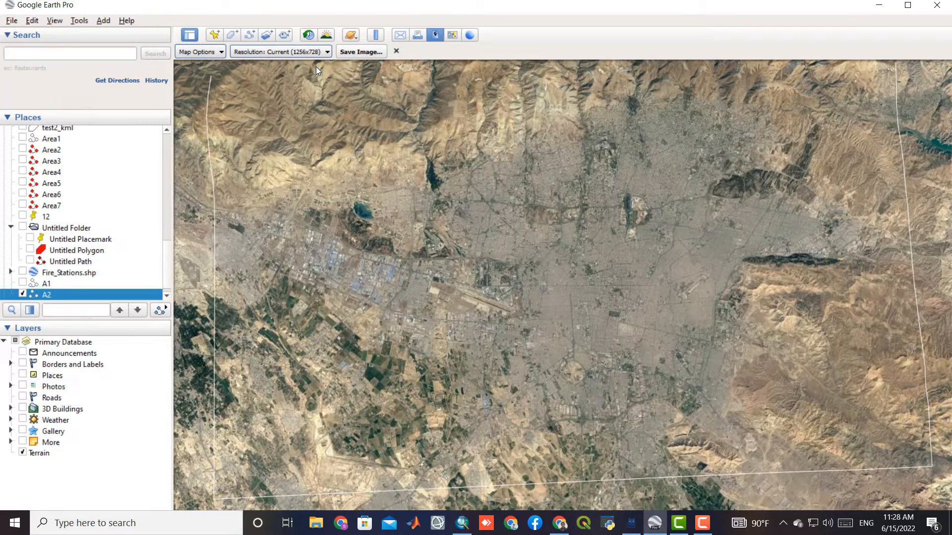
Set the map image resolution to Maximum (4800x2782) and save it as the JPEG file 3 in the Desktop folder 1
{"action": "left_click", "coordinate": [313, 53]}
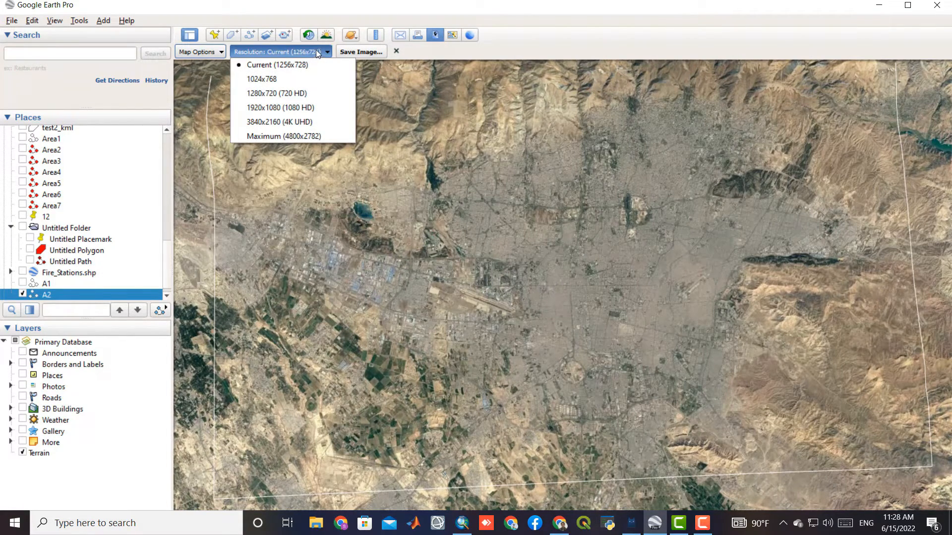
{"action": "left_click", "coordinate": [310, 135]}
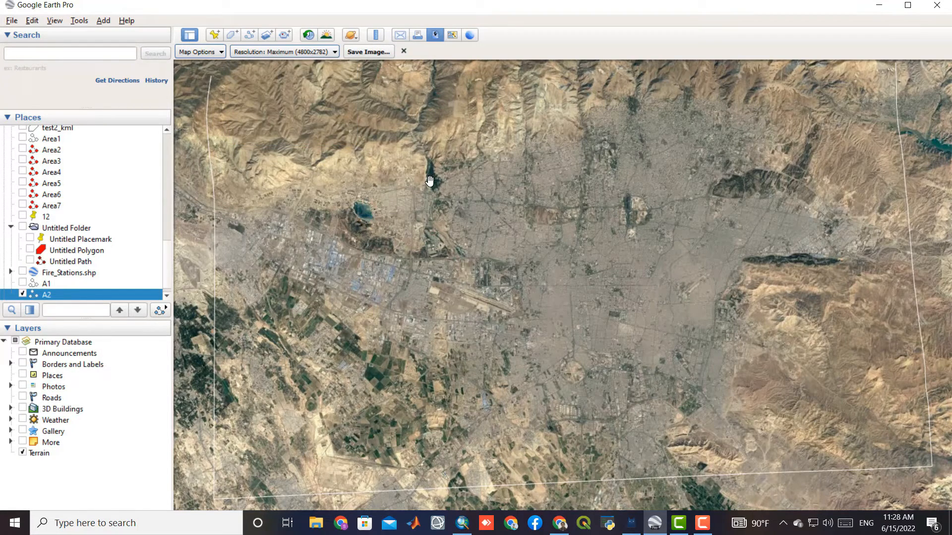
{"action": "left_click", "coordinate": [377, 51]}
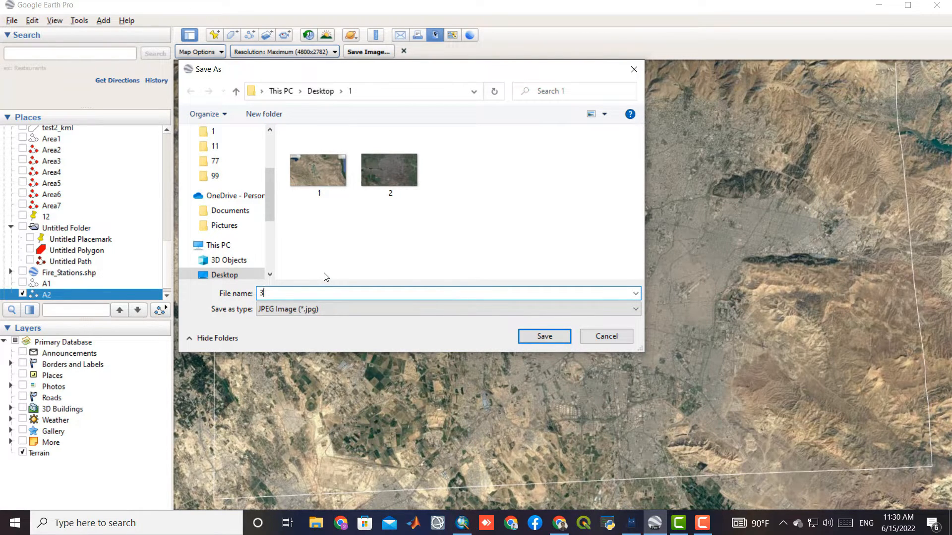
{"action": "left_click", "coordinate": [544, 336]}
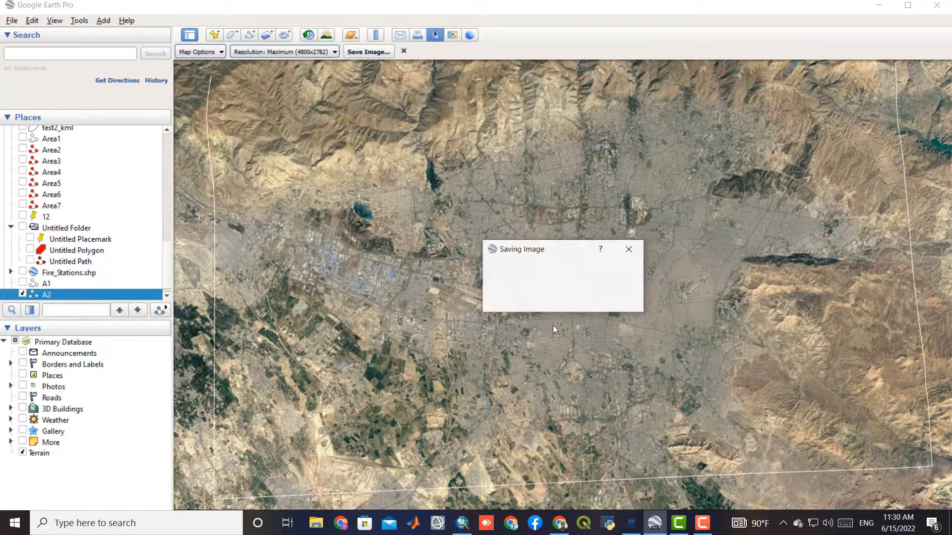
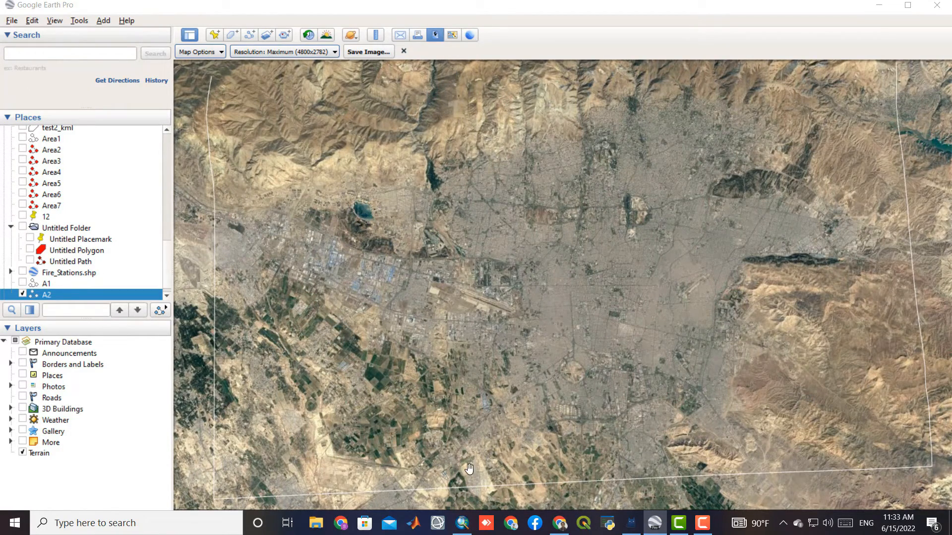
Switch to ArcMap and open the KML To Layer tool from the From KML conversion tools
{"action": "left_click", "coordinate": [462, 523]}
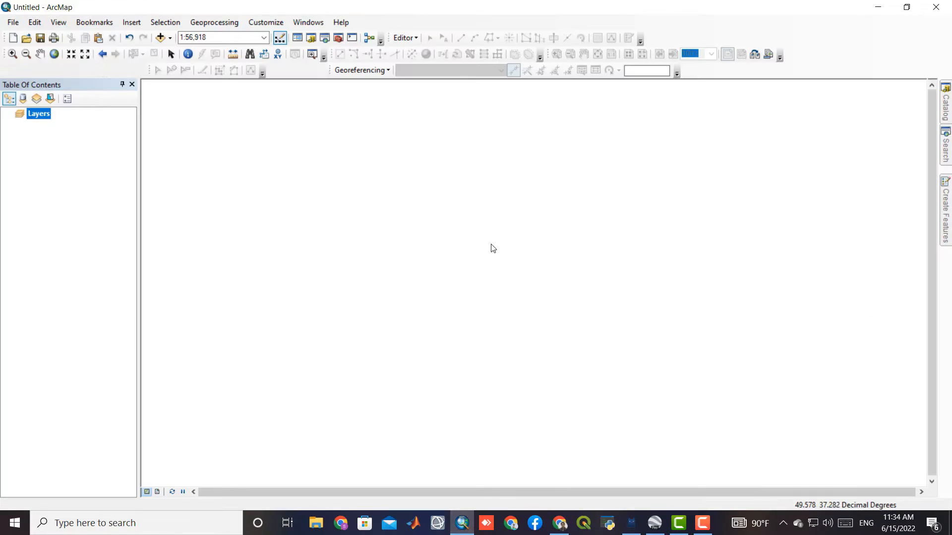
{"action": "left_click", "coordinate": [945, 147]}
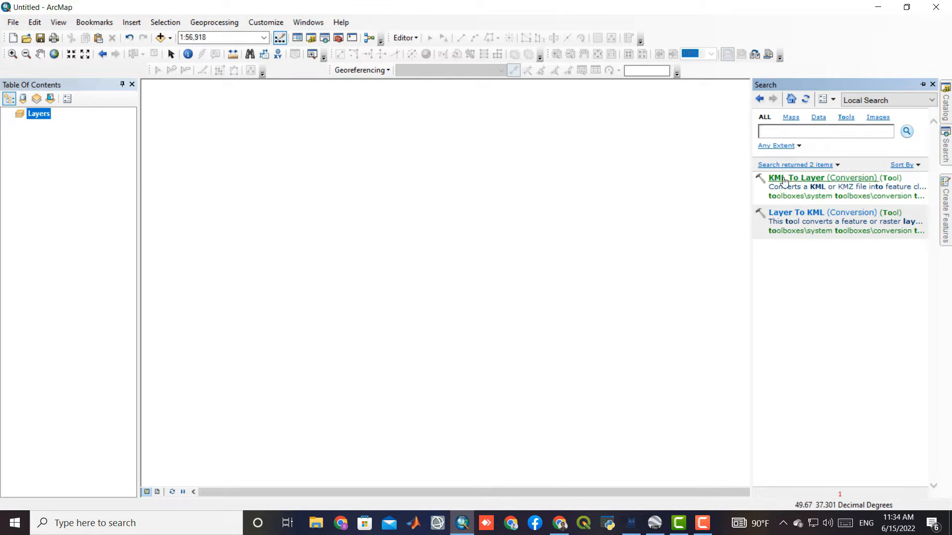
{"action": "left_click", "coordinate": [813, 197]}
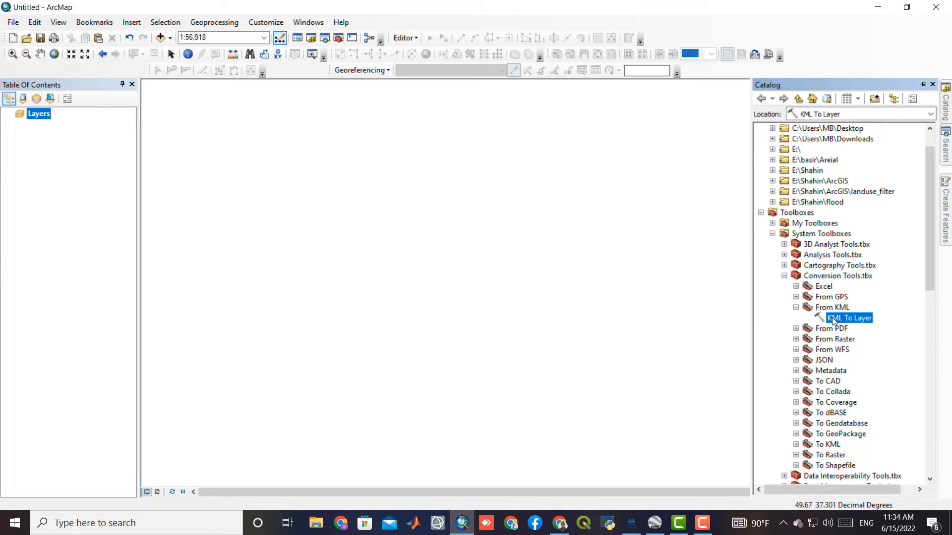
{"action": "left_click", "coordinate": [823, 276]}
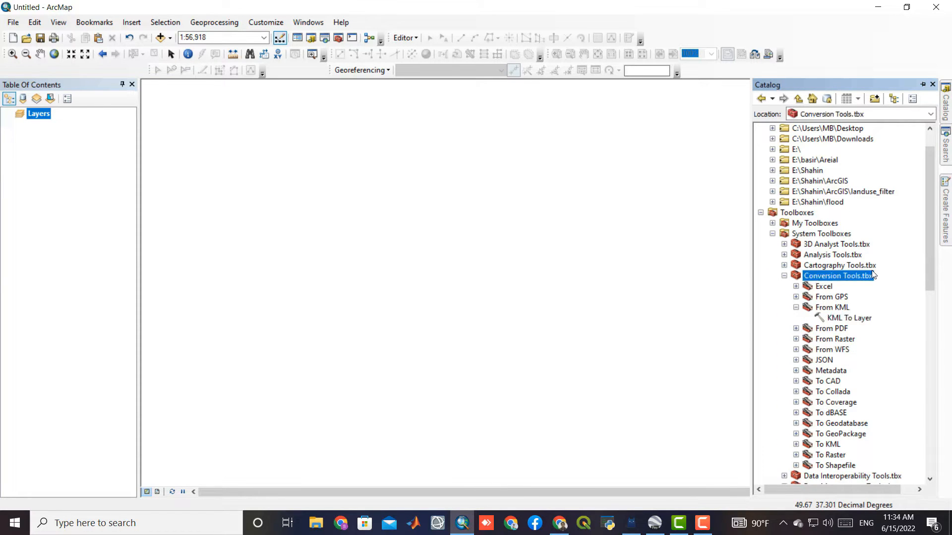
{"action": "left_click", "coordinate": [837, 308]}
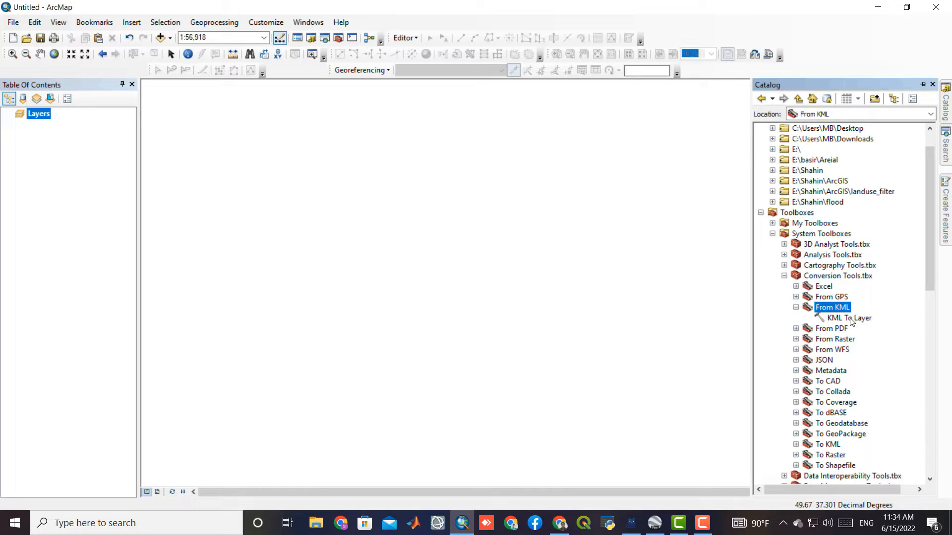
{"action": "left_click", "coordinate": [851, 320]}
{"action": "double_click", "coordinate": [865, 322]}
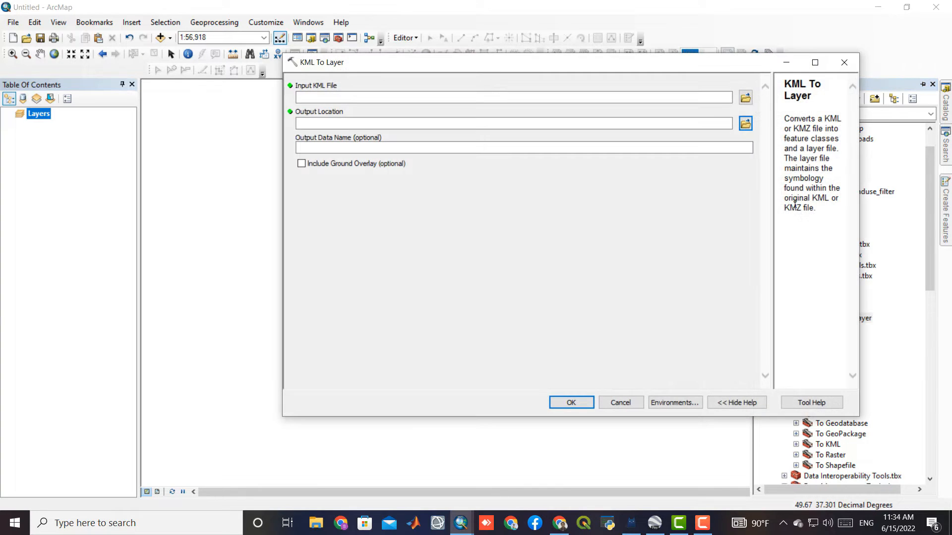
Convert A2.kml from the Desktop folder 1 to a layer, keeping the default output location and the output name A2
{"action": "left_click", "coordinate": [746, 98]}
{"action": "left_click", "coordinate": [559, 188]}
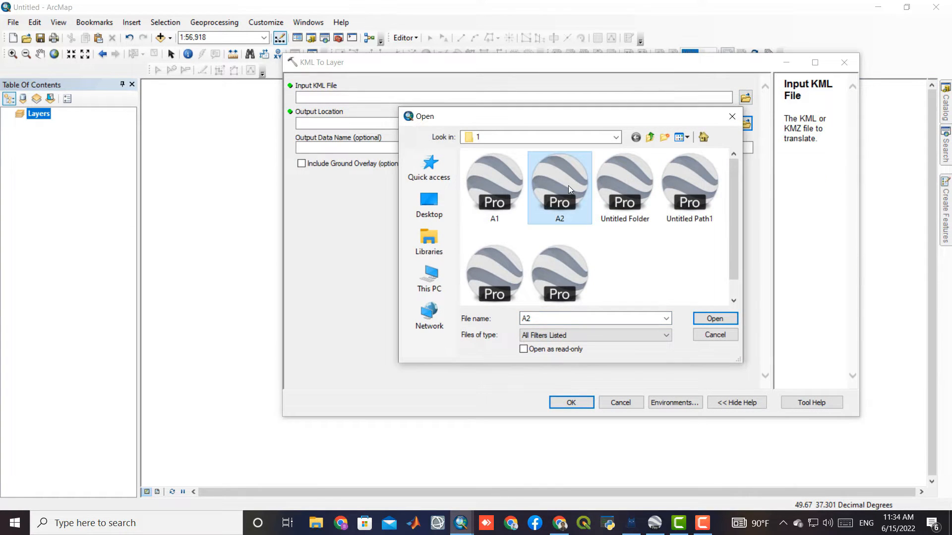
{"action": "left_click", "coordinate": [715, 319]}
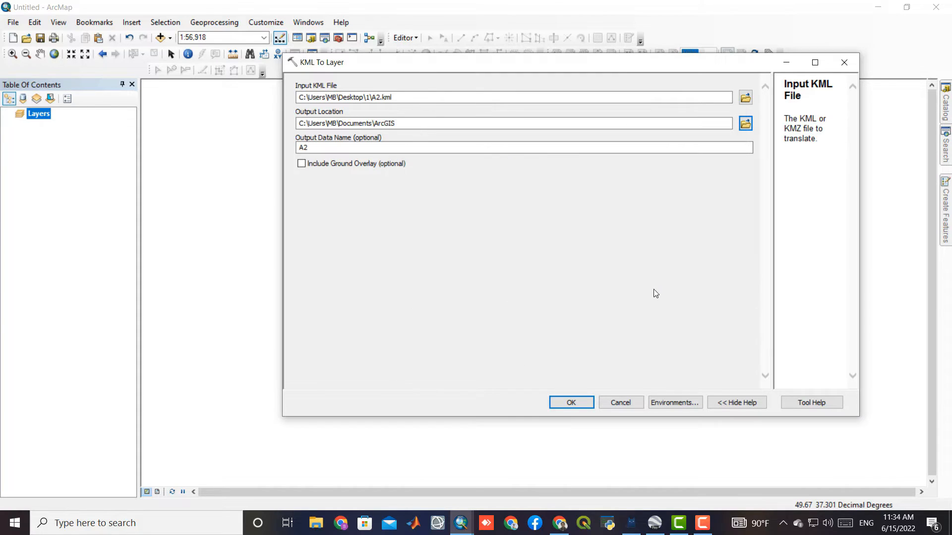
{"action": "left_click", "coordinate": [571, 403]}
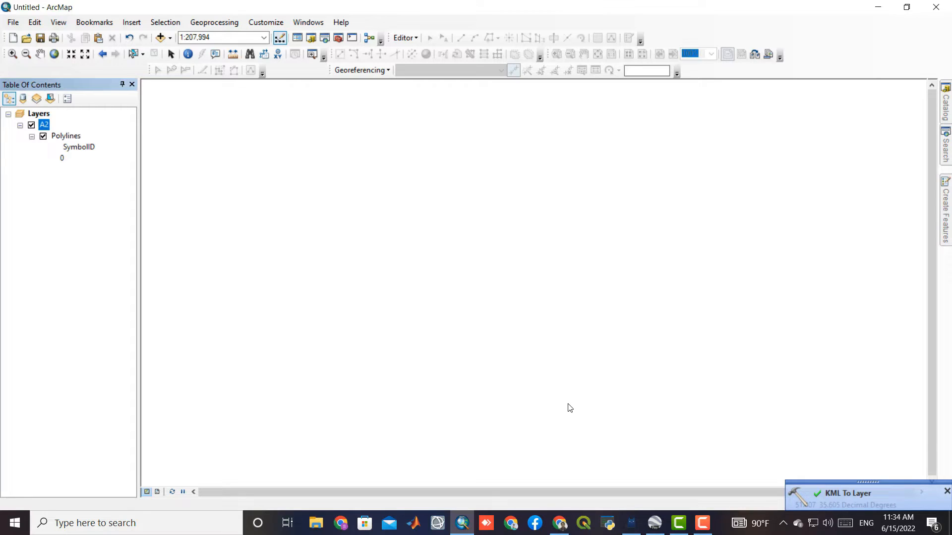
Export all features of the Polylines layer as the shapefile Export_Output_2.shp in the Random Forest folder and add it to the map
{"action": "left_click", "coordinate": [63, 137]}
{"action": "right_click", "coordinate": [64, 137]}
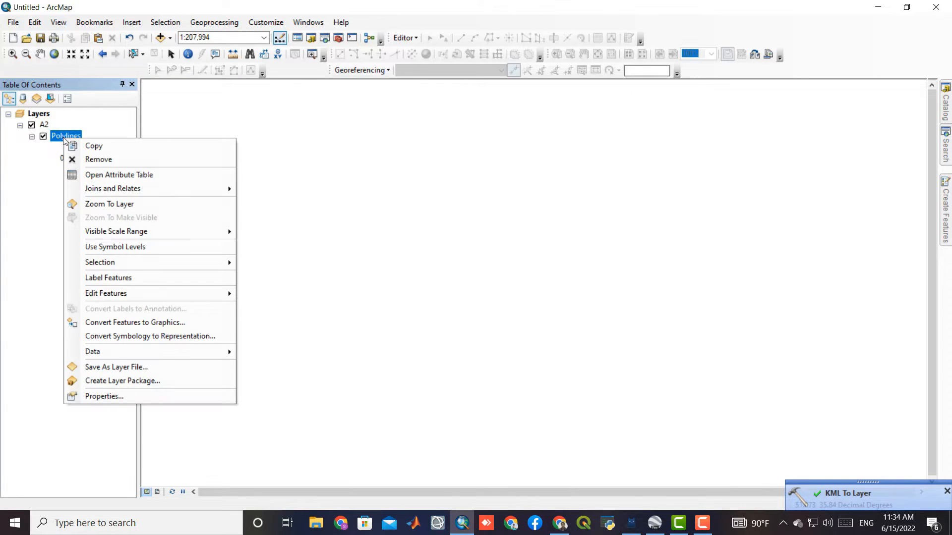
{"action": "mouse_move", "coordinate": [222, 353]}
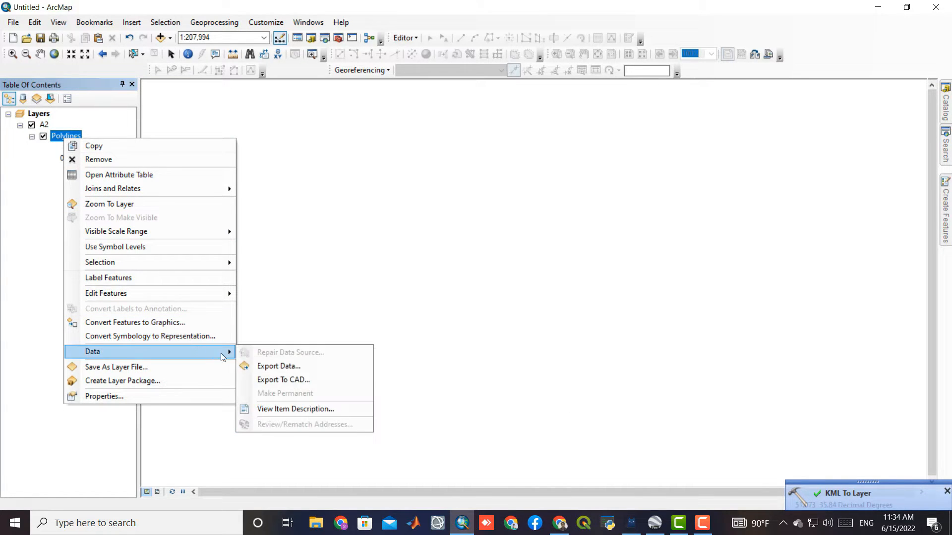
{"action": "left_click", "coordinate": [266, 366]}
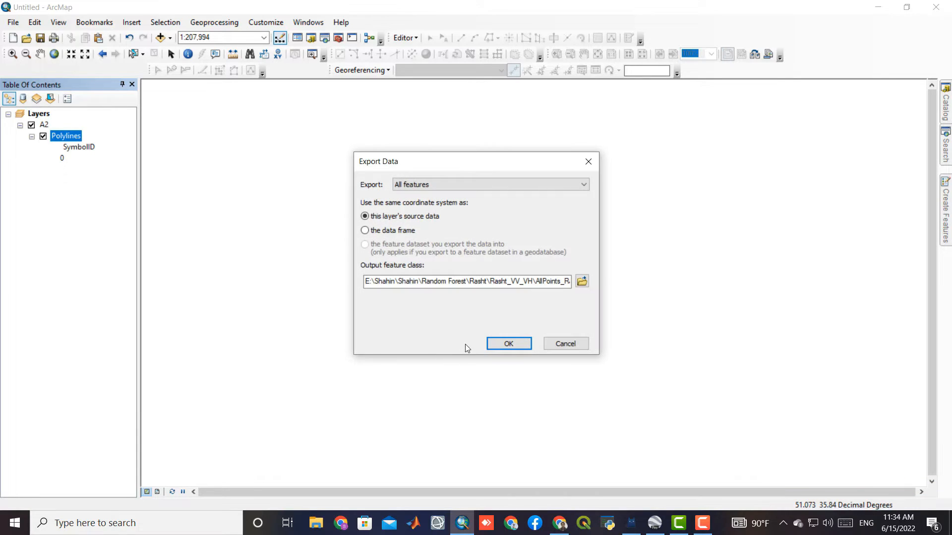
{"action": "left_click", "coordinate": [496, 342]}
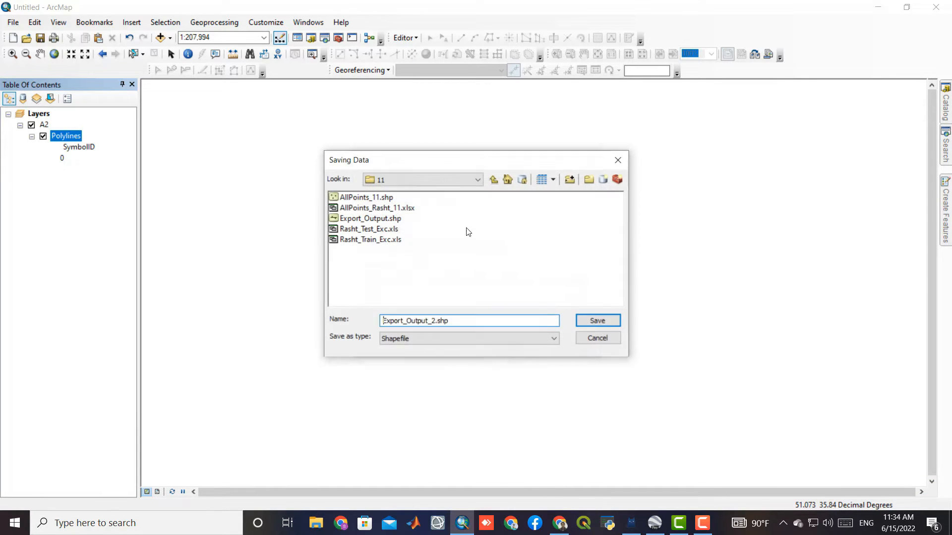
{"action": "left_click", "coordinate": [494, 180]}
{"action": "left_click", "coordinate": [495, 180]}
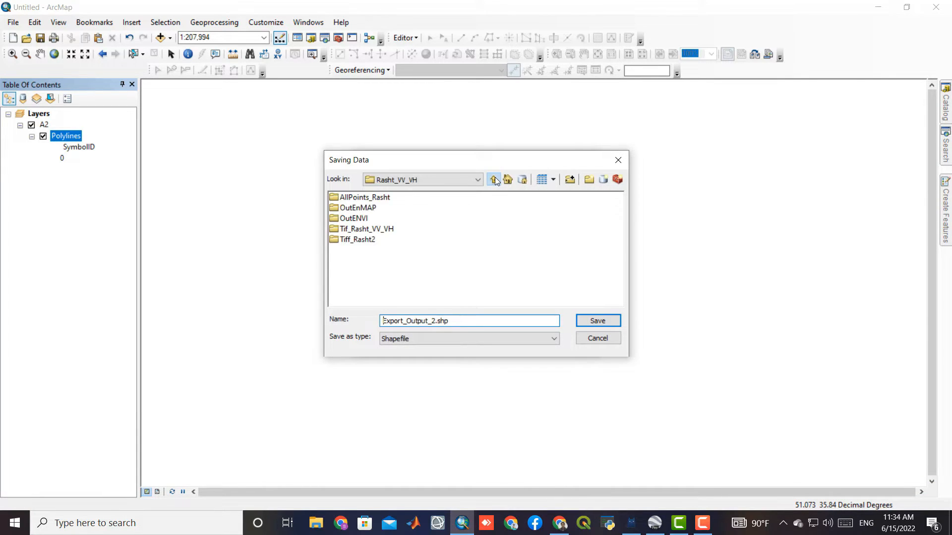
{"action": "left_click", "coordinate": [494, 180]}
{"action": "left_click", "coordinate": [494, 179]}
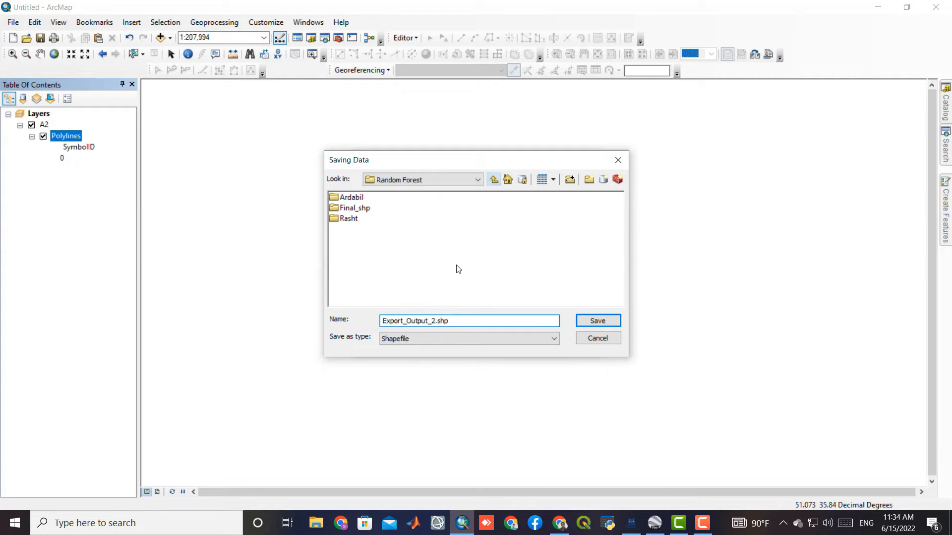
{"action": "left_click", "coordinate": [585, 320]}
{"action": "left_click", "coordinate": [509, 342]}
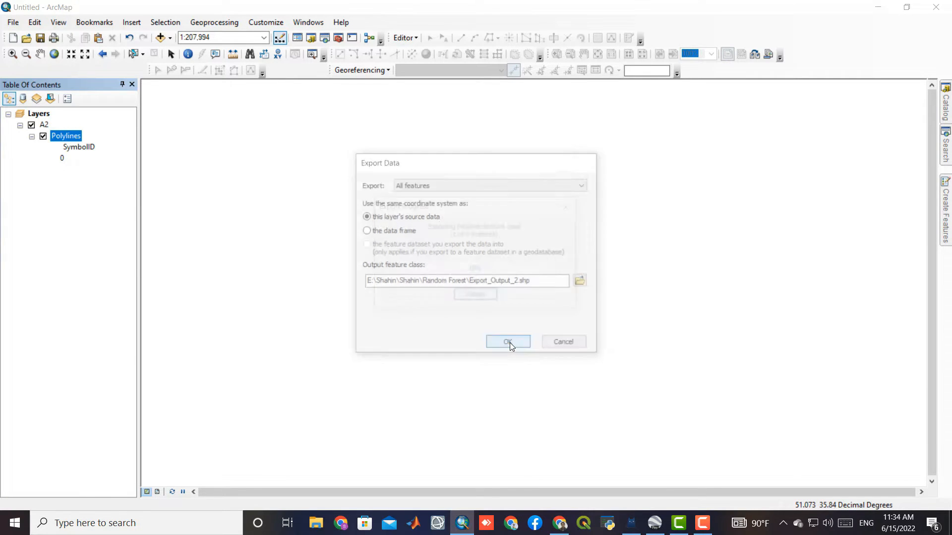
{"action": "left_click", "coordinate": [525, 308]}
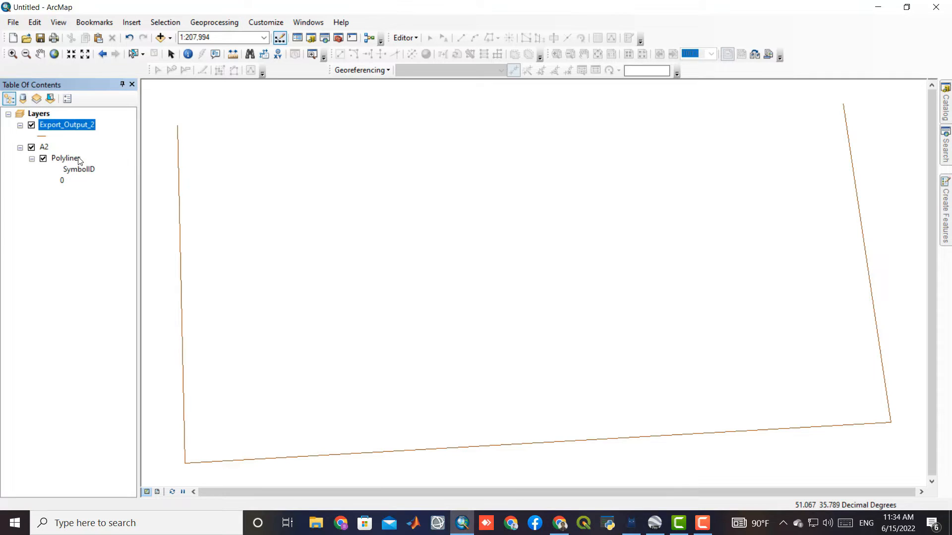
Remove the A2 group layer and add the image 3.jpg from folder 1, accepting the missing spatial reference
{"action": "right_click", "coordinate": [44, 148]}
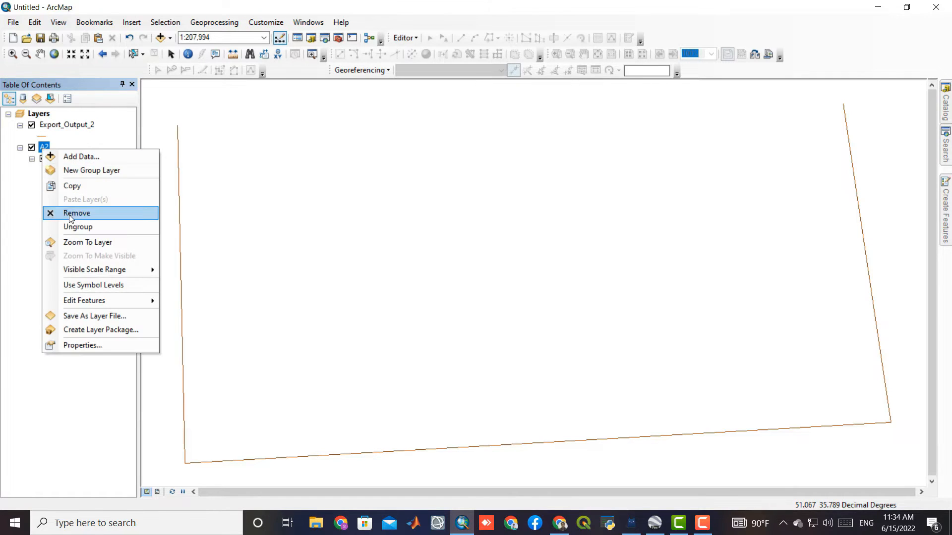
{"action": "left_click", "coordinate": [69, 212]}
{"action": "left_click", "coordinate": [160, 38]}
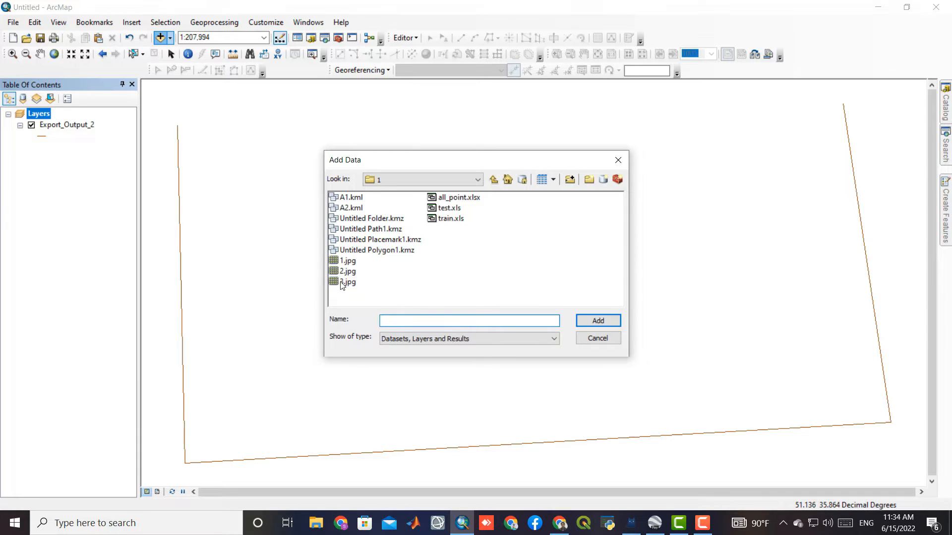
{"action": "left_click", "coordinate": [347, 281]}
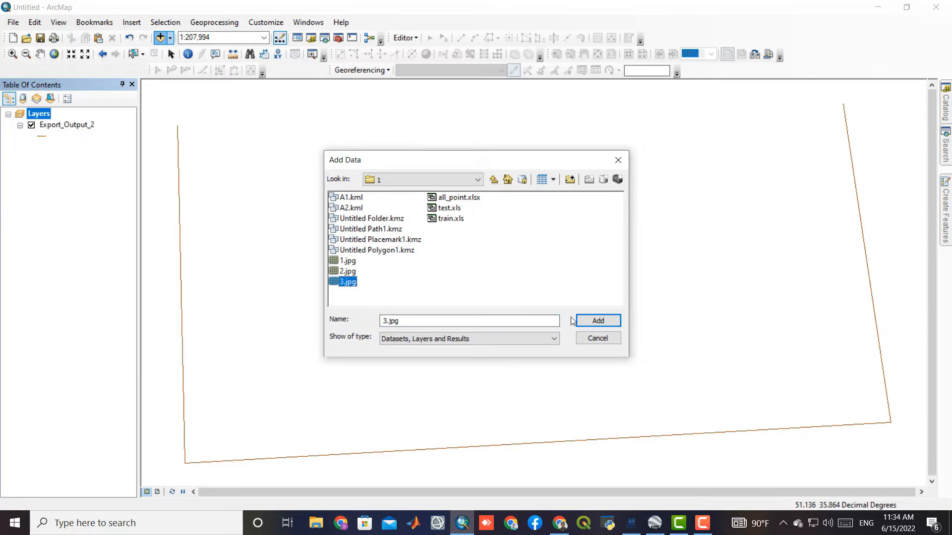
{"action": "left_click", "coordinate": [596, 321]}
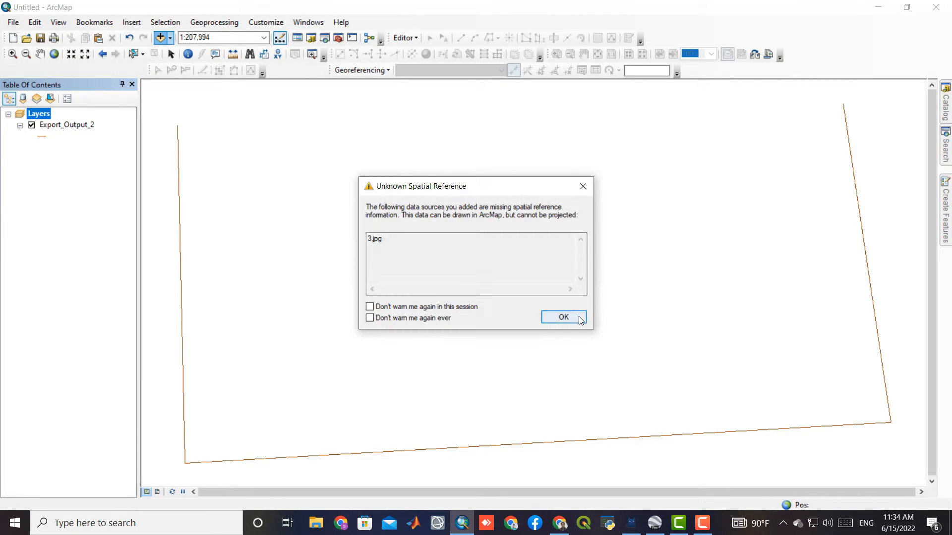
{"action": "left_click", "coordinate": [563, 317]}
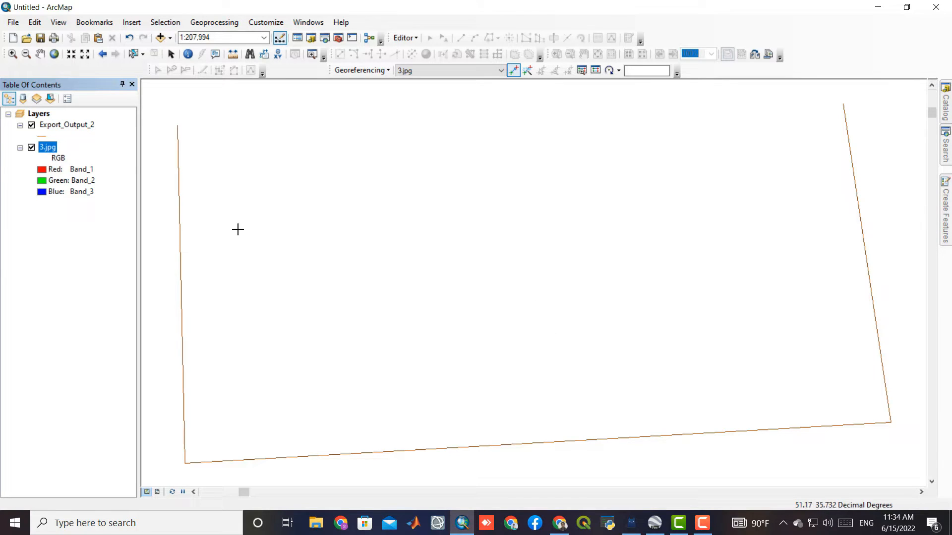
Start georeferencing 3.jpg by placing the first control point on the upper end of the white line in the image's upper-left corner
{"action": "right_click", "coordinate": [48, 151]}
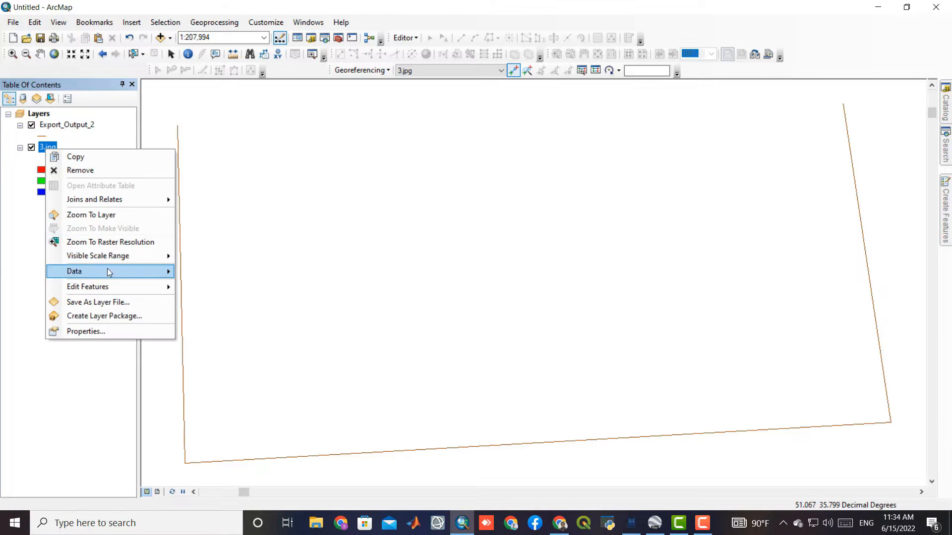
{"action": "left_click", "coordinate": [105, 215]}
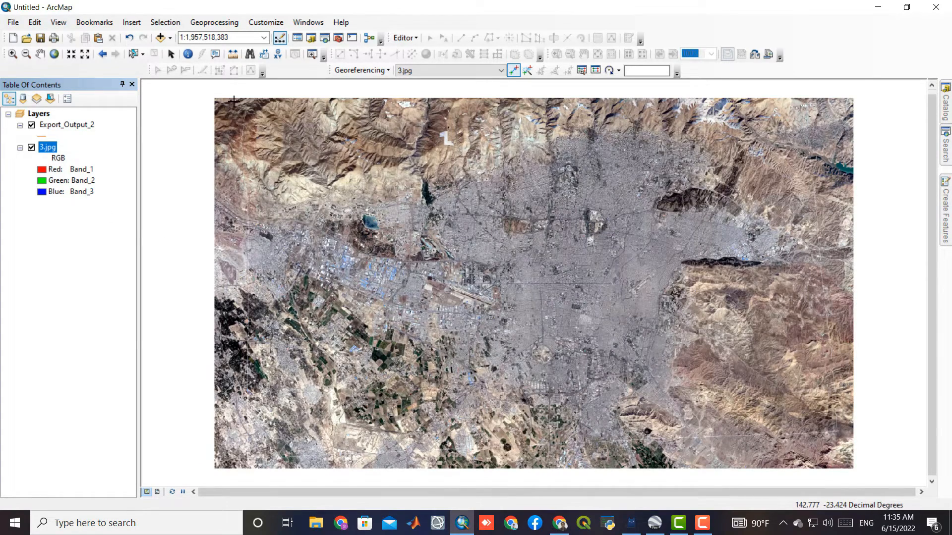
{"action": "scroll", "coordinate": [234, 102], "scroll_direction": "up", "scroll_amount": 5}
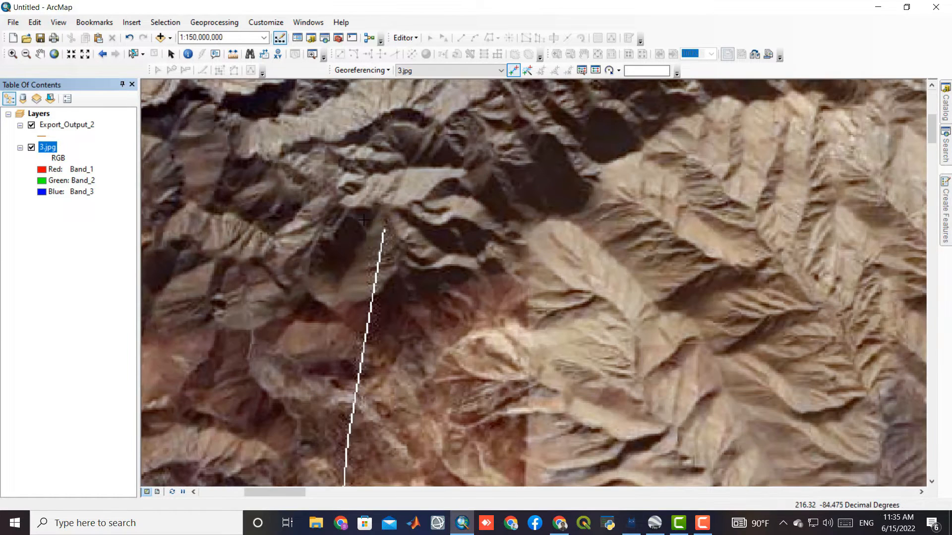
{"action": "scroll", "coordinate": [365, 225], "scroll_direction": "up", "scroll_amount": 3}
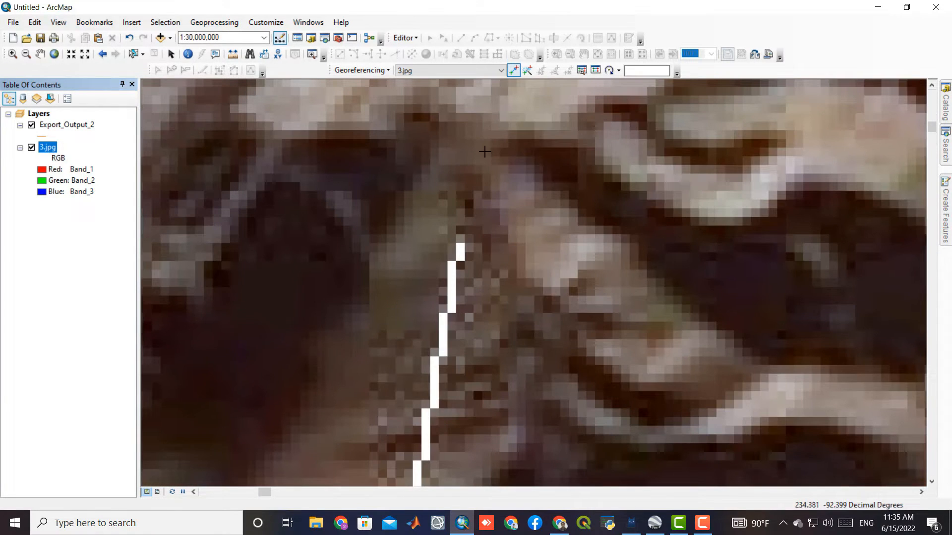
{"action": "left_click", "coordinate": [464, 73]}
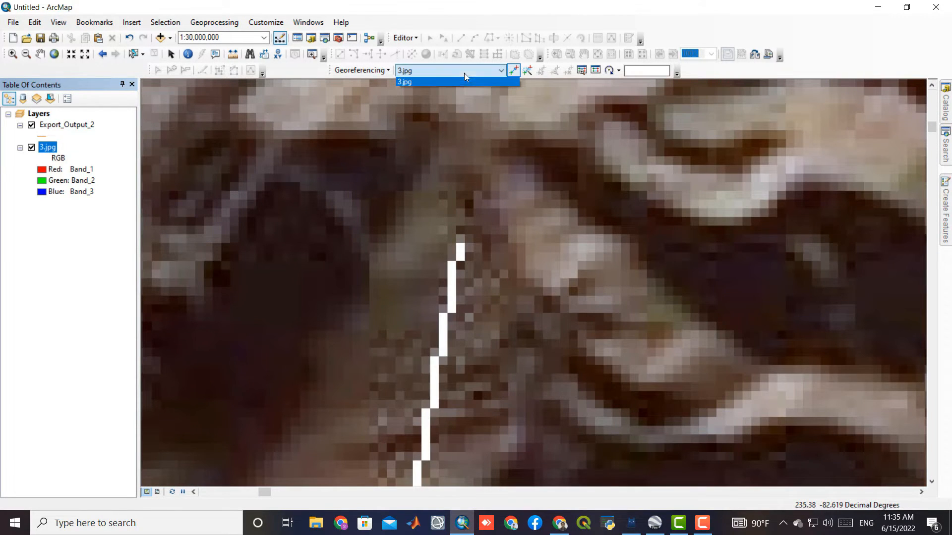
{"action": "left_click", "coordinate": [435, 81]}
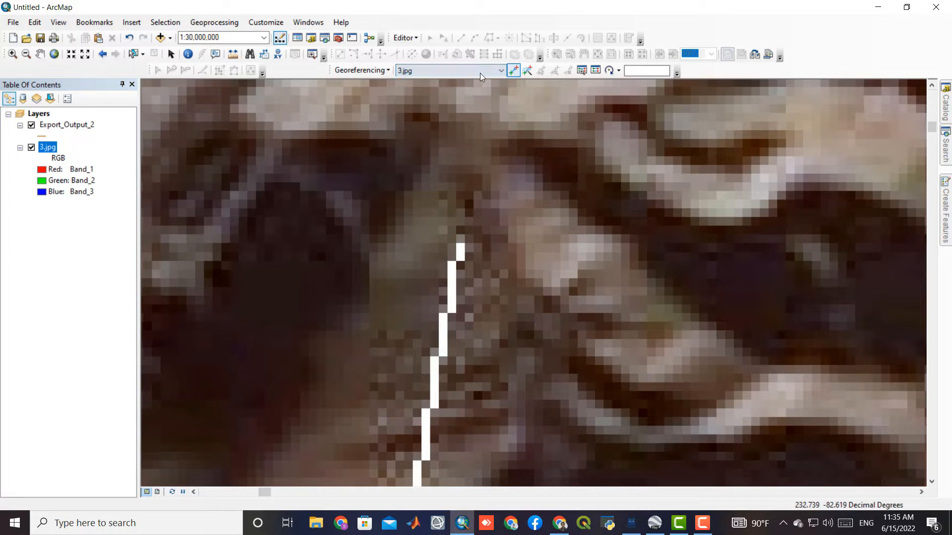
{"action": "left_click", "coordinate": [514, 72]}
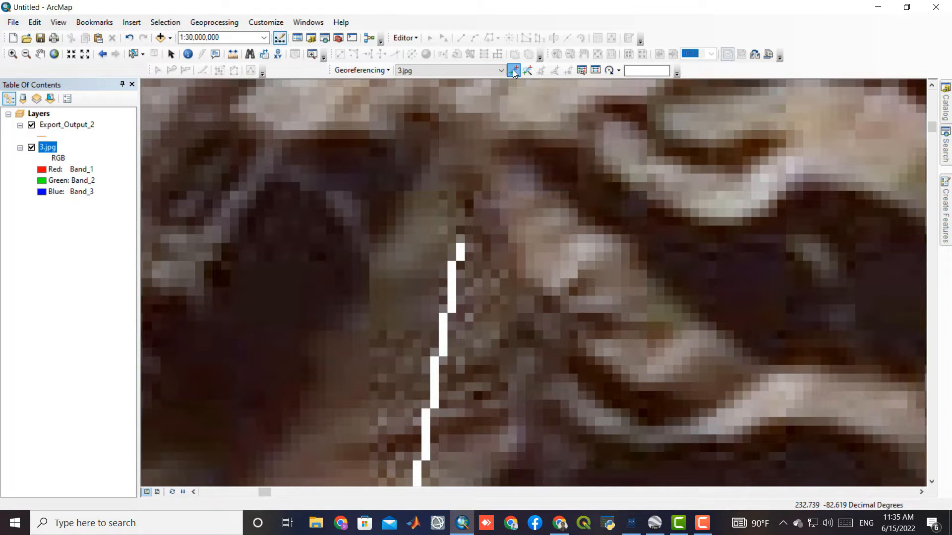
{"action": "left_click", "coordinate": [460, 244]}
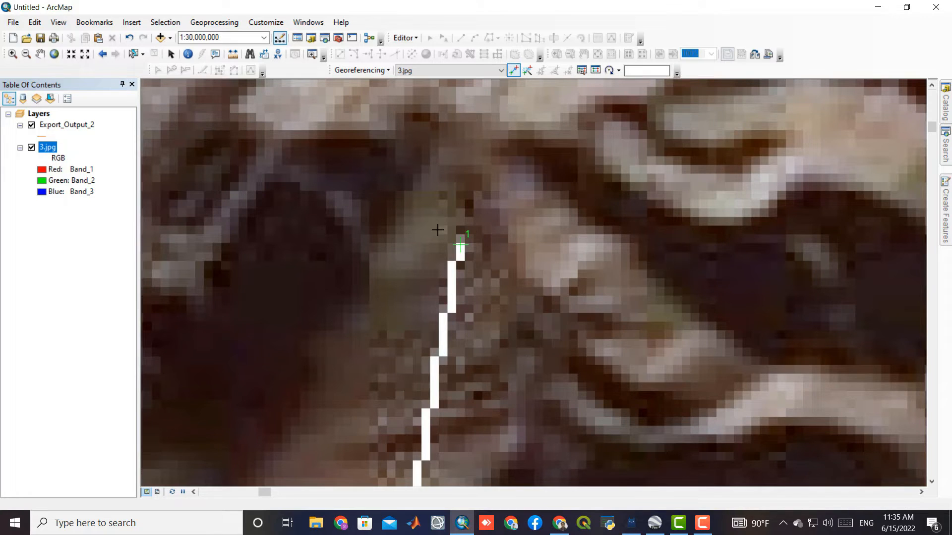
Link the first control point to the upper endpoint of the left line in Export_Output_2
{"action": "right_click", "coordinate": [78, 127]}
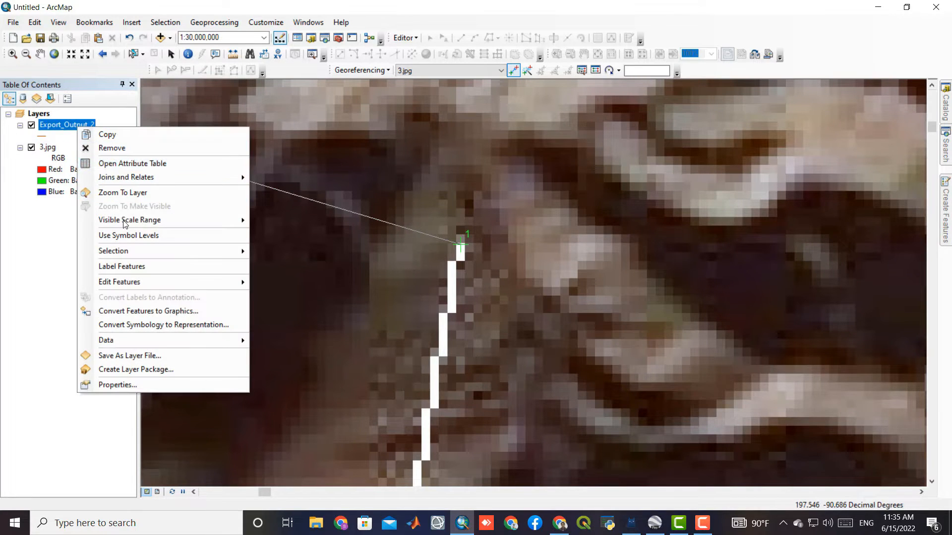
{"action": "left_click", "coordinate": [147, 194]}
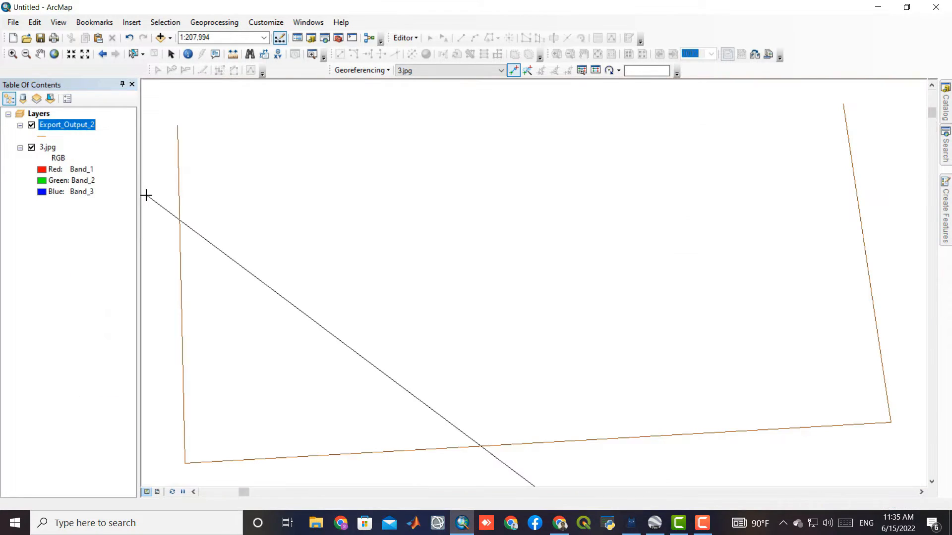
{"action": "scroll", "coordinate": [165, 114], "scroll_direction": "down", "scroll_amount": 5}
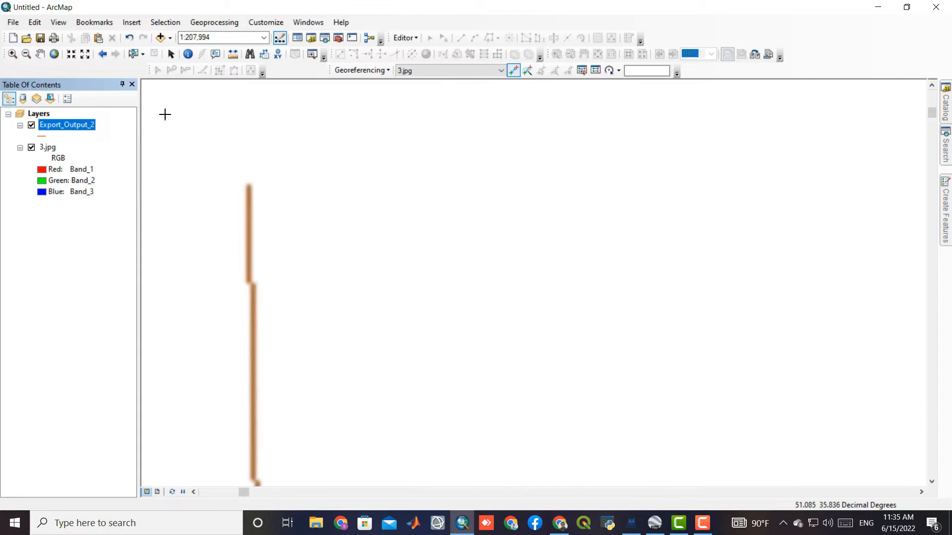
{"action": "scroll", "coordinate": [165, 115], "scroll_direction": "down", "scroll_amount": 1}
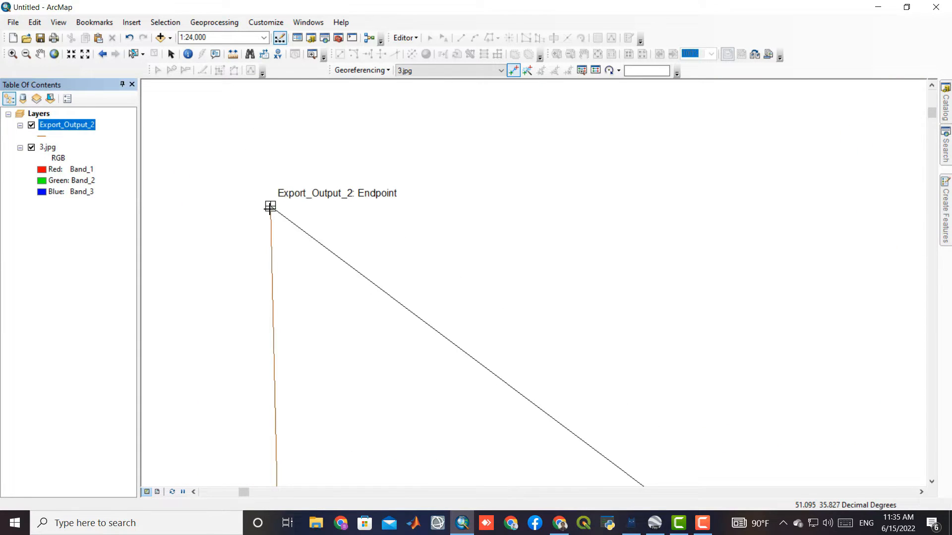
{"action": "left_click", "coordinate": [270, 208]}
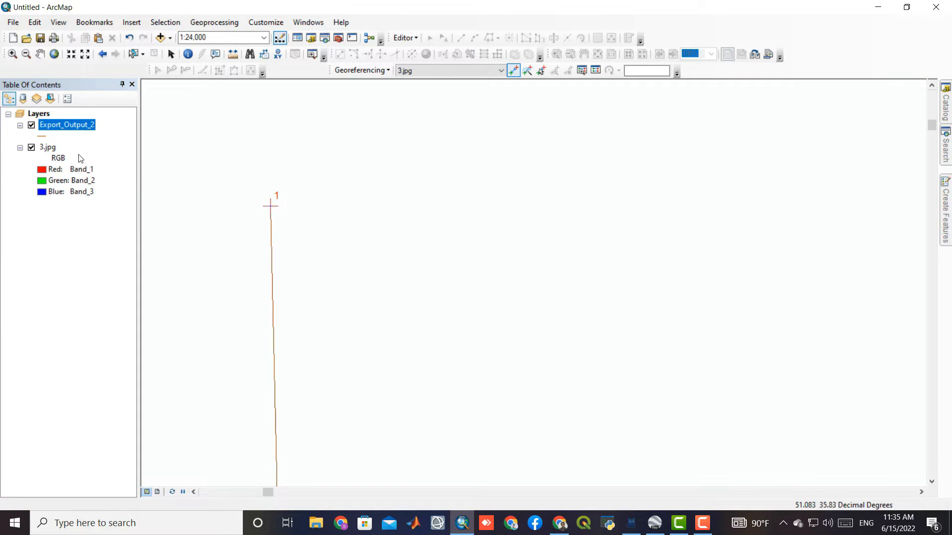
Place the second control point on the upper end of the white line in the upper-right corner of 3.jpg
{"action": "right_click", "coordinate": [54, 151]}
{"action": "left_click", "coordinate": [93, 217]}
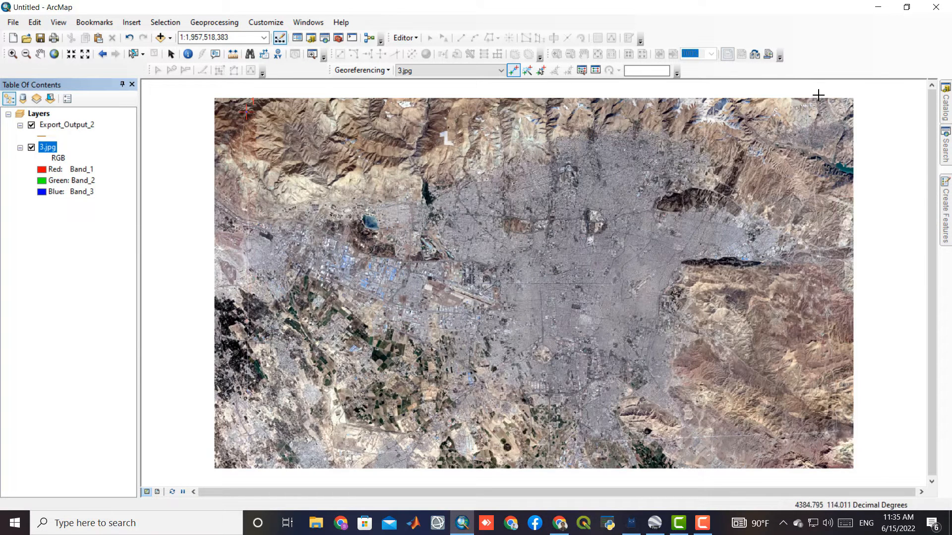
{"action": "scroll", "coordinate": [814, 92], "scroll_direction": "down", "scroll_amount": 5}
{"action": "scroll", "coordinate": [813, 92], "scroll_direction": "down", "scroll_amount": 3}
{"action": "scroll", "coordinate": [741, 256], "scroll_direction": "down", "scroll_amount": 2}
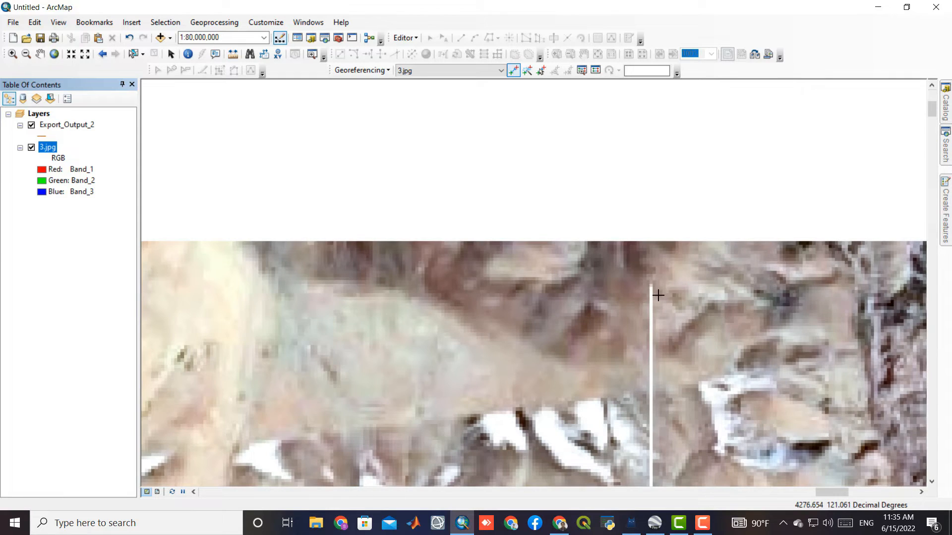
{"action": "scroll", "coordinate": [658, 295], "scroll_direction": "down", "scroll_amount": 2}
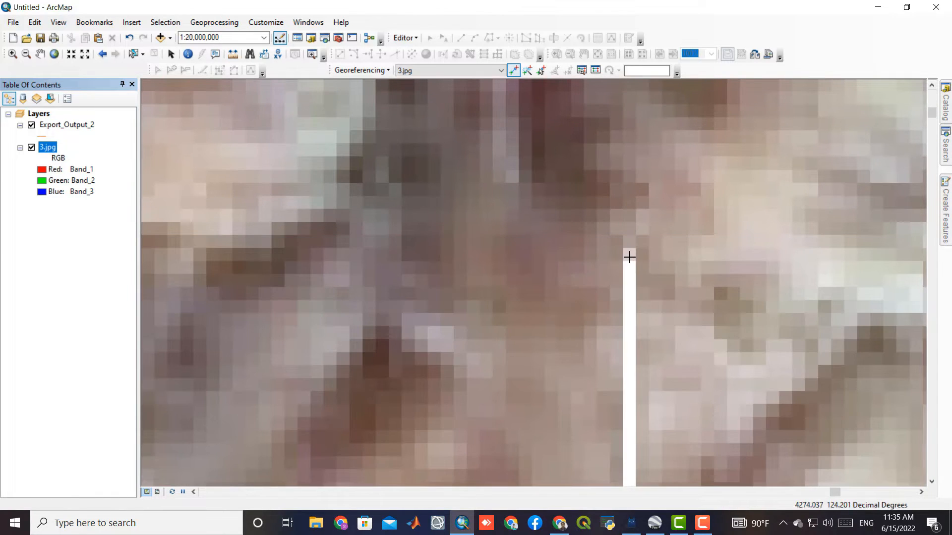
{"action": "left_click", "coordinate": [629, 257]}
Link the second control point to the upper endpoint of the right line in Export_Output_2
{"action": "left_click", "coordinate": [85, 128]}
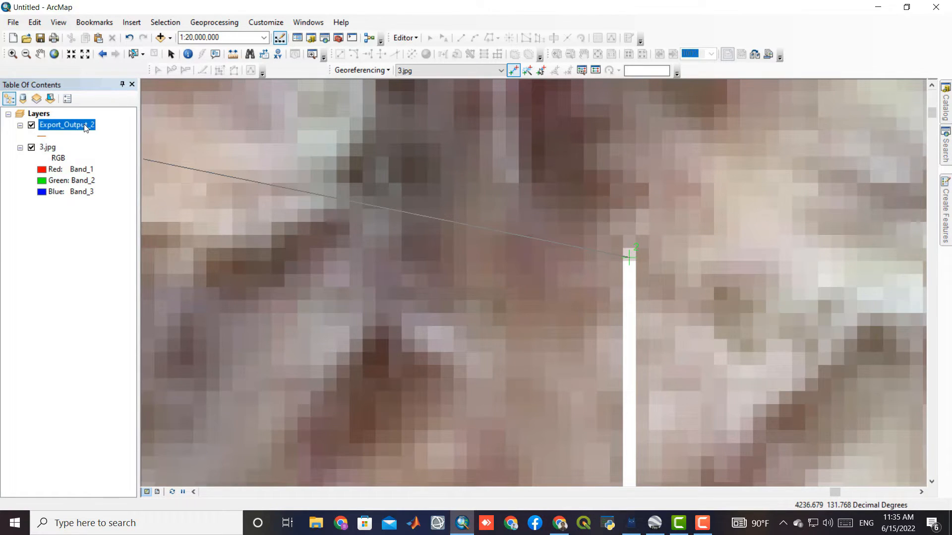
{"action": "right_click", "coordinate": [86, 128]}
{"action": "left_click", "coordinate": [114, 188]}
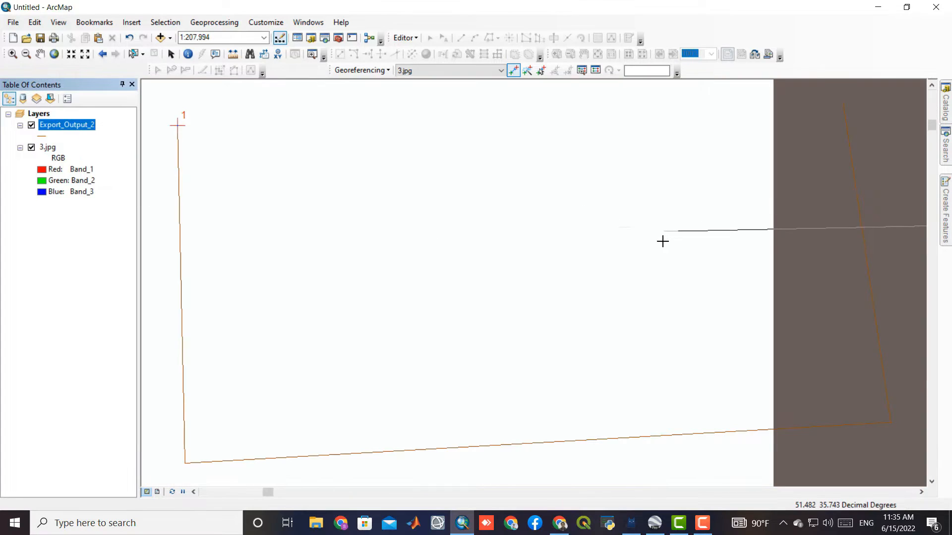
{"action": "scroll", "coordinate": [852, 96], "scroll_direction": "down", "scroll_amount": 3}
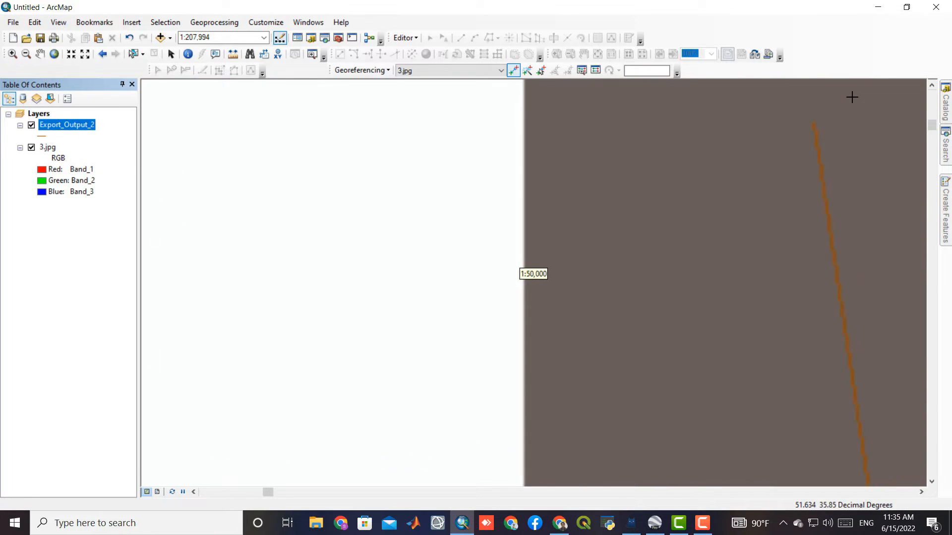
{"action": "scroll", "coordinate": [838, 113], "scroll_direction": "down", "scroll_amount": 2}
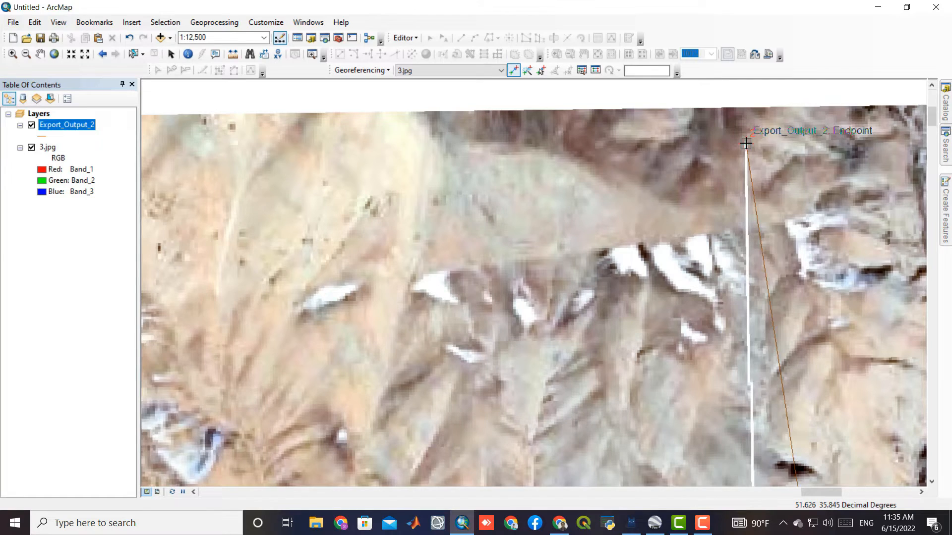
{"action": "scroll", "coordinate": [745, 143], "scroll_direction": "up", "scroll_amount": 3}
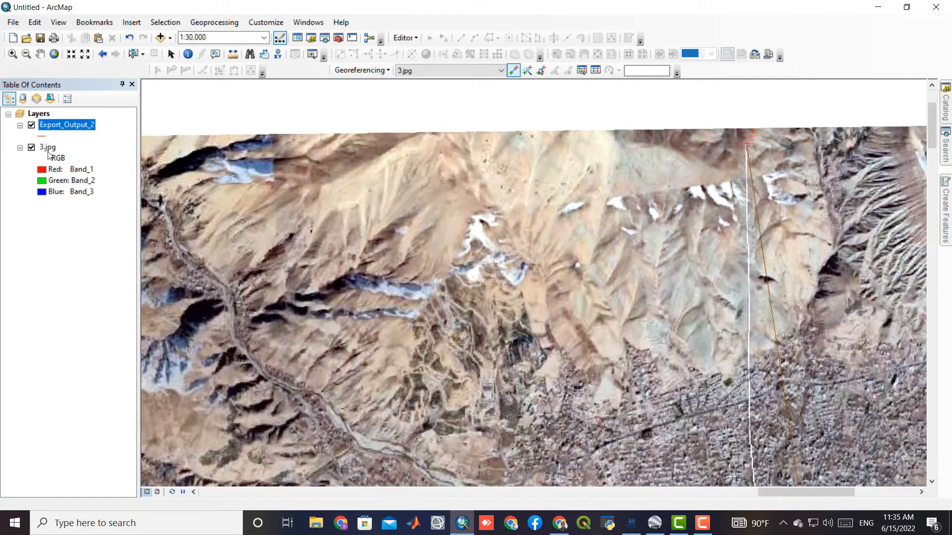
Place the third control point on the lower-right corner of the white outline in 3.jpg
{"action": "left_click", "coordinate": [48, 150]}
{"action": "right_click", "coordinate": [49, 154]}
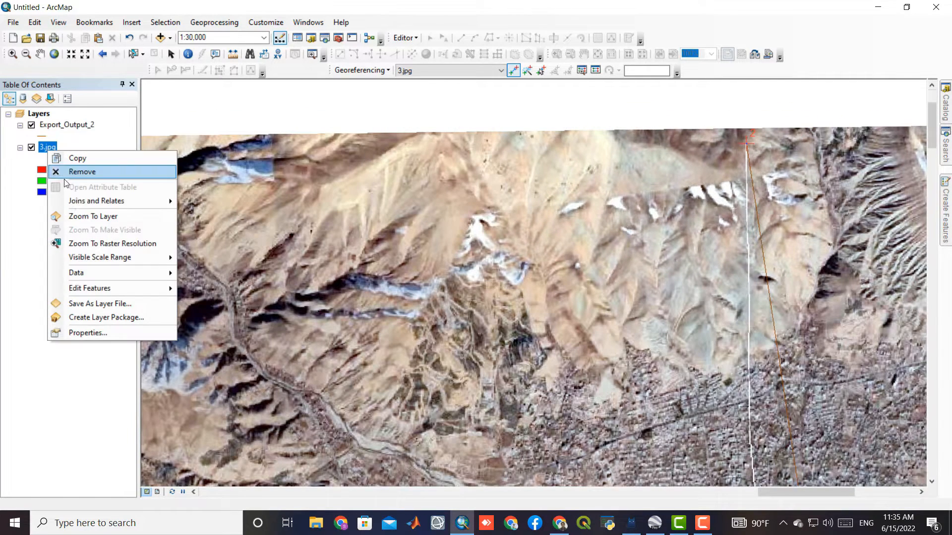
{"action": "left_click", "coordinate": [90, 217]}
{"action": "scroll", "coordinate": [846, 433], "scroll_direction": "down", "scroll_amount": 4}
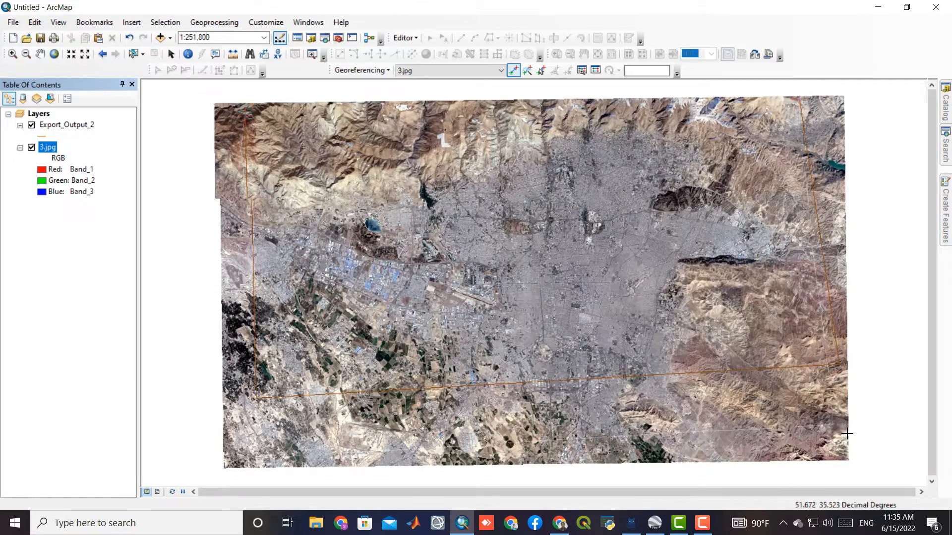
{"action": "scroll", "coordinate": [803, 411], "scroll_direction": "down", "scroll_amount": 4}
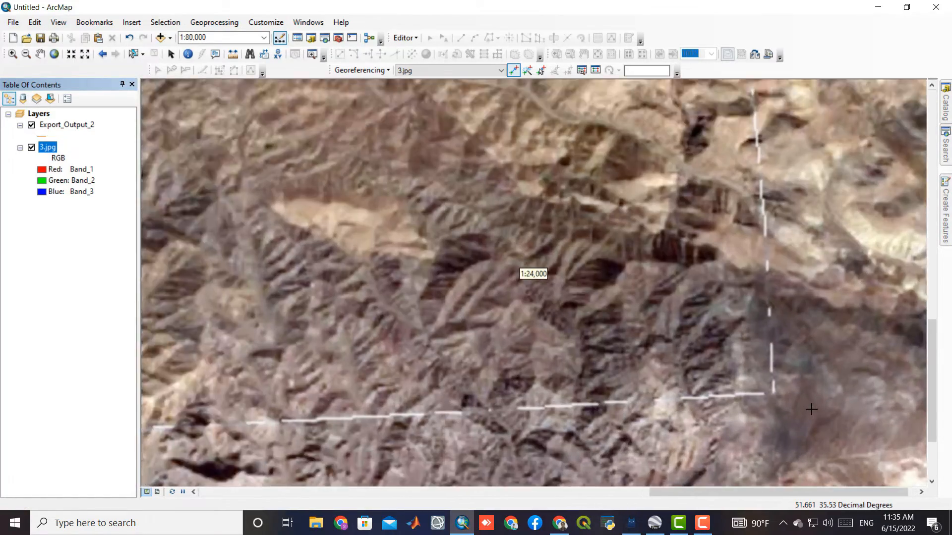
{"action": "scroll", "coordinate": [773, 395], "scroll_direction": "down", "scroll_amount": 5}
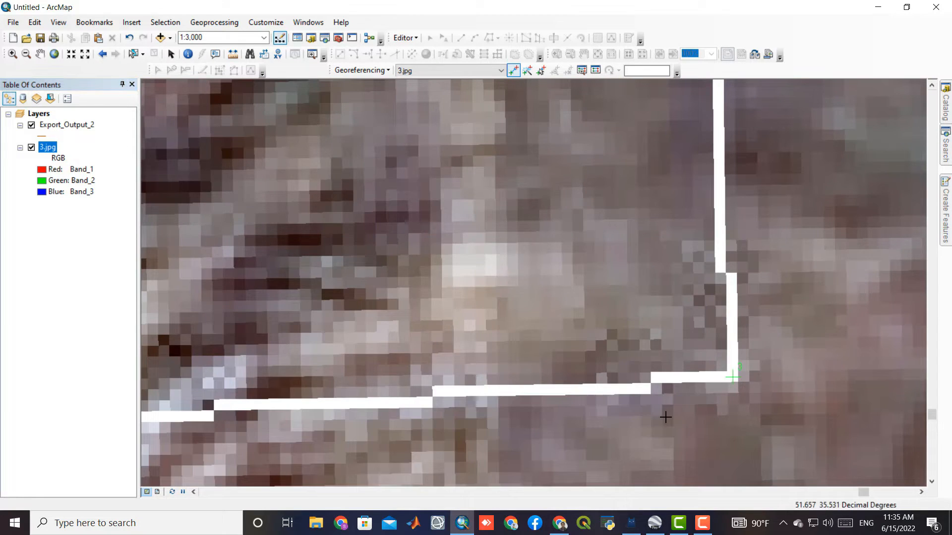
Link the third control point to the lower-right vertex of Export_Output_2
{"action": "scroll", "coordinate": [665, 416], "scroll_direction": "up", "scroll_amount": 4}
{"action": "scroll", "coordinate": [665, 416], "scroll_direction": "up", "scroll_amount": 3}
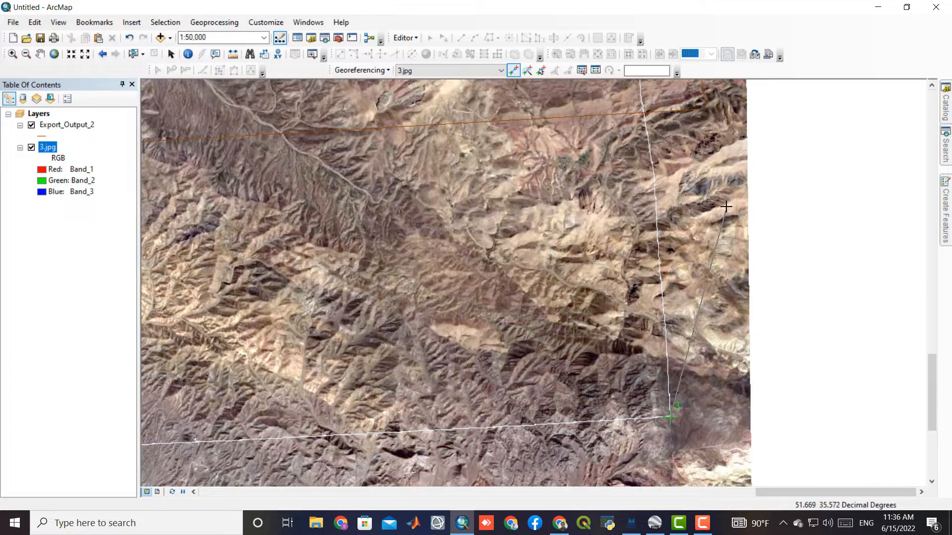
{"action": "scroll", "coordinate": [714, 95], "scroll_direction": "down", "scroll_amount": 6}
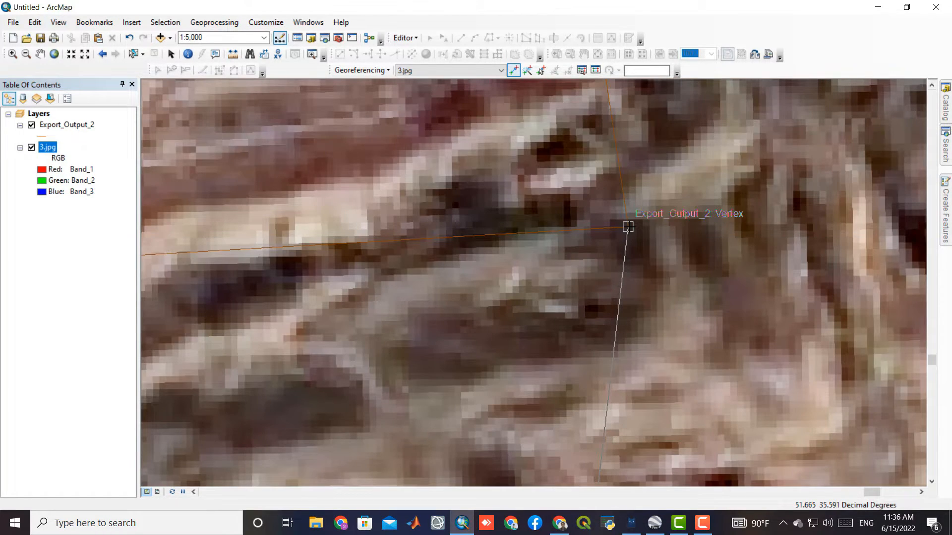
{"action": "left_click", "coordinate": [627, 227]}
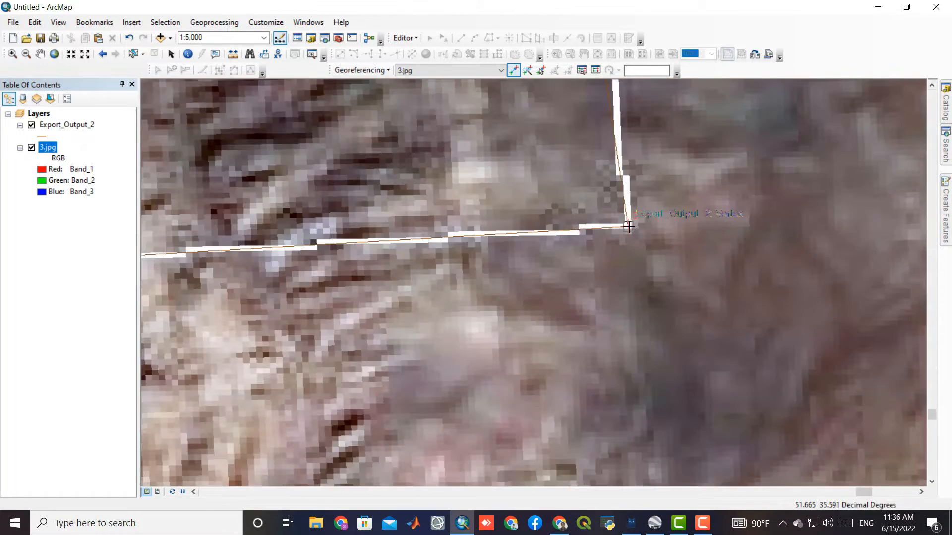
Place the fourth control point on the lower-left corner of the white outline in 3.jpg
{"action": "left_click", "coordinate": [54, 54]}
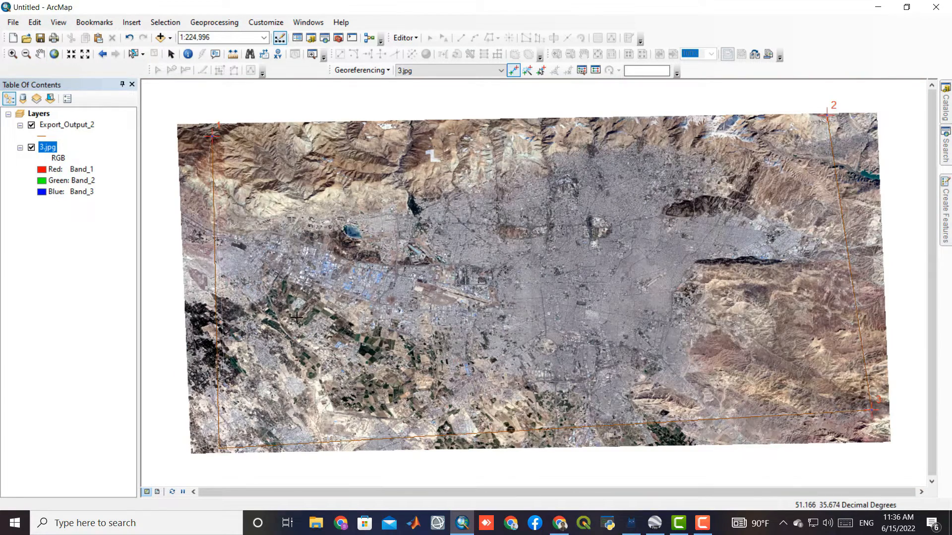
{"action": "scroll", "coordinate": [198, 464], "scroll_direction": "up", "scroll_amount": 3}
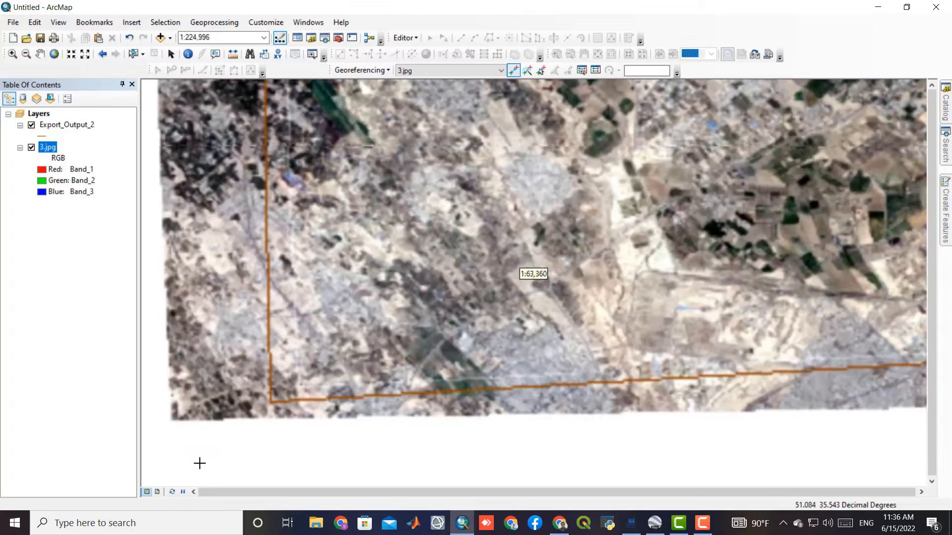
{"action": "scroll", "coordinate": [331, 333], "scroll_direction": "up", "scroll_amount": 4}
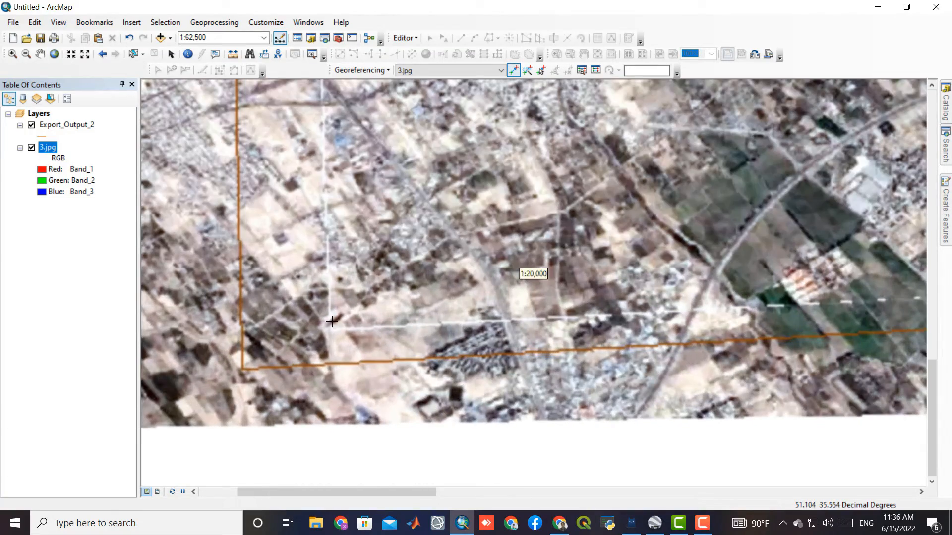
{"action": "scroll", "coordinate": [331, 333], "scroll_direction": "up", "scroll_amount": 4}
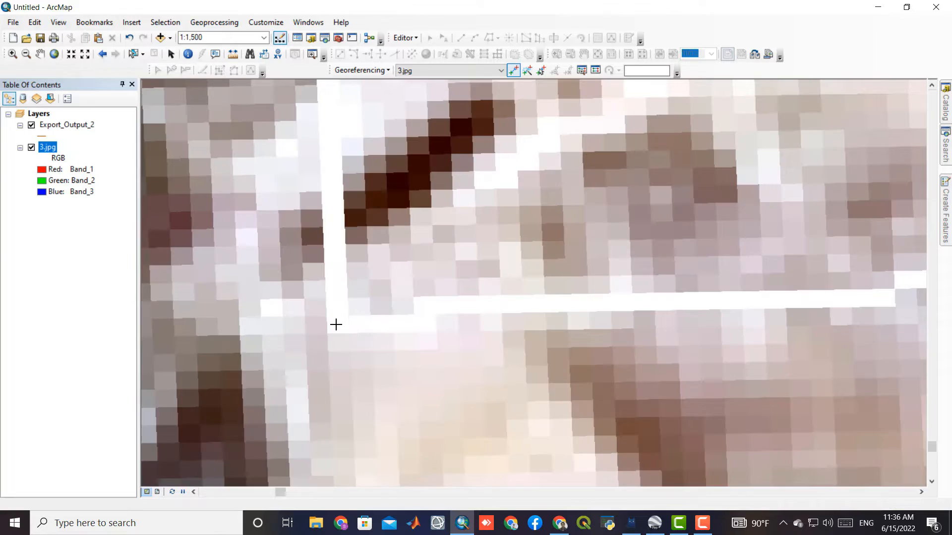
{"action": "left_click", "coordinate": [340, 319]}
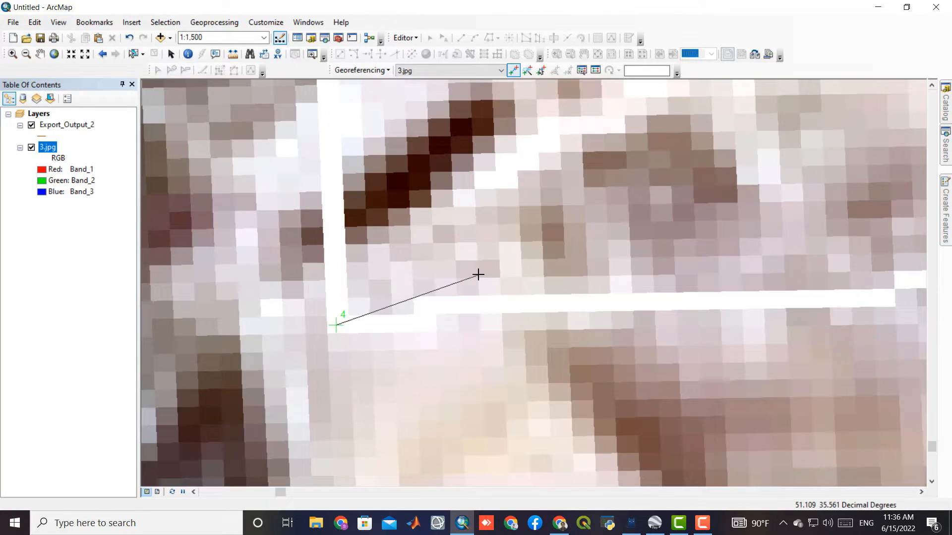
Link the fourth control point to the lower-left vertex of Export_Output_2
{"action": "scroll", "coordinate": [478, 274], "scroll_direction": "down", "scroll_amount": 3}
{"action": "scroll", "coordinate": [478, 274], "scroll_direction": "down", "scroll_amount": 3}
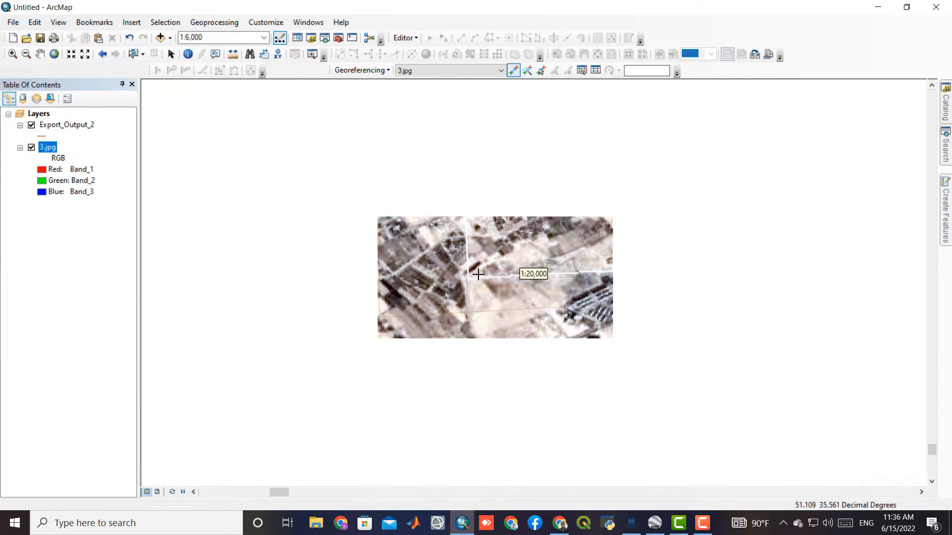
{"action": "scroll", "coordinate": [375, 316], "scroll_direction": "up", "scroll_amount": 6}
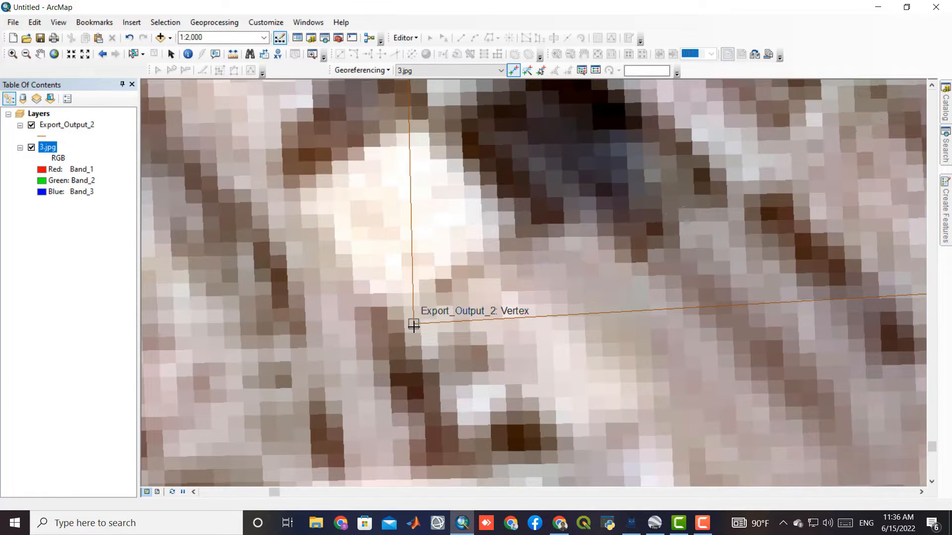
{"action": "left_click", "coordinate": [414, 325]}
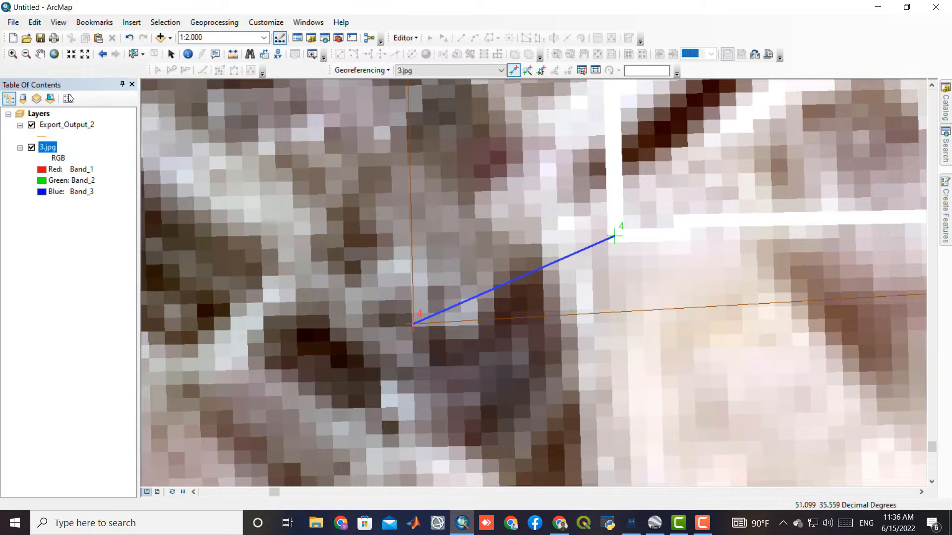
Review the residuals and total RMS error of the control points in the link table, then close it
{"action": "left_click", "coordinate": [51, 55]}
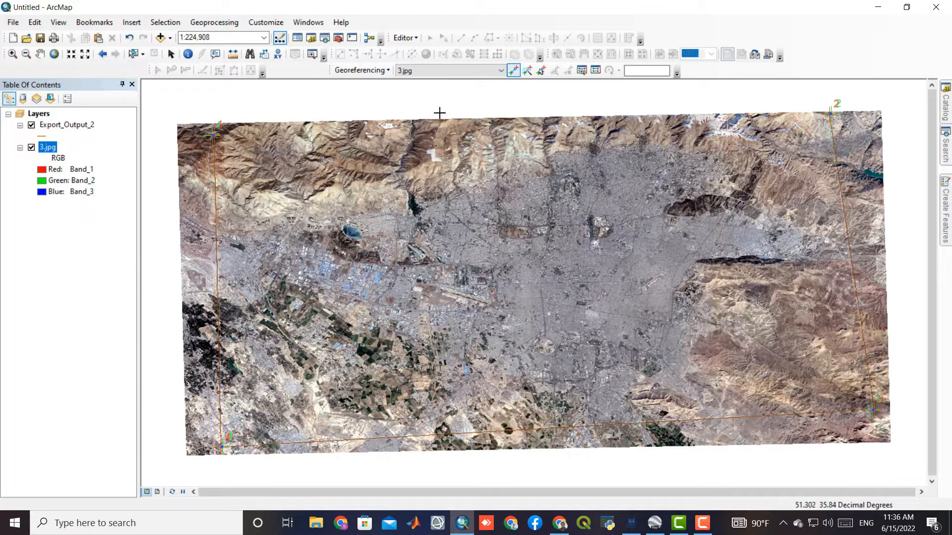
{"action": "left_click", "coordinate": [594, 71]}
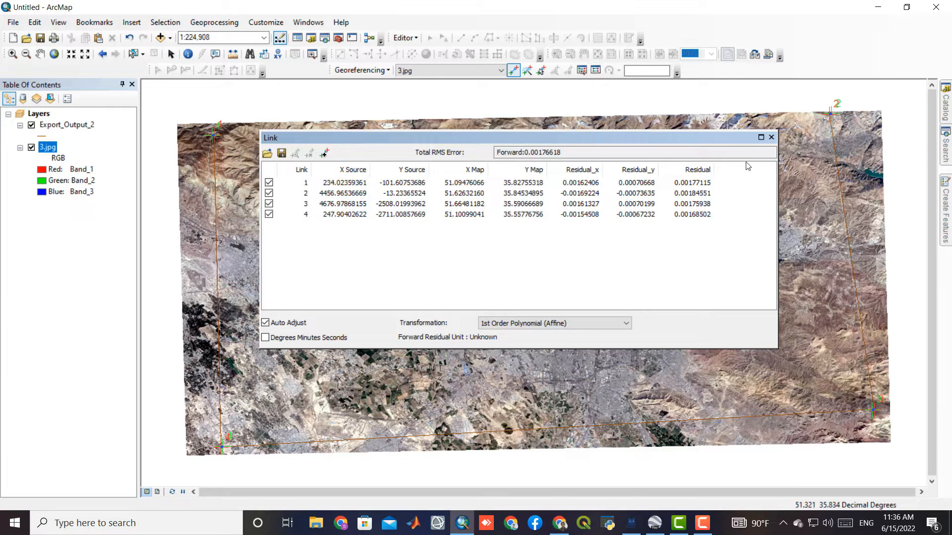
{"action": "left_click", "coordinate": [771, 137]}
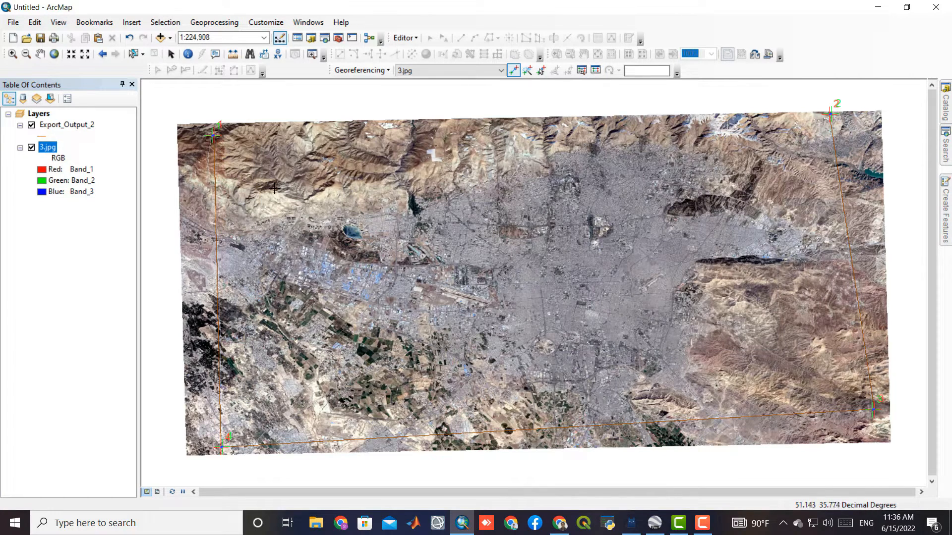
Save the current warp to 3.jpg with Update Georeferencing and hide the Export_Output_2 layer to inspect the image
{"action": "left_click", "coordinate": [361, 71]}
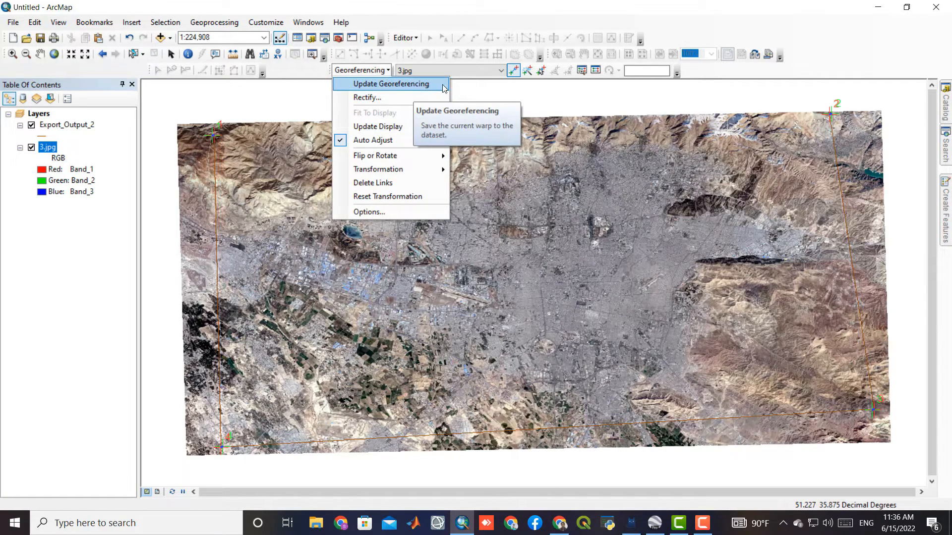
{"action": "left_click", "coordinate": [392, 84]}
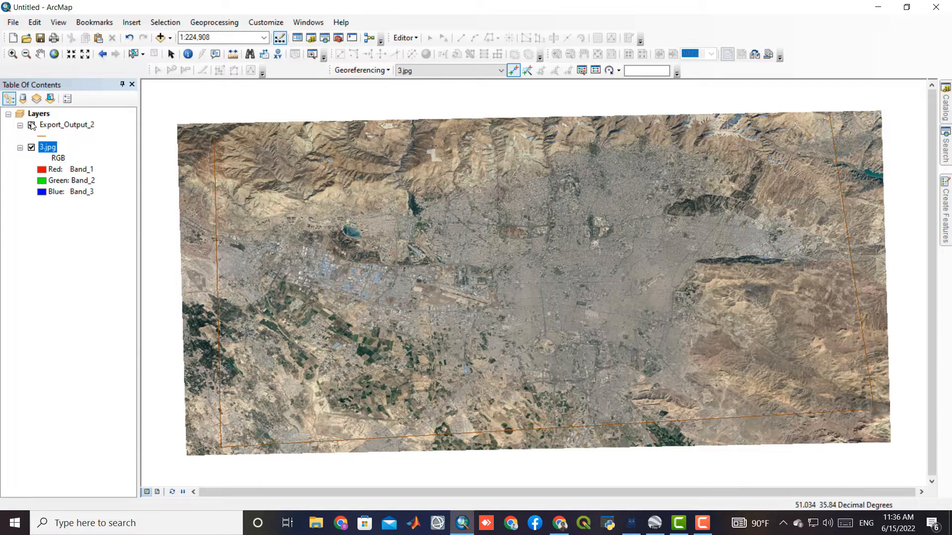
{"action": "left_click", "coordinate": [31, 125]}
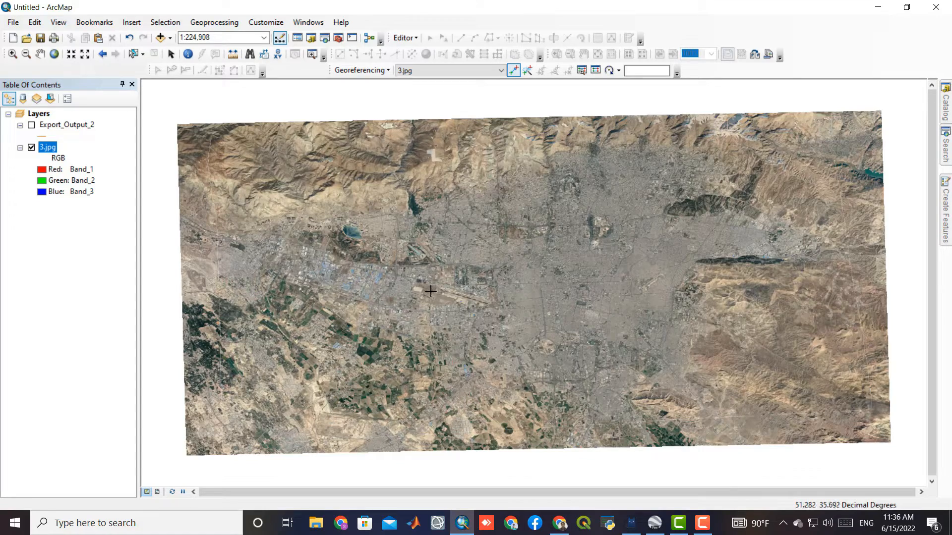
{"action": "scroll", "coordinate": [464, 340], "scroll_direction": "up", "scroll_amount": 1}
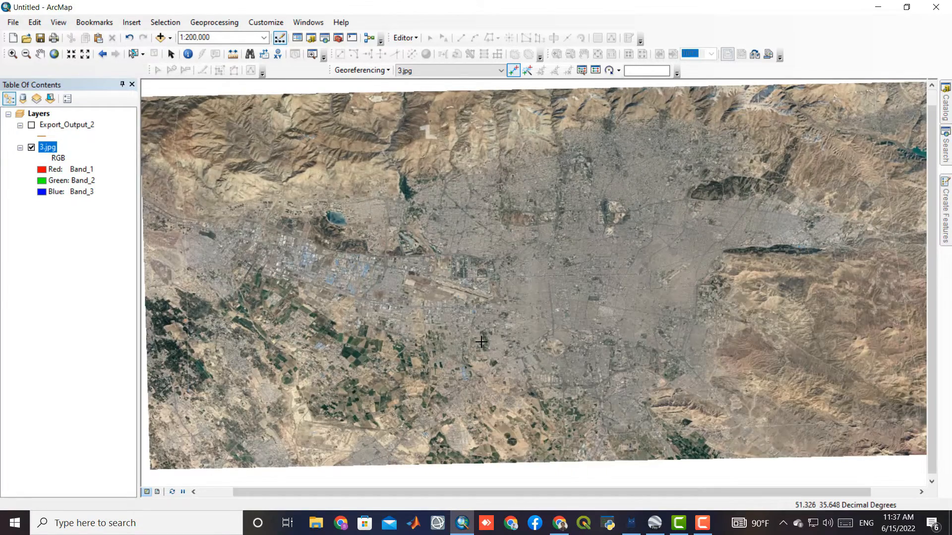
{"action": "scroll", "coordinate": [479, 342], "scroll_direction": "up", "scroll_amount": 2}
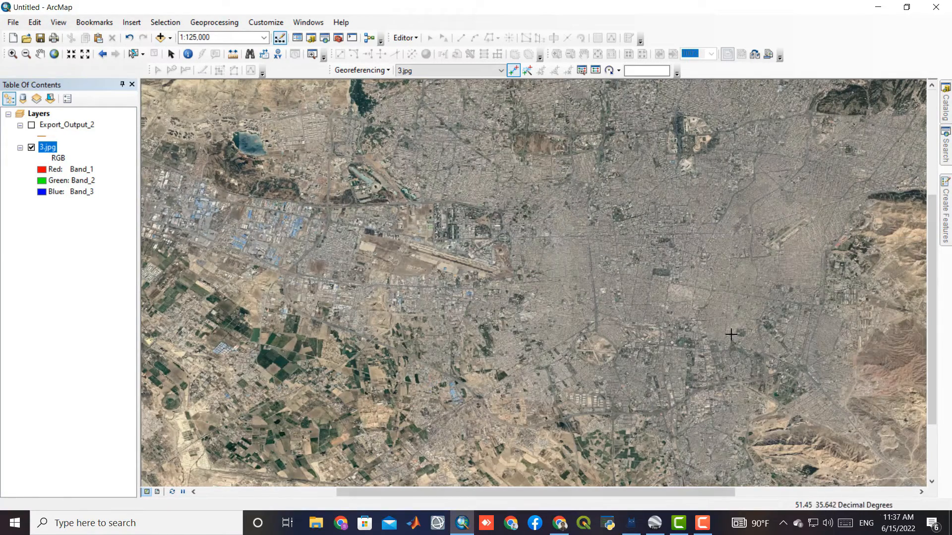
{"action": "scroll", "coordinate": [347, 365], "scroll_direction": "down", "scroll_amount": 1}
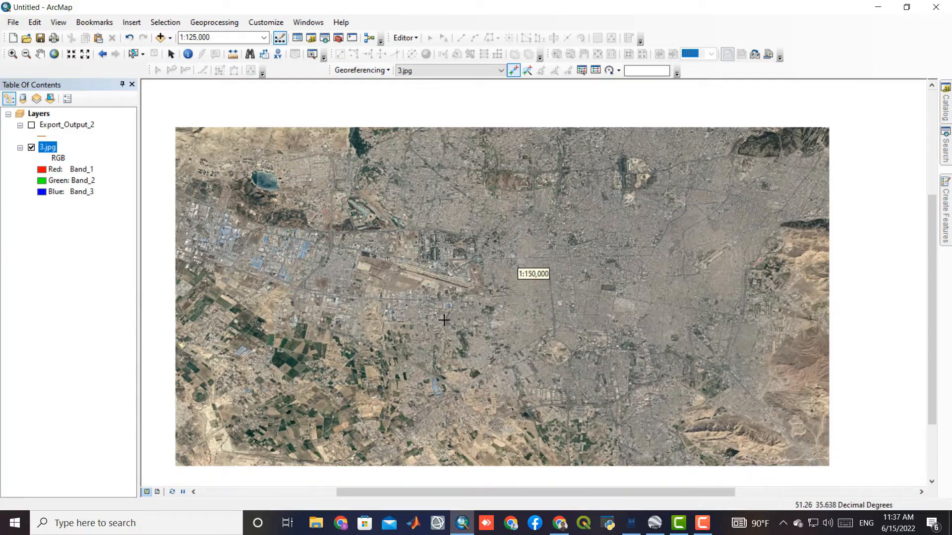
{"action": "scroll", "coordinate": [630, 173], "scroll_direction": "up", "scroll_amount": 1}
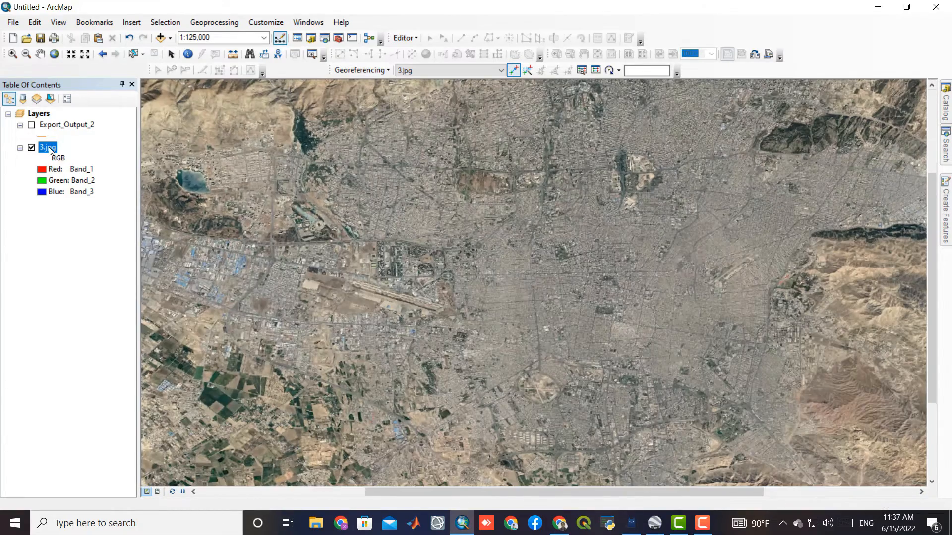
Export 3.jpg to the Random Forest folder as the TIFF raster jpg1.tif with promoted pixel depth, and display it in place of 3.jpg
{"action": "right_click", "coordinate": [49, 147]}
{"action": "mouse_move", "coordinate": [151, 269]}
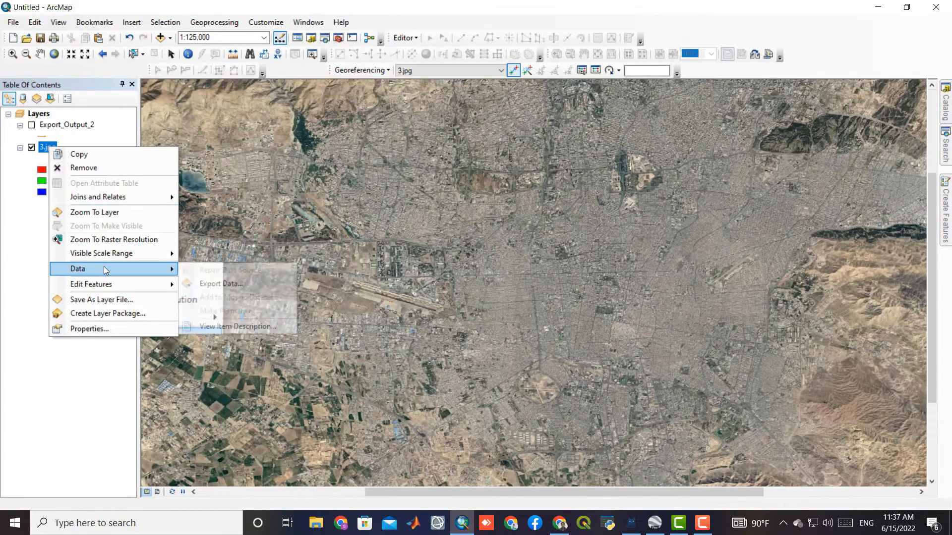
{"action": "left_click", "coordinate": [227, 283]}
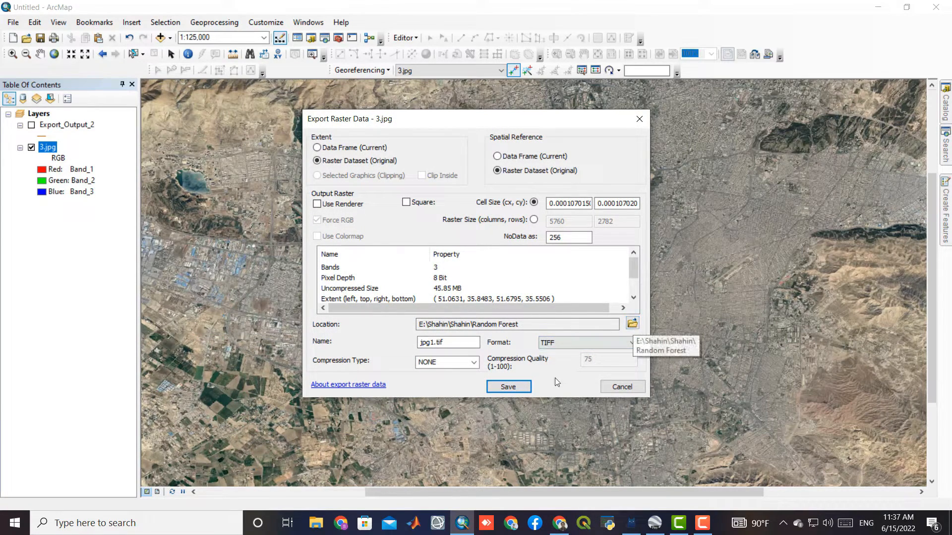
{"action": "left_click", "coordinate": [527, 390]}
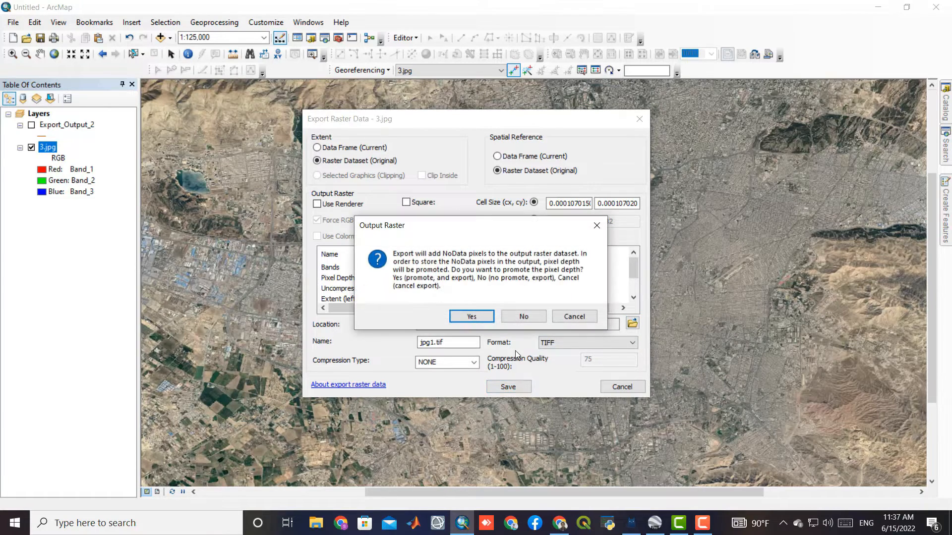
{"action": "left_click", "coordinate": [478, 313]}
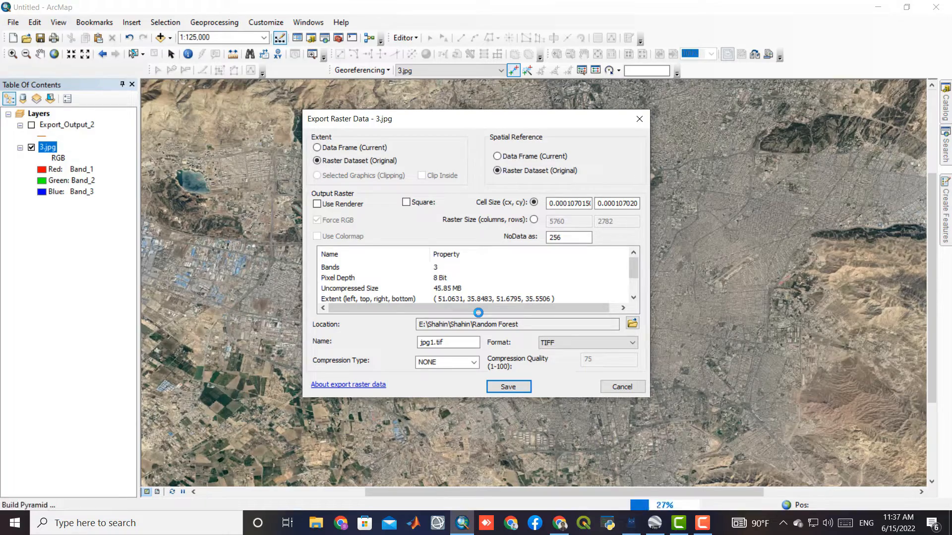
{"action": "left_click", "coordinate": [523, 302]}
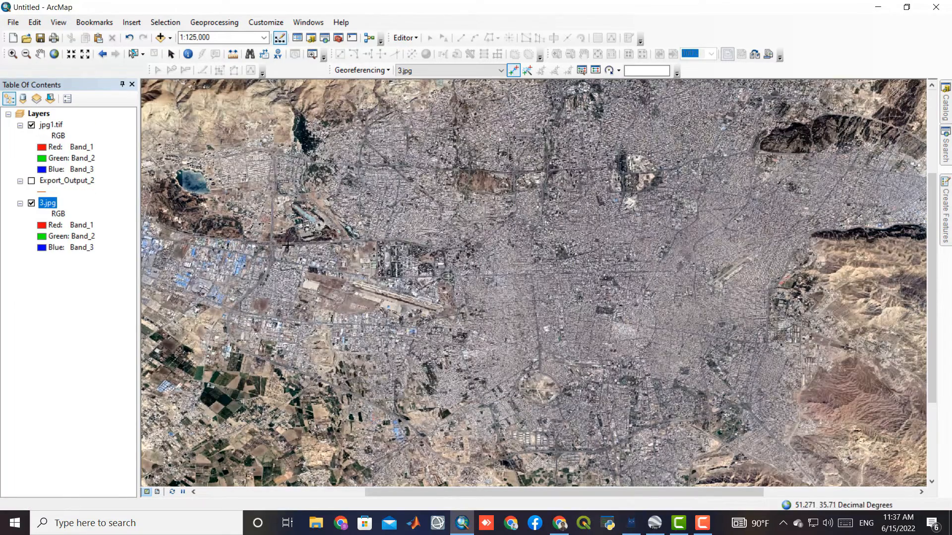
{"action": "left_click", "coordinate": [32, 204]}
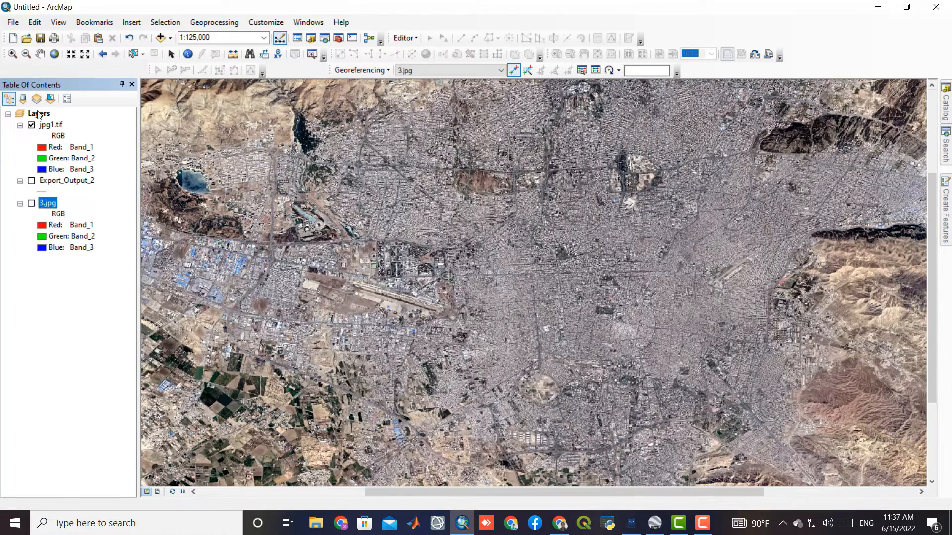
{"action": "left_click", "coordinate": [55, 53]}
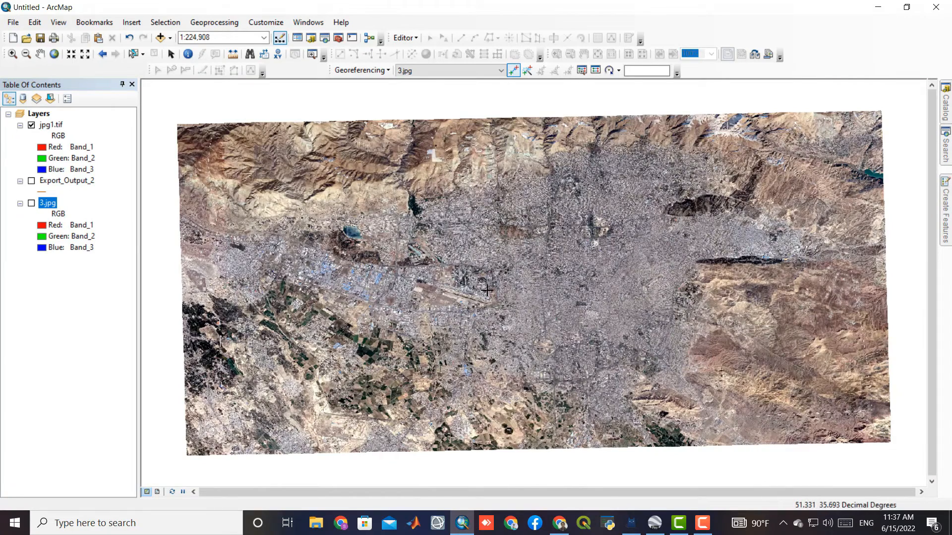
Start the Layer To KML conversion tool with jpg1.tif as its input layer
{"action": "left_click", "coordinate": [946, 145]}
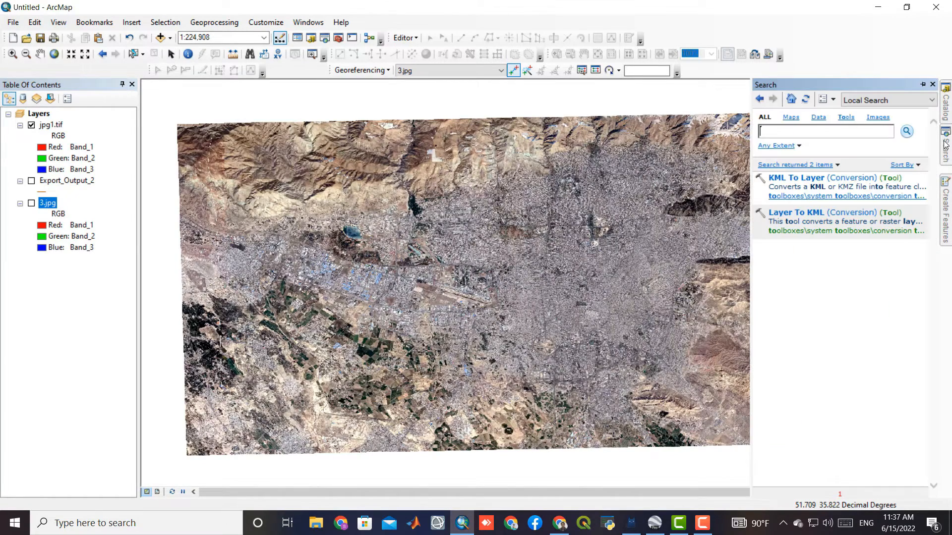
{"action": "left_click", "coordinate": [817, 231]}
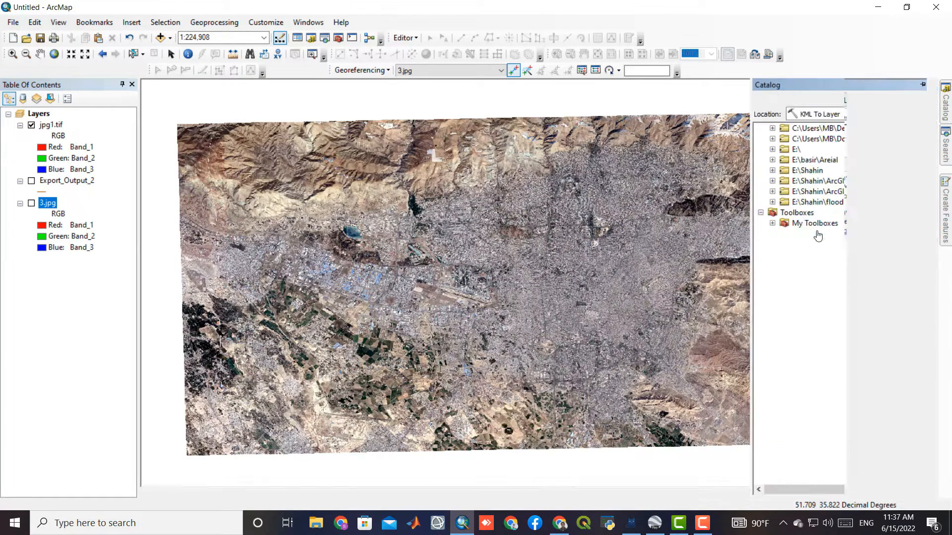
{"action": "scroll", "coordinate": [845, 317], "scroll_direction": "down", "scroll_amount": 3}
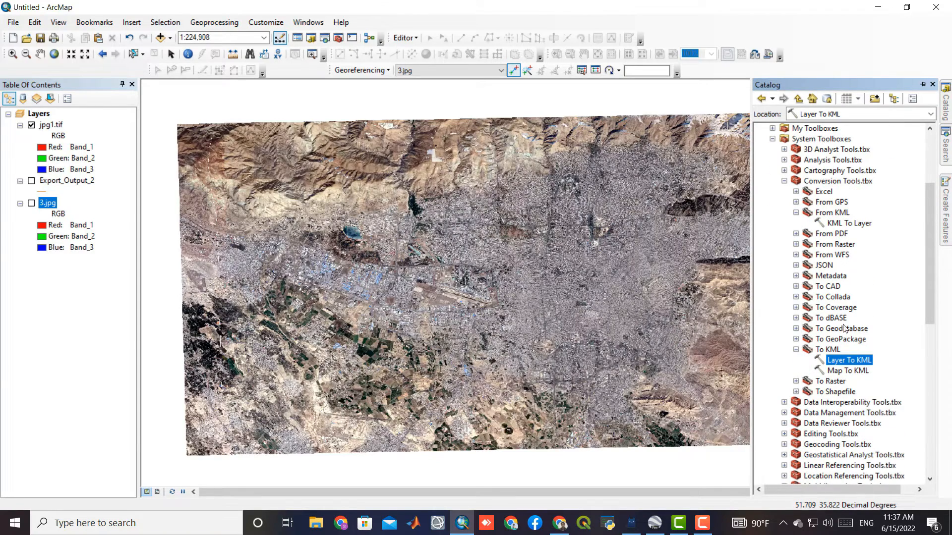
{"action": "double_click", "coordinate": [865, 363]}
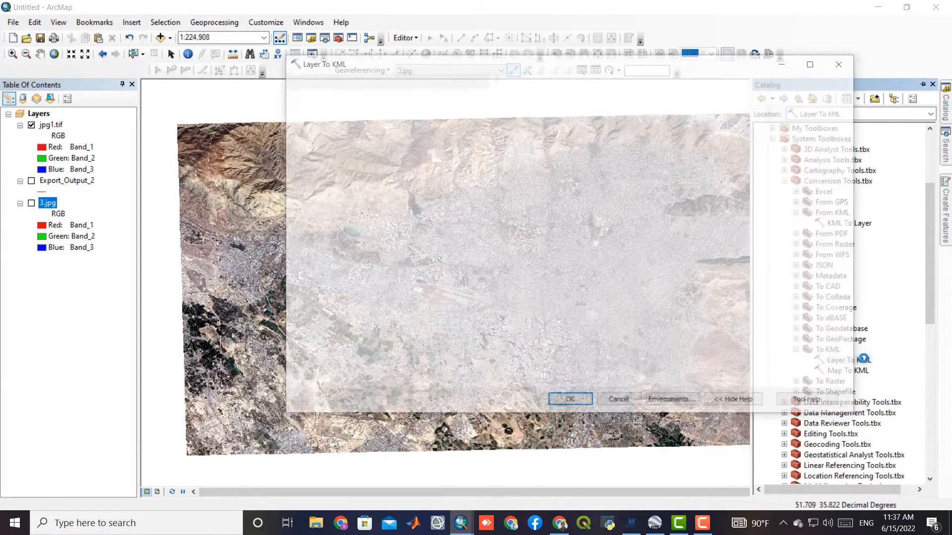
{"action": "left_click", "coordinate": [726, 98]}
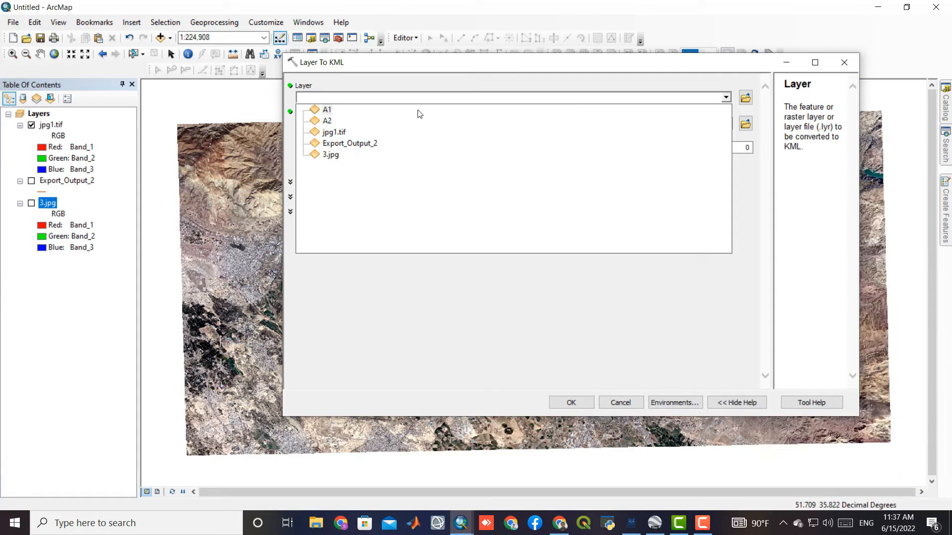
{"action": "left_click", "coordinate": [338, 134]}
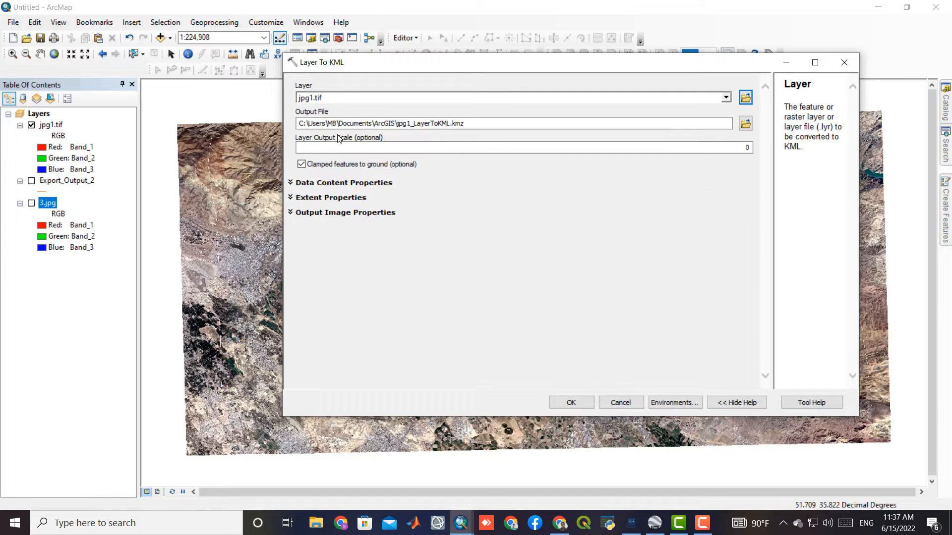
Set the output file to 4.kmz in the Desktop folder 1 and run the Layer To KML conversion
{"action": "left_click", "coordinate": [746, 124]}
{"action": "left_click", "coordinate": [429, 200]}
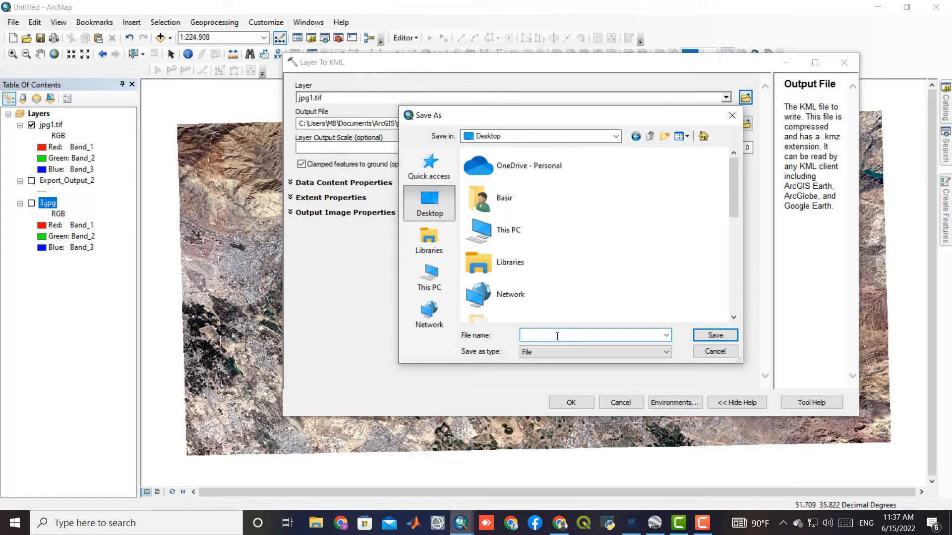
{"action": "scroll", "coordinate": [542, 276], "scroll_direction": "down", "scroll_amount": 3}
{"action": "double_click", "coordinate": [491, 163]}
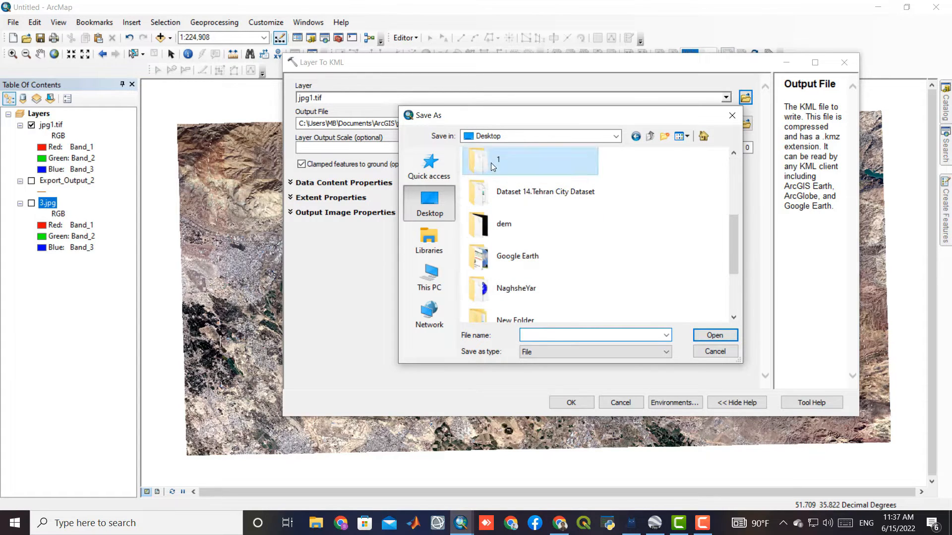
{"action": "left_click", "coordinate": [530, 335]}
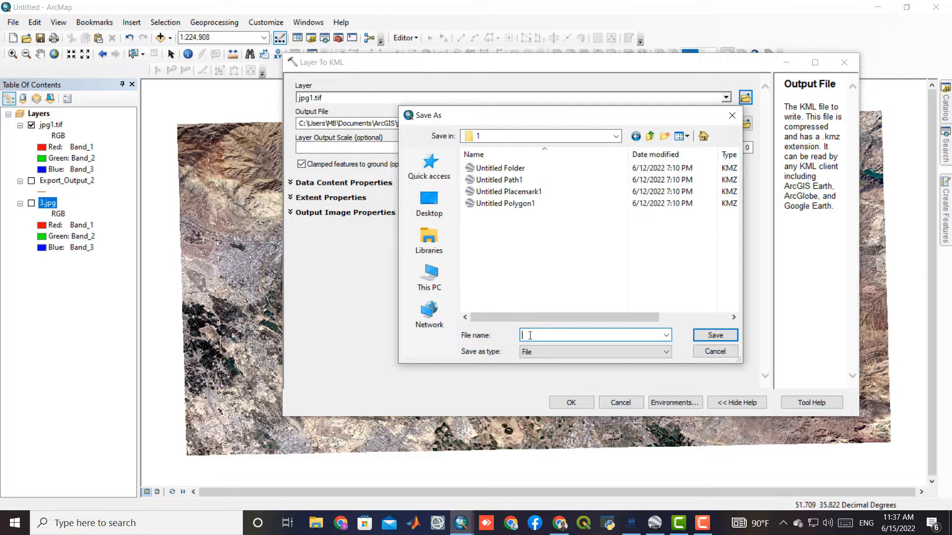
{"action": "left_click", "coordinate": [699, 332]}
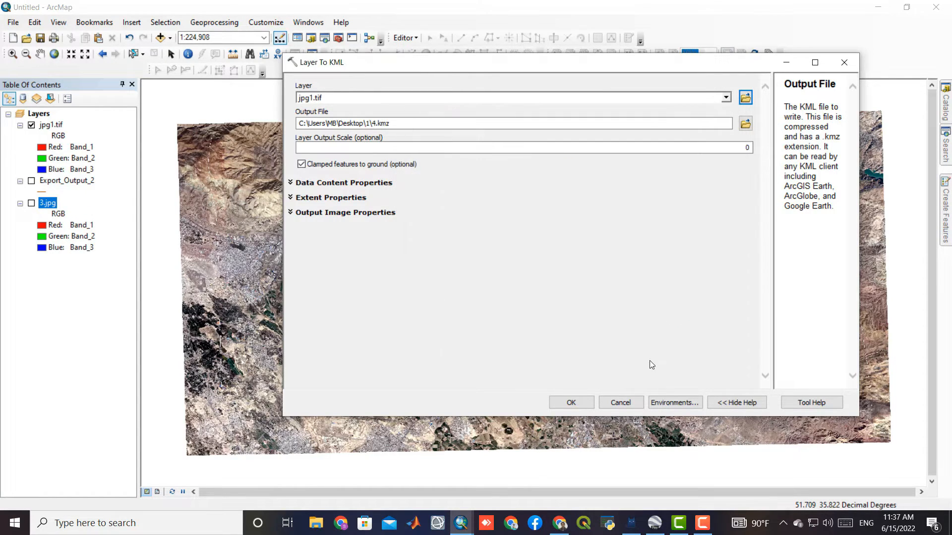
{"action": "left_click", "coordinate": [571, 403]}
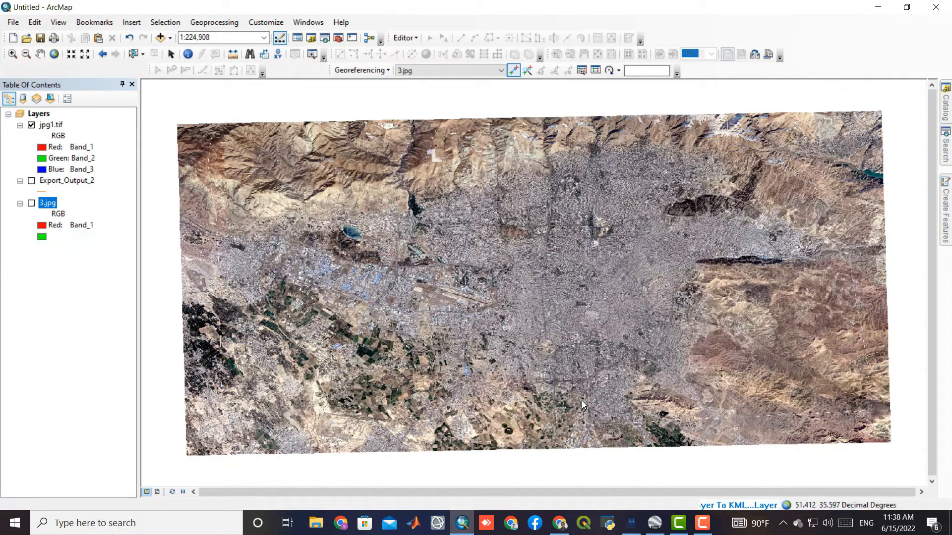
Switch to Google Earth Pro and hide the path A2
{"action": "left_click", "coordinate": [655, 523]}
{"action": "scroll", "coordinate": [484, 299], "scroll_direction": "up", "scroll_amount": 2}
{"action": "scroll", "coordinate": [484, 299], "scroll_direction": "down", "scroll_amount": 3}
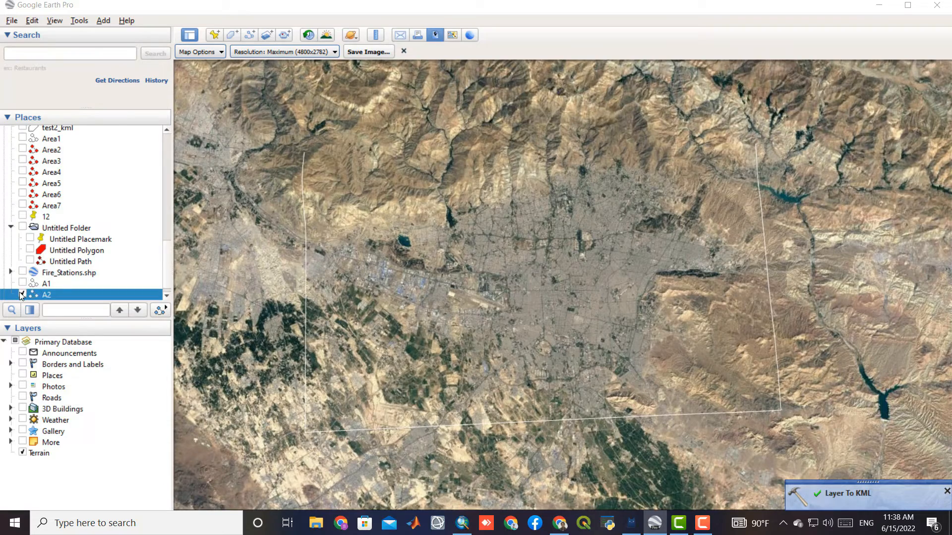
{"action": "left_click", "coordinate": [21, 295]}
{"action": "scroll", "coordinate": [21, 213], "scroll_direction": "up", "scroll_amount": 6}
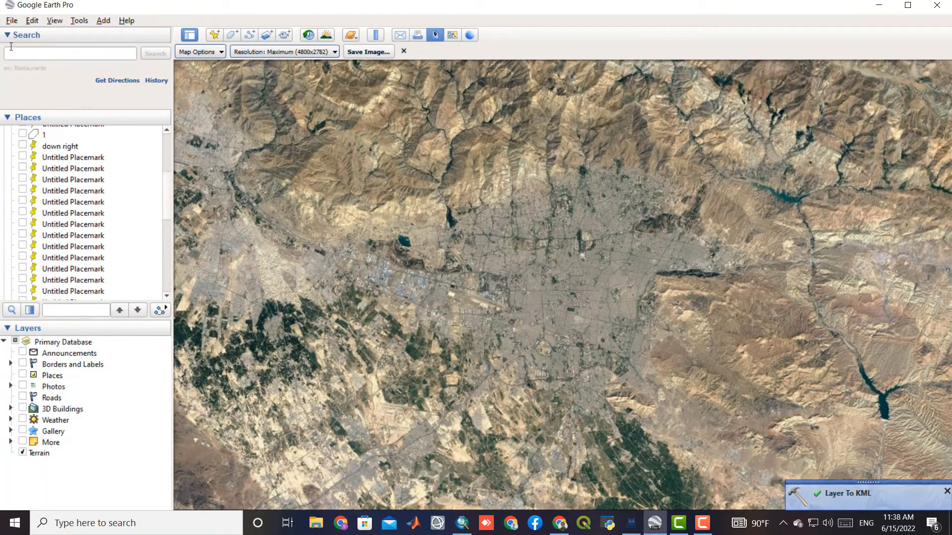
Open the file 4 from the Desktop folder 1 to load the converted image into Google Earth Pro
{"action": "left_click", "coordinate": [11, 21]}
{"action": "left_click", "coordinate": [19, 36]}
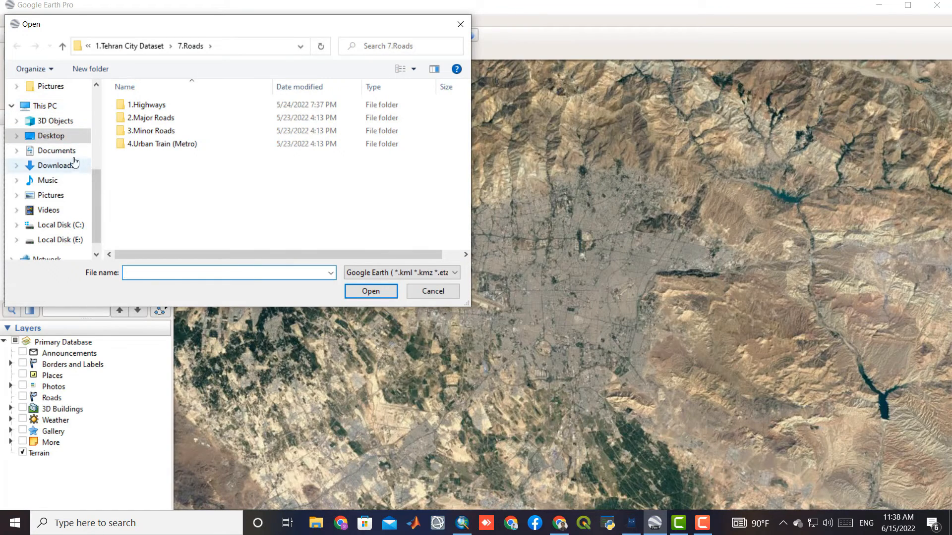
{"action": "scroll", "coordinate": [61, 143], "scroll_direction": "up", "scroll_amount": 5}
{"action": "left_click", "coordinate": [51, 111]}
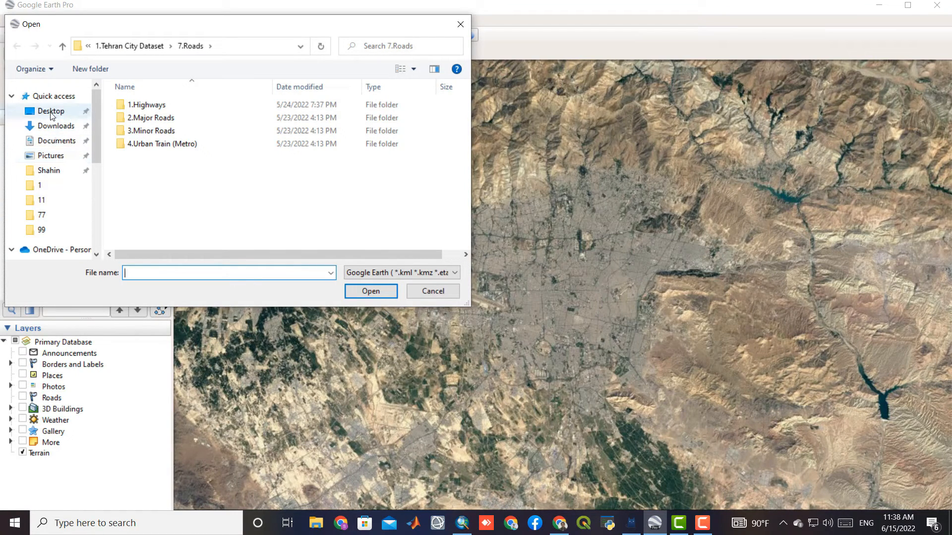
{"action": "double_click", "coordinate": [133, 106]}
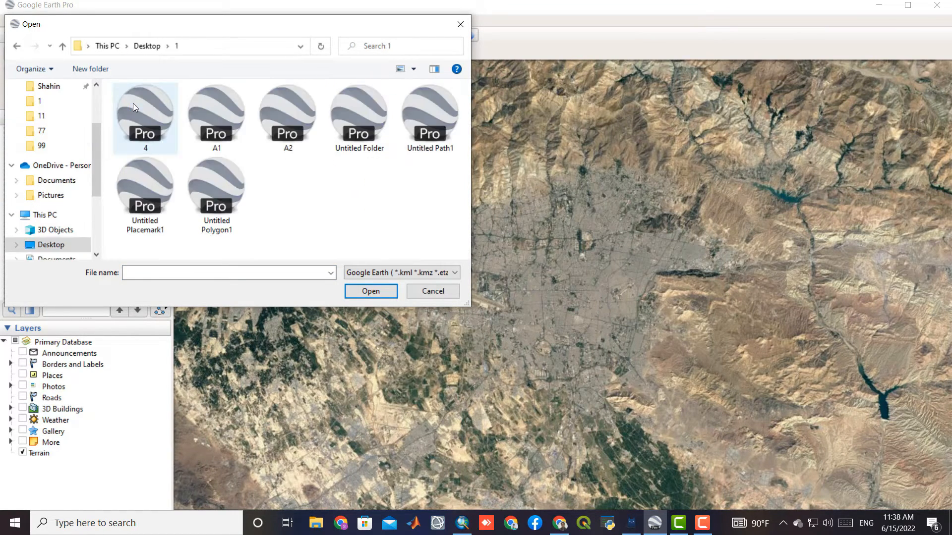
{"action": "left_click", "coordinate": [133, 104]}
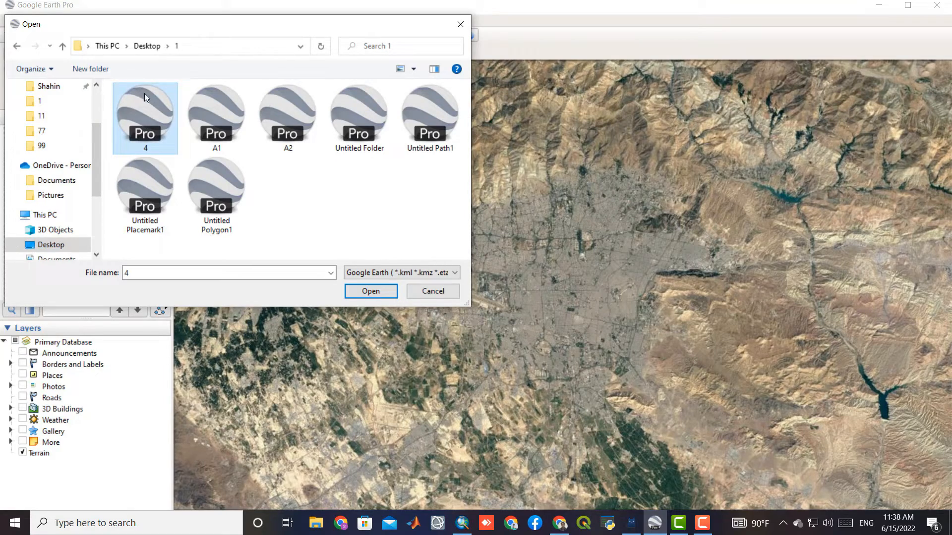
{"action": "left_click", "coordinate": [375, 294]}
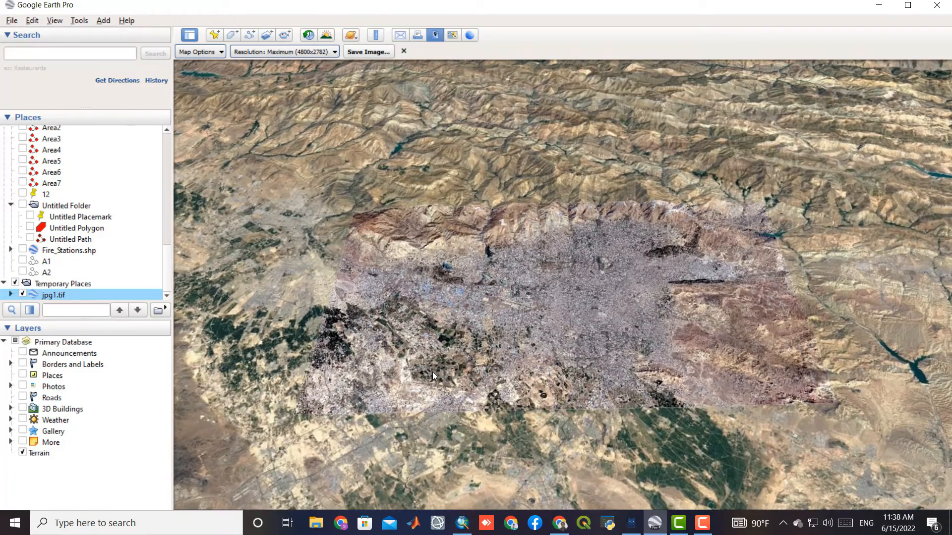
Close the image-saving options and examine how the jpg1.tif overlay aligns with the surrounding imagery, including from straight above
{"action": "scroll", "coordinate": [560, 302], "scroll_direction": "up", "scroll_amount": 4}
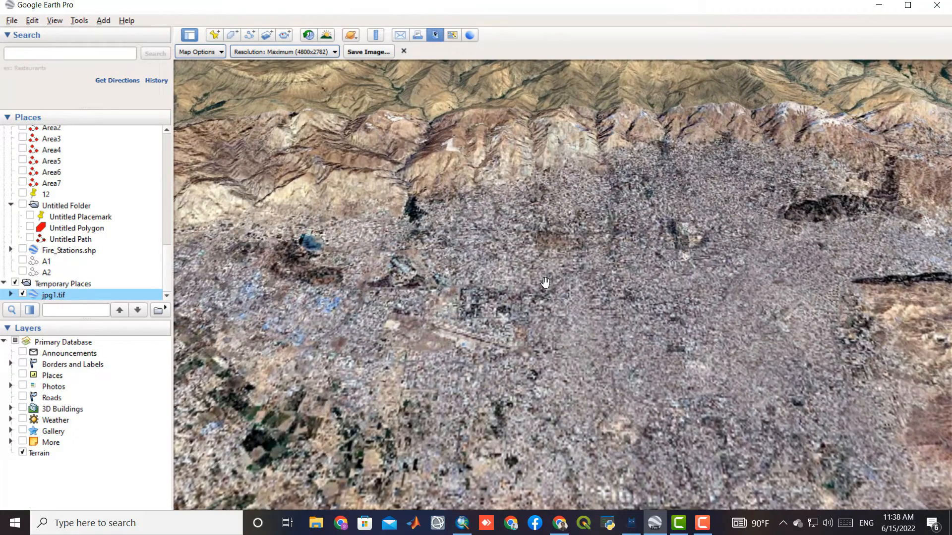
{"action": "left_click_drag", "start_coordinate": [506, 199], "coordinate": [509, 263]}
{"action": "scroll", "coordinate": [504, 289], "scroll_direction": "down", "scroll_amount": 3}
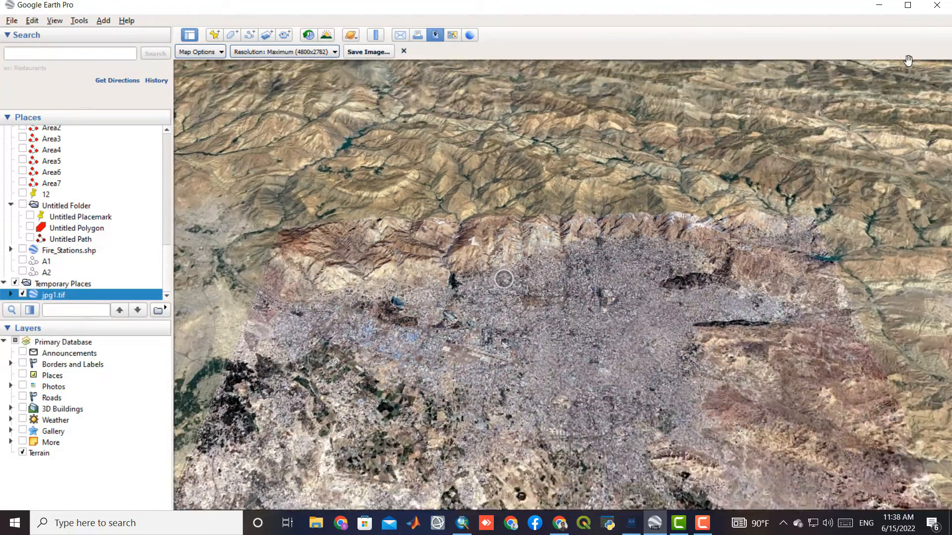
{"action": "left_click", "coordinate": [405, 51]}
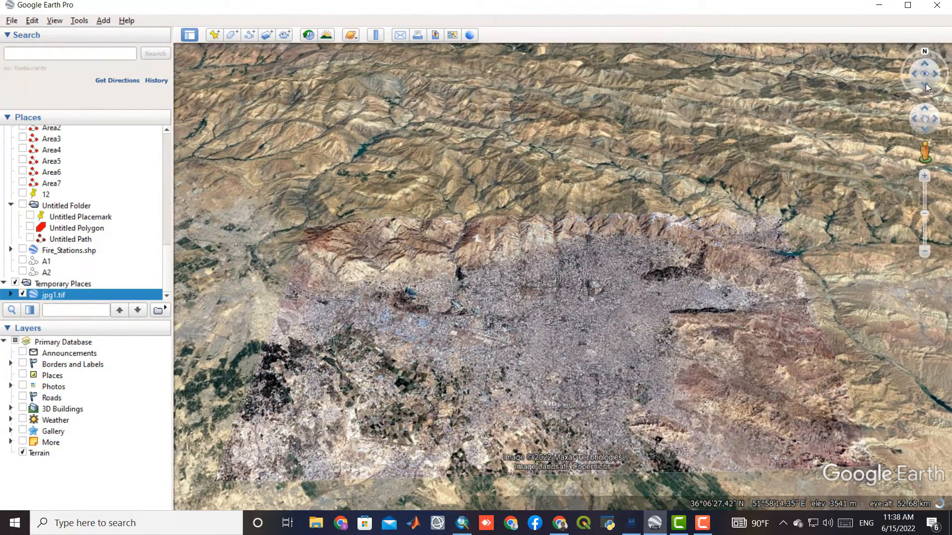
{"action": "left_click", "coordinate": [926, 86]}
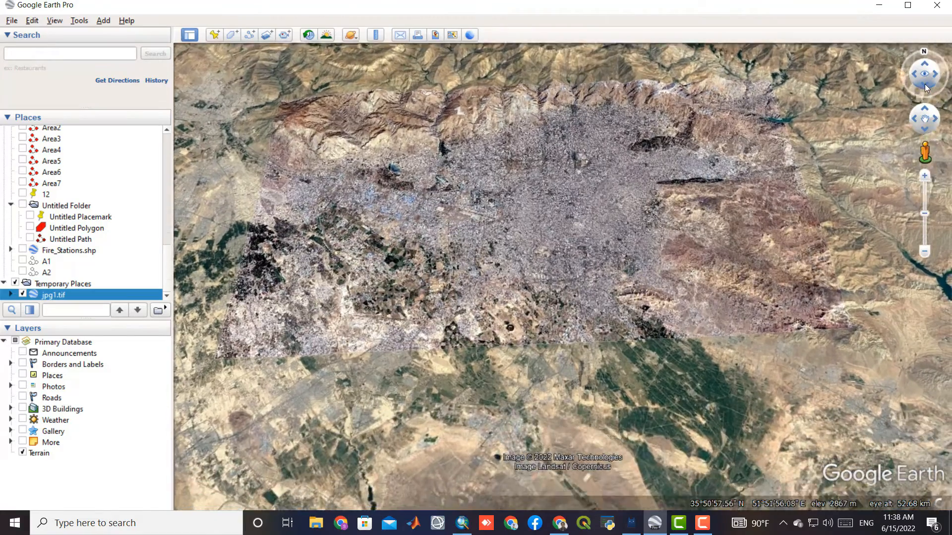
{"action": "left_click_drag", "start_coordinate": [926, 86], "coordinate": [926, 85]}
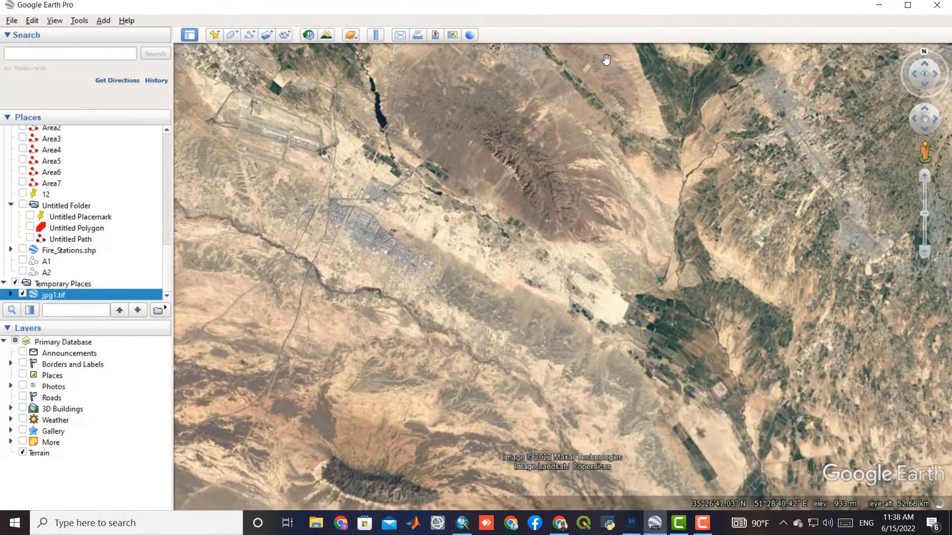
{"action": "left_click_drag", "start_coordinate": [608, 117], "coordinate": [637, 291]}
{"action": "left_click_drag", "start_coordinate": [540, 278], "coordinate": [575, 436]}
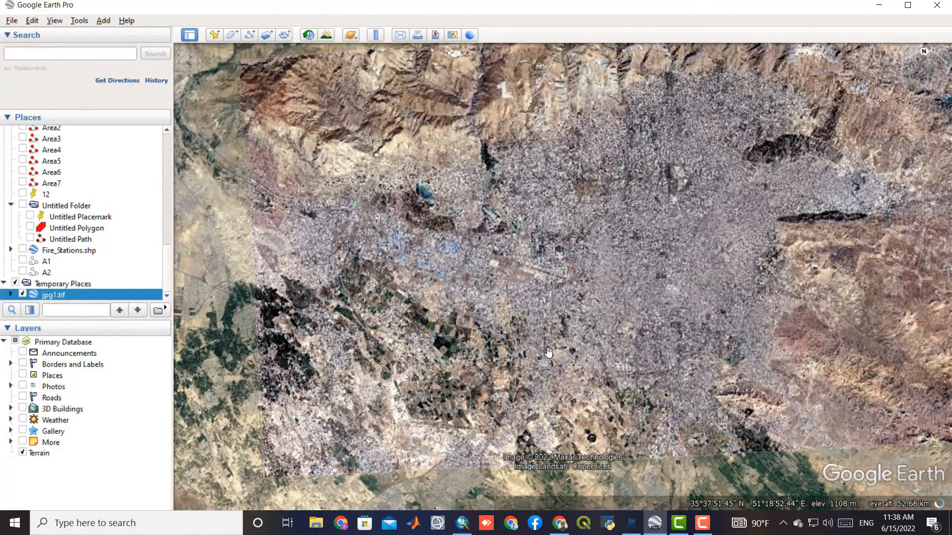
{"action": "scroll", "coordinate": [509, 243], "scroll_direction": "down", "scroll_amount": 3}
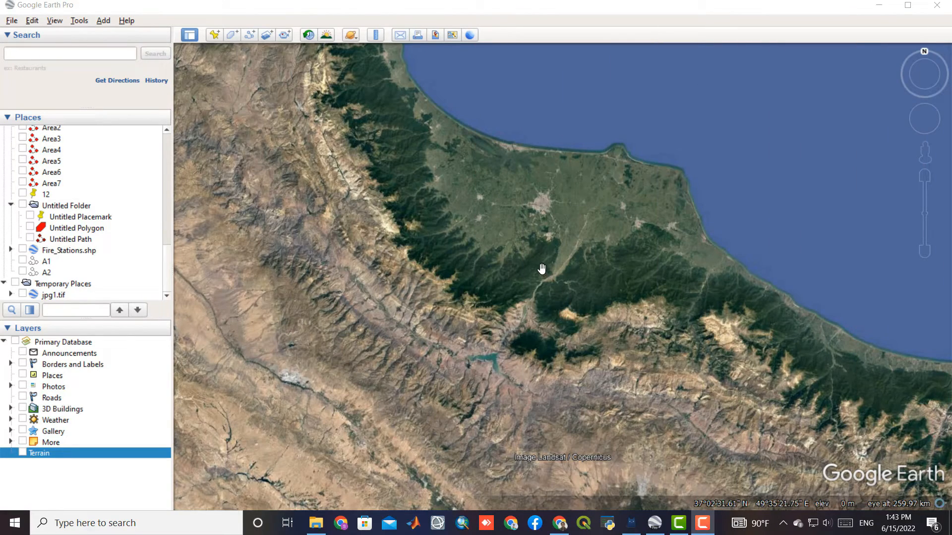
Turn on the Terrain layer
{"action": "left_click", "coordinate": [89, 449]}
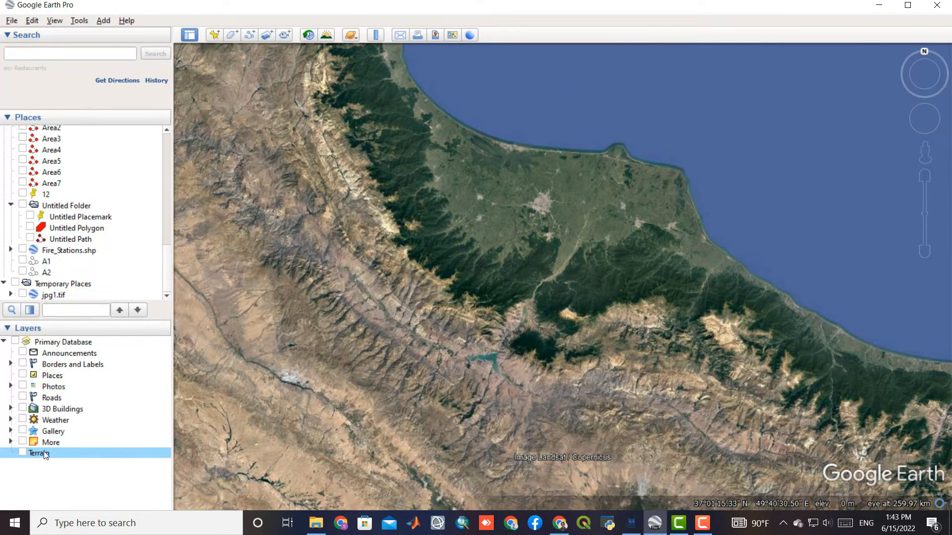
{"action": "left_click", "coordinate": [22, 454]}
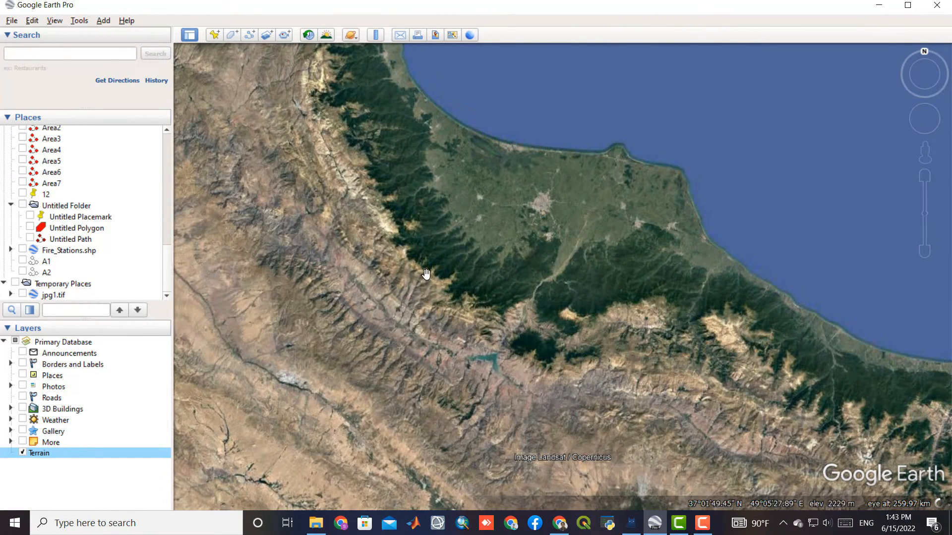
Examine the river valley running north through the forested mountains to find a stretch for a path
{"action": "scroll", "coordinate": [425, 274], "scroll_direction": "up", "scroll_amount": 5}
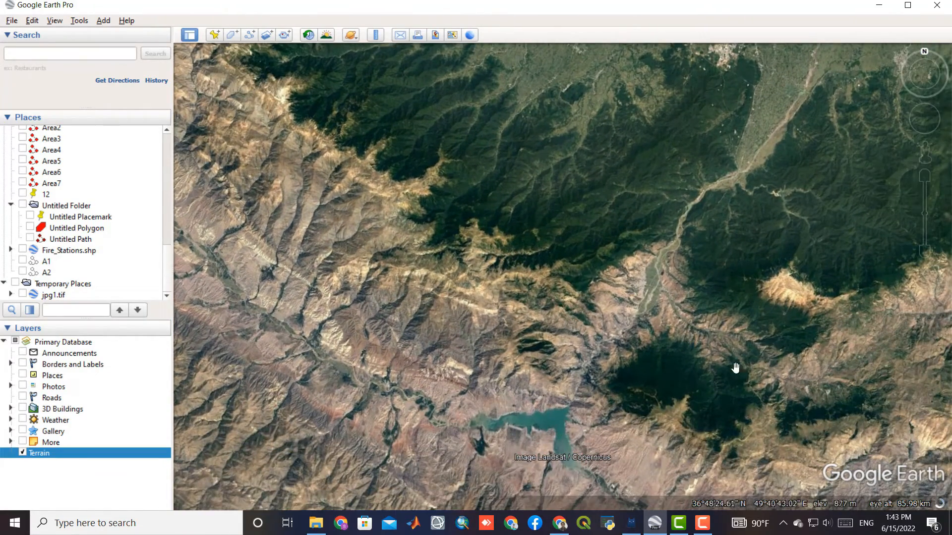
{"action": "scroll", "coordinate": [687, 308], "scroll_direction": "up", "scroll_amount": 3}
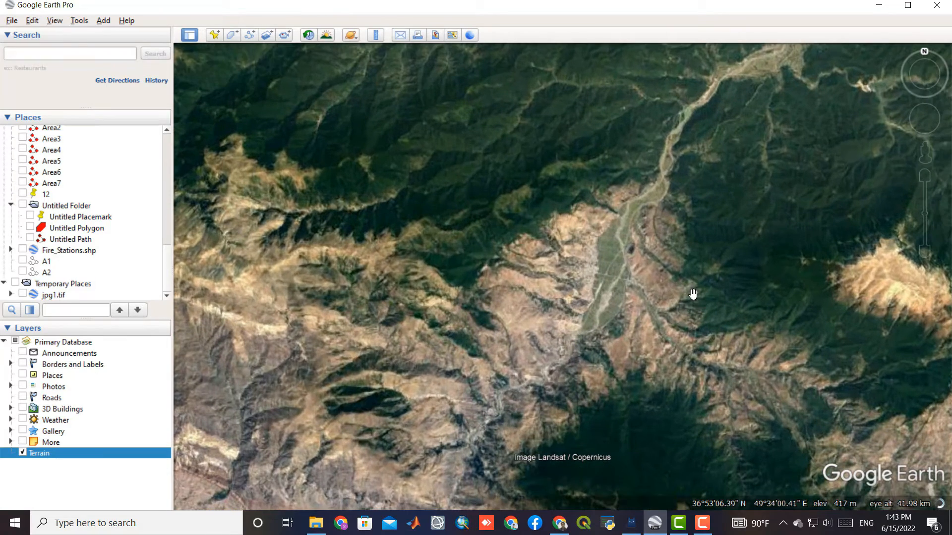
{"action": "scroll", "coordinate": [696, 335], "scroll_direction": "up", "scroll_amount": 2}
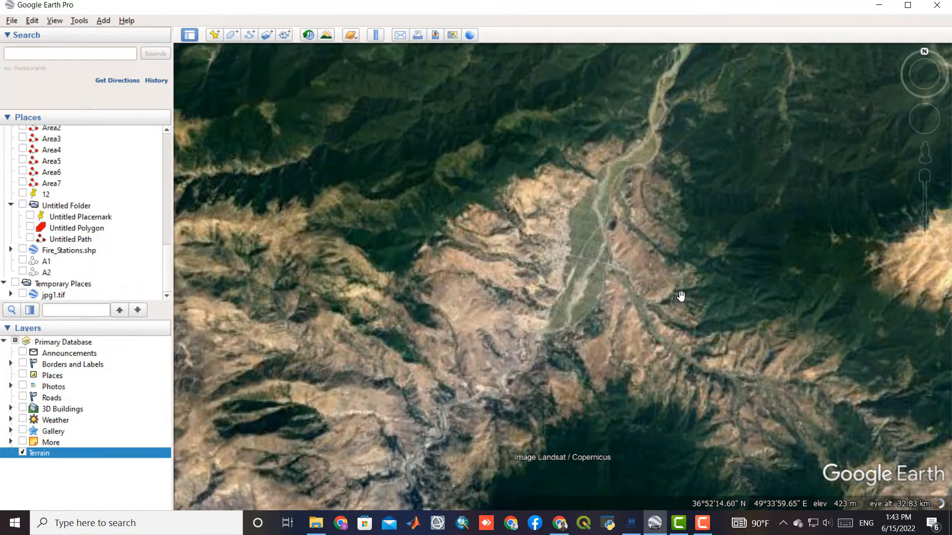
{"action": "left_click_drag", "start_coordinate": [681, 296], "coordinate": [532, 424]}
{"action": "left_click_drag", "start_coordinate": [631, 245], "coordinate": [579, 370]}
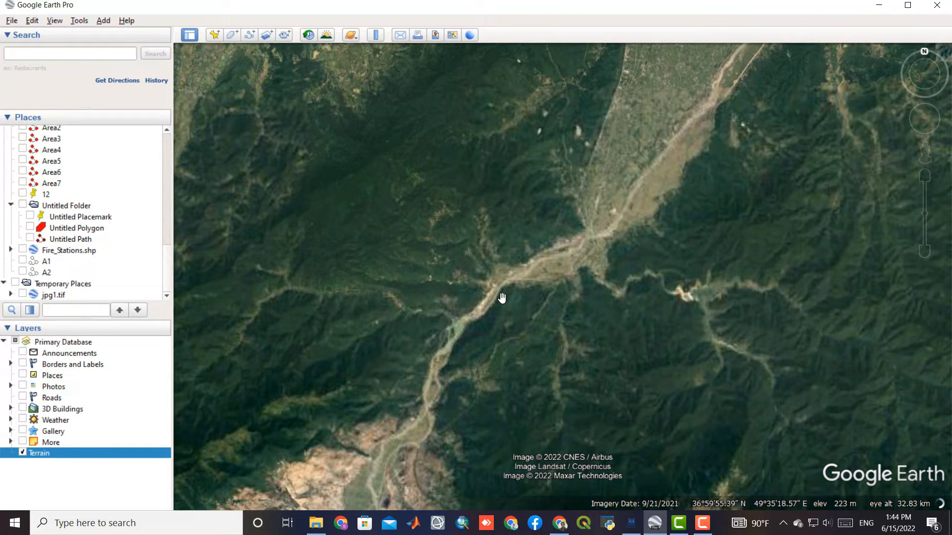
{"action": "scroll", "coordinate": [502, 298], "scroll_direction": "down", "scroll_amount": 3}
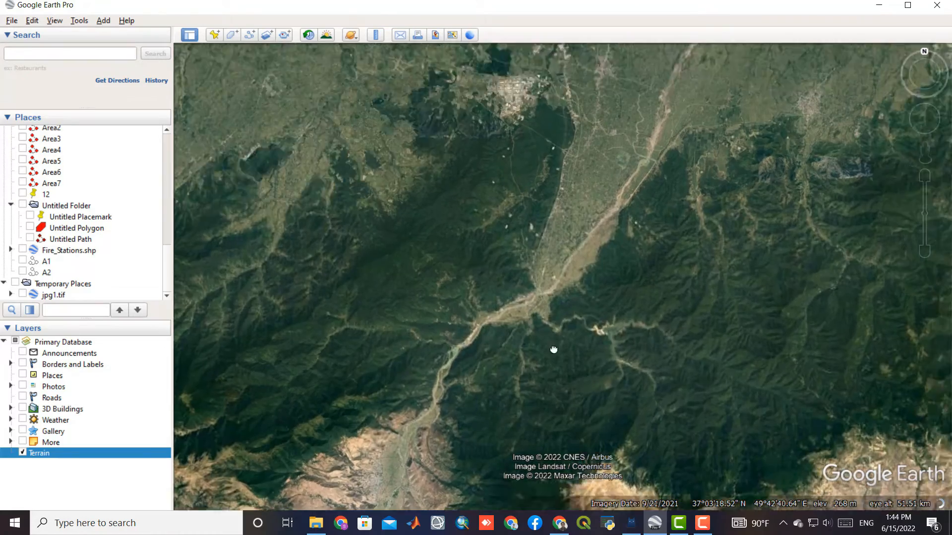
{"action": "left_click_drag", "start_coordinate": [553, 350], "coordinate": [612, 214]}
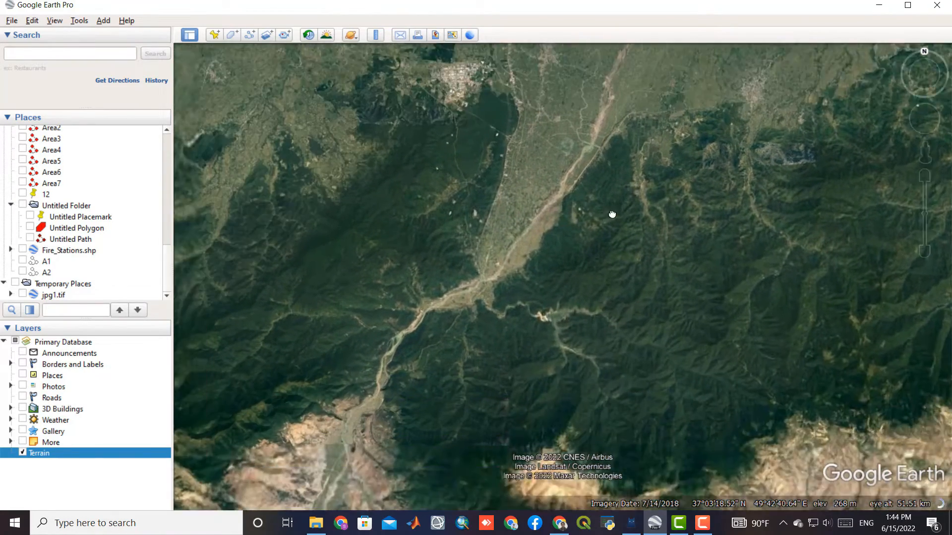
{"action": "scroll", "coordinate": [441, 374], "scroll_direction": "up", "scroll_amount": 1}
{"action": "scroll", "coordinate": [441, 374], "scroll_direction": "up", "scroll_amount": 5}
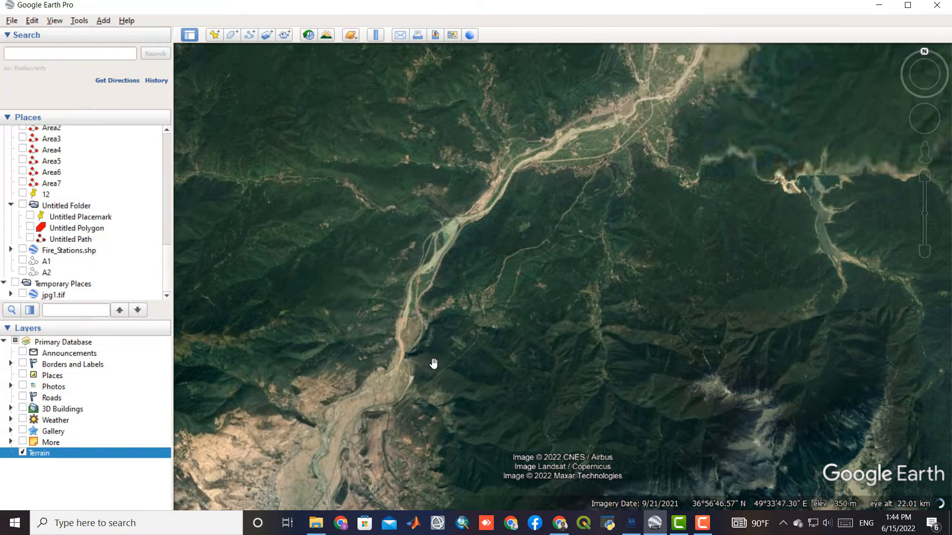
Start a new path and trace the winding road east of the river, from the forested hills northeast to the valley floor
{"action": "left_click", "coordinate": [249, 35]}
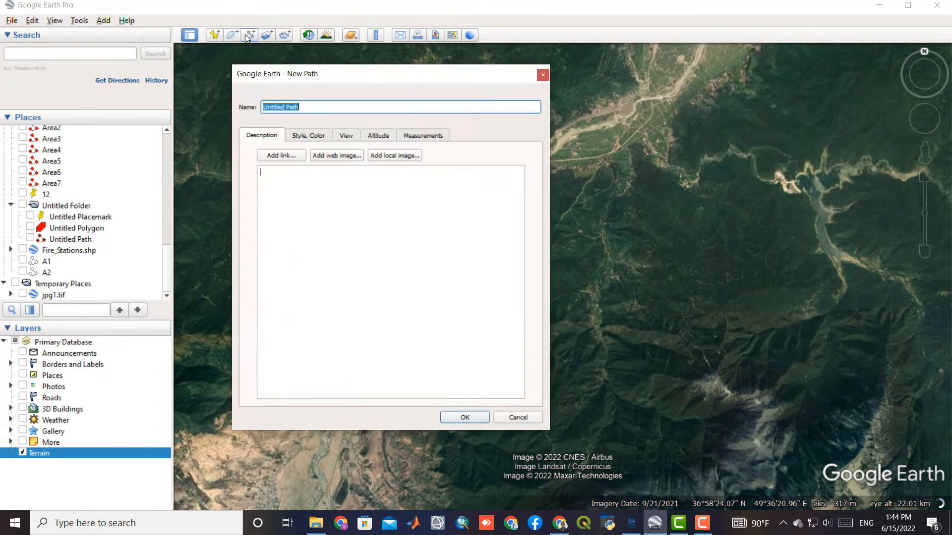
{"action": "left_click_drag", "start_coordinate": [382, 78], "coordinate": [117, 39]}
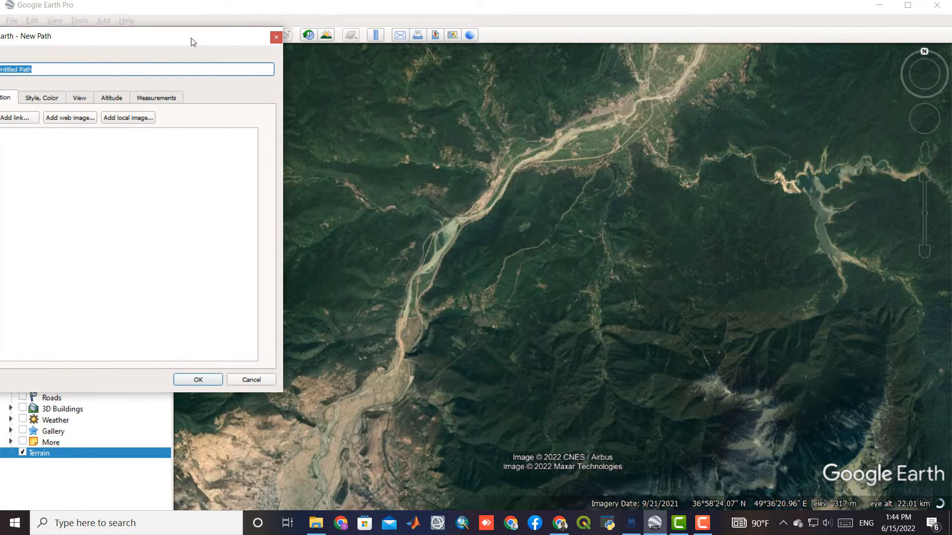
{"action": "left_click_drag", "start_coordinate": [192, 42], "coordinate": [166, 39]}
{"action": "scroll", "coordinate": [401, 355], "scroll_direction": "up", "scroll_amount": 1}
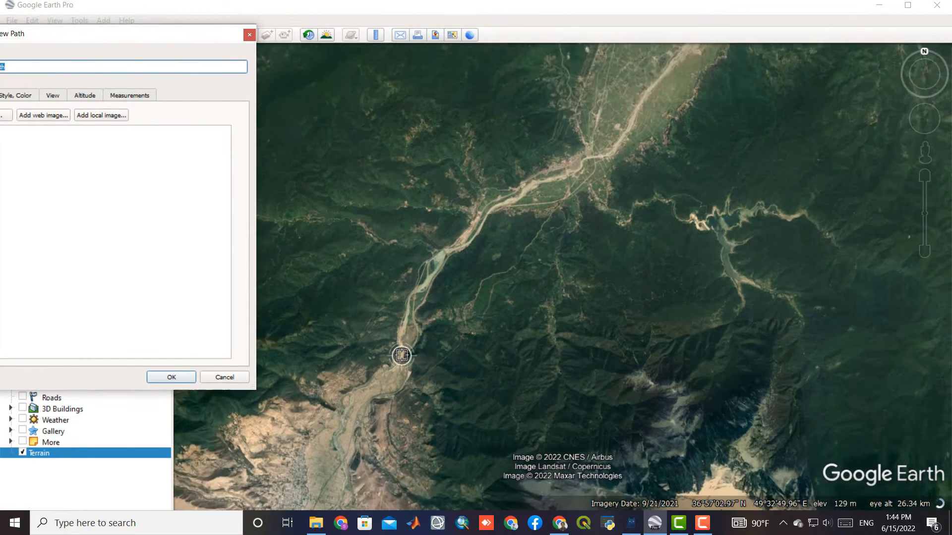
{"action": "scroll", "coordinate": [409, 377], "scroll_direction": "up", "scroll_amount": 1}
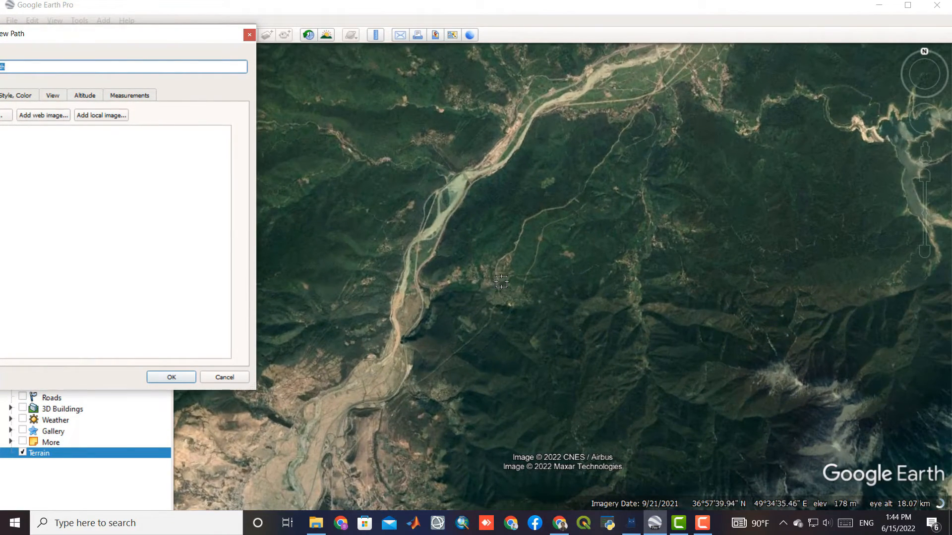
{"action": "left_click", "coordinate": [501, 260]}
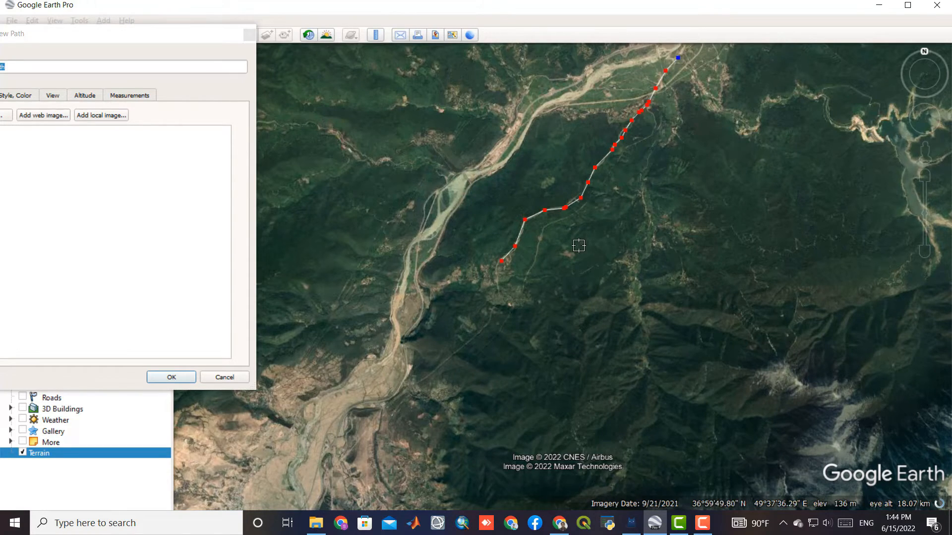
Extend the path north across the river and into the farmland beyond the confluence
{"action": "scroll", "coordinate": [447, 404], "scroll_direction": "down", "scroll_amount": 3}
{"action": "scroll", "coordinate": [448, 404], "scroll_direction": "down", "scroll_amount": 2}
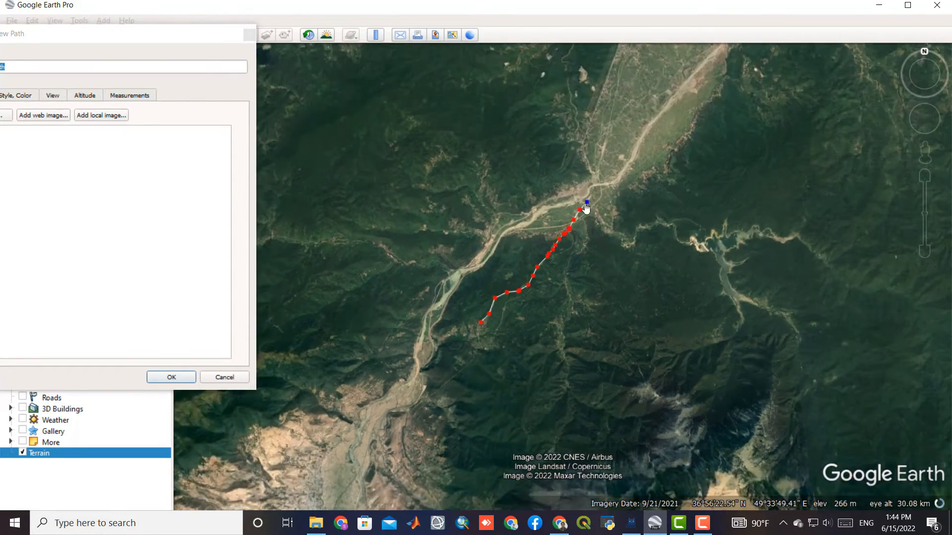
{"action": "scroll", "coordinate": [617, 140], "scroll_direction": "down", "scroll_amount": 3}
{"action": "scroll", "coordinate": [617, 139], "scroll_direction": "up", "scroll_amount": 4}
{"action": "scroll", "coordinate": [616, 140], "scroll_direction": "up", "scroll_amount": 3}
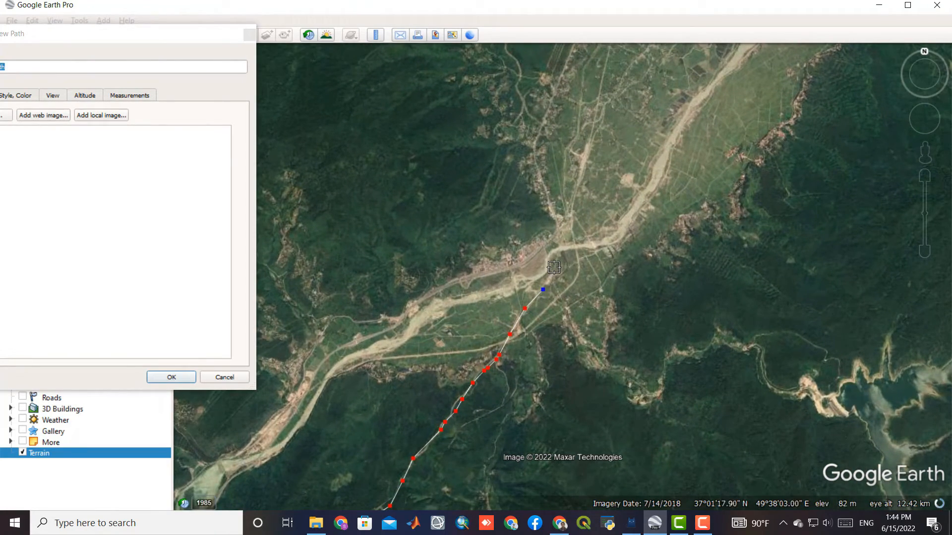
{"action": "left_click", "coordinate": [588, 159]}
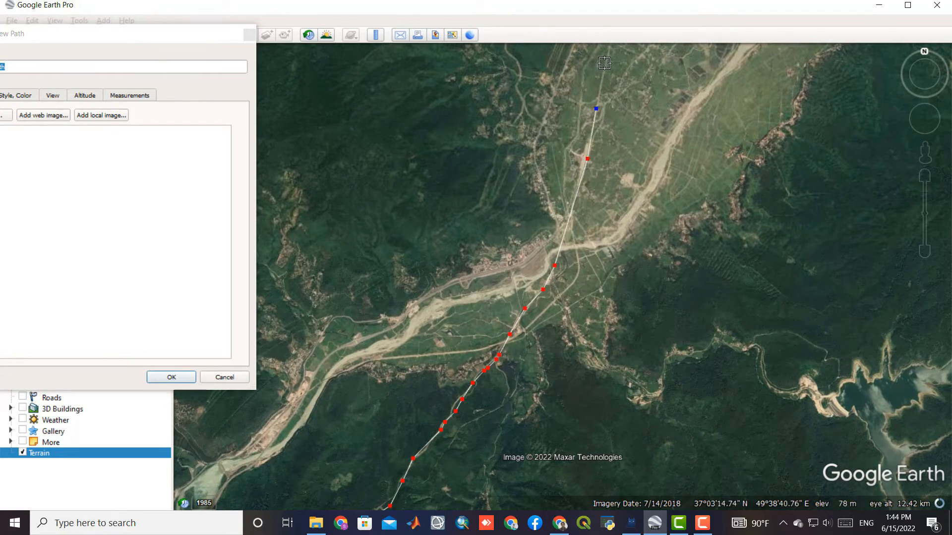
Continue the path north along the road through the valley farmland, west of the riverbed
{"action": "scroll", "coordinate": [548, 374], "scroll_direction": "down", "scroll_amount": 2}
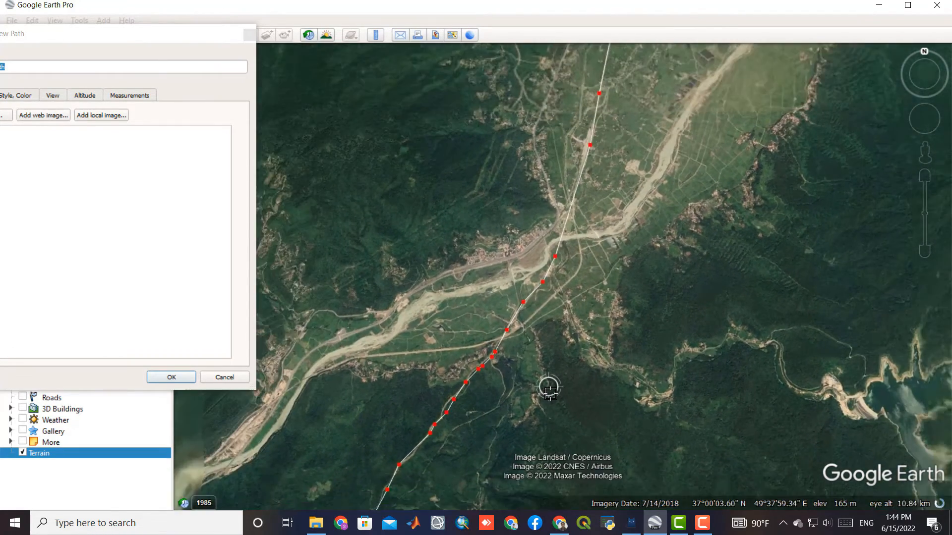
{"action": "scroll", "coordinate": [633, 97], "scroll_direction": "up", "scroll_amount": 2}
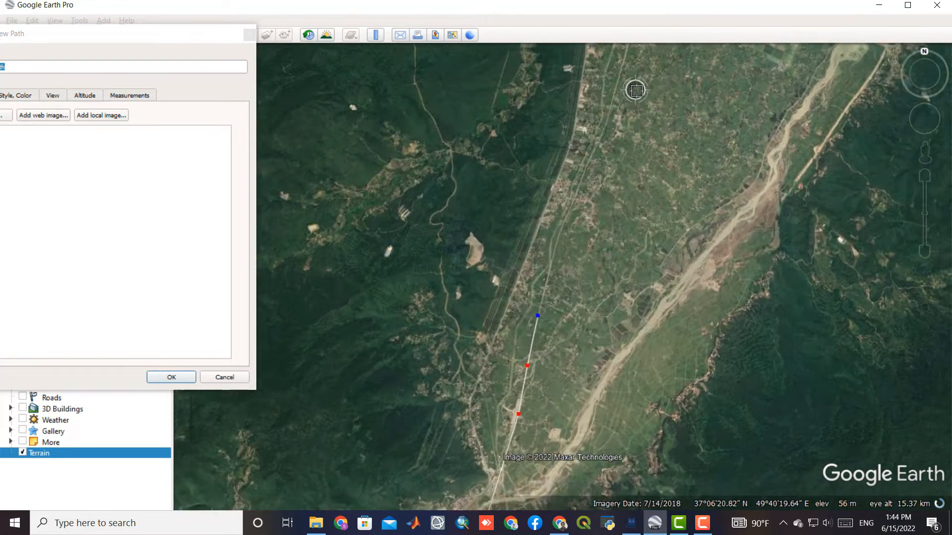
{"action": "left_click", "coordinate": [556, 242]}
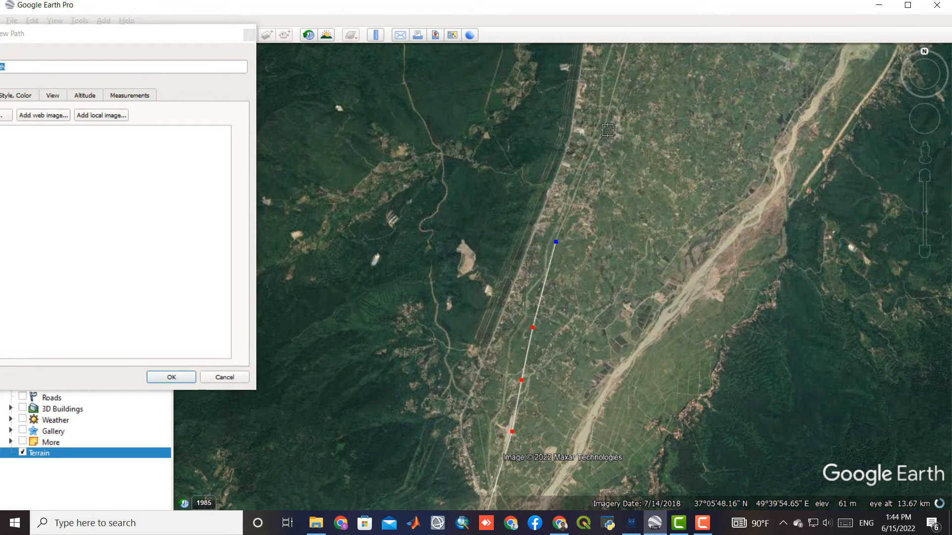
{"action": "left_click", "coordinate": [604, 129]}
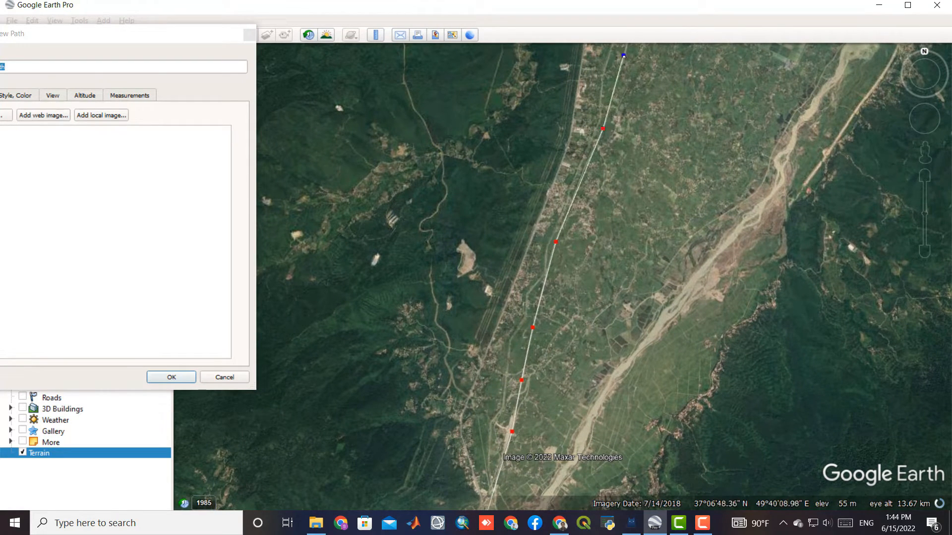
Continue the path north and curve it northwest to end beside the industrial area, about 26.5 km long overall
{"action": "scroll", "coordinate": [593, 398], "scroll_direction": "down", "scroll_amount": 2}
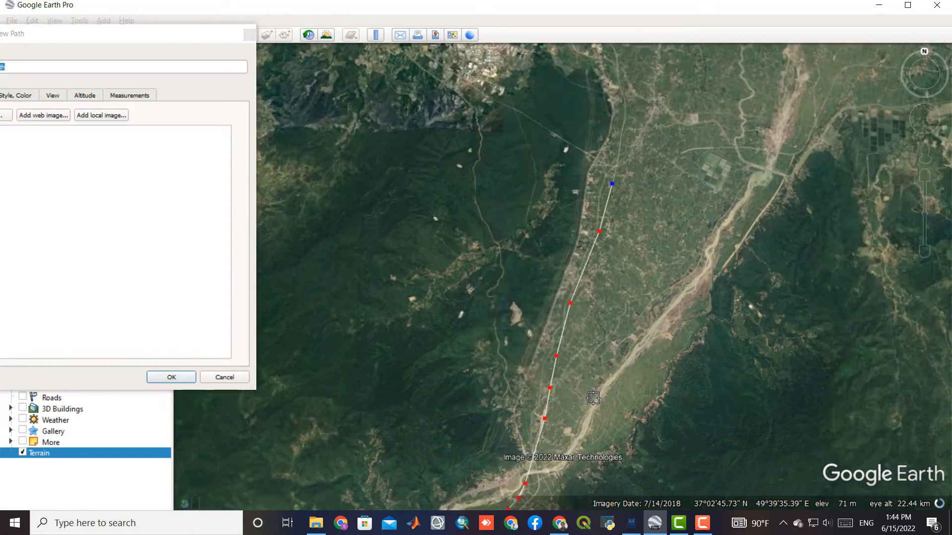
{"action": "scroll", "coordinate": [593, 398], "scroll_direction": "down", "scroll_amount": 2}
{"action": "scroll", "coordinate": [615, 121], "scroll_direction": "up", "scroll_amount": 3}
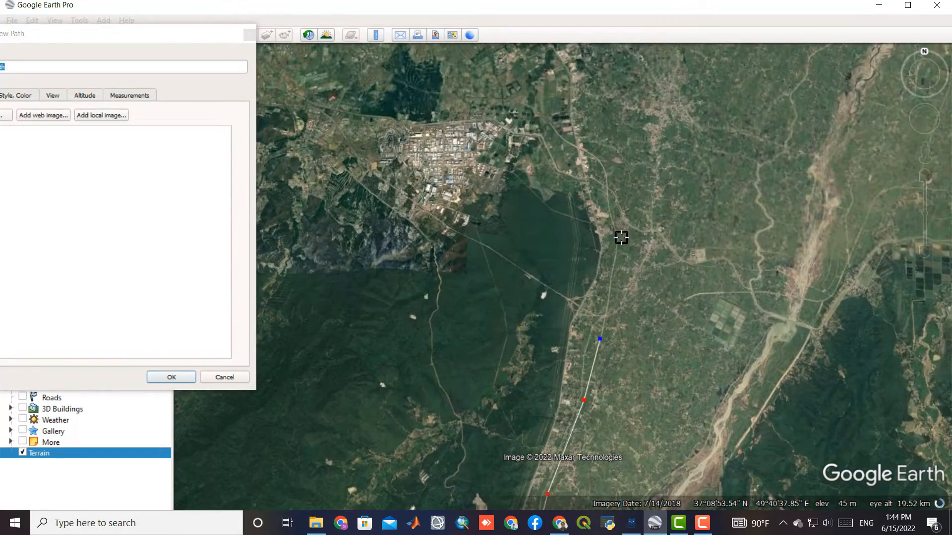
{"action": "left_click", "coordinate": [616, 242]}
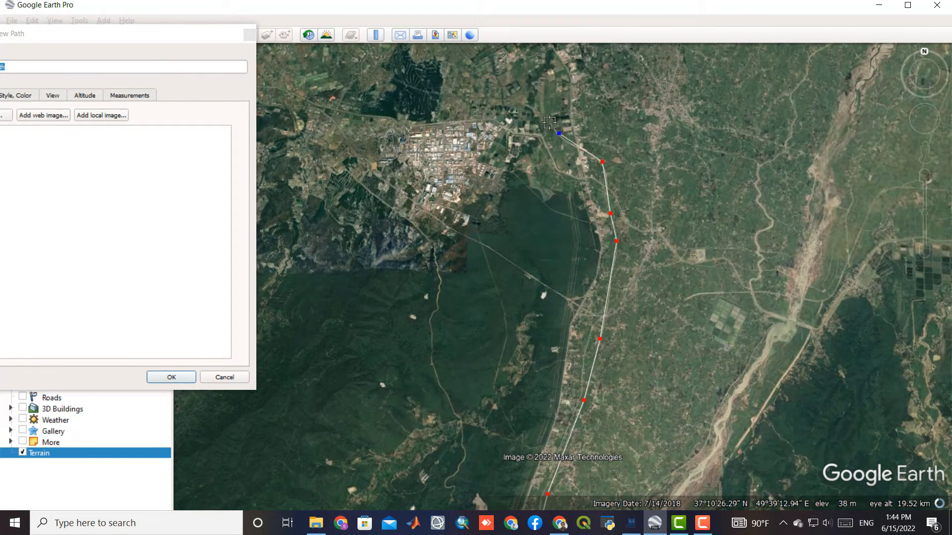
{"action": "left_click", "coordinate": [189, 35]}
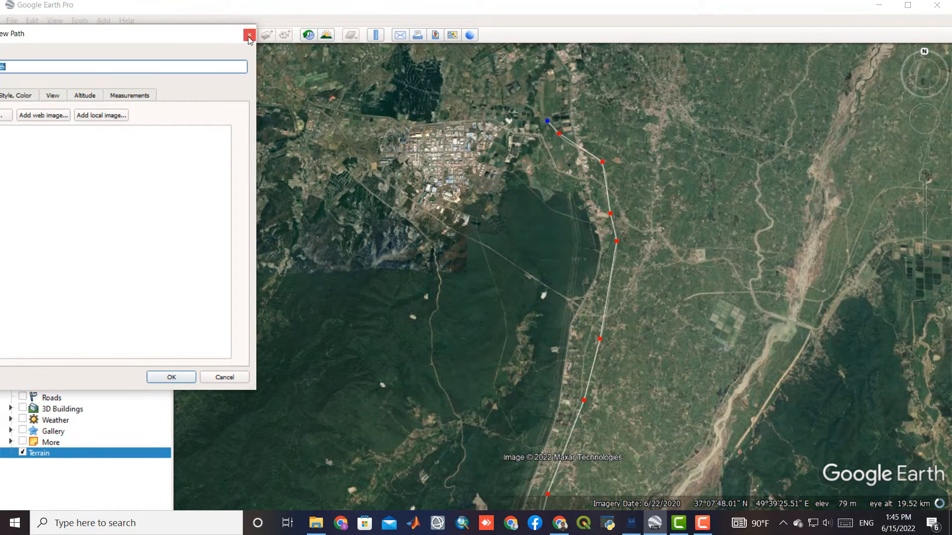
Set the path's line color to yellow (#ffff00) and its width to 2
{"action": "left_click_drag", "start_coordinate": [188, 43], "coordinate": [277, 36]}
{"action": "scroll", "coordinate": [575, 272], "scroll_direction": "down", "scroll_amount": 3}
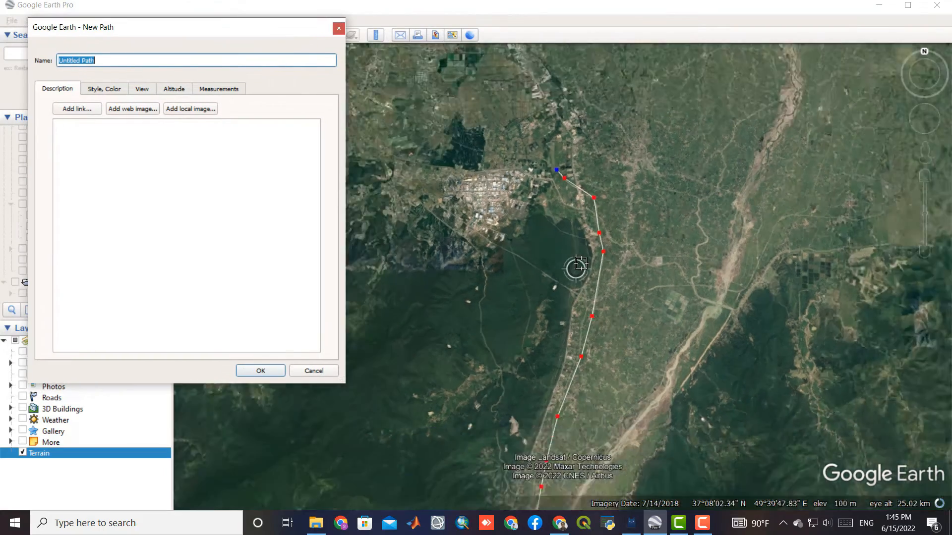
{"action": "scroll", "coordinate": [622, 226], "scroll_direction": "down", "scroll_amount": 2}
{"action": "scroll", "coordinate": [567, 448], "scroll_direction": "up", "scroll_amount": 2}
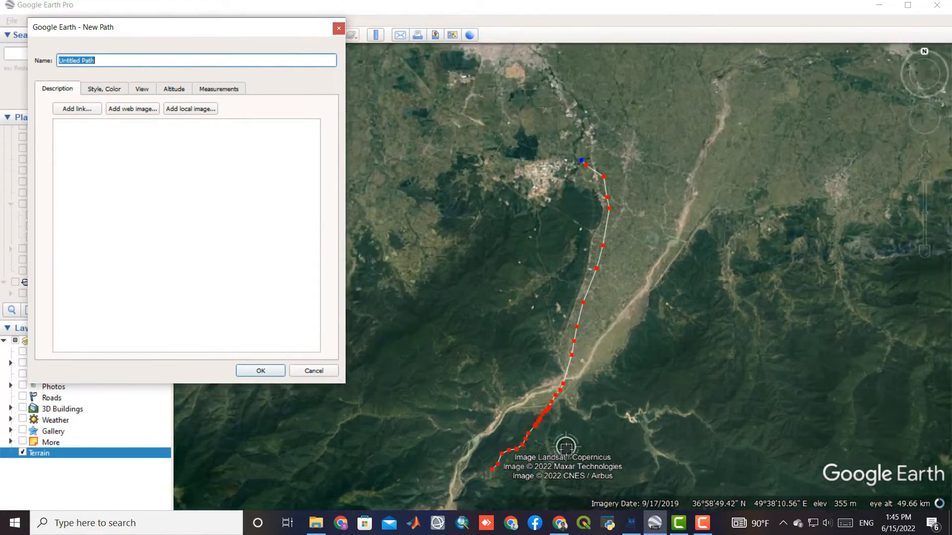
{"action": "left_click", "coordinate": [109, 85]}
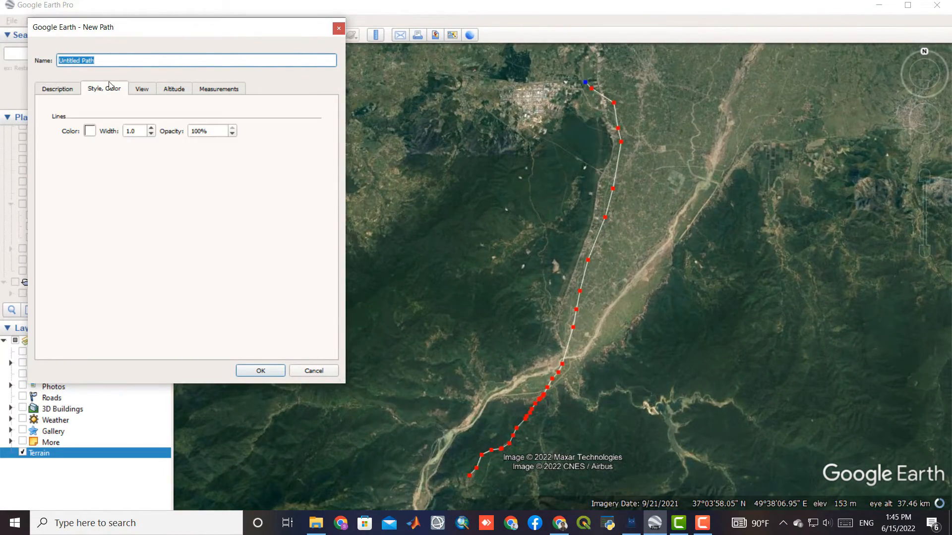
{"action": "left_click", "coordinate": [90, 130]}
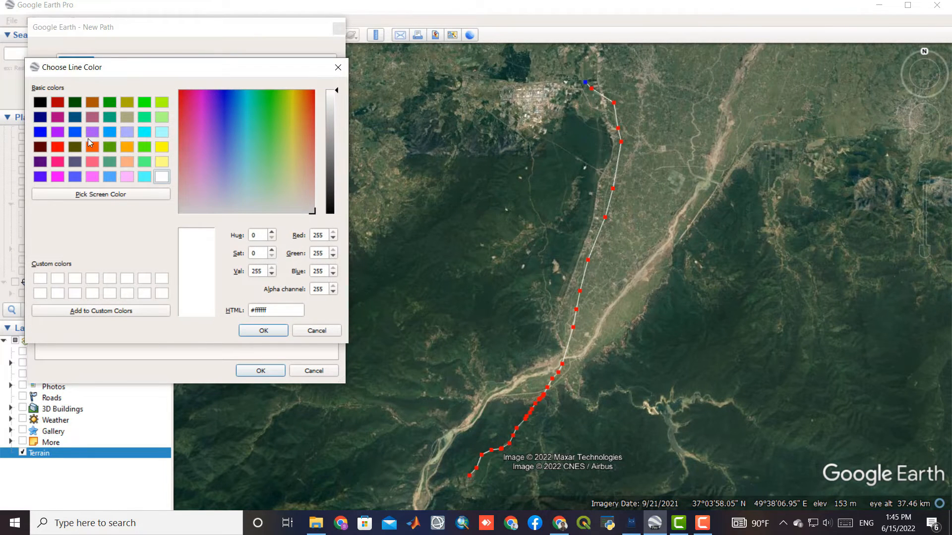
{"action": "left_click", "coordinate": [161, 147]}
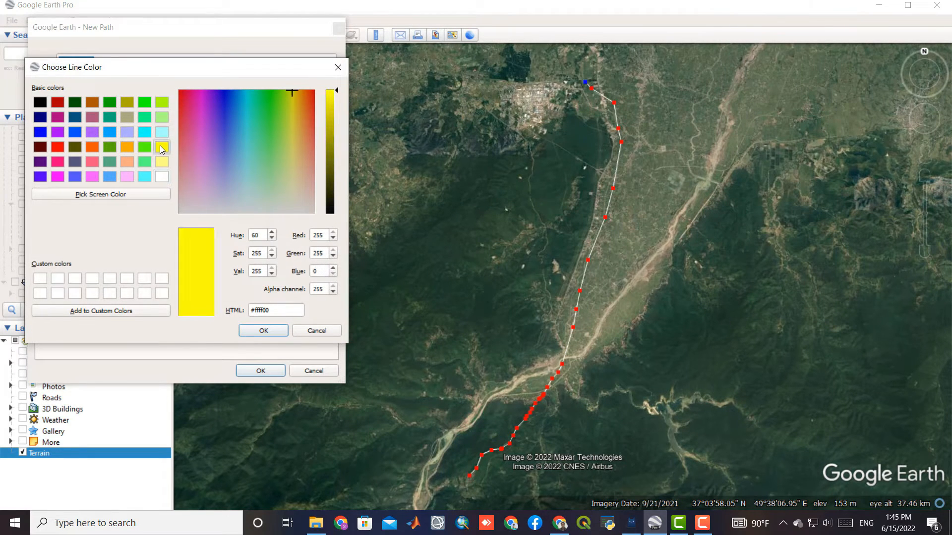
{"action": "left_click", "coordinate": [262, 330]}
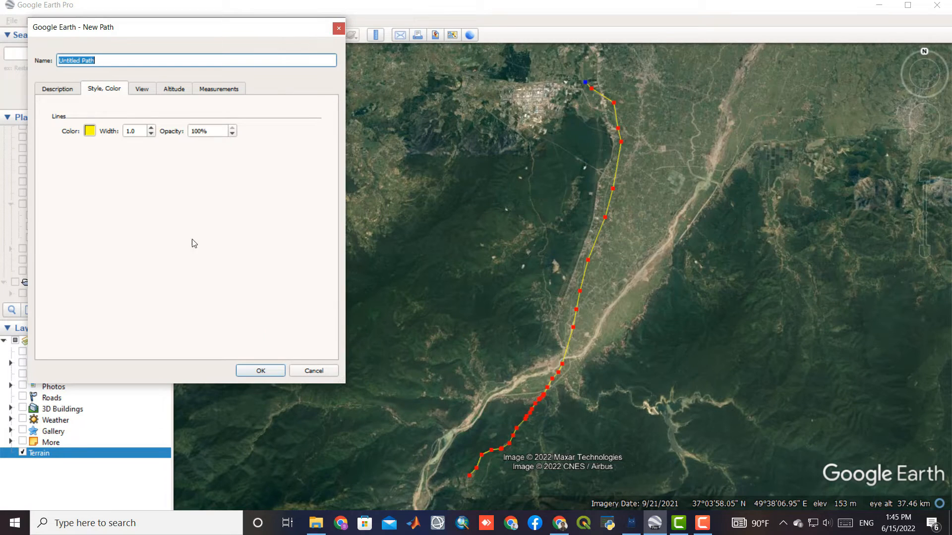
{"action": "left_click", "coordinate": [152, 129]}
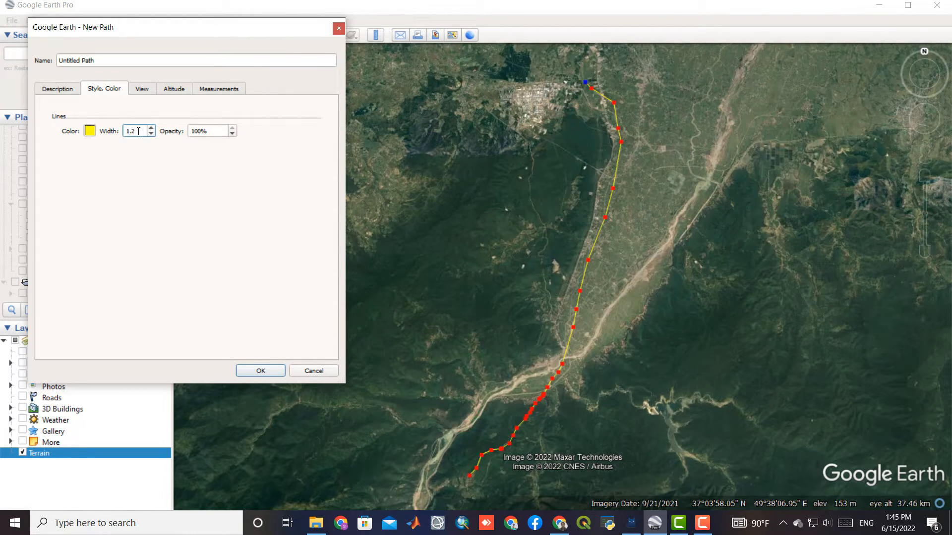
{"action": "type", "text": "2"}
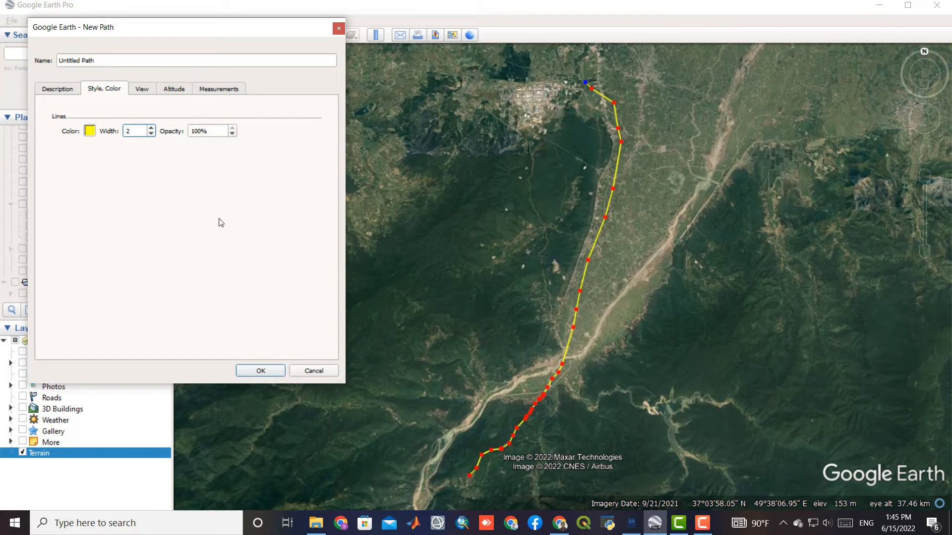
Check the new path's view, altitude and description settings and save the path
{"action": "left_click", "coordinate": [151, 92]}
{"action": "left_click", "coordinate": [169, 91]}
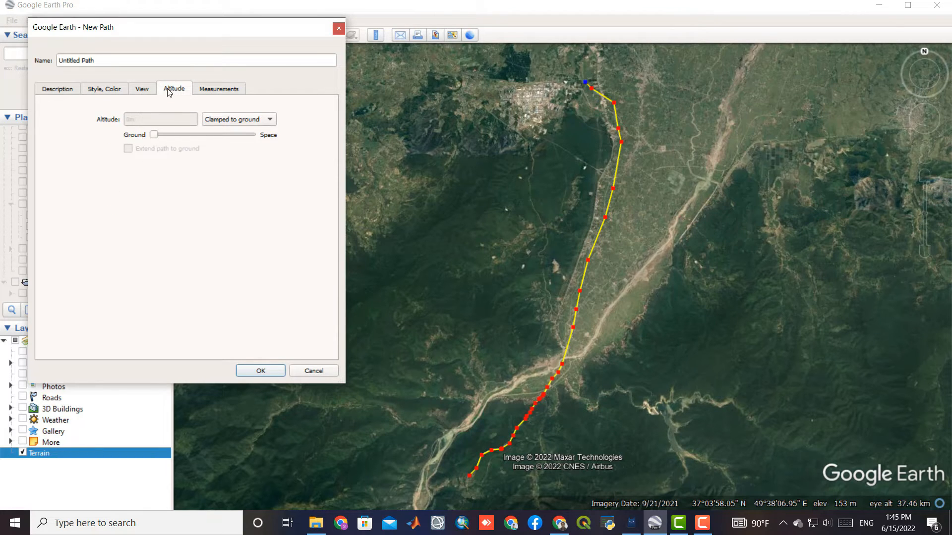
{"action": "left_click", "coordinate": [57, 89]}
{"action": "left_click", "coordinate": [249, 372]}
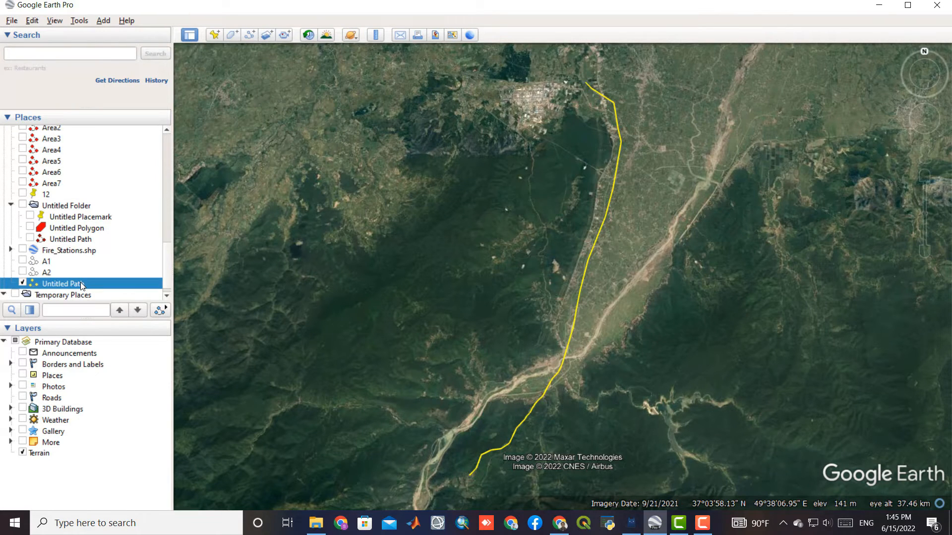
Show the elevation profile of the new yellow path
{"action": "right_click", "coordinate": [81, 283]}
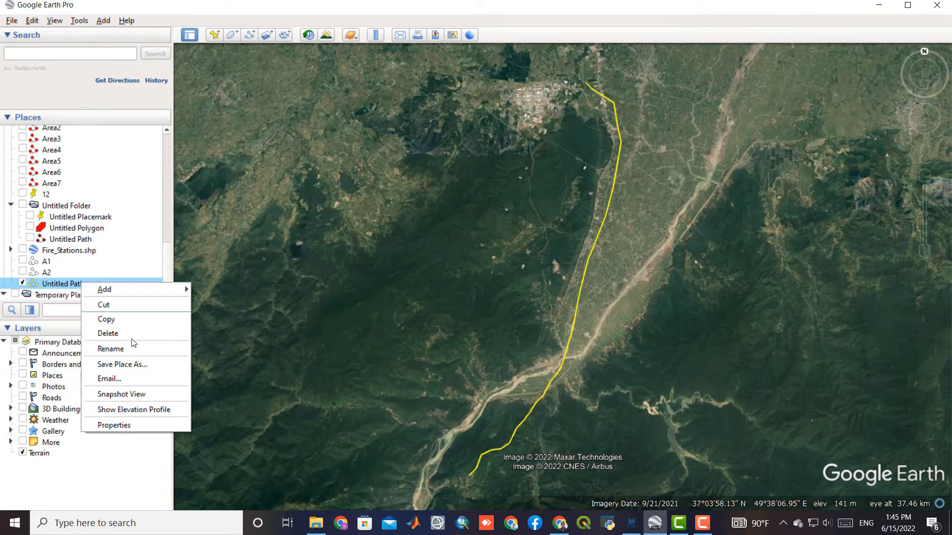
{"action": "left_click", "coordinate": [178, 413]}
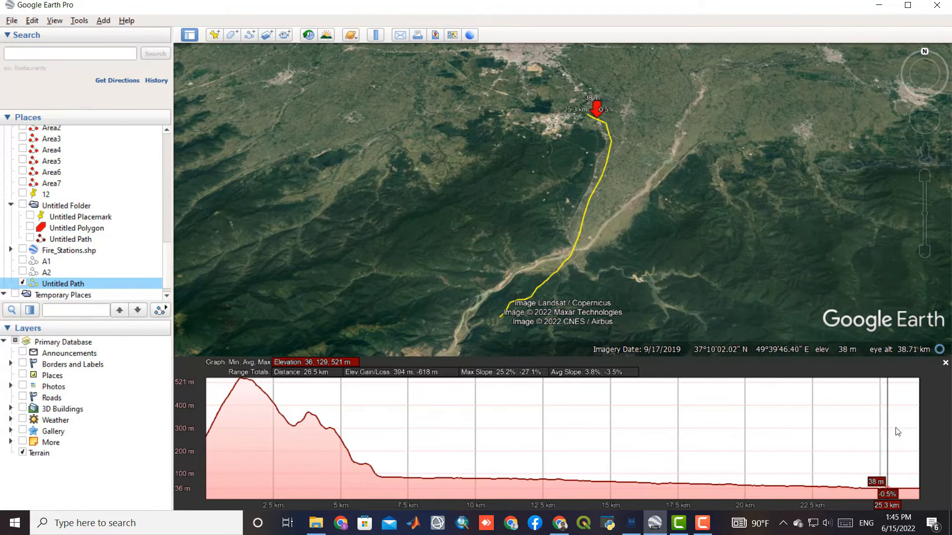
Close the elevation profile and draw a new path about 7.27 km long from the snowy summit southeast down the mountainside, saving it
{"action": "left_click", "coordinate": [946, 363]}
{"action": "scroll", "coordinate": [568, 363], "scroll_direction": "up", "scroll_amount": 3}
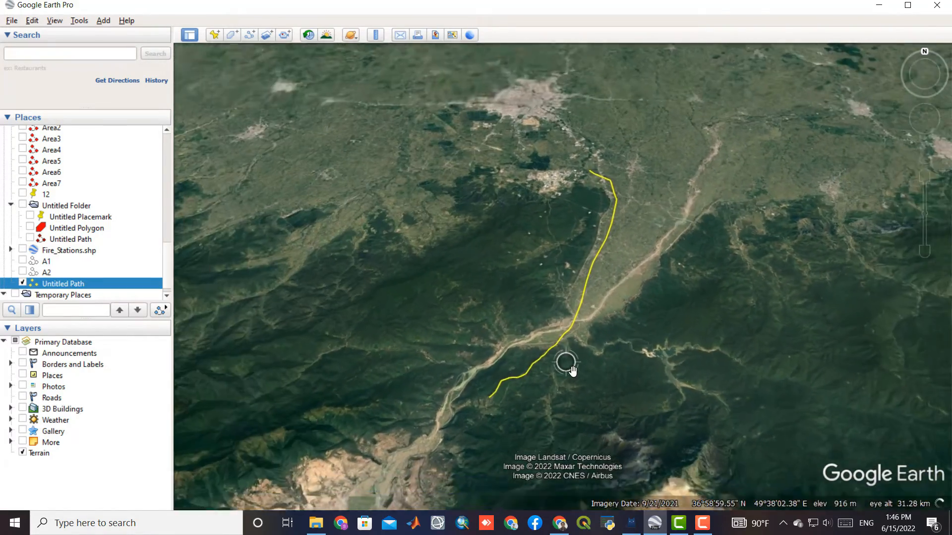
{"action": "scroll", "coordinate": [573, 370], "scroll_direction": "down", "scroll_amount": 5}
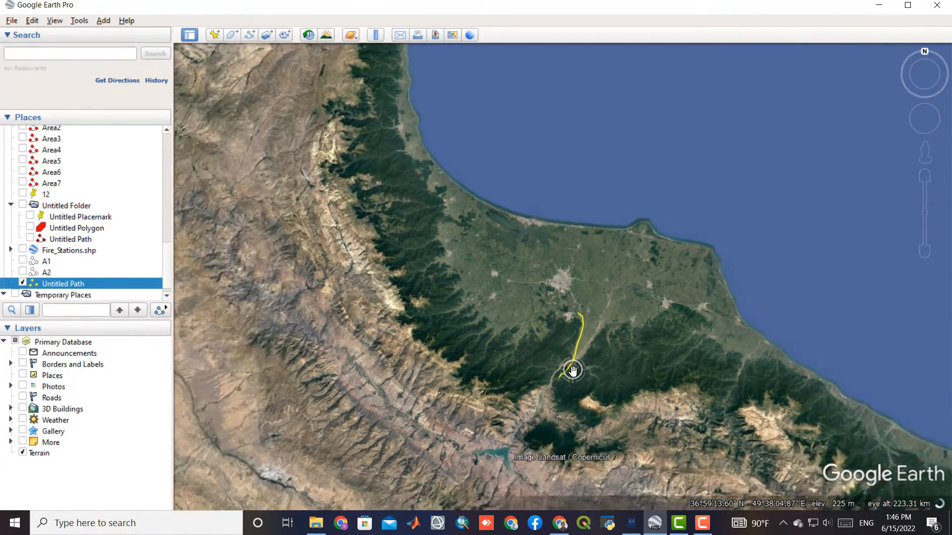
{"action": "scroll", "coordinate": [572, 370], "scroll_direction": "down", "scroll_amount": 2}
{"action": "left_click_drag", "start_coordinate": [333, 322], "coordinate": [504, 434]}
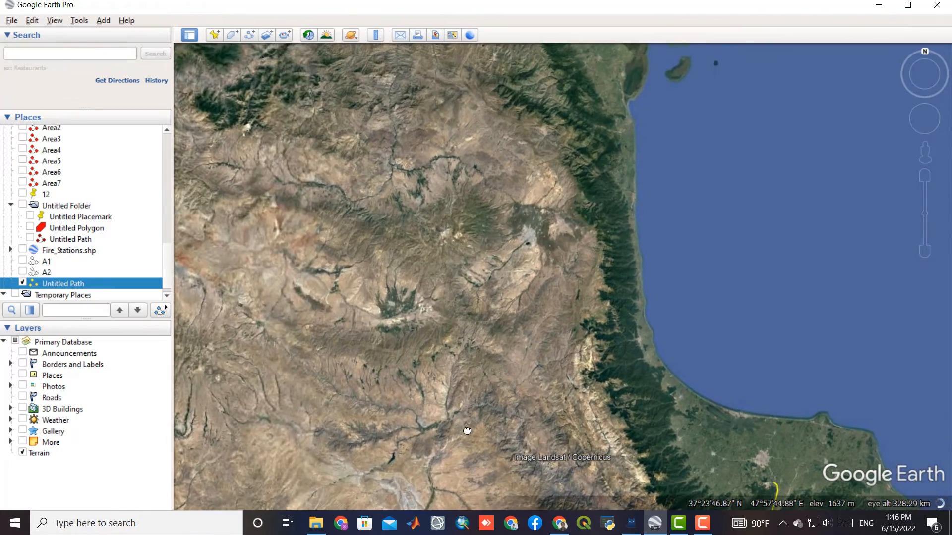
{"action": "scroll", "coordinate": [441, 230], "scroll_direction": "up", "scroll_amount": 1}
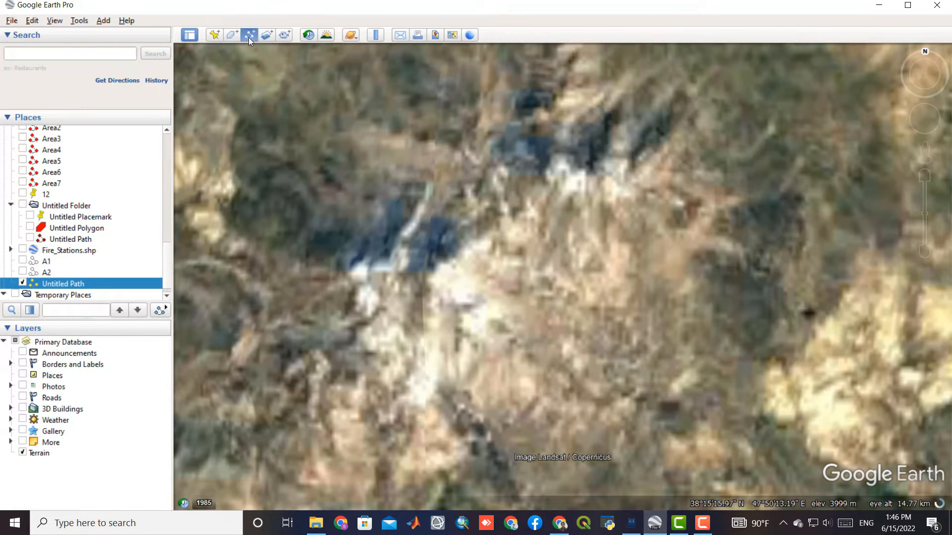
{"action": "left_click", "coordinate": [248, 35]}
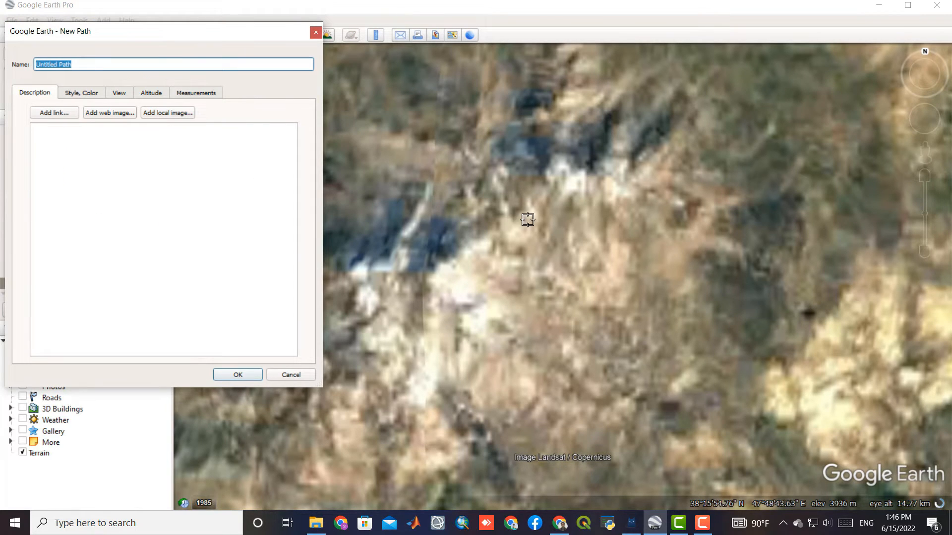
{"action": "left_click_drag", "start_coordinate": [564, 164], "coordinate": [574, 260]}
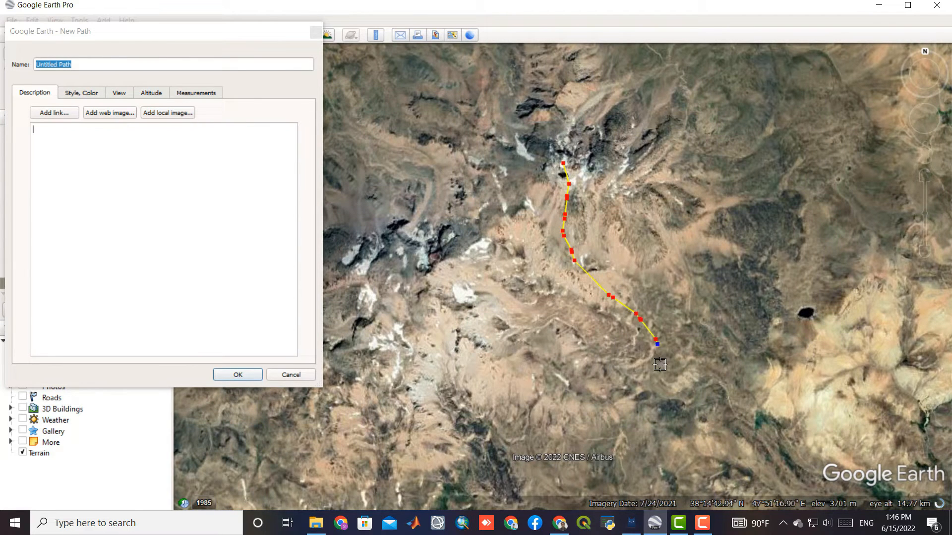
{"action": "left_click_drag", "start_coordinate": [660, 365], "coordinate": [675, 388]}
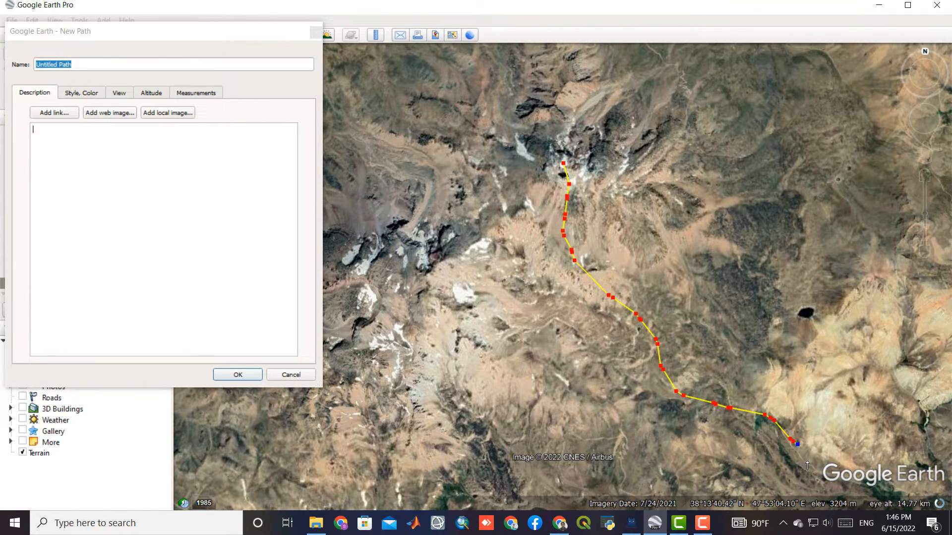
{"action": "left_click", "coordinate": [229, 375]}
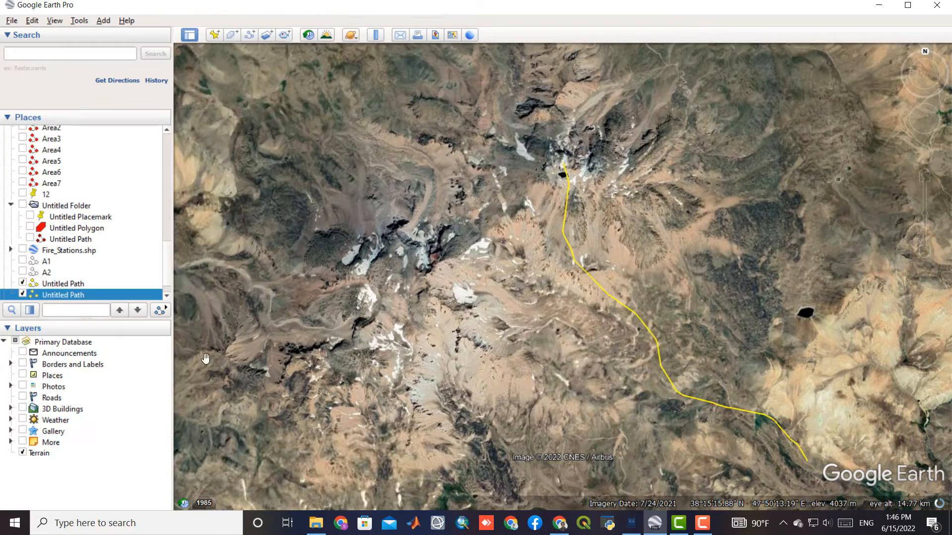
Show the elevation profile of the new mountain path and close it after inspecting it
{"action": "right_click", "coordinate": [55, 295]}
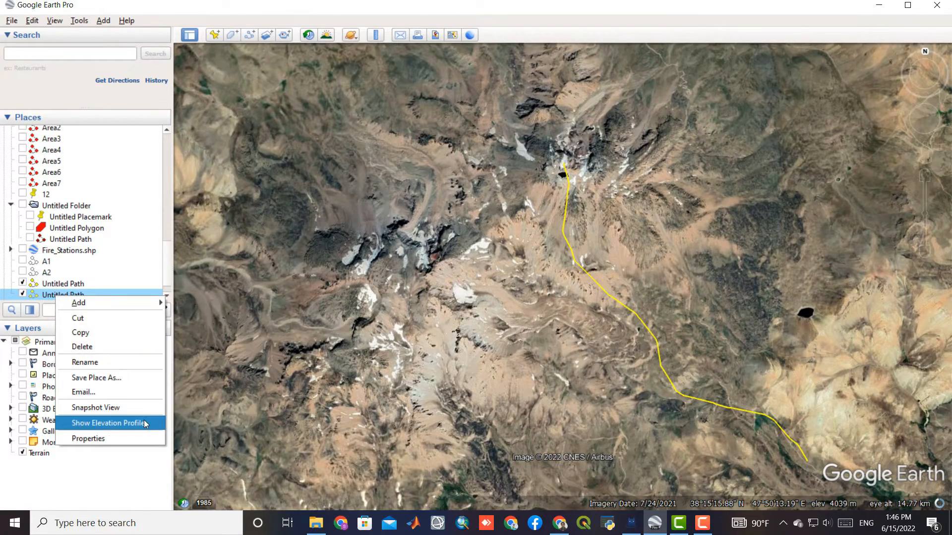
{"action": "left_click", "coordinate": [144, 422]}
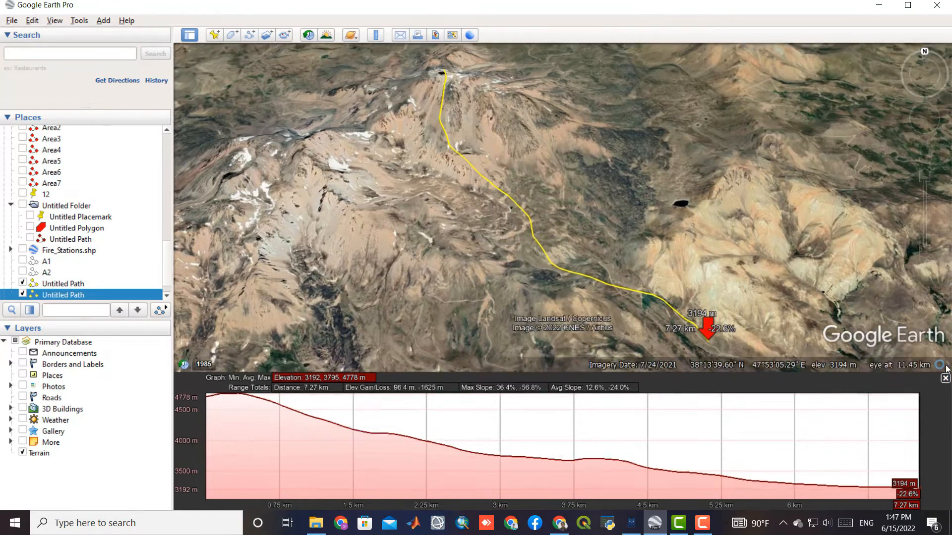
{"action": "left_click", "coordinate": [945, 363]}
{"action": "scroll", "coordinate": [525, 365], "scroll_direction": "down", "scroll_amount": 3}
{"action": "scroll", "coordinate": [526, 364], "scroll_direction": "down", "scroll_amount": 5}
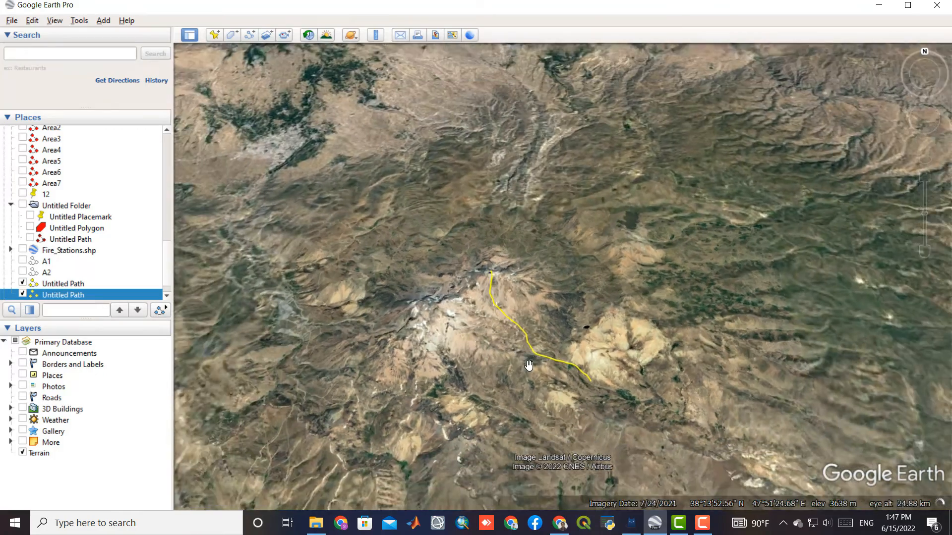
{"action": "scroll", "coordinate": [529, 365], "scroll_direction": "down", "scroll_amount": 5}
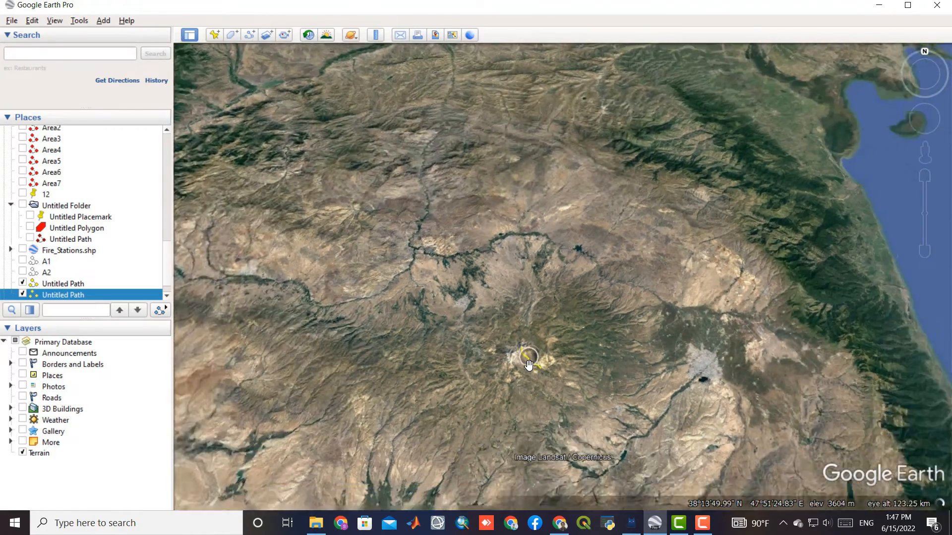
{"action": "scroll", "coordinate": [529, 365], "scroll_direction": "down", "scroll_amount": 4}
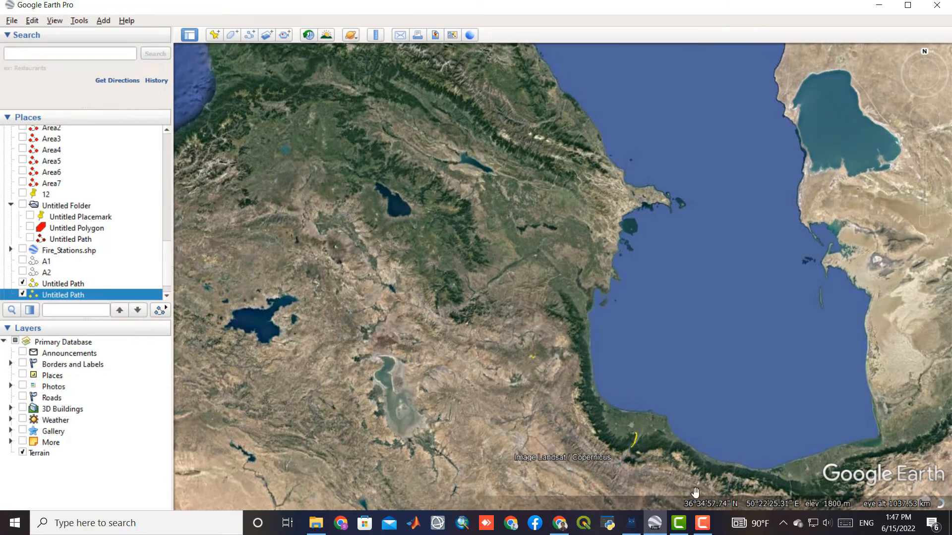
{"action": "left_click", "coordinate": [703, 523]}
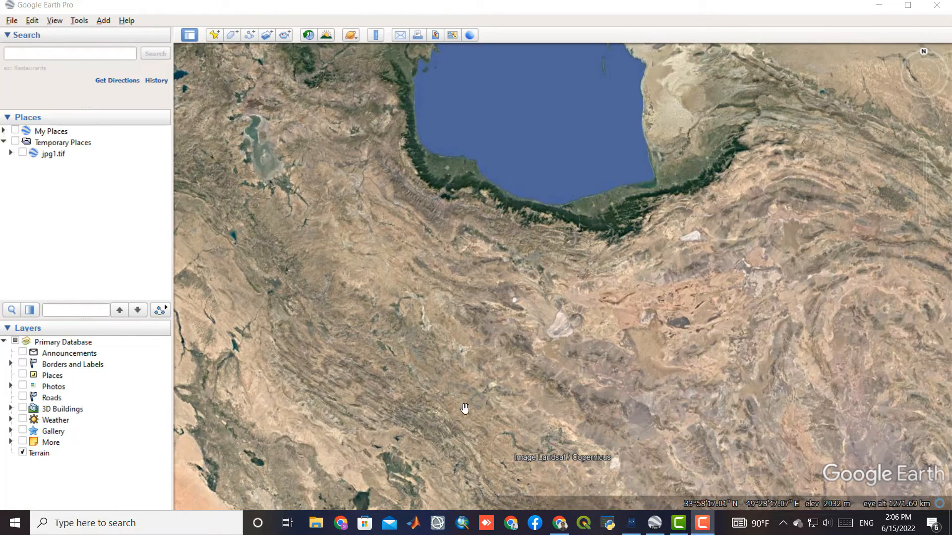
Switch to Chrome and download US_Army_maps_v_17.kmz from the lib.utexas.edu result of the "us army maps .kmz" search
{"action": "left_click", "coordinate": [560, 523]}
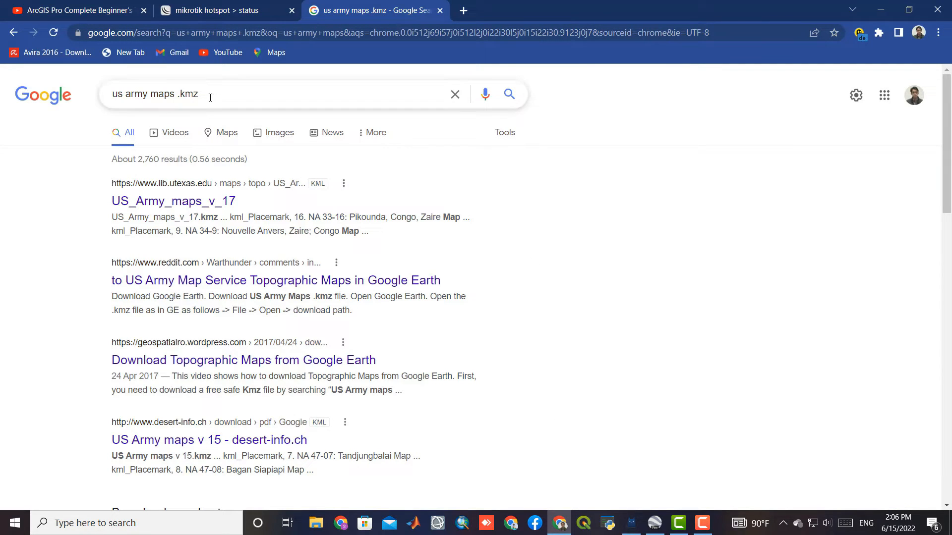
{"action": "triple_click", "coordinate": [155, 96]}
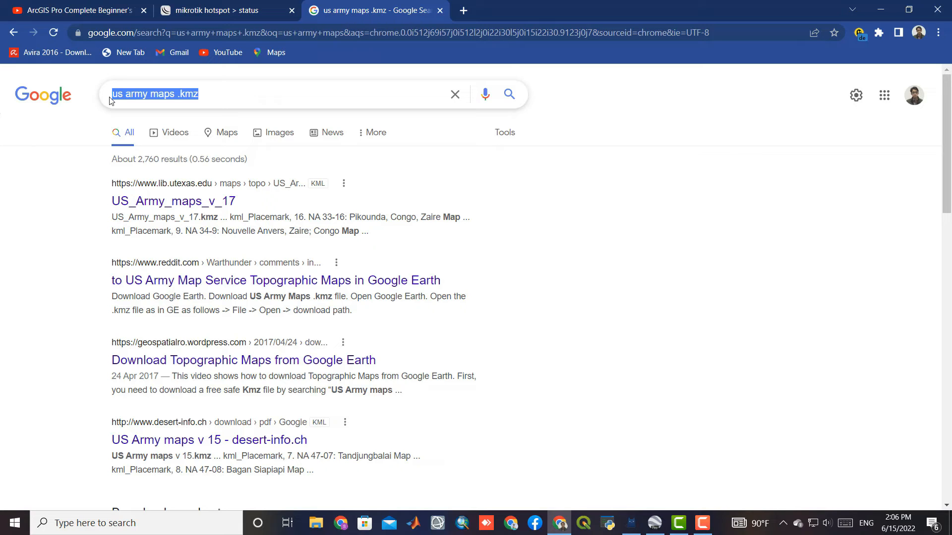
{"action": "left_click", "coordinate": [86, 204]}
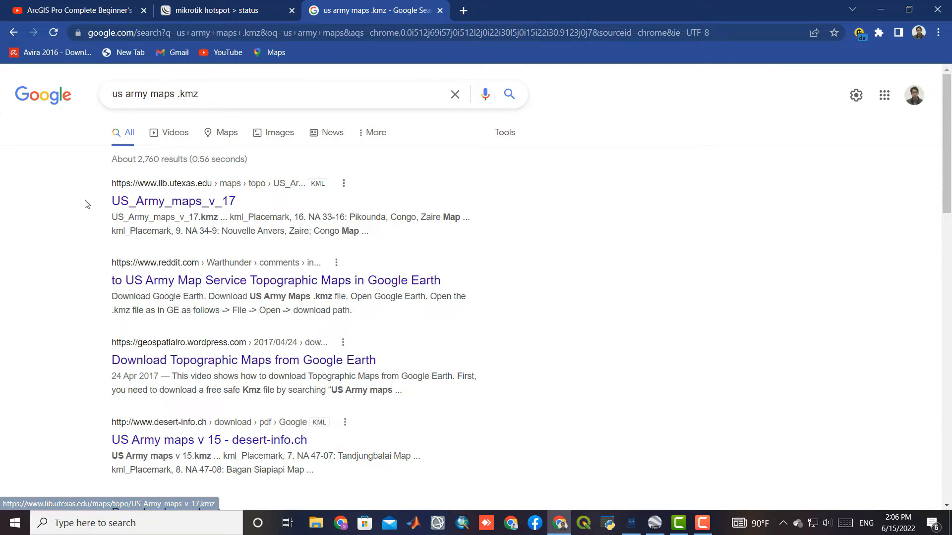
{"action": "left_click", "coordinate": [178, 206]}
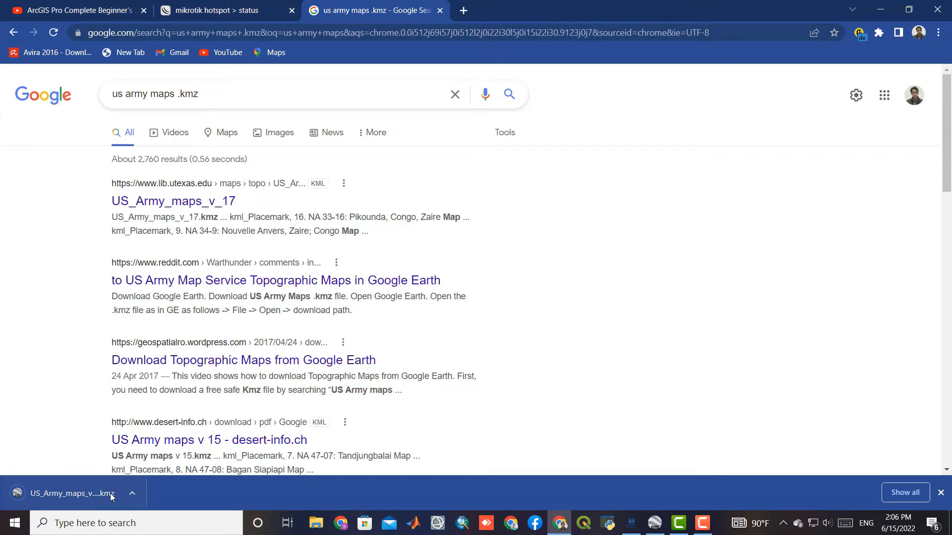
Show the downloaded US_Army_maps_v_17 file in its folder and return to Google Earth Pro
{"action": "left_click", "coordinate": [132, 495]}
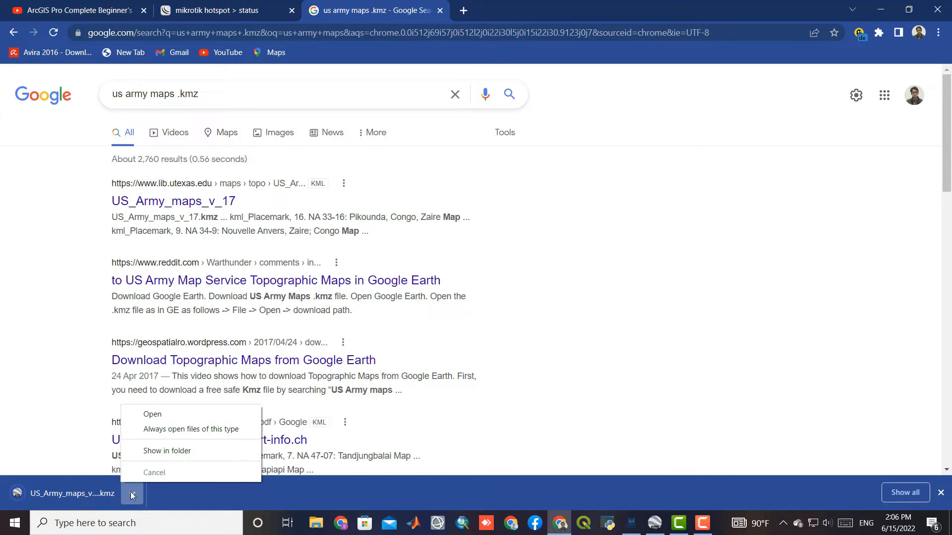
{"action": "left_click", "coordinate": [164, 450]}
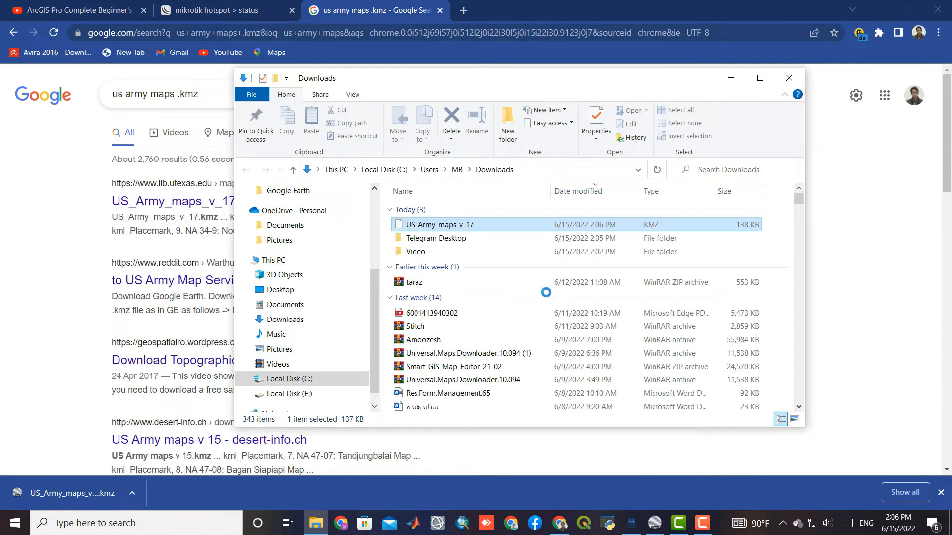
{"action": "left_click", "coordinate": [788, 78]}
{"action": "left_click", "coordinate": [876, 9]}
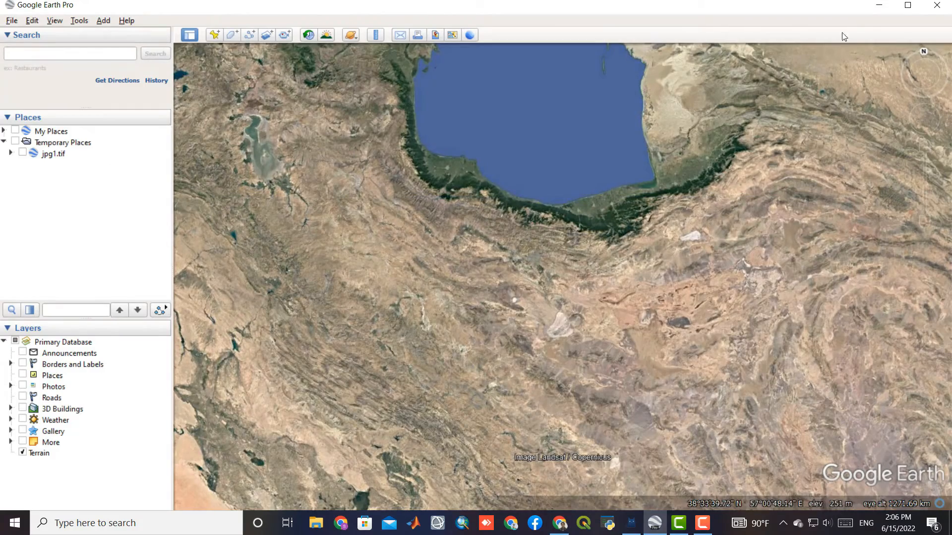
{"action": "left_click", "coordinate": [875, 6]}
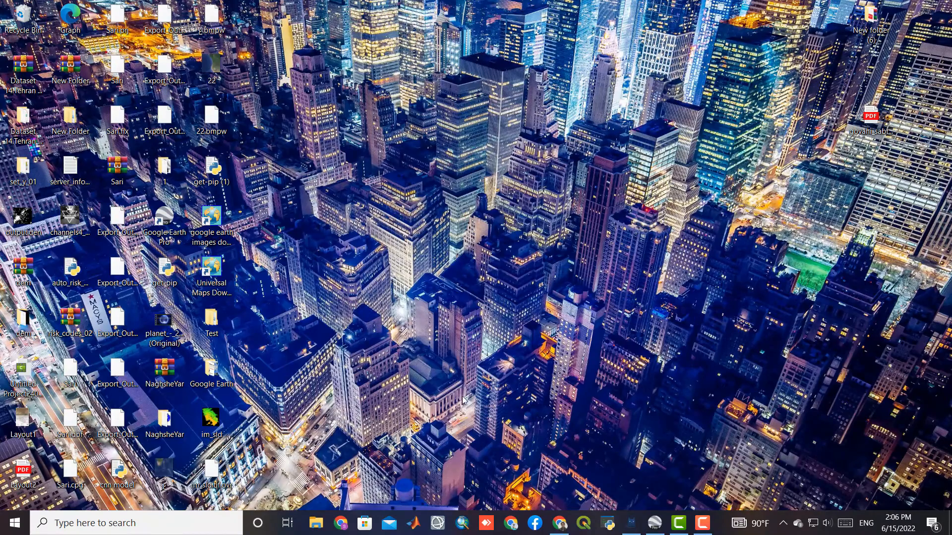
{"action": "left_click", "coordinate": [655, 523]}
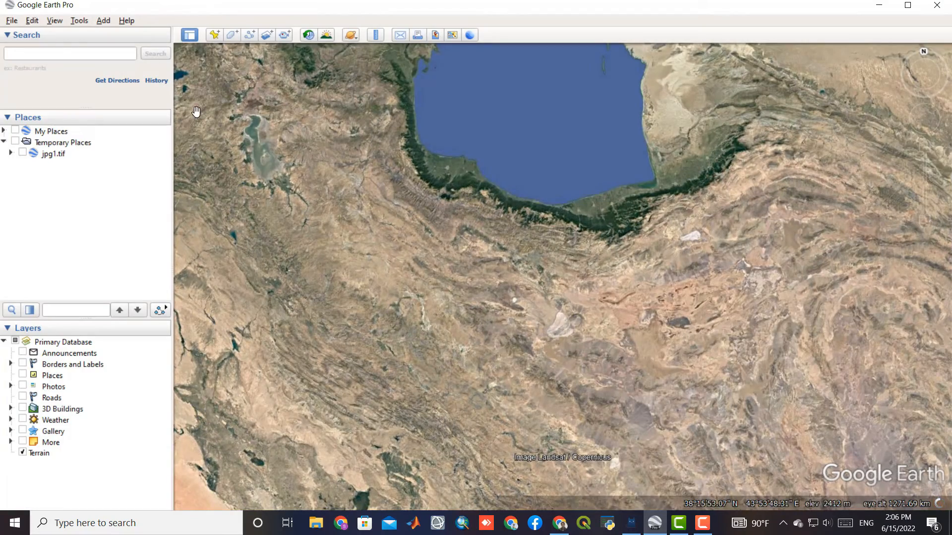
Open US_Army_maps_v_17 from the Desktop folder and turn on its display on the globe
{"action": "left_click", "coordinate": [12, 20]}
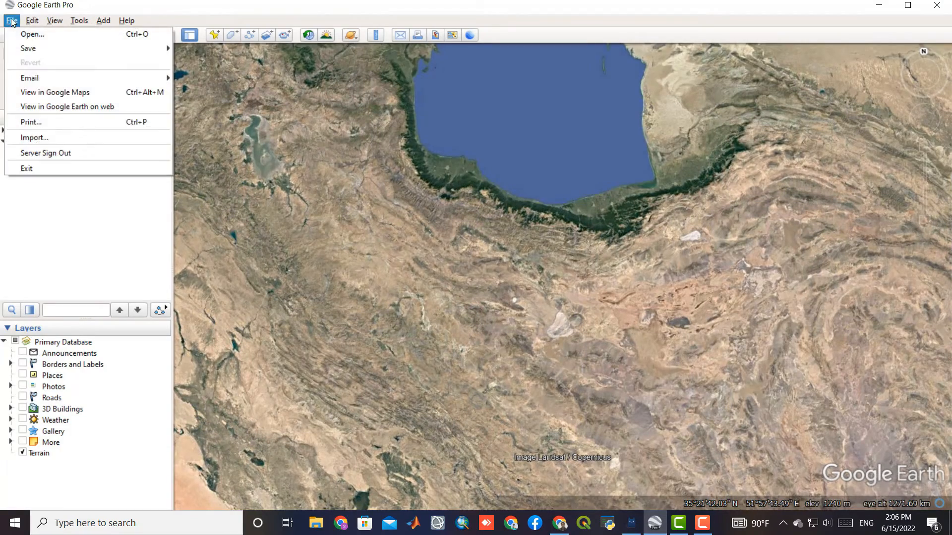
{"action": "left_click", "coordinate": [15, 33]}
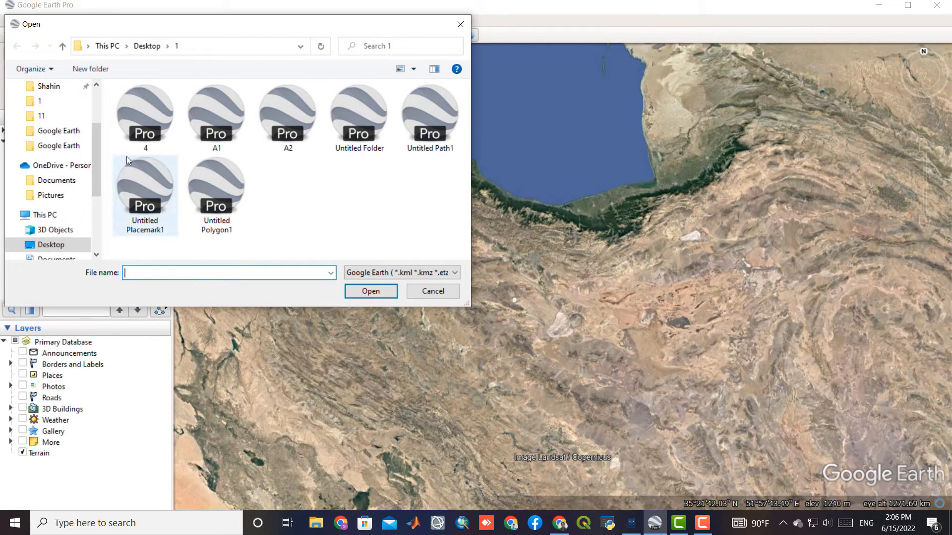
{"action": "left_click", "coordinate": [142, 45]}
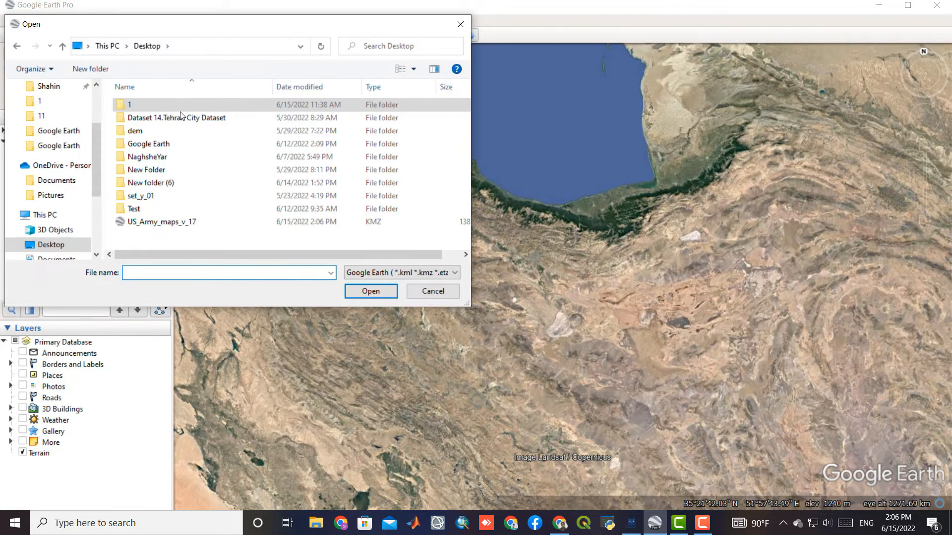
{"action": "left_click", "coordinate": [179, 223]}
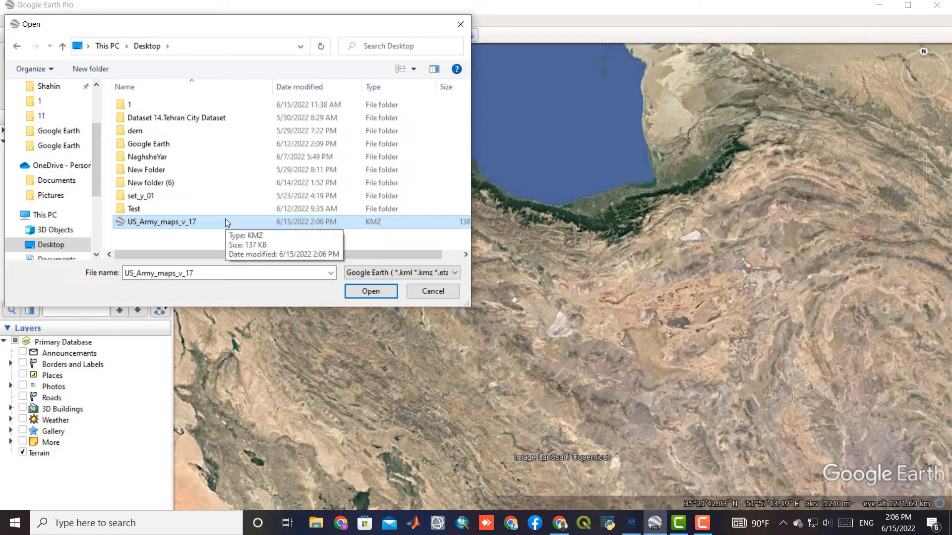
{"action": "left_click", "coordinate": [357, 292]}
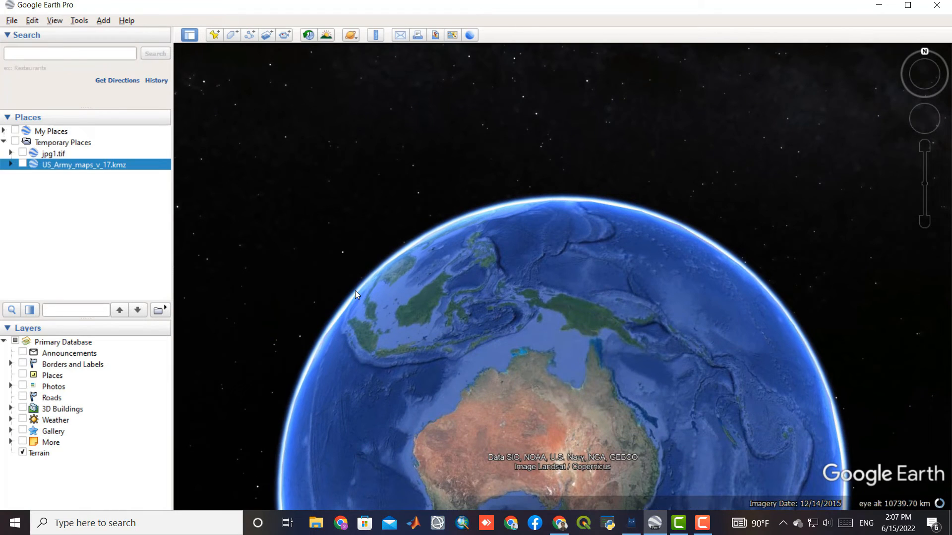
{"action": "left_click", "coordinate": [11, 165]}
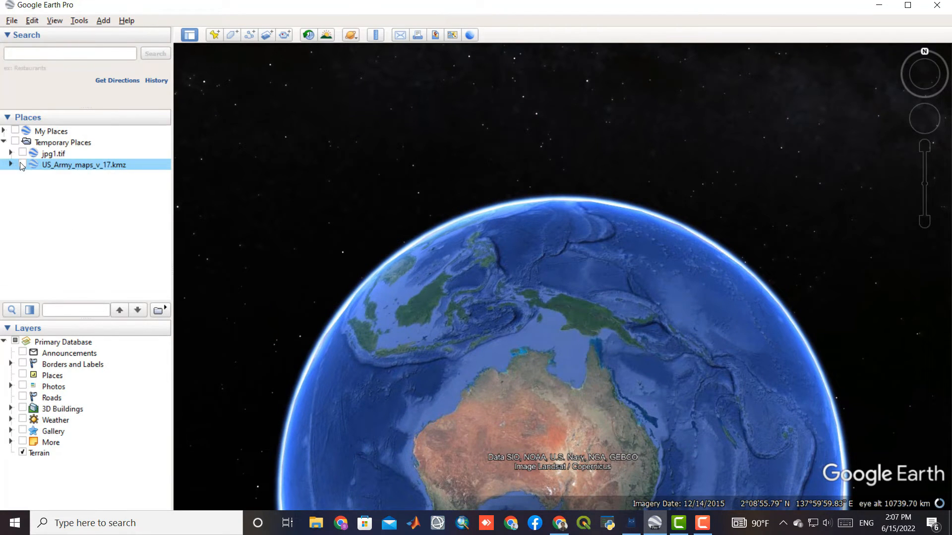
{"action": "left_click", "coordinate": [22, 165]}
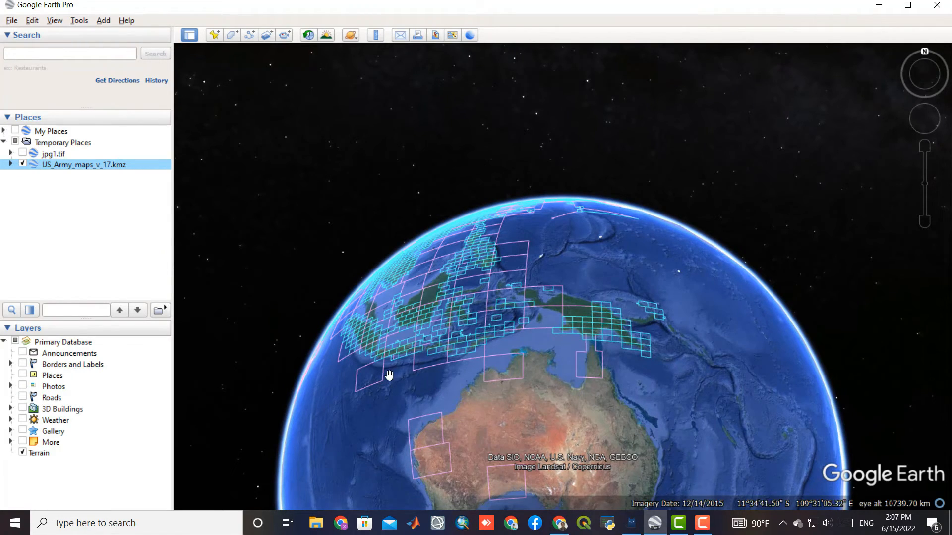
Examine the map sheet grid over Asia, the United States and the Middle East, ending with a north-up close view of Iran
{"action": "left_click_drag", "start_coordinate": [389, 375], "coordinate": [540, 423]}
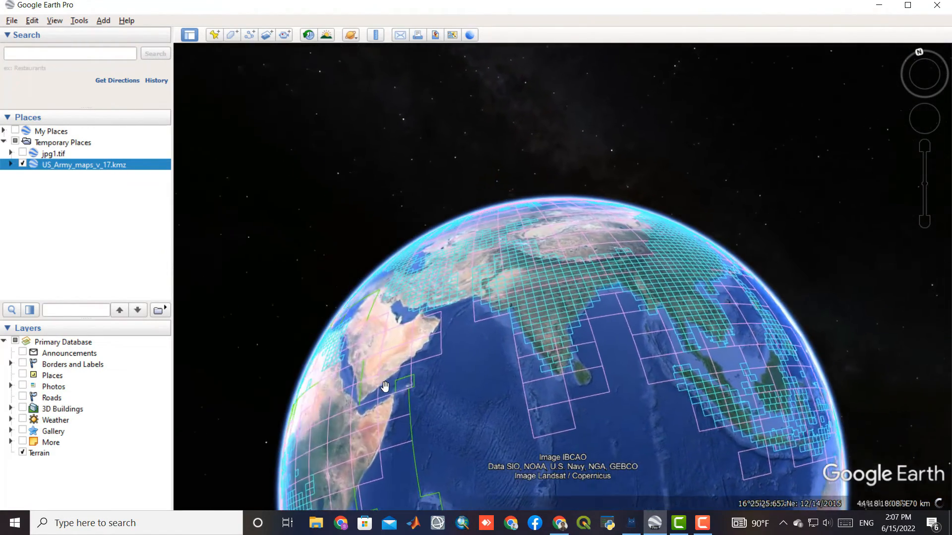
{"action": "left_click_drag", "start_coordinate": [385, 386], "coordinate": [639, 343]}
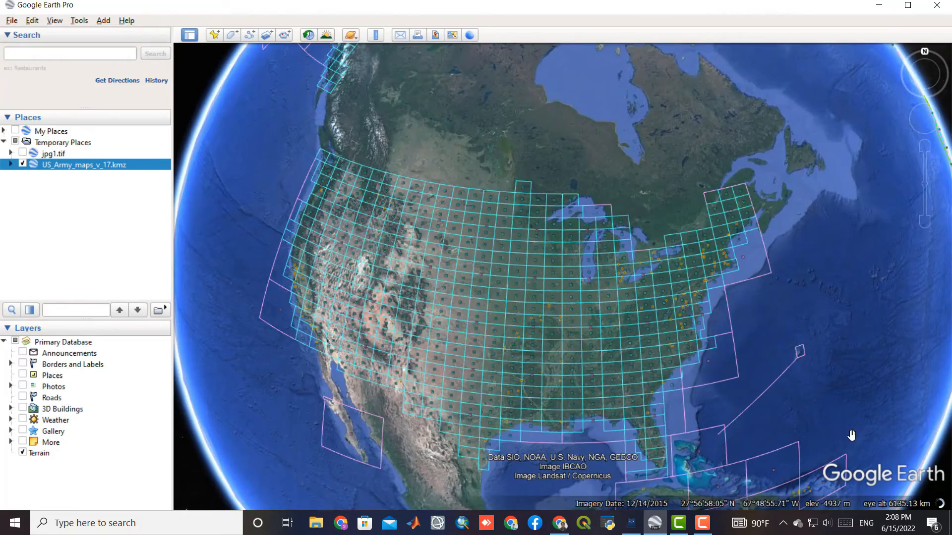
{"action": "left_click_drag", "start_coordinate": [851, 435], "coordinate": [665, 354]}
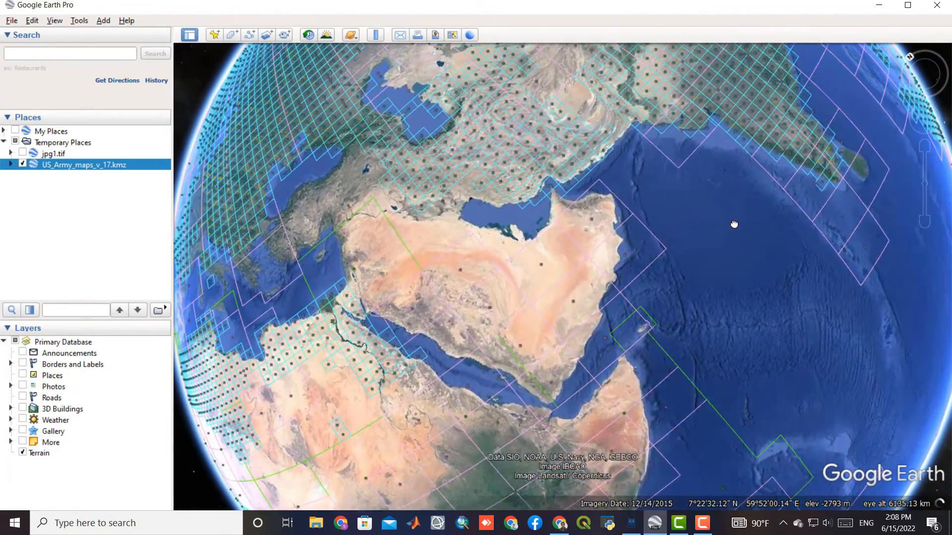
{"action": "left_click_drag", "start_coordinate": [734, 224], "coordinate": [752, 382]}
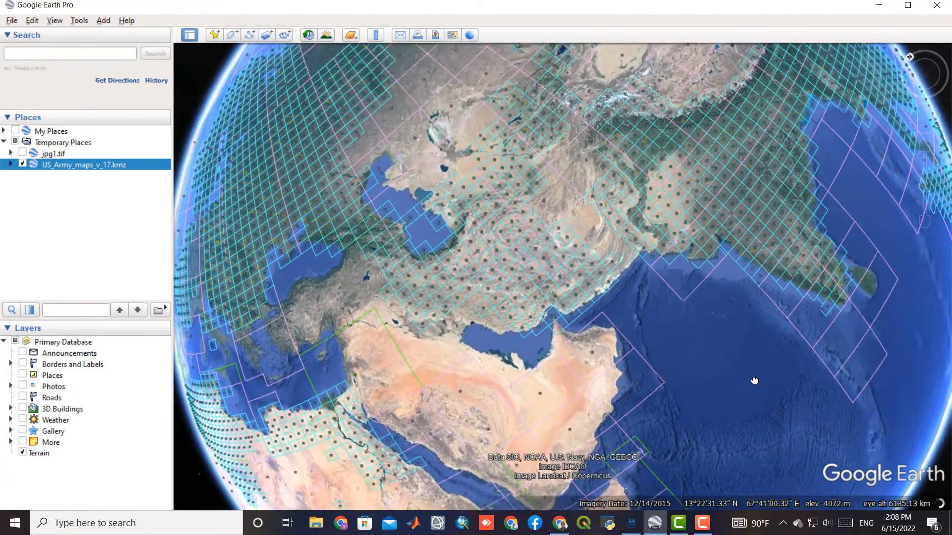
{"action": "left_click", "coordinate": [914, 58]}
{"action": "scroll", "coordinate": [484, 247], "scroll_direction": "up", "scroll_amount": 5}
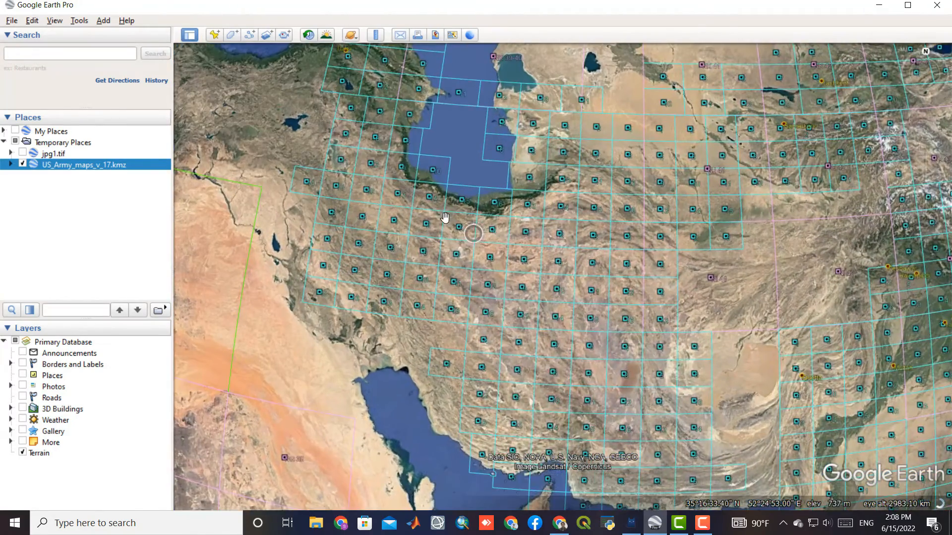
Open the information balloon of map sheet NJ 38-12: Mianeh, Iran, in northwest Iran and copy its Map link
{"action": "scroll", "coordinate": [426, 247], "scroll_direction": "up", "scroll_amount": 5}
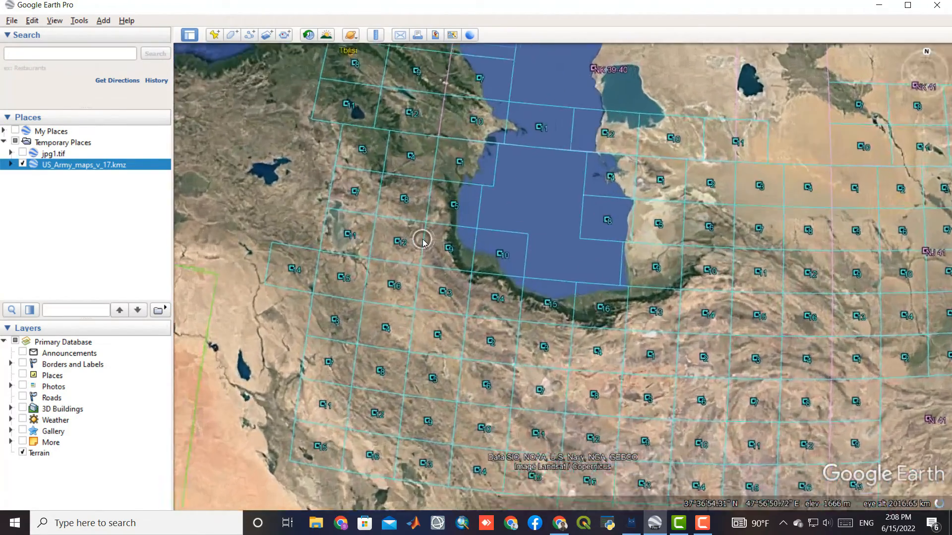
{"action": "scroll", "coordinate": [368, 247], "scroll_direction": "up", "scroll_amount": 3}
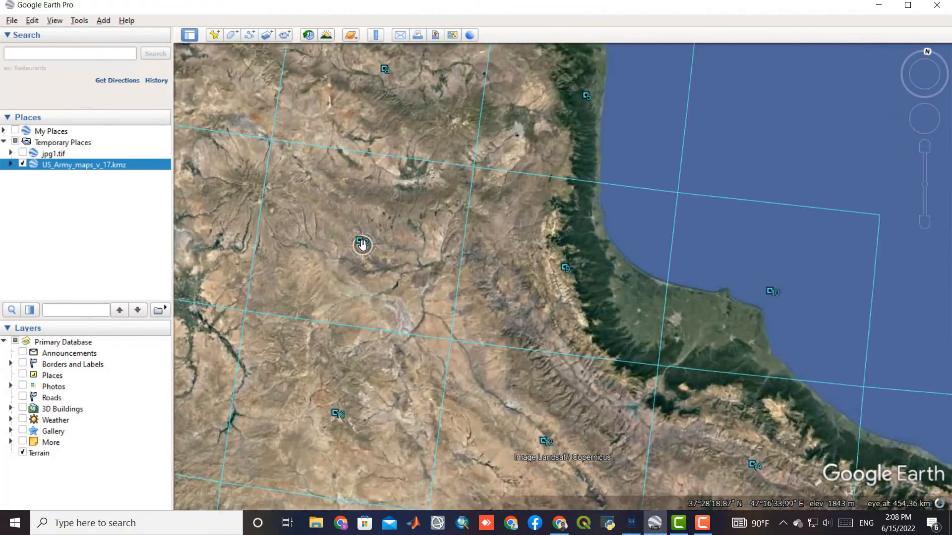
{"action": "left_click", "coordinate": [359, 239]}
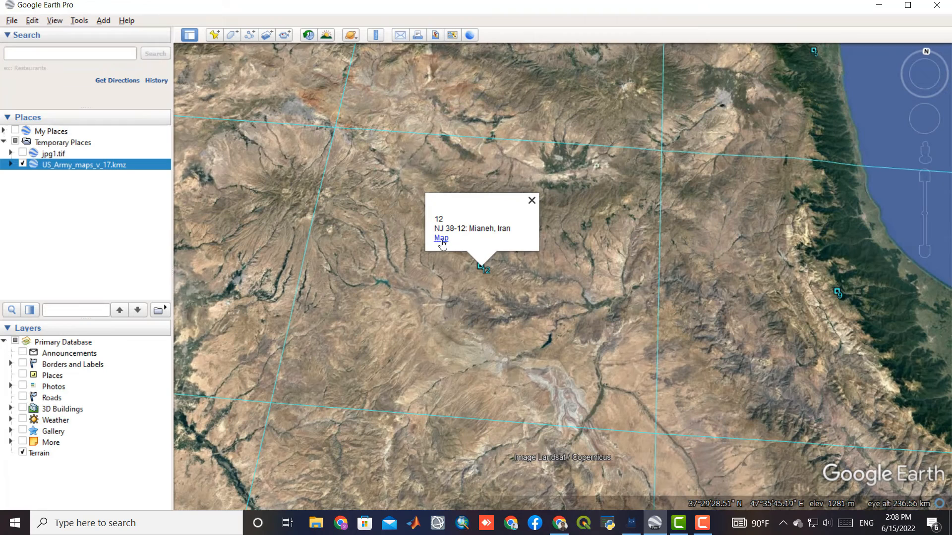
{"action": "right_click", "coordinate": [441, 240]}
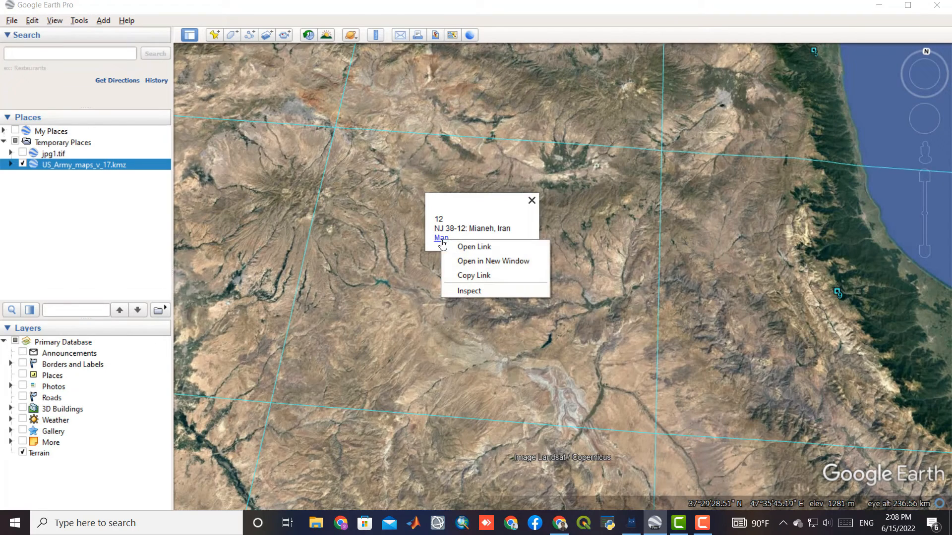
{"action": "left_click", "coordinate": [464, 274]}
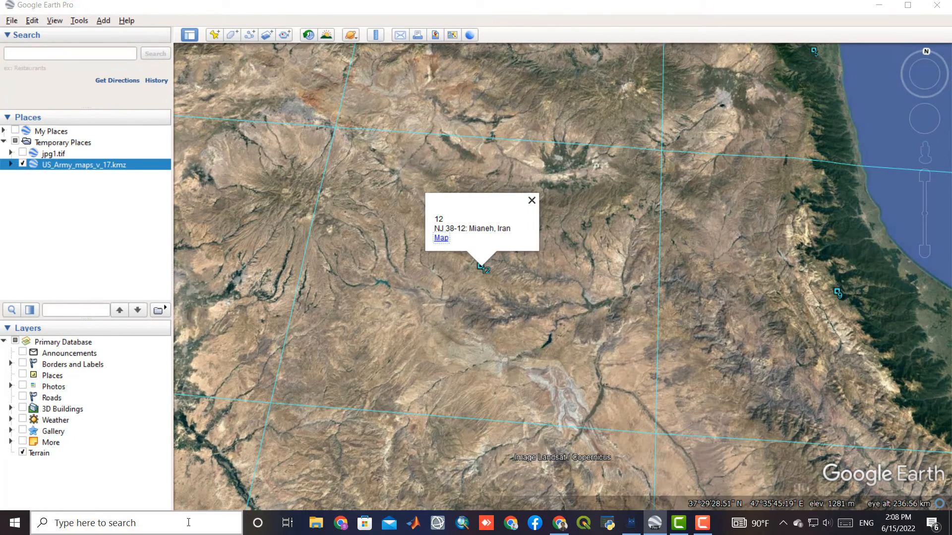
Switch to Internet Download Manager and download txu-oclc-58750648-nj38-12.jpg from the copied link into the Downloads folder
{"action": "left_click", "coordinate": [234, 521]}
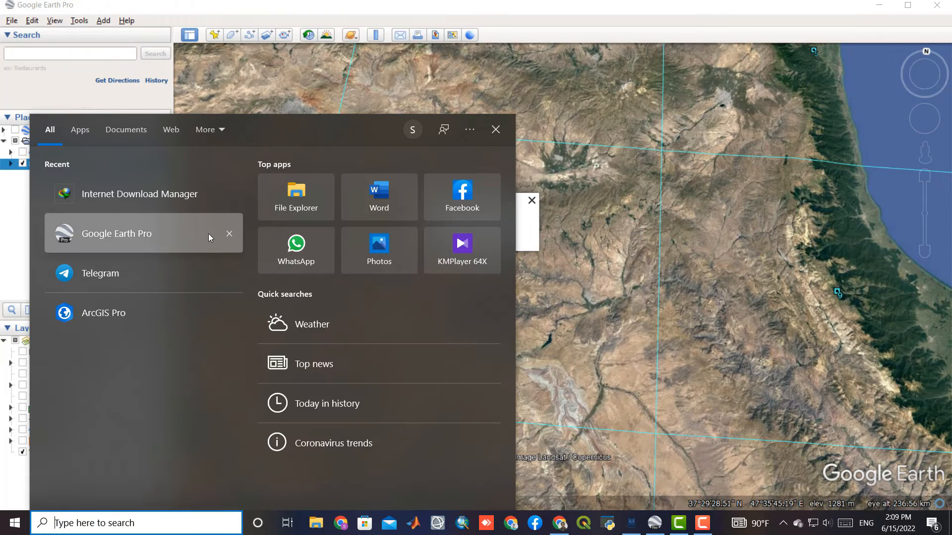
{"action": "left_click", "coordinate": [180, 194]}
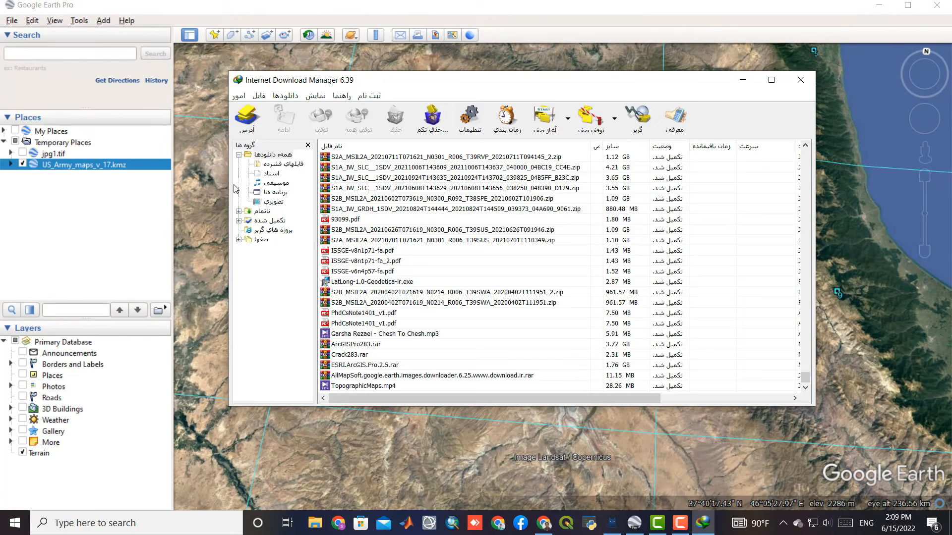
{"action": "left_click", "coordinate": [247, 118]}
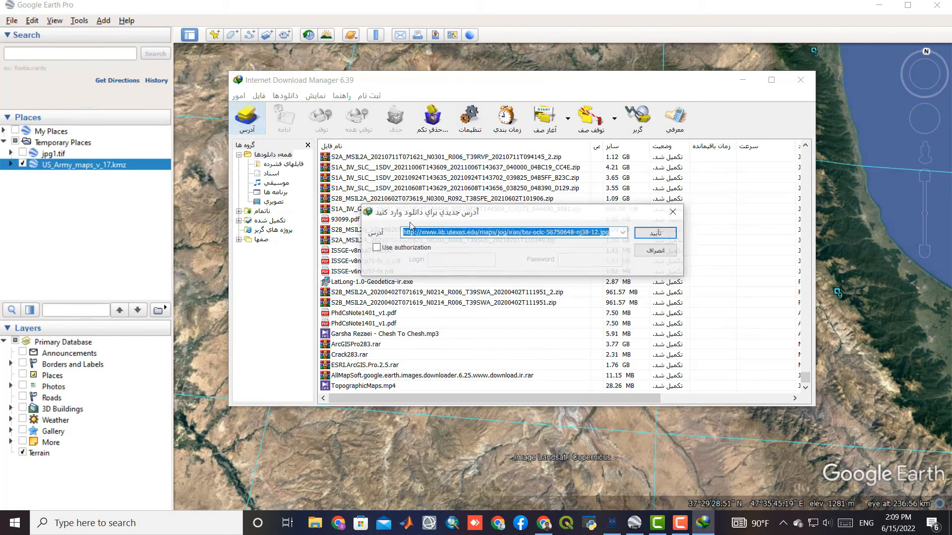
{"action": "left_click", "coordinate": [664, 236]}
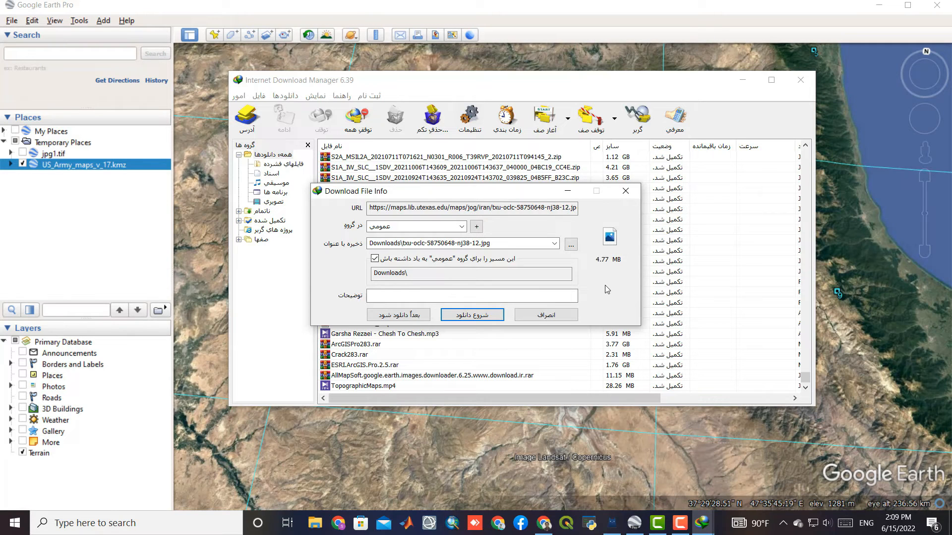
{"action": "left_click", "coordinate": [474, 314]}
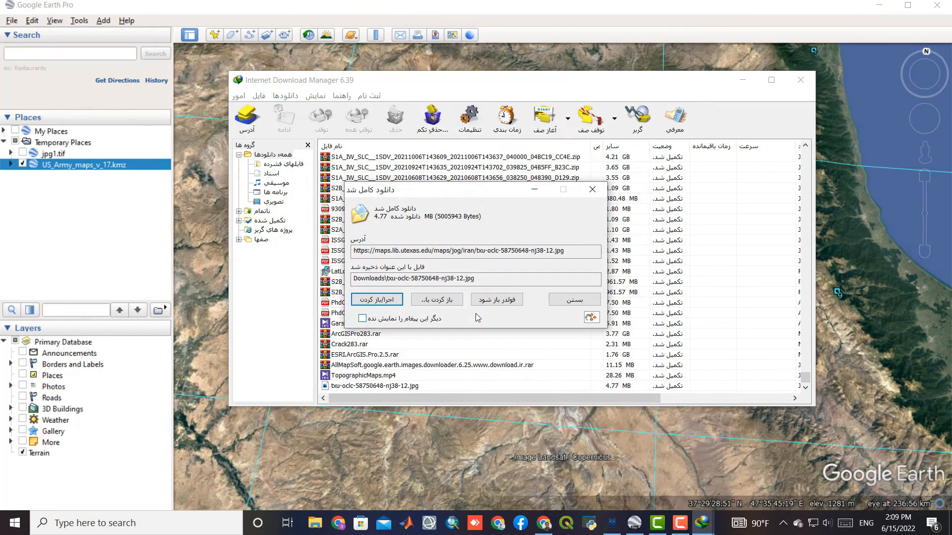
Examine the downloaded Mianeh sheet up close around Sarāb, then return to Google Earth Pro and dismiss the sheet's balloon
{"action": "left_click", "coordinate": [389, 302]}
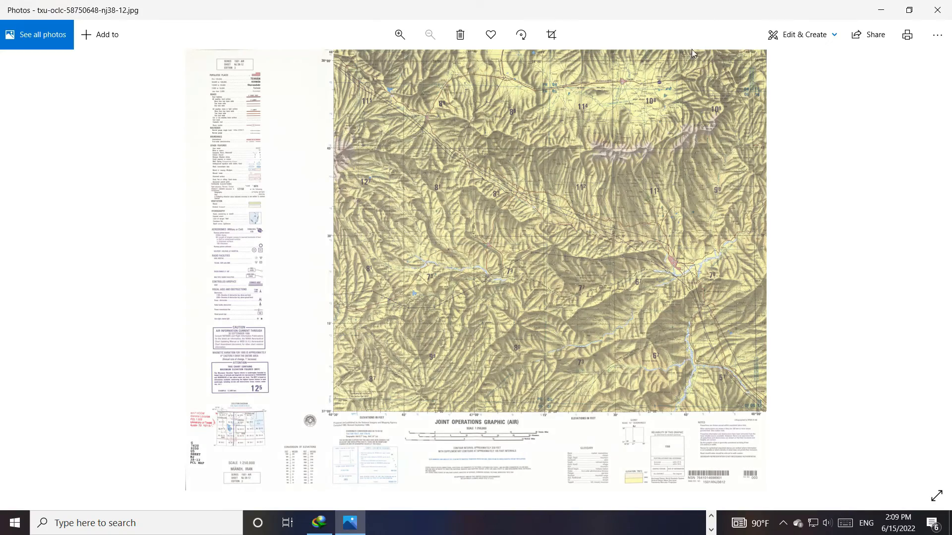
{"action": "scroll", "coordinate": [642, 63], "scroll_direction": "up", "scroll_amount": 5}
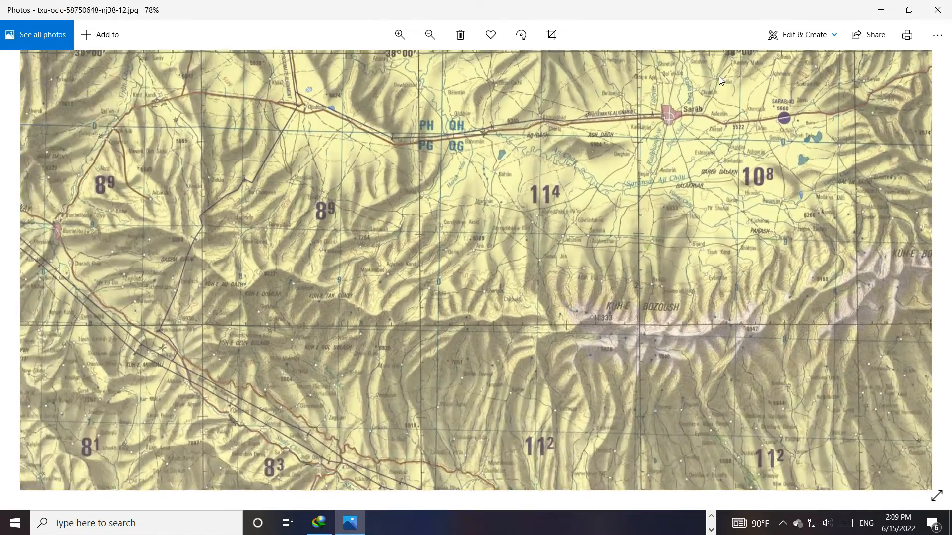
{"action": "scroll", "coordinate": [719, 76], "scroll_direction": "up", "scroll_amount": 2}
{"action": "scroll", "coordinate": [719, 76], "scroll_direction": "up", "scroll_amount": 3}
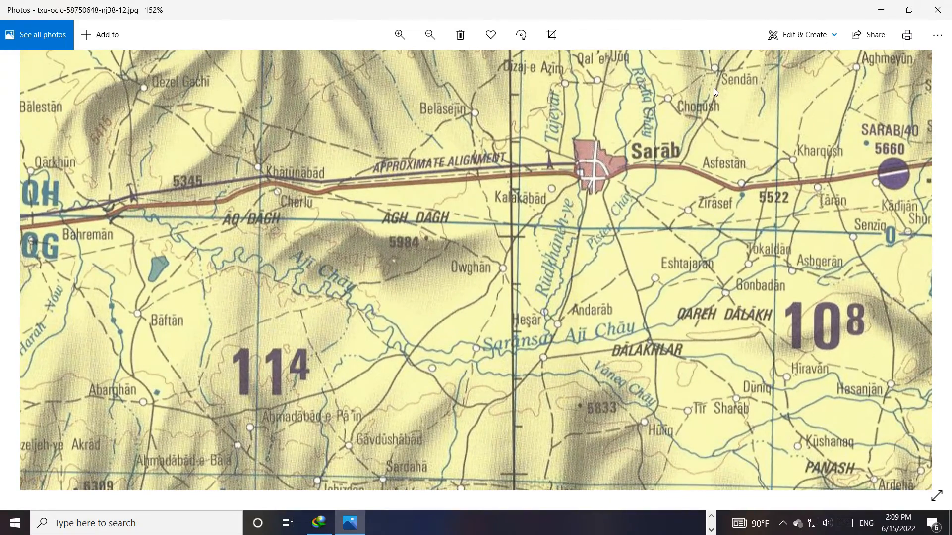
{"action": "scroll", "coordinate": [713, 88], "scroll_direction": "down", "scroll_amount": 5}
{"action": "left_click", "coordinate": [937, 10]}
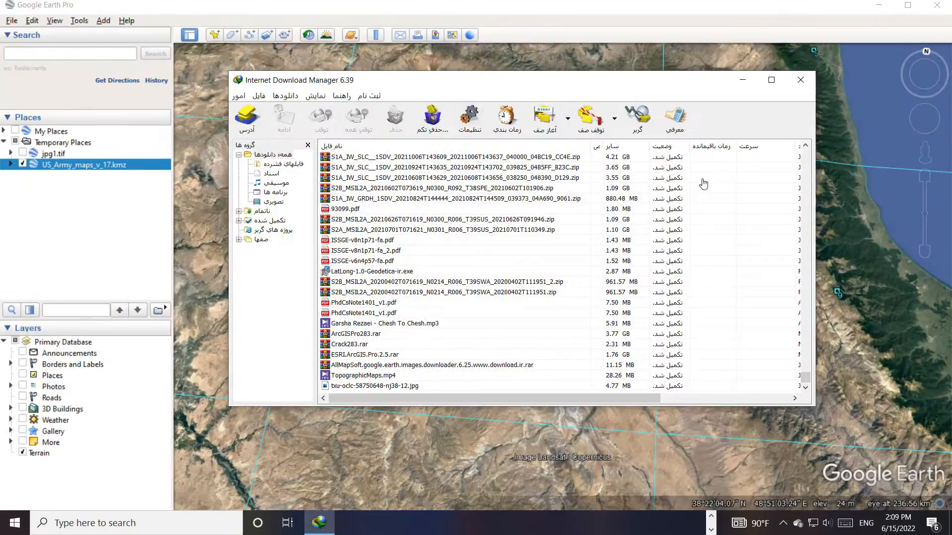
{"action": "left_click", "coordinate": [745, 81]}
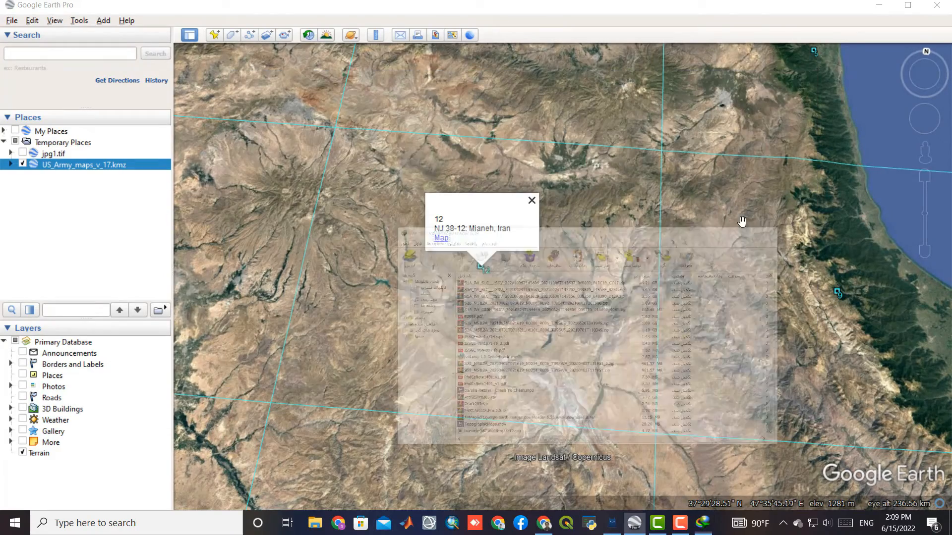
{"action": "left_click", "coordinate": [532, 202]}
Locate map sheet NI 39-3: Tehran, Iran, south of the Caspian Sea and copy its Map link
{"action": "scroll", "coordinate": [491, 281], "scroll_direction": "down", "scroll_amount": 4}
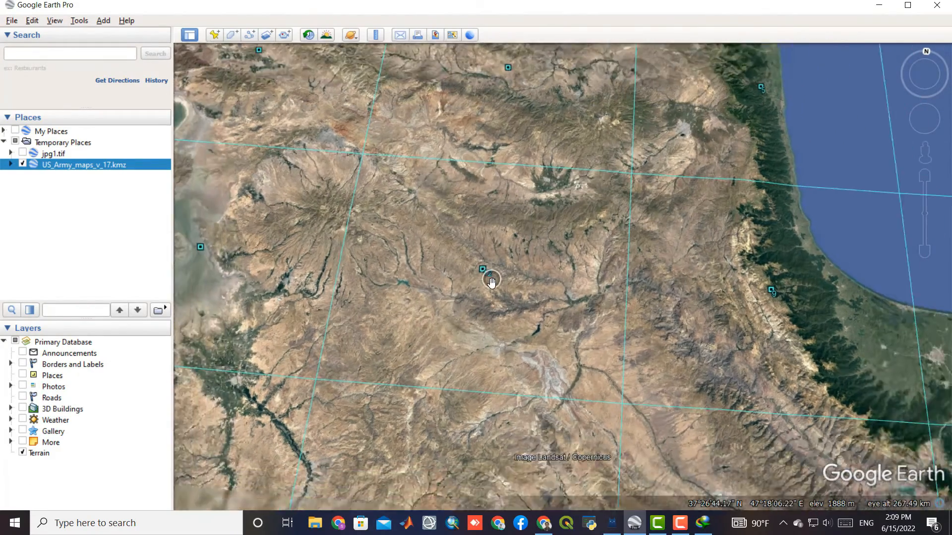
{"action": "scroll", "coordinate": [492, 282], "scroll_direction": "down", "scroll_amount": 5}
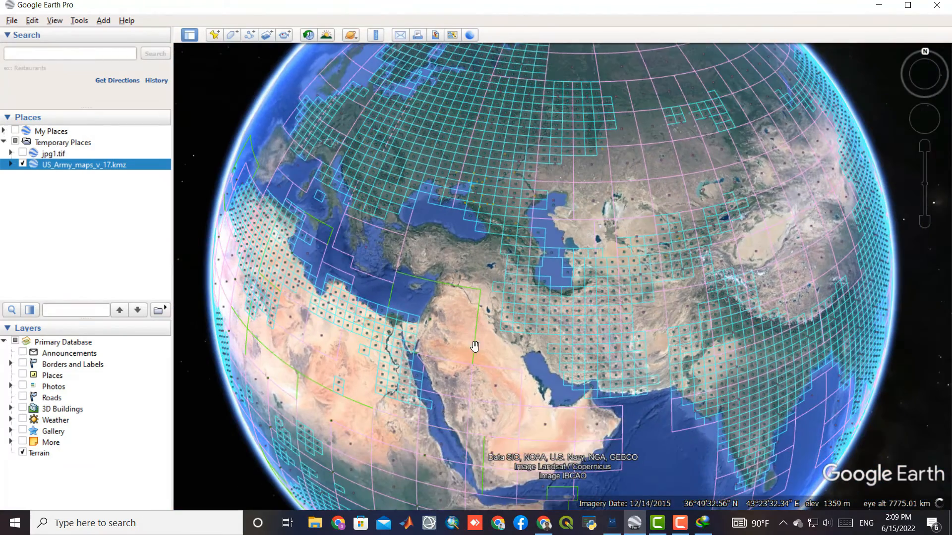
{"action": "left_click_drag", "start_coordinate": [489, 276], "coordinate": [467, 255]}
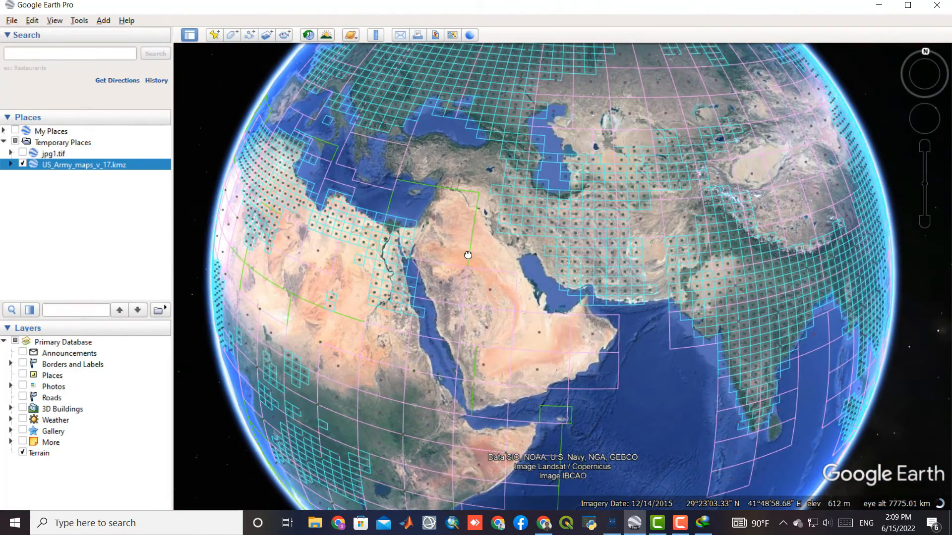
{"action": "left_click_drag", "start_coordinate": [488, 199], "coordinate": [519, 301]}
{"action": "scroll", "coordinate": [518, 300], "scroll_direction": "up", "scroll_amount": 5}
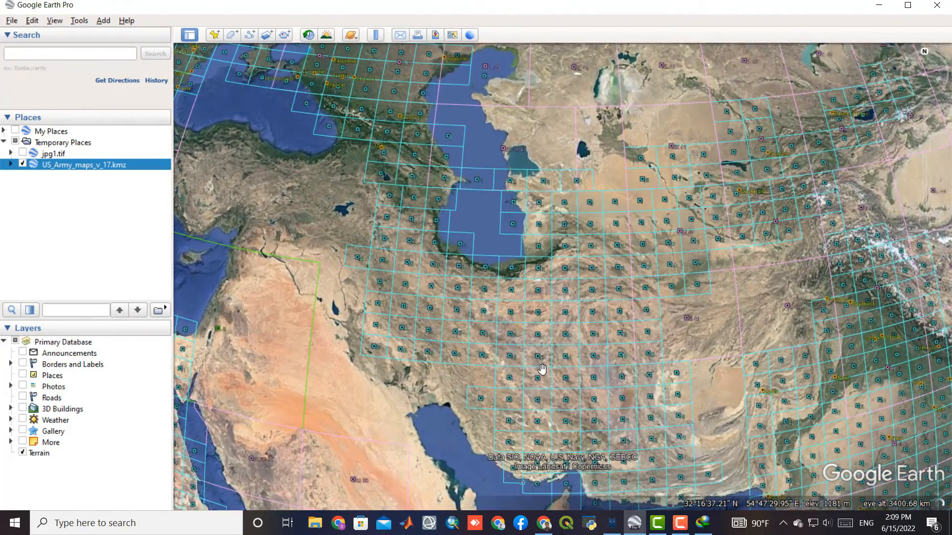
{"action": "scroll", "coordinate": [441, 206], "scroll_direction": "up", "scroll_amount": 4}
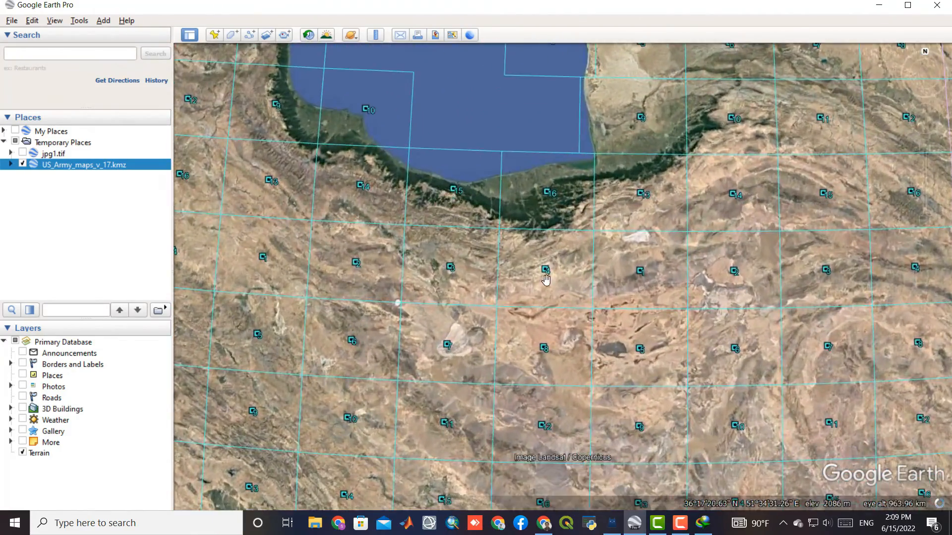
{"action": "scroll", "coordinate": [423, 251], "scroll_direction": "up", "scroll_amount": 4}
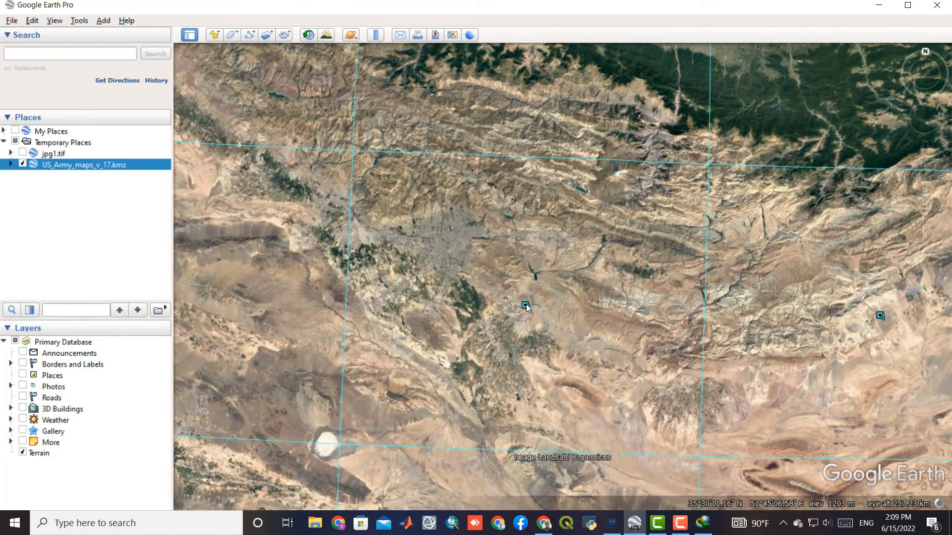
{"action": "left_click", "coordinate": [526, 305]}
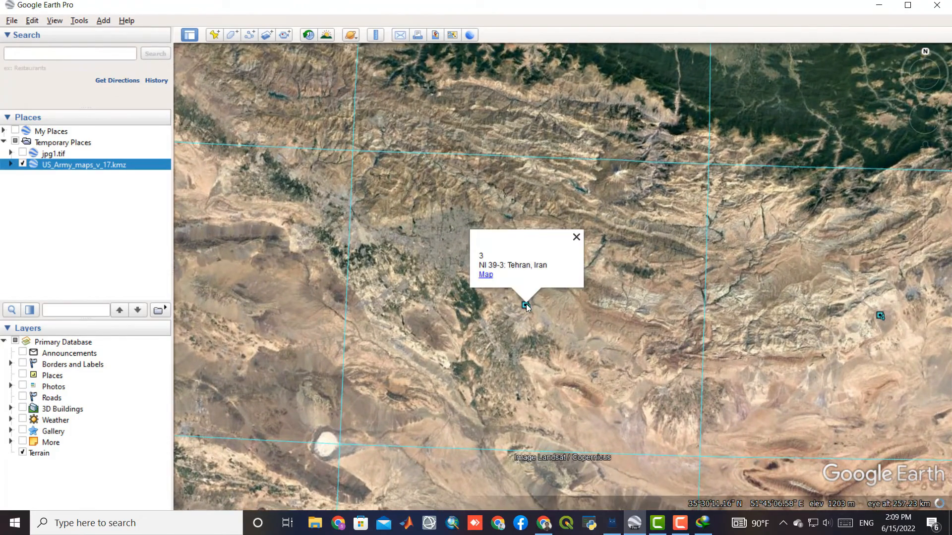
{"action": "right_click", "coordinate": [486, 276]}
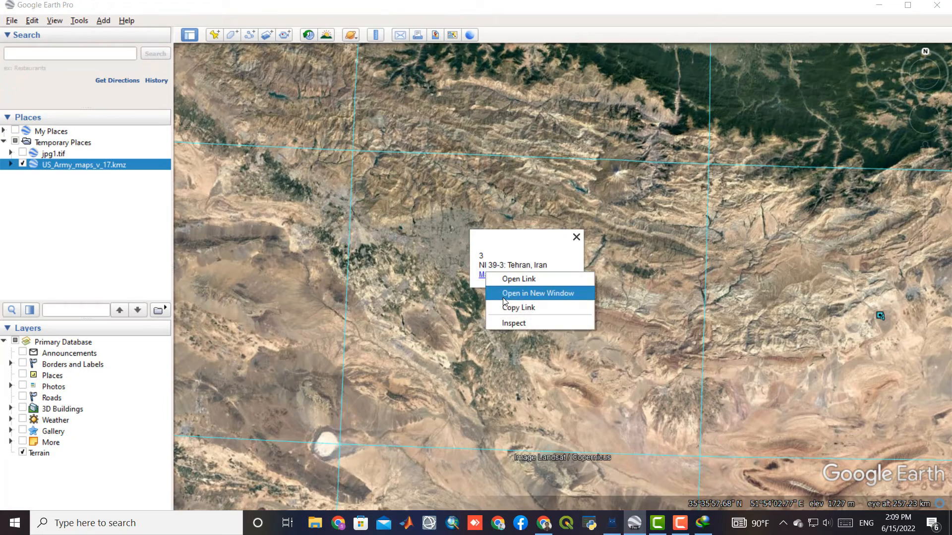
{"action": "left_click", "coordinate": [568, 305]}
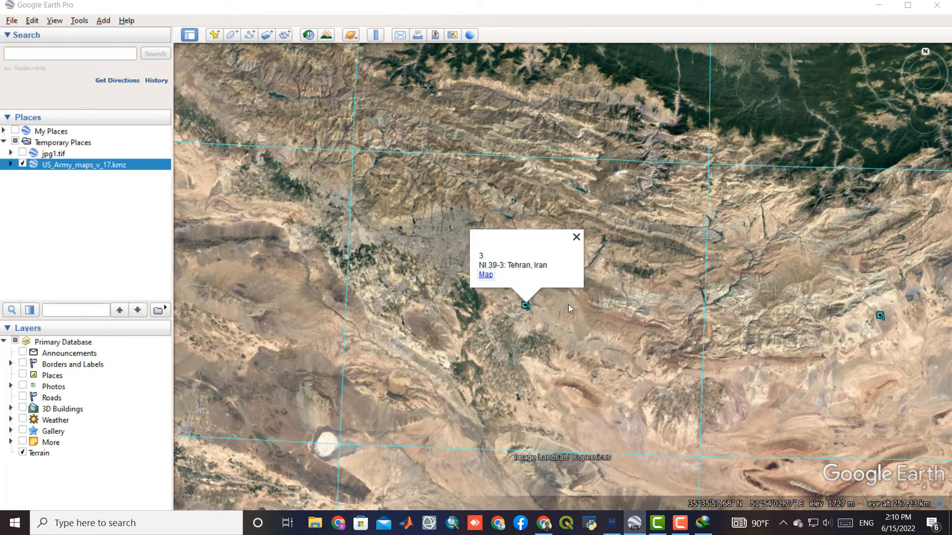
Download txu-oclc-58750648-ni39-3.jpg with Internet Download Manager, and return to the globe with the Tehran sheet's balloon closed
{"action": "left_click", "coordinate": [703, 523]}
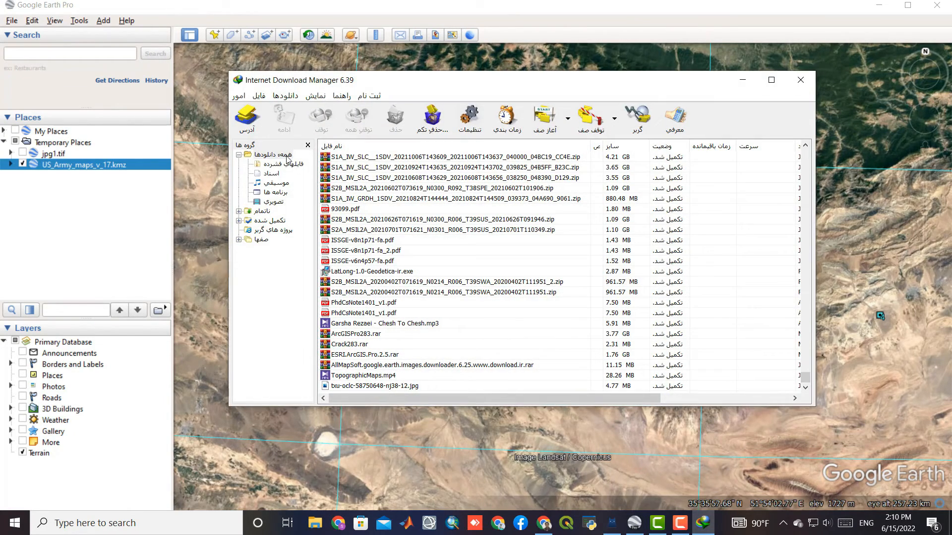
{"action": "left_click", "coordinate": [247, 119]}
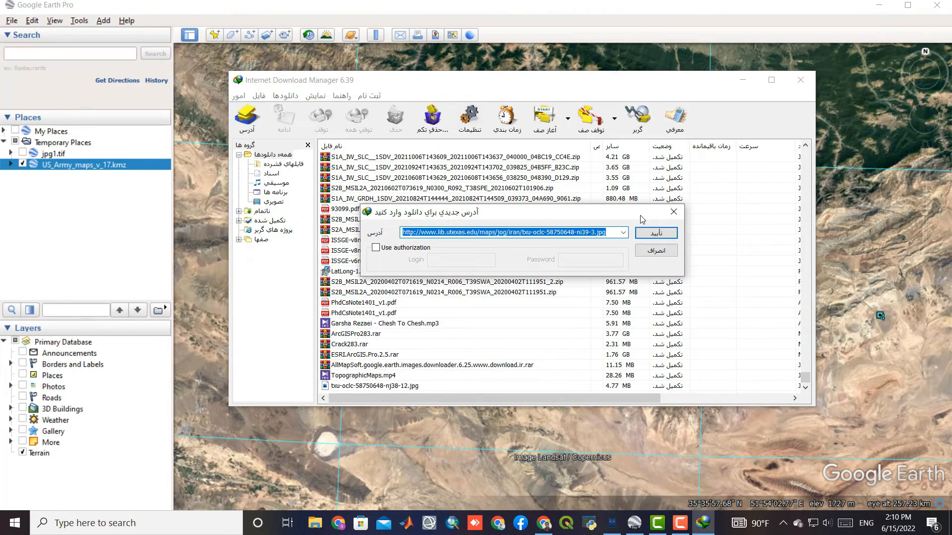
{"action": "left_click", "coordinate": [655, 233]}
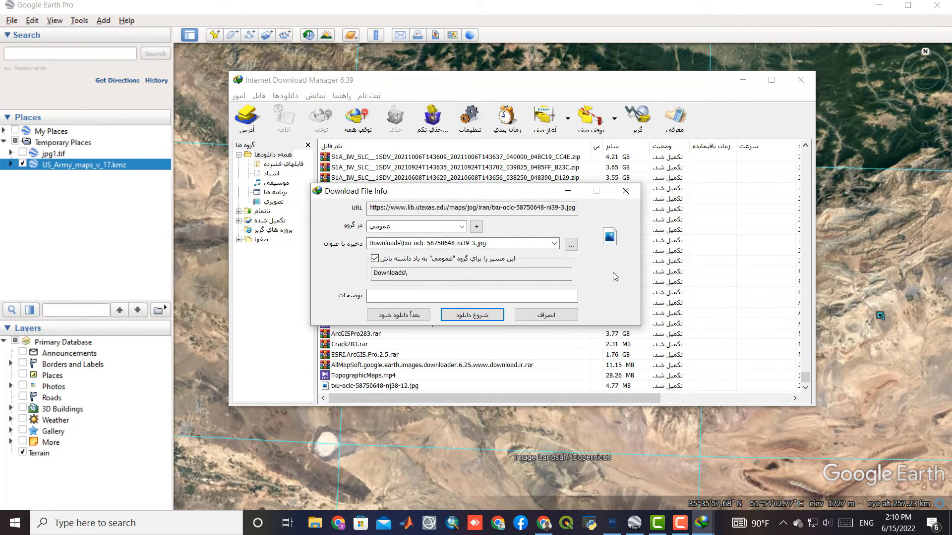
{"action": "left_click", "coordinate": [742, 80]}
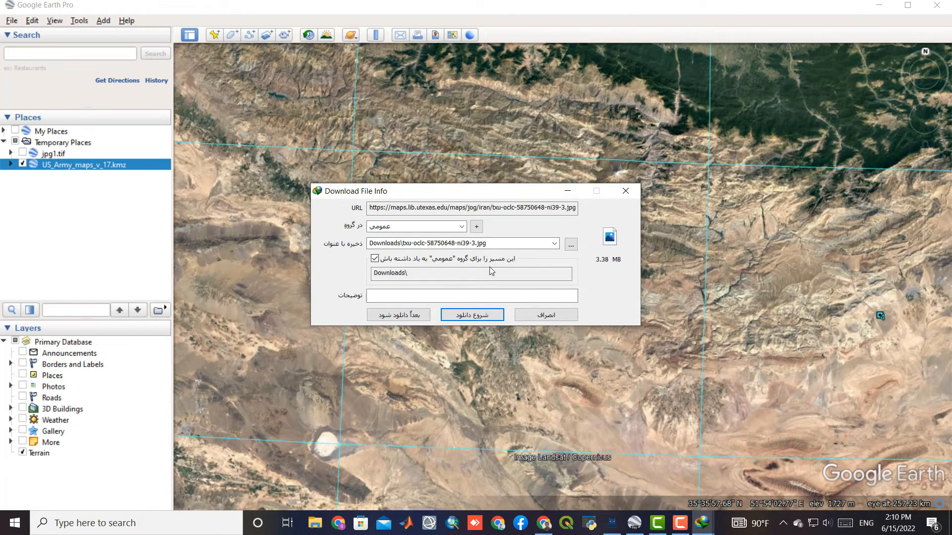
{"action": "left_click", "coordinate": [480, 315]}
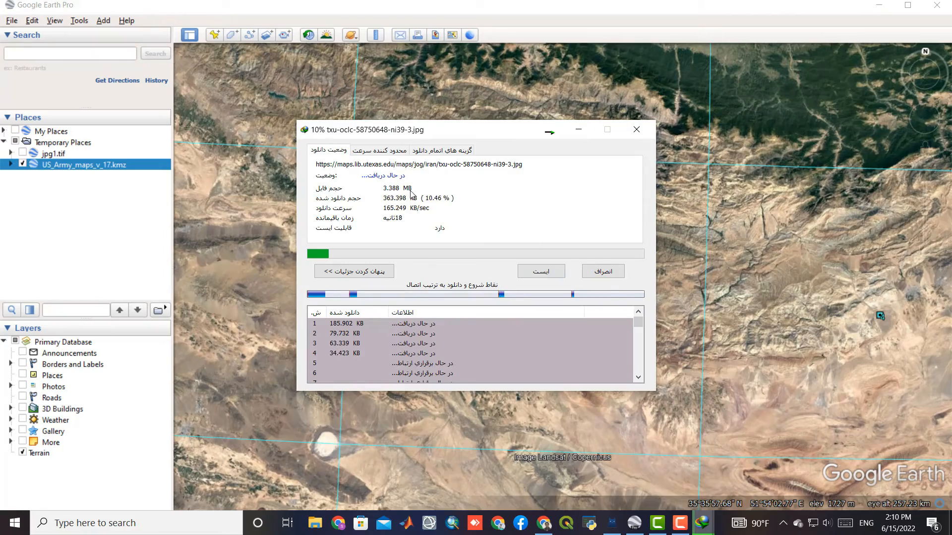
{"action": "left_click", "coordinate": [578, 130]}
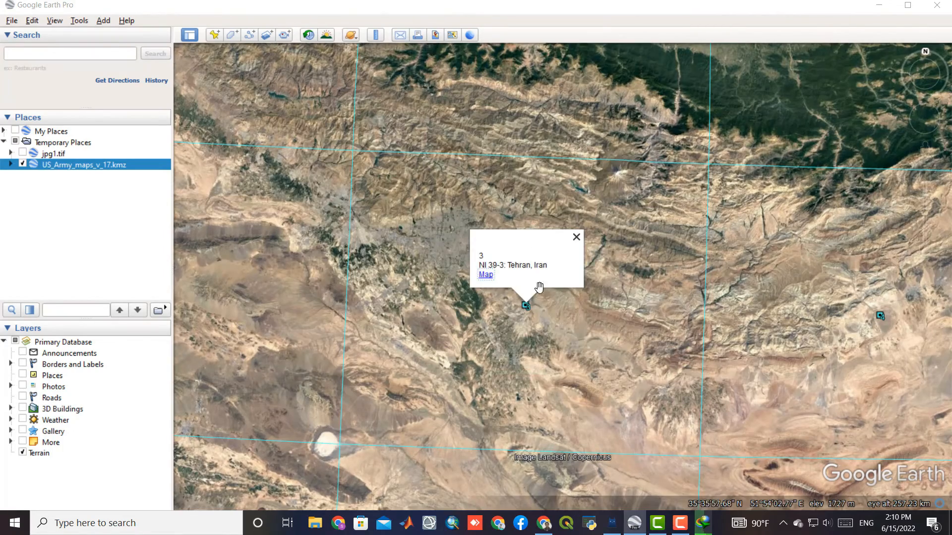
{"action": "scroll", "coordinate": [430, 287], "scroll_direction": "down", "scroll_amount": 5}
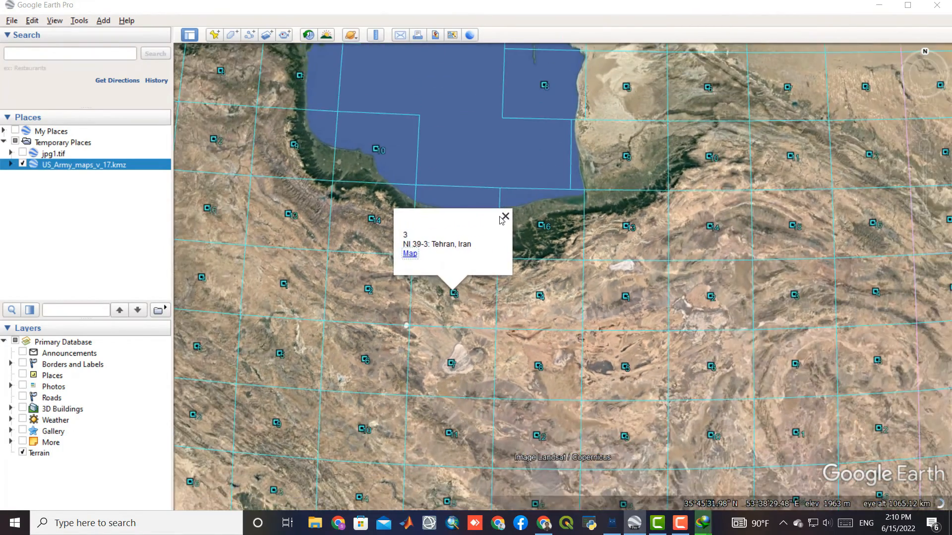
{"action": "left_click", "coordinate": [503, 217]}
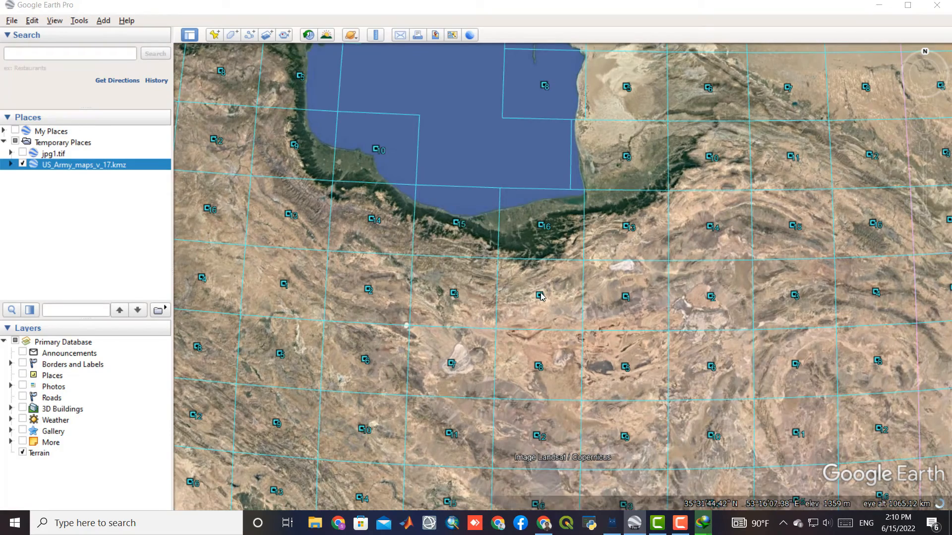
Open the downloaded Tehran sheet image and examine the city area up close
{"action": "key", "text": "Return"}
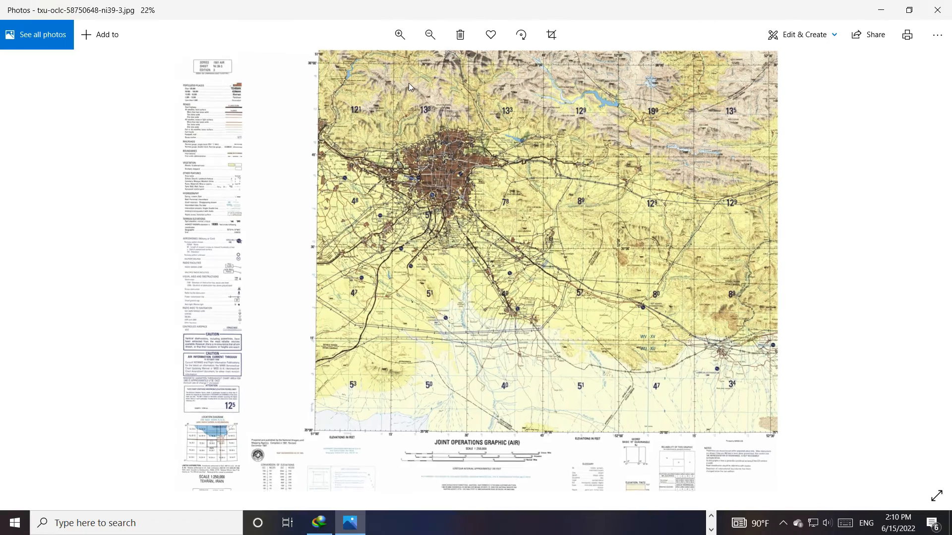
{"action": "scroll", "coordinate": [408, 82], "scroll_direction": "up", "scroll_amount": 3}
{"action": "scroll", "coordinate": [396, 227], "scroll_direction": "up", "scroll_amount": 4}
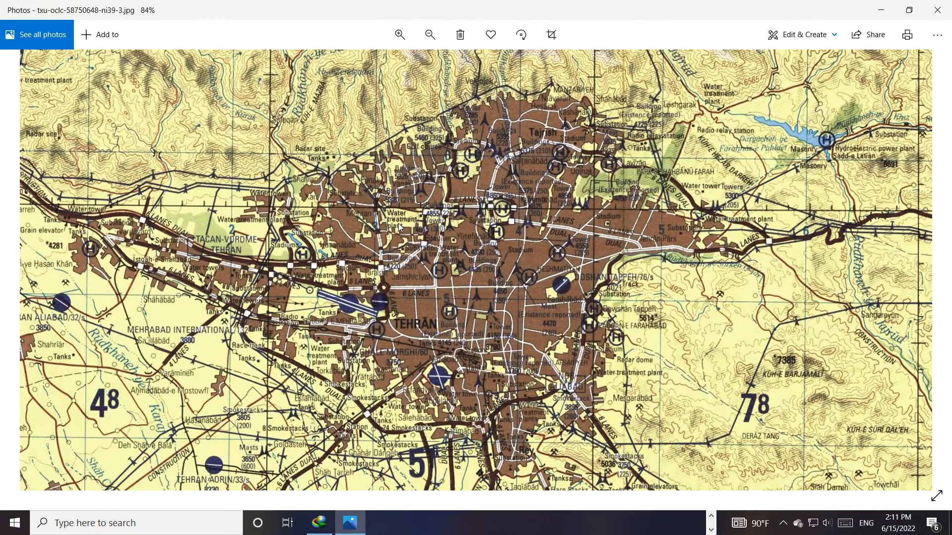
{"action": "scroll", "coordinate": [399, 225], "scroll_direction": "up", "scroll_amount": 2}
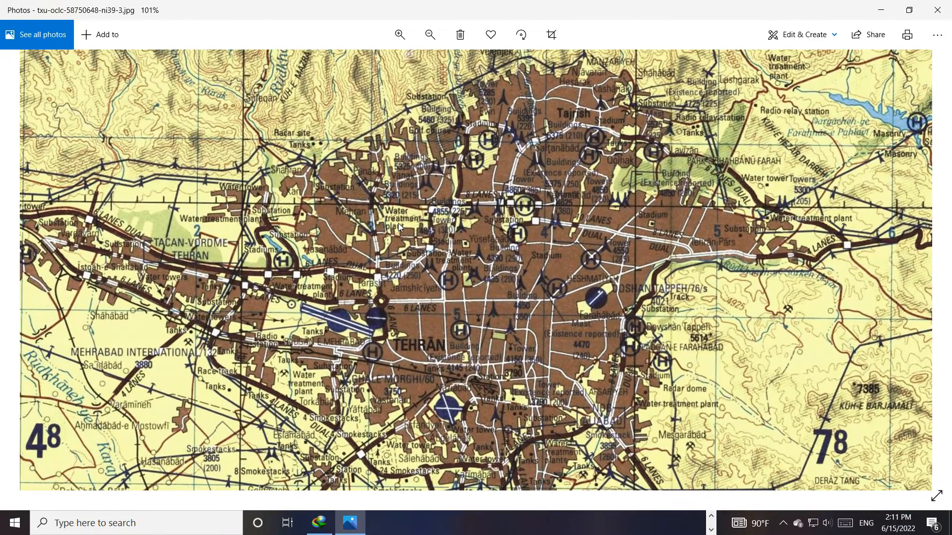
View the full extent of the Tehran sheet, then examine the reservoir and Kūh-e Damāvand area northeast of the city up close
{"action": "scroll", "coordinate": [399, 226], "scroll_direction": "down", "scroll_amount": 4}
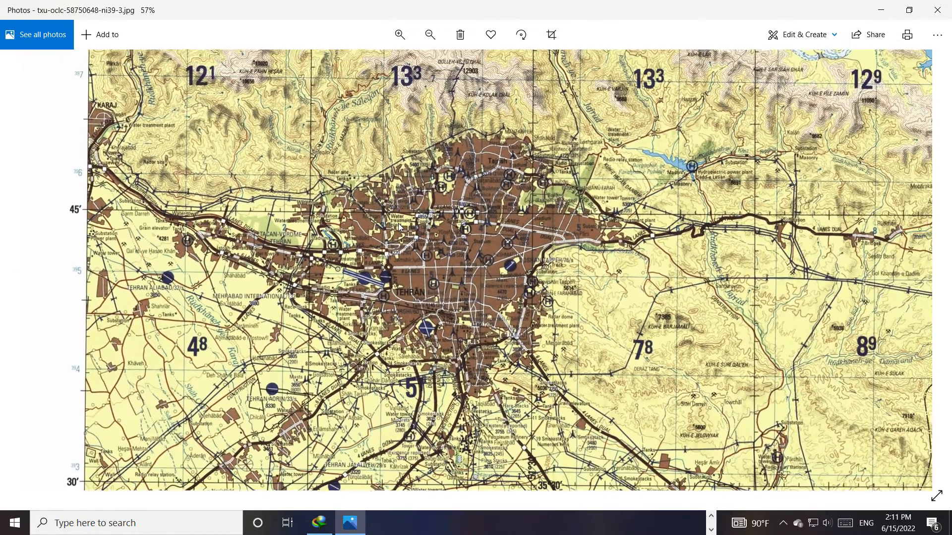
{"action": "scroll", "coordinate": [398, 227], "scroll_direction": "down", "scroll_amount": 5}
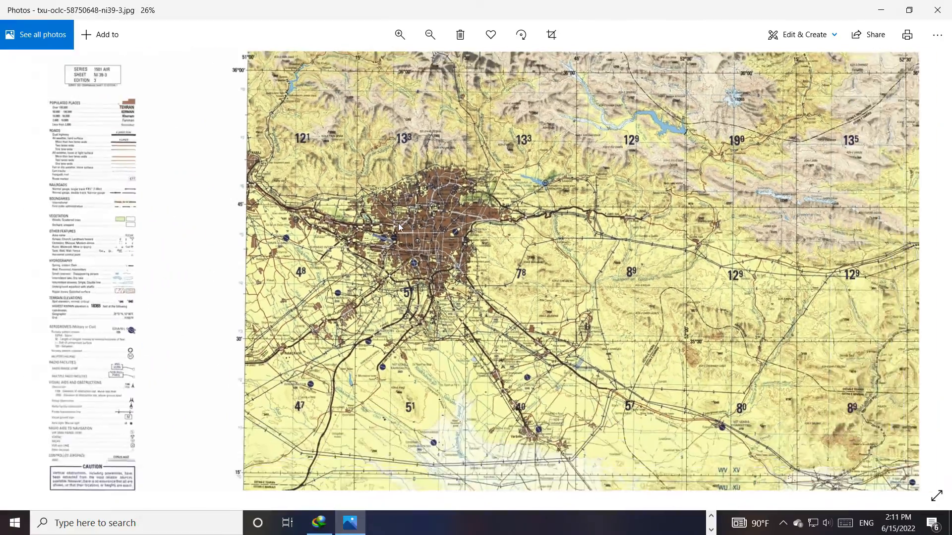
{"action": "scroll", "coordinate": [399, 227], "scroll_direction": "down", "scroll_amount": 1}
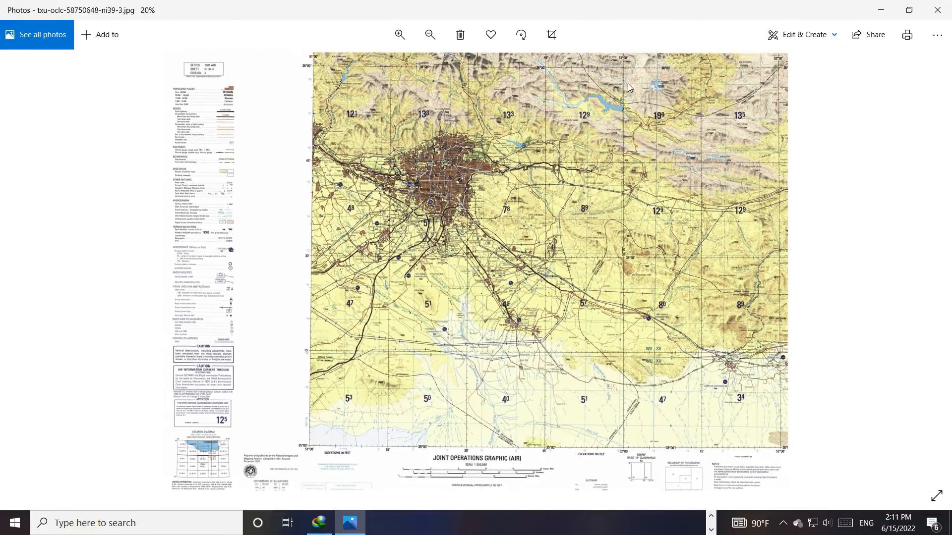
{"action": "scroll", "coordinate": [627, 83], "scroll_direction": "up", "scroll_amount": 7}
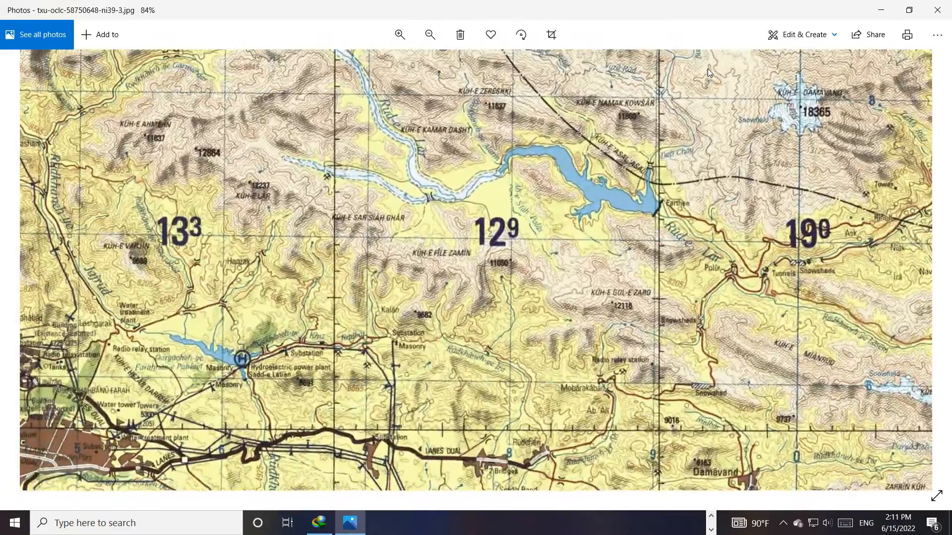
{"action": "scroll", "coordinate": [707, 68], "scroll_direction": "up", "scroll_amount": 1}
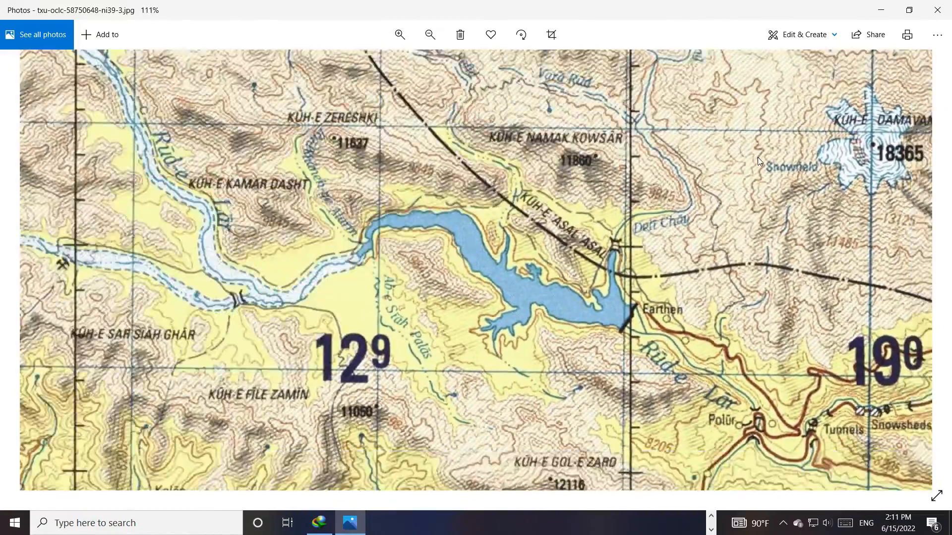
Return from the Tehran sheet to Google Earth Pro and view the map index grid across Iran and the Middle East
{"action": "scroll", "coordinate": [758, 156], "scroll_direction": "down", "scroll_amount": 7}
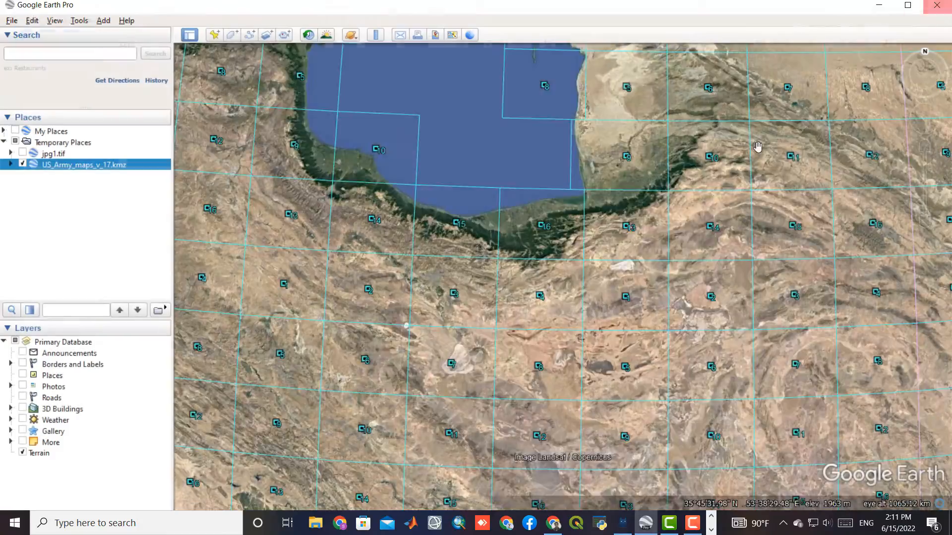
{"action": "scroll", "coordinate": [655, 248], "scroll_direction": "down", "scroll_amount": 5}
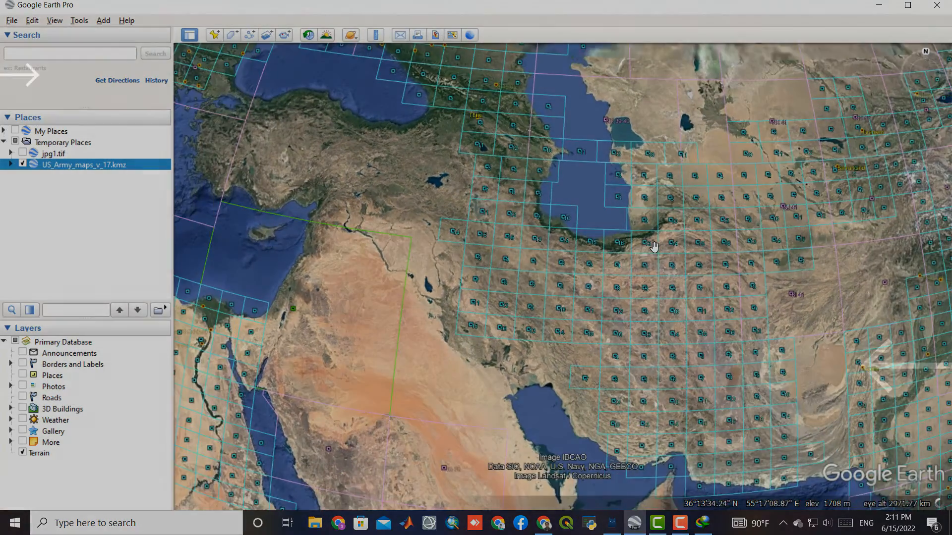